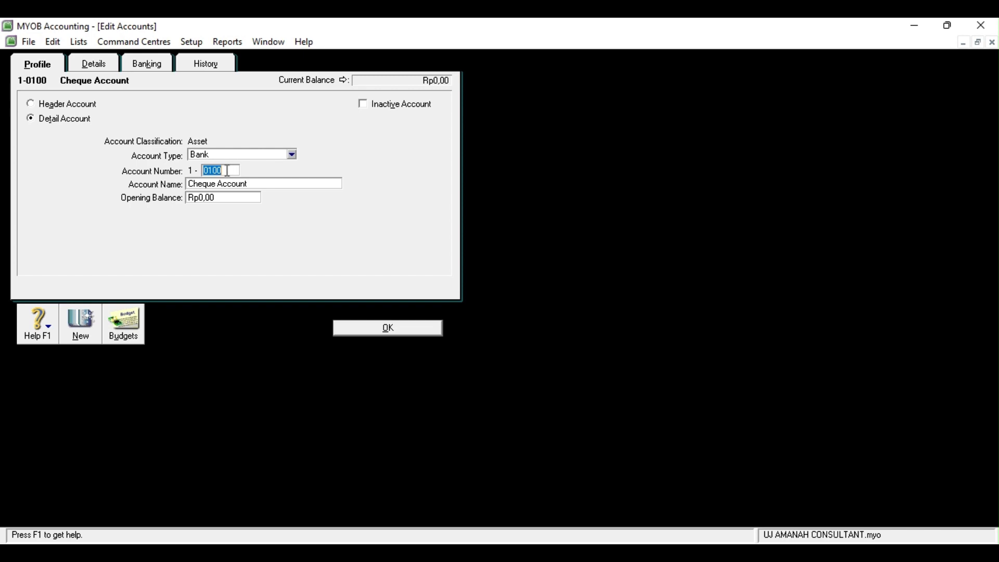
# Renumber the Cheque Account to 1-1200 and rename it 'Bank Mandiri Cab. Wates'
pyautogui.write('1200')
pyautogui.click(259, 183)
pyautogui.write('Bank ')
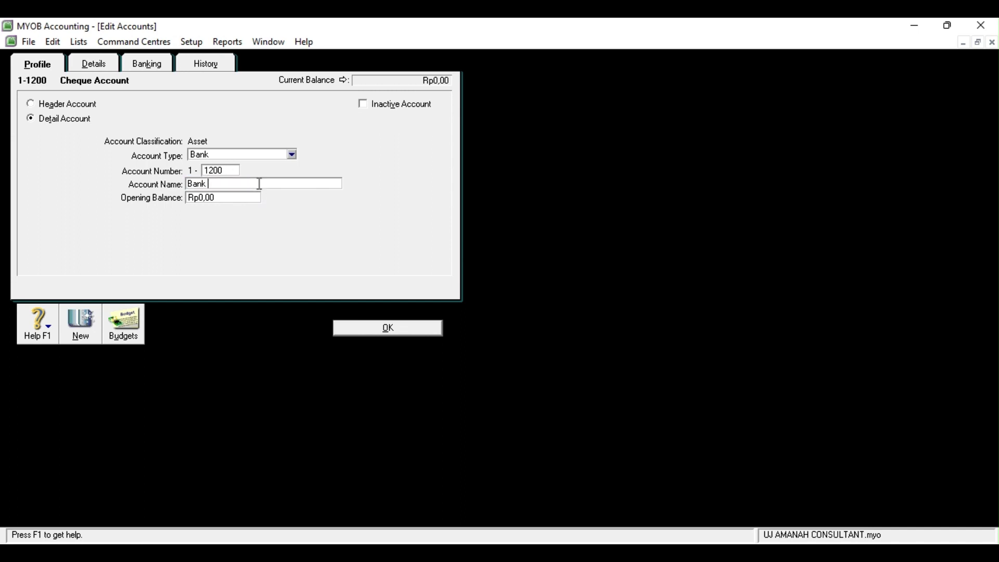
pyautogui.write('Mandiri Cab. Wates')
pyautogui.click(404, 334)
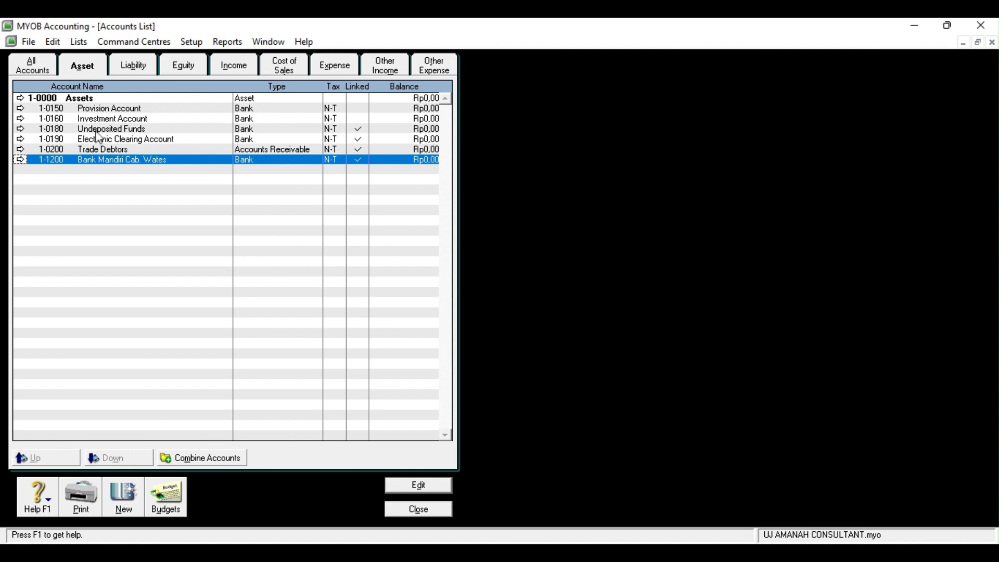
# Renumber the Provision Account to 1-1100 and rename it 'Kas di tangan'
pyautogui.click(21, 110)
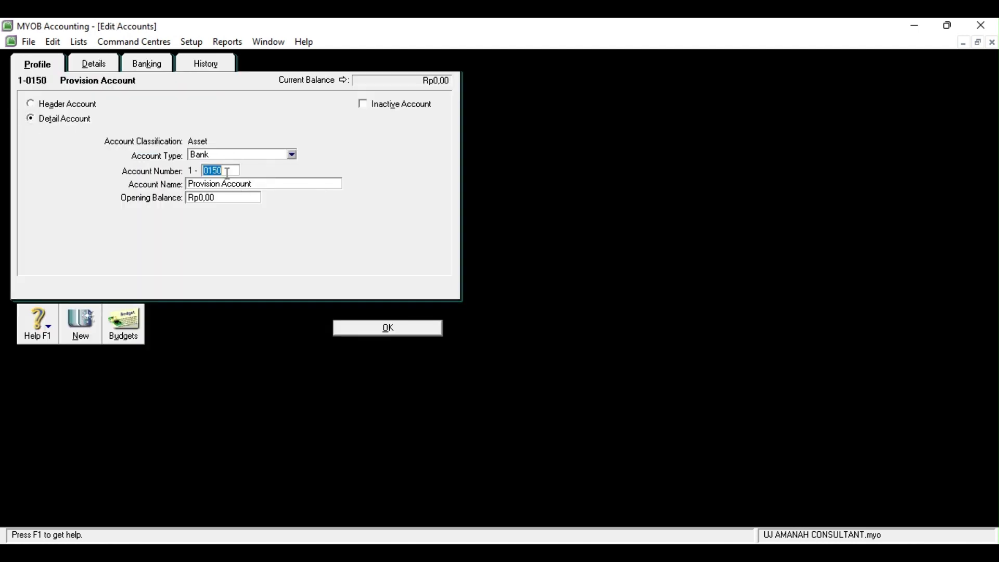
pyautogui.write('1100')
pyautogui.press('Tab')
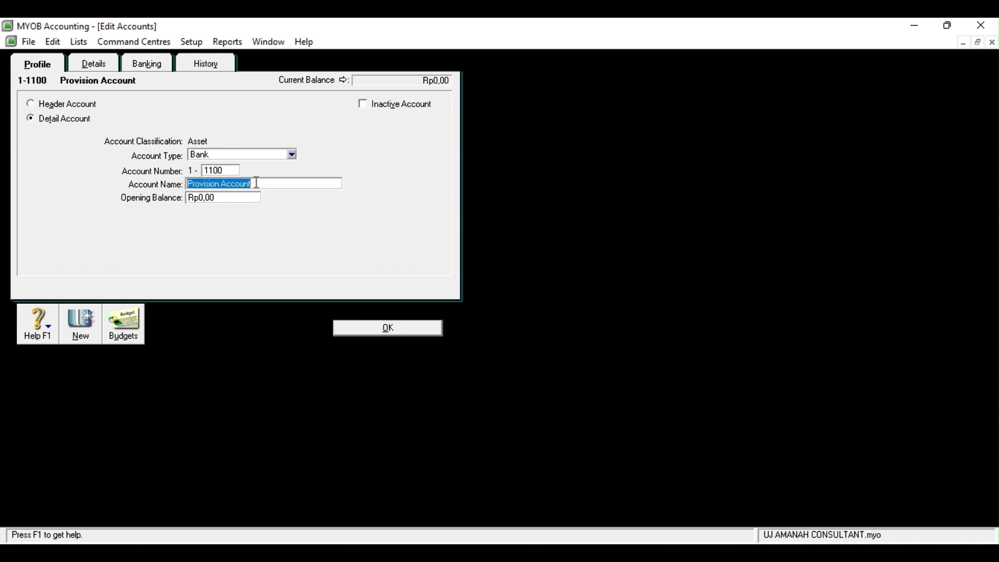
pyautogui.write('Kas ')
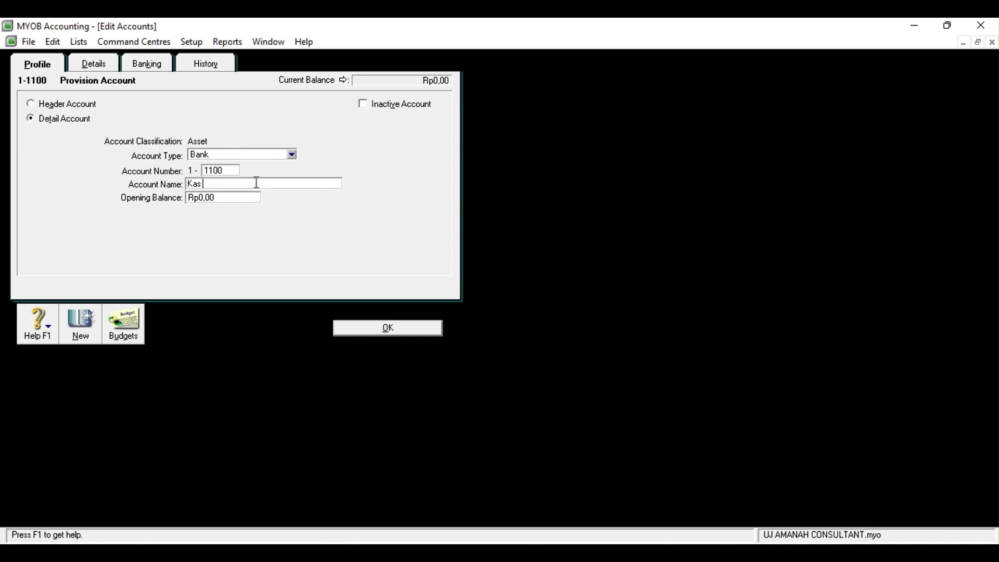
pyautogui.write('di tangan')
pyautogui.click(388, 327)
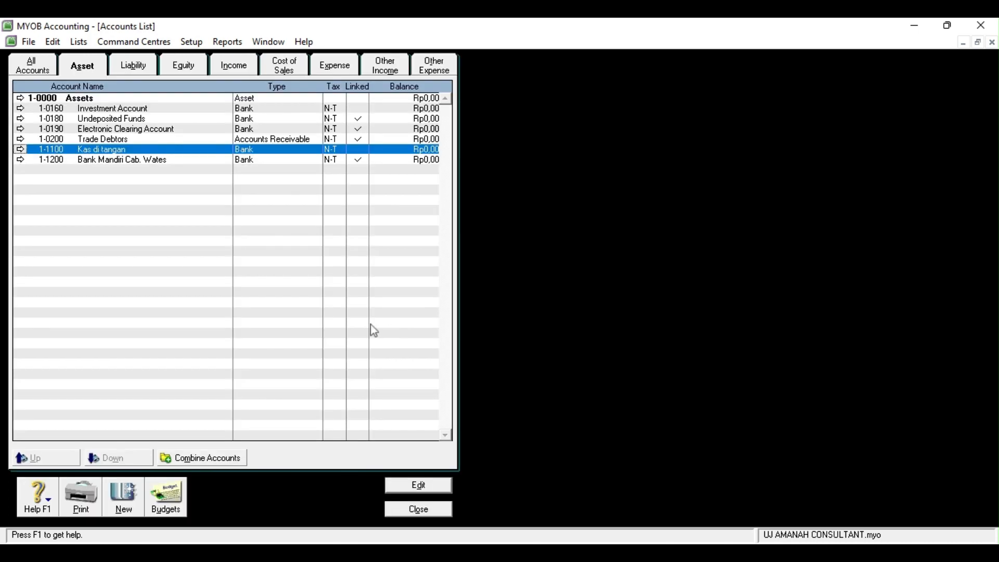
# Change Undeposited Funds to account 1-1222 named 'Dana Belum Disetor'
pyautogui.click(20, 119)
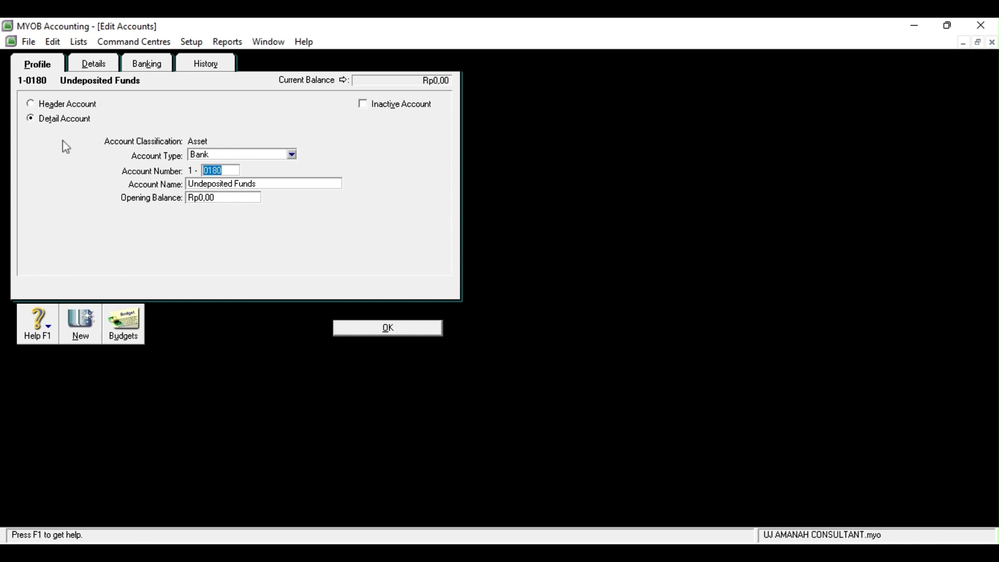
pyautogui.write('1222')
pyautogui.press('Tab')
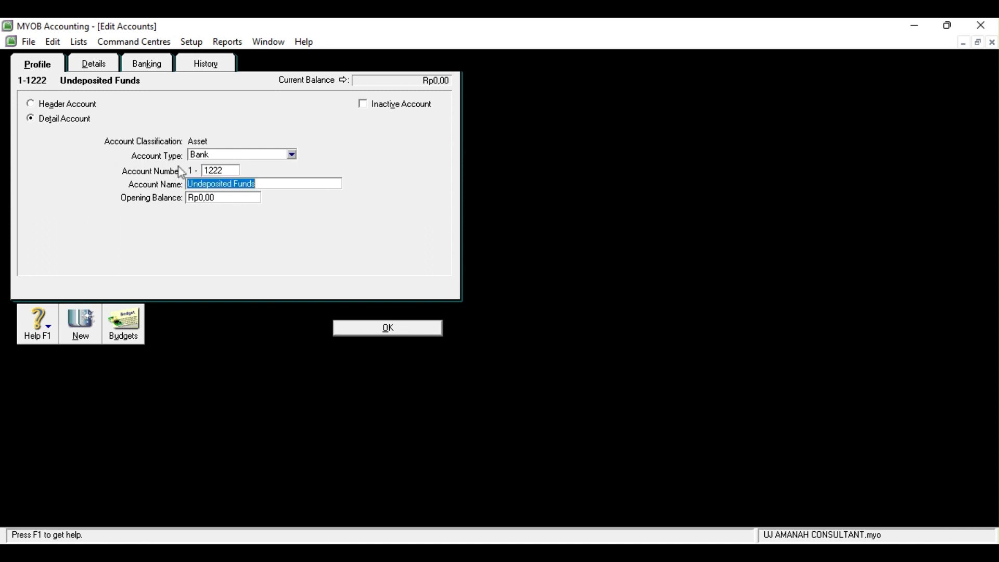
pyautogui.write('Dana Belum Disetor')
pyautogui.click(382, 334)
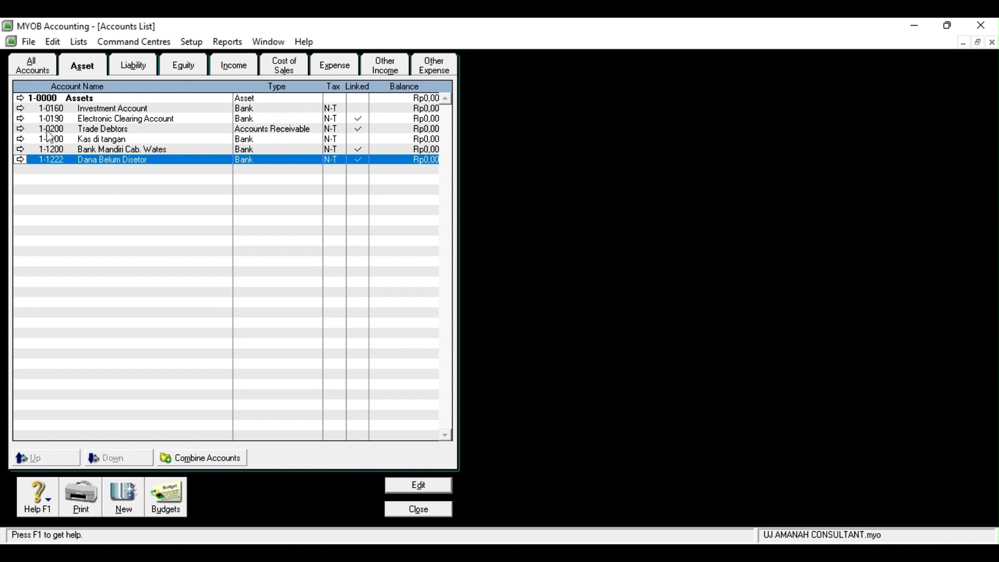
# Change Trade Debtors to account 1-1300 named 'Piutang'
pyautogui.click(20, 130)
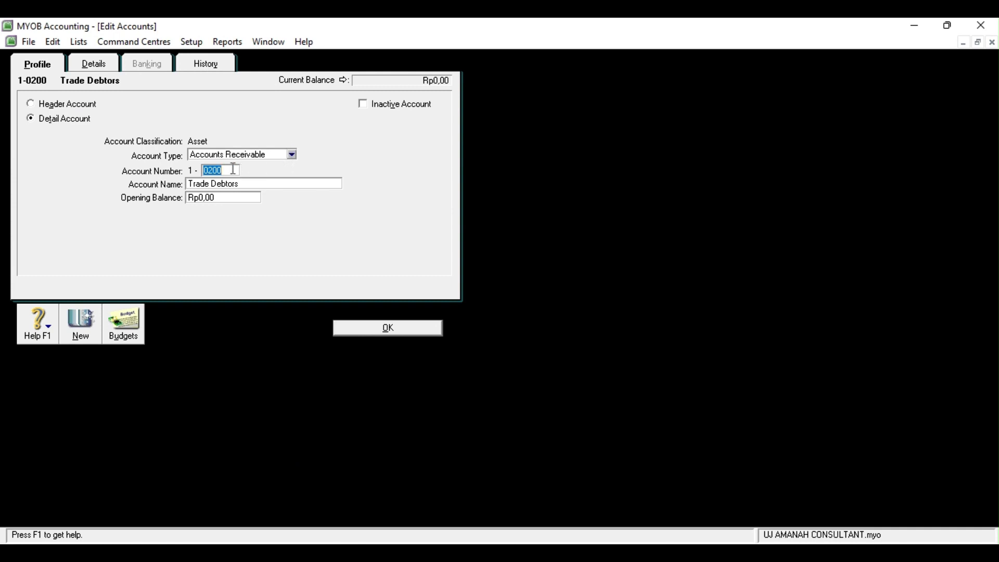
pyautogui.write('1300')
pyautogui.press('Tab')
pyautogui.press('Tab')
pyautogui.click(257, 186)
pyautogui.write('Piutang')
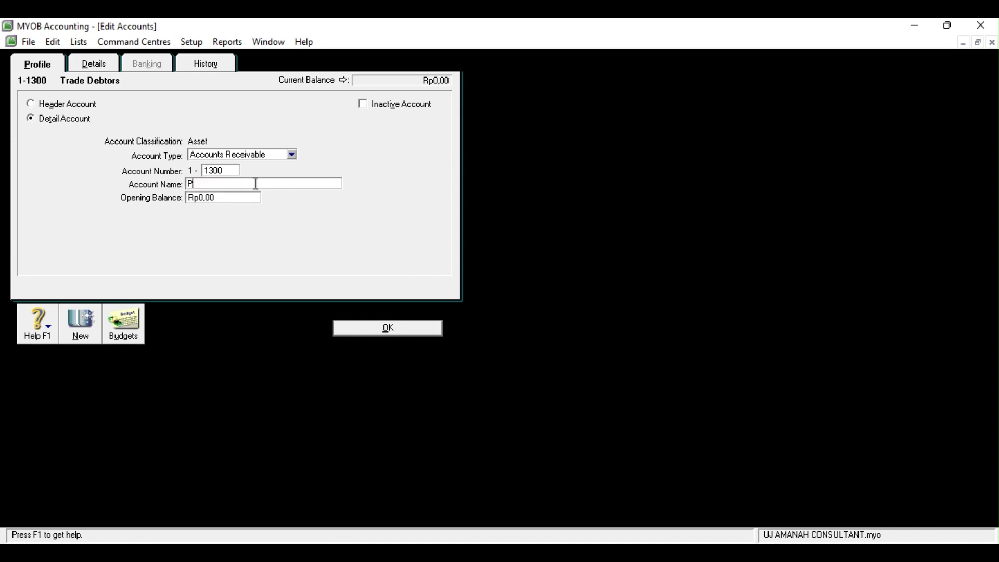
pyautogui.click(388, 329)
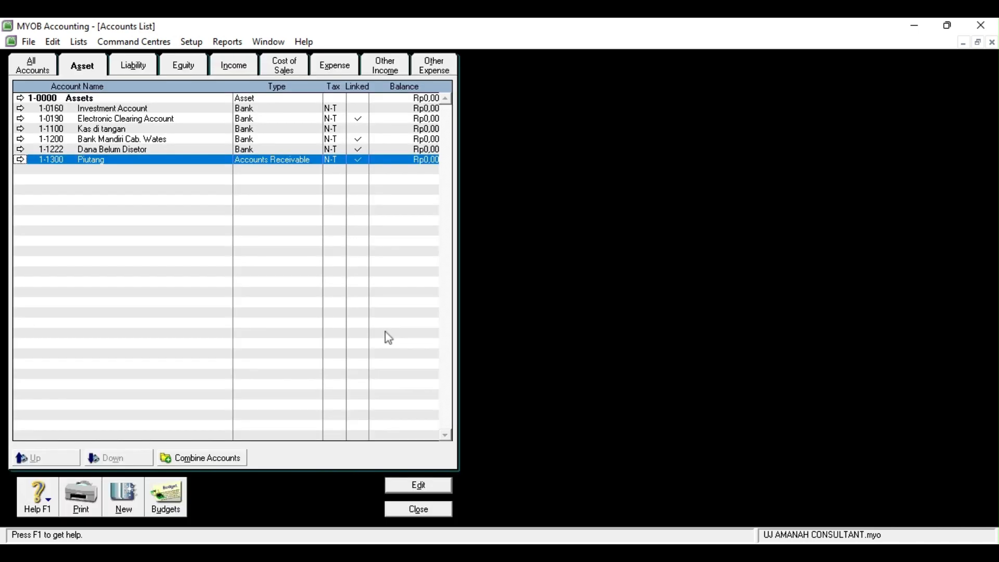
# Delete the Investment Account
pyautogui.click(20, 108)
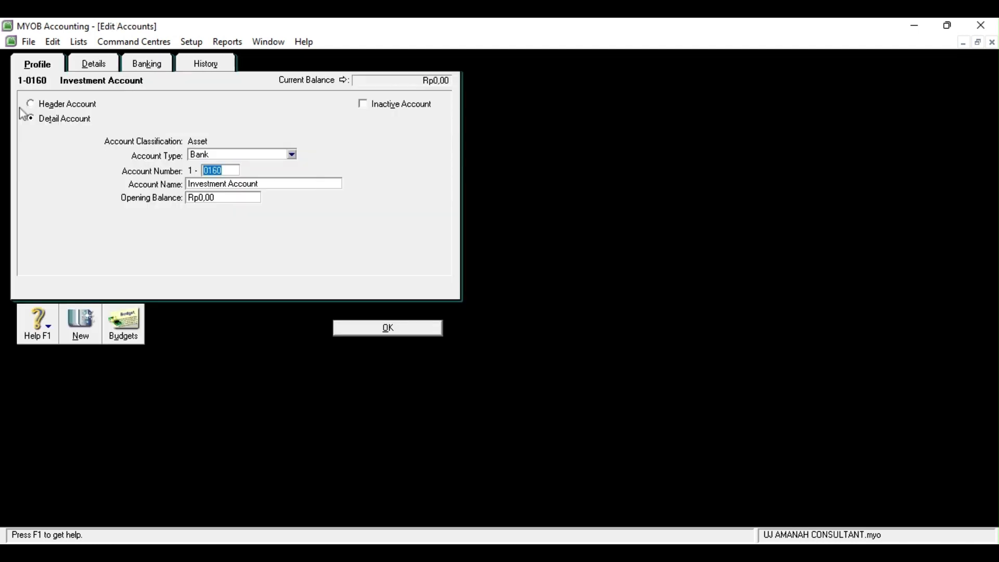
pyautogui.hotkey('alt', 'e')
pyautogui.press('d')
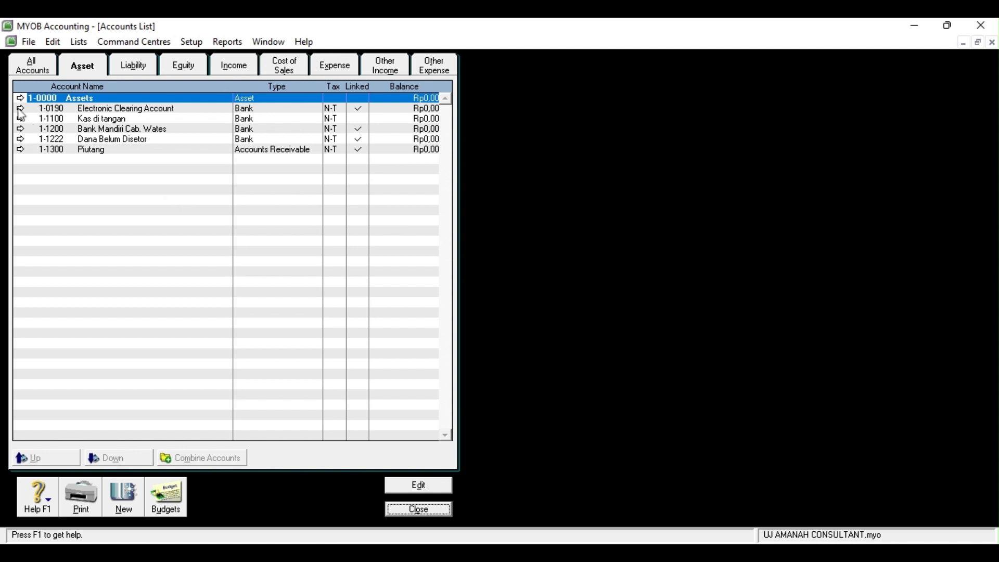
# Renumber the Electronic Clearing Account to 1-9999
pyautogui.click(19, 108)
pyautogui.write('9999')
pyautogui.click(386, 329)
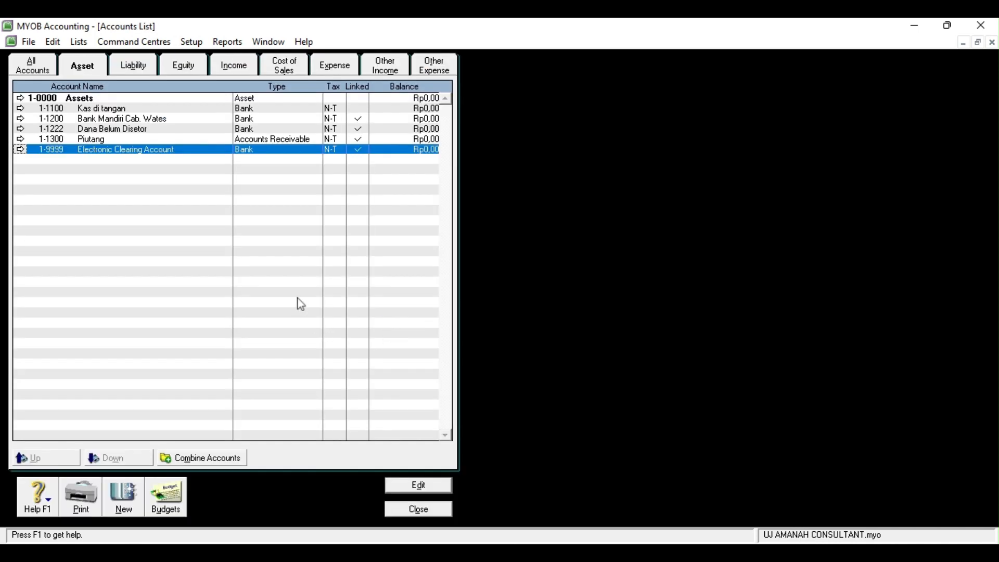
# Create Other Current Asset account 1-1400 named 'Perlengkapan'
pyautogui.click(124, 503)
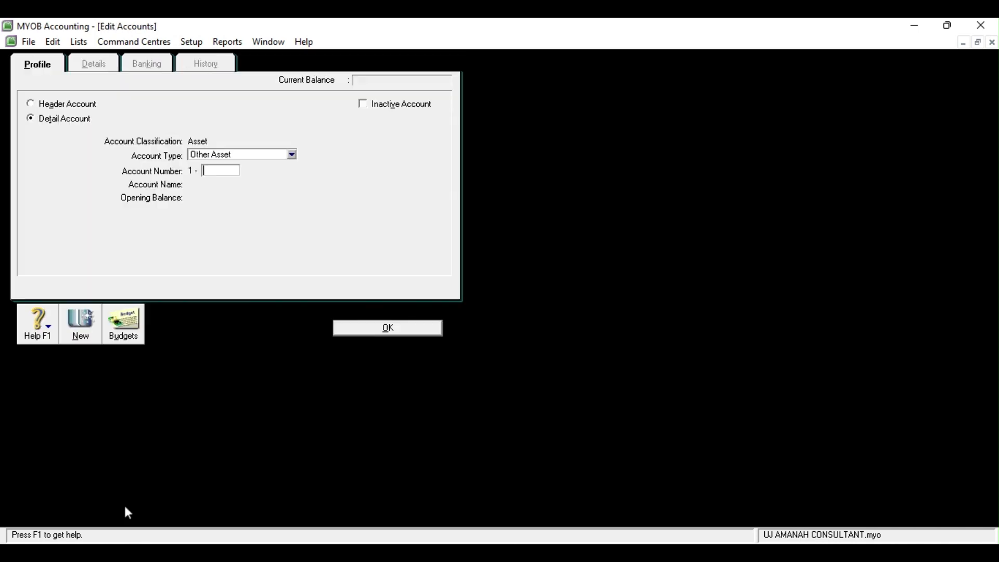
pyautogui.click(293, 155)
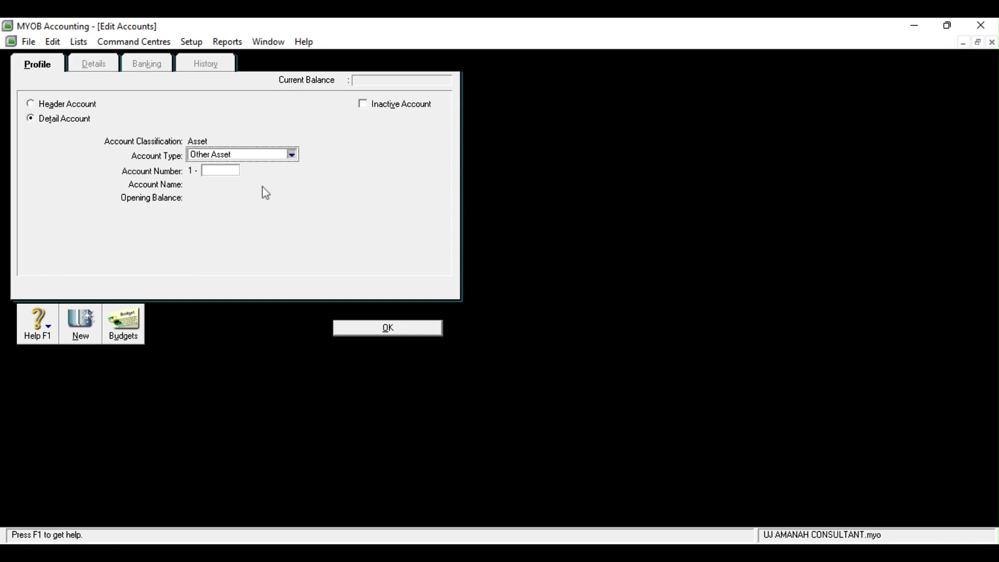
pyautogui.press('Up')
pyautogui.press('Up')
pyautogui.click(208, 172)
pyautogui.write('1400')
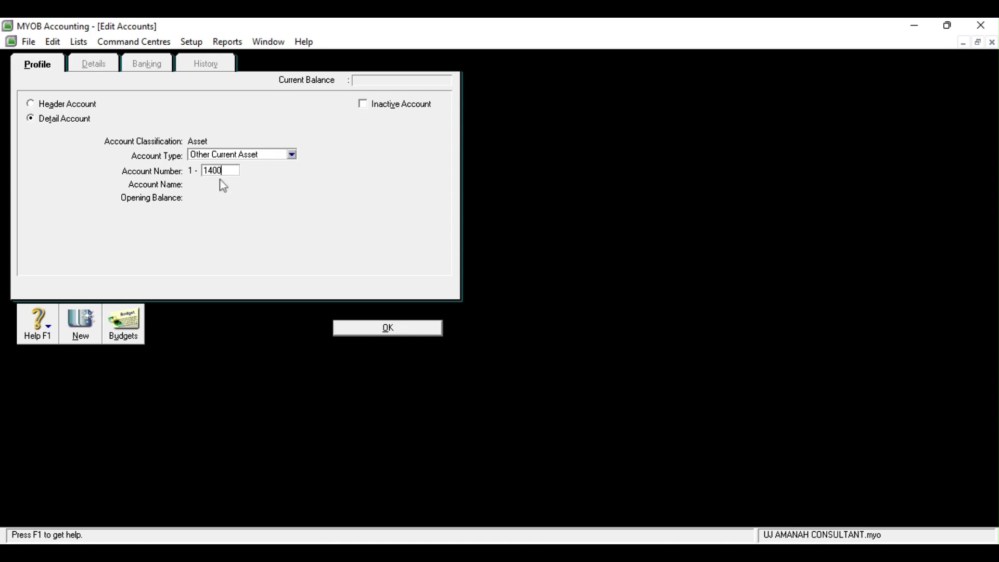
pyautogui.press('Tab')
pyautogui.write('Perlen')
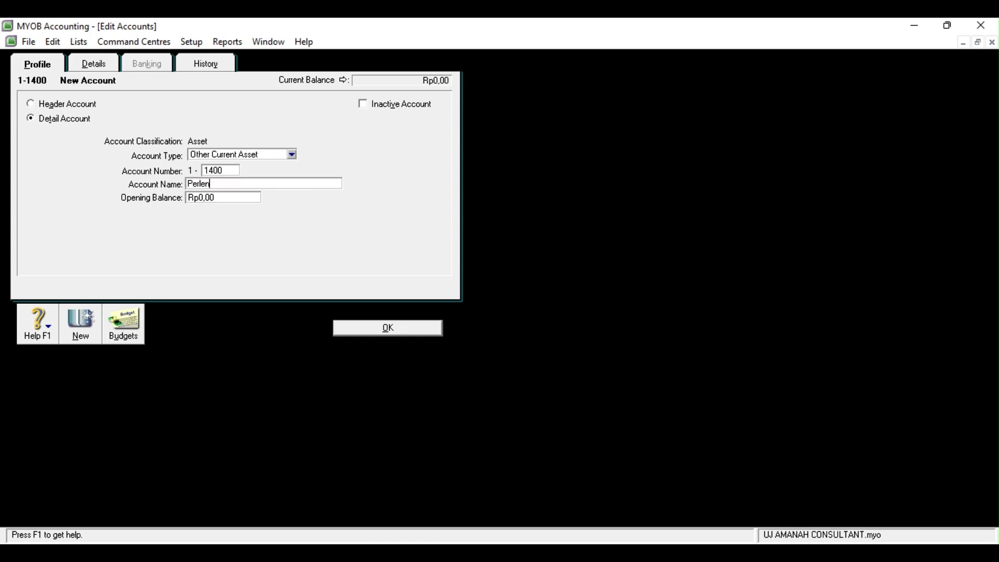
pyautogui.write('gkapan')
pyautogui.click(396, 328)
# Create Other Current Asset account 1-1500 named 'Asuransi Dibayar di Muka'
pyautogui.click(123, 509)
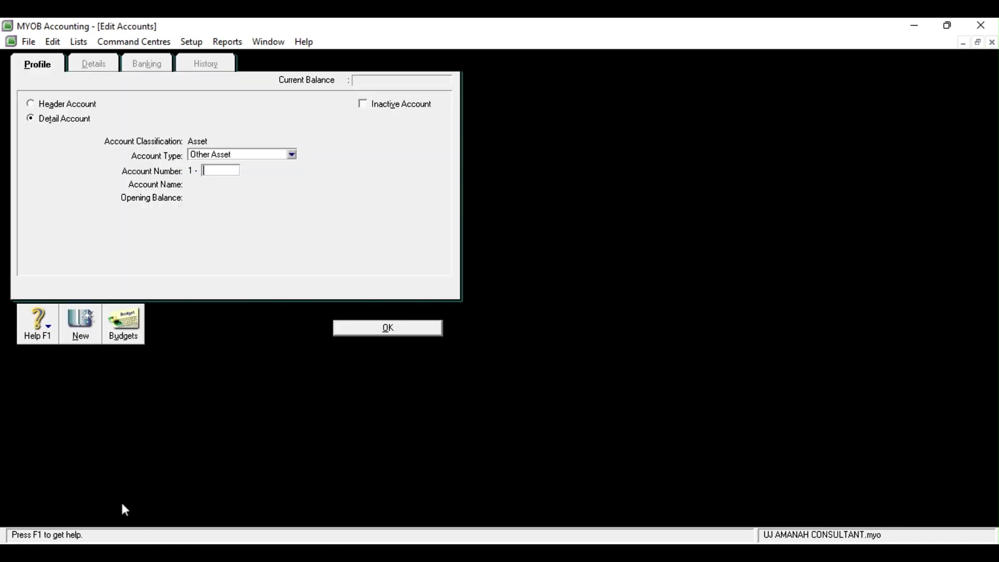
pyautogui.click(293, 156)
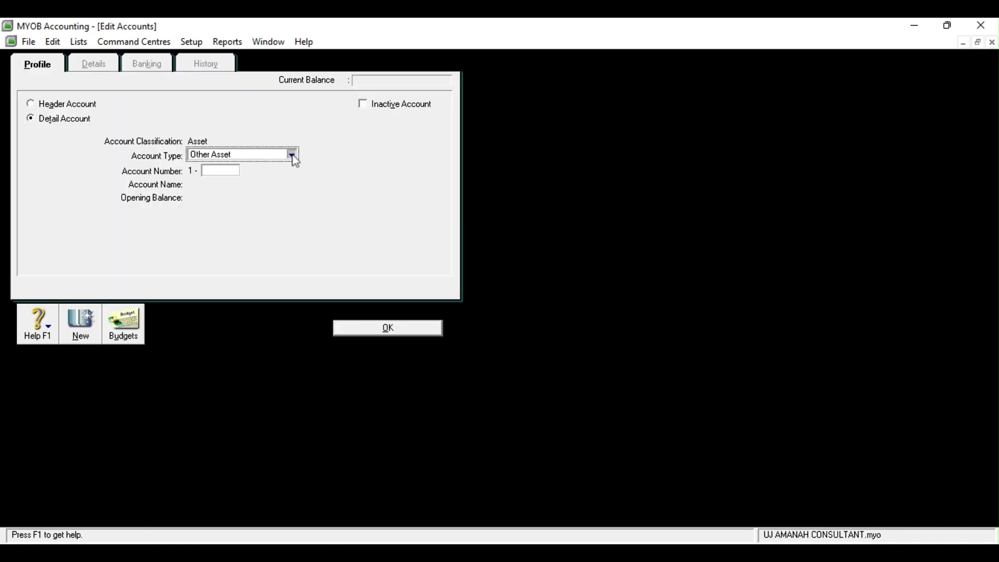
pyautogui.click(268, 185)
pyautogui.click(225, 173)
pyautogui.write('1500')
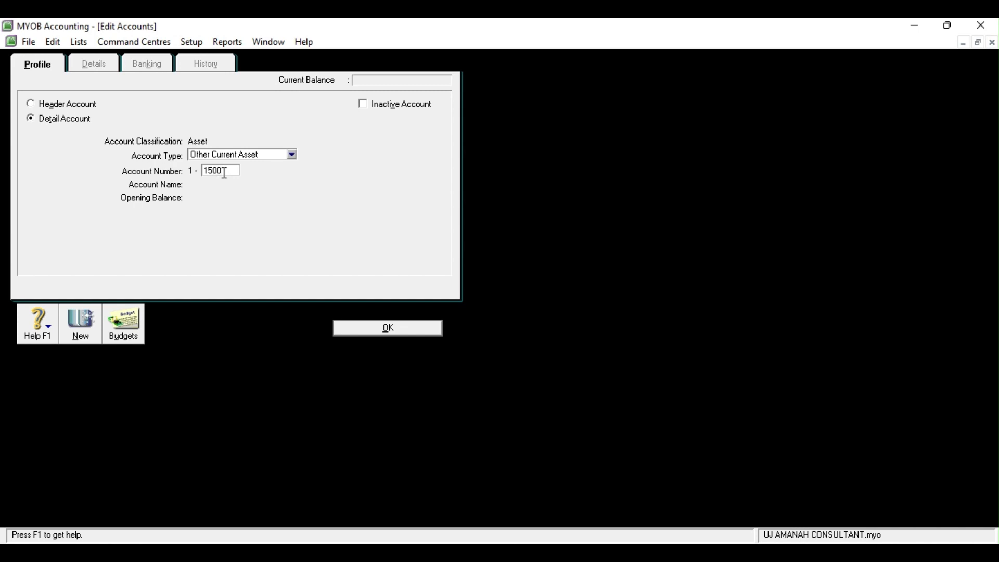
pyautogui.press('Tab')
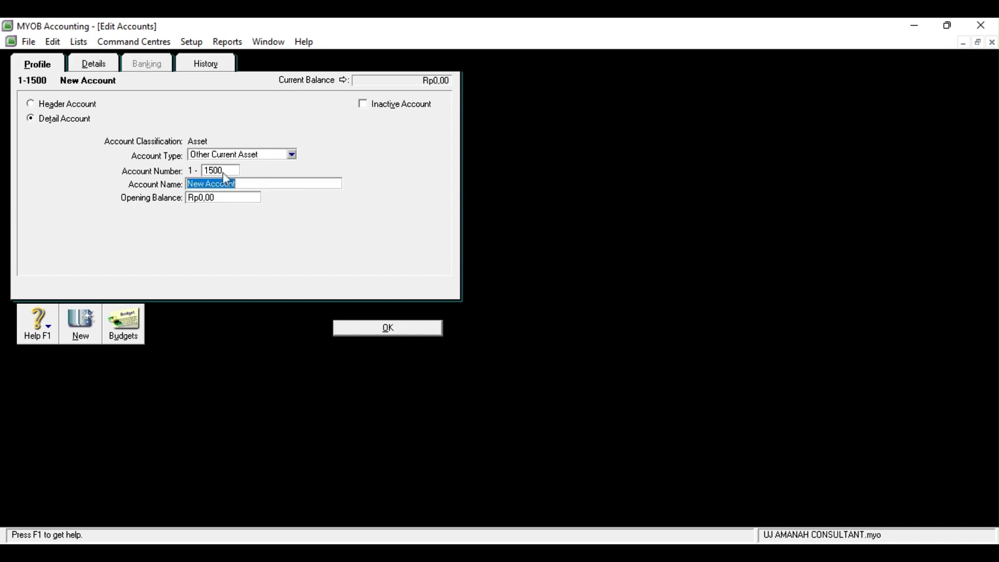
pyautogui.write('Asuransi Dibayar di Muka')
pyautogui.click(409, 329)
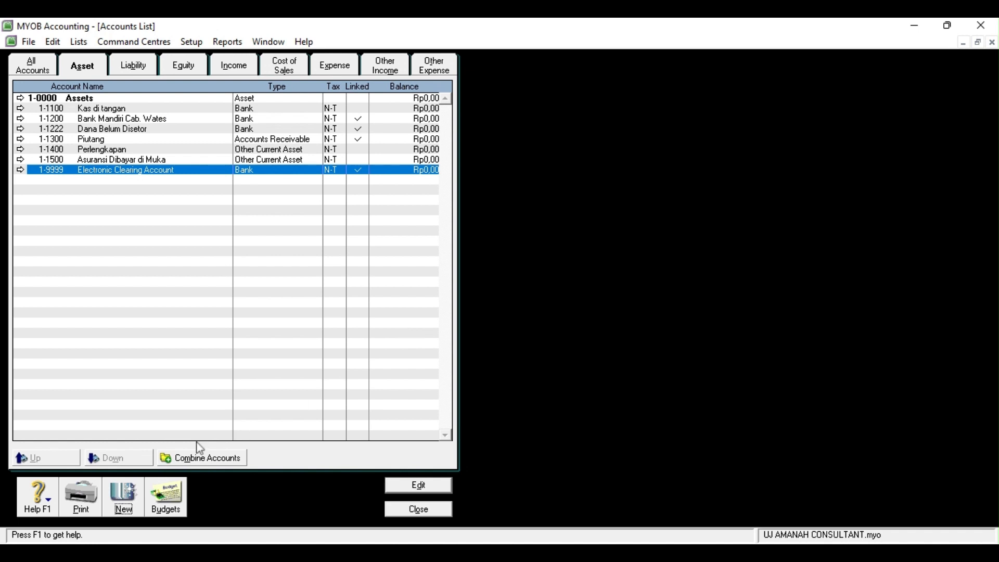
# Create Fixed Asset account 1-2100 named 'Bangunan'
pyautogui.click(121, 509)
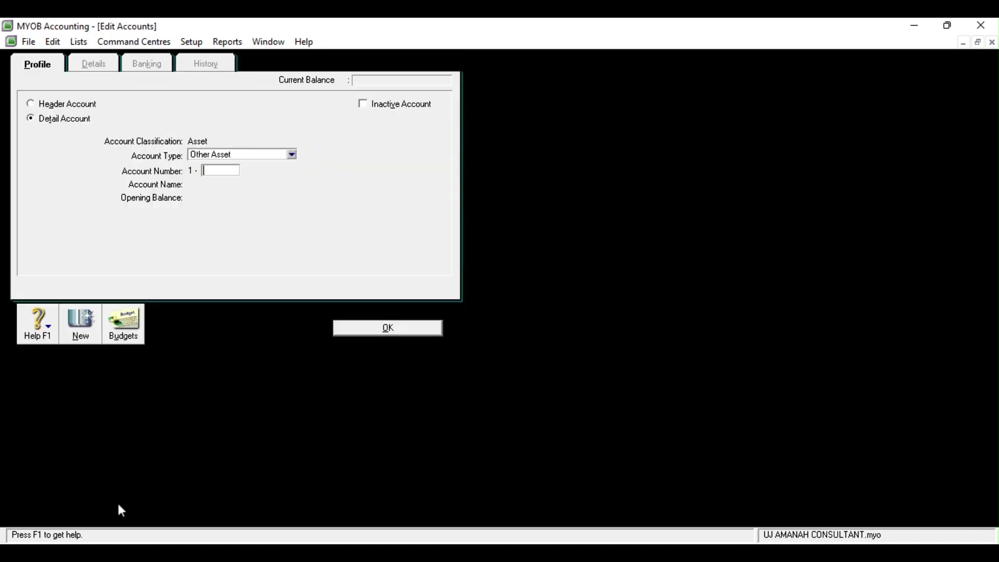
pyautogui.click(294, 156)
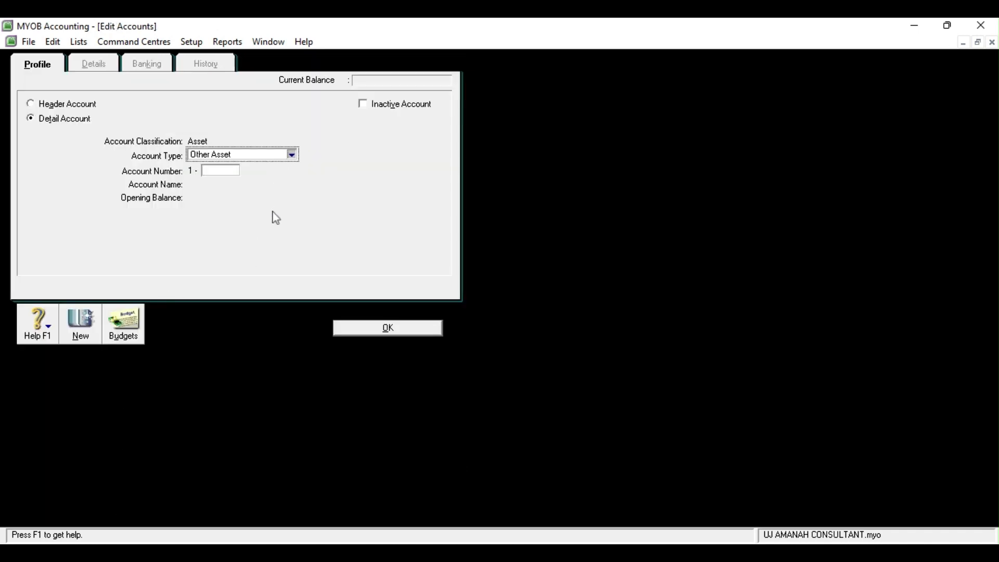
pyautogui.press('Up')
pyautogui.click(226, 171)
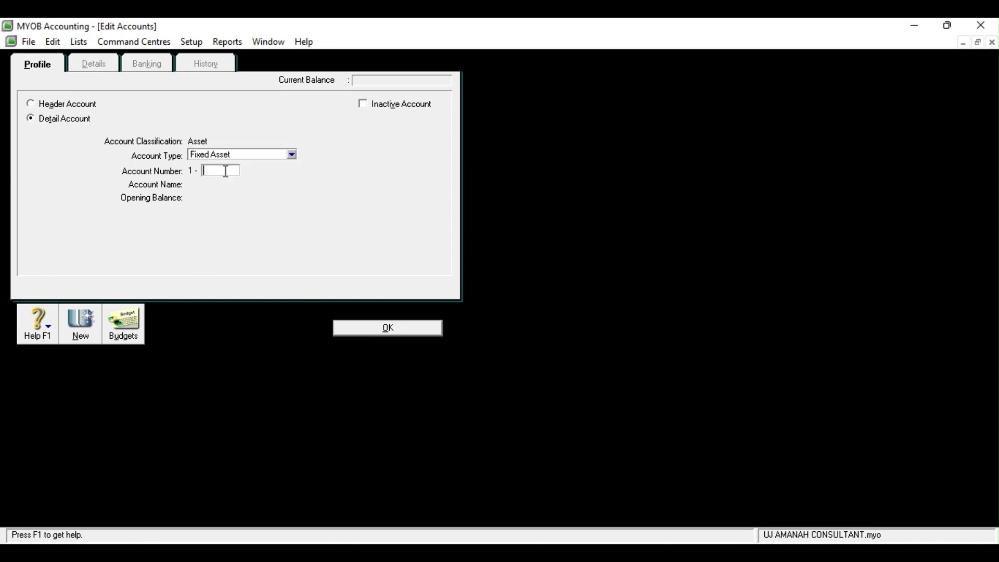
pyautogui.write('12')
pyautogui.press('BackSpace')
pyautogui.press('BackSpace')
pyautogui.write('2100')
pyautogui.press('Tab')
pyautogui.write('Bangunan')
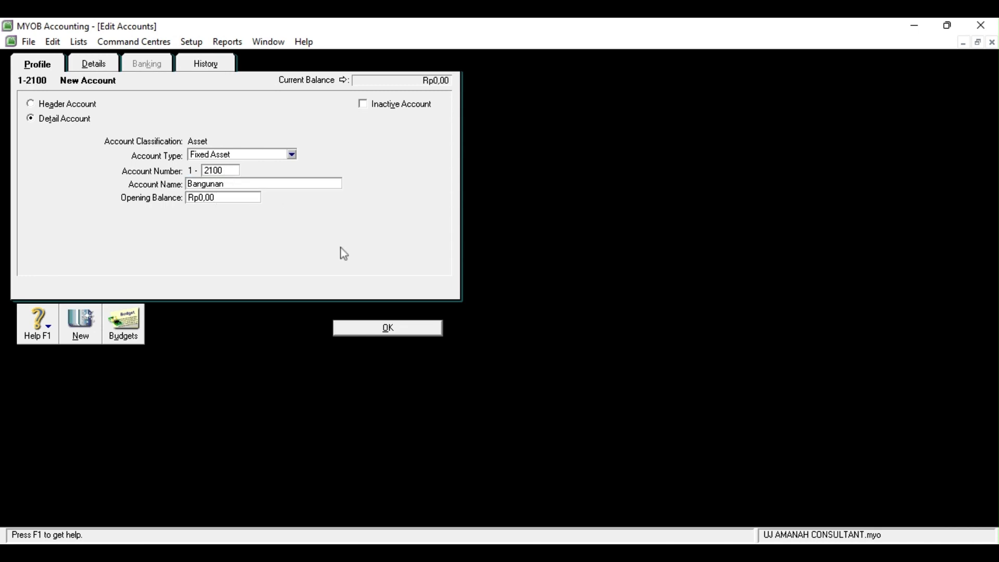
pyautogui.click(426, 333)
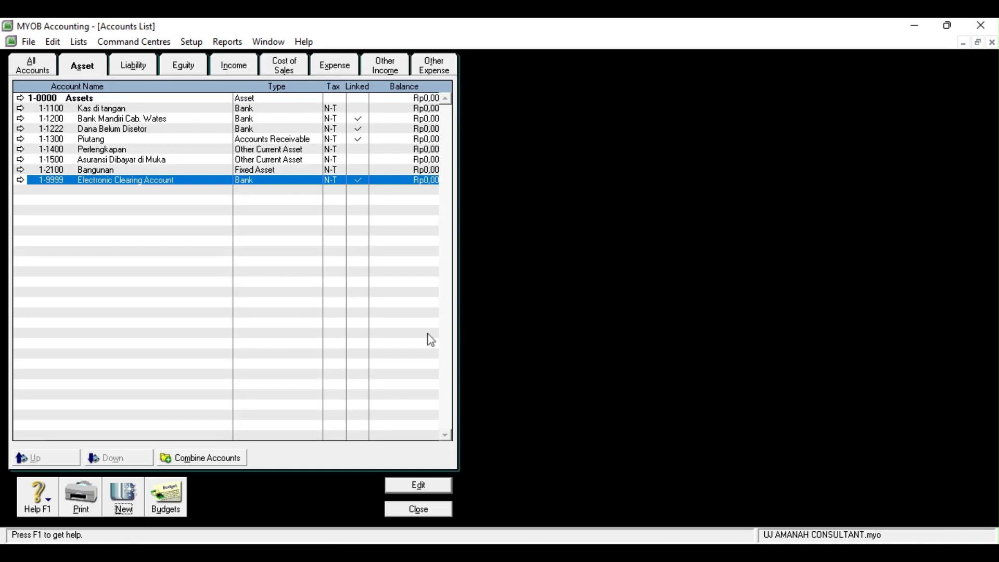
# Create Fixed Asset account 1-2110 named 'Akm. Peny. Bangunan'
pyautogui.click(124, 510)
pyautogui.click(292, 155)
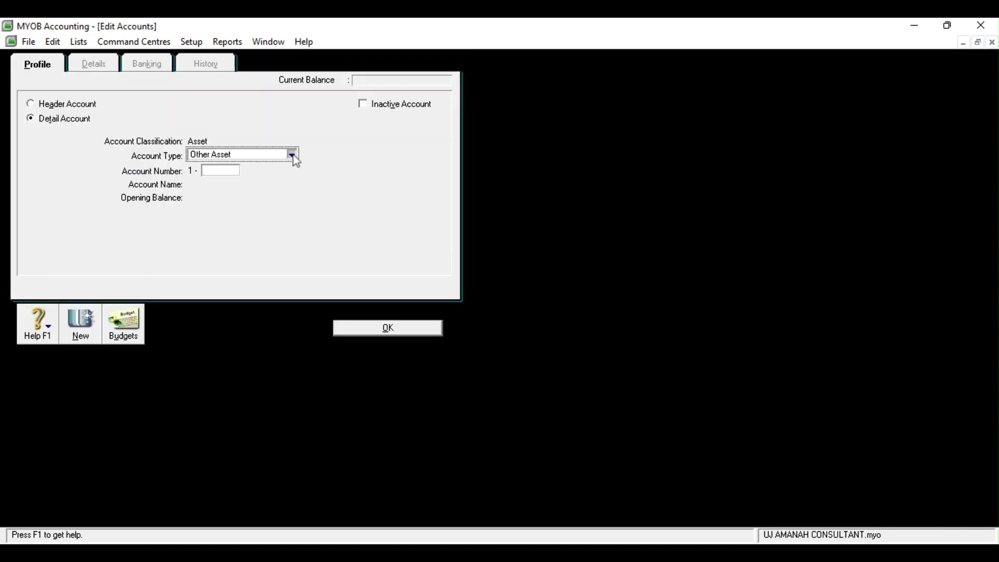
pyautogui.press('Up')
pyautogui.click(228, 171)
pyautogui.write('2110')
pyautogui.press('Tab')
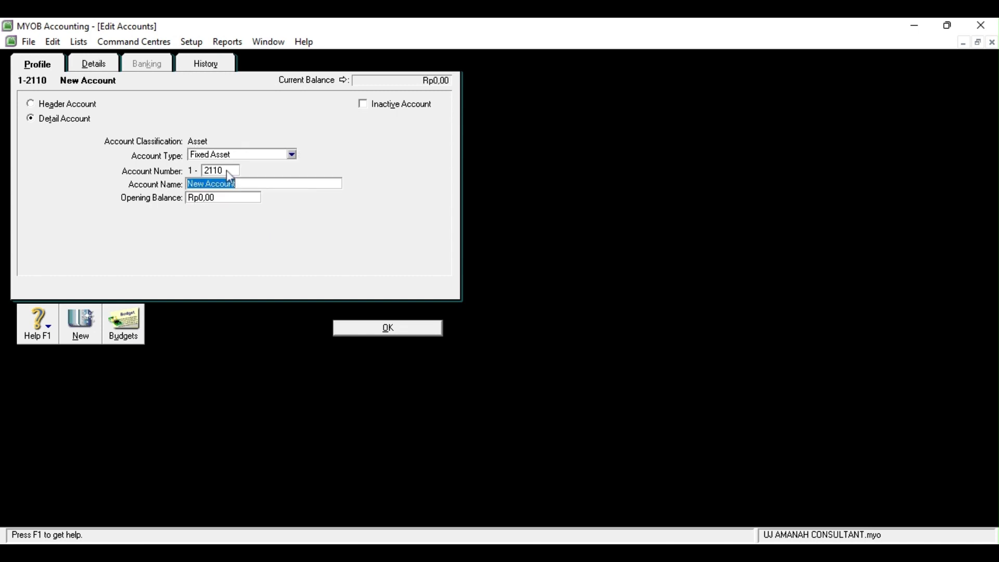
pyautogui.write('Akm. Peny. Bangunan')
pyautogui.click(415, 334)
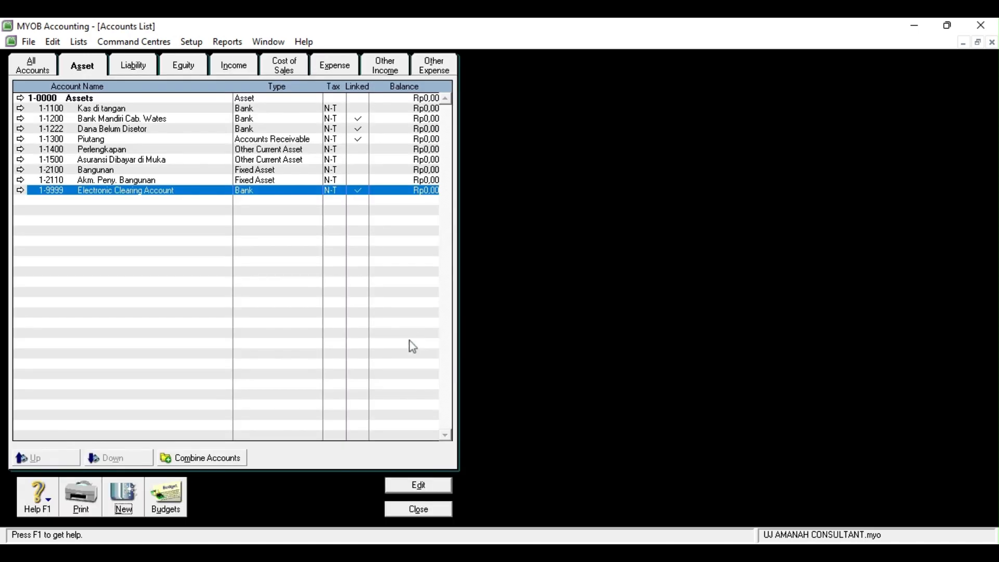
# Create Fixed Asset account 1-2200 named 'Kendaraan'
pyautogui.click(130, 497)
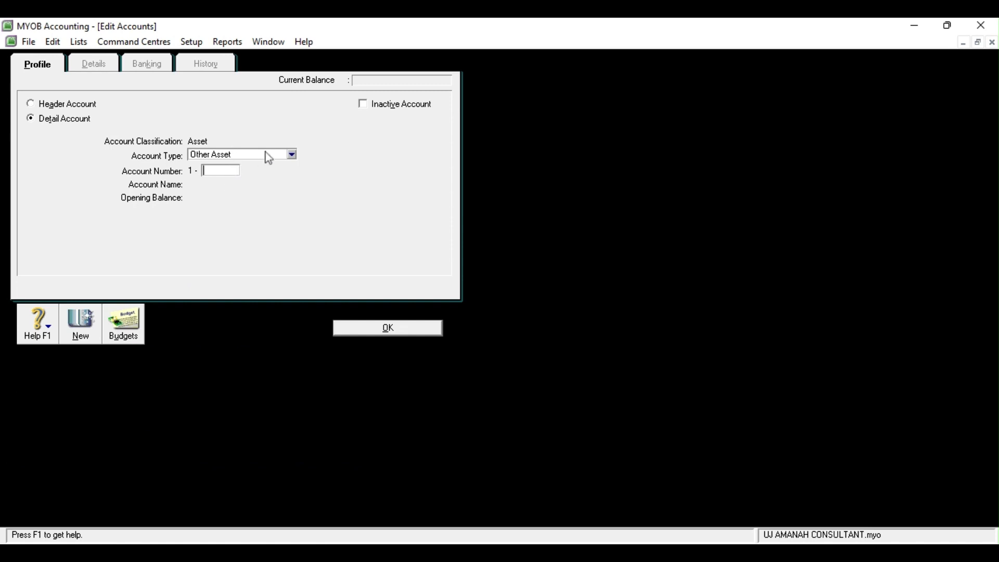
pyautogui.click(292, 155)
pyautogui.click(229, 200)
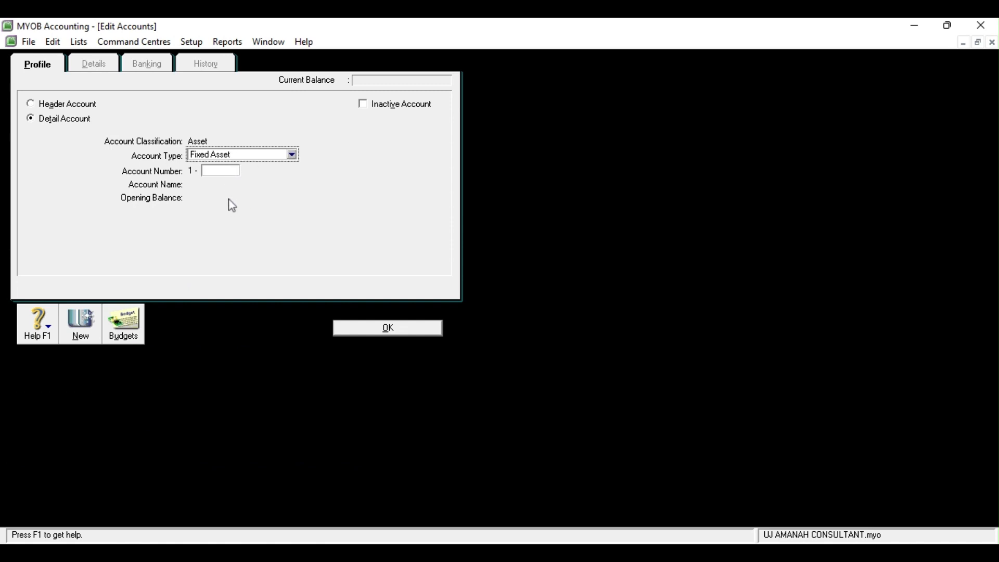
pyautogui.click(211, 167)
pyautogui.write('221')
pyautogui.write('00')
pyautogui.press('Tab')
pyautogui.write('Kendaraan')
pyautogui.click(379, 328)
# Create Fixed Asset account 1-2210 named 'Akm. Peny. Kendaraan'
pyautogui.click(116, 499)
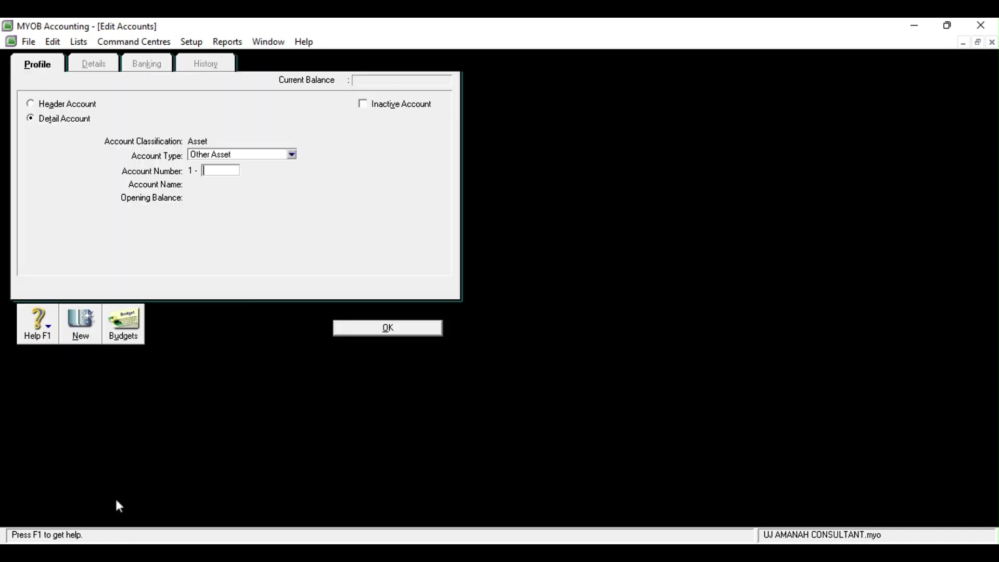
pyautogui.click(292, 155)
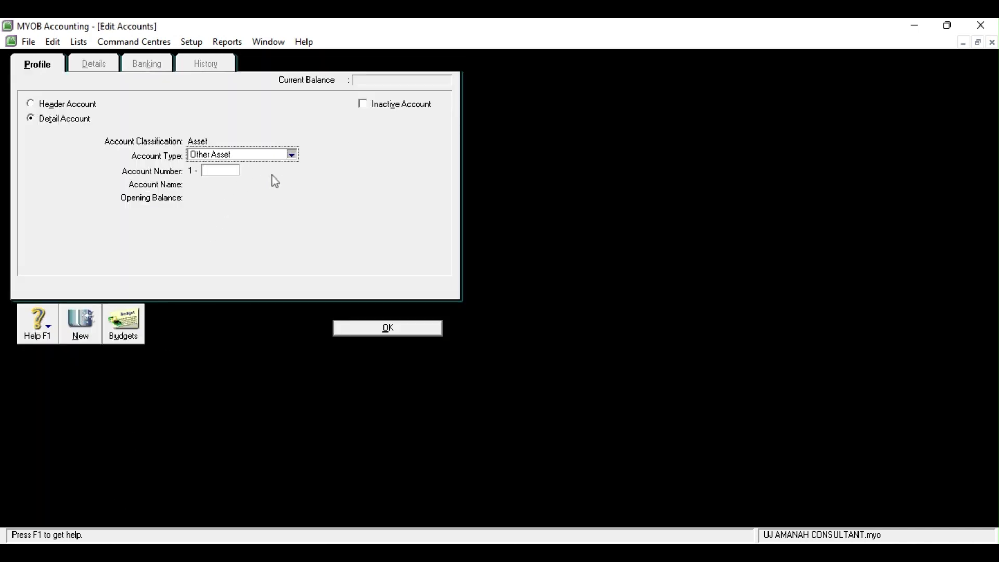
pyautogui.press('Up')
pyautogui.click(217, 171)
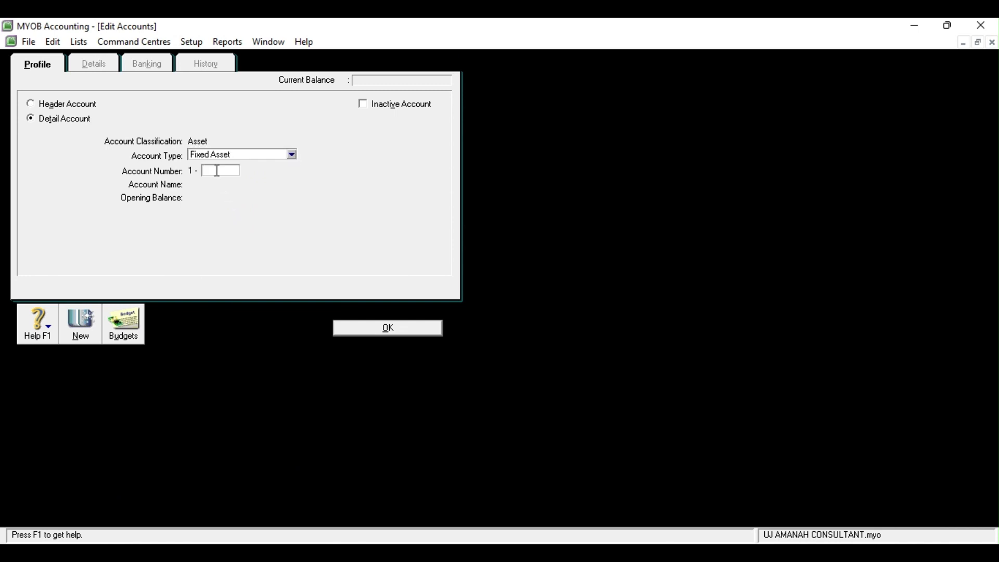
pyautogui.write('2210')
pyautogui.press('Tab')
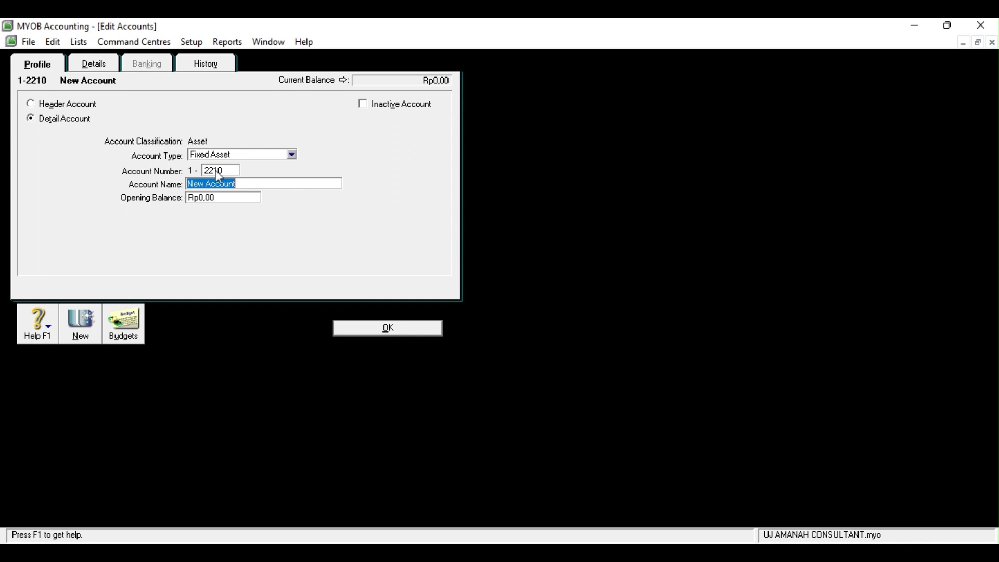
pyautogui.write('Akm. Peny. Kendaraan')
pyautogui.click(392, 330)
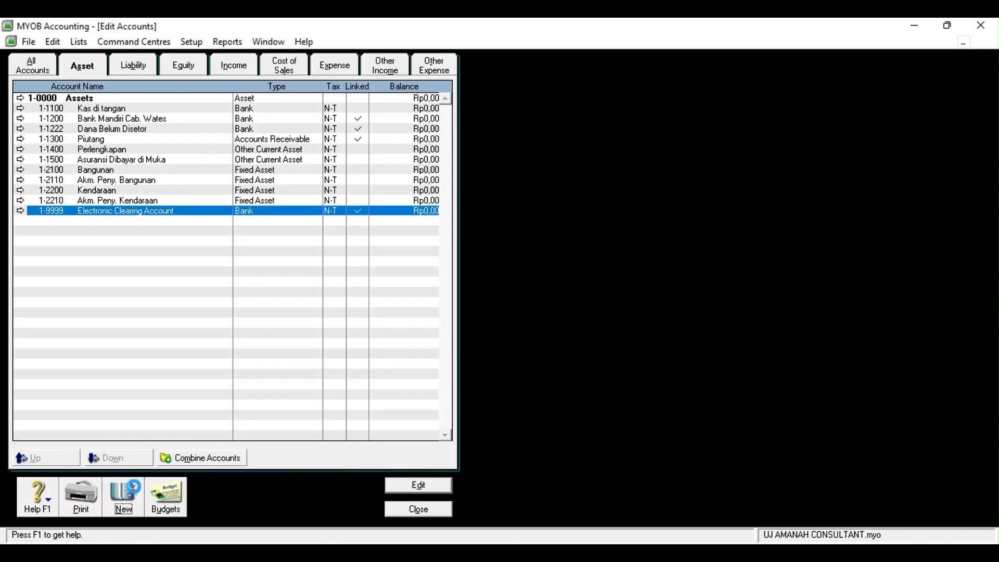
# Create Fixed Asset account 1-2300 named 'Peralatan'
pyautogui.click(133, 491)
pyautogui.click(292, 156)
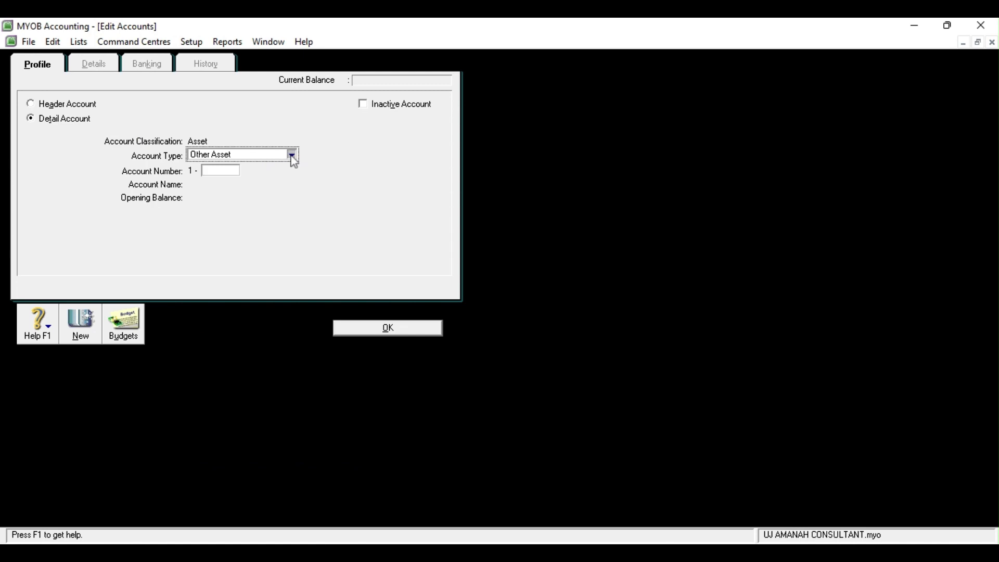
pyautogui.click(233, 193)
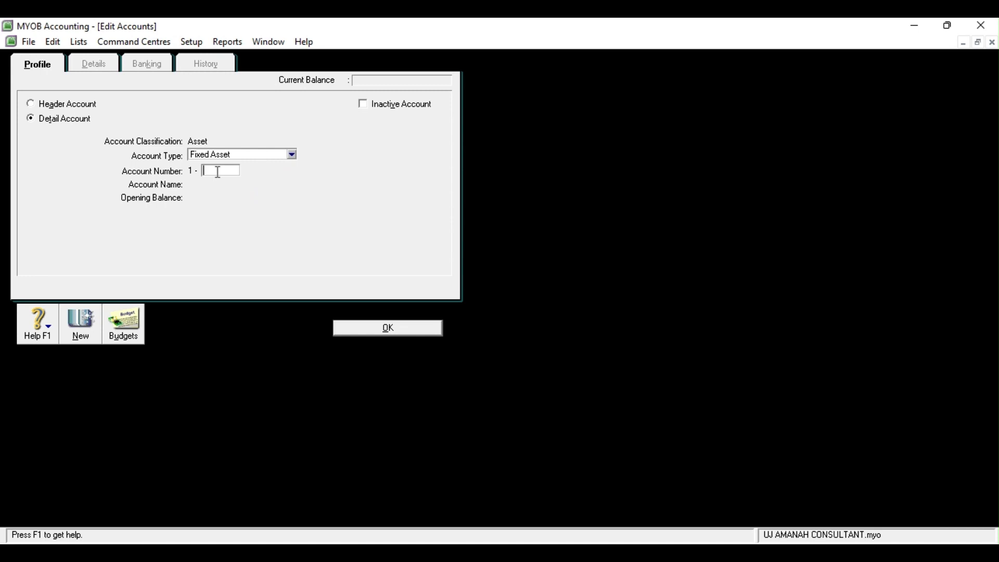
pyautogui.write('2300')
pyautogui.press('Tab')
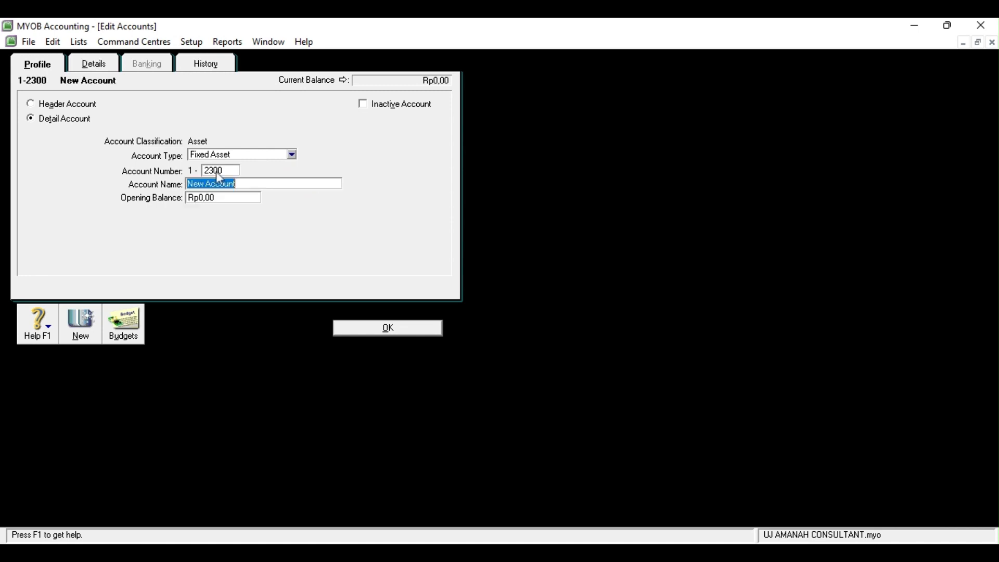
pyautogui.write('Peralatan')
pyautogui.click(402, 327)
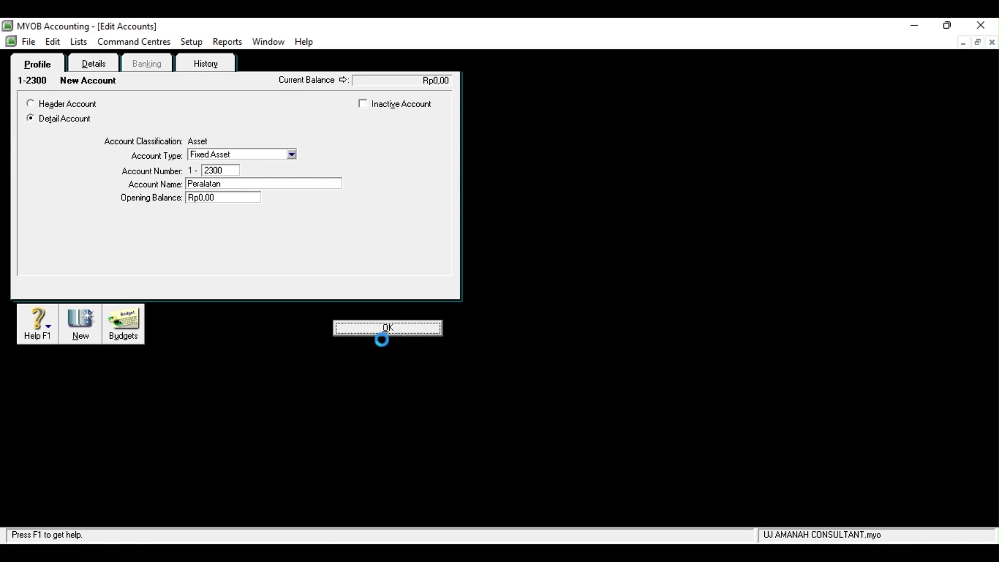
# Create Fixed Asset account 1-2310 named 'Akm. Peny. Peralatan'
pyautogui.click(123, 497)
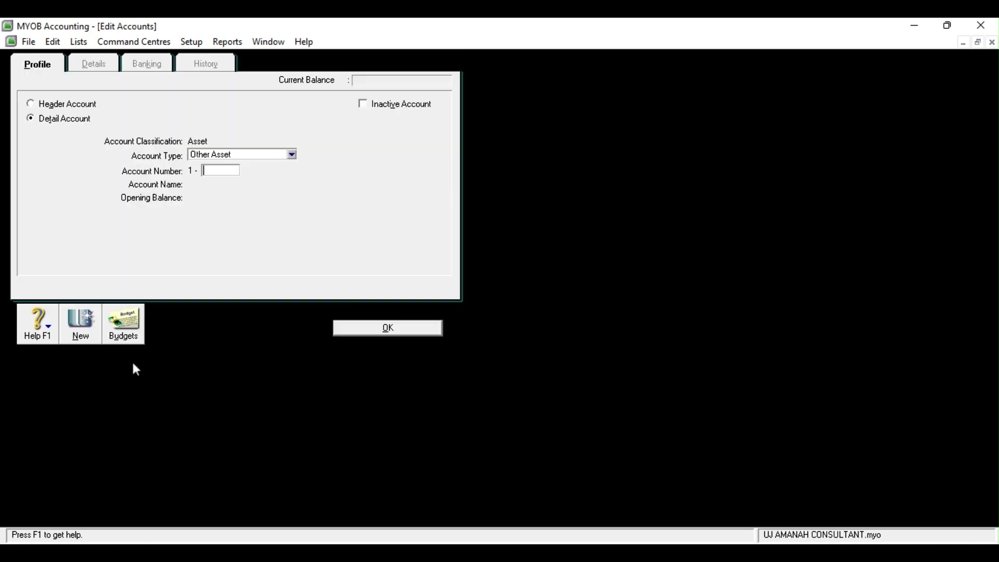
pyautogui.click(292, 155)
pyautogui.click(228, 193)
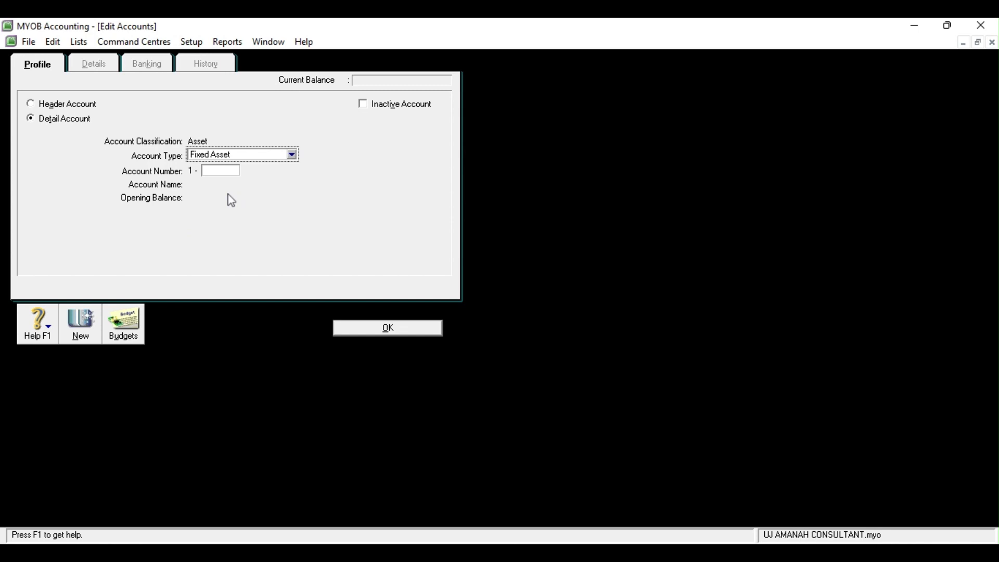
pyautogui.click(223, 171)
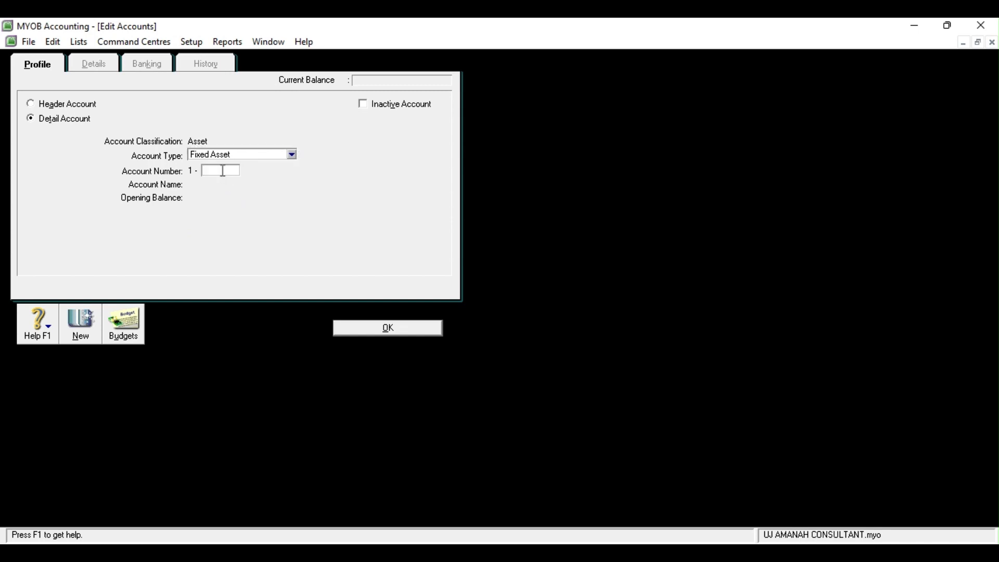
pyautogui.write('2310')
pyautogui.press('Tab')
pyautogui.write('Ak')
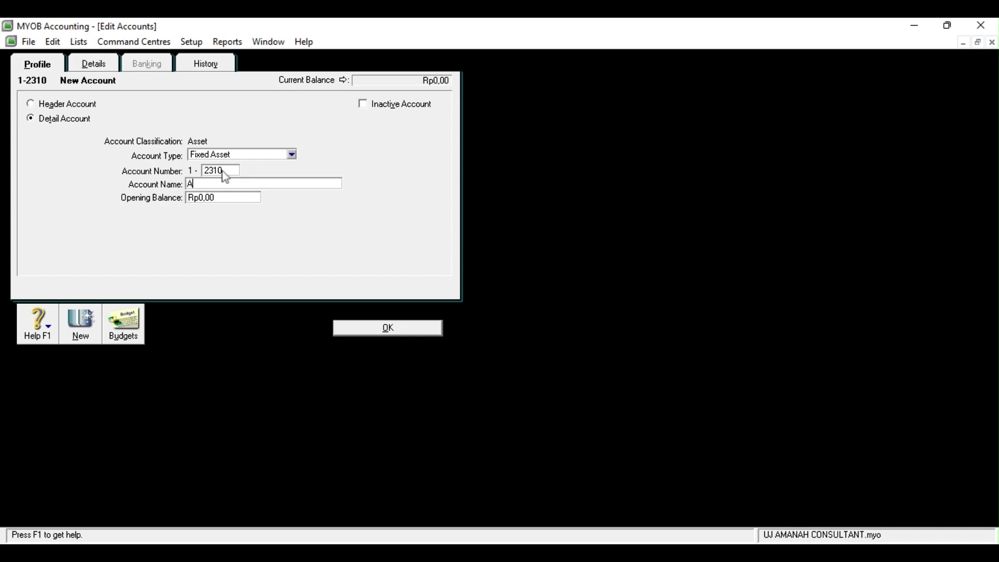
pyautogui.write('Oe')
pyautogui.press('BackSpace')
pyautogui.press('BackSpace')
pyautogui.write('Peny. Peralatan')
pyautogui.click(402, 330)
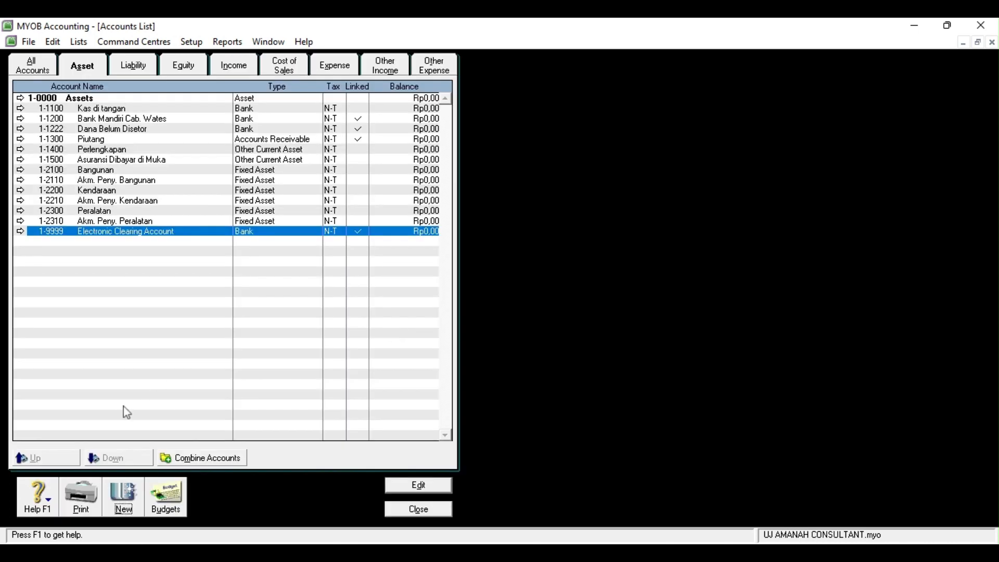
# Among the liabilities, renumber Trade Creditors to 2-1100 and rename it 'Utang Usaha'
pyautogui.click(135, 65)
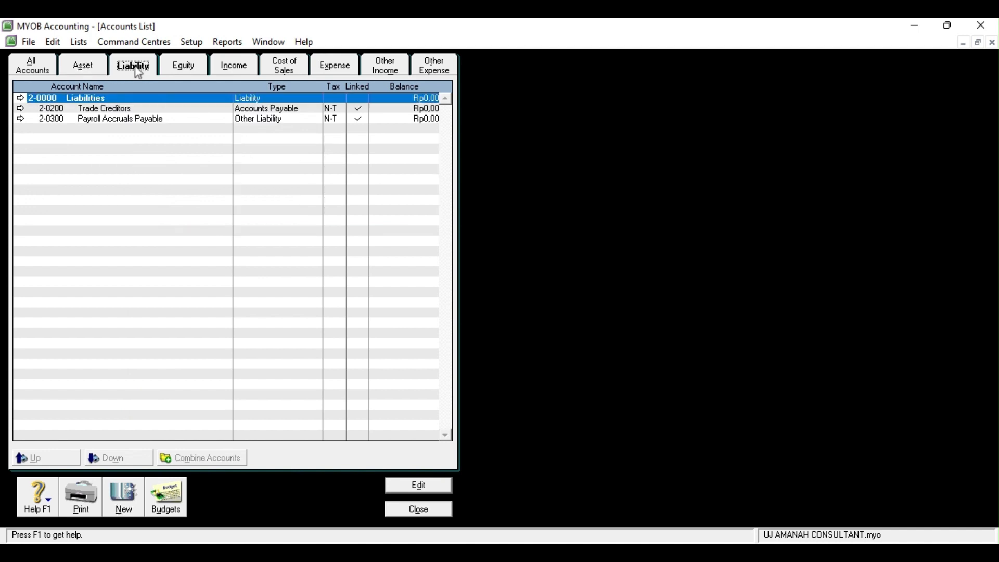
pyautogui.click(21, 109)
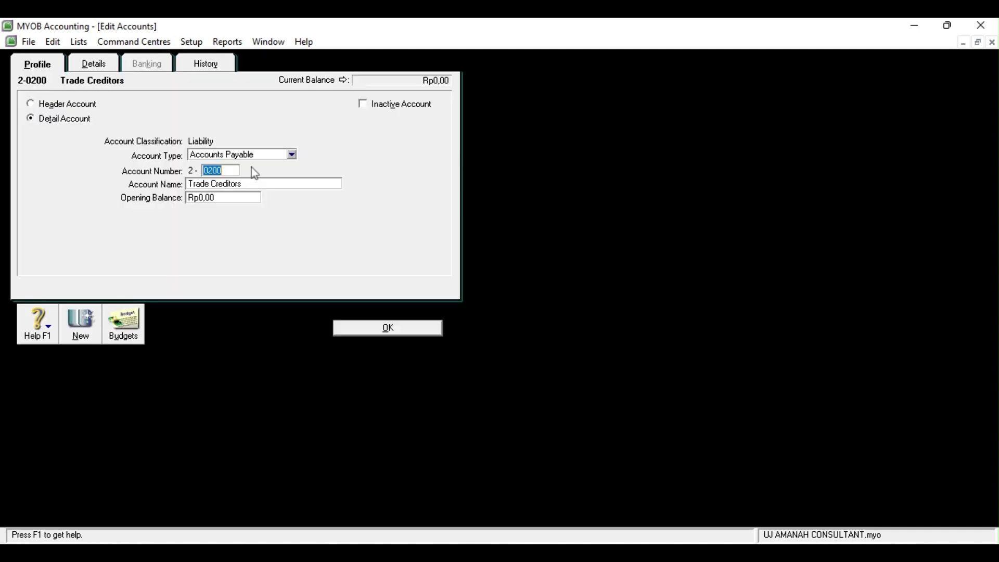
pyautogui.write('1100')
pyautogui.press('Tab')
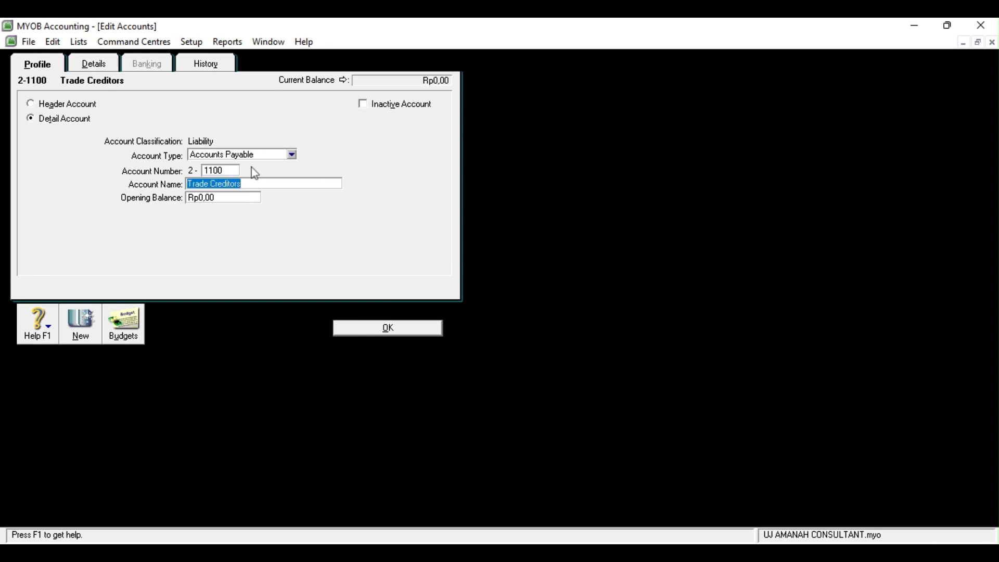
pyautogui.write('Utang ')
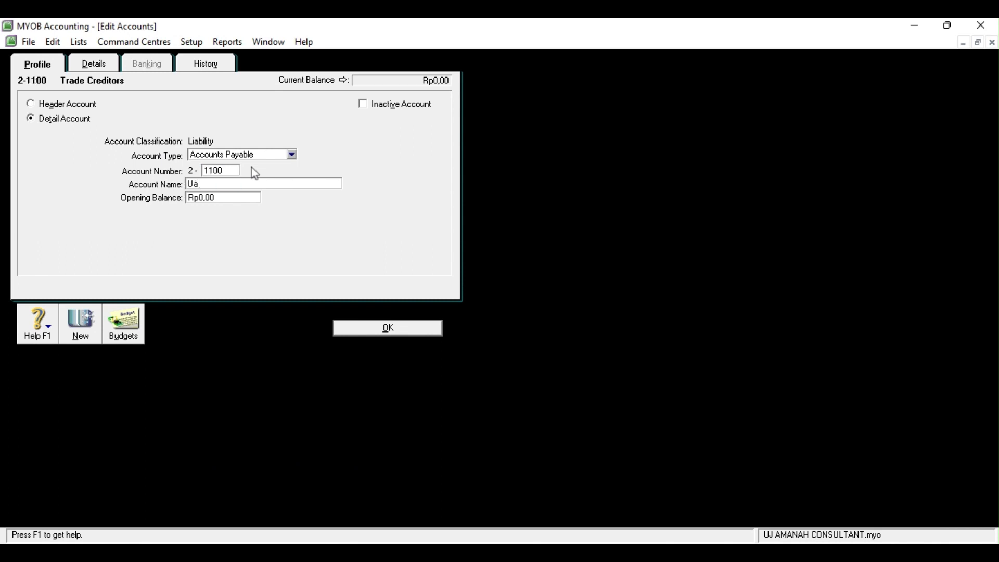
pyautogui.write('Usaha')
pyautogui.click(371, 327)
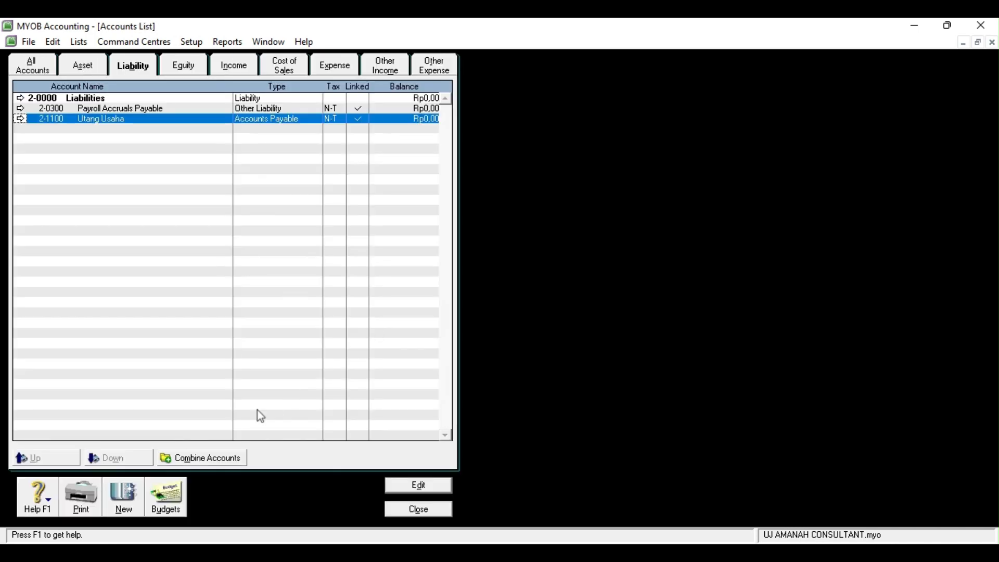
# Change Payroll Accruals Payable to 2-1200 'Utang Gaji', typed Other Current Liability
pyautogui.click(20, 109)
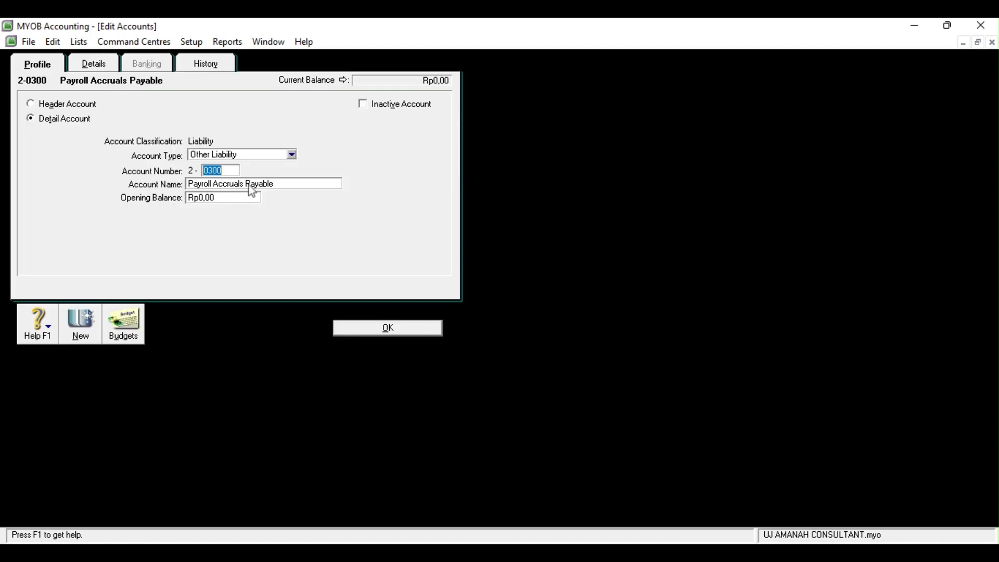
pyautogui.write('1300')
pyautogui.press('Tab')
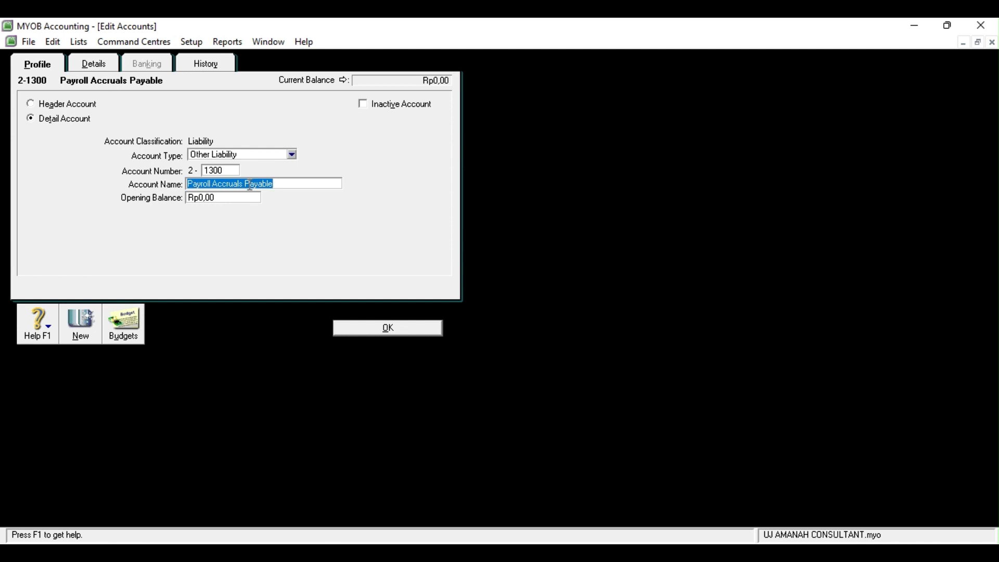
pyautogui.write('Utang GAji')
pyautogui.press('BackSpace')
pyautogui.write('aji')
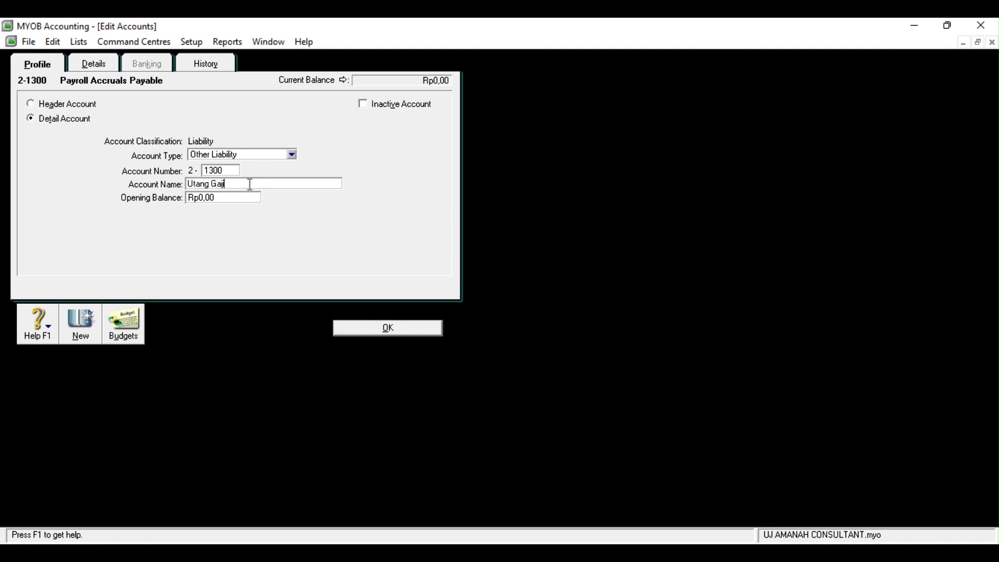
pyautogui.doubleClick(223, 170)
pyautogui.write('1200')
pyautogui.click(290, 154)
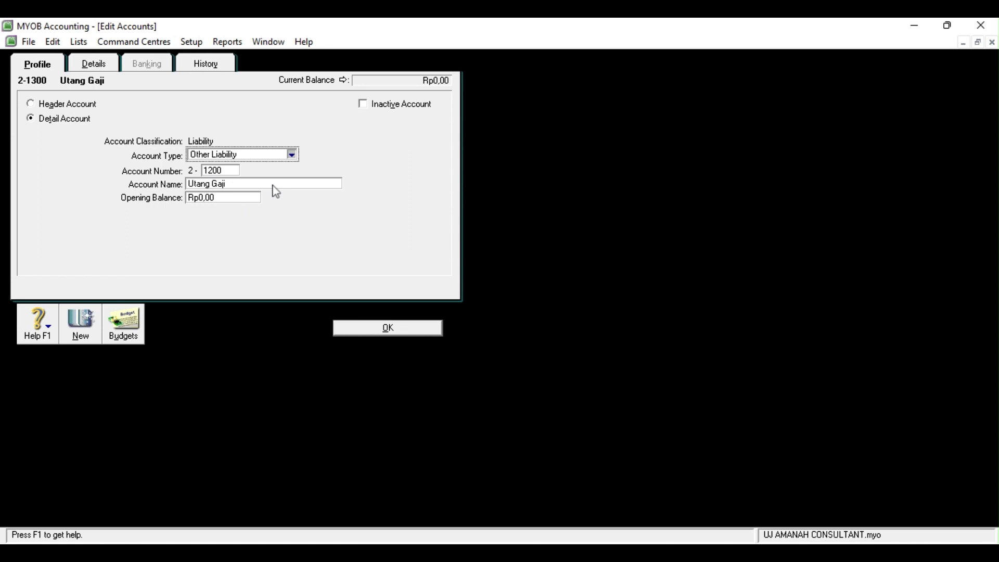
pyautogui.press('Up')
pyautogui.press('Up')
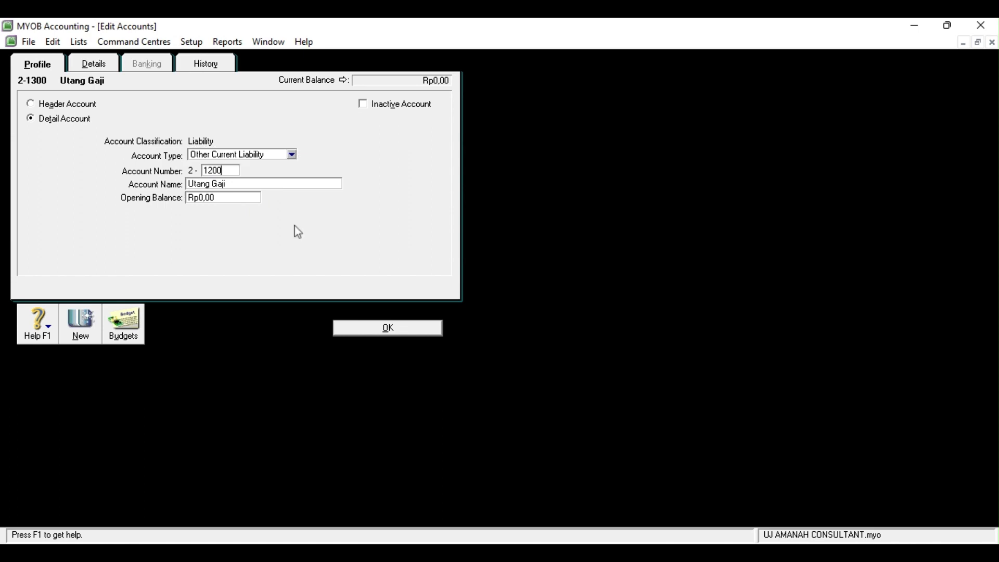
pyautogui.click(386, 328)
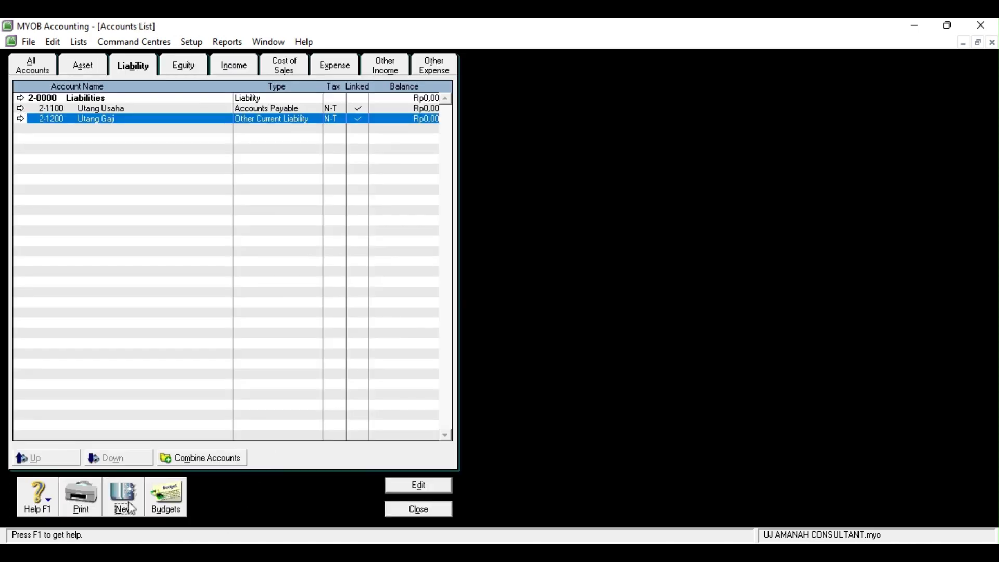
pyautogui.click(122, 499)
# Create Other Current Liability account 2-1300 named 'Utang Beban'
pyautogui.click(293, 155)
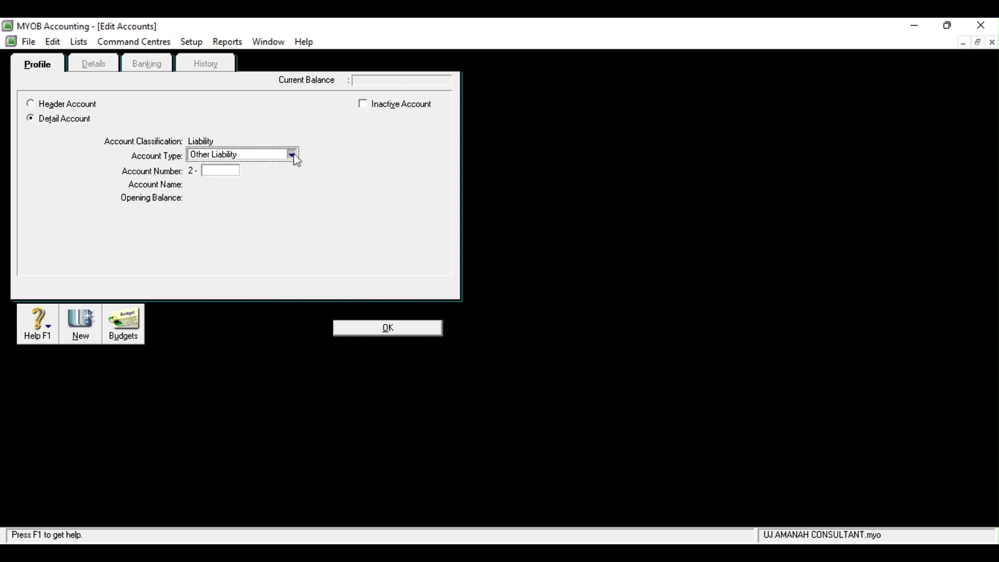
pyautogui.click(257, 233)
pyautogui.click(223, 174)
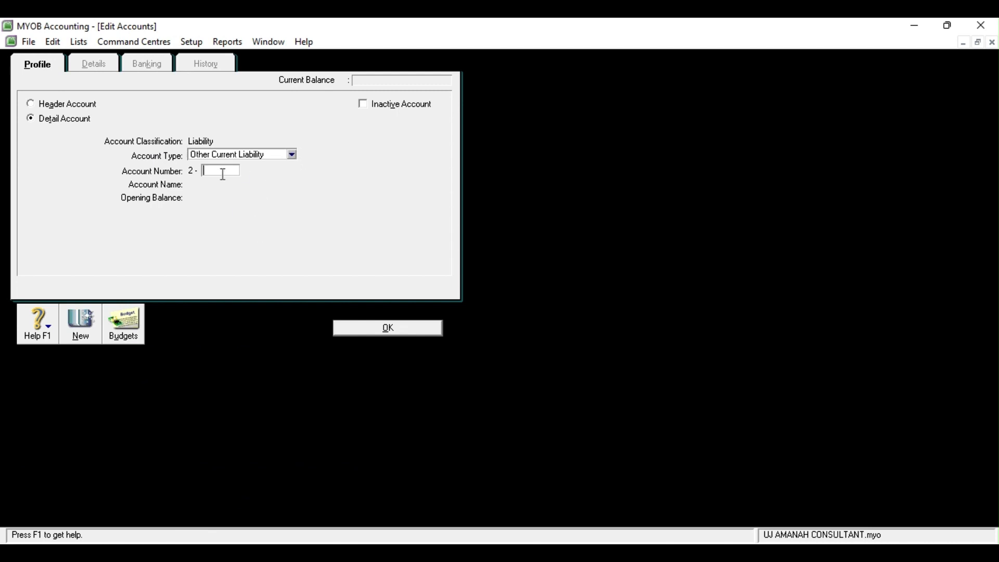
pyautogui.write('1300')
pyautogui.press('Tab')
pyautogui.write('Utang Beban')
pyautogui.click(408, 328)
# Create Long Term Liability account 2-2100 'Utang Bank', then show the Equity accounts
pyautogui.click(130, 494)
pyautogui.click(292, 156)
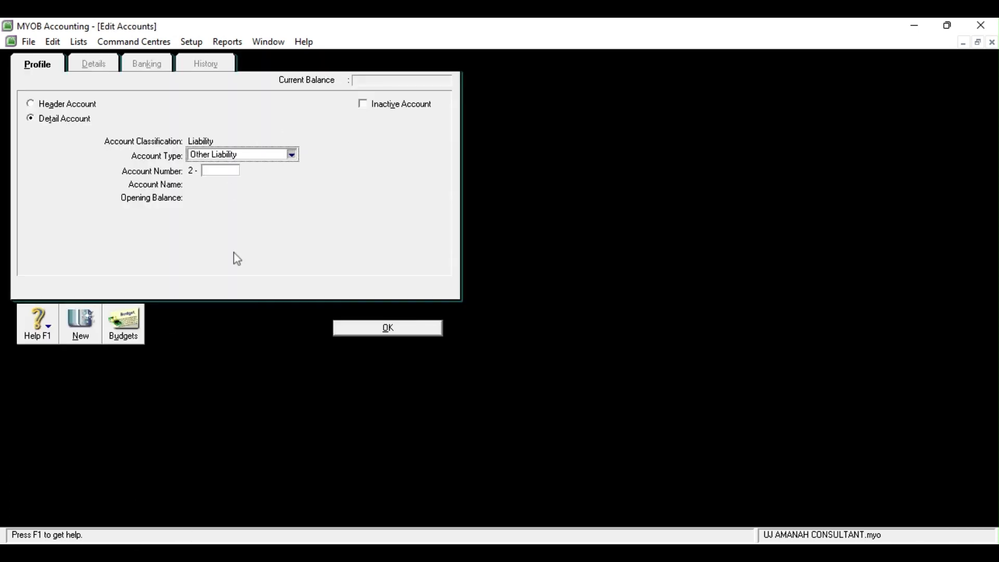
pyautogui.press('Down')
pyautogui.click(214, 170)
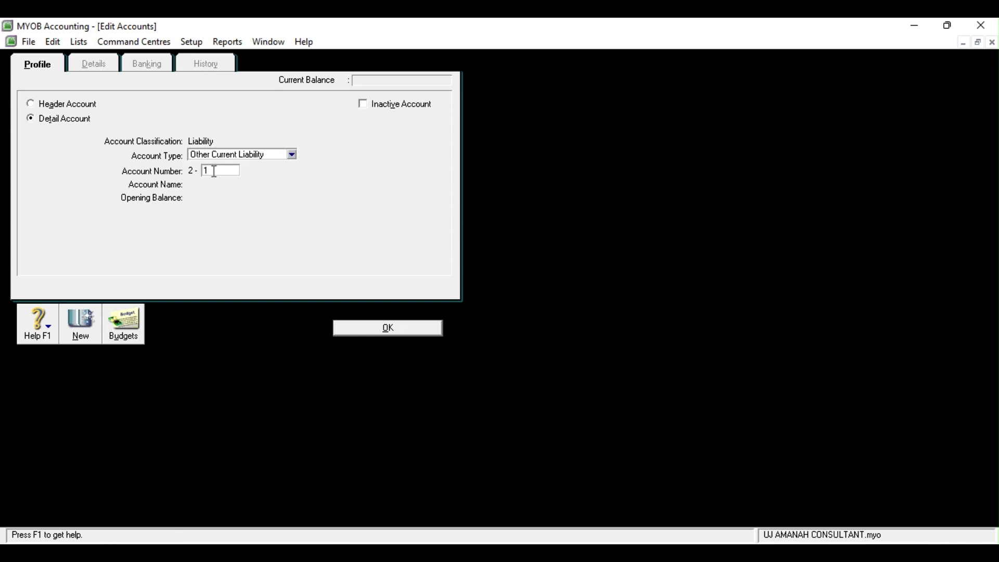
pyautogui.write('2100')
pyautogui.press('Tab')
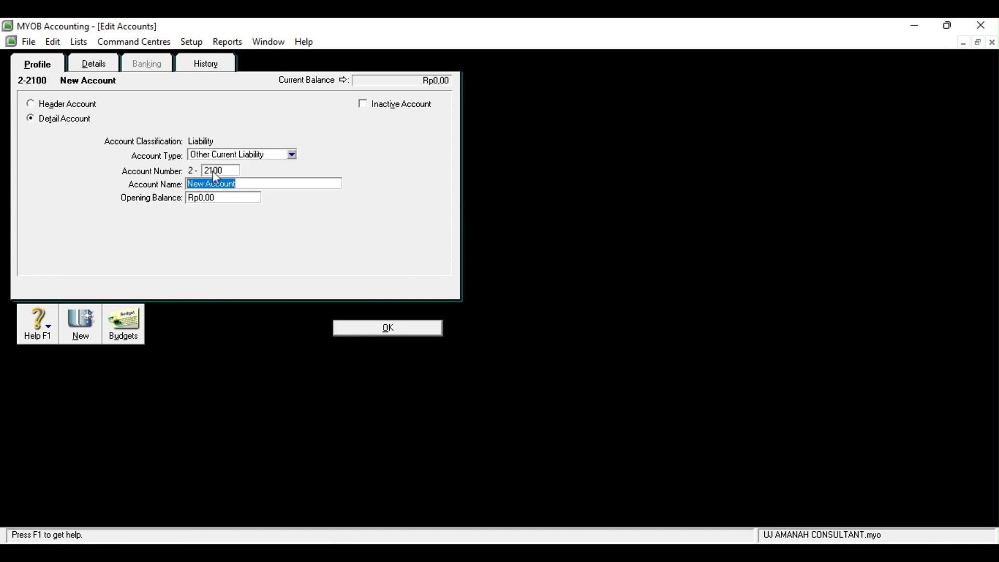
pyautogui.write('Utang Bank')
pyautogui.click(293, 154)
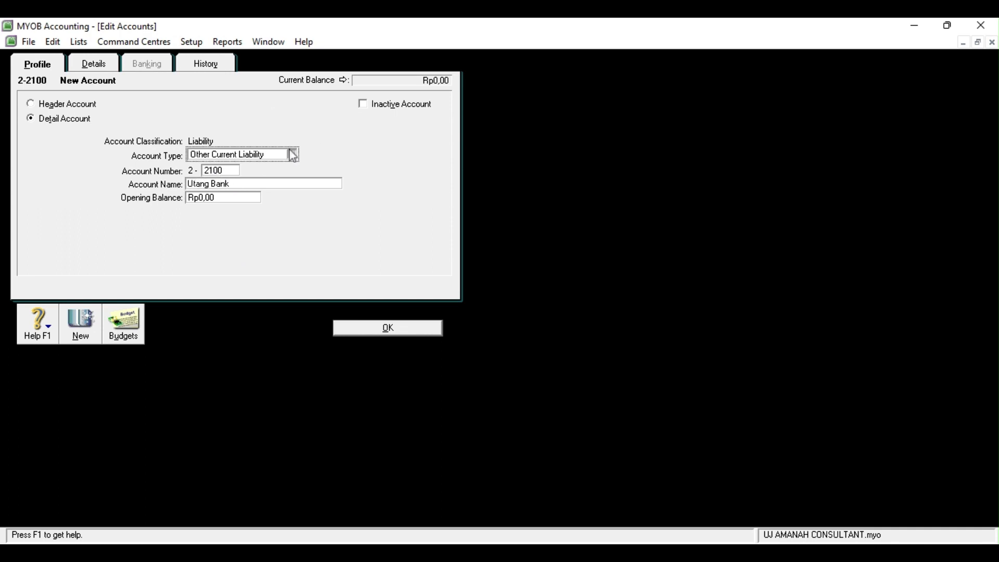
pyautogui.click(281, 192)
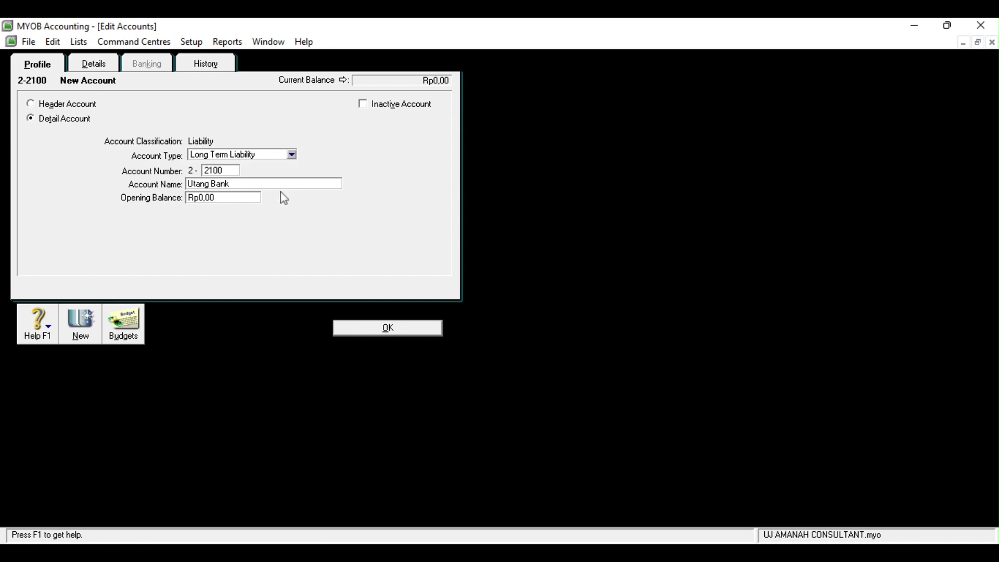
pyautogui.click(374, 331)
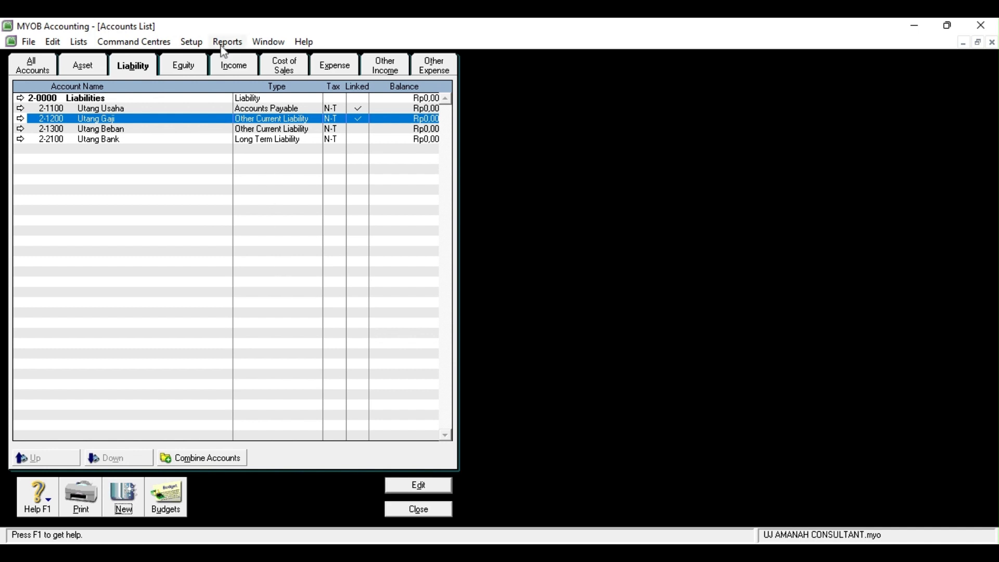
pyautogui.click(192, 64)
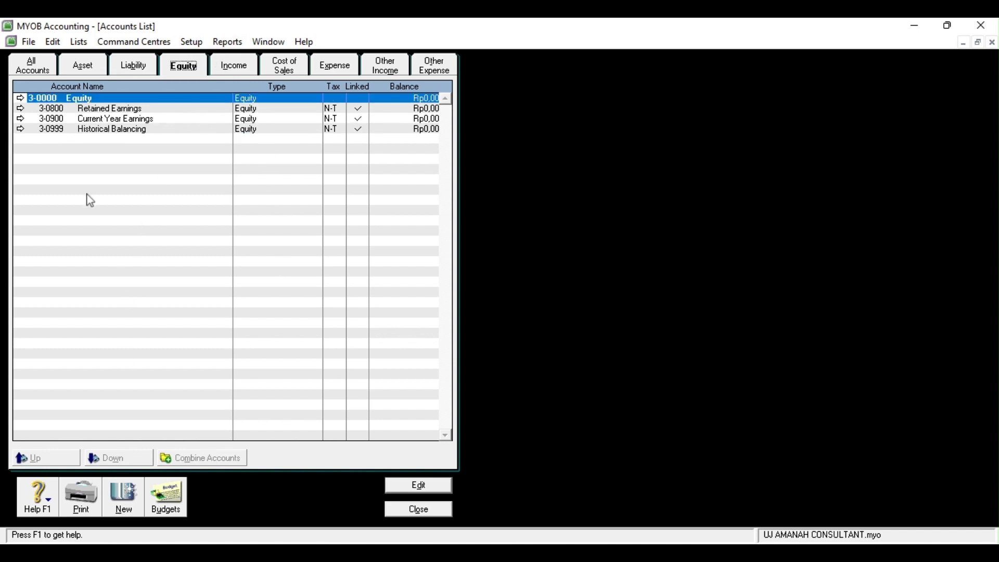
# Renumber Retained Earnings to 3-1000 and rename it Modal plus the owner's name
pyautogui.click(21, 109)
pyautogui.write('1000')
pyautogui.press('Tab')
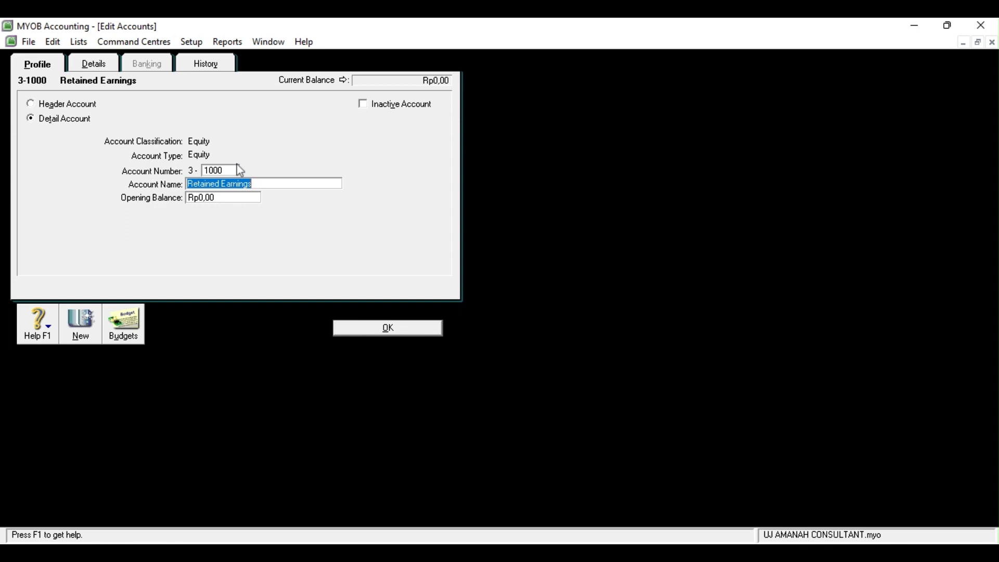
pyautogui.write('Modal Hasan')
pyautogui.click(368, 329)
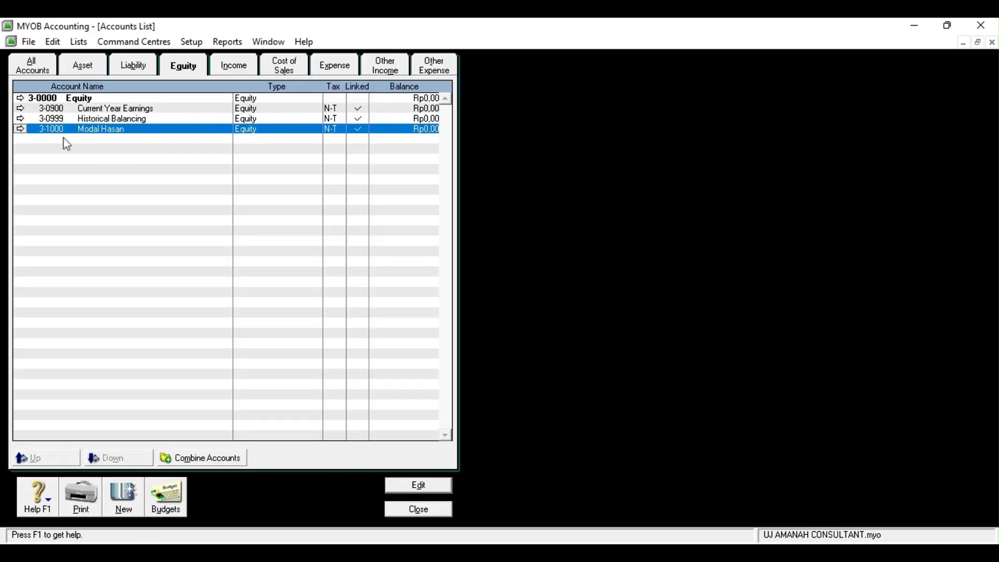
# Renumber Current Year Earnings to 3-1100 and rename it Prive plus the owner's name
pyautogui.click(20, 109)
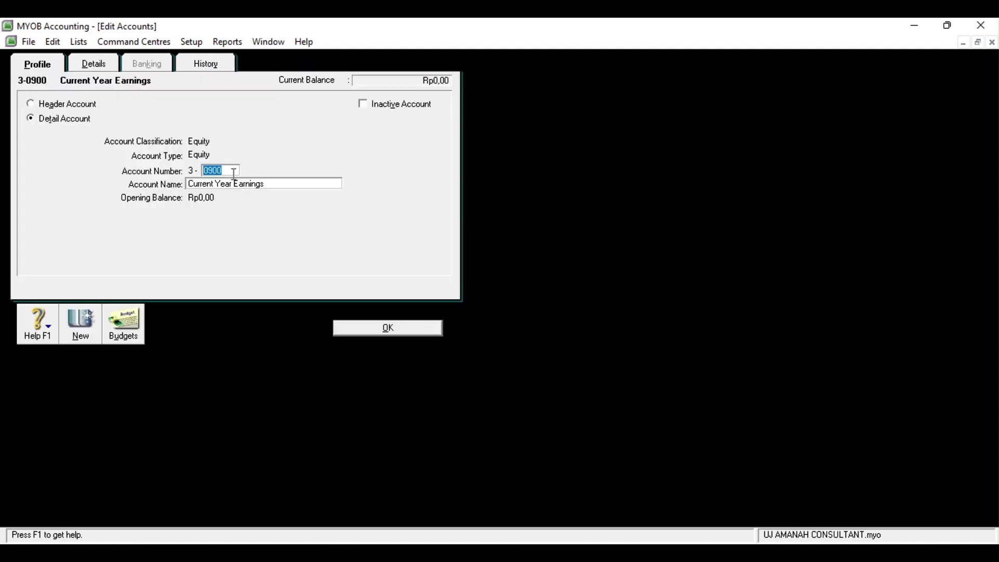
pyautogui.write('1100')
pyautogui.press('Tab')
pyautogui.write('Pri')
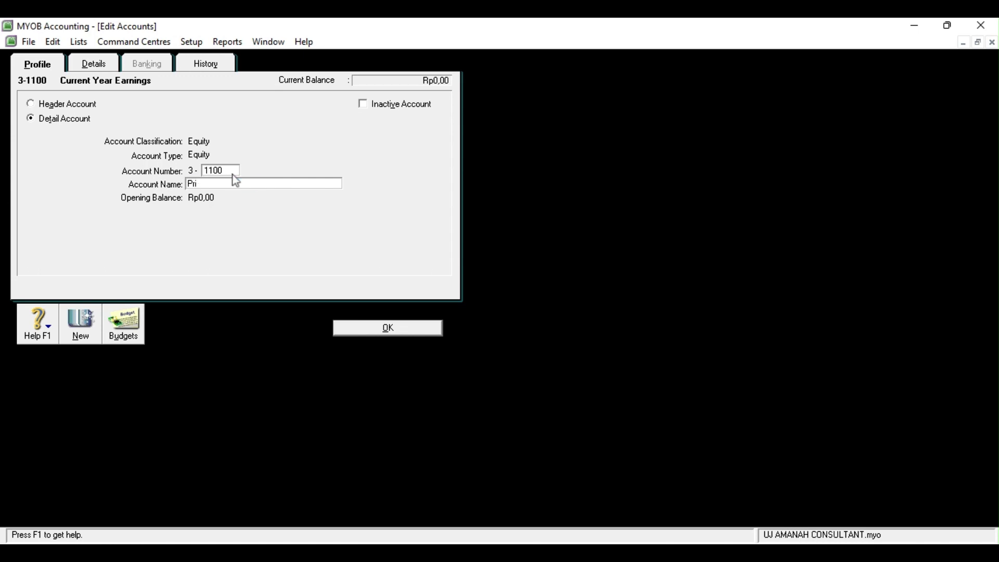
pyautogui.write('ve Hasan')
pyautogui.click(363, 329)
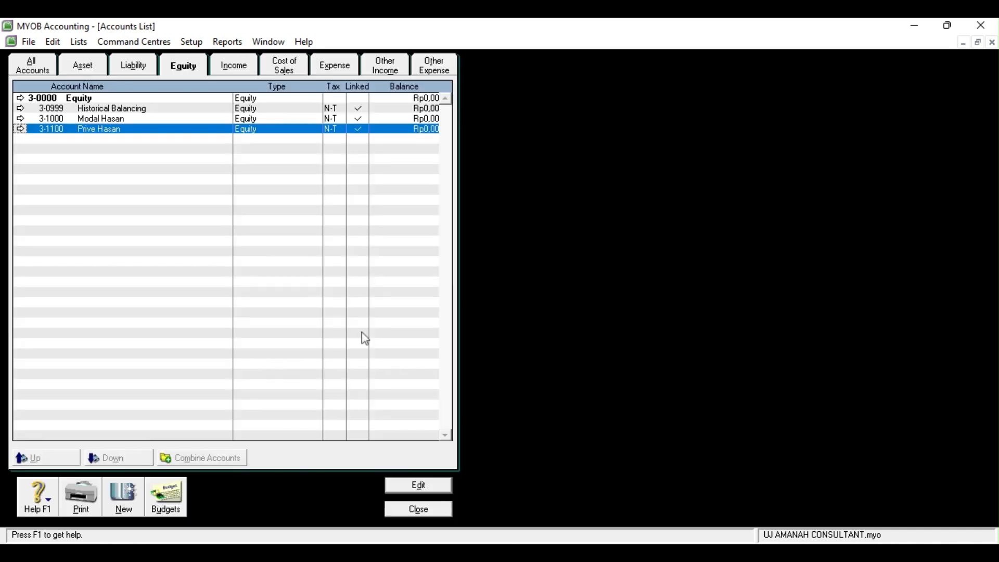
# Renumber Historical Balancing to 3-9999
pyautogui.click(21, 109)
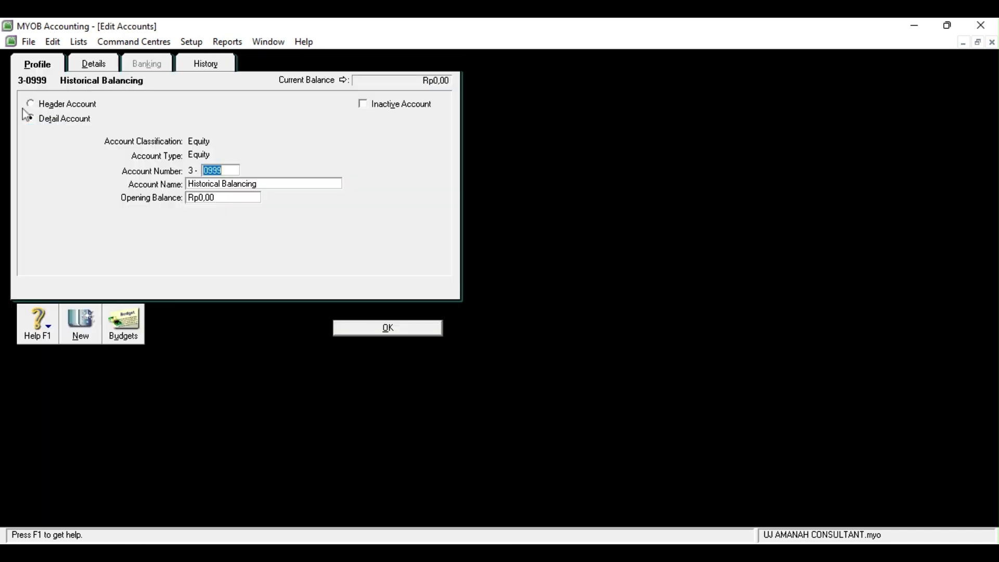
pyautogui.write('9999')
pyautogui.click(387, 328)
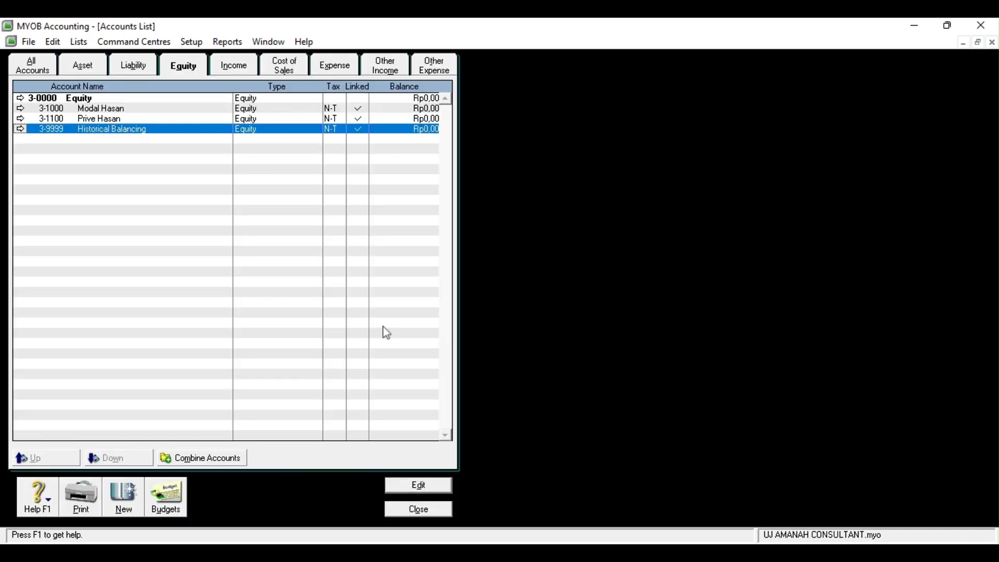
pyautogui.click(240, 66)
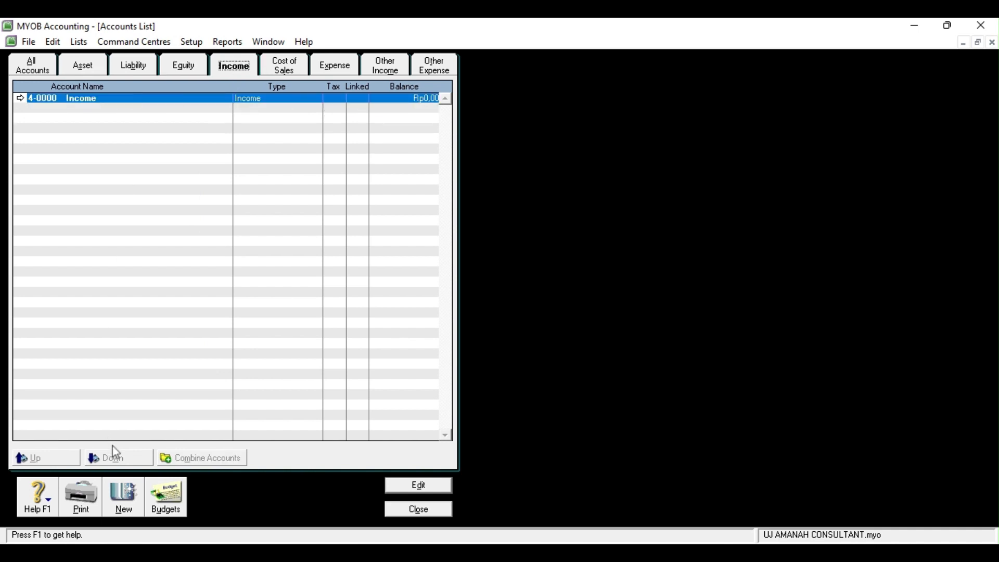
# Add the income account 4-1000 Pendapatan Jasa
pyautogui.click(134, 505)
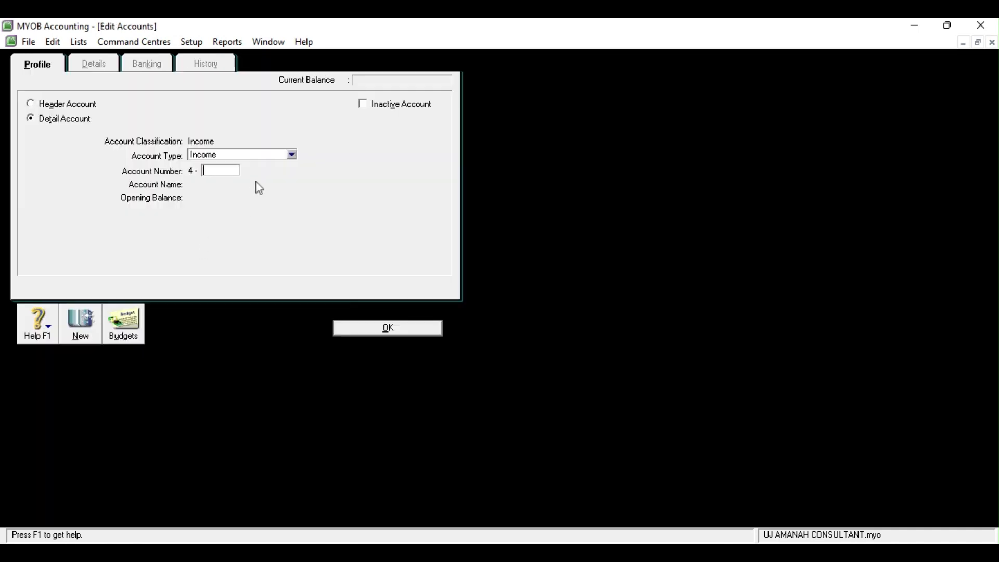
pyautogui.write('1000')
pyautogui.press('Tab')
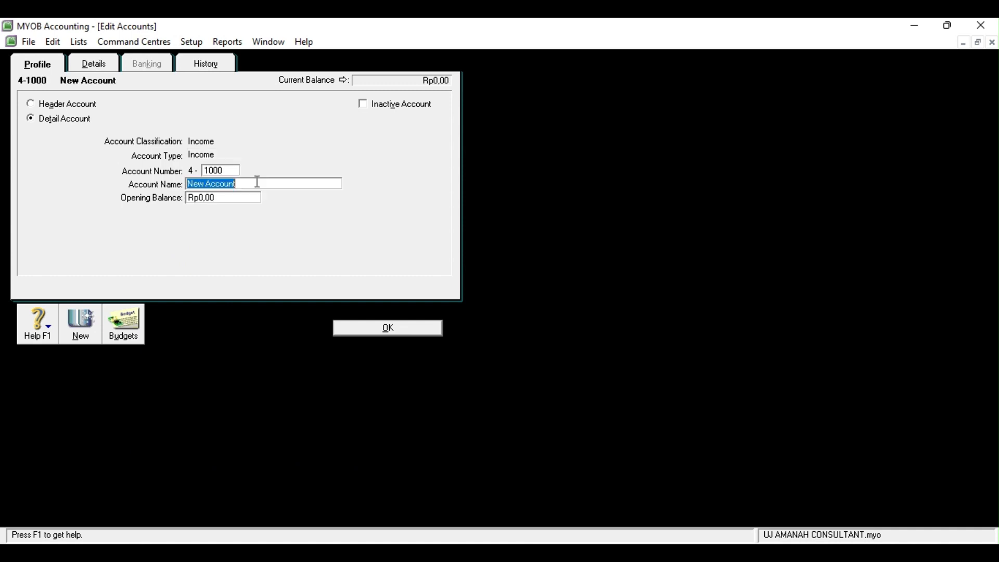
pyautogui.write('Pendapatan Jasa')
pyautogui.click(388, 328)
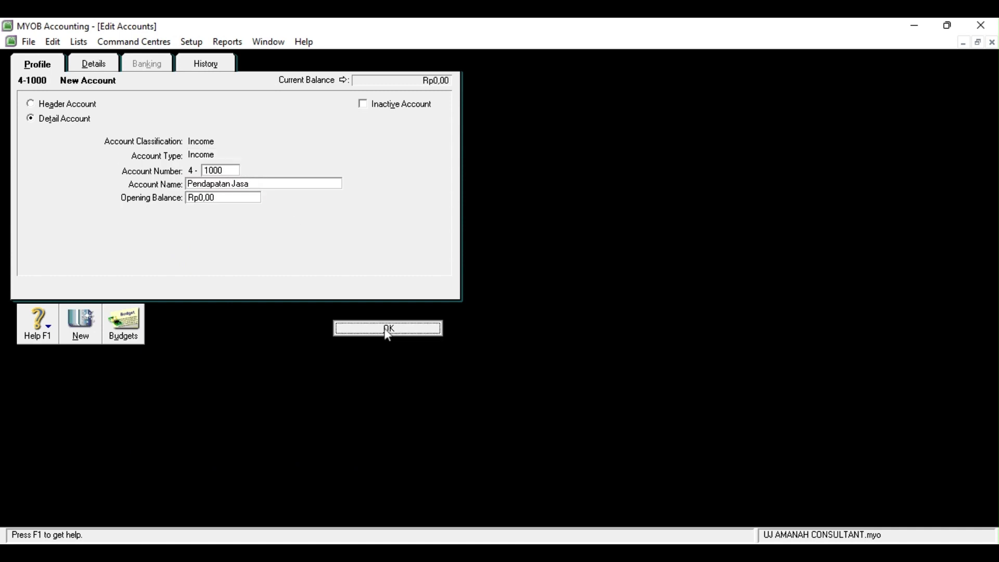
# Add the income account 4-1100 Potongan Penjualan
pyautogui.click(123, 497)
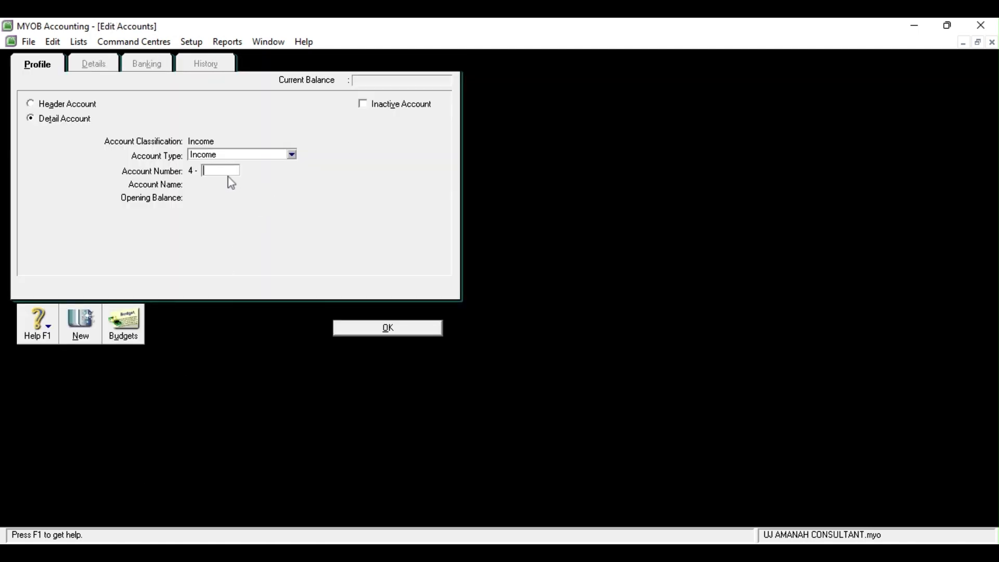
pyautogui.write('1100')
pyautogui.press('Tab')
pyautogui.write('Pot')
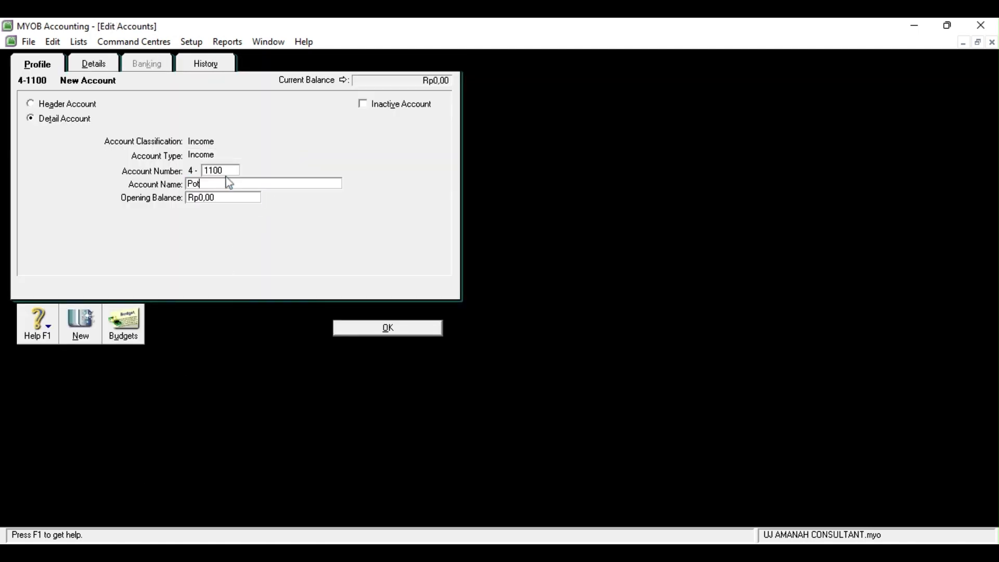
pyautogui.write('ongan Penjualan')
pyautogui.click(369, 332)
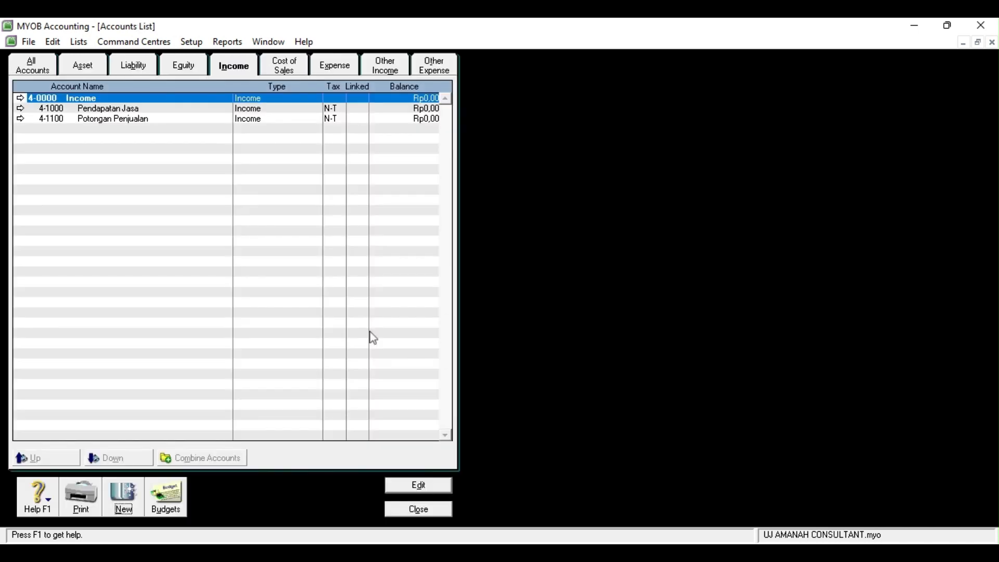
pyautogui.click(335, 67)
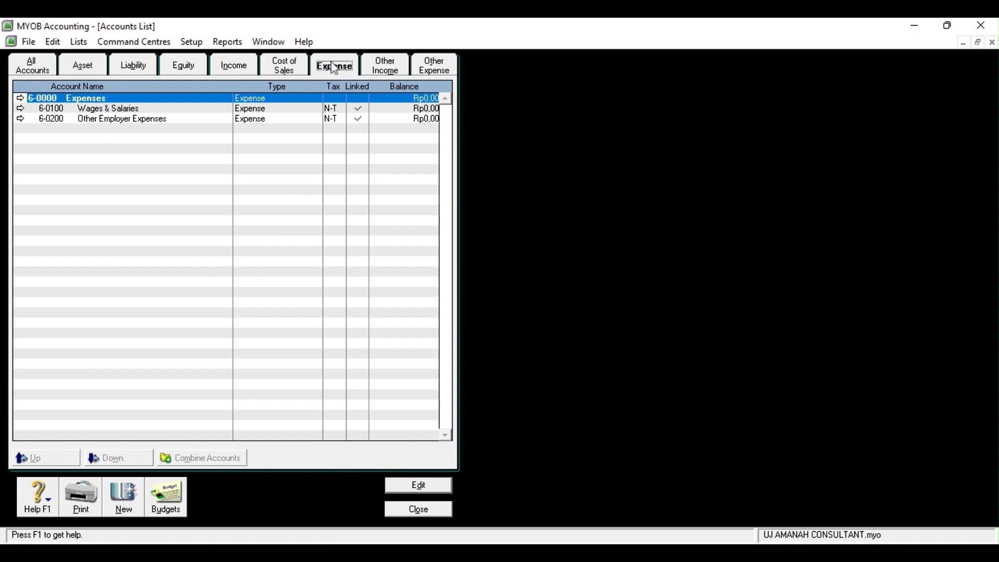
# Change Wages & Salaries to account 6-1100 named Beban Gaji
pyautogui.click(21, 109)
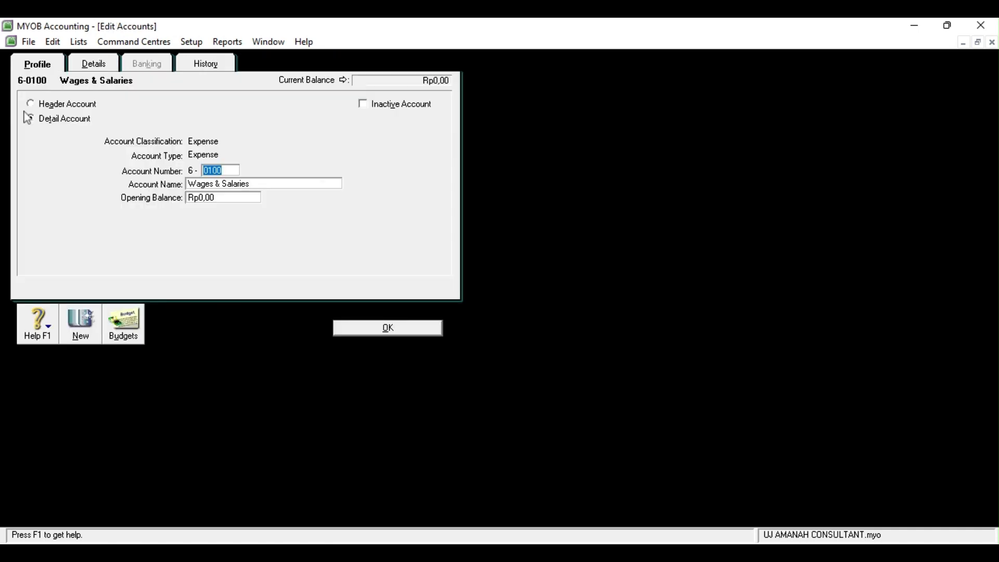
pyautogui.write('1100')
pyautogui.press('Tab')
pyautogui.write('Beban')
pyautogui.click(361, 329)
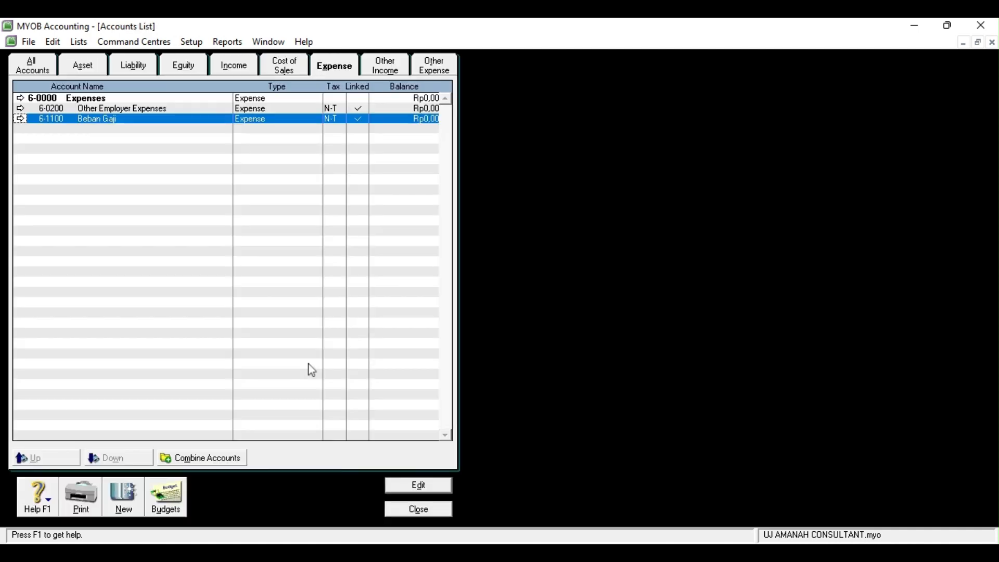
# Renumber Other Employer Expenses to 6-9999
pyautogui.click(21, 108)
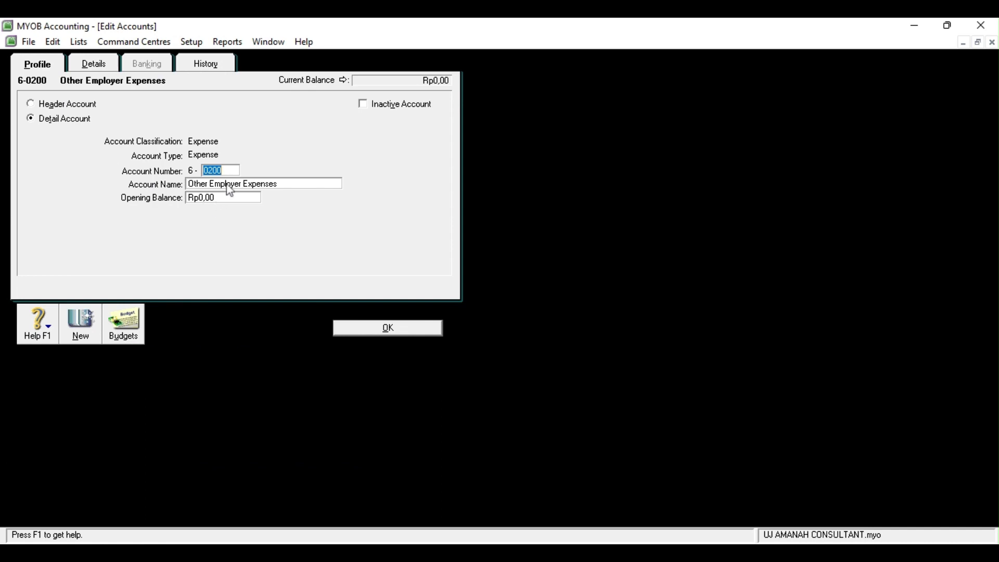
pyautogui.write('9999')
pyautogui.click(389, 329)
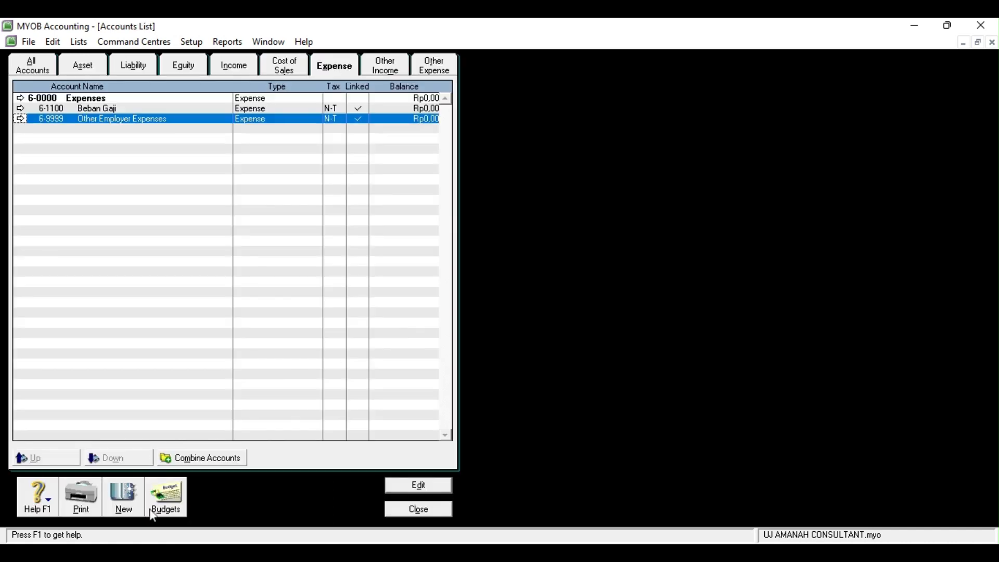
# Add the expense account 6-1200 Beban Iklan
pyautogui.click(122, 510)
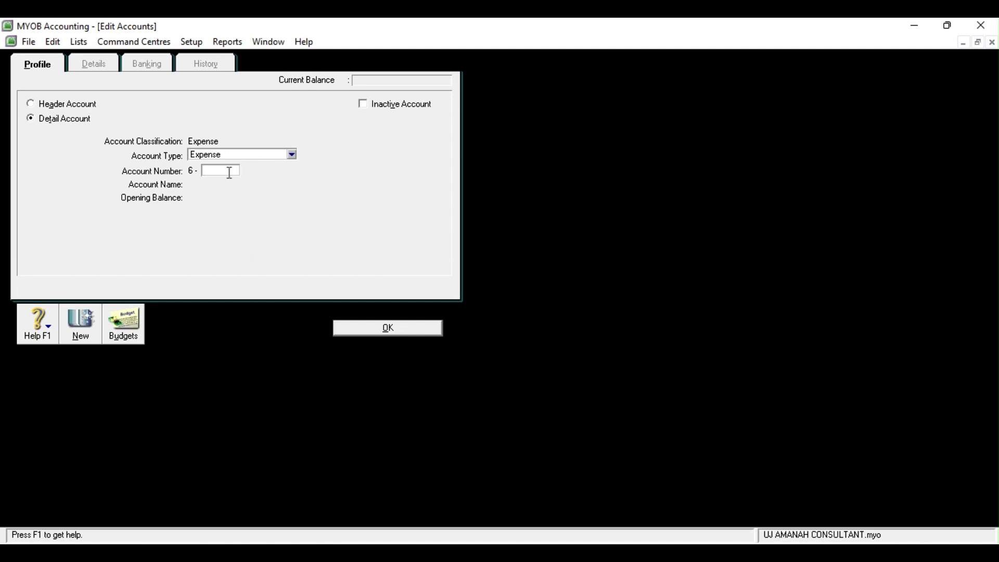
pyautogui.write('1200')
pyautogui.press('Tab')
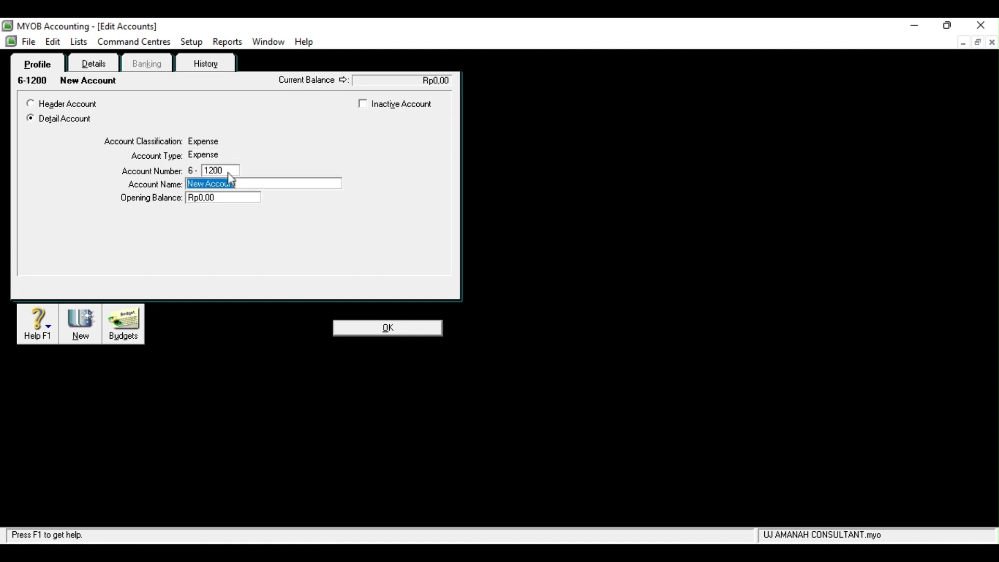
pyautogui.write('Beban Iklan')
pyautogui.click(377, 331)
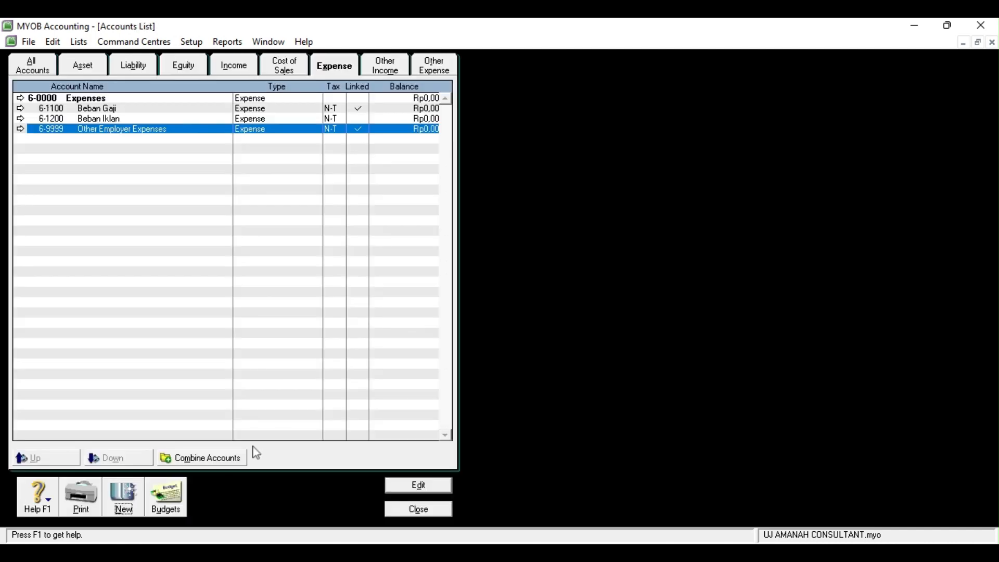
# Add the expense account 6-1300 Beban Perlengkapan
pyautogui.click(125, 494)
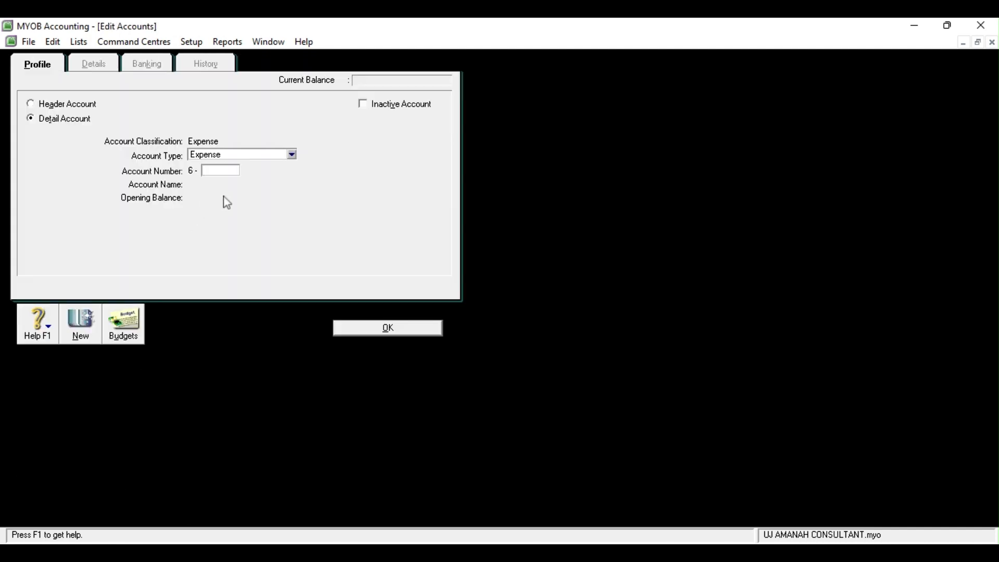
pyautogui.write('1300')
pyautogui.press('Tab')
pyautogui.write('Beb')
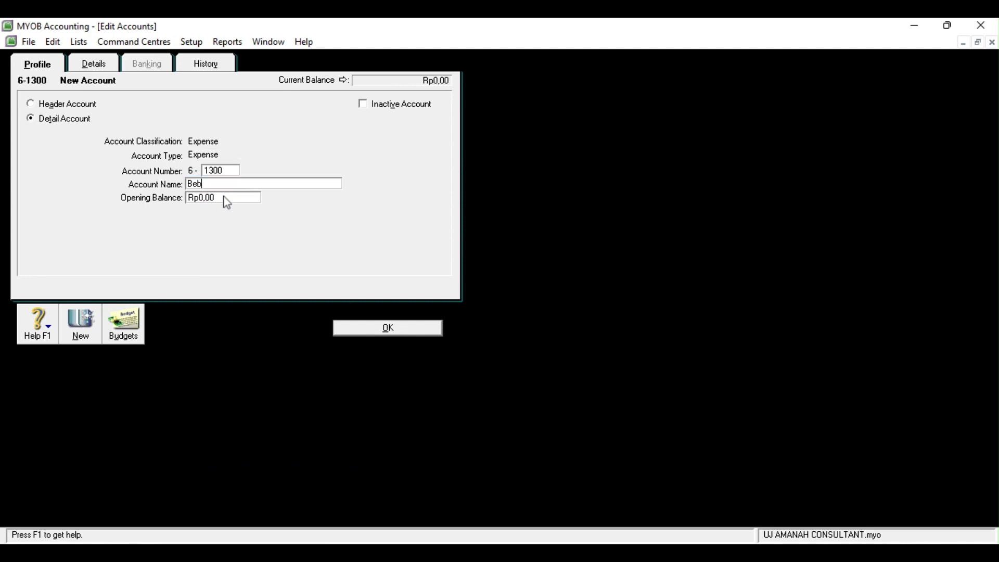
pyautogui.write('an Perlengkapan')
pyautogui.click(394, 327)
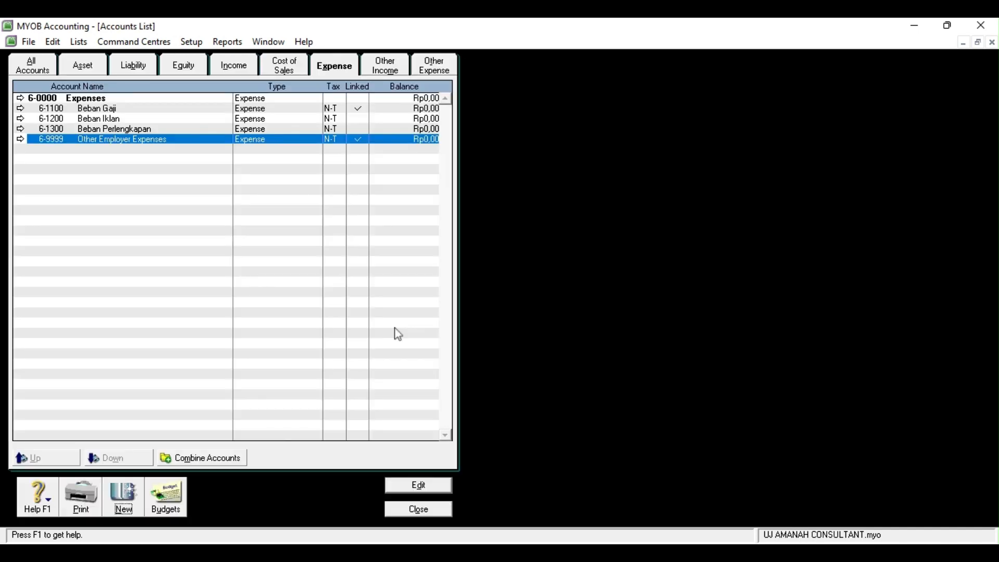
# Add the expense account 6-1400 Beban Telepon
pyautogui.click(130, 502)
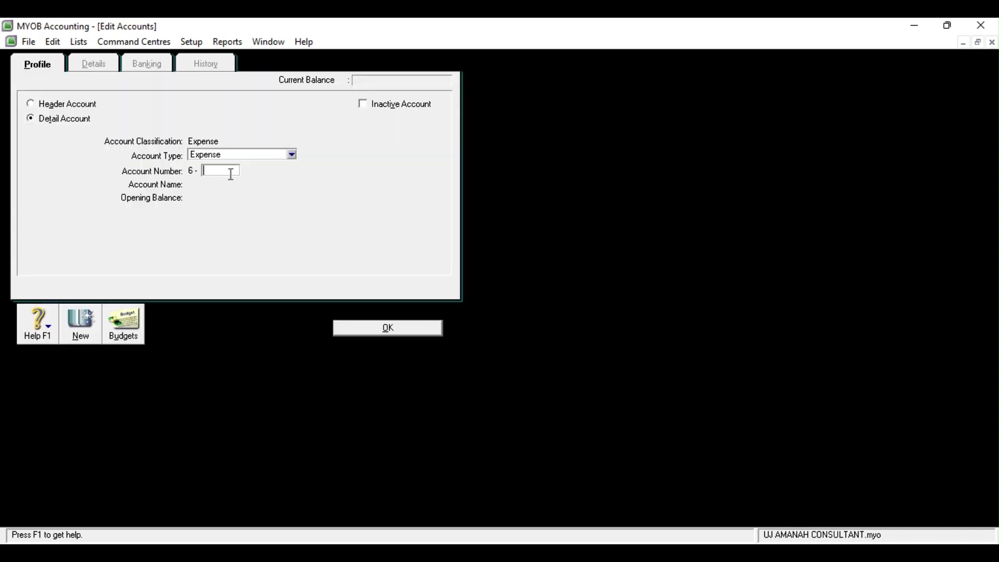
pyautogui.write('1400')
pyautogui.press('Tab')
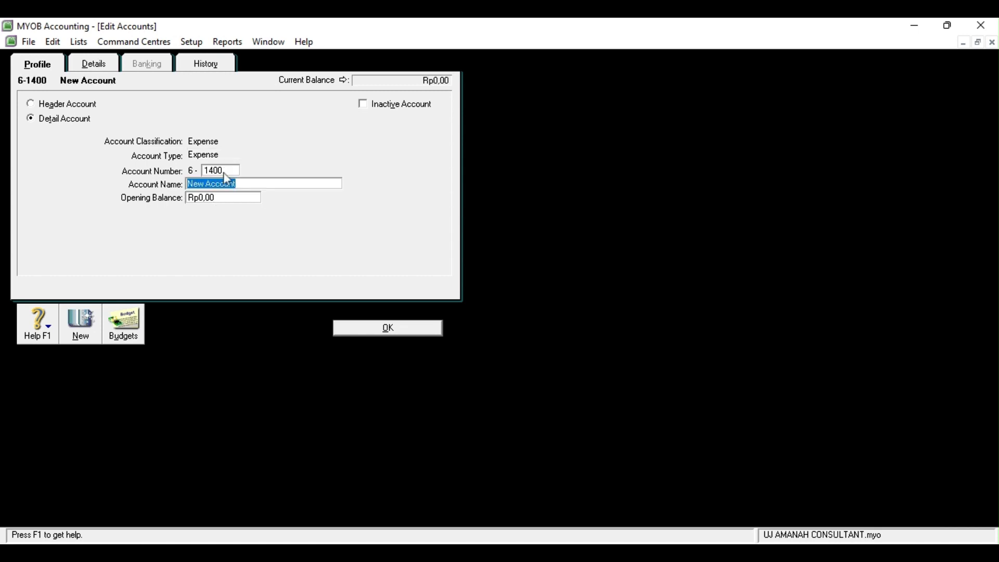
pyautogui.write('Beban Telepon')
pyautogui.click(394, 327)
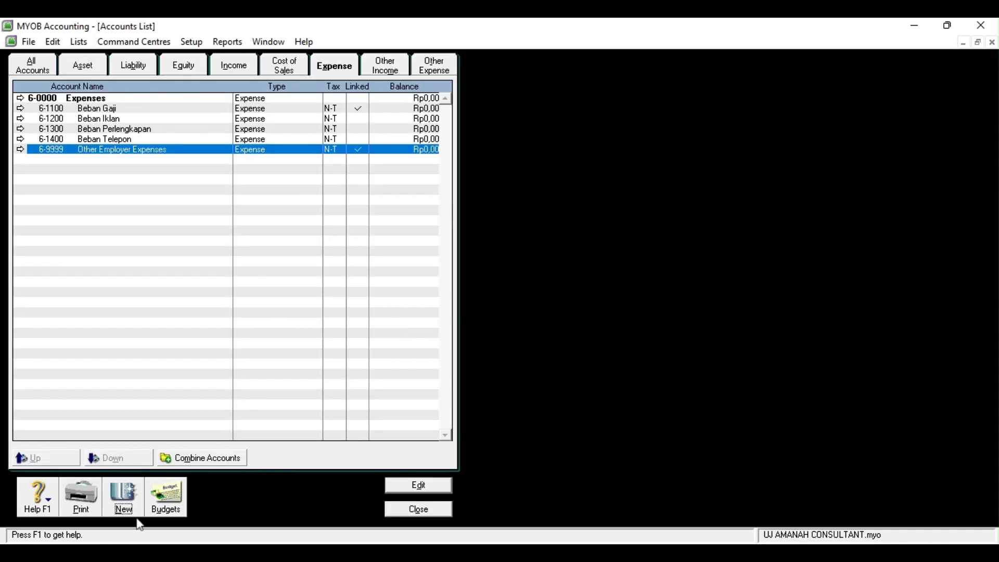
# Add the expense account 6-1500 Beban Listrik & Air
pyautogui.click(130, 514)
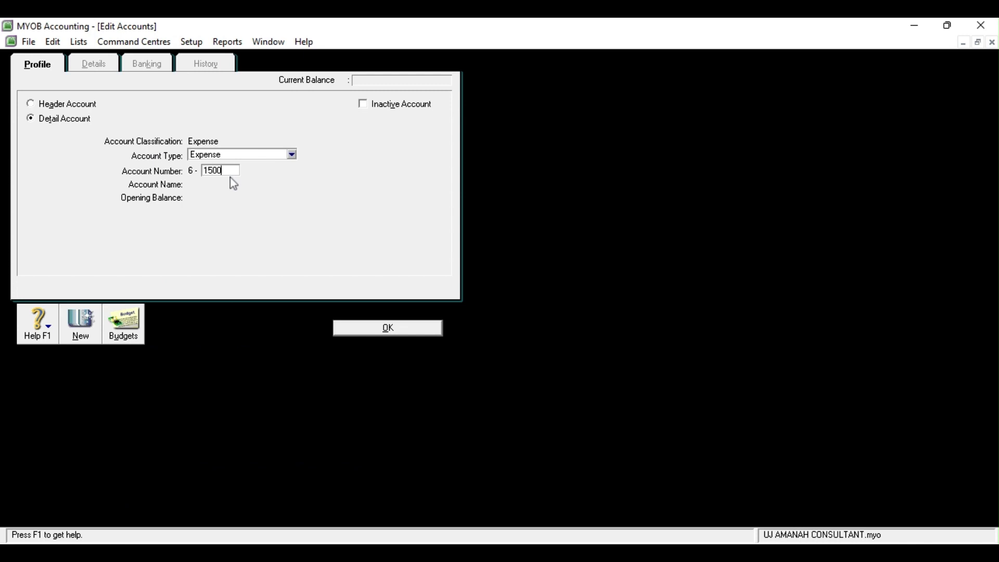
pyautogui.press('Tab')
pyautogui.write('Beban ')
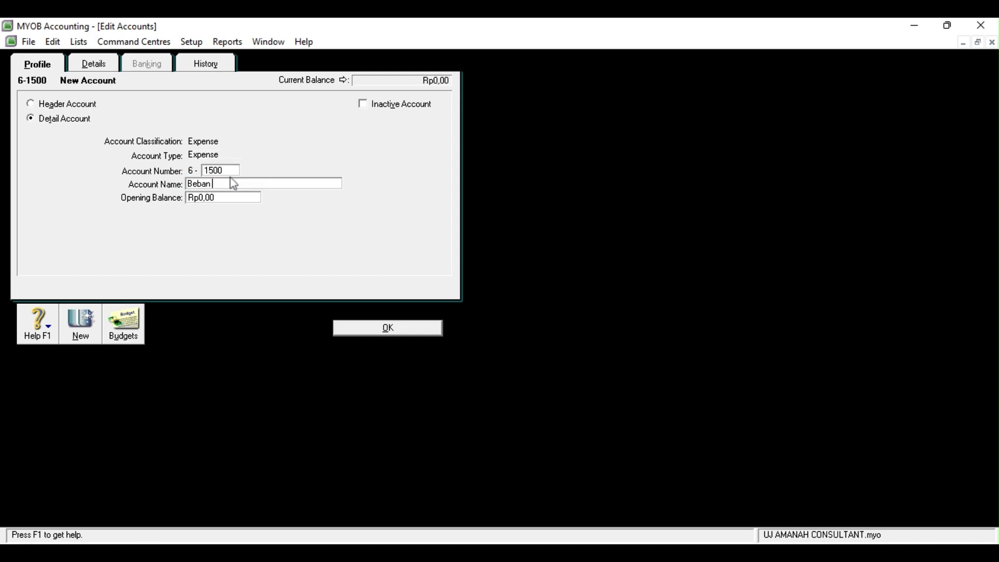
pyautogui.write('Listrik & Air')
pyautogui.click(387, 333)
# Add the expense account 6-1600 Beban Asuransi
pyautogui.click(123, 497)
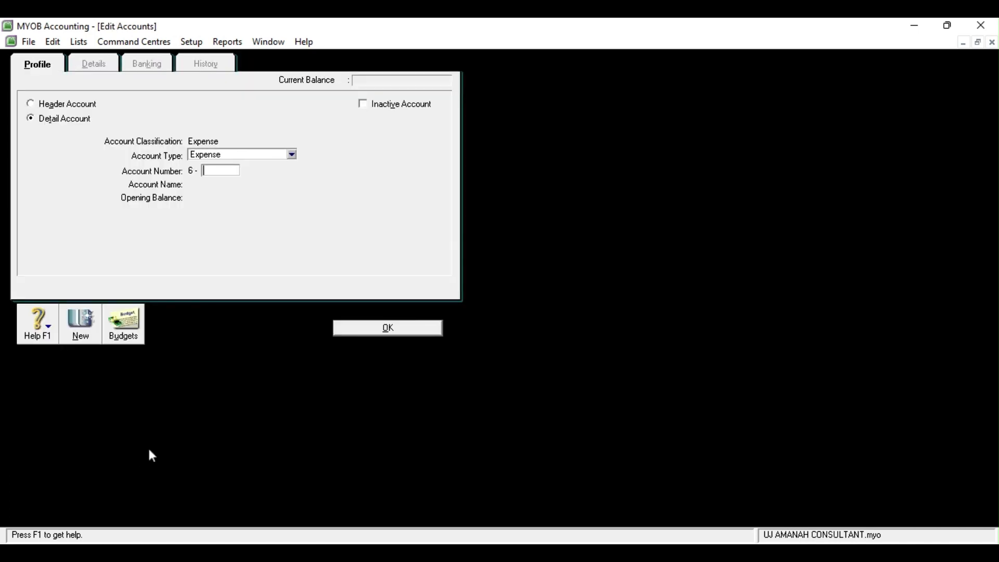
pyautogui.write('600')
pyautogui.press('Tab')
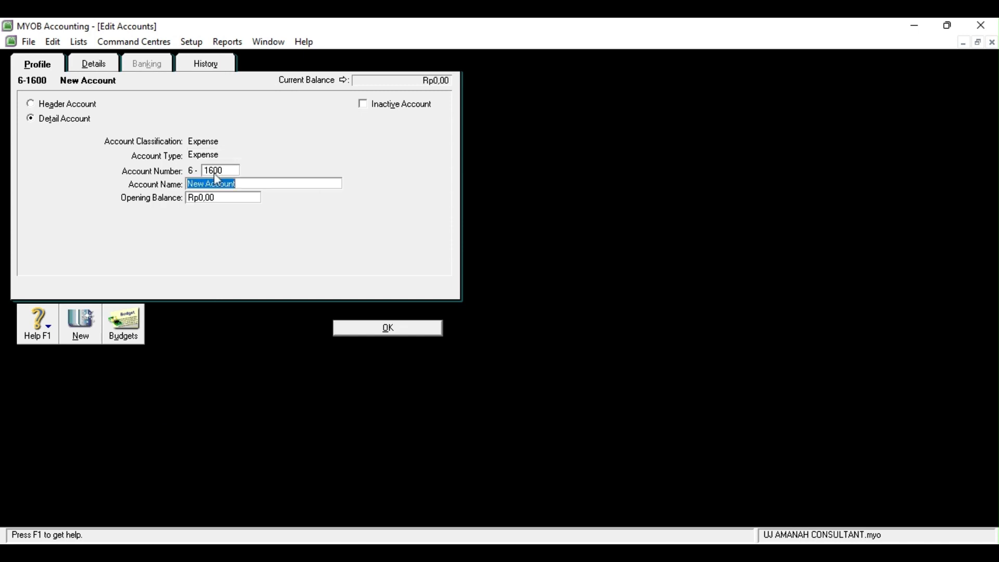
pyautogui.write('Beban Asuransi')
pyautogui.click(401, 330)
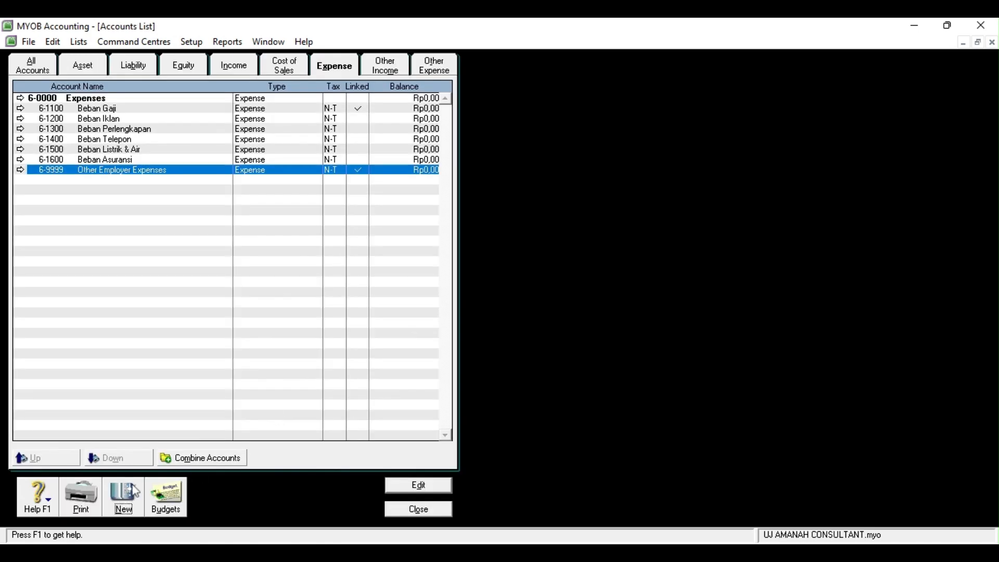
# Add the expense account 6-2100 Potongan Pembelian, correcting the mistyped number 3100
pyautogui.click(128, 495)
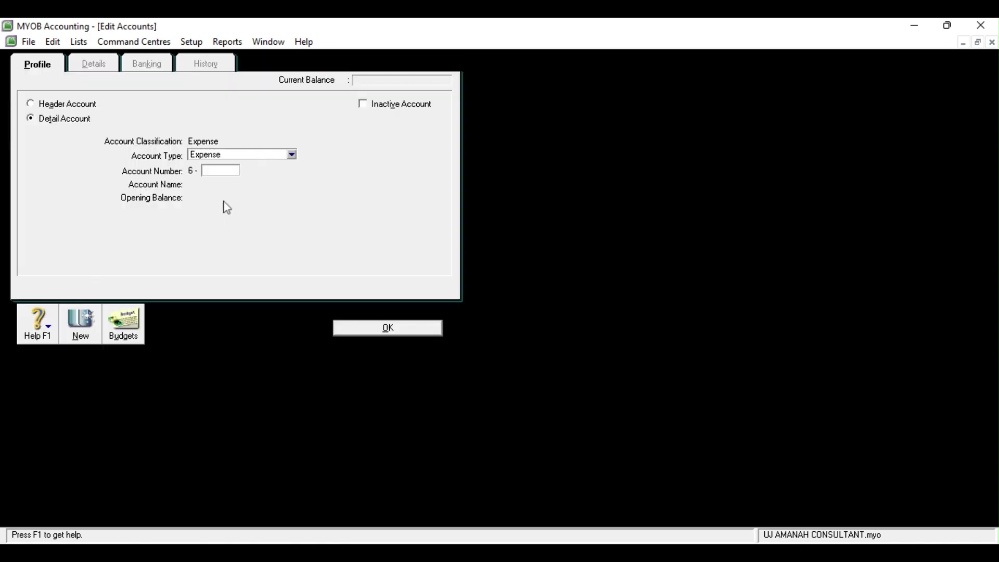
pyautogui.write('3100')
pyautogui.press('Tab')
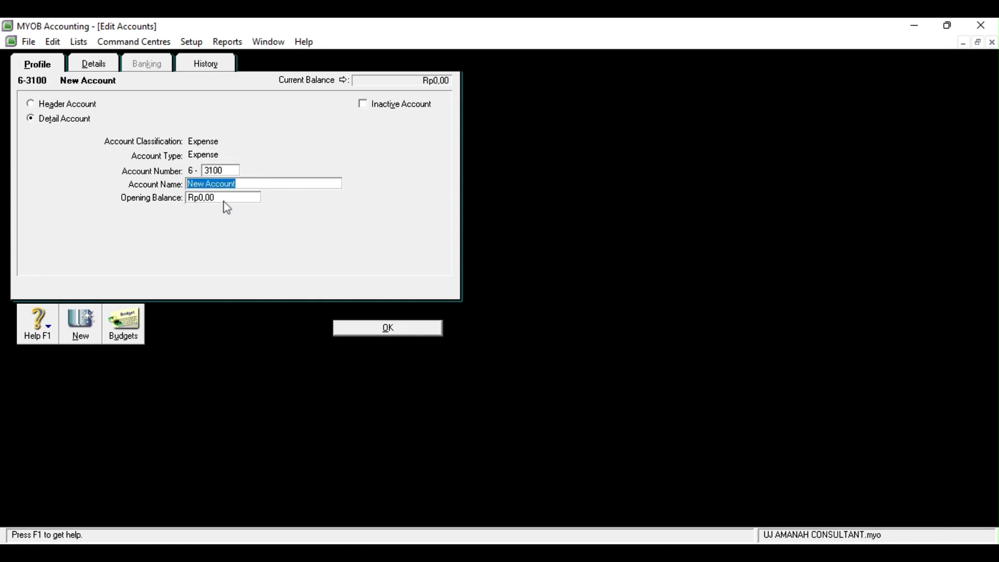
pyautogui.doubleClick(223, 171)
pyautogui.write('2100')
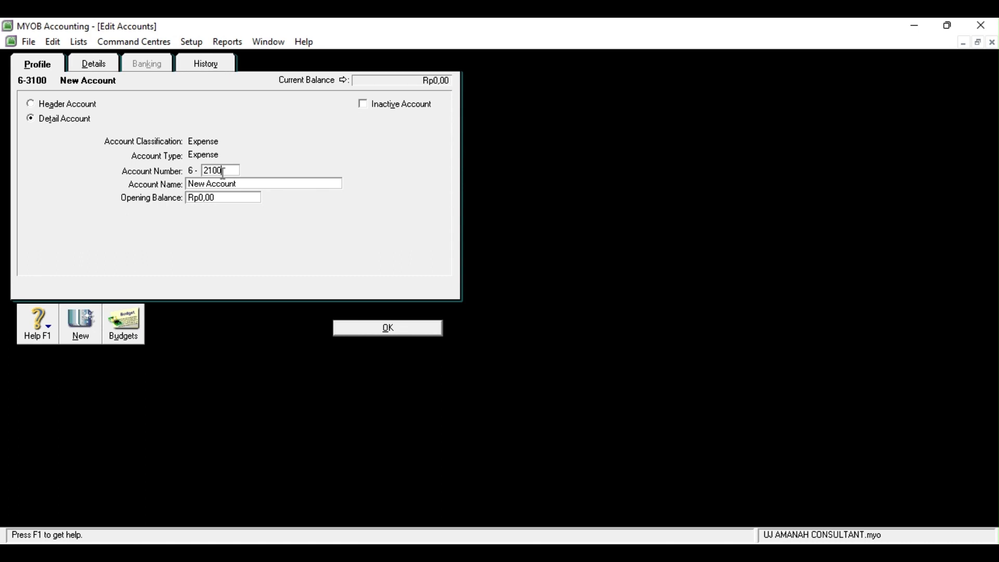
pyautogui.write('Potongan Pembelian')
pyautogui.click(393, 322)
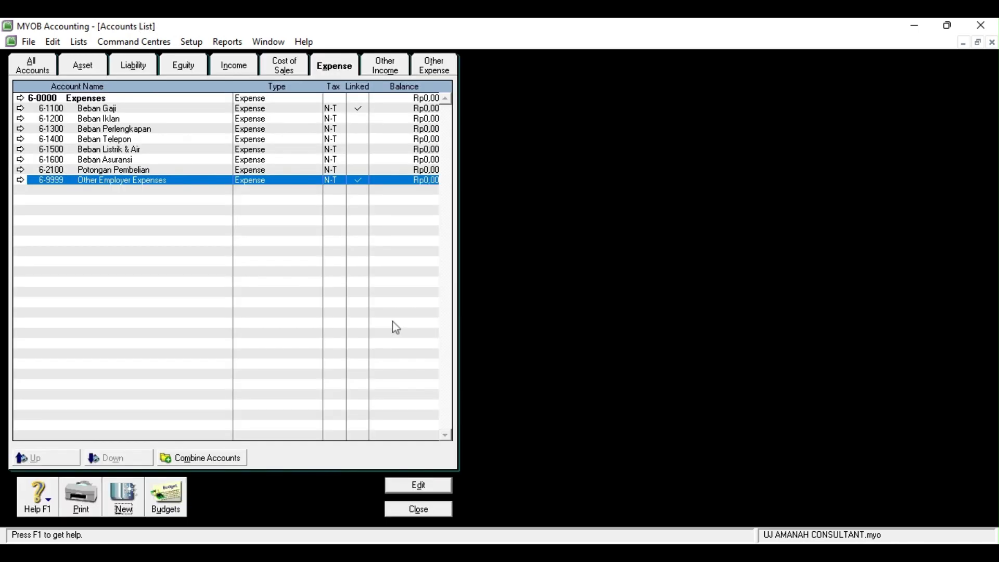
# Add the expense account 6-3100 Beban Perawatan
pyautogui.click(132, 498)
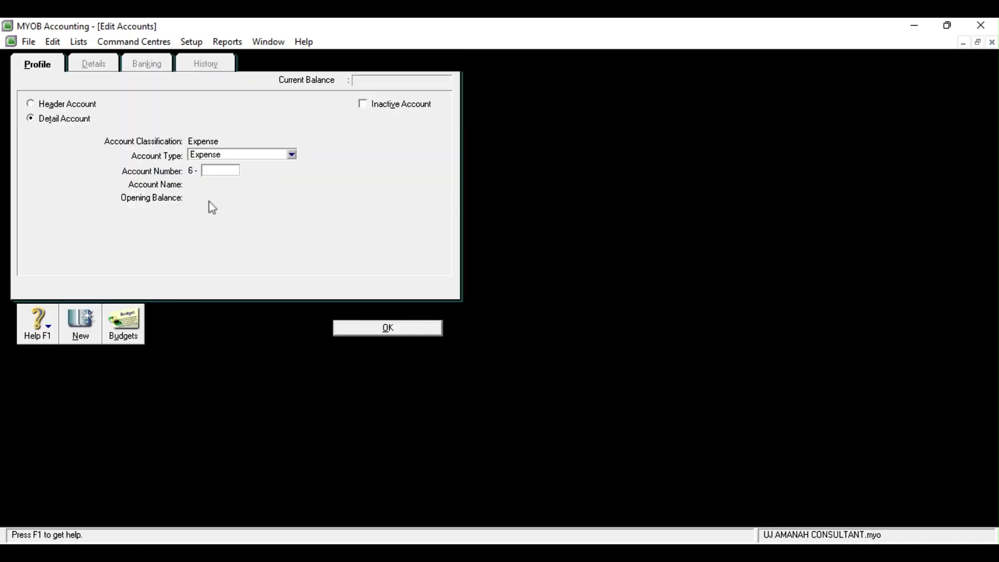
pyautogui.write('3100')
pyautogui.press('Tab')
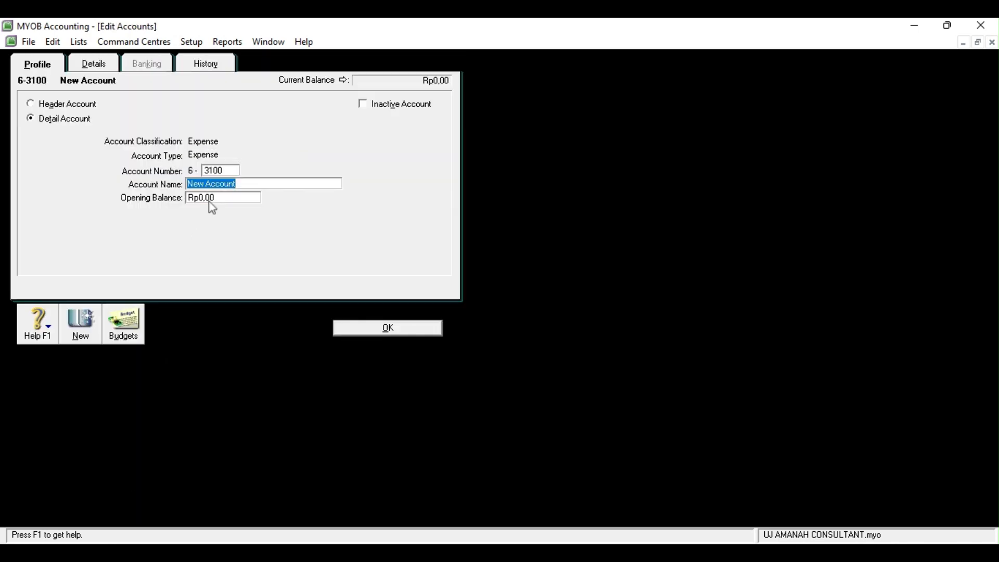
pyautogui.write('Beban Perawatan')
pyautogui.click(431, 329)
# Add the expense account 6-4100 Beban Penyusutan
pyautogui.click(128, 497)
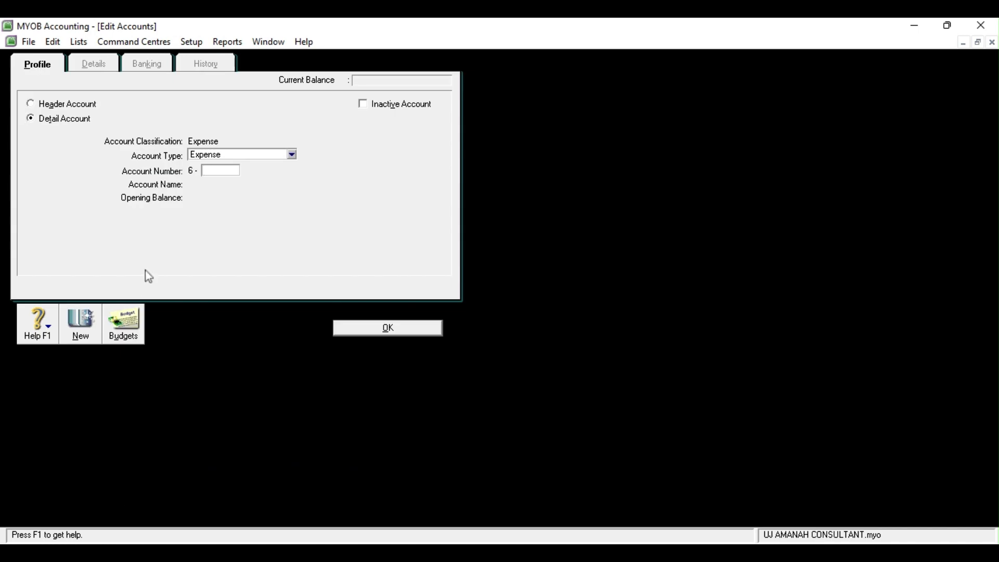
pyautogui.write('4100')
pyautogui.press('Tab')
pyautogui.write('Beb')
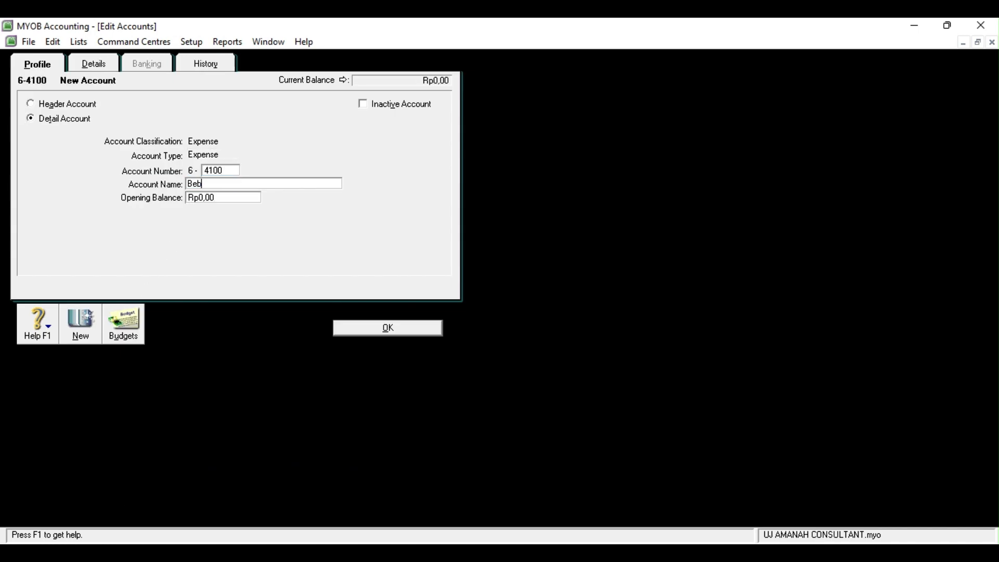
pyautogui.write('an Penyusutan')
pyautogui.click(371, 331)
# Add the expense account 6-5100 Beban Operasi Lainnya
pyautogui.click(125, 494)
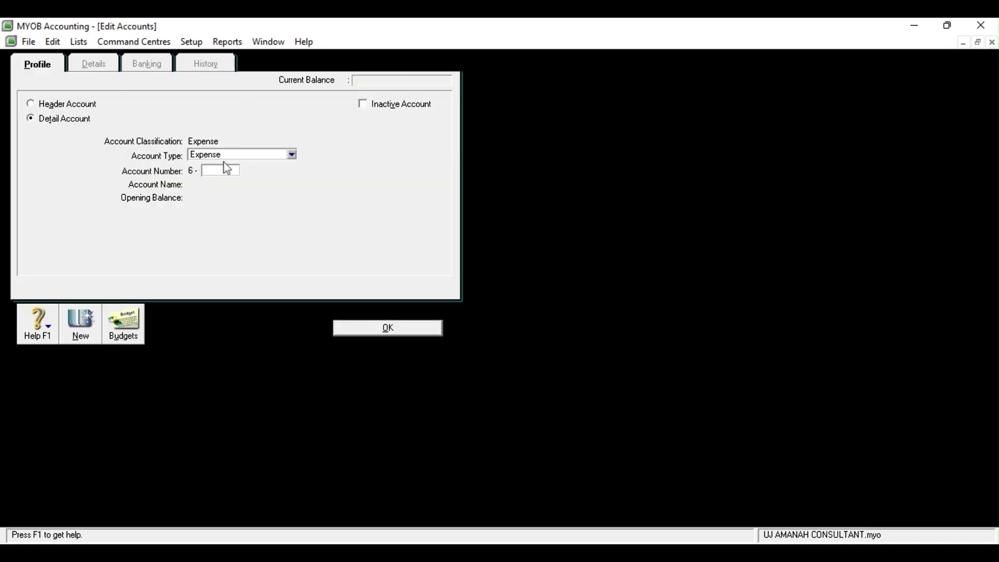
pyautogui.write('5100')
pyautogui.press('Tab')
pyautogui.write('Beban ')
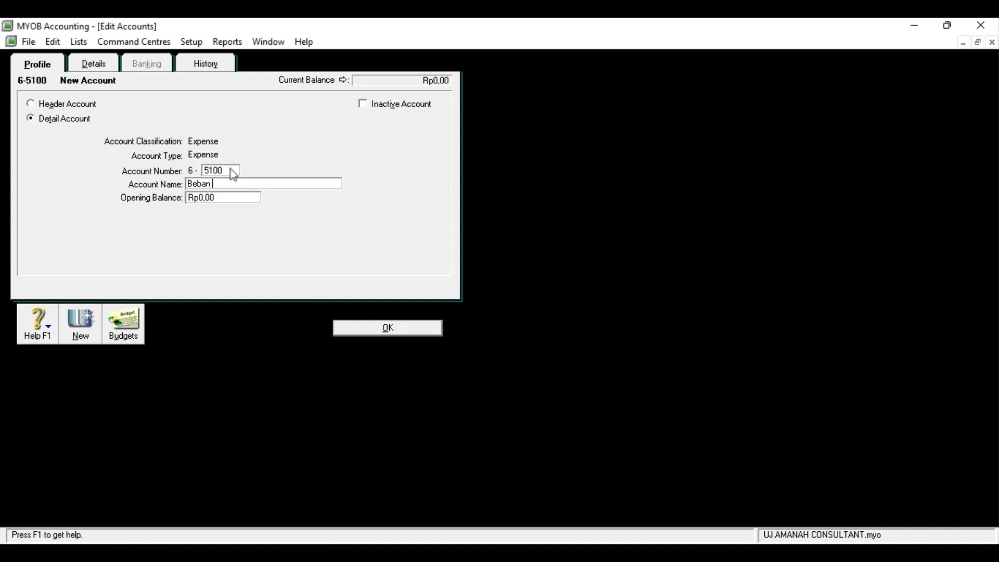
pyautogui.write('Operasi Lainnya')
pyautogui.click(376, 333)
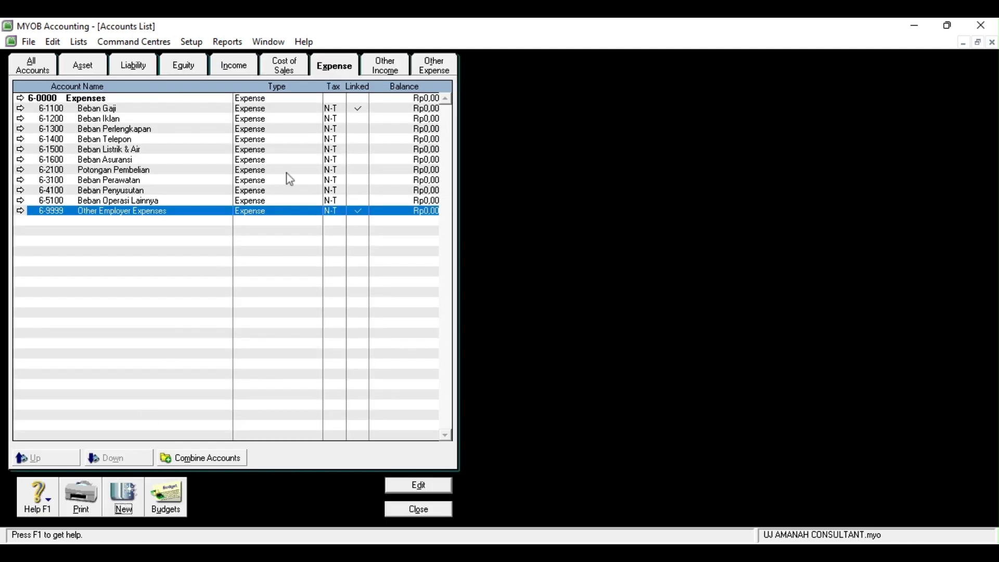
# Add the other income account 8-1000 Pendapatan Bunga
pyautogui.click(393, 70)
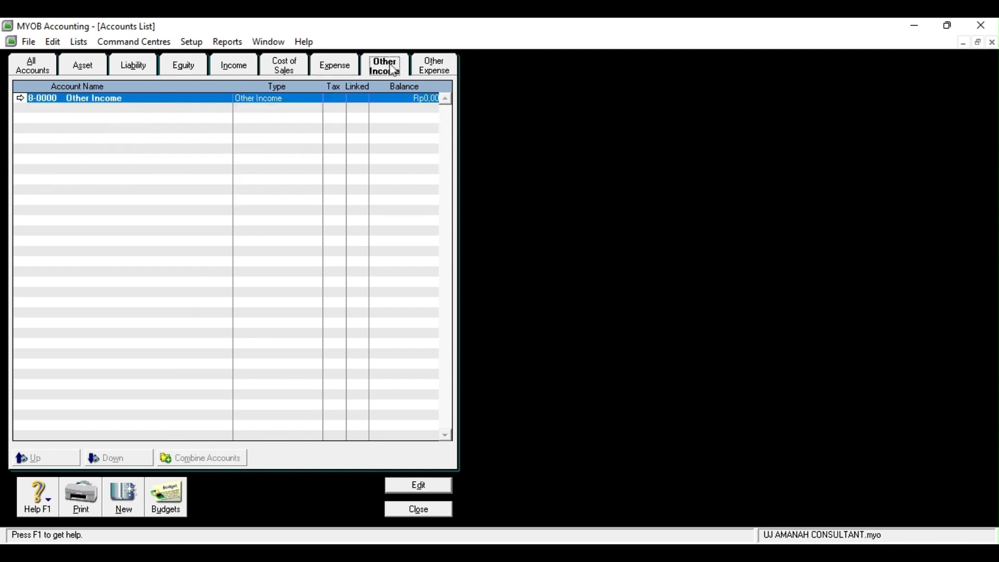
pyautogui.click(125, 501)
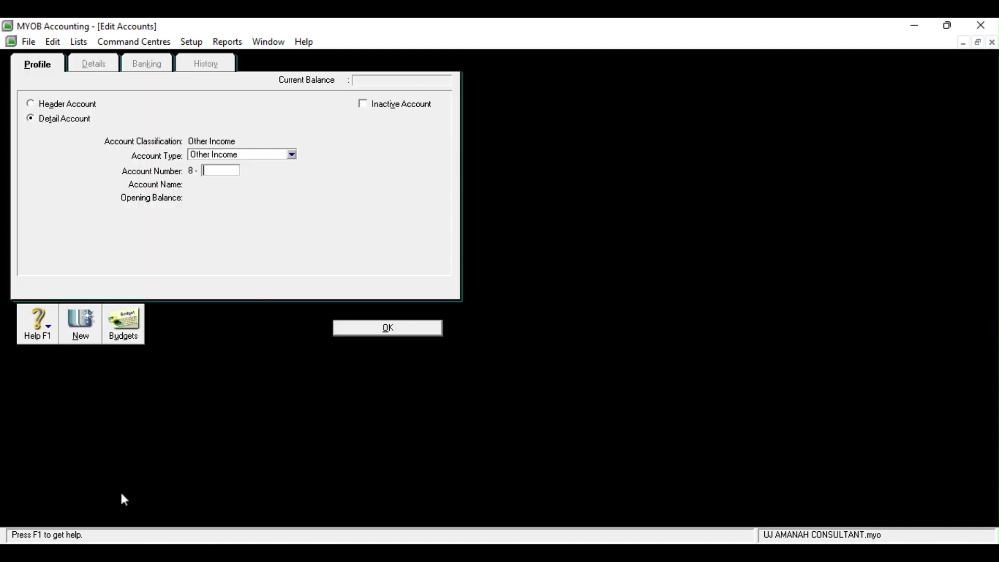
pyautogui.write('1000')
pyautogui.press('Tab')
pyautogui.write('Pendapatan Bunga')
pyautogui.click(362, 328)
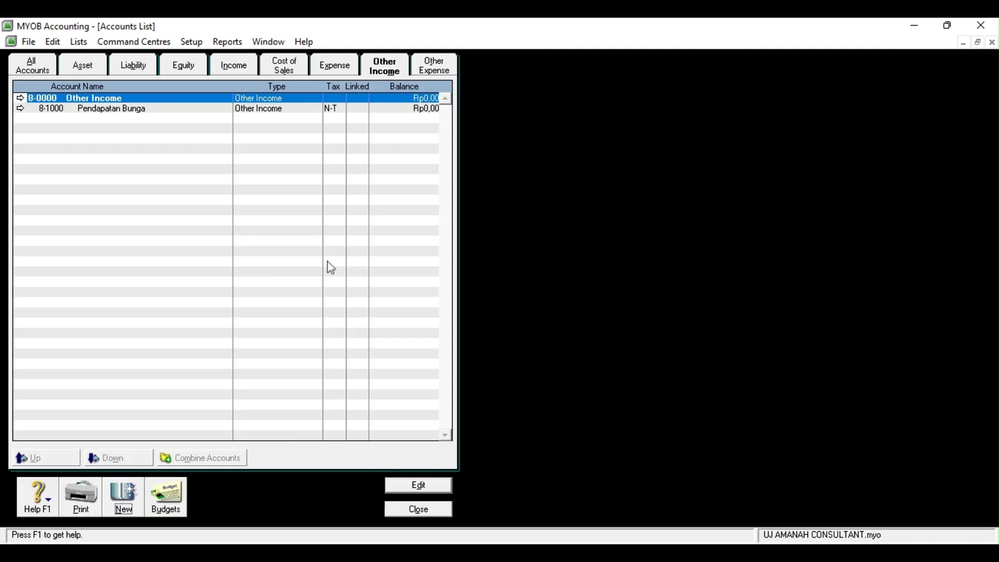
# Add the other expense account 9-1100 Beban Bunga
pyautogui.click(433, 67)
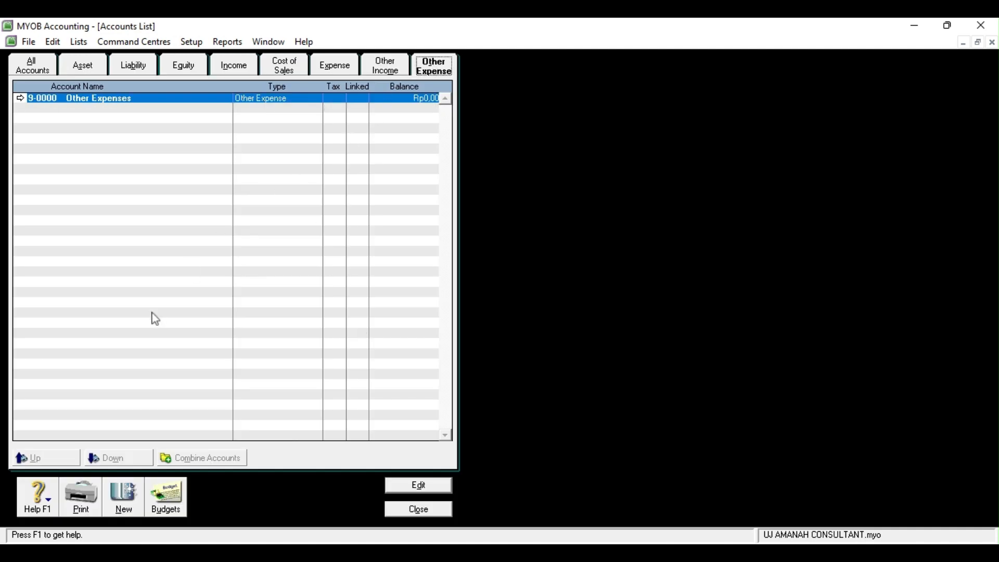
pyautogui.click(126, 507)
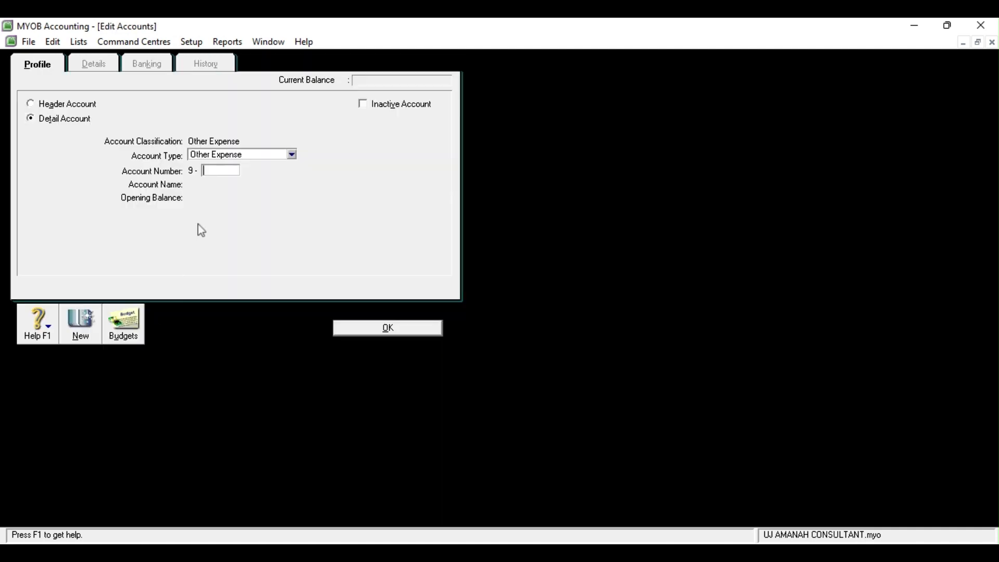
pyautogui.write('1100')
pyautogui.press('Tab')
pyautogui.write('Beban Bunga')
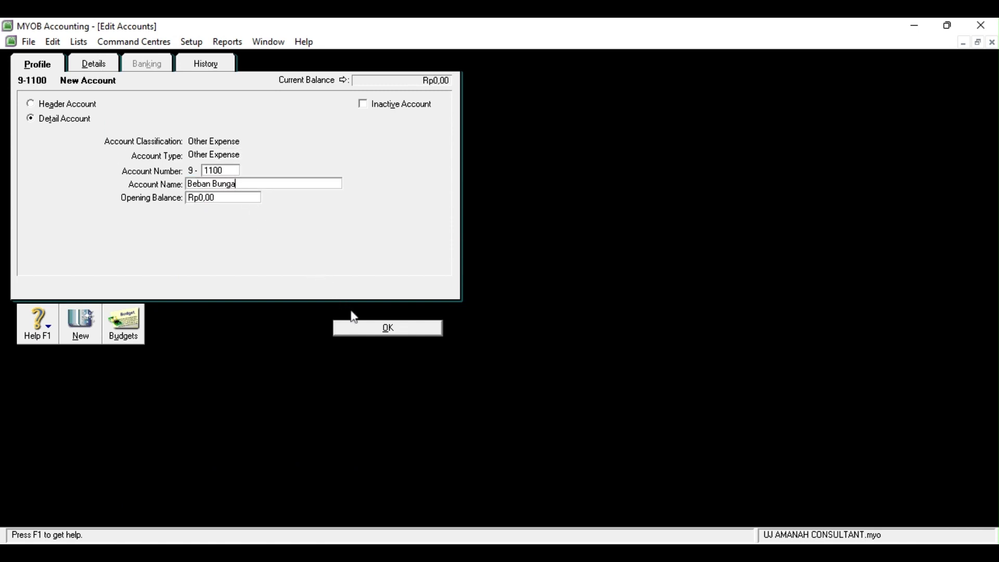
pyautogui.click(357, 332)
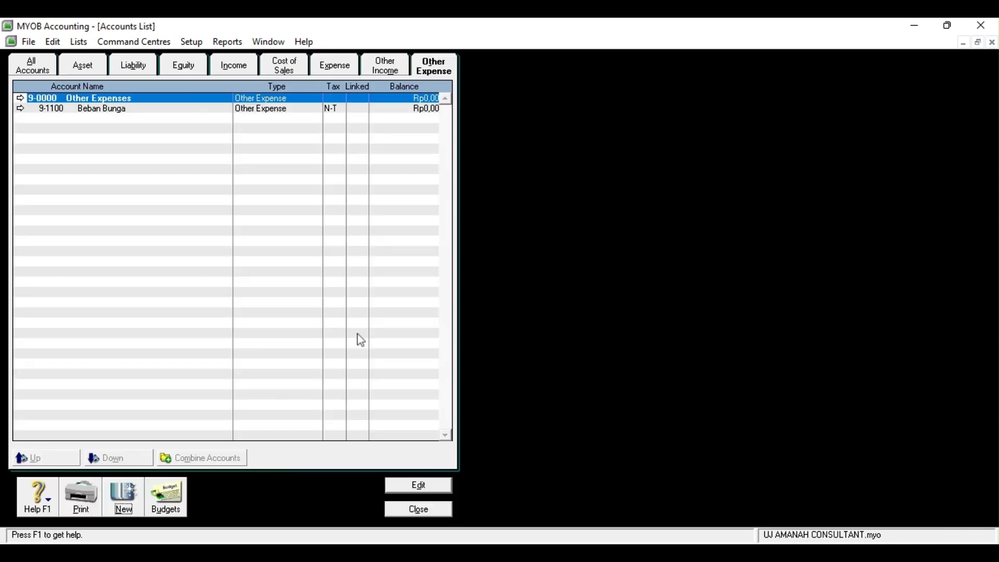
# Fill in a new other expense account 9-1200 named Beban Adm. Bank
pyautogui.click(123, 508)
pyautogui.write('1200')
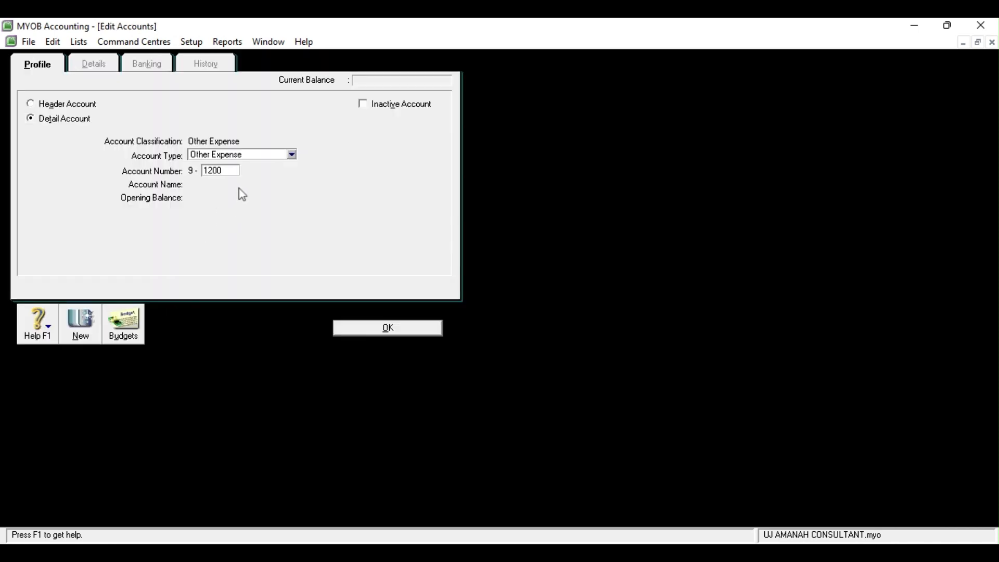
pyautogui.press('Tab')
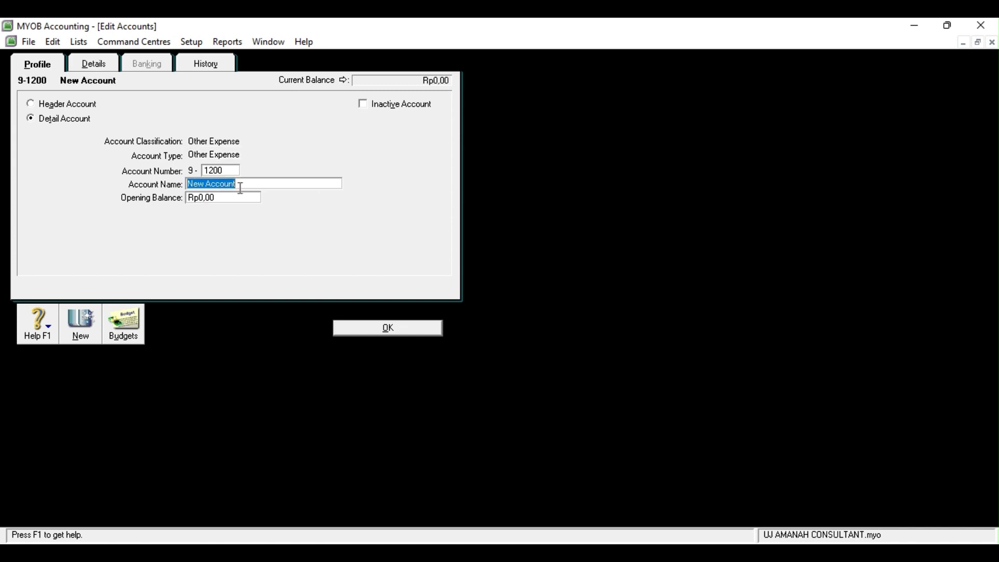
pyautogui.write('Beban Adm. Bank')
# Save Beban Adm. Bank, then enter opening balances Kas di tangan 8500000 and Bank Mandiri 36700000
pyautogui.click(407, 333)
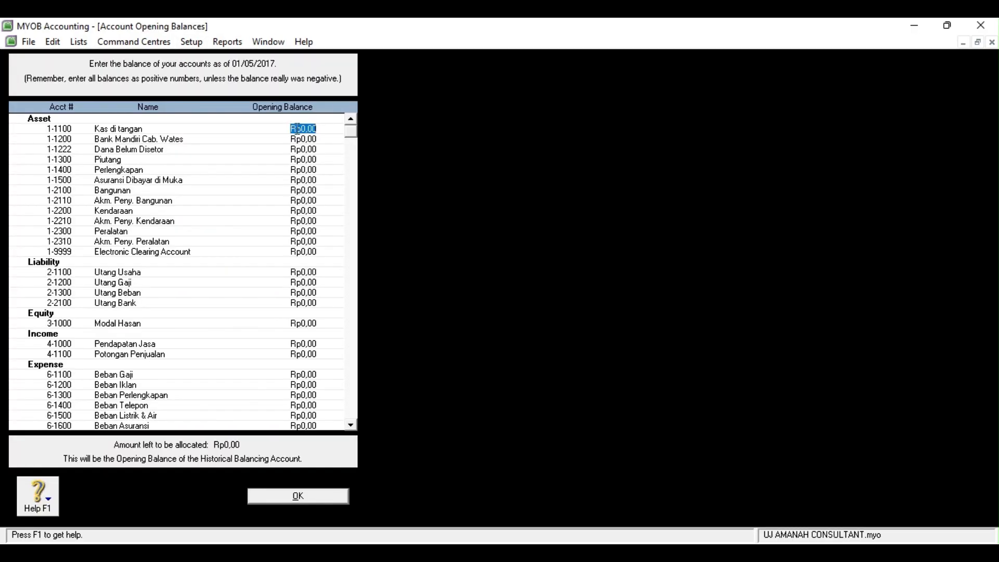
pyautogui.write('8500000')
pyautogui.click(299, 136)
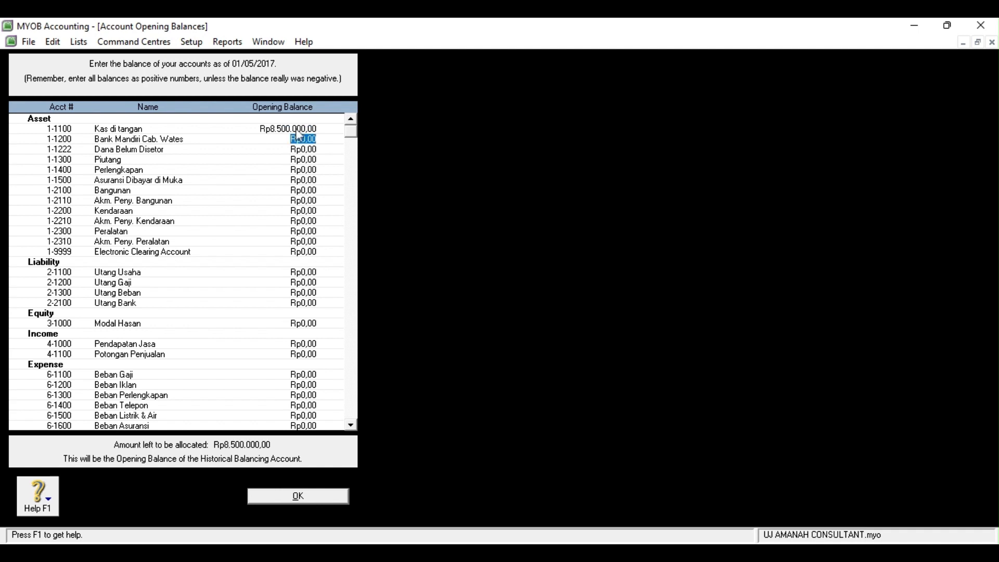
pyautogui.write('36700000')
pyautogui.press('Tab')
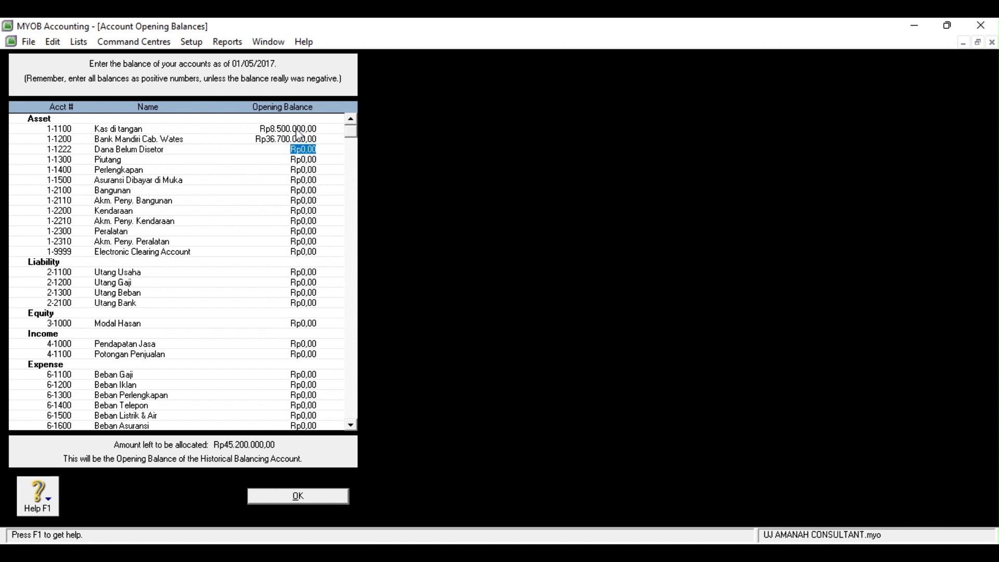
# Enter opening balances Piutang 7.300.000, Perlengkapan 1200000, prepaid insurance 4.800.000, Bangunan 72400000
pyautogui.press('Tab')
pyautogui.press('Tab')
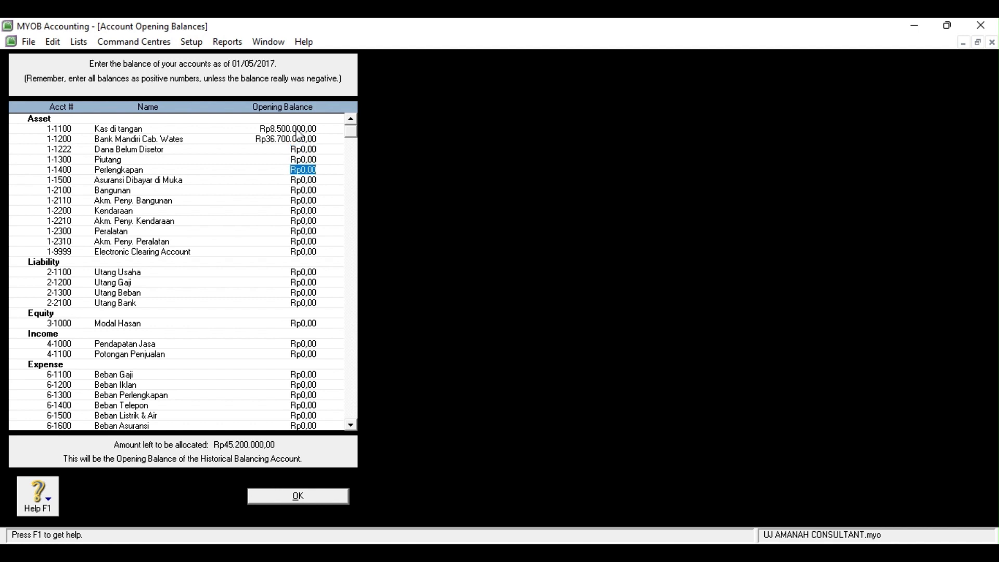
pyautogui.hotkey('shift', 'Tab')
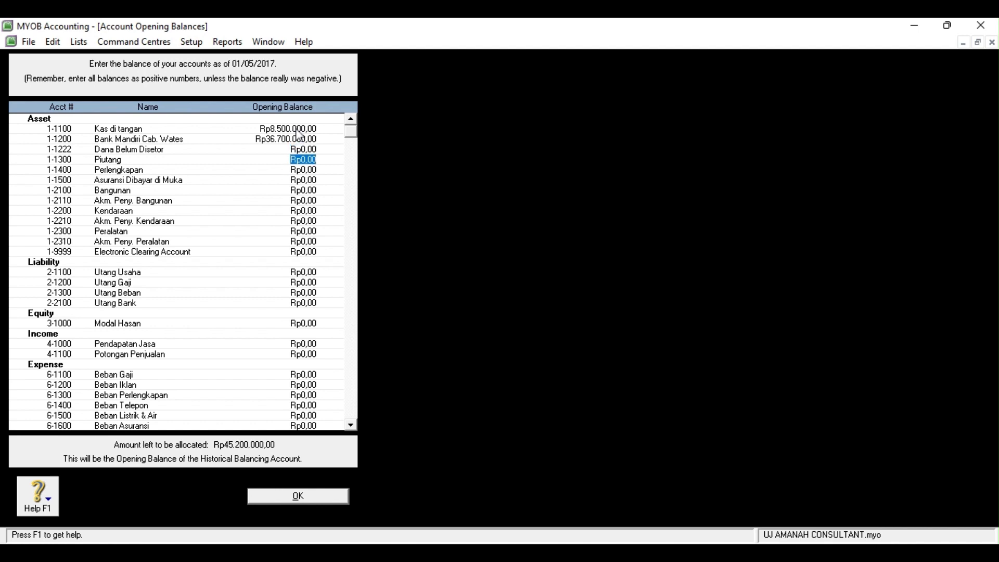
pyautogui.write('7.300.')
pyautogui.write('000')
pyautogui.press('Tab')
pyautogui.write('1200000')
pyautogui.press('Tab')
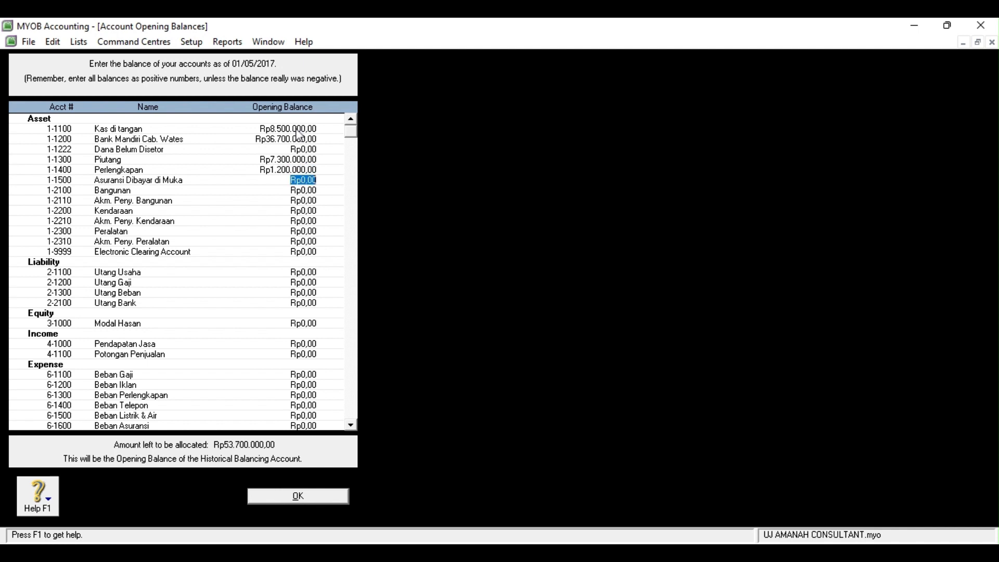
pyautogui.write('-Rp4.800.000')
pyautogui.press('Tab')
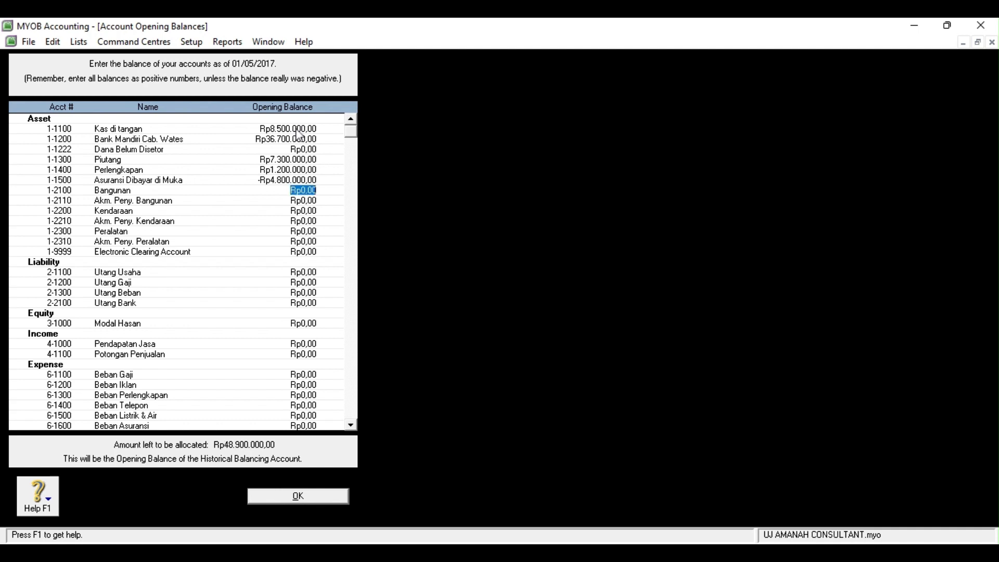
pyautogui.write('72400000')
pyautogui.press('Tab')
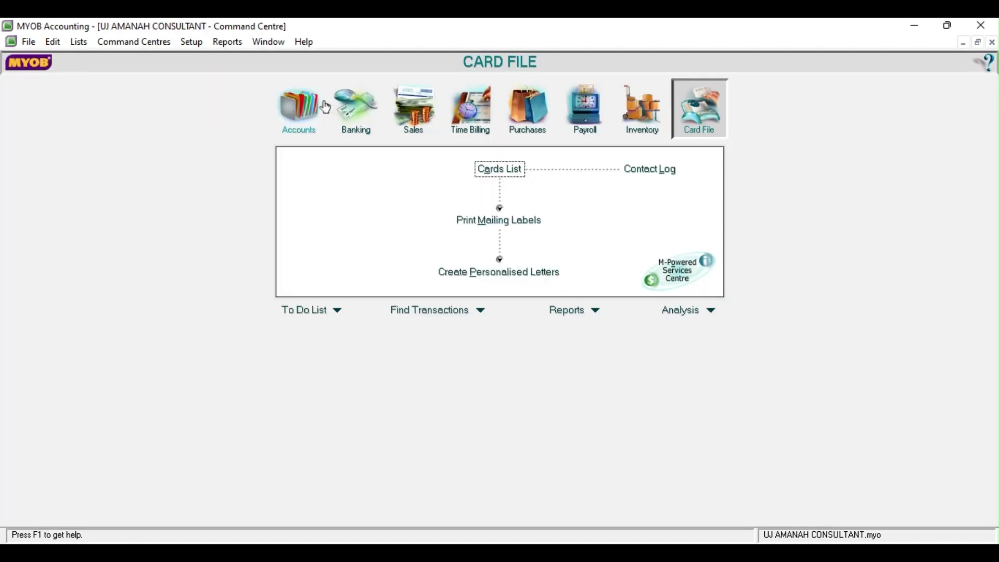
# Start a Spend Money payment dated 1/5/2017 for Rp2.750.000 with memo 'Membayar gaji bulan april'
pyautogui.click(363, 102)
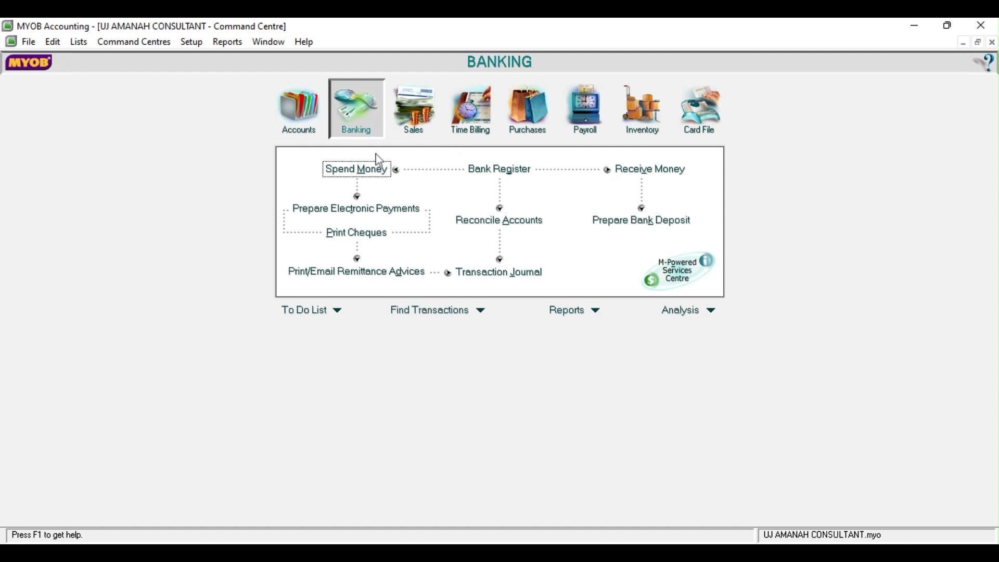
pyautogui.click(381, 177)
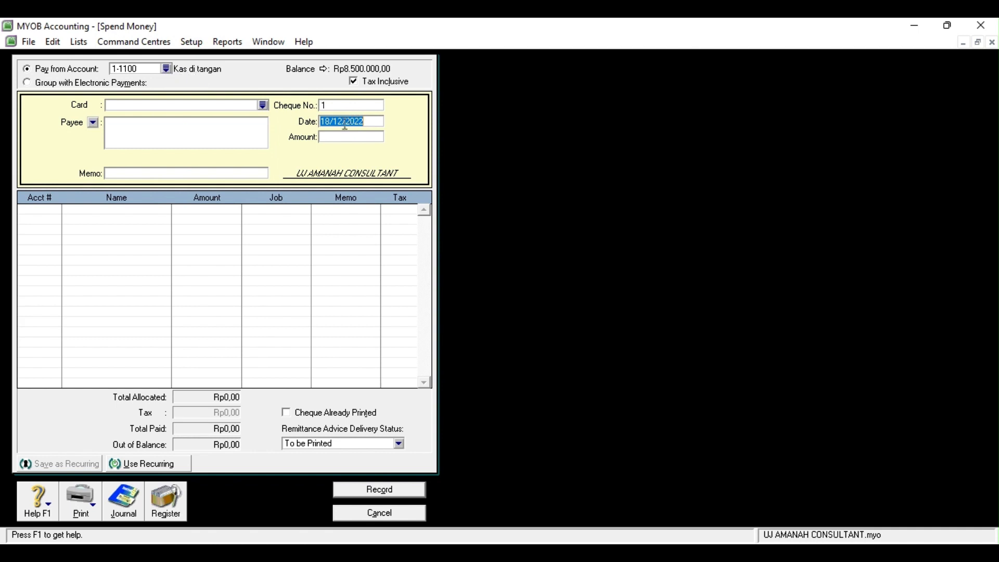
pyautogui.press('BackSpace')
pyautogui.write('1/5/2017')
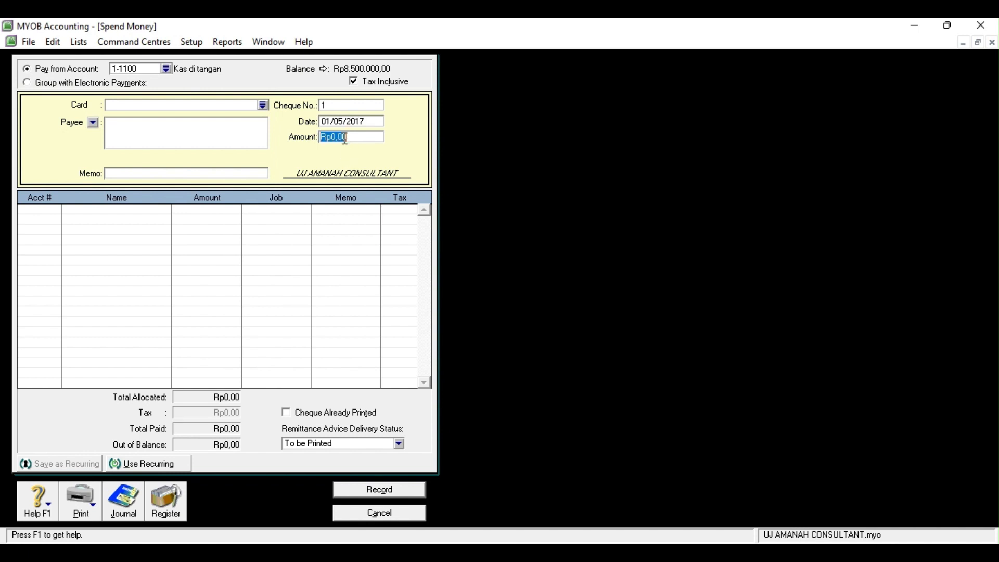
pyautogui.write('2750000')
pyautogui.press('Tab')
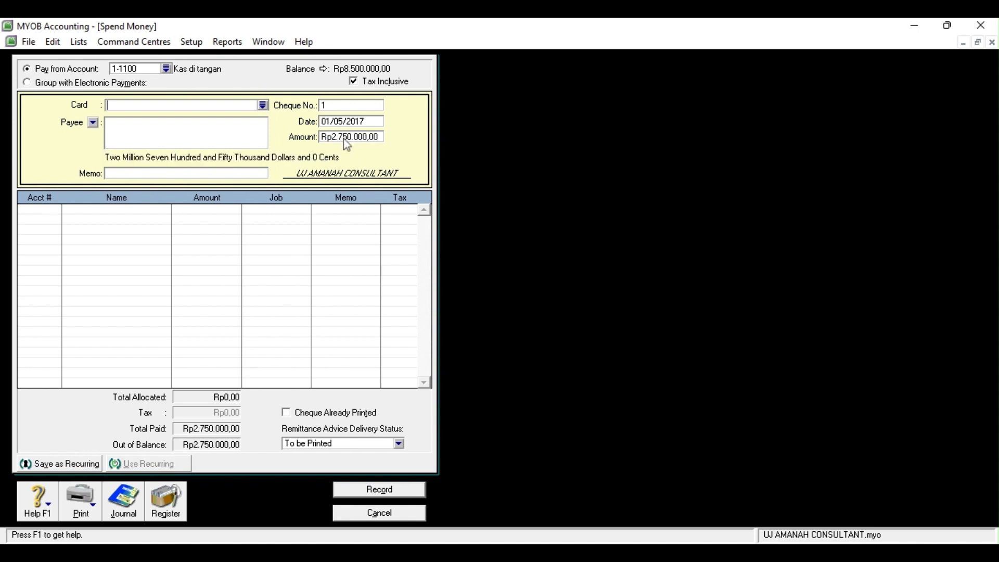
pyautogui.click(129, 175)
pyautogui.write('Membayarv')
pyautogui.press('BackSpace')
pyautogui.write('gaji bulan april')
# Allocate the payment to 2-1200 Utang Gaji and record it
pyautogui.click(31, 209)
pyautogui.click(57, 210)
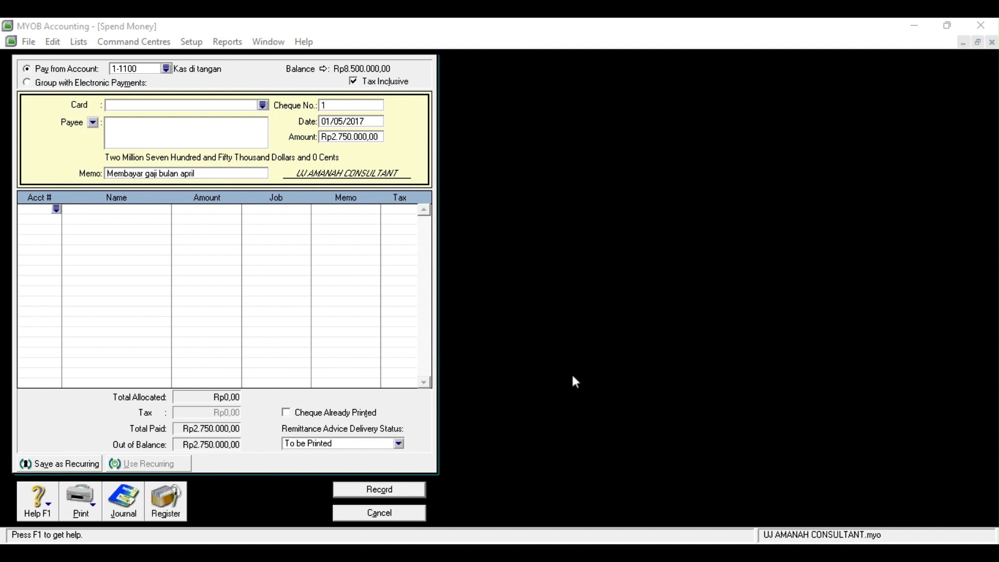
pyautogui.click(553, 383)
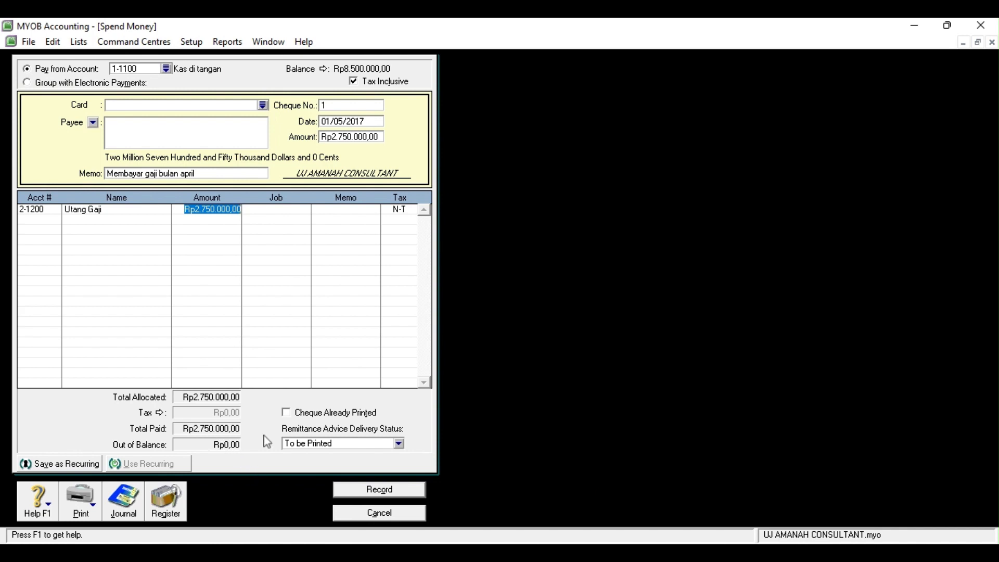
pyautogui.click(378, 491)
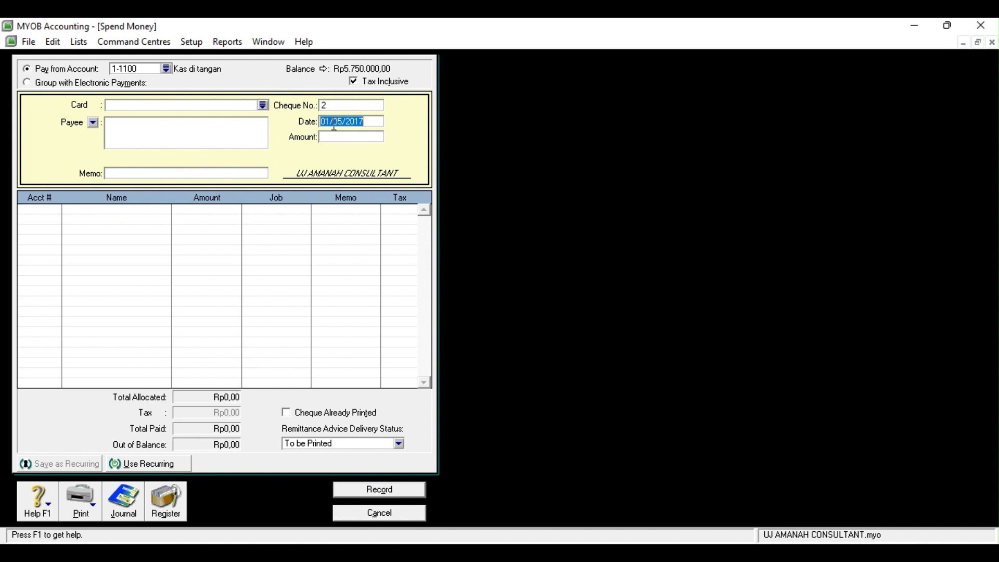
# Enter a Spend Money payment of Rp380.000 with memo 'Membayar biaya iklan'
pyautogui.click(147, 173)
pyautogui.write('Membayar biay')
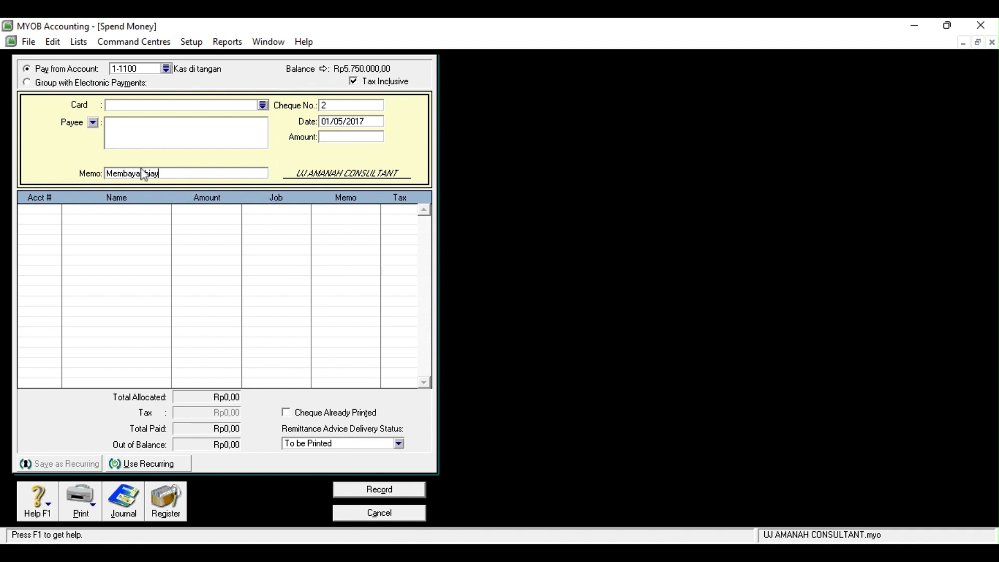
pyautogui.write('a iklan')
pyautogui.click(366, 134)
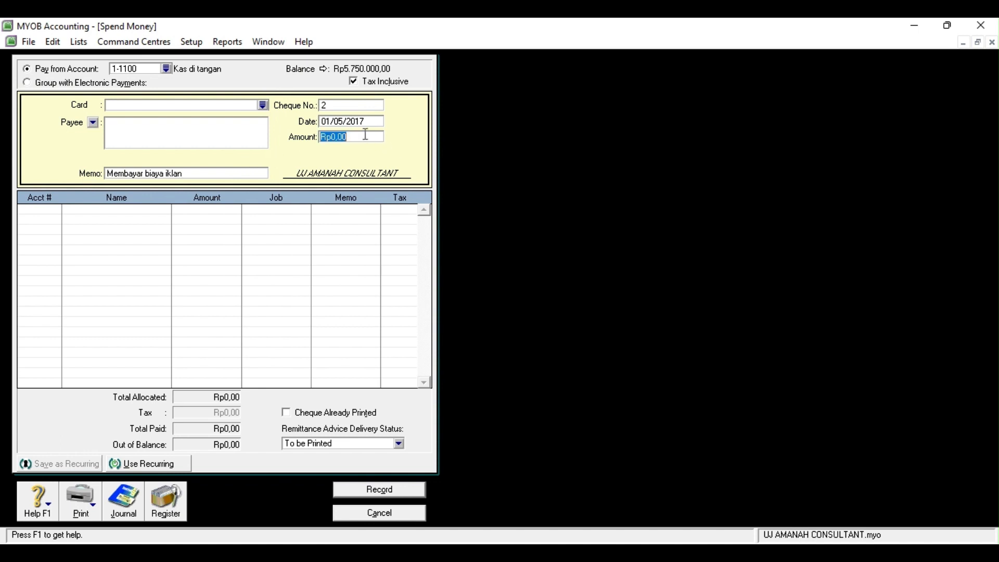
pyautogui.write('380.')
pyautogui.write('000')
pyautogui.press('Tab')
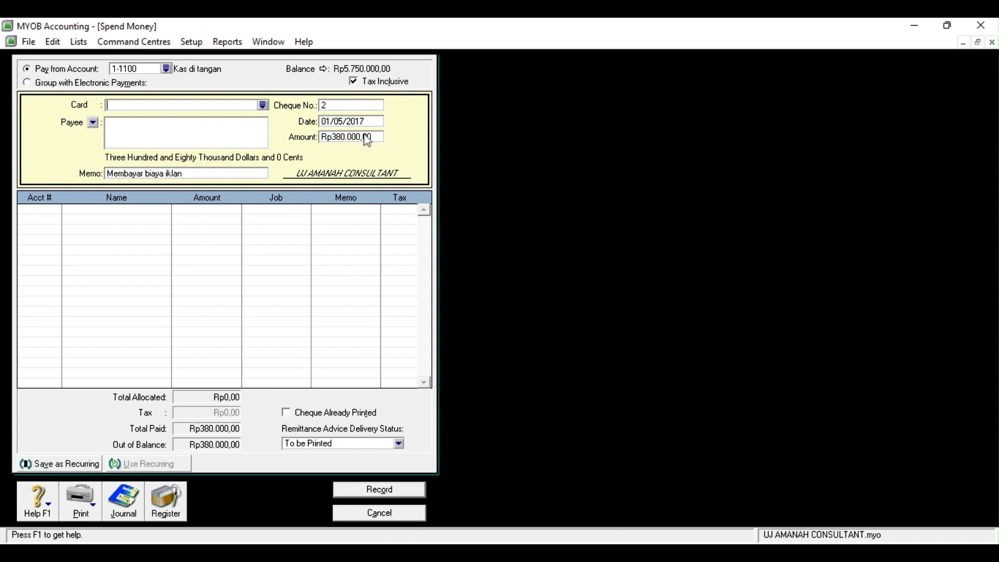
# Allocate it to 6-1200 Beban Iklan, record the payment and close the form
pyautogui.click(34, 209)
pyautogui.click(56, 210)
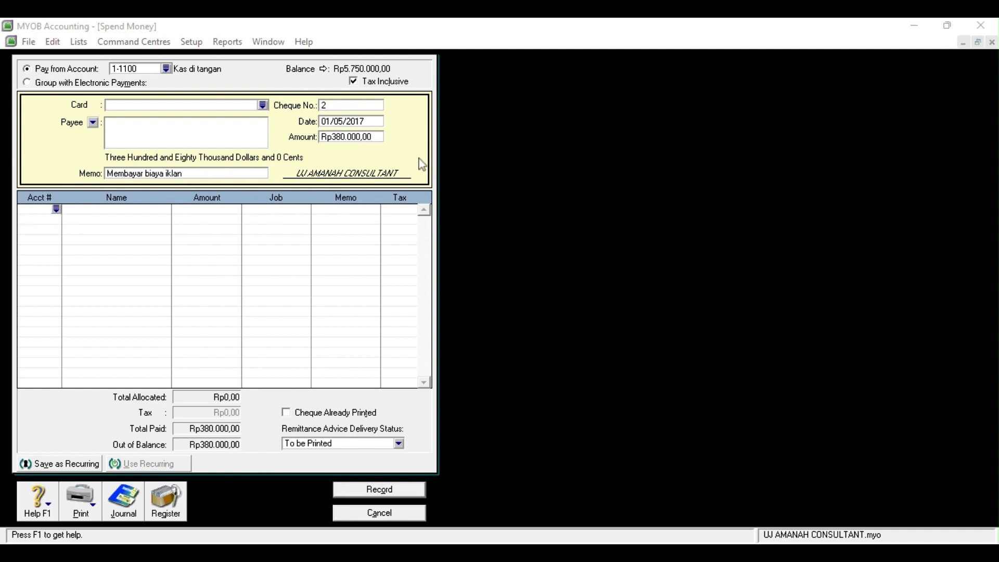
pyautogui.click(575, 382)
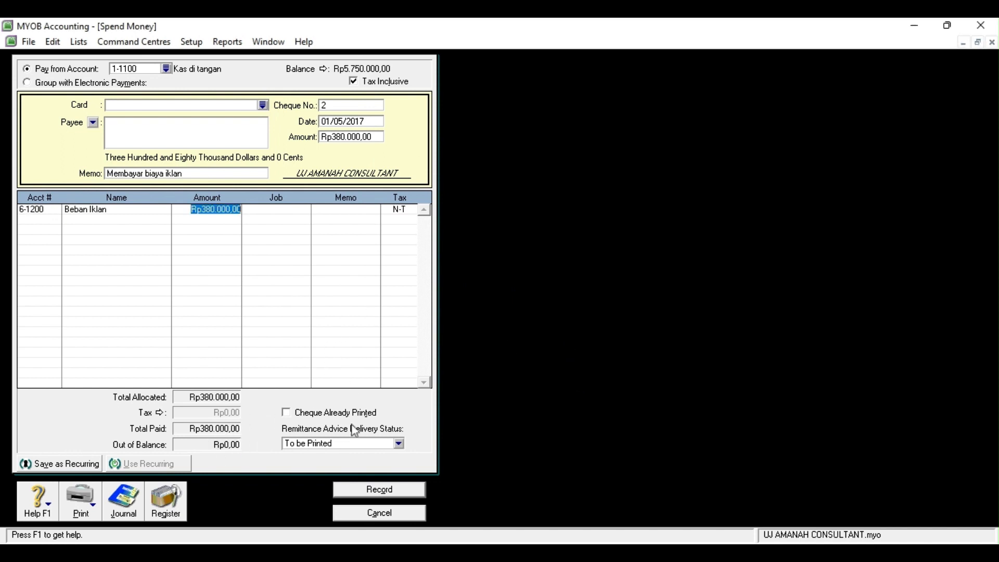
pyautogui.click(393, 490)
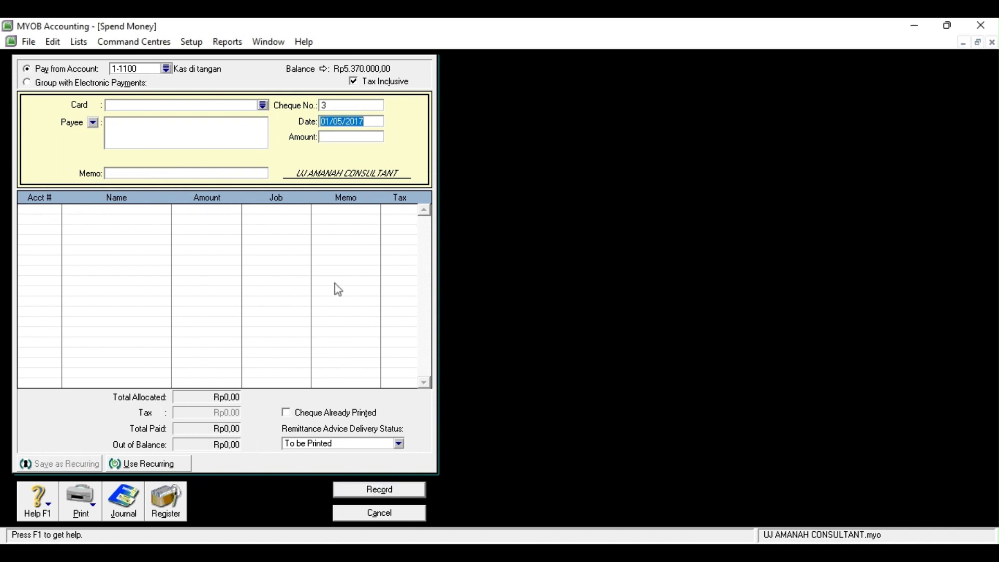
pyautogui.click(366, 515)
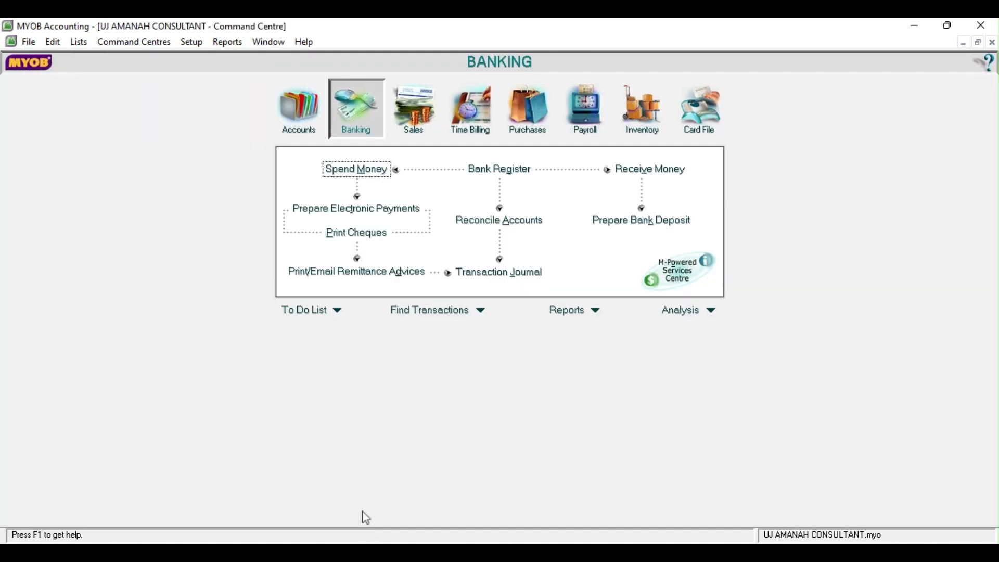
# Start a Receive Money deposit into 1-1200 Bank Mandiri dated 2/5/2017 with Fa Abadi as payor
pyautogui.click(636, 171)
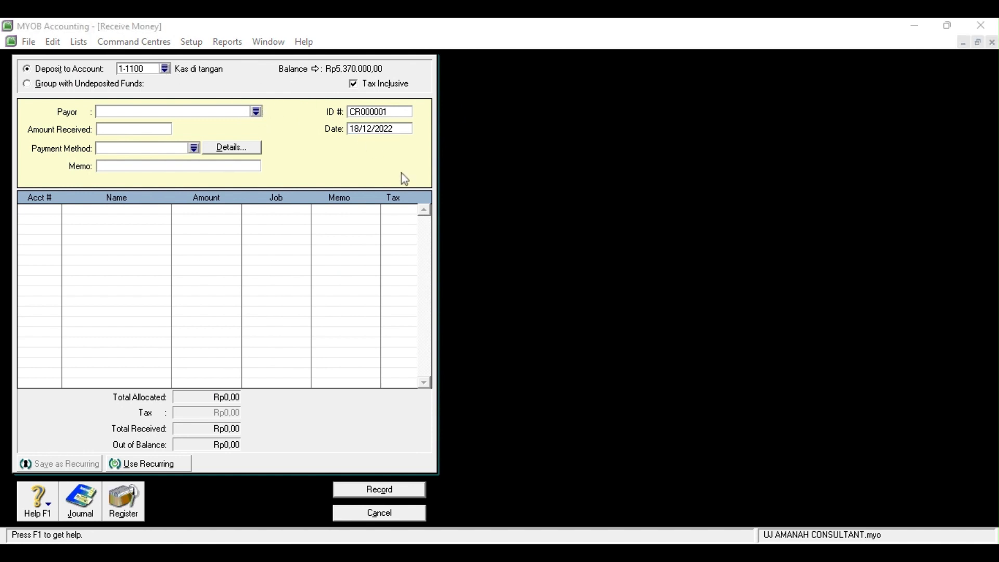
pyautogui.click(535, 375)
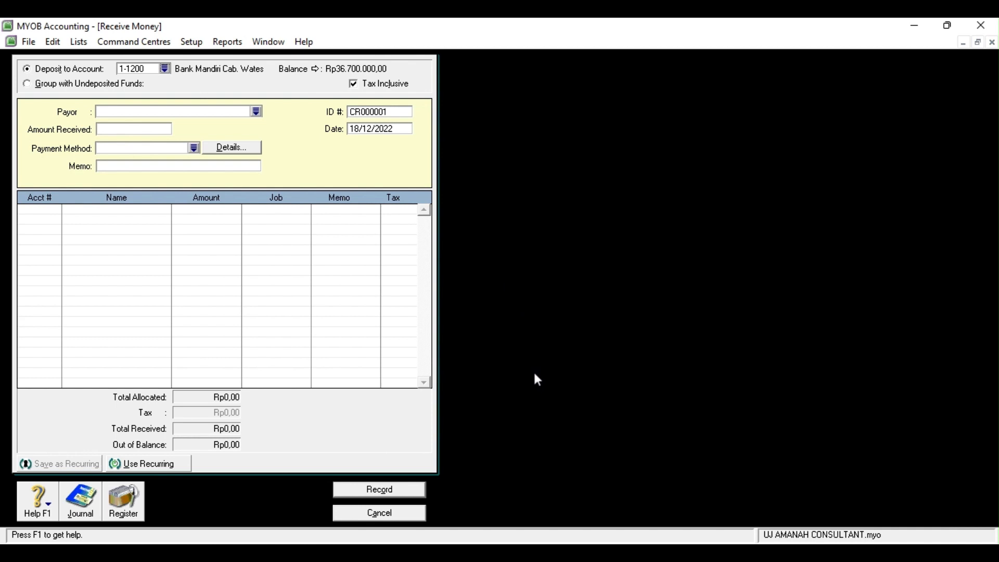
pyautogui.doubleClick(361, 130)
pyautogui.press('BackSpace')
pyautogui.write('2/5/2017')
pyautogui.click(118, 111)
pyautogui.click(256, 111)
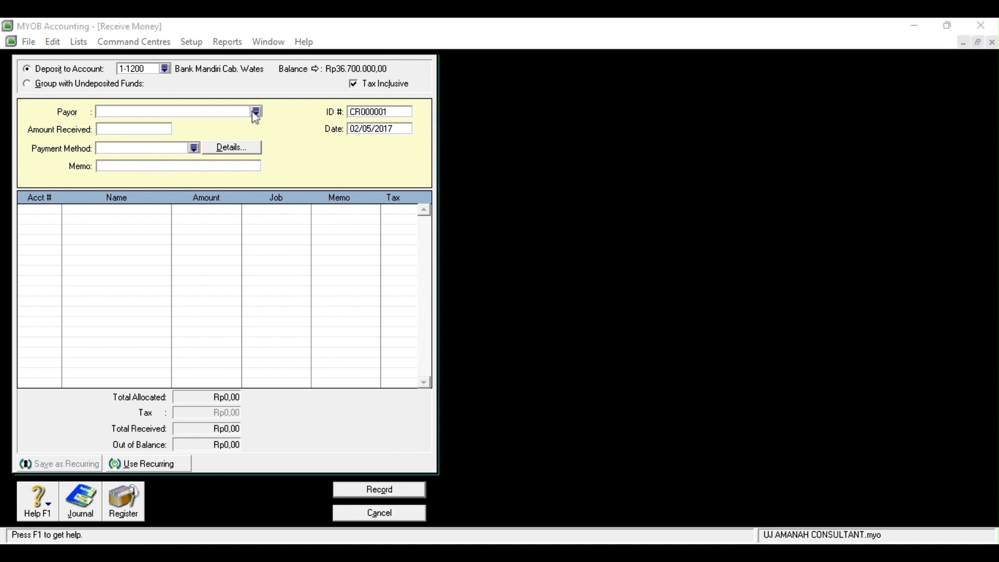
pyautogui.click(596, 384)
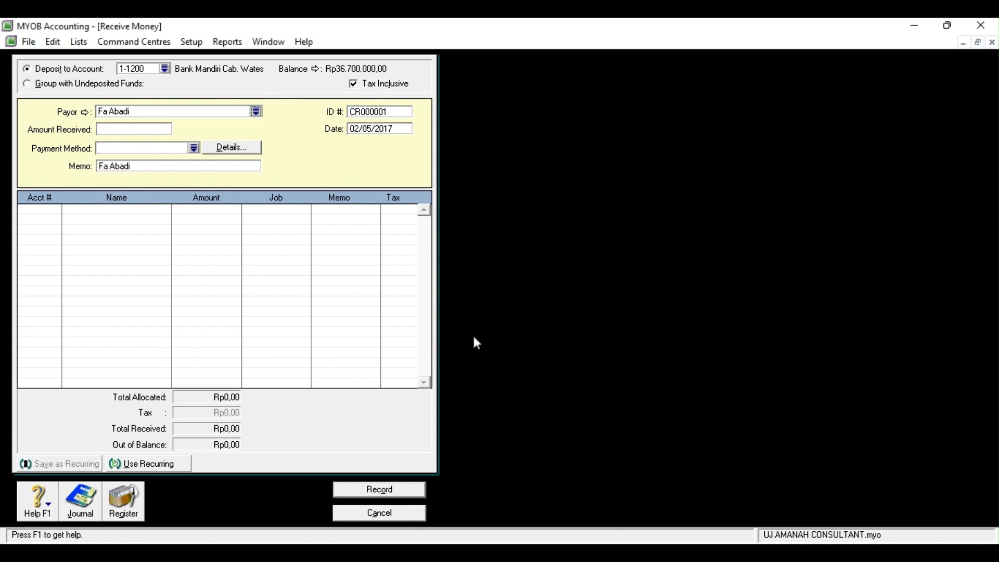
# Enter Rp2.500.000,00 as the amount received, paid by Cheque
pyautogui.click(152, 168)
pyautogui.click(110, 128)
pyautogui.write('2.')
pyautogui.write('500.000')
pyautogui.press('Tab')
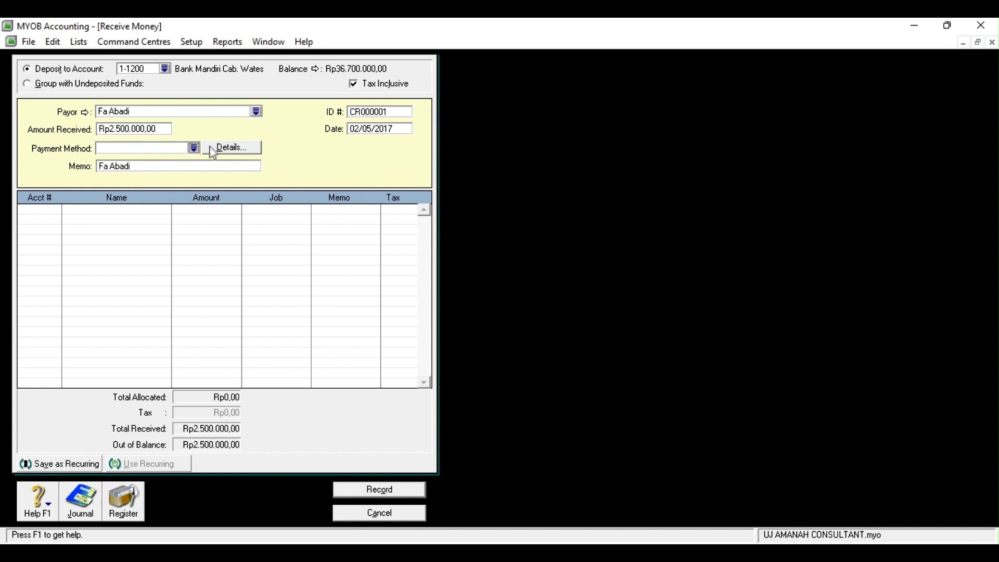
pyautogui.click(242, 147)
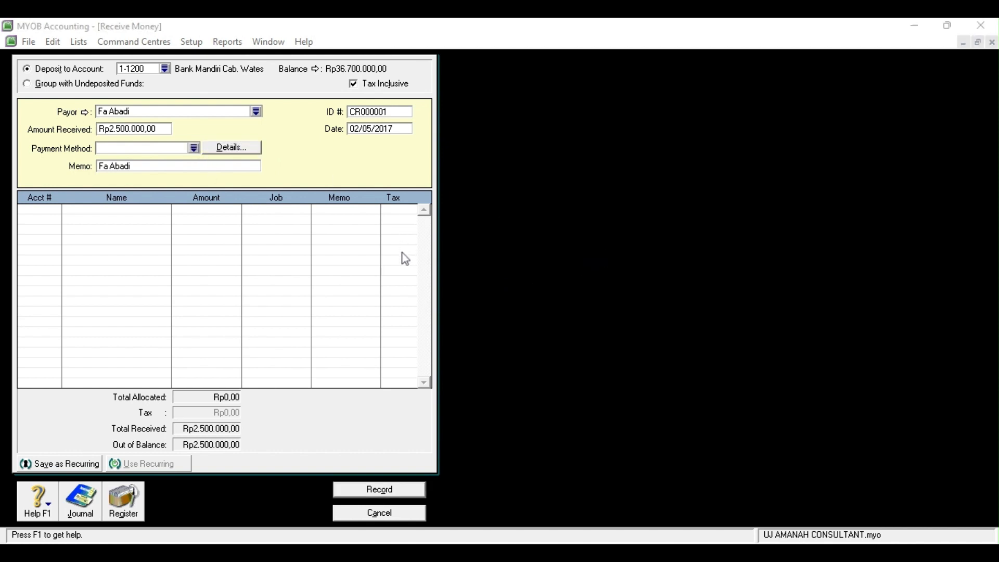
pyautogui.click(563, 372)
# Set the memo to 'Pelunasan Piutang', allocate it to 1-1300 Piutang, and record the receipt
pyautogui.click(135, 164)
pyautogui.press('BackSpace')
pyautogui.write('Pelunasan Piutang')
pyautogui.click(45, 215)
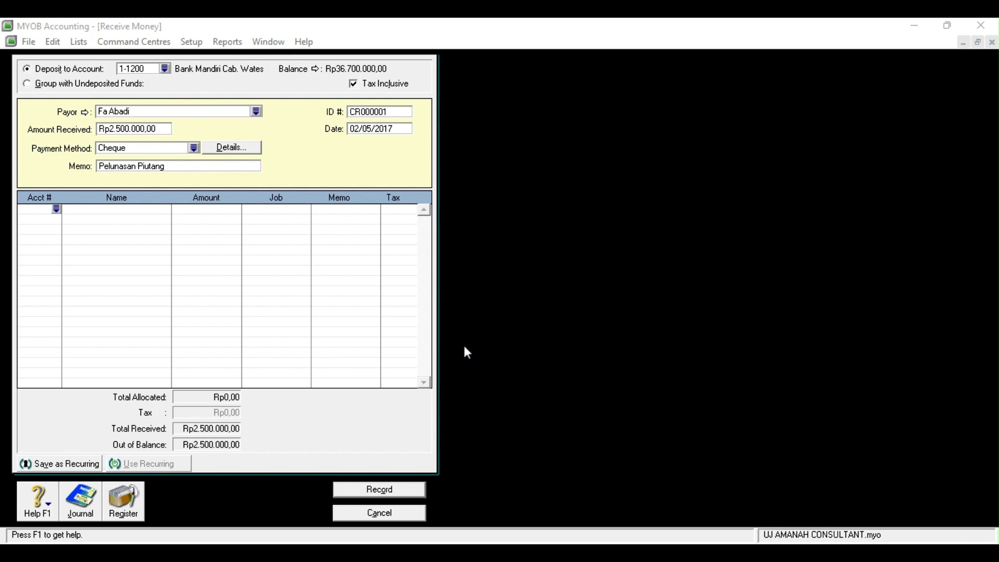
pyautogui.click(435, 337)
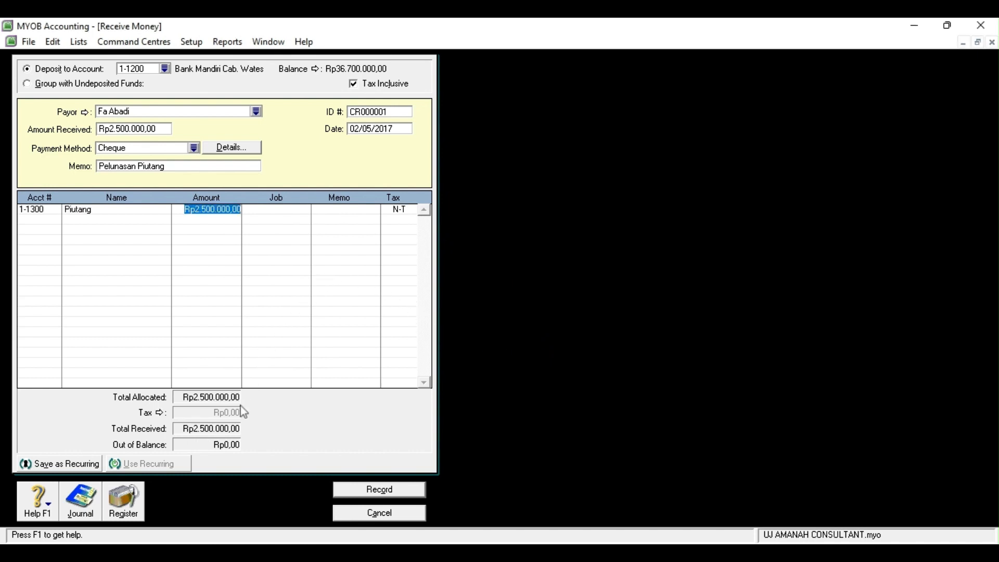
pyautogui.click(371, 492)
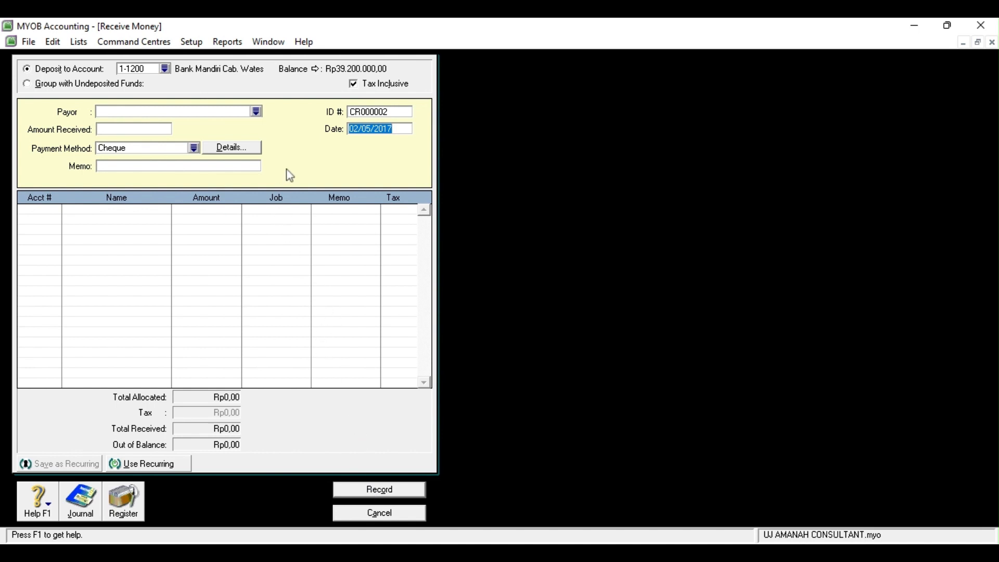
# Close the receipt form and start a Rp3.400.000,00 Spend Money payment dated 03/05/2017
pyautogui.click(407, 514)
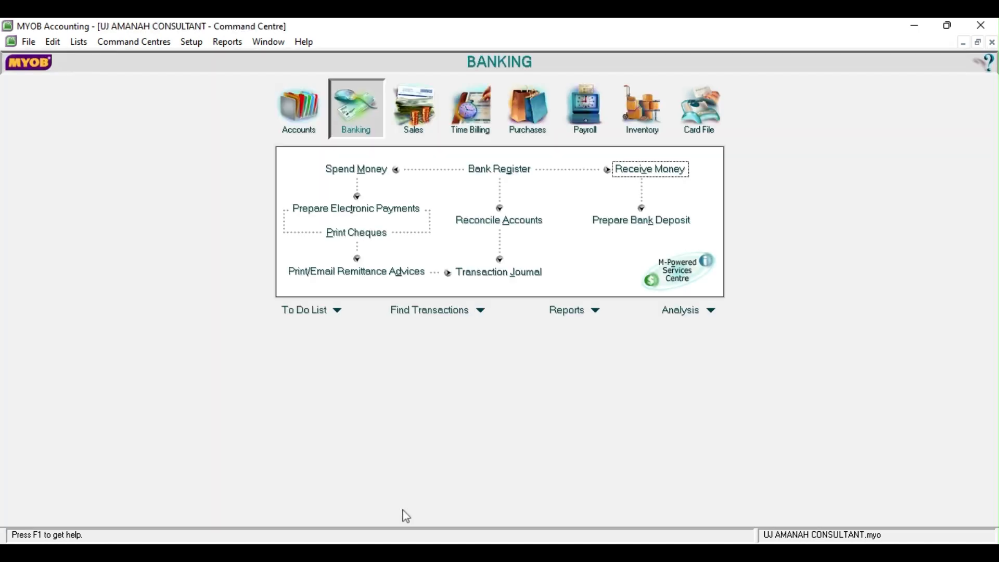
pyautogui.click(381, 172)
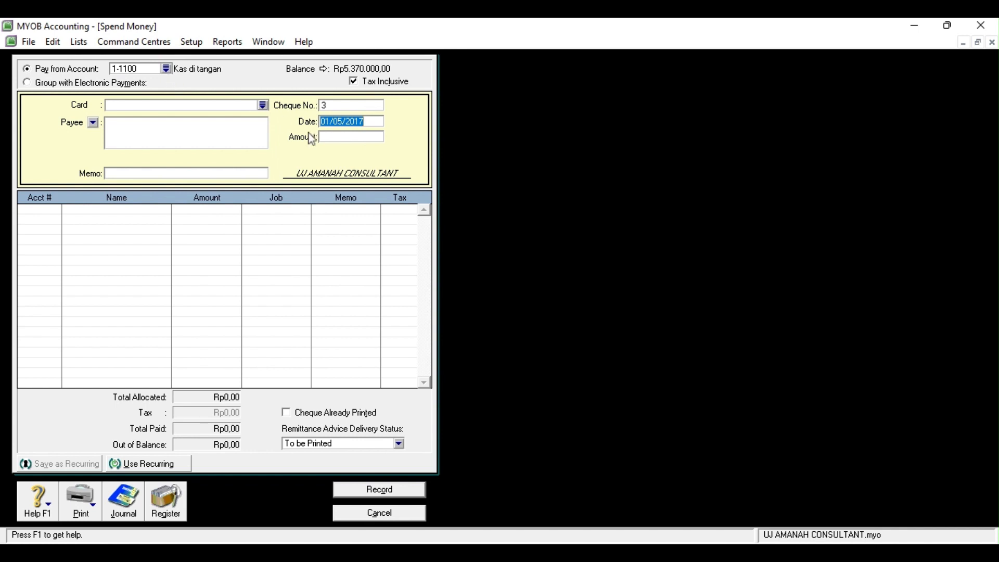
pyautogui.click(330, 120)
pyautogui.press('BackSpace')
pyautogui.write('3')
pyautogui.click(328, 136)
pyautogui.write('3400000')
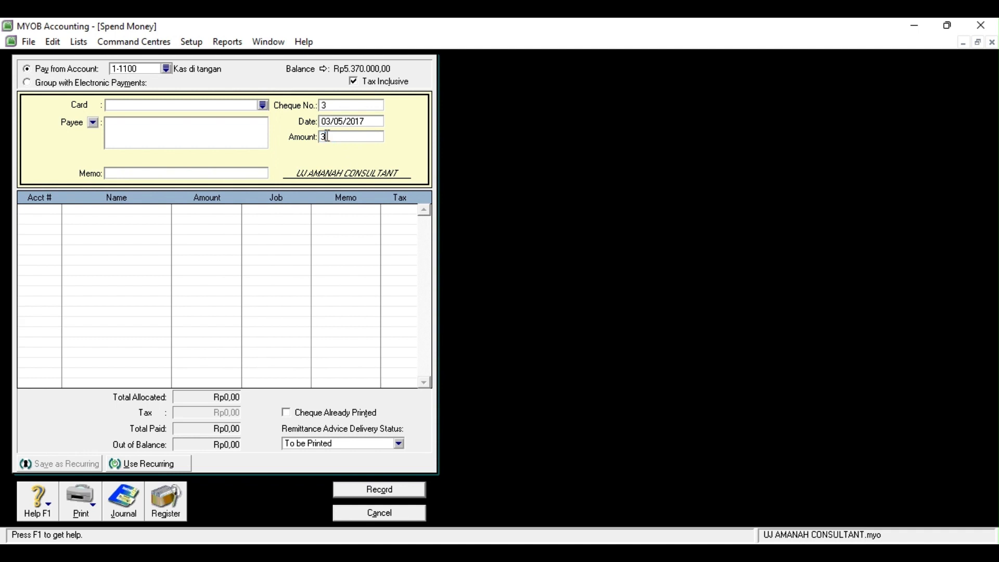
pyautogui.press('Tab')
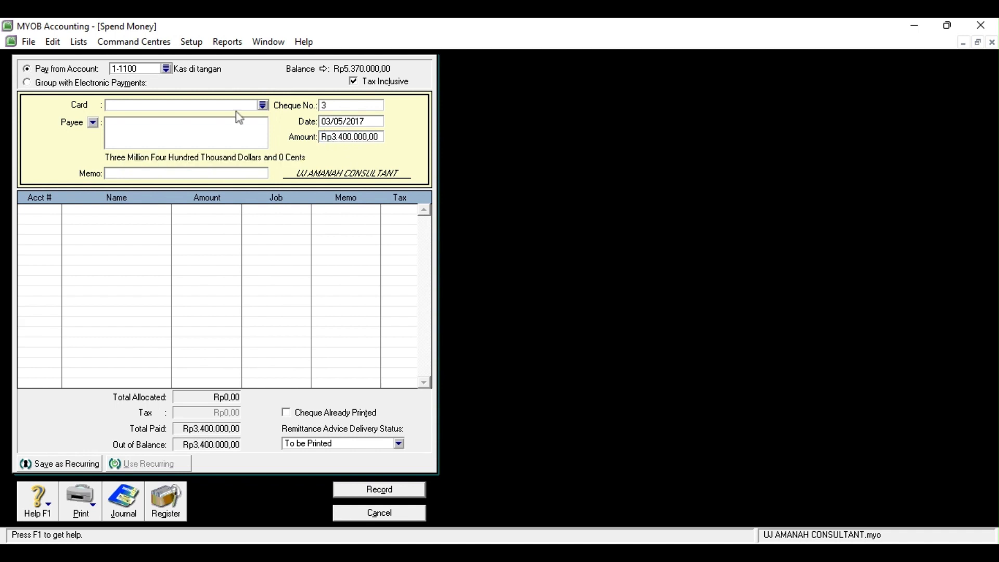
# Pay from 1-1200 Bank Mandiri Cab. Wates to the card Toko Murah
pyautogui.click(166, 68)
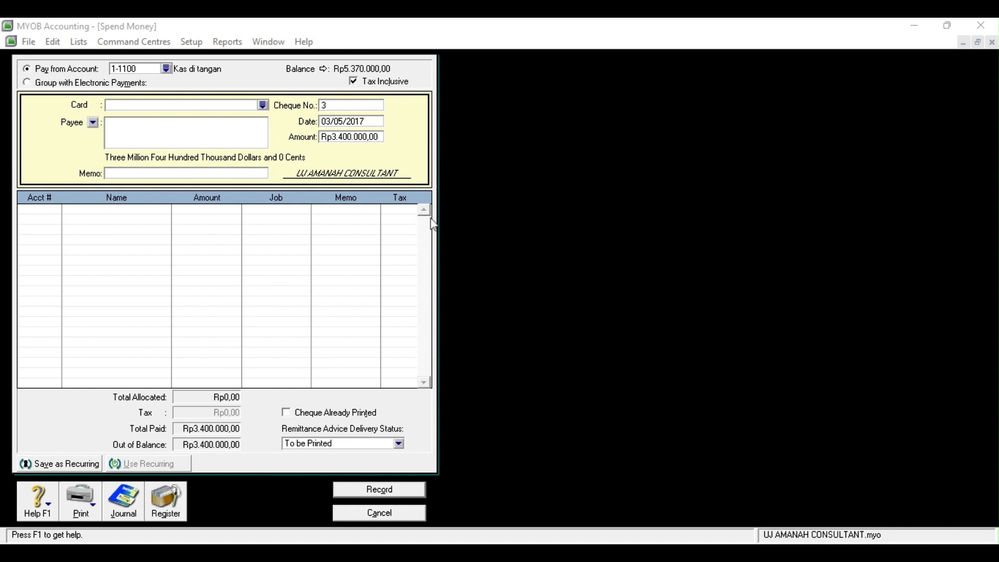
pyautogui.click(579, 382)
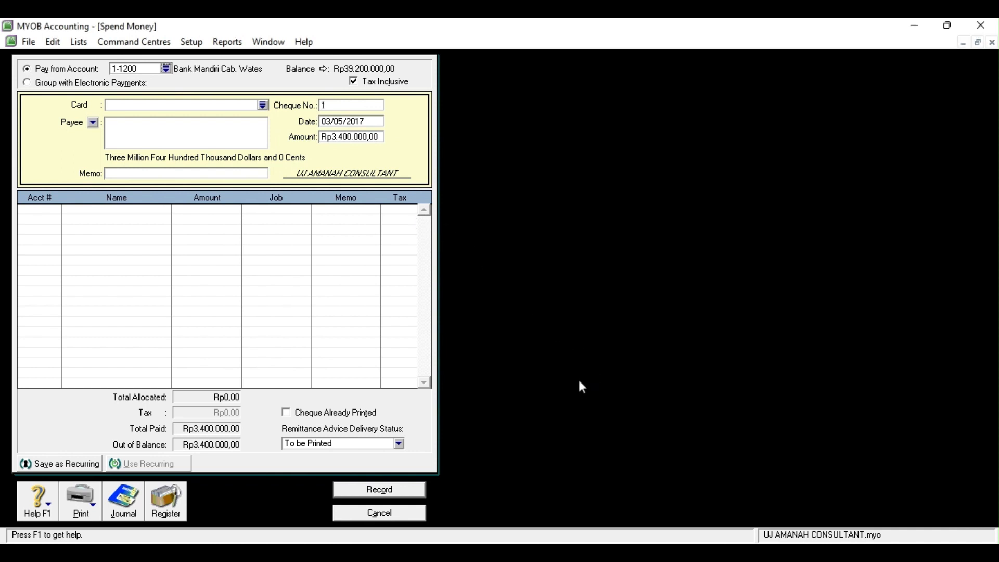
pyautogui.click(127, 176)
pyautogui.click(263, 105)
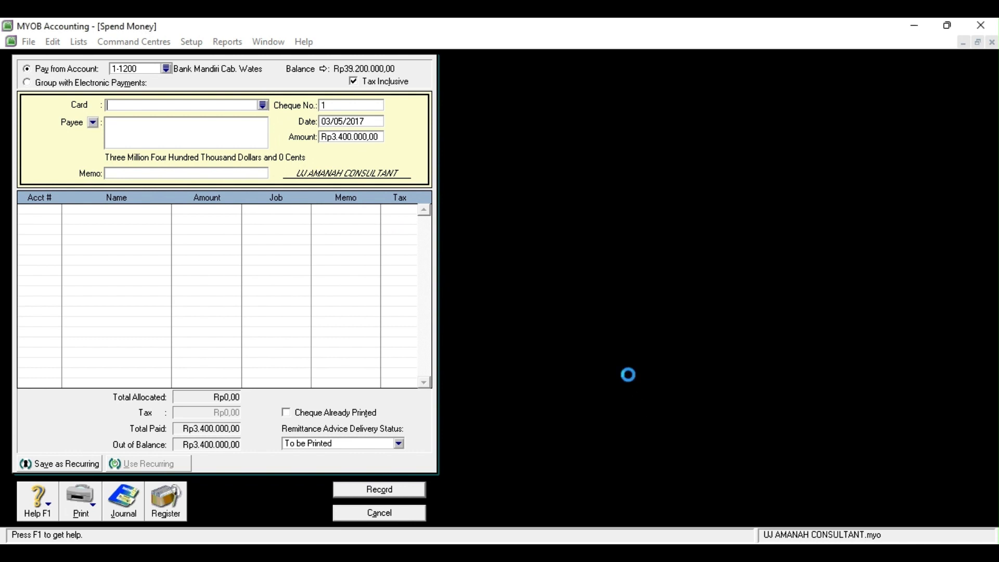
pyautogui.click(462, 339)
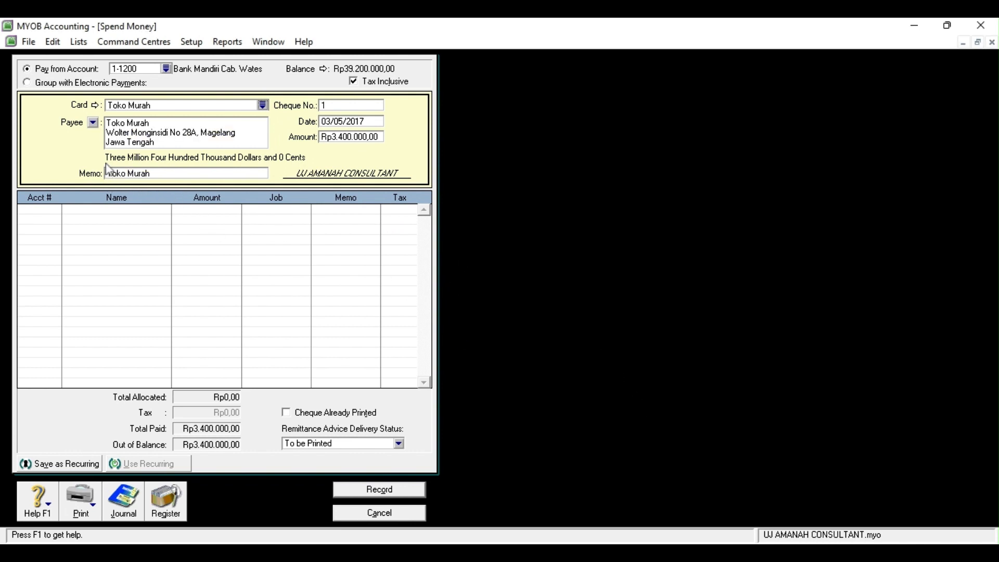
# Change the memo to 'Pelunasan Utang Usaha' and begin the first allocation line's account
pyautogui.click(118, 172)
pyautogui.press('BackSpace')
pyautogui.write('Pelunasan Ut')
pyautogui.write('ang UAS')
pyautogui.write('A')
pyautogui.press('BackSpace')
pyautogui.press('BackSpace')
pyautogui.press('BackSpace')
pyautogui.write('saha')
pyautogui.click(35, 216)
pyautogui.click(58, 210)
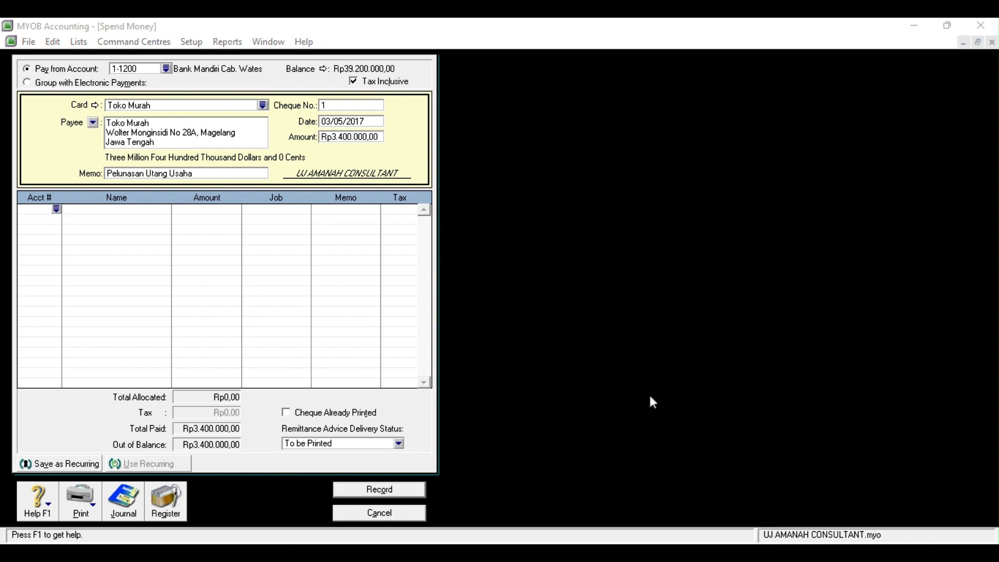
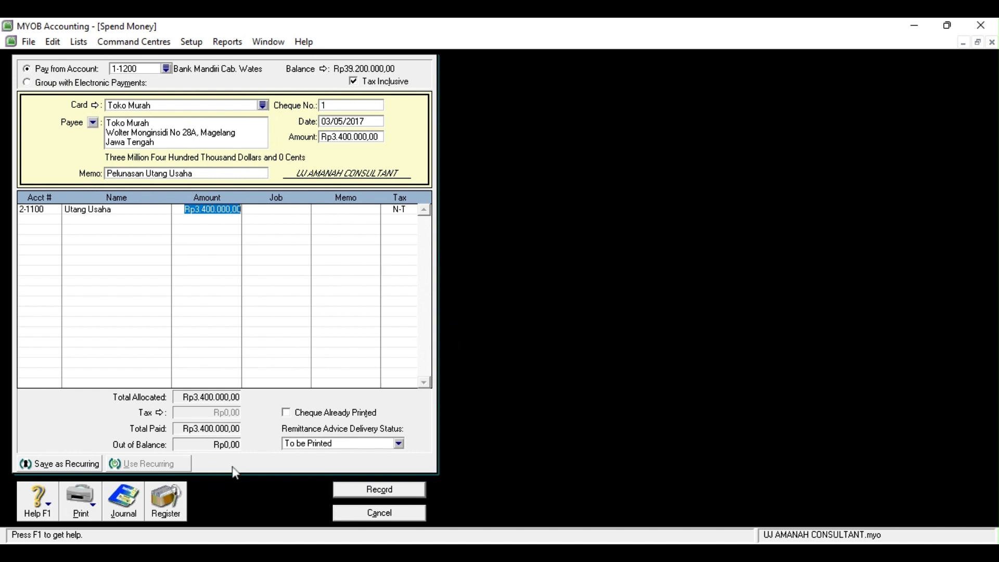
# Record the Rp3.400.000,00 Toko Murah payment and close the Spend Money form
pyautogui.click(380, 489)
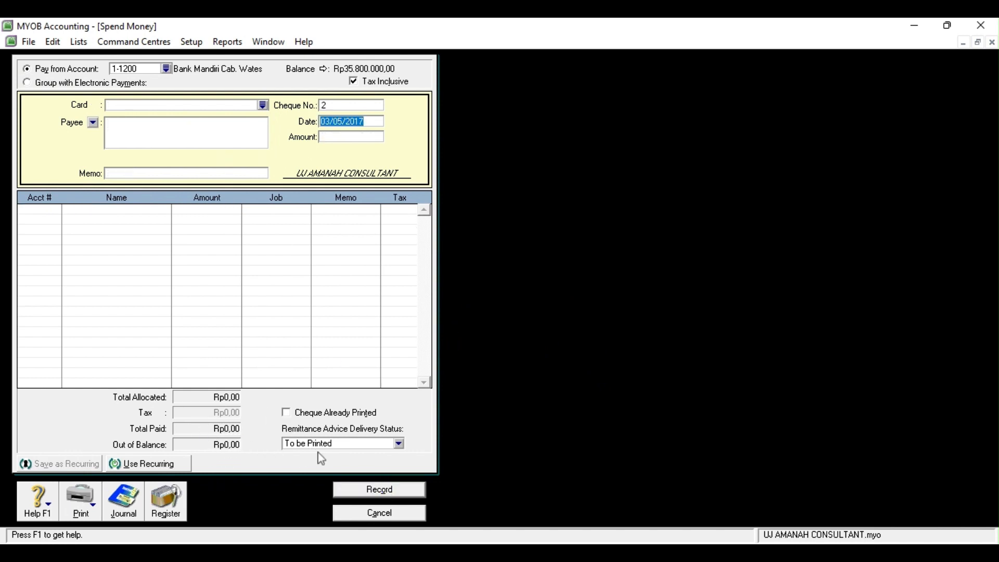
pyautogui.click(344, 518)
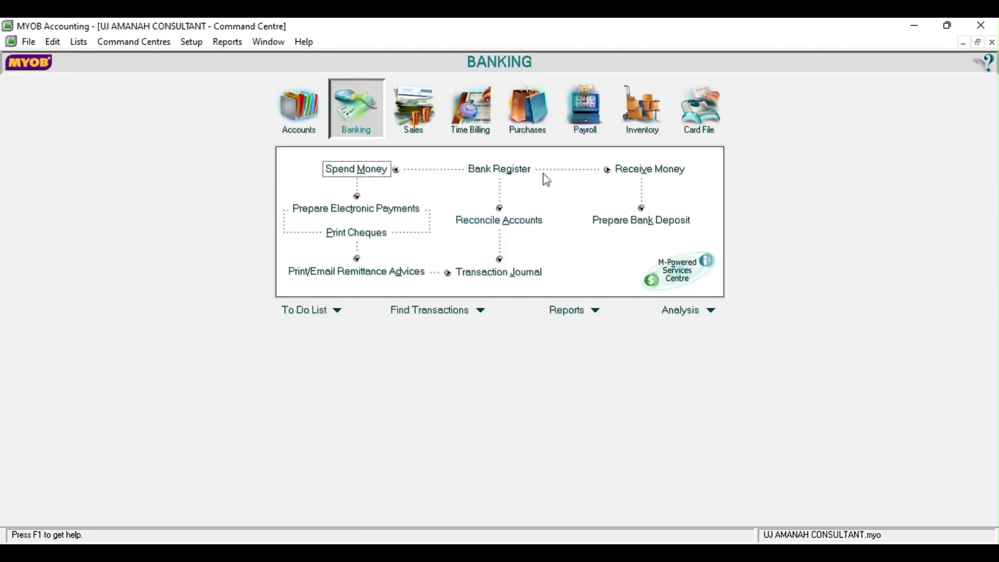
# Start a Receive Money entry dated 04/05/2017
pyautogui.click(658, 180)
pyautogui.click(362, 128)
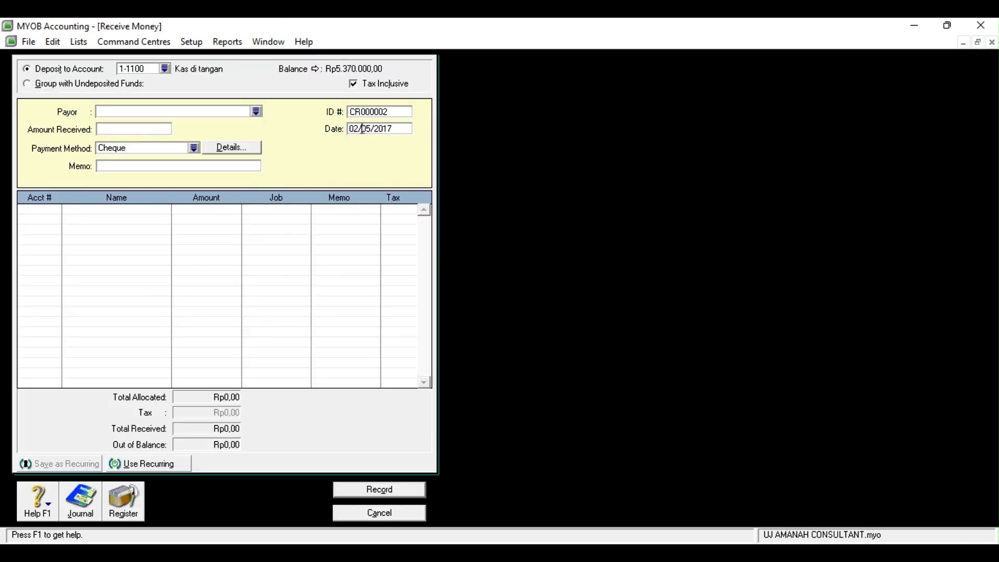
pyautogui.click(359, 128)
pyautogui.press('BackSpace')
pyautogui.write('2')
pyautogui.press('BackSpace')
pyautogui.write('4')
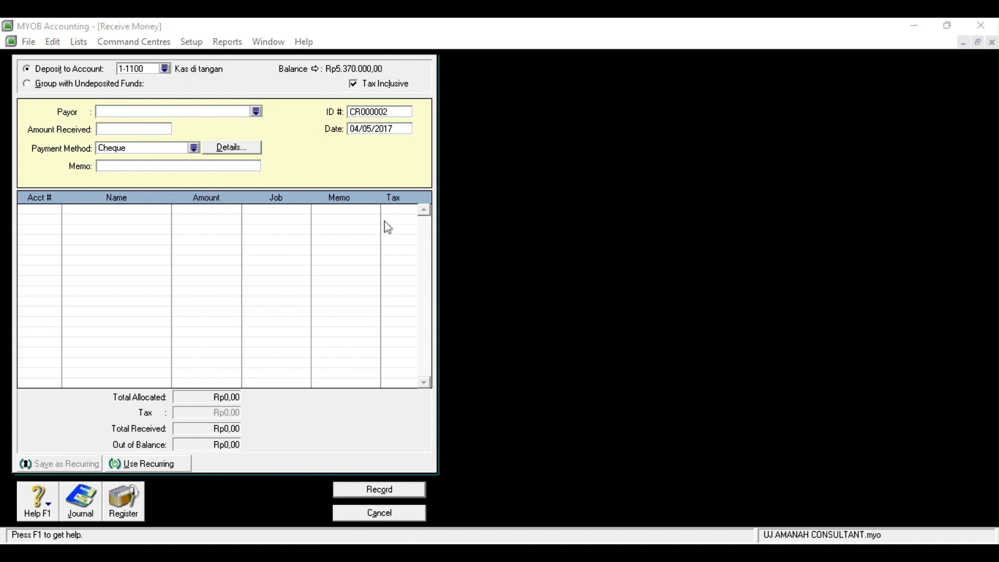
# Deposit into 1-1200 Bank Mandiri with a consulting-fees-from-customer memo
pyautogui.click(580, 376)
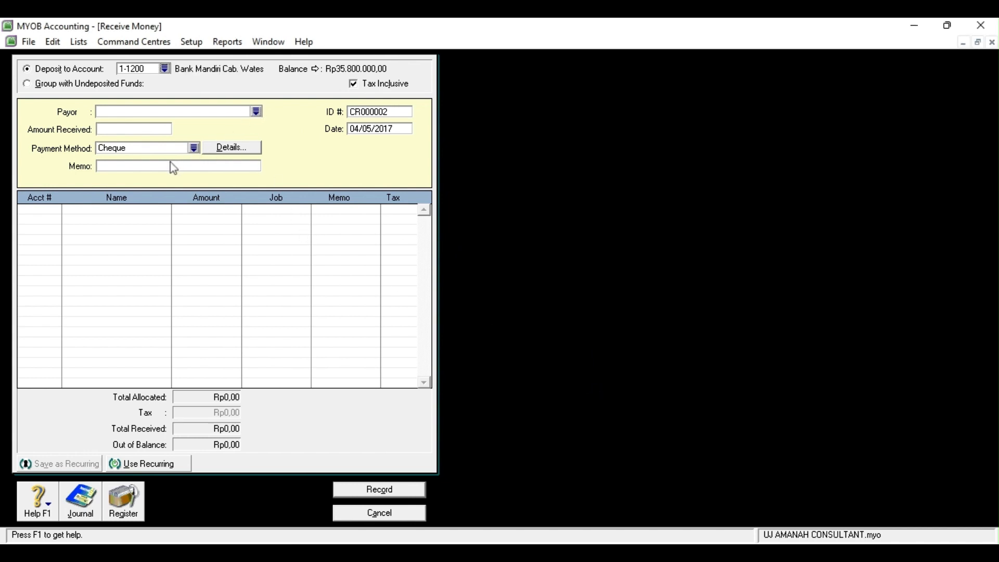
pyautogui.click(142, 163)
pyautogui.write('Jasa kons')
pyautogui.press('BackSpace')
pyautogui.press('BackSpace')
pyautogui.write('ltan dari')
pyautogui.press('BackSpace')
pyautogui.write('i pelanggan')
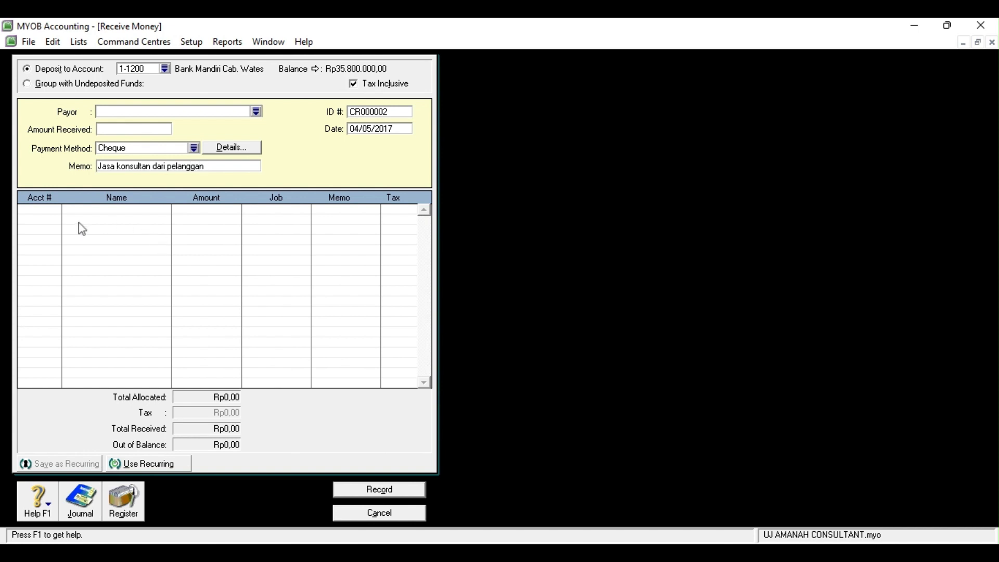
# Receive Rp1.200.000 allocated to 4-1000 Pendapatan Jasa, record it and close the form
pyautogui.click(105, 131)
pyautogui.write('1200000')
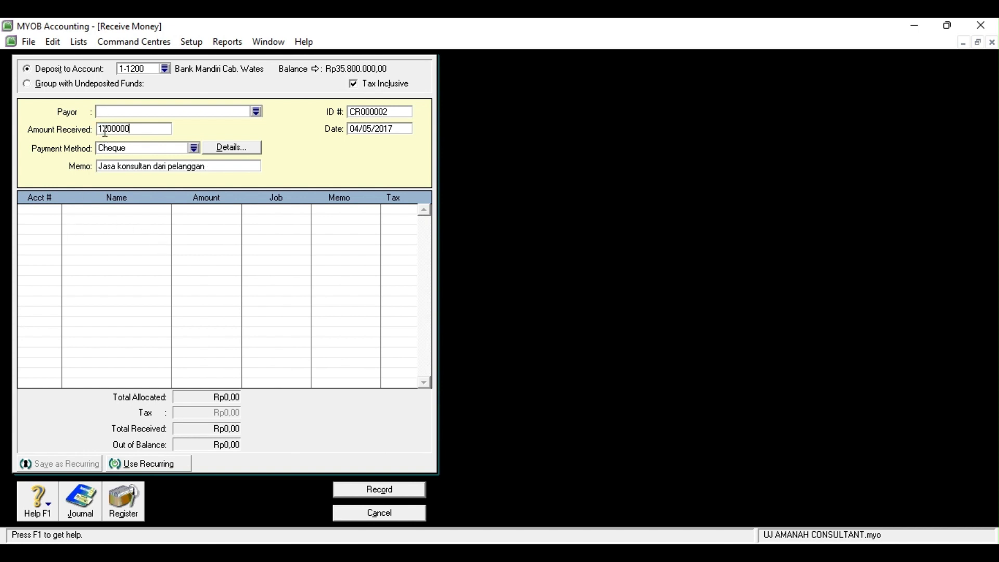
pyautogui.press('Tab')
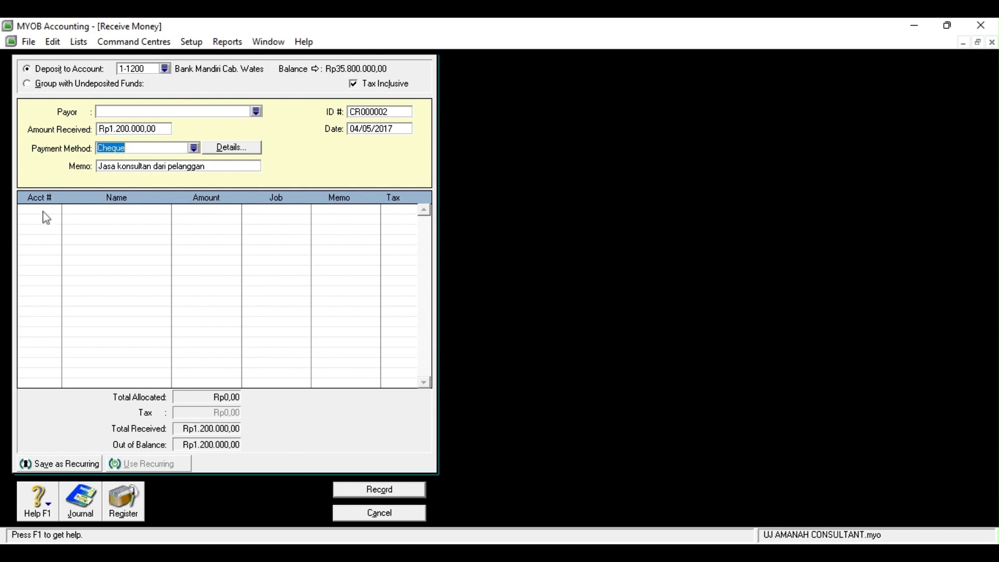
pyautogui.press('Tab')
pyautogui.click(48, 217)
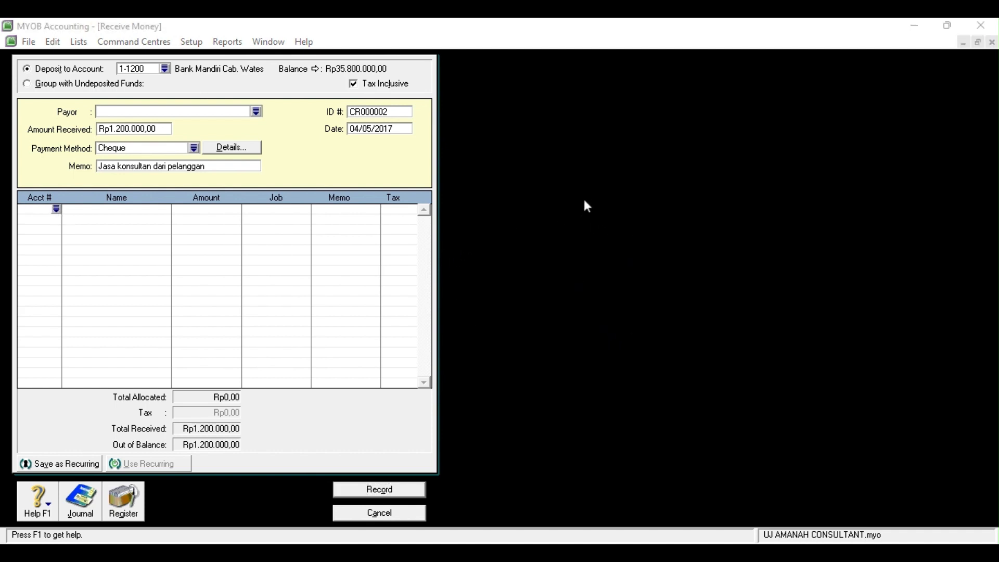
pyautogui.click(567, 376)
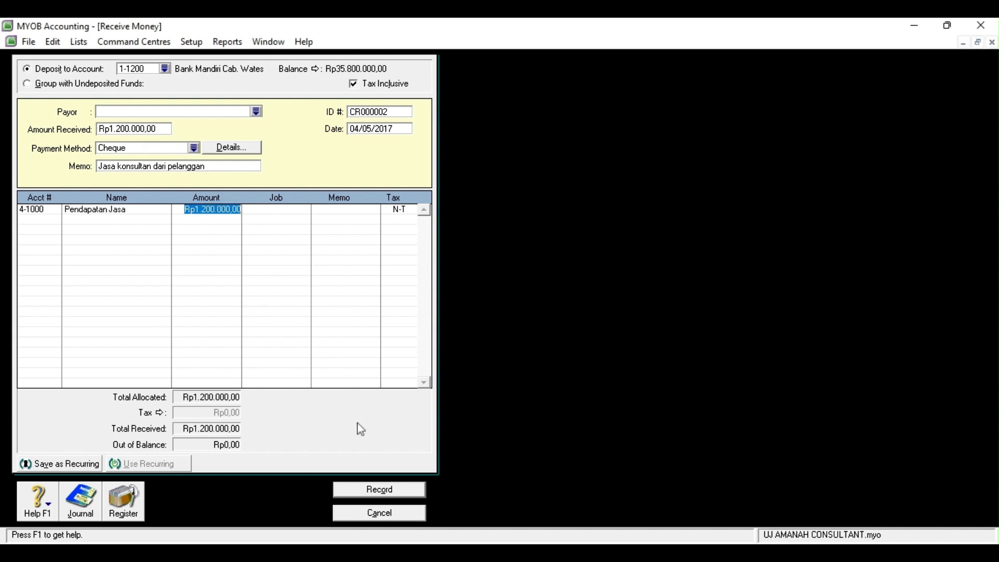
pyautogui.click(396, 494)
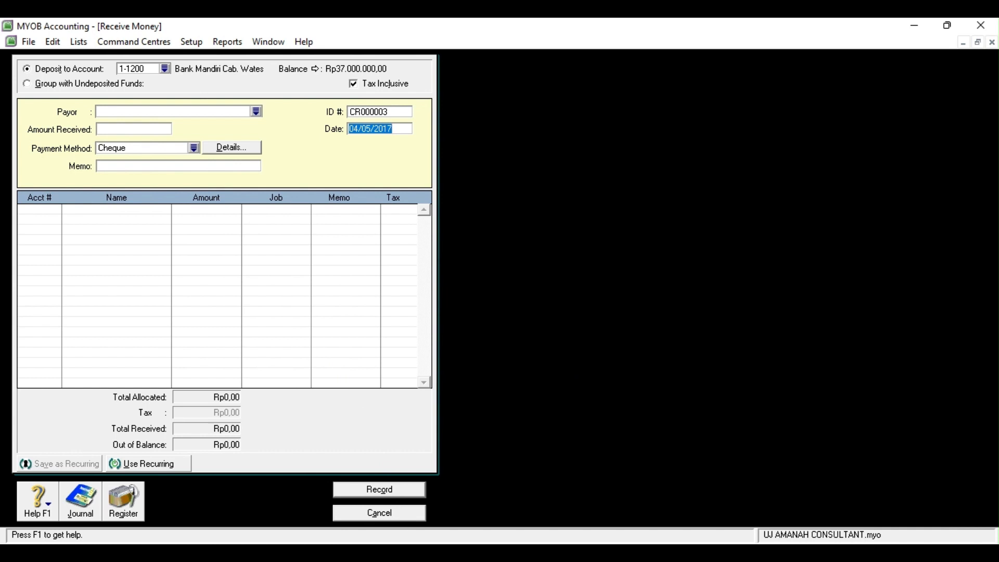
pyautogui.click(354, 514)
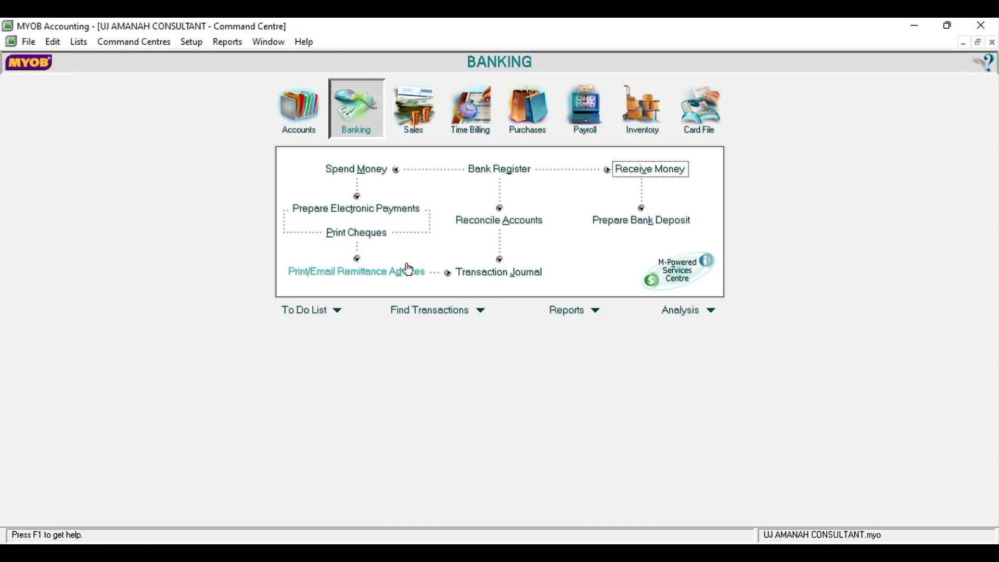
# Start a Spend Money payment from 1-1200 Bank Mandiri Cab. Wates dated 05/05/2017
pyautogui.click(367, 176)
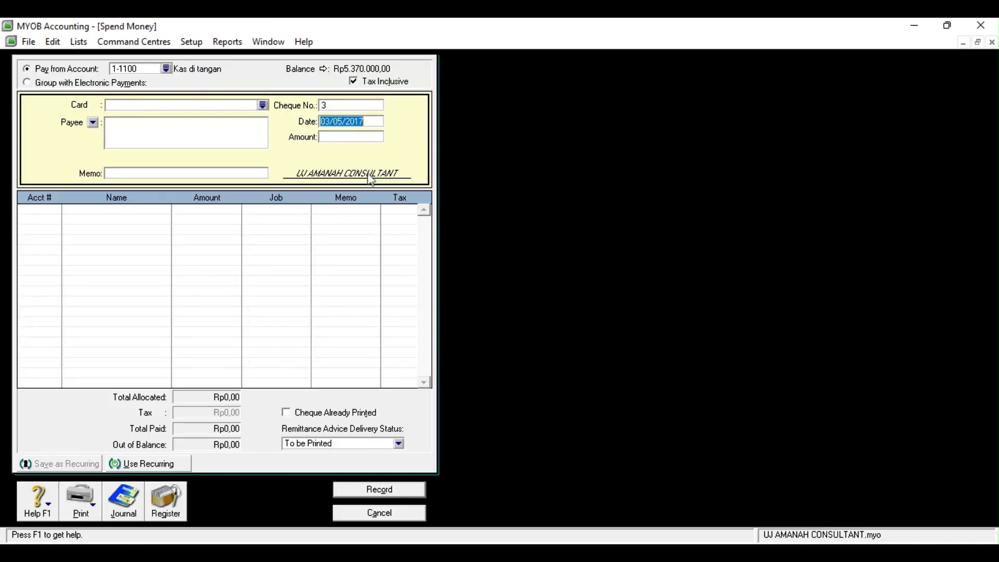
pyautogui.click(166, 69)
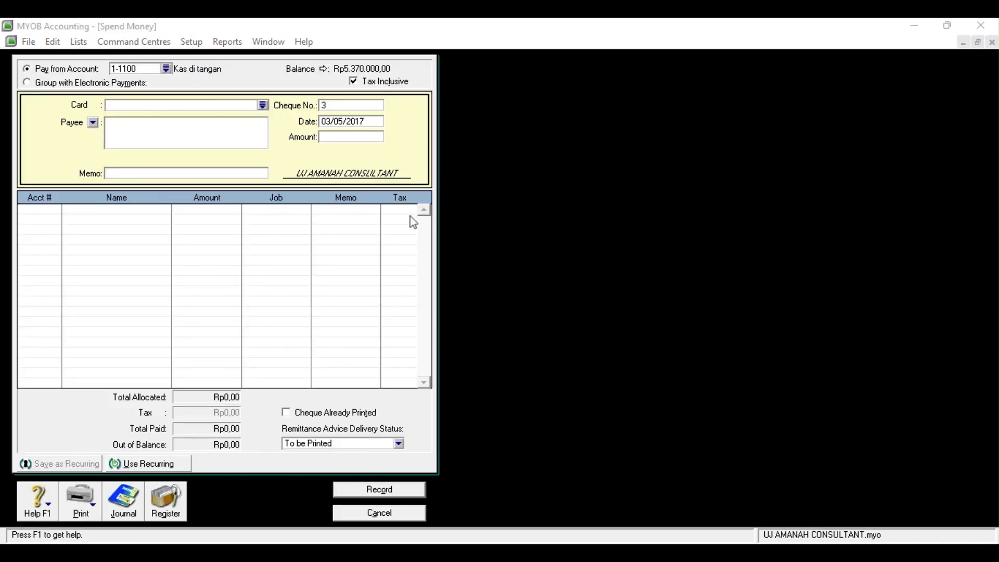
pyautogui.click(583, 378)
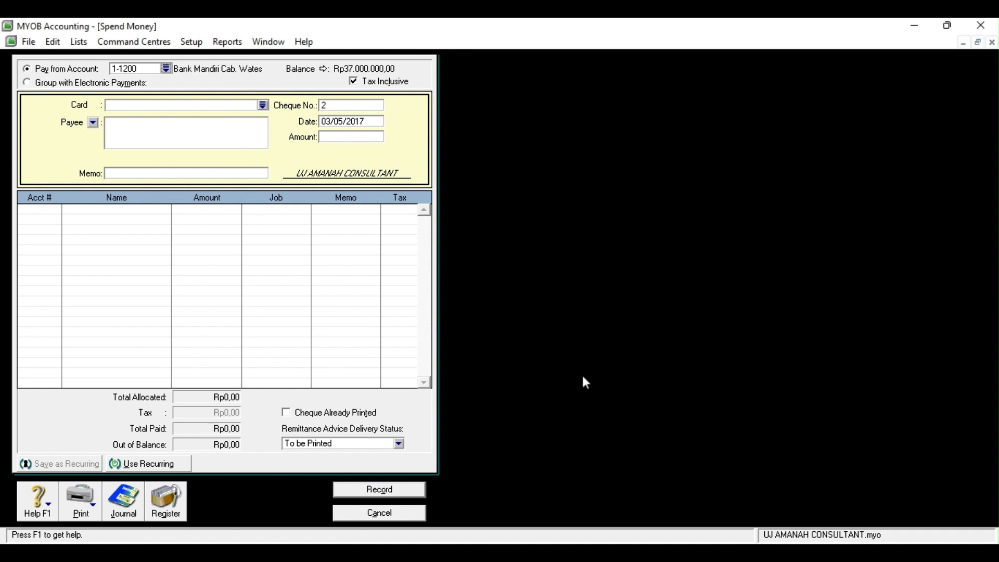
pyautogui.click(327, 123)
pyautogui.click(329, 121)
pyautogui.press('BackSpace')
pyautogui.write('5')
# Pay Rp2.800.000 to Toko Pojok with memo 'Pelunasan utang usaha'
pyautogui.click(339, 140)
pyautogui.write('2800000')
pyautogui.press('Tab')
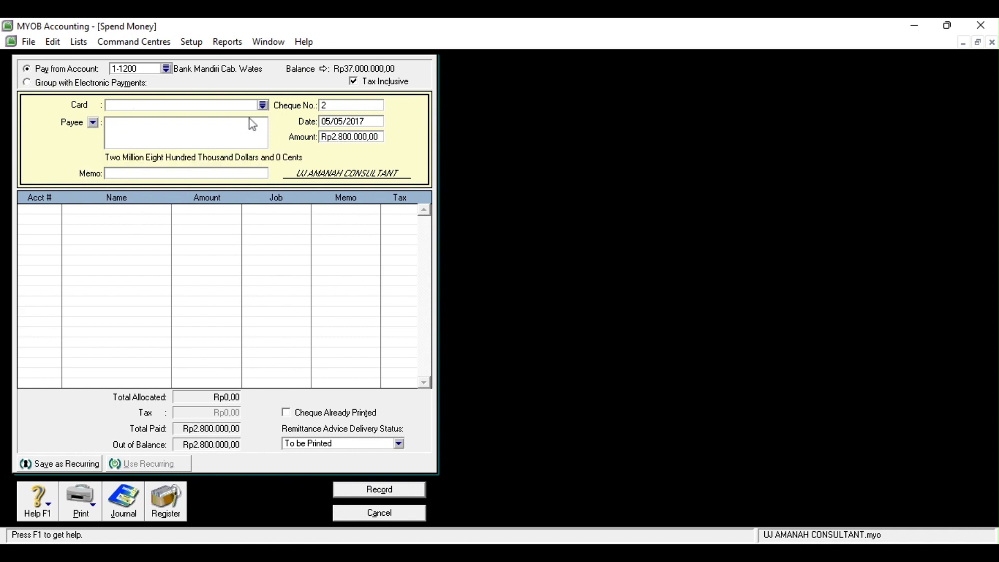
pyautogui.click(263, 105)
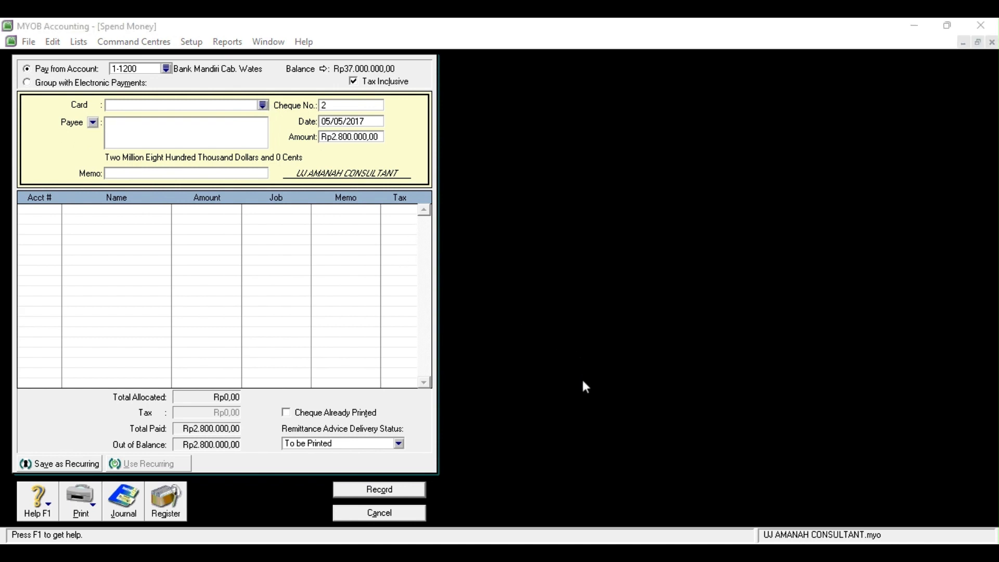
pyautogui.click(461, 341)
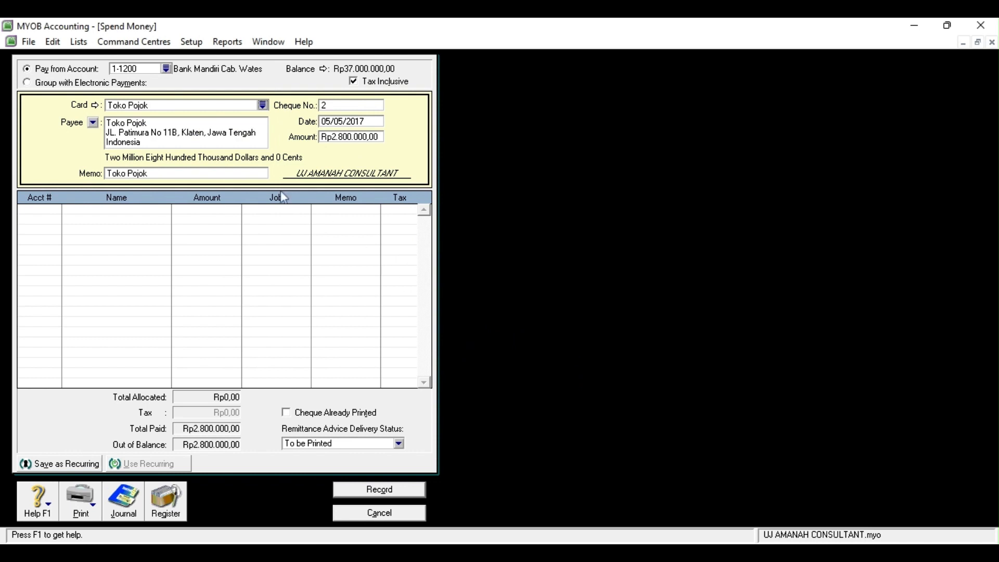
pyautogui.doubleClick(161, 173)
pyautogui.press('BackSpace')
pyautogui.write('Pelunasan utang usaha')
# Allocate the payment to 2-1100 Utang Usaha, record it and close the form
pyautogui.click(29, 209)
pyautogui.click(59, 211)
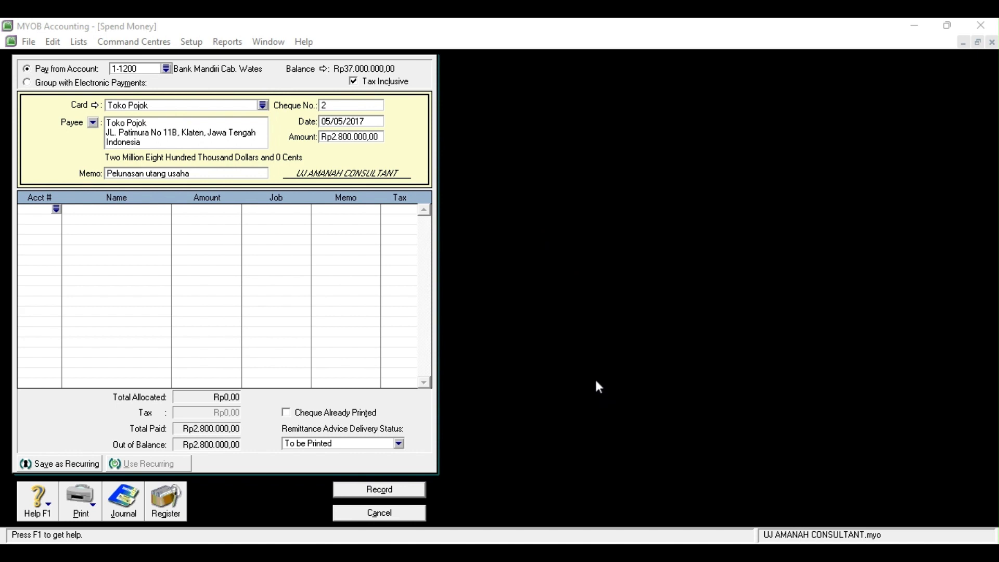
pyautogui.click(447, 339)
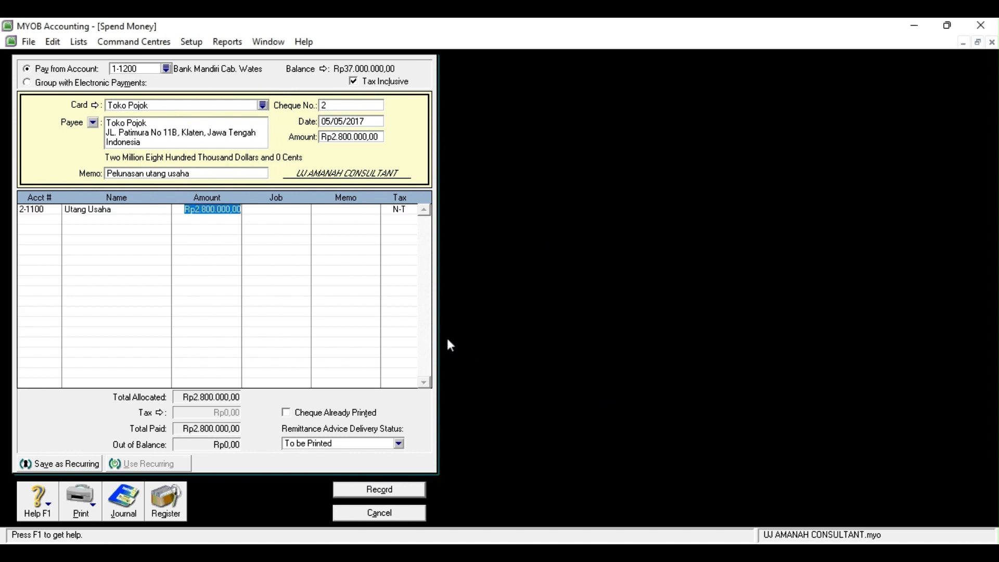
pyautogui.click(405, 491)
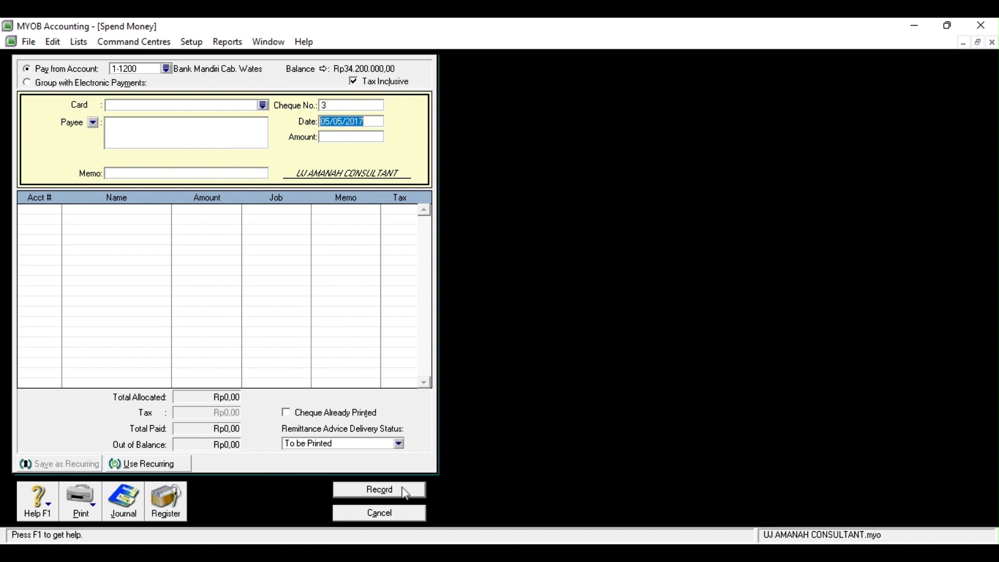
pyautogui.click(391, 514)
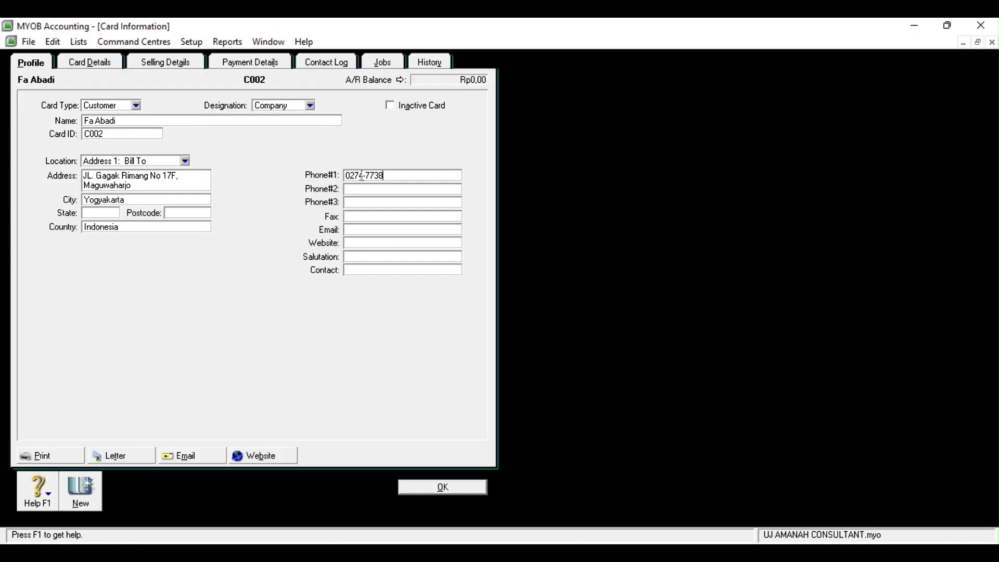
# Save Fa Abadi's completed phone number and start customer card CV Barokah, ID C003
pyautogui.write('00')
pyautogui.click(417, 493)
pyautogui.click(134, 498)
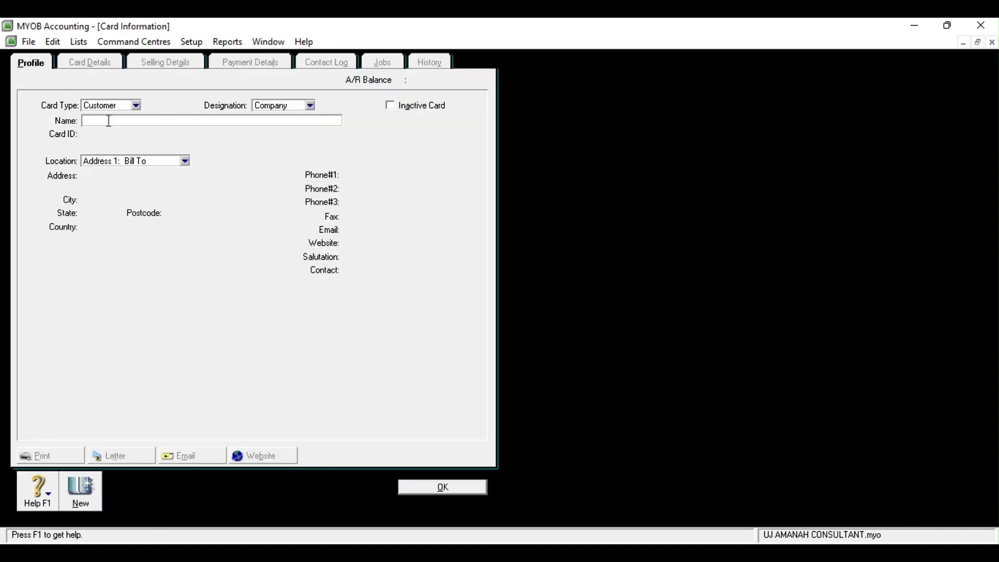
pyautogui.write('CV Barokah')
pyautogui.press('Tab')
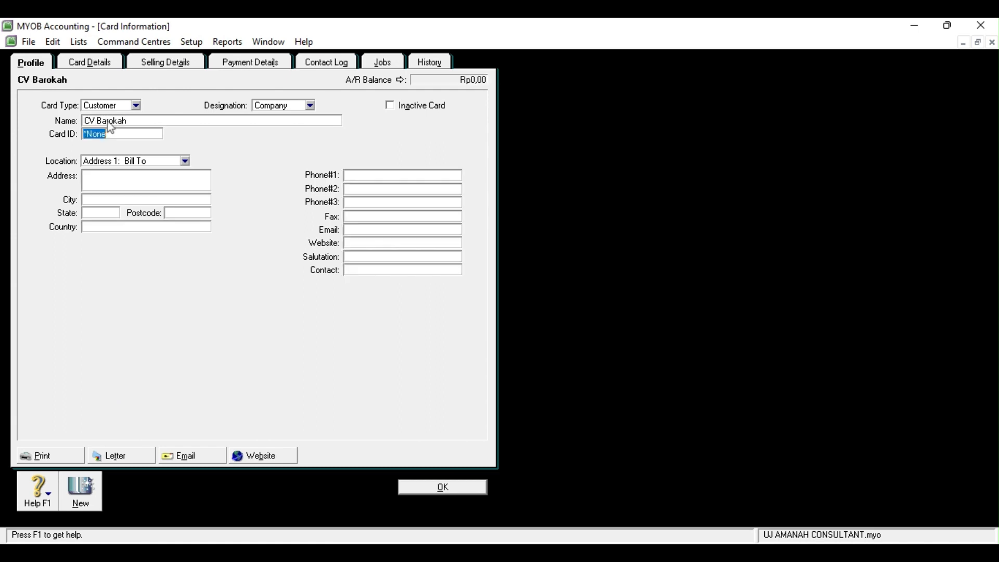
pyautogui.write('C003')
pyautogui.click(112, 177)
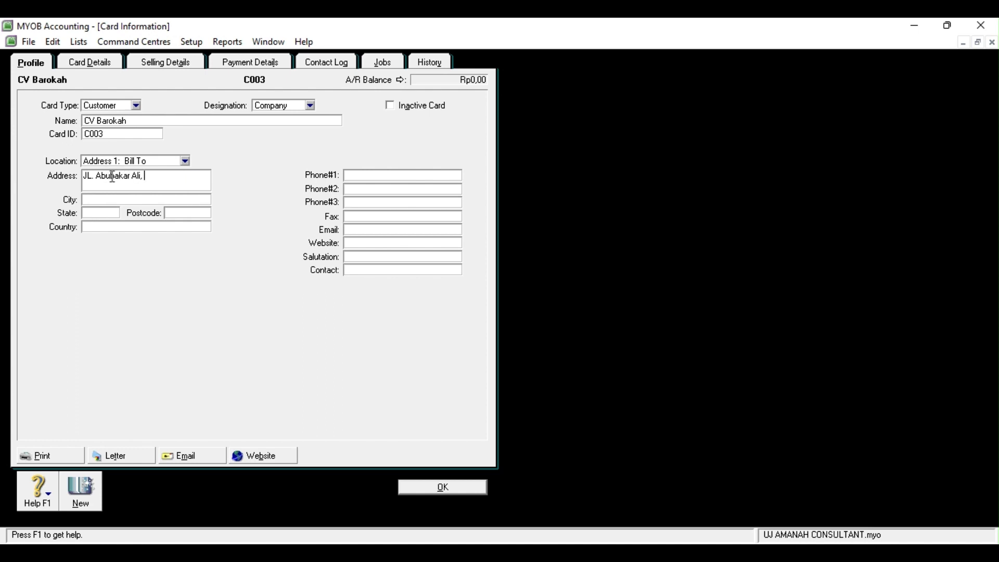
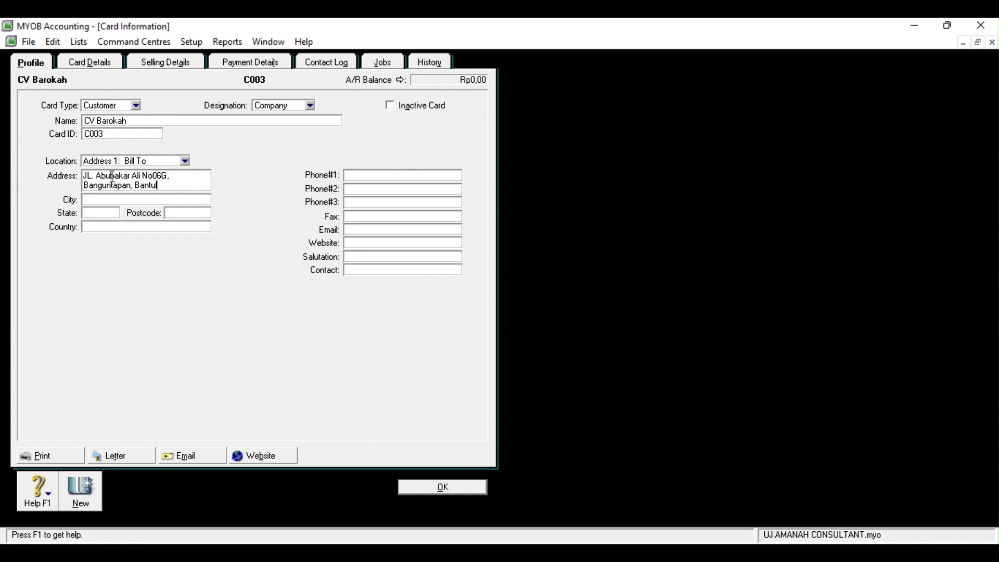
pyautogui.click(98, 199)
pyautogui.write('Yogyakarta')
pyautogui.click(99, 227)
pyautogui.write('Indonesia')
pyautogui.click(356, 176)
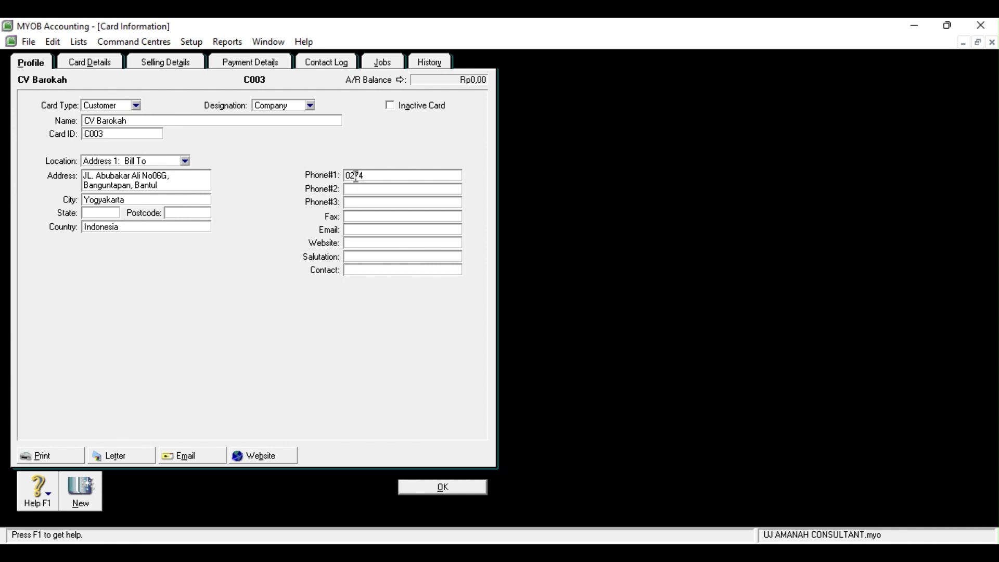
pyautogui.click(457, 487)
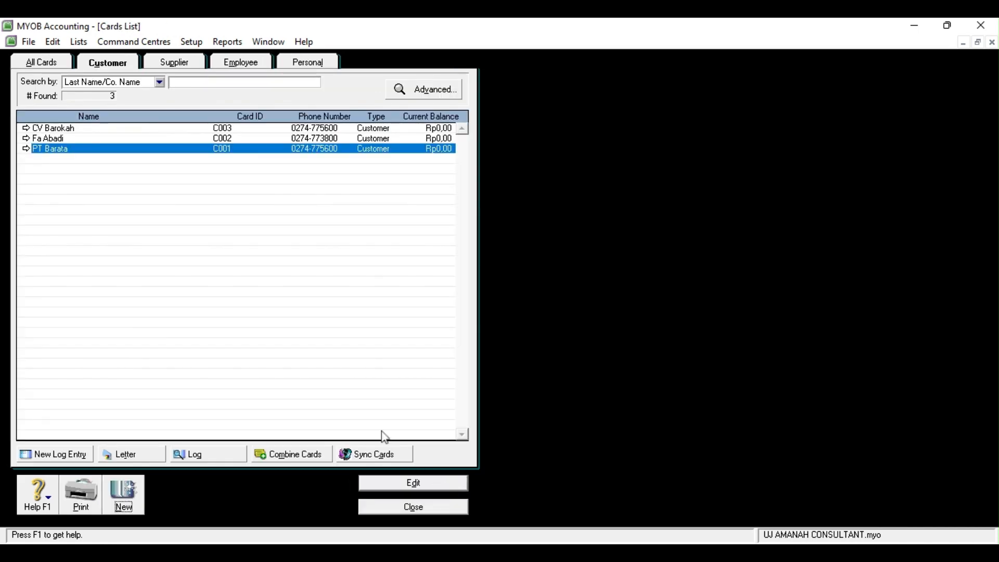
# Create a new supplier card named Toko Pojok with card ID S001
pyautogui.click(191, 65)
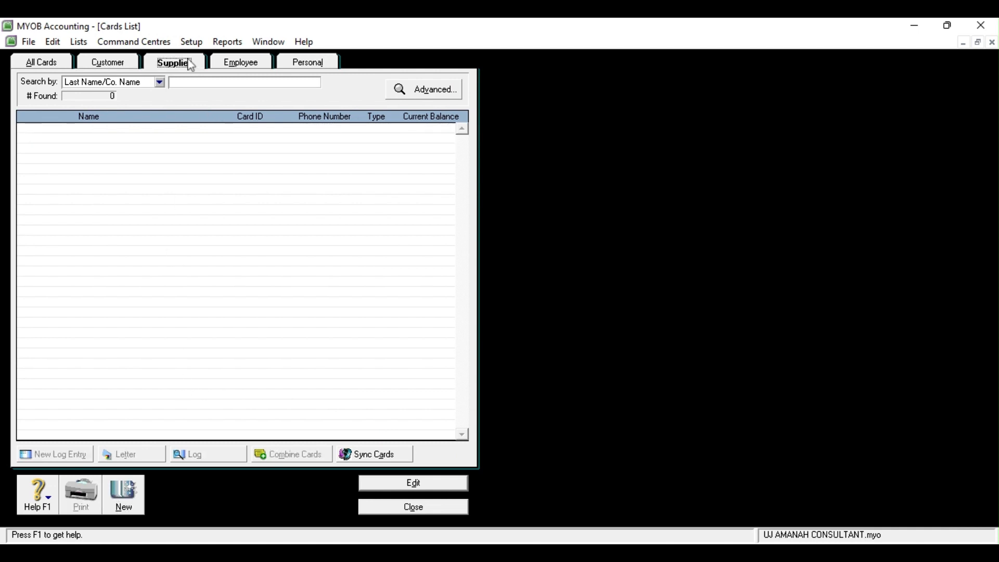
pyautogui.click(130, 487)
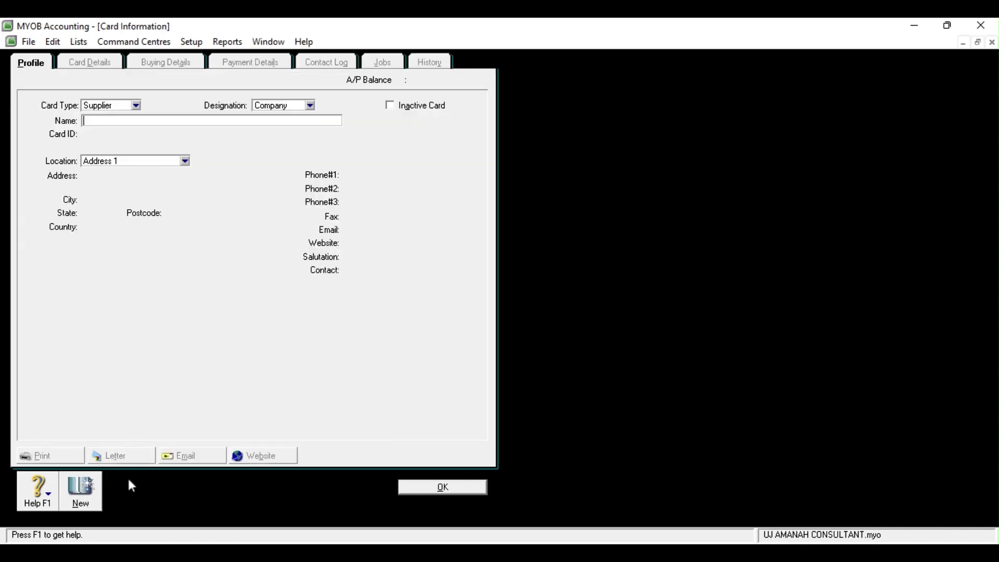
pyautogui.write('tTha')
pyautogui.press('BackSpace')
pyautogui.press('BackSpace')
pyautogui.write('pkp')
pyautogui.press('BackSpace')
pyautogui.press('BackSpace')
pyautogui.press('BackSpace')
pyautogui.write('oko Pojok')
pyautogui.press('Tab')
pyautogui.press('BackSpace')
pyautogui.write('S')
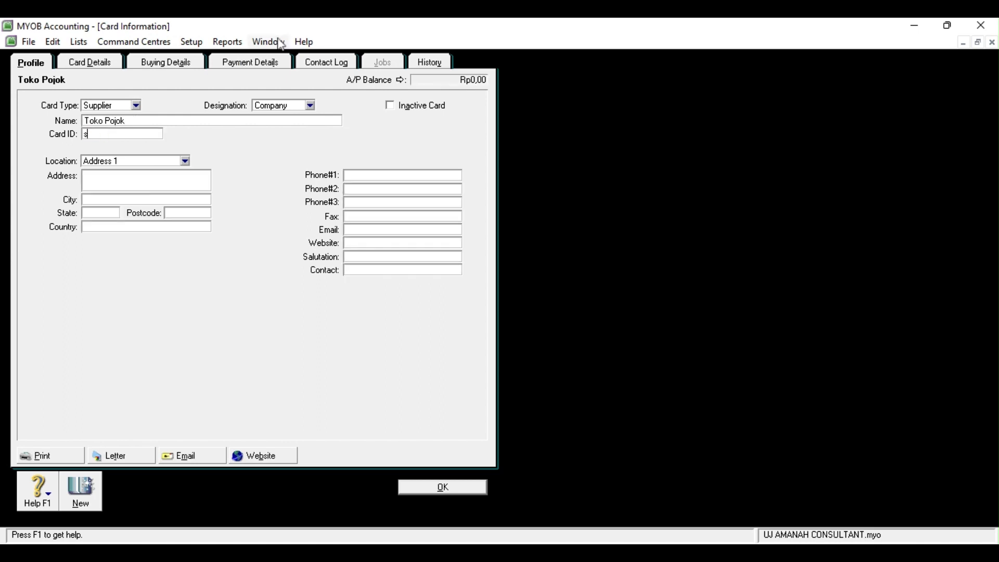
pyautogui.write('001')
pyautogui.press('Tab')
pyautogui.press('Tab')
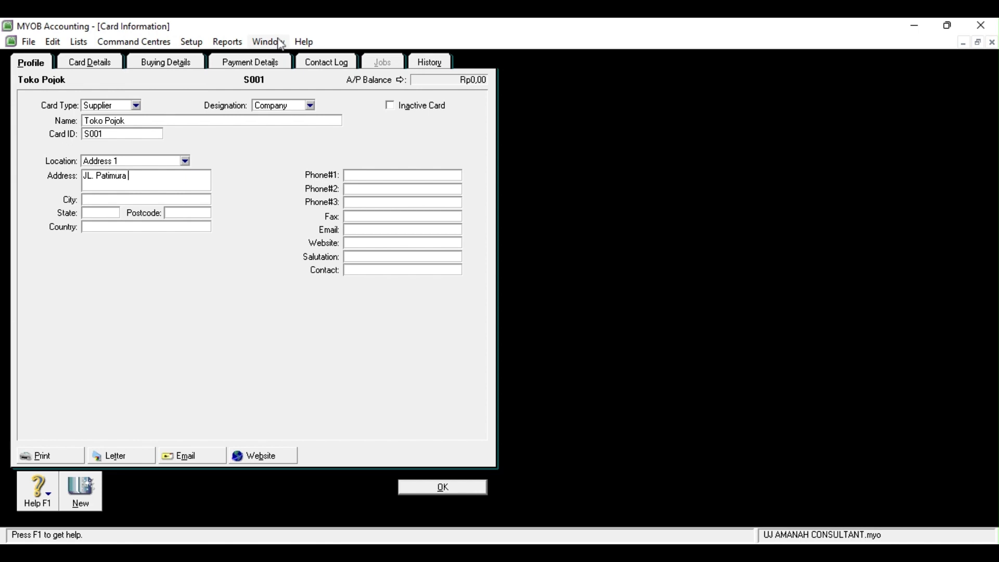
pyautogui.click(94, 225)
pyautogui.write('I')
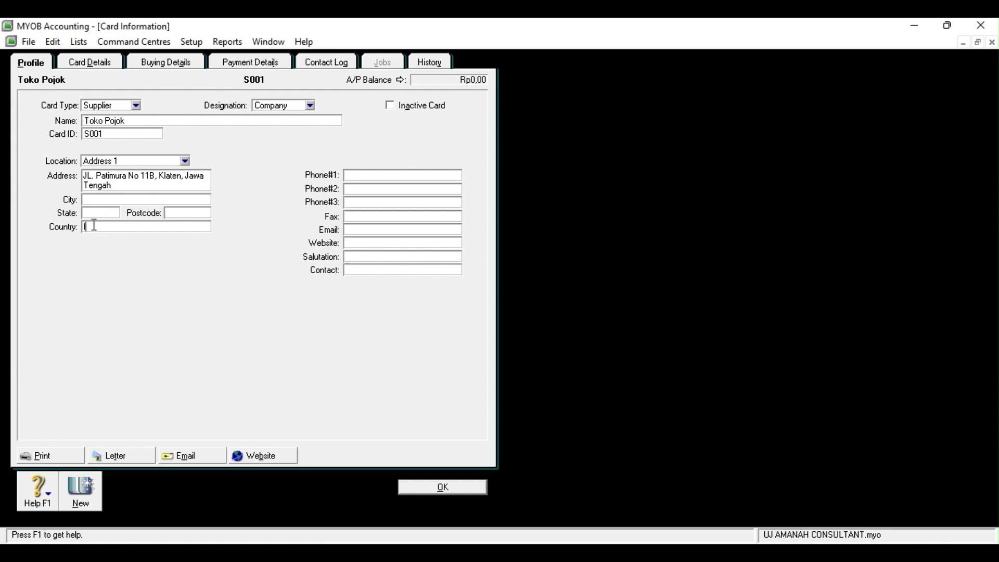
pyautogui.write('ndonesia')
pyautogui.click(377, 175)
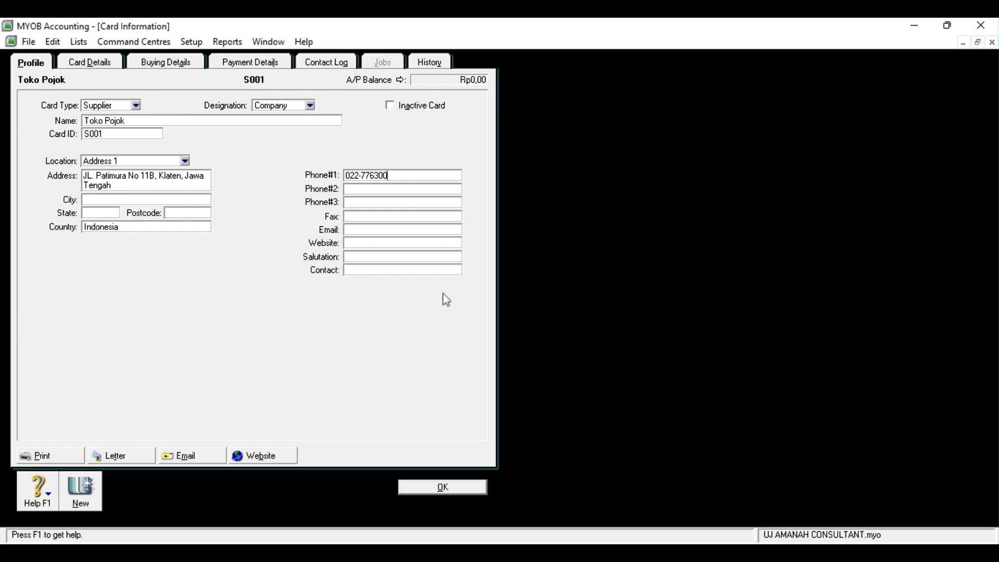
pyautogui.click(438, 489)
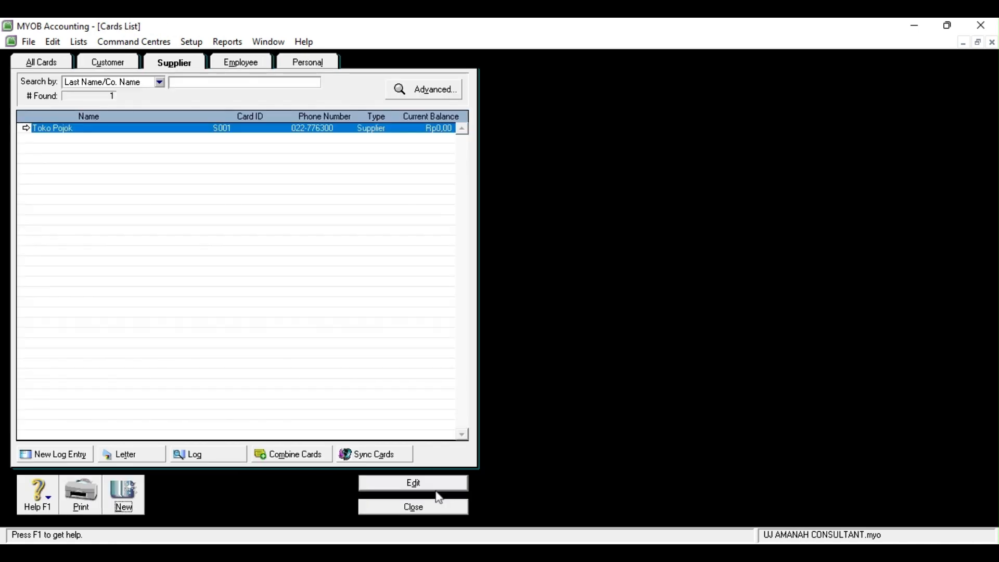
pyautogui.click(131, 497)
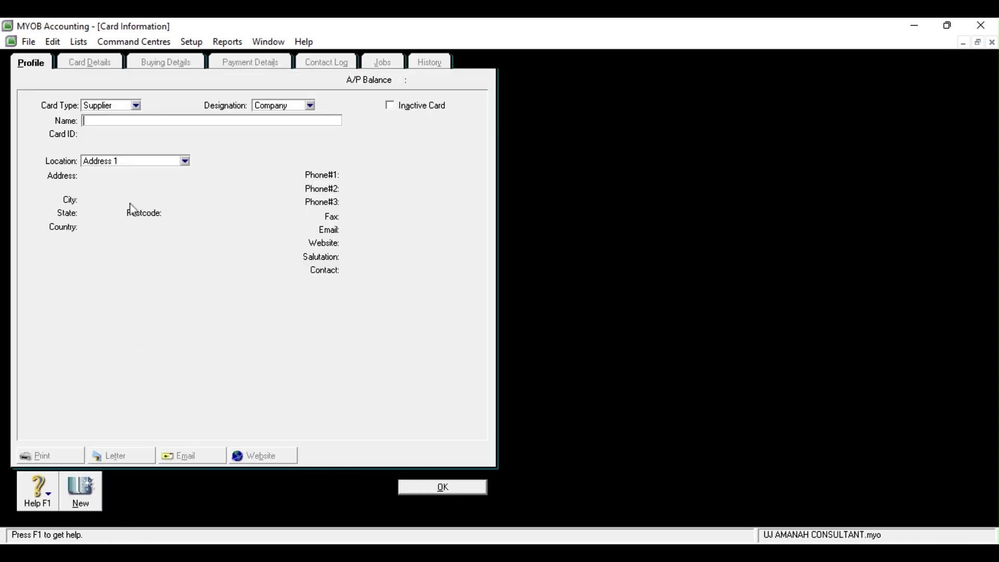
pyautogui.write('Toko Murah')
pyautogui.press('Tab')
pyautogui.press('BackSpace')
pyautogui.write('S002')
pyautogui.press('Tab')
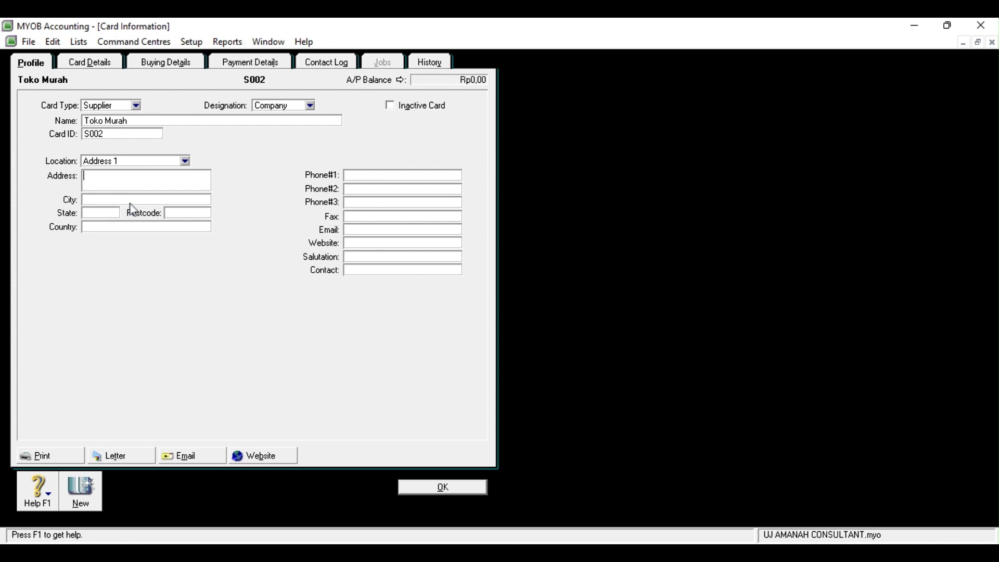
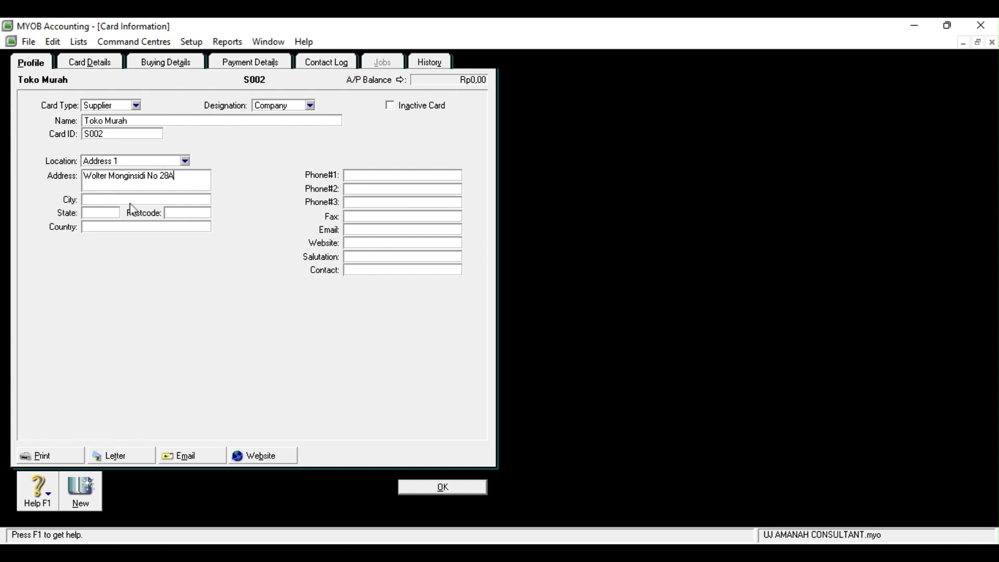
pyautogui.click(101, 200)
pyautogui.write('Jawa Tengah')
pyautogui.click(89, 227)
pyautogui.write('Indonesia')
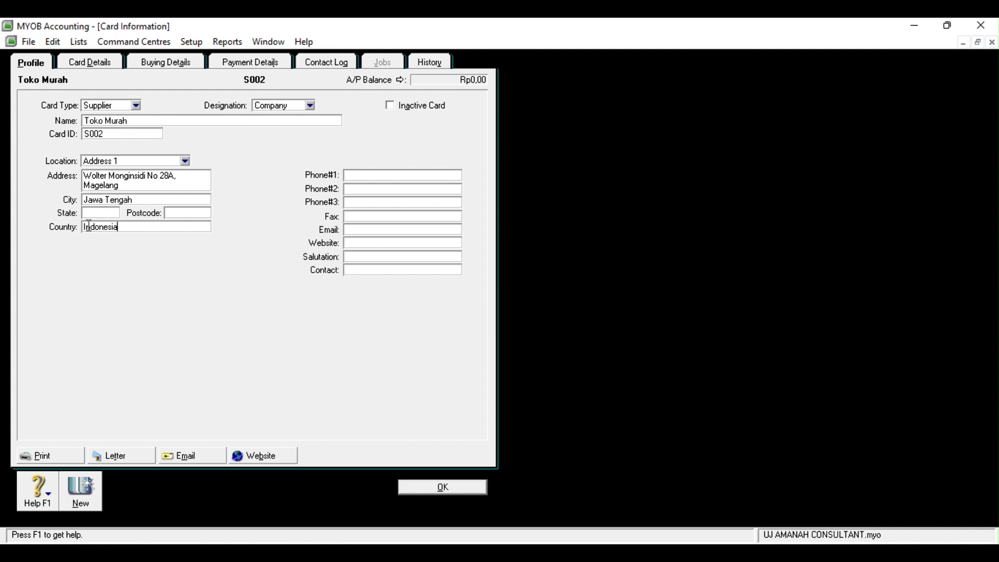
pyautogui.click(363, 176)
pyautogui.click(442, 488)
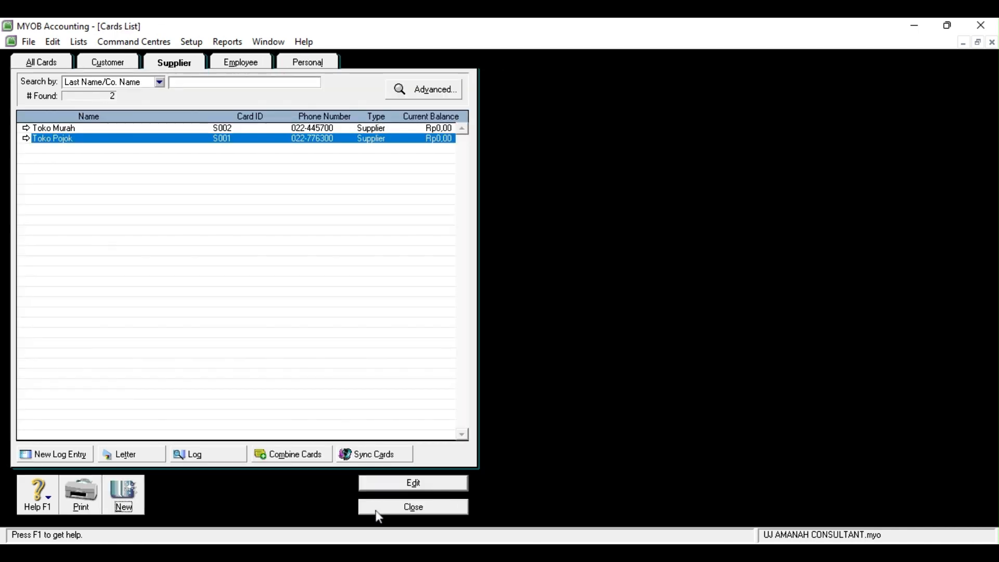
pyautogui.click(376, 508)
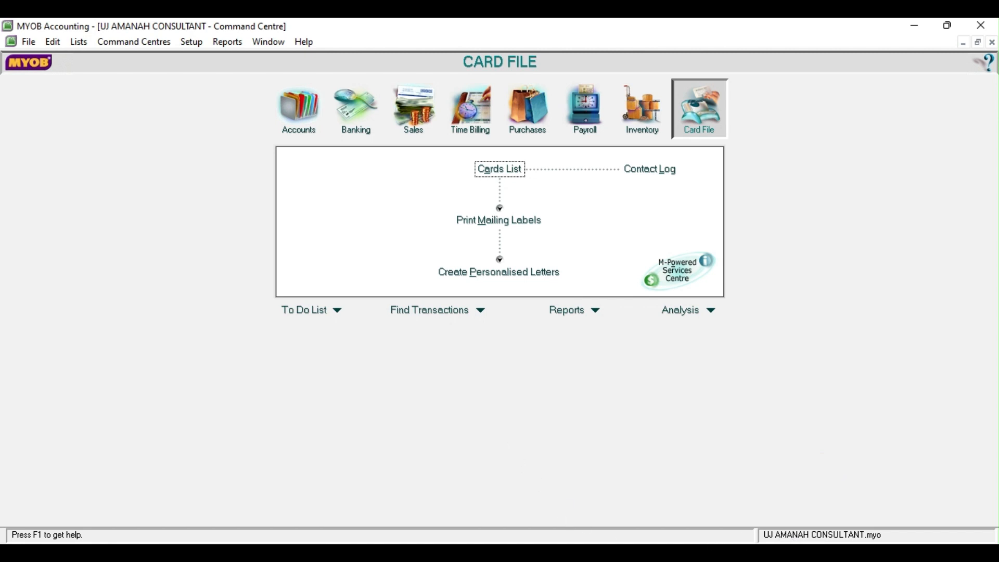
# Begin a historical sale for customer PT Barata from Customer Balances
pyautogui.click(614, 506)
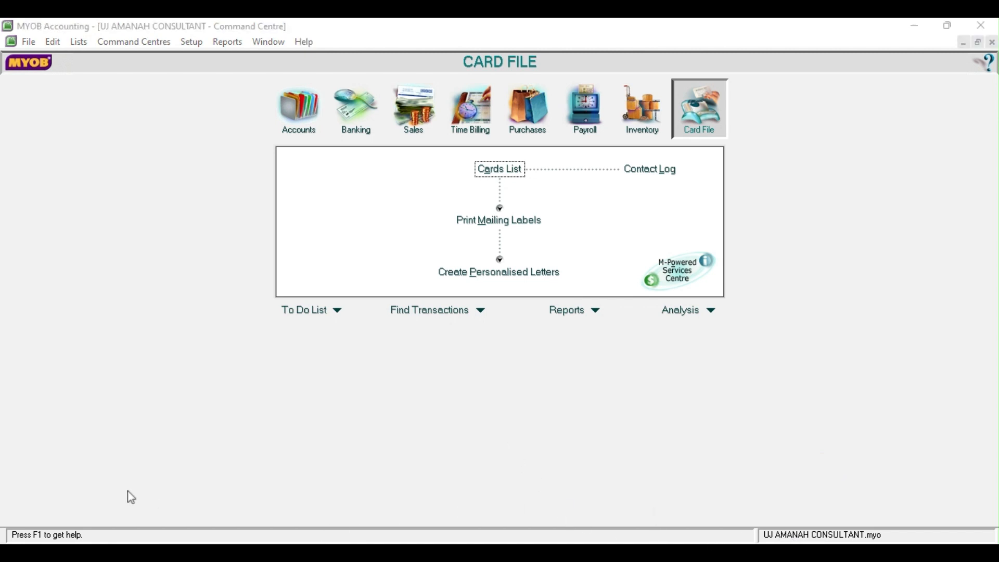
pyautogui.click(487, 261)
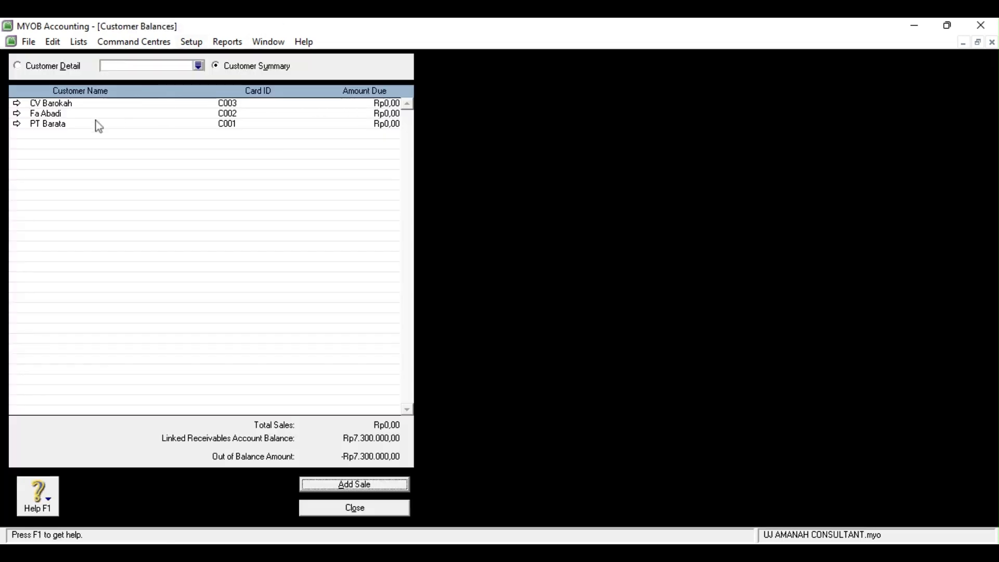
pyautogui.click(17, 124)
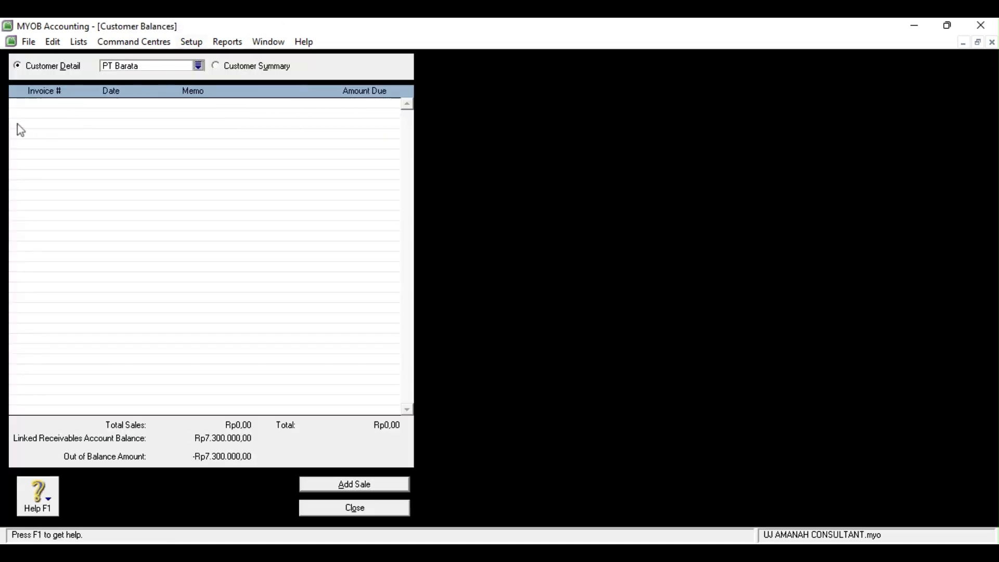
pyautogui.click(334, 487)
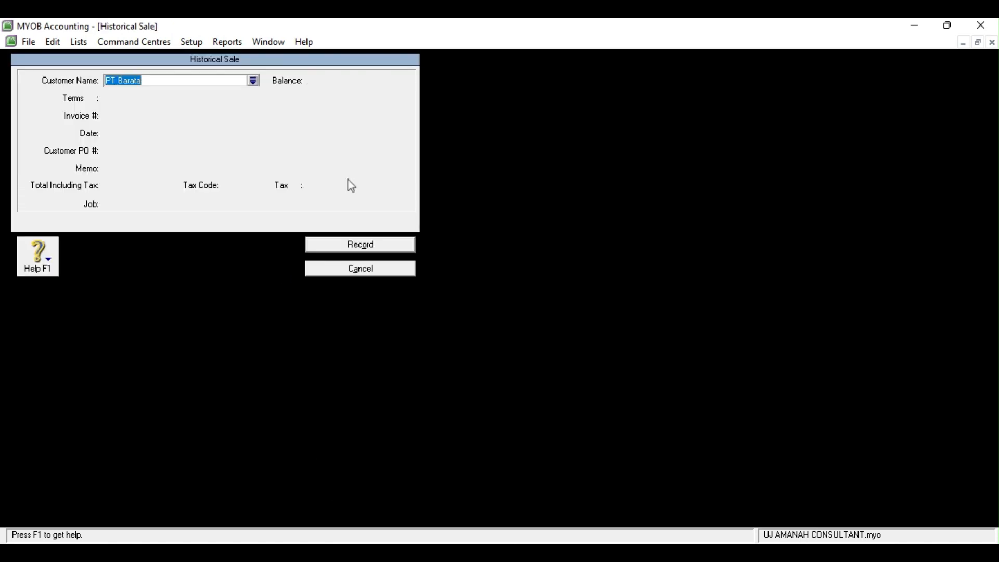
pyautogui.press('Tab')
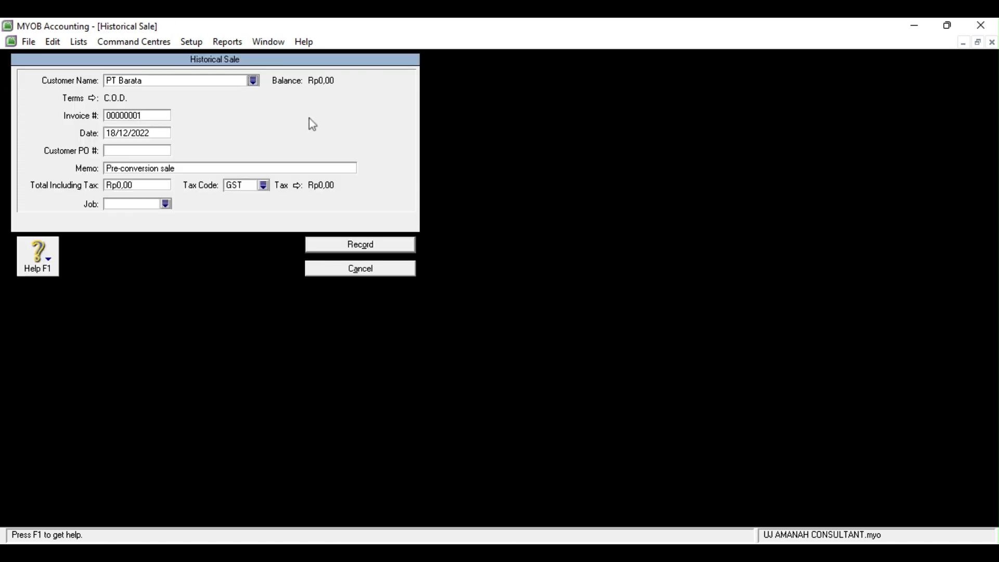
# Set Net 30 terms, date 25/04/2017 and memo 'Saldo Awal Piutang PT Barata'
pyautogui.click(93, 99)
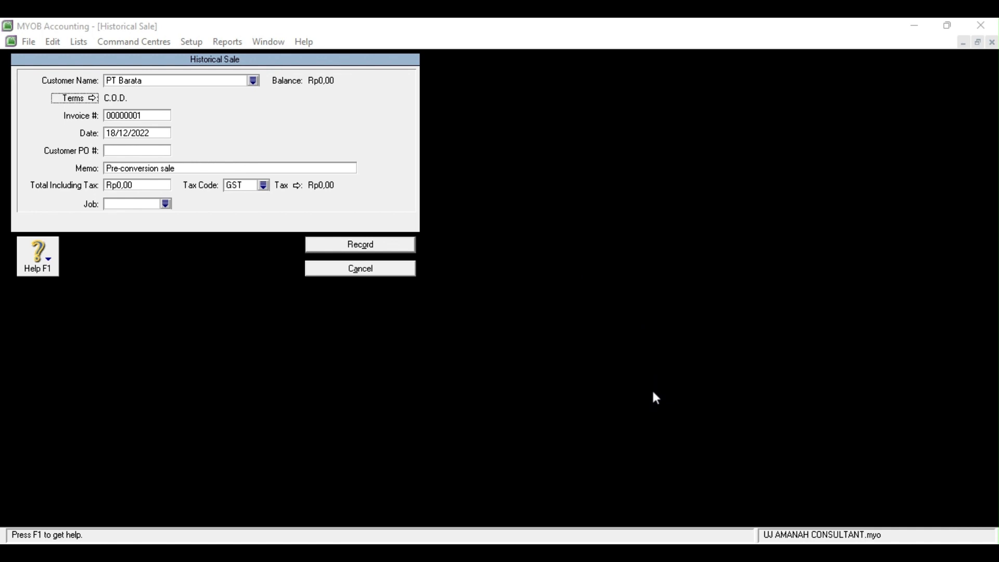
pyautogui.click(118, 138)
pyautogui.press('BackSpace')
pyautogui.write('25')
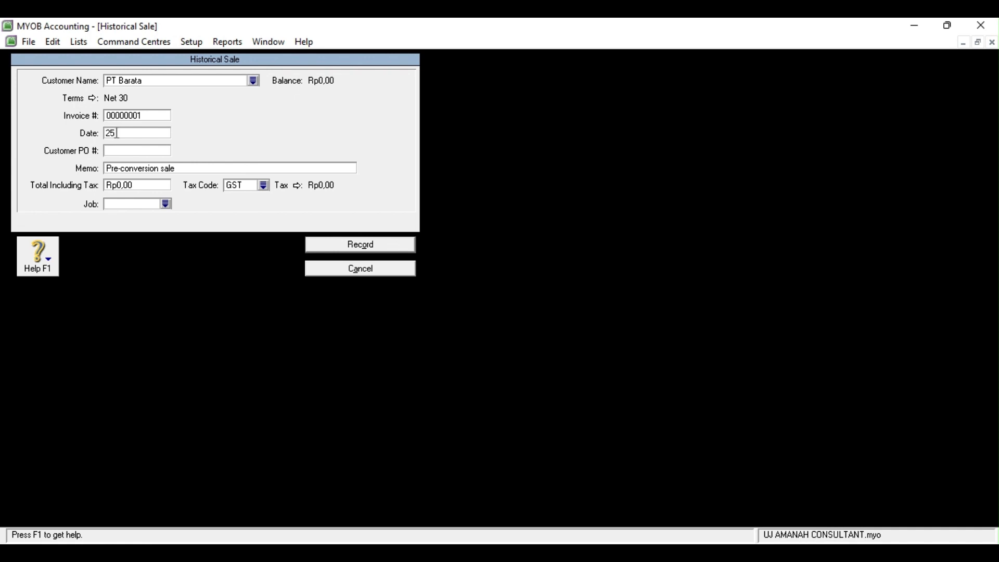
pyautogui.write('/4/2017')
pyautogui.press('Tab')
pyautogui.press('Tab')
pyautogui.press('BackSpace')
pyautogui.write('S')
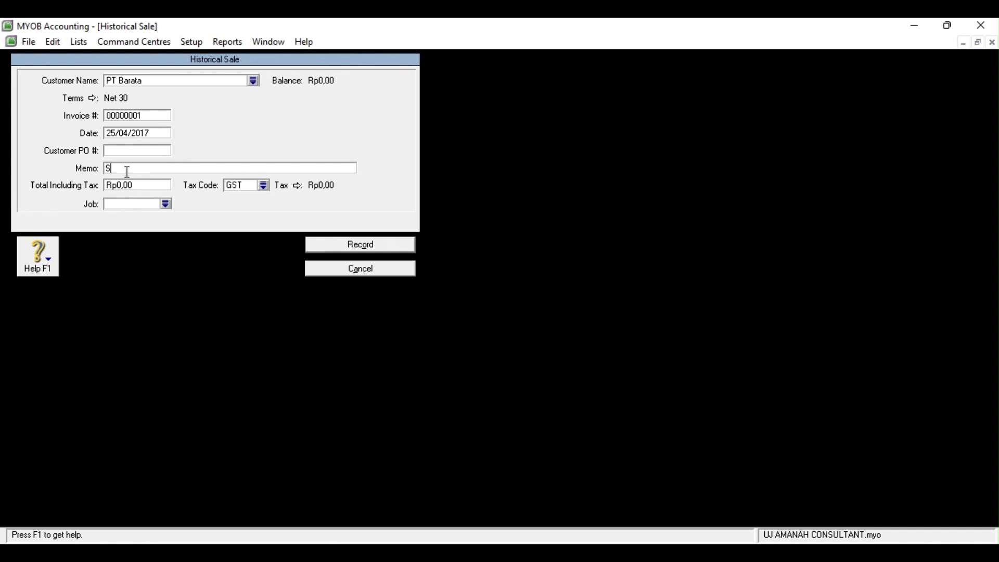
pyautogui.write('aldo Awal Piutang PT Barata')
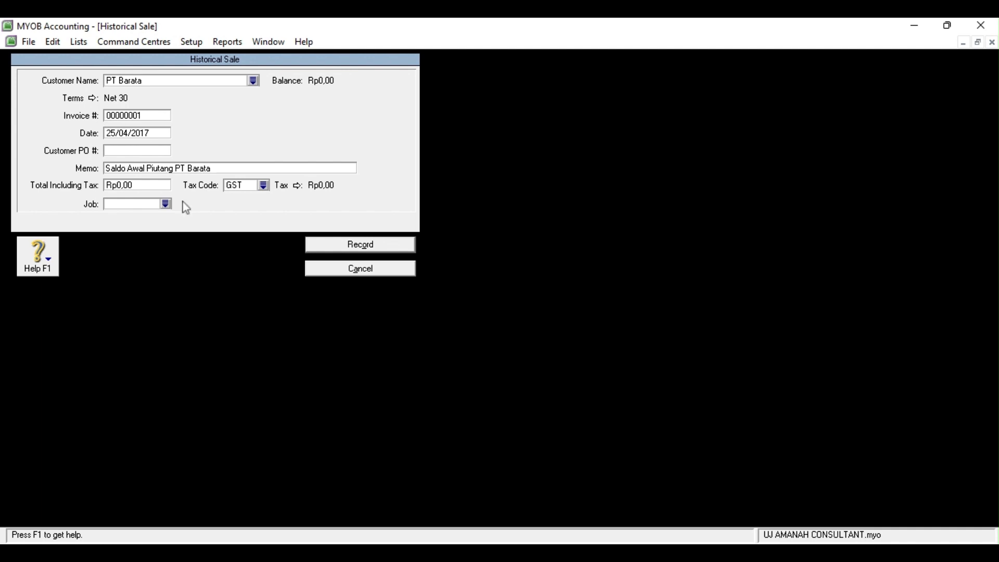
# Enter a Rp3.200.000 total with tax code N-T and record the sale
pyautogui.click(146, 186)
pyautogui.press('BackSpace')
pyautogui.write('3200000')
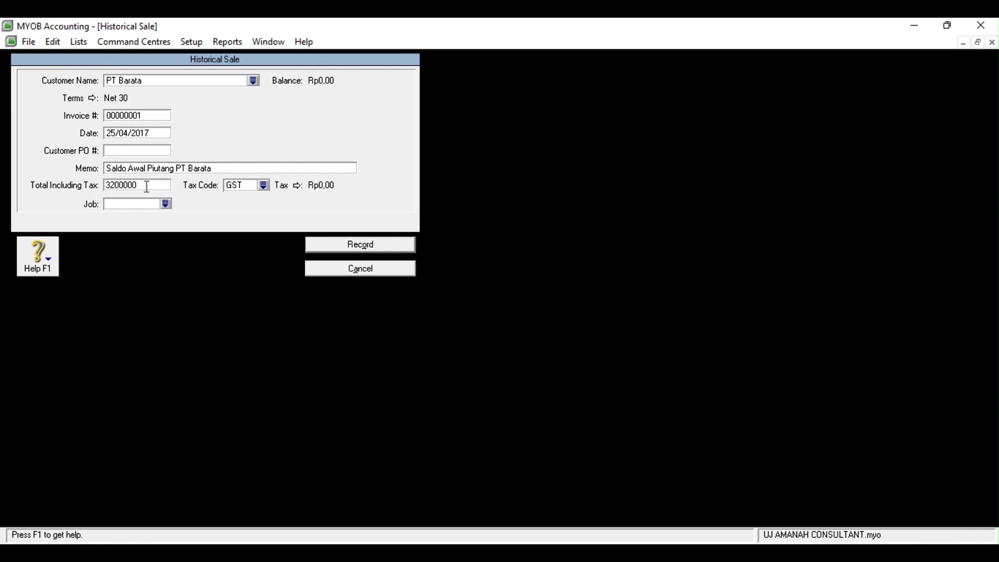
pyautogui.press('Tab')
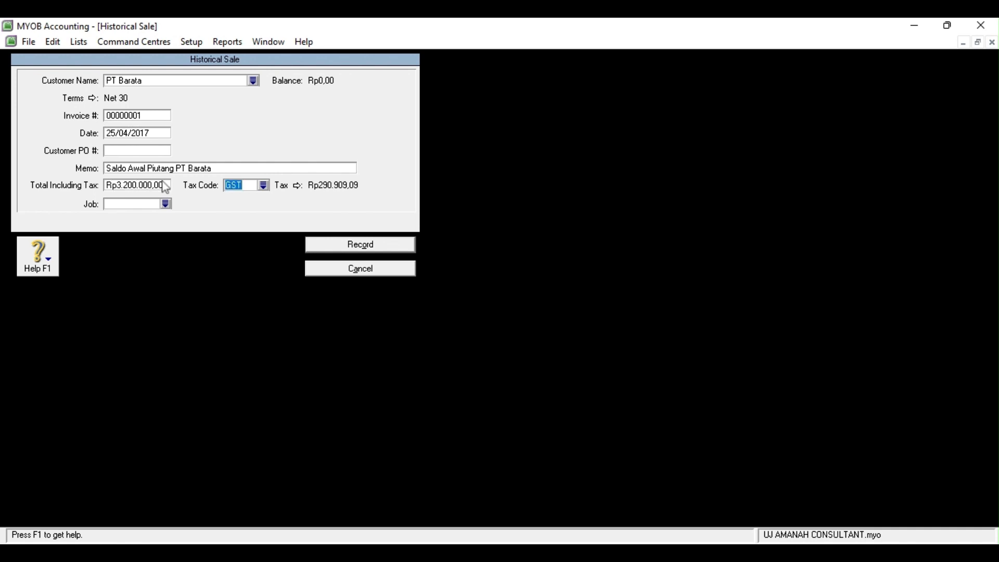
pyautogui.click(264, 188)
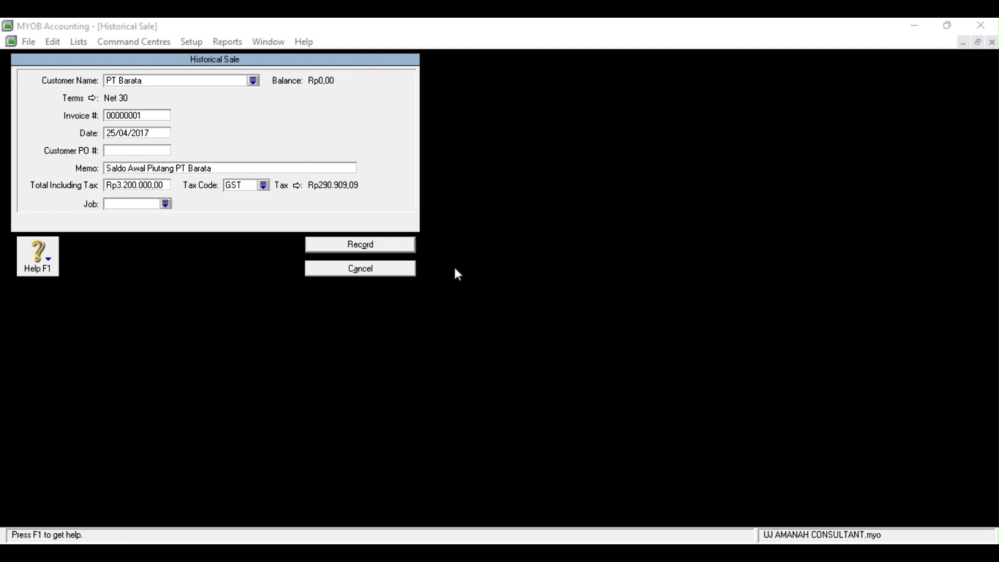
pyautogui.click(578, 384)
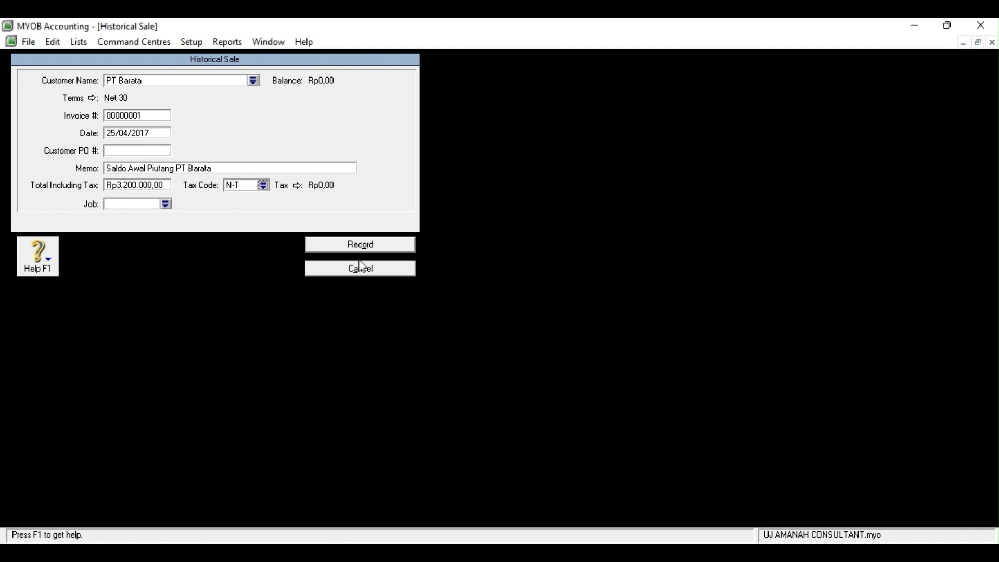
pyautogui.click(359, 244)
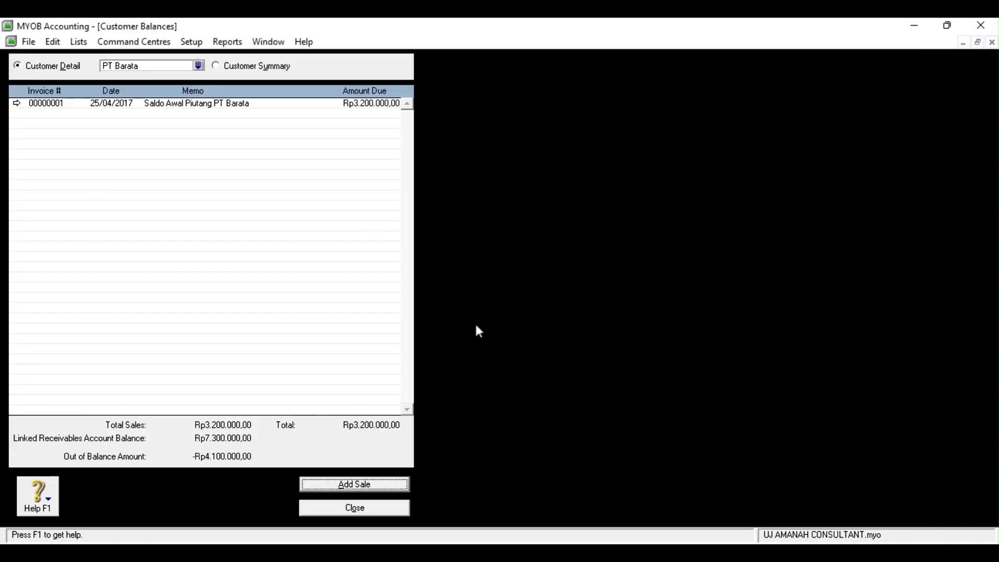
# Begin a historical sale for Fa Abadi with Net 30 terms
pyautogui.click(198, 65)
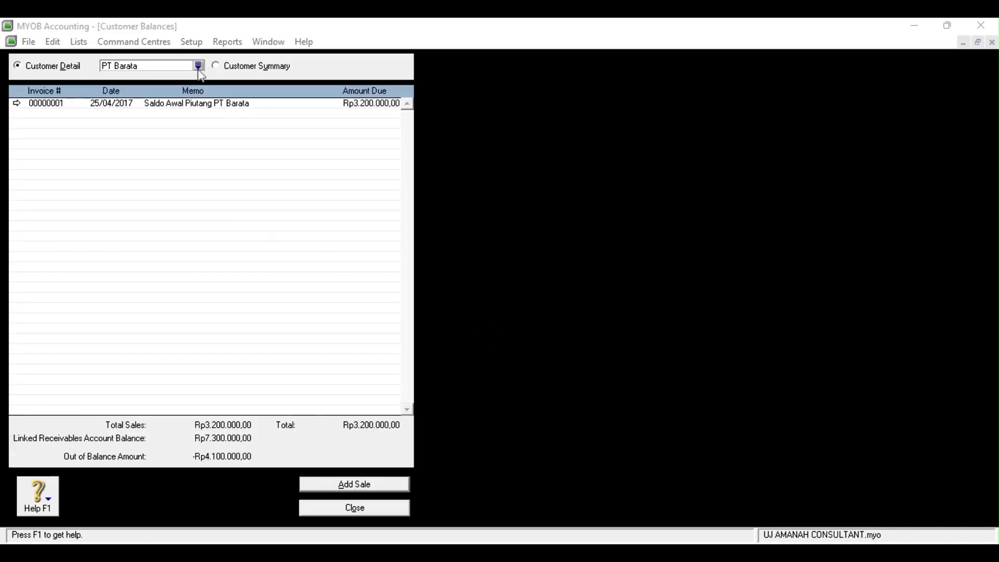
pyautogui.click(604, 373)
pyautogui.click(307, 482)
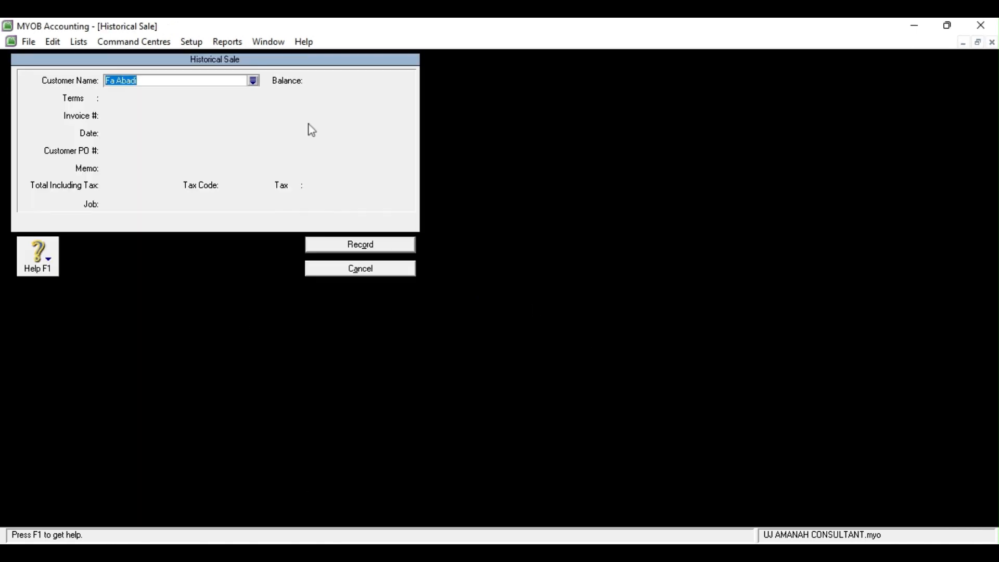
pyautogui.click(98, 99)
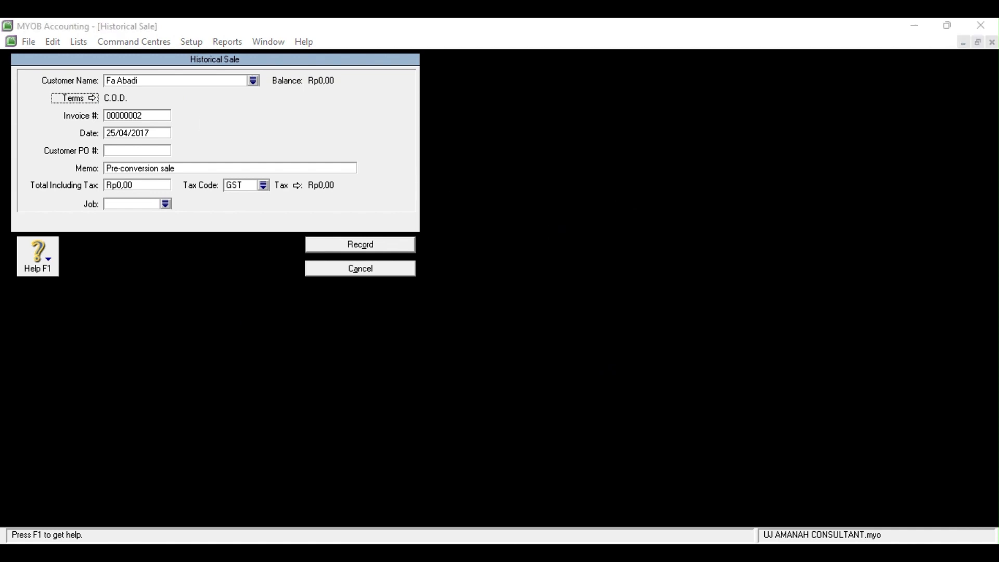
pyautogui.click(657, 386)
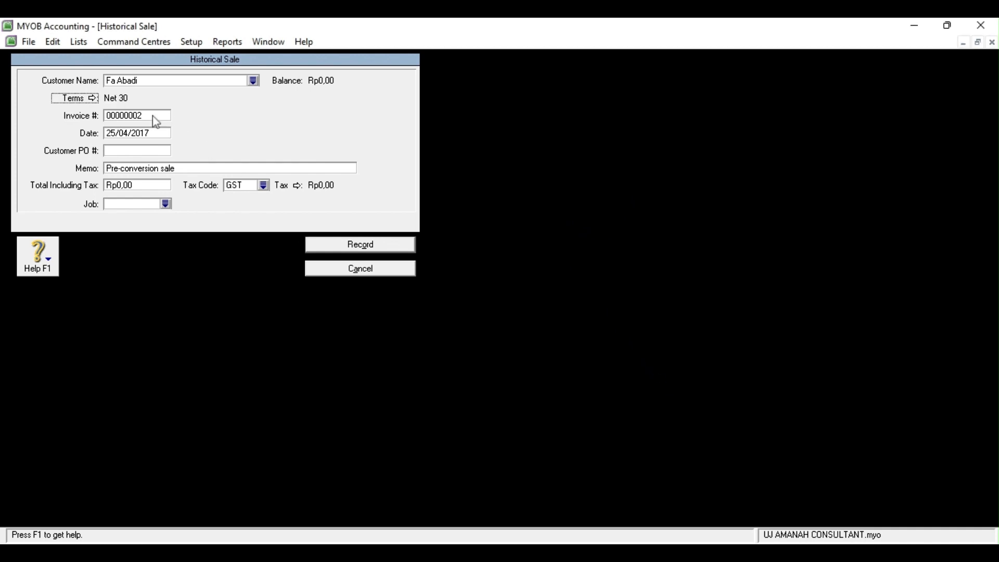
# Change the sale date's day to 28 and set memo 'Saldo Awal Pliutang Fa Abadi'
pyautogui.click(117, 133)
pyautogui.click(118, 133)
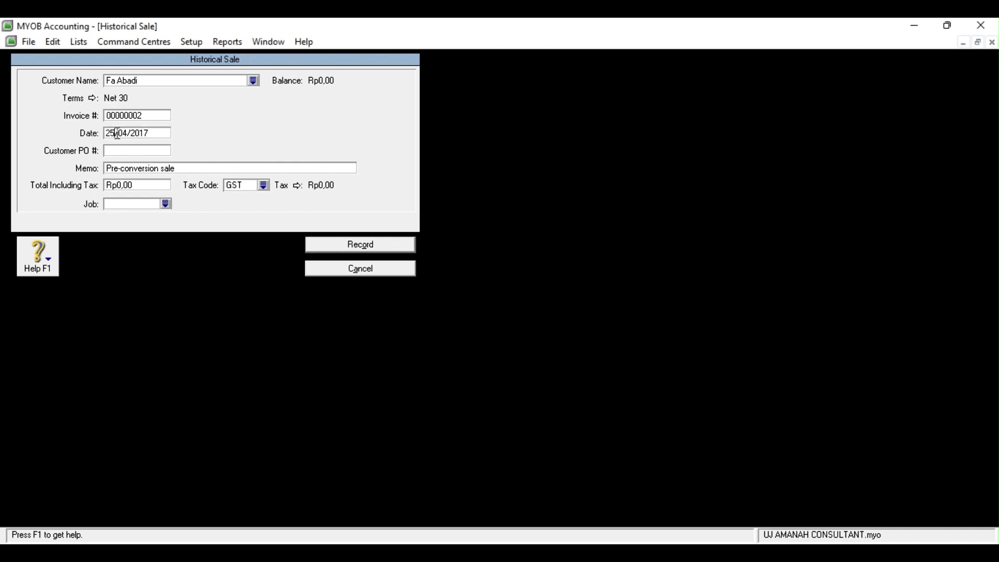
pyautogui.press('BackSpace')
pyautogui.write('8')
pyautogui.click(140, 169)
pyautogui.press('BackSpace')
pyautogui.write('Saldo Awal')
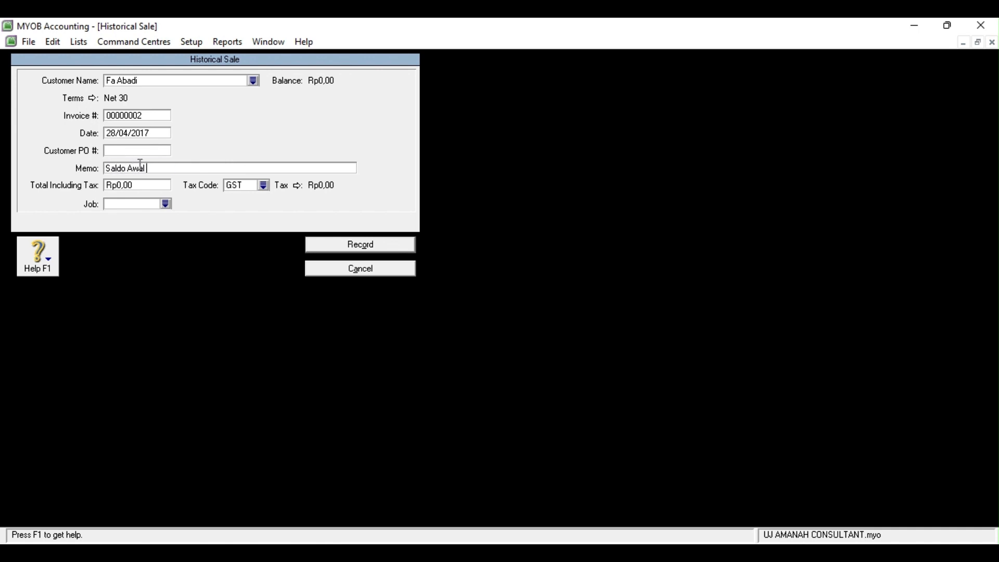
pyautogui.write(' Pliutang Fa Abadi')
# Record a Rp2.500.000 total with tax code N-T, then show CV Barokah's balance
pyautogui.click(139, 183)
pyautogui.write('2500000')
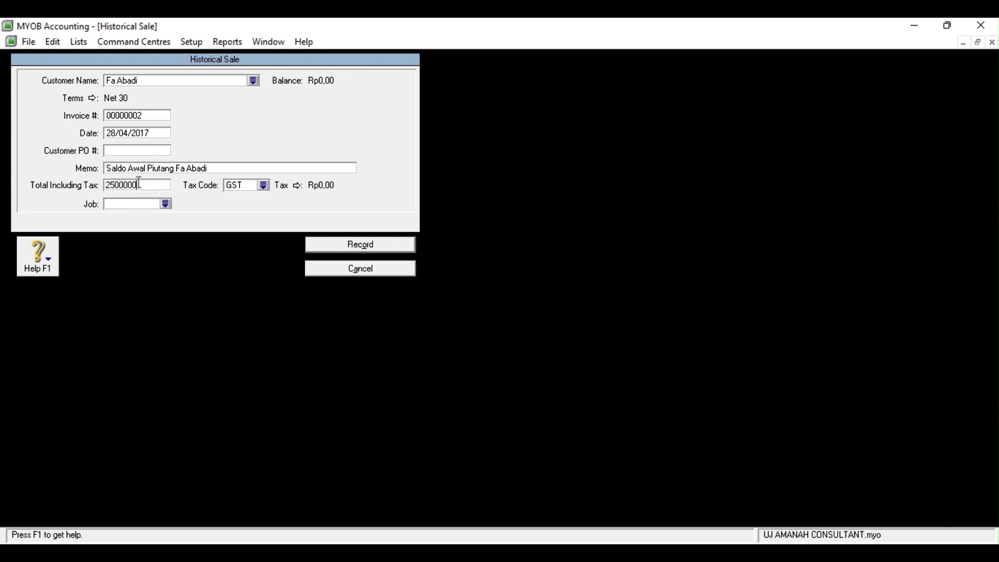
pyautogui.press('Tab')
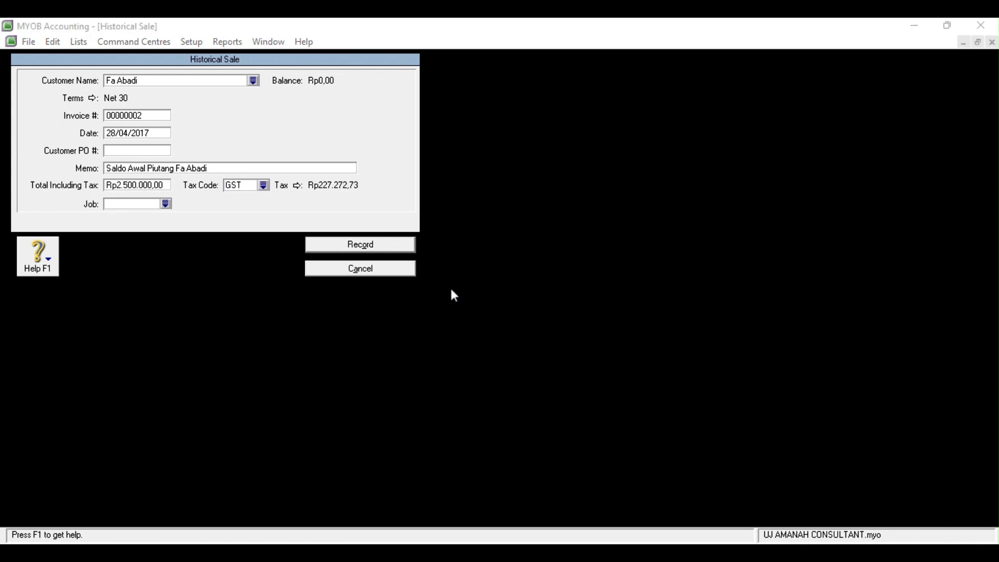
pyautogui.click(562, 379)
pyautogui.click(366, 241)
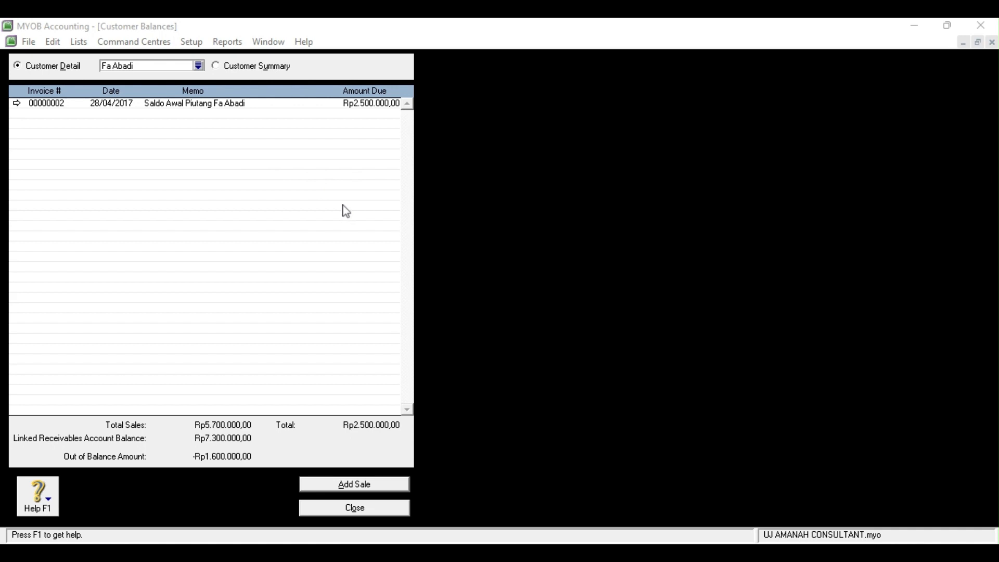
pyautogui.click(327, 484)
# Start CV Barokah's opening sale with Net 30 terms, date 22/04/2017 and memo 'Saldo Awal Piutang CV Barokah'
pyautogui.press('Tab')
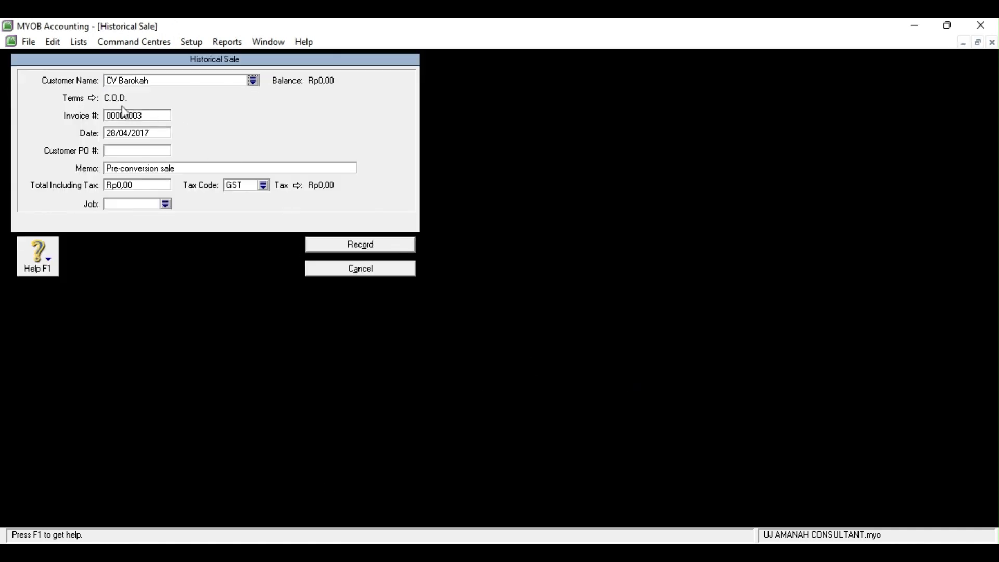
pyautogui.click(93, 98)
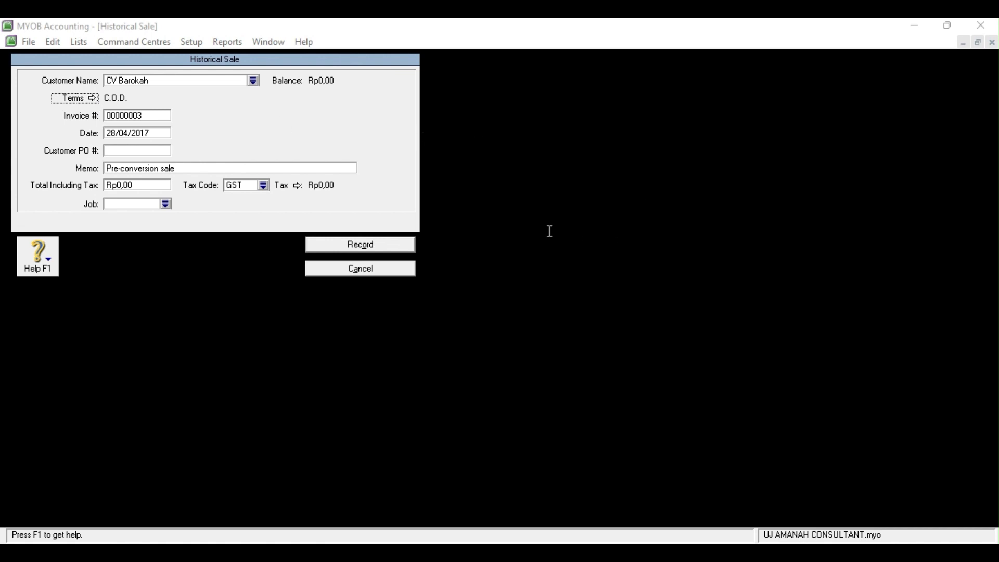
pyautogui.click(655, 389)
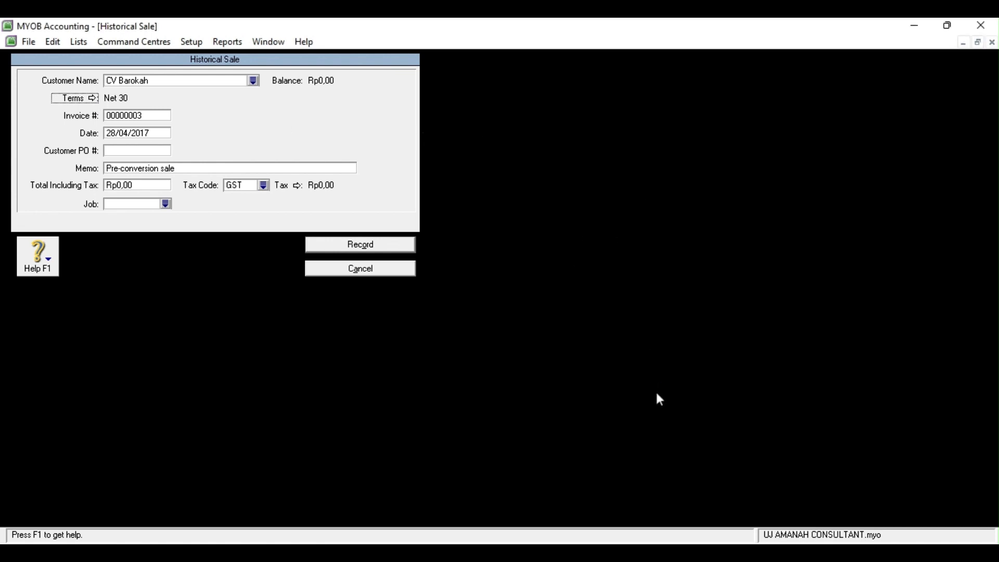
pyautogui.click(115, 133)
pyautogui.press('BackSpace')
pyautogui.write('2')
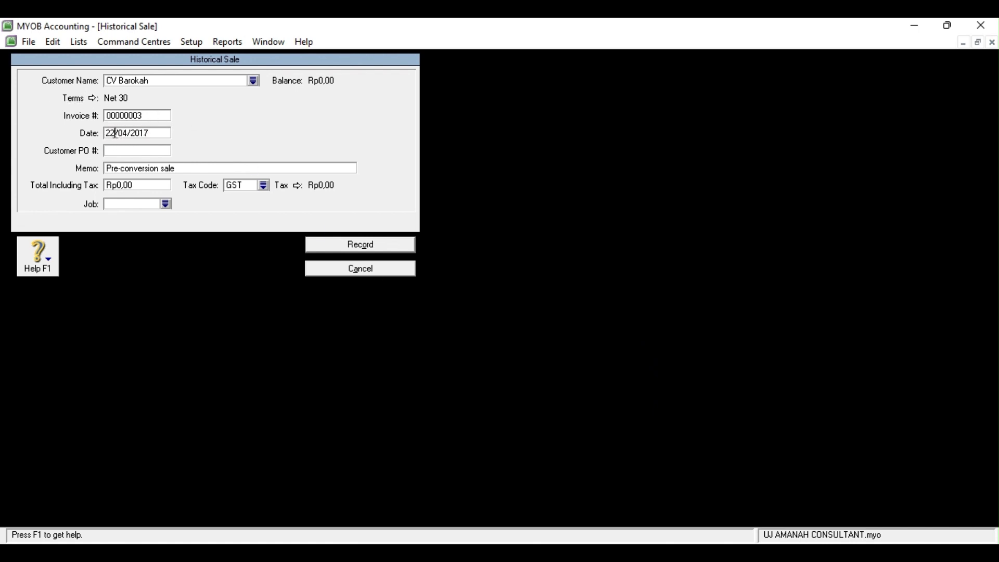
pyautogui.press('BackSpace')
pyautogui.write('Saldo Aw')
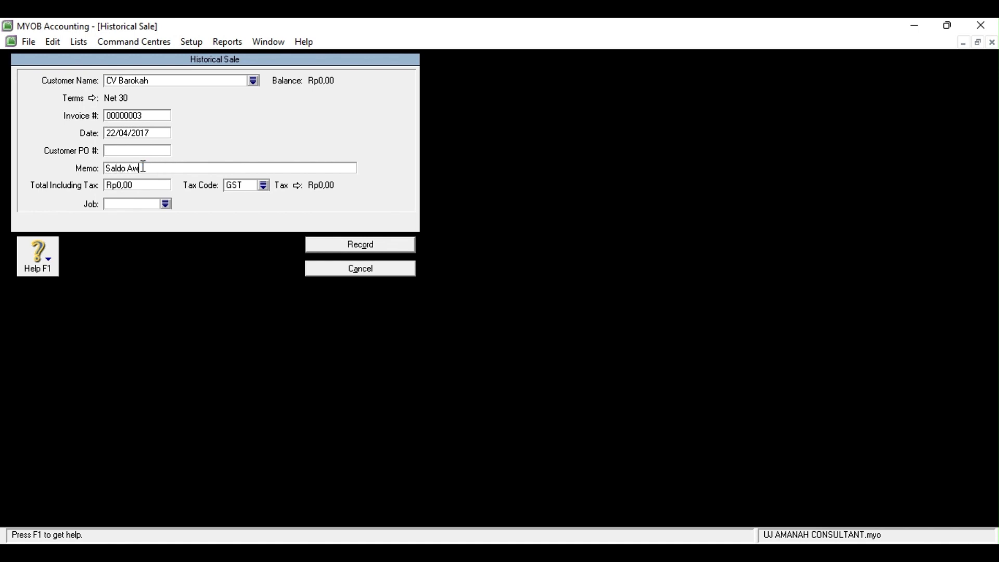
pyautogui.write('al Piutang CV Barokah')
# Enter the Rp1.600.000 total with tax code N-T and record the sale
pyautogui.click(131, 183)
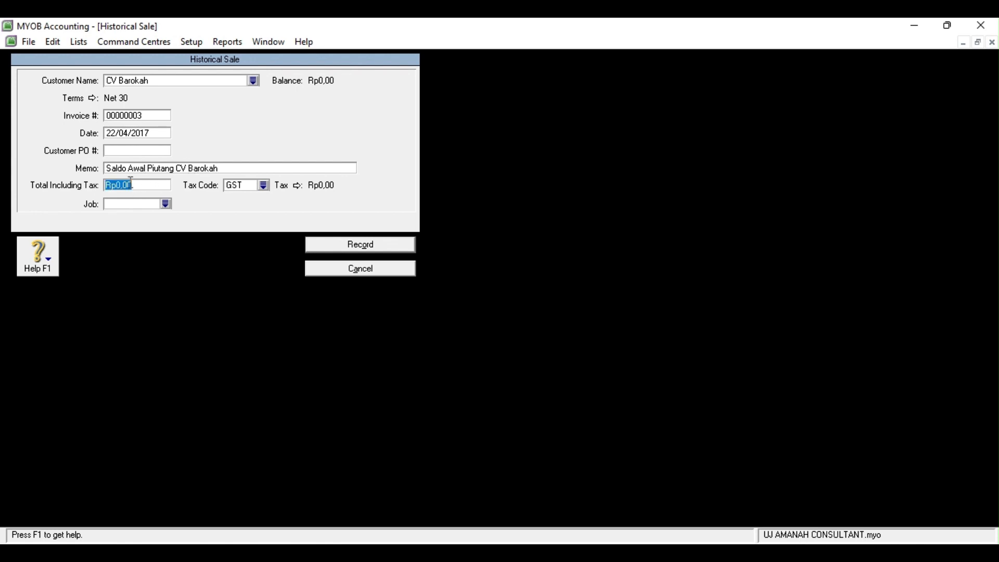
pyautogui.write('1600000')
pyautogui.press('Tab')
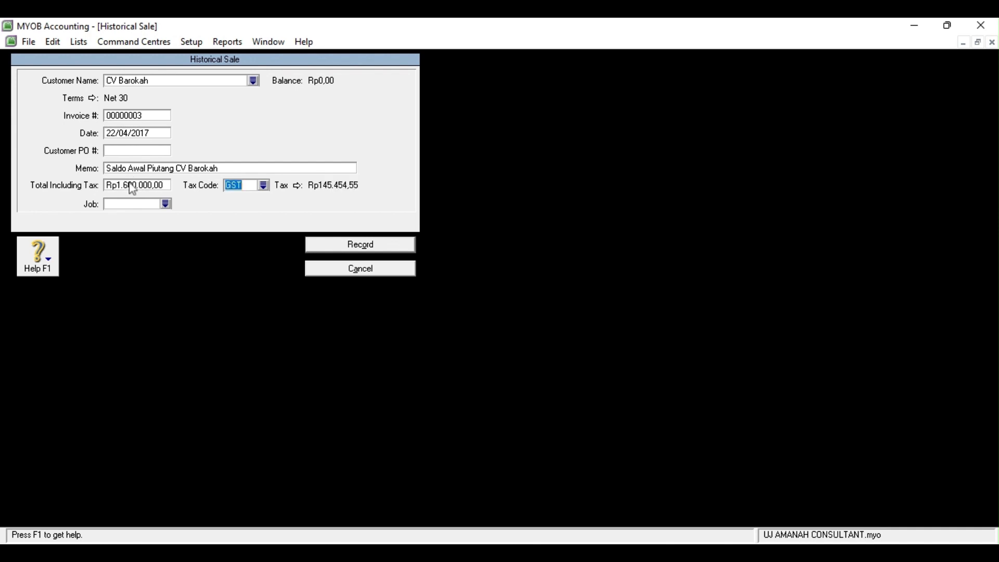
pyautogui.click(265, 186)
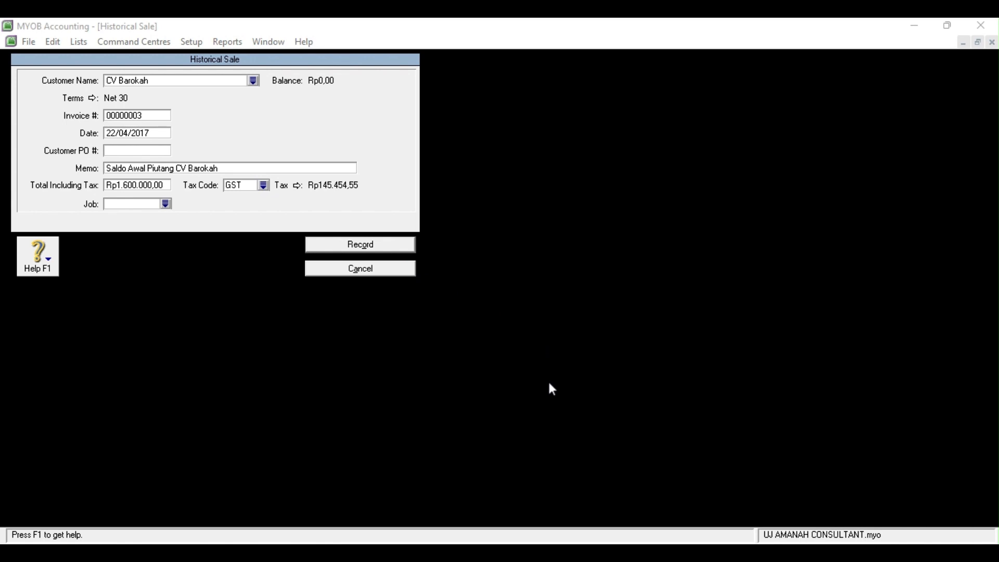
pyautogui.click(374, 250)
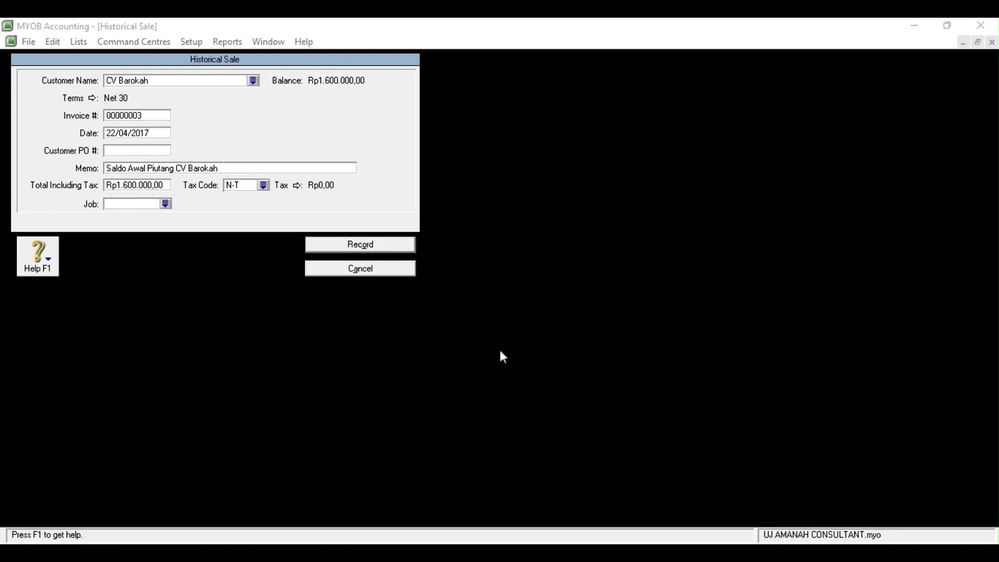
pyautogui.press('Escape')
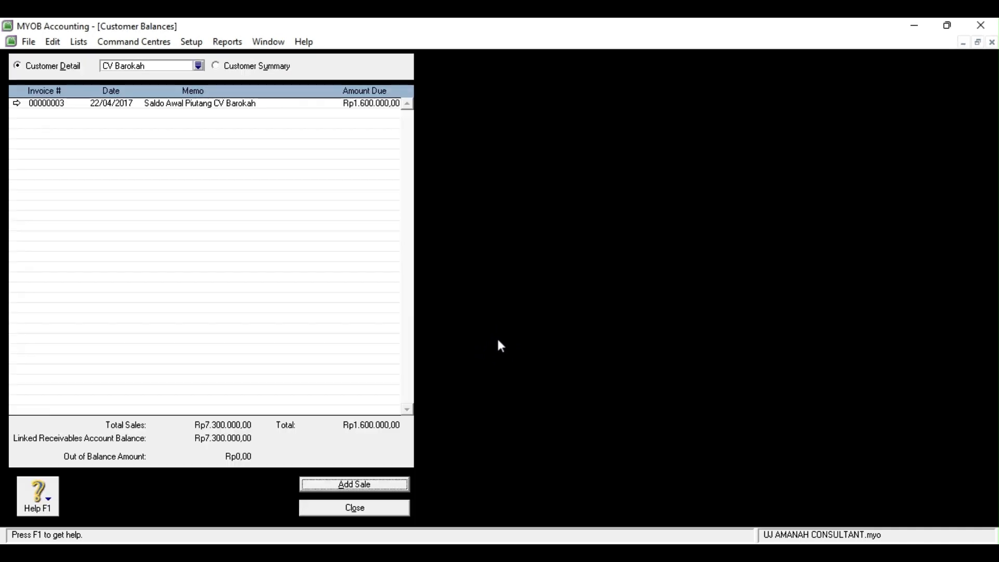
# Move to Supplier Balances and begin a historical purchase for Toko Pojok
pyautogui.click(323, 514)
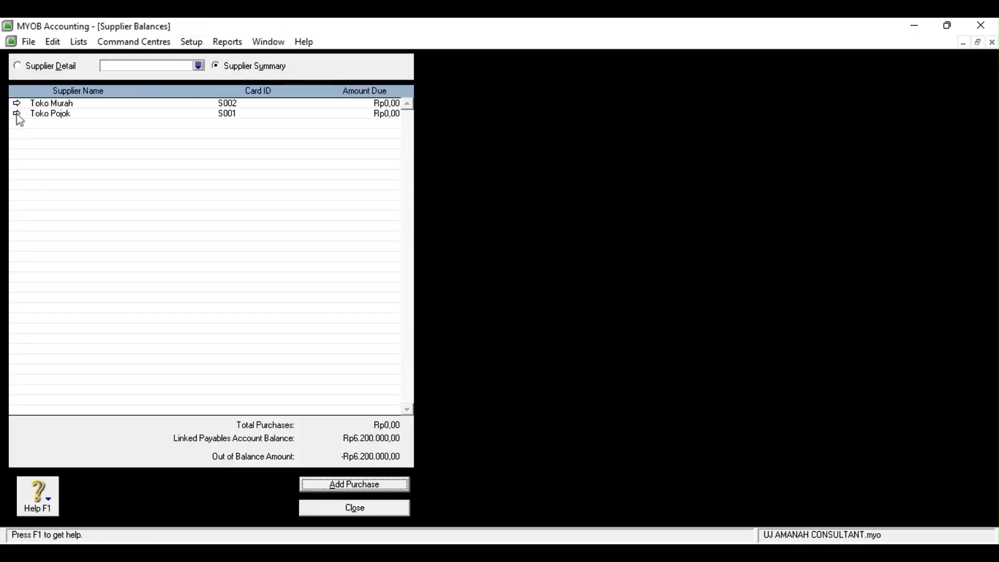
pyautogui.click(17, 114)
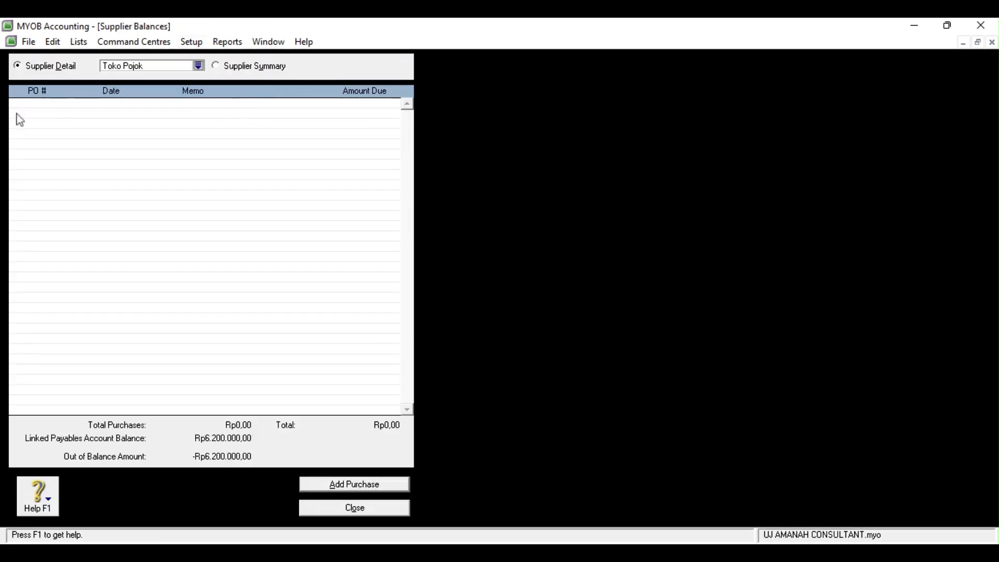
pyautogui.click(340, 485)
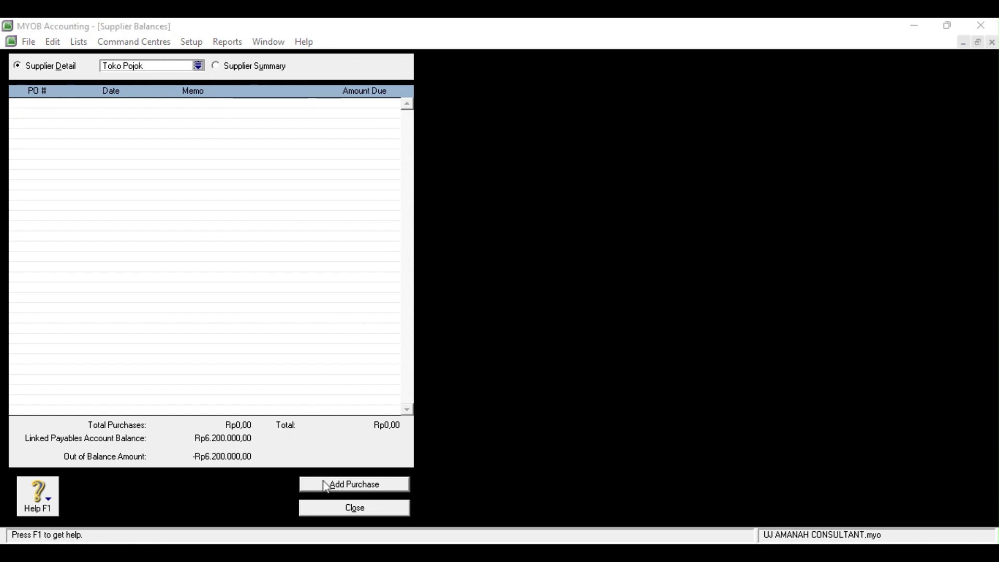
pyautogui.click(336, 489)
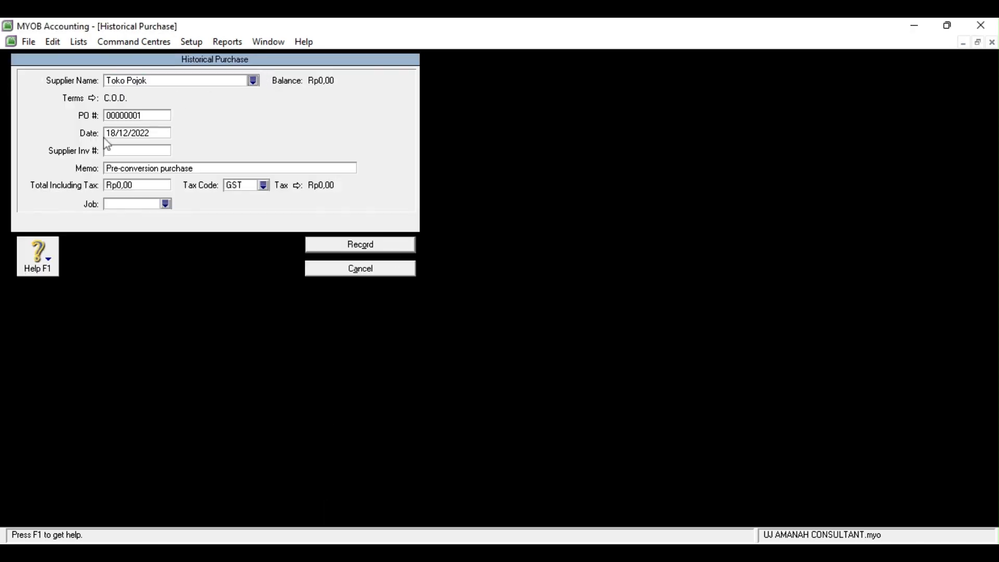
# Set Net 30 terms, date 27/04/2017 and memo 'Saldo Awal Utang Toko Pojok' on the purchase
pyautogui.click(93, 99)
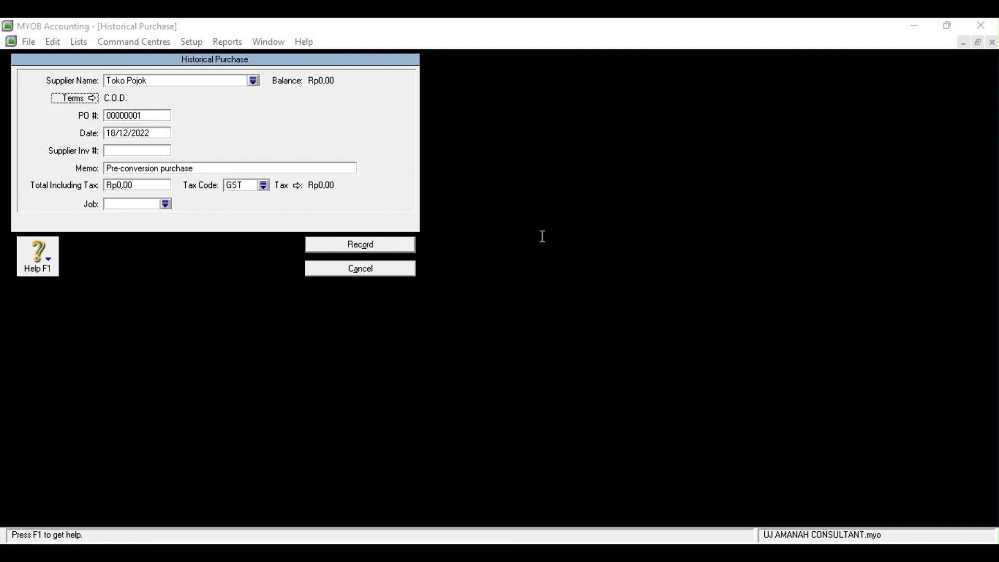
pyautogui.click(680, 409)
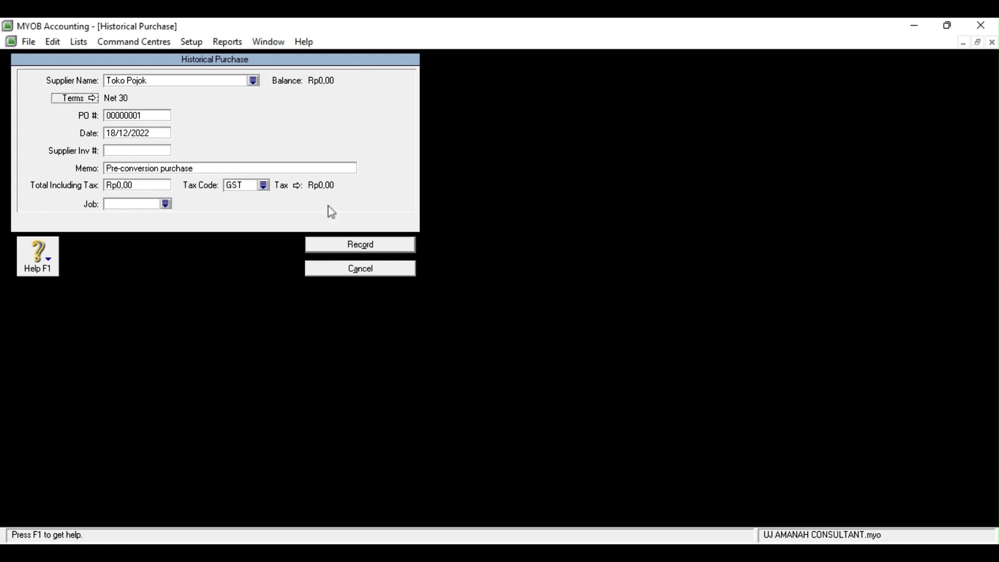
pyautogui.doubleClick(117, 133)
pyautogui.press('BackSpace')
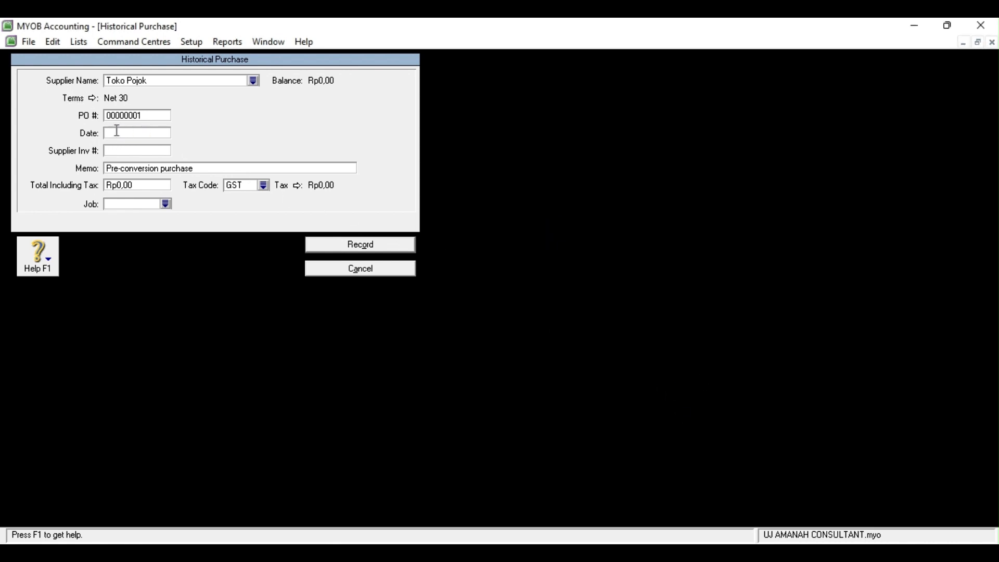
pyautogui.write('27/04/2017')
pyautogui.click(125, 166)
pyautogui.press('BackSpace')
pyautogui.write('Saldo A')
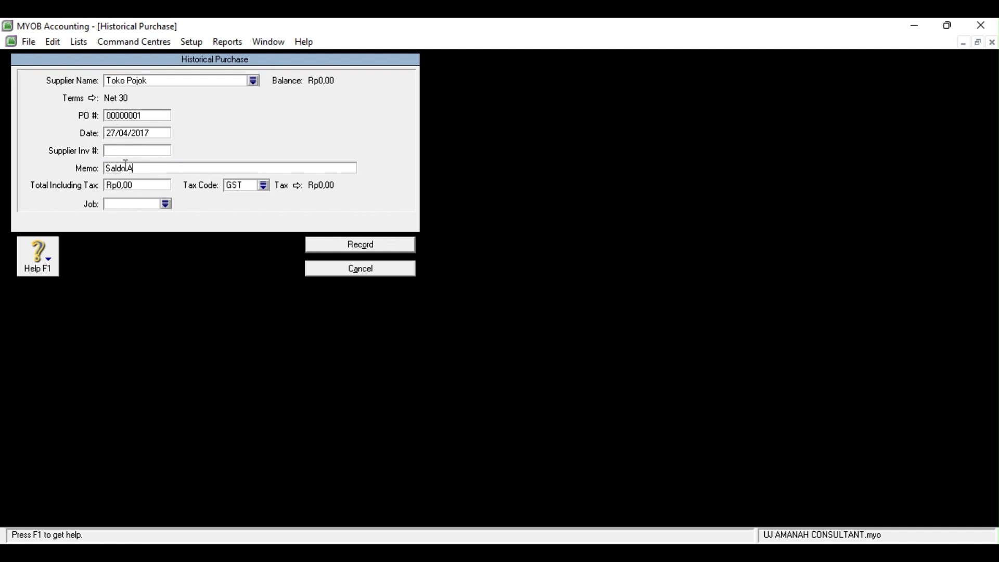
pyautogui.write('wal Utang Toko Pojok')
# Enter the Rp2.800.000 total with tax code N-T and record the purchase
pyautogui.click(128, 186)
pyautogui.write('2800000')
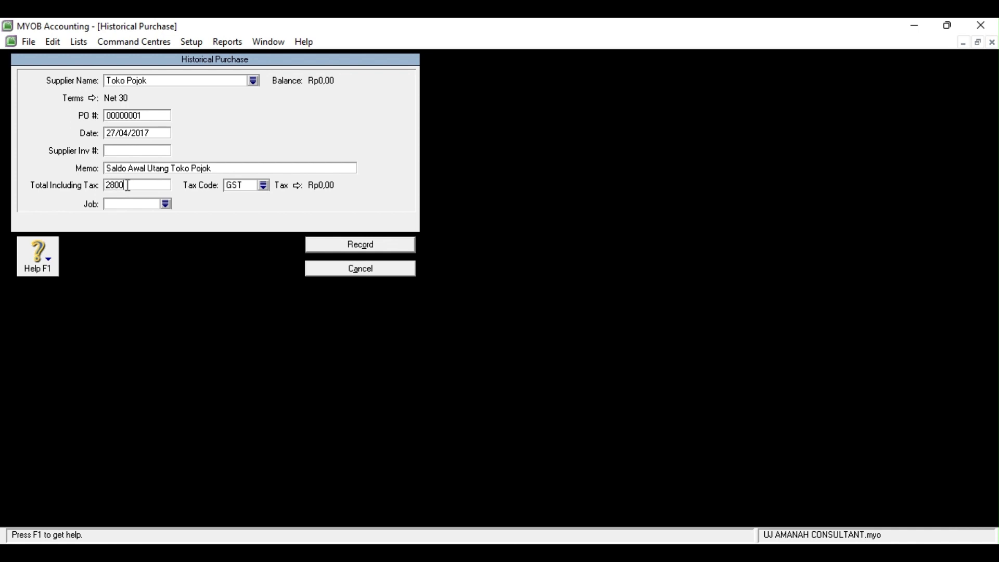
pyautogui.press('Tab')
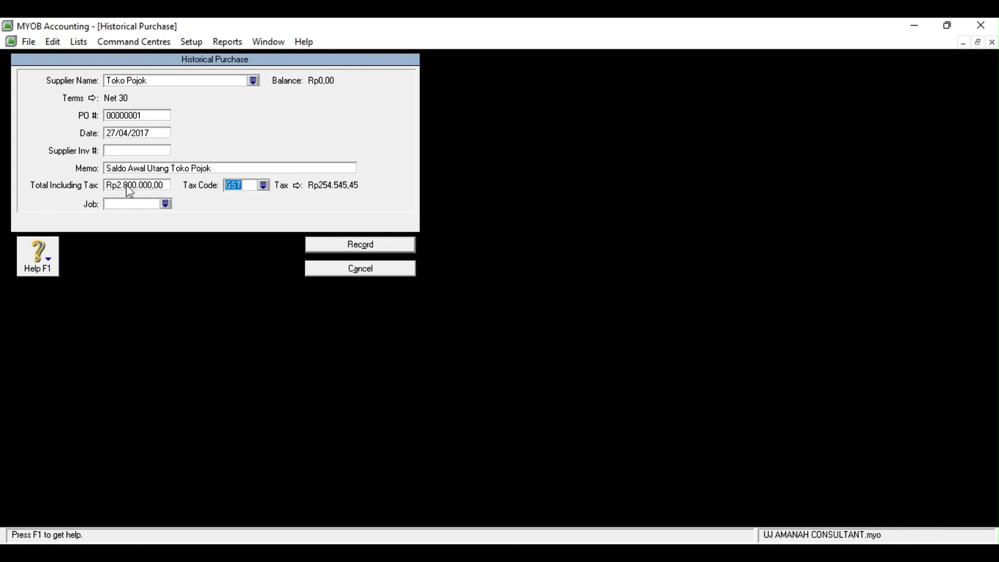
pyautogui.click(263, 187)
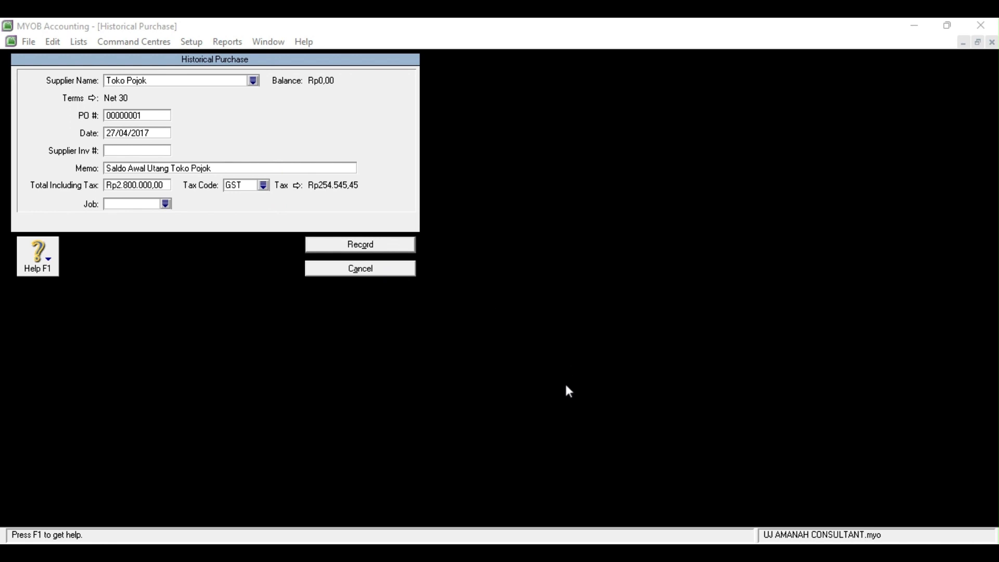
pyautogui.click(375, 245)
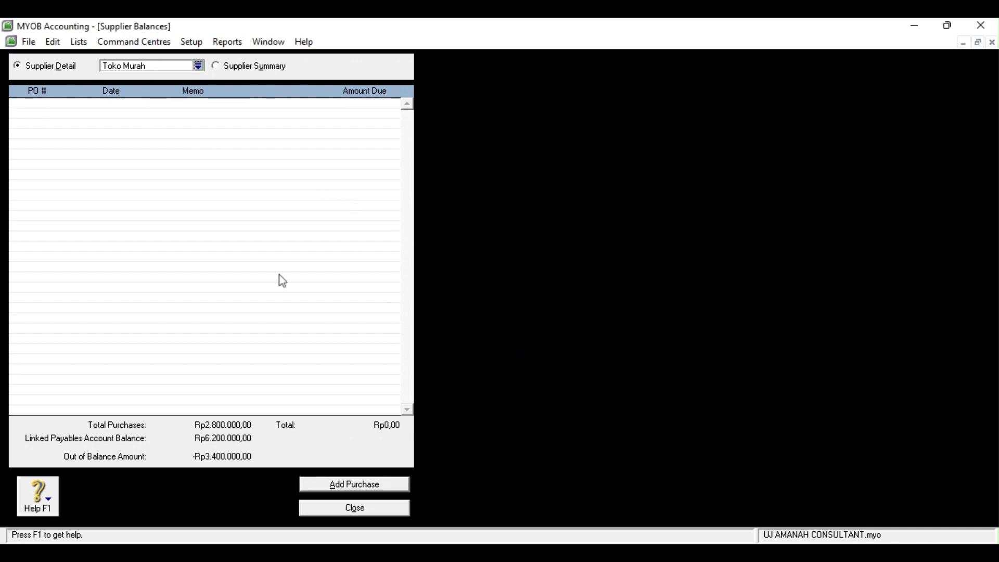
# Start Toko Murah's opening purchase with Net 30 terms, date 29/04/2017, memo 'Saldo Awal Utang Toko Murah'
pyautogui.click(328, 486)
pyautogui.press('Tab')
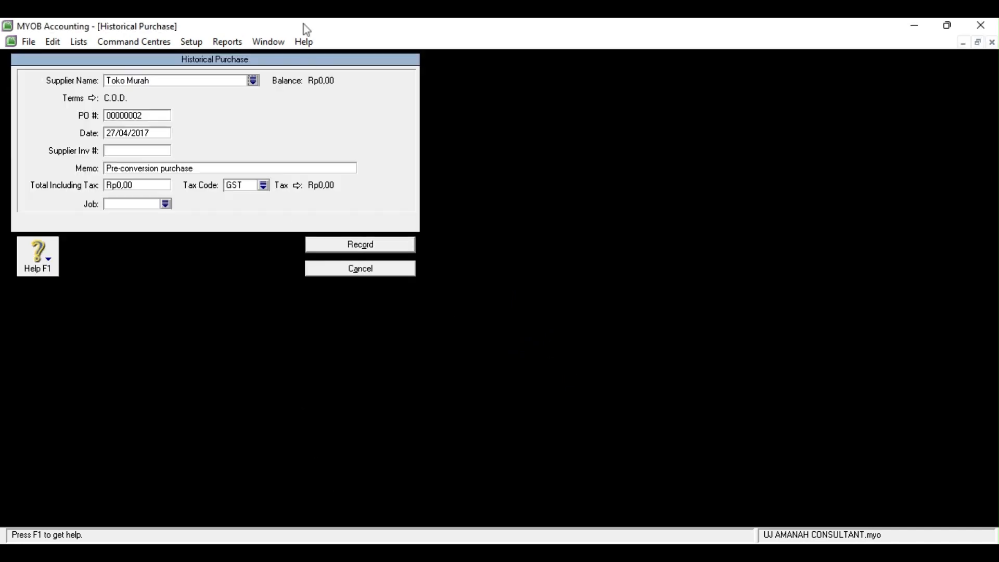
pyautogui.click(94, 98)
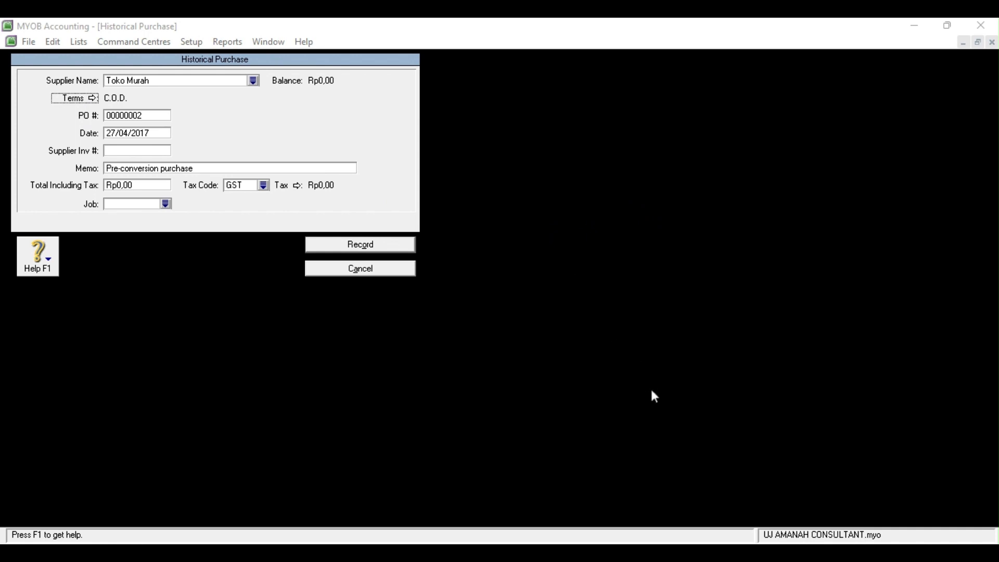
pyautogui.click(112, 133)
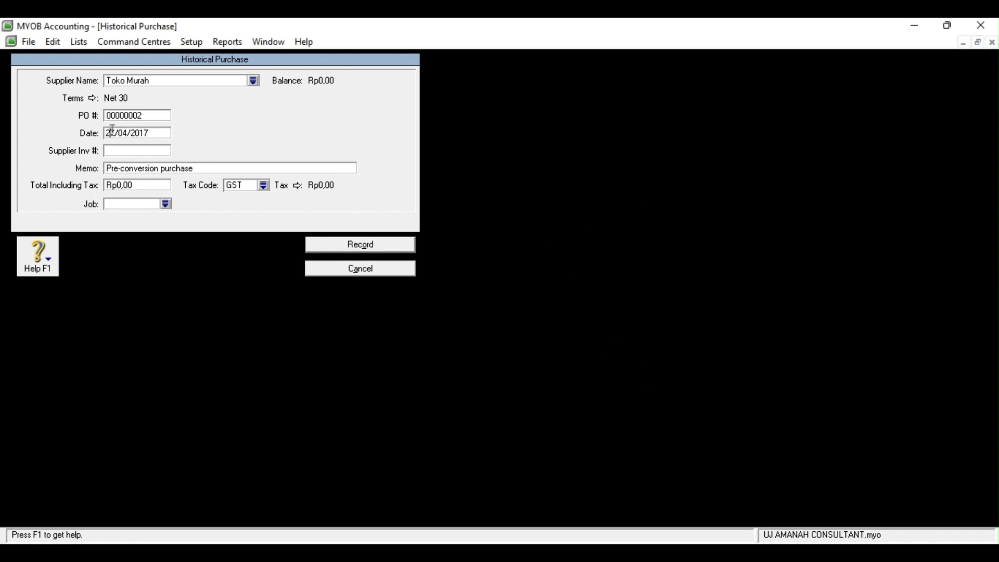
pyautogui.click(115, 131)
pyautogui.press('BackSpace')
pyautogui.write('9')
pyautogui.click(147, 168)
pyautogui.press('BackSpace')
pyautogui.write('Saldo Awal')
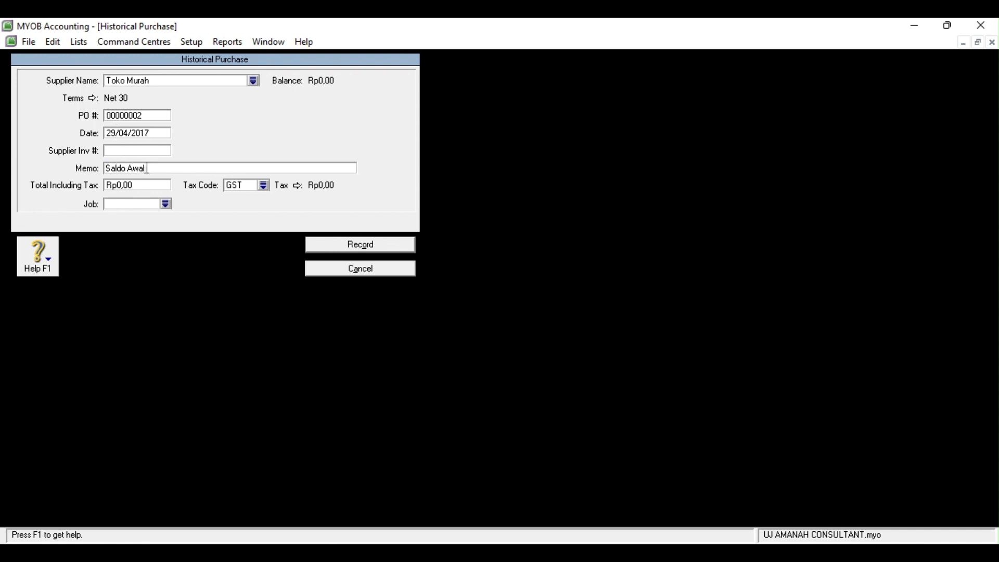
pyautogui.write(' Utang Toko Murah')
# Enter the Rp3.400.000 total with tax code N-T, record it, and close Supplier Balances
pyautogui.click(131, 185)
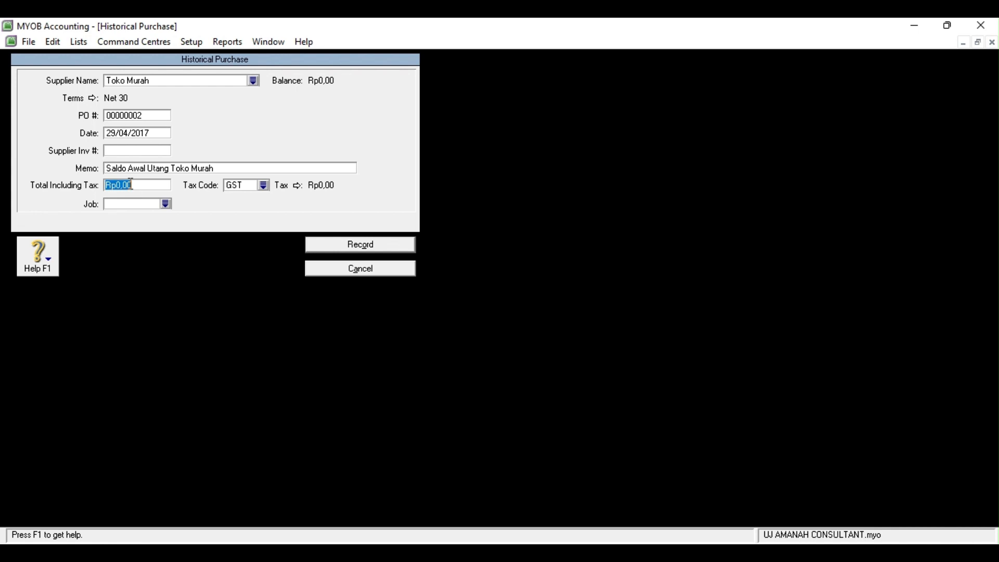
pyautogui.write('3400000')
pyautogui.click(476, 272)
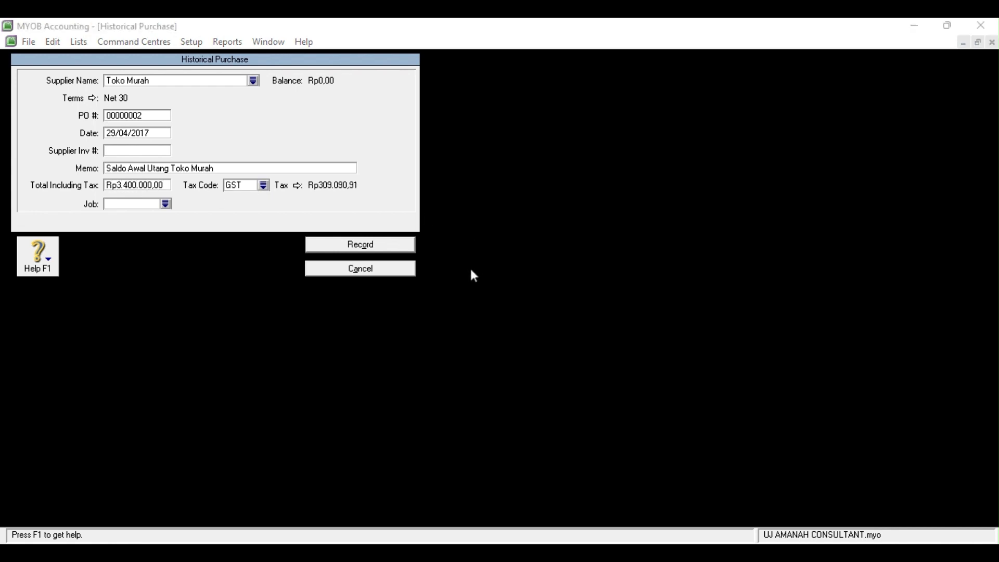
pyautogui.click(556, 379)
pyautogui.click(385, 239)
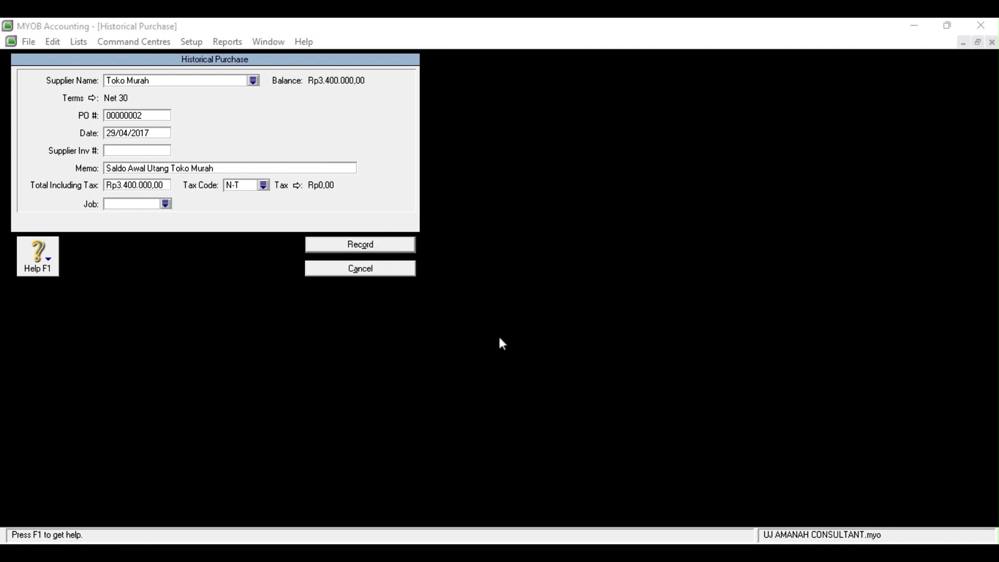
pyautogui.click(329, 508)
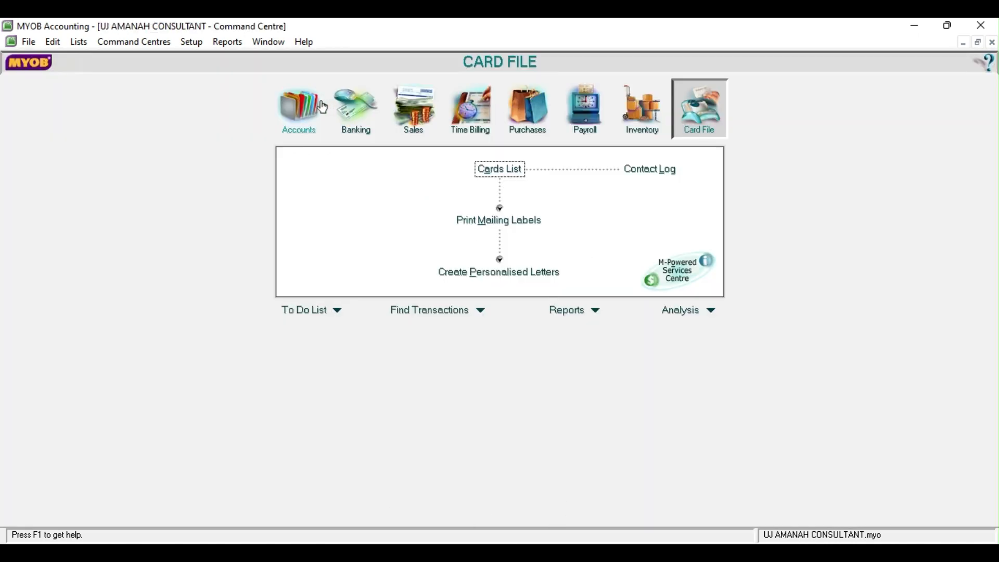
# Begin a Spend Money payment dated 01/05/2017 for Rp2.750.000
pyautogui.click(352, 88)
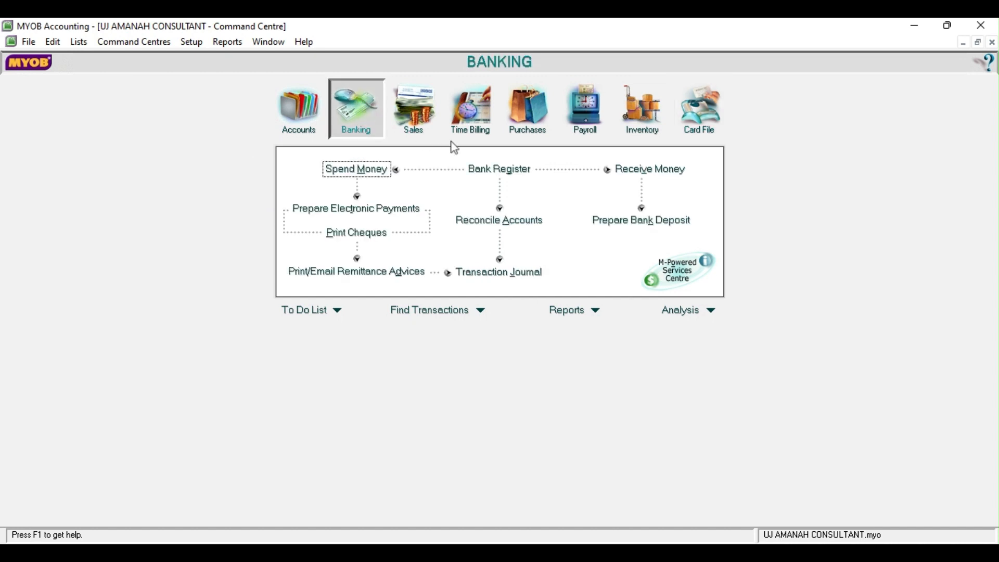
pyautogui.click(381, 174)
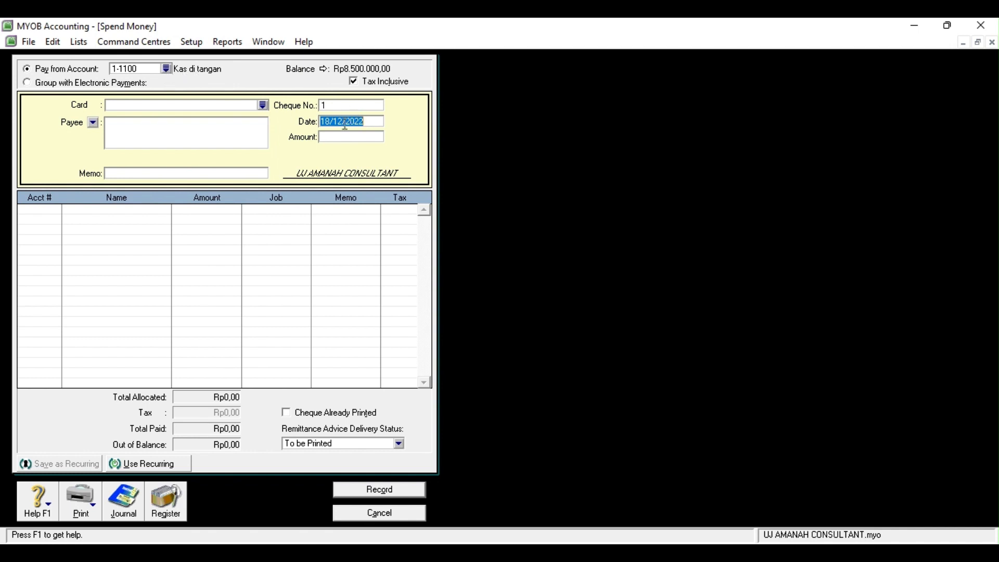
pyautogui.press('BackSpace')
pyautogui.write('1/05/2017')
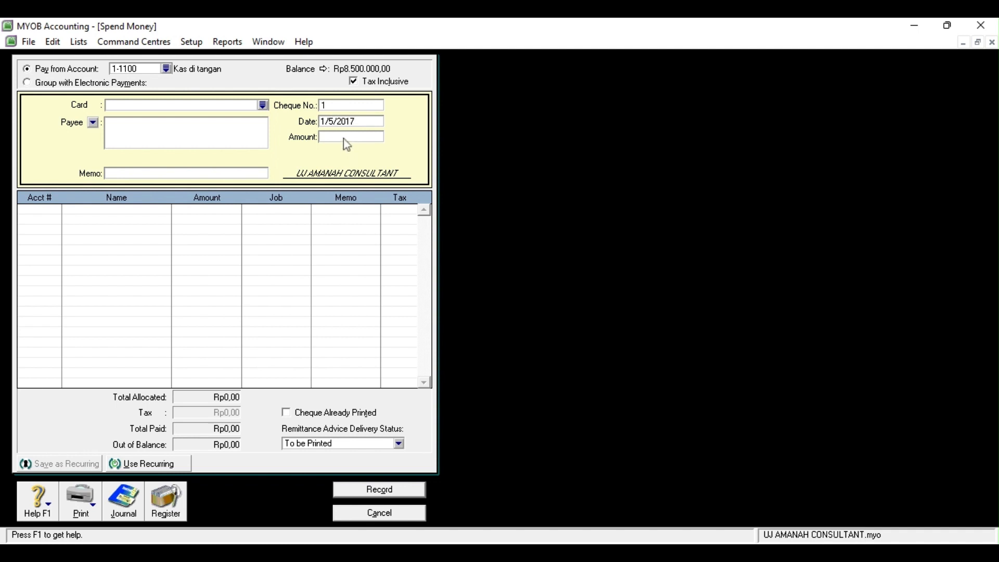
pyautogui.click(345, 137)
pyautogui.write('2750000')
pyautogui.press('Tab')
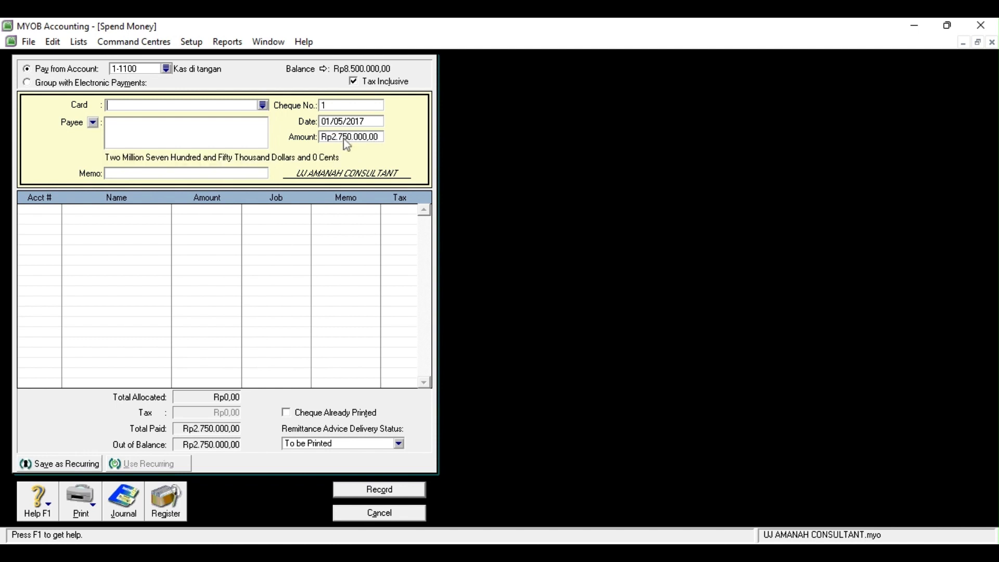
# Add an April salary memo, charge the payment to 2-1200 Utang Gaji, and record it
pyautogui.click(129, 174)
pyautogui.write('Membayarv gaji bulan april')
pyautogui.click(31, 210)
pyautogui.click(57, 209)
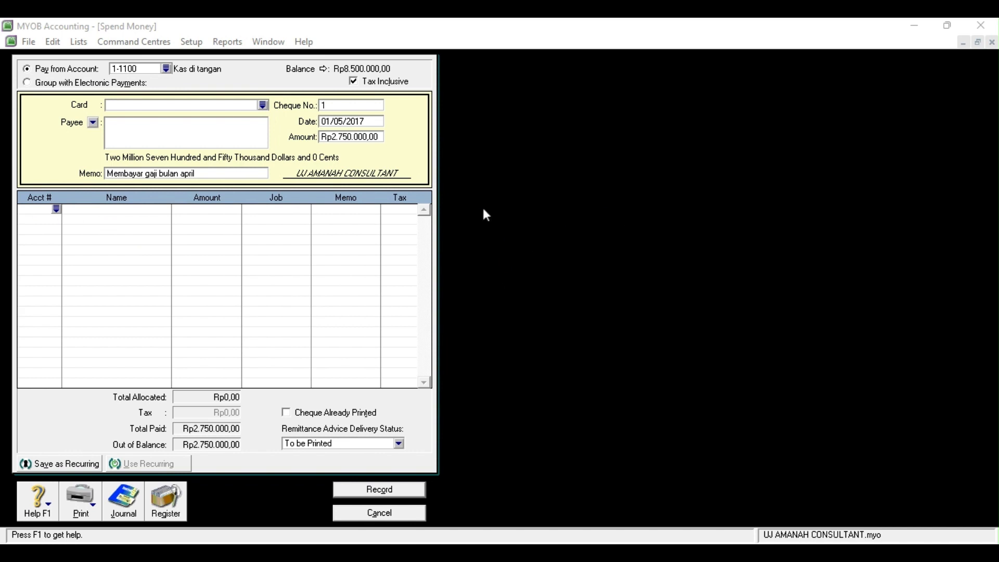
pyautogui.click(553, 377)
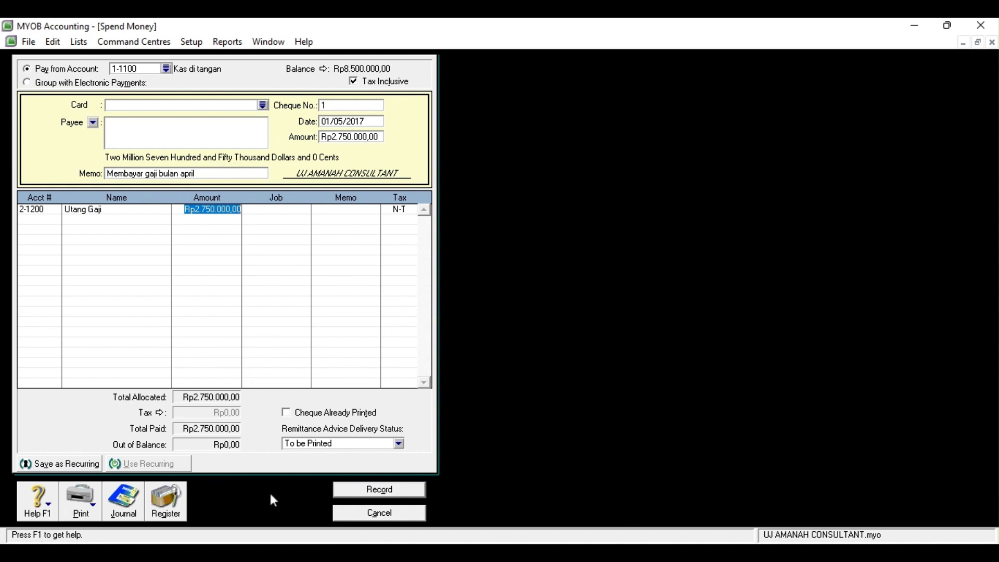
pyautogui.click(379, 491)
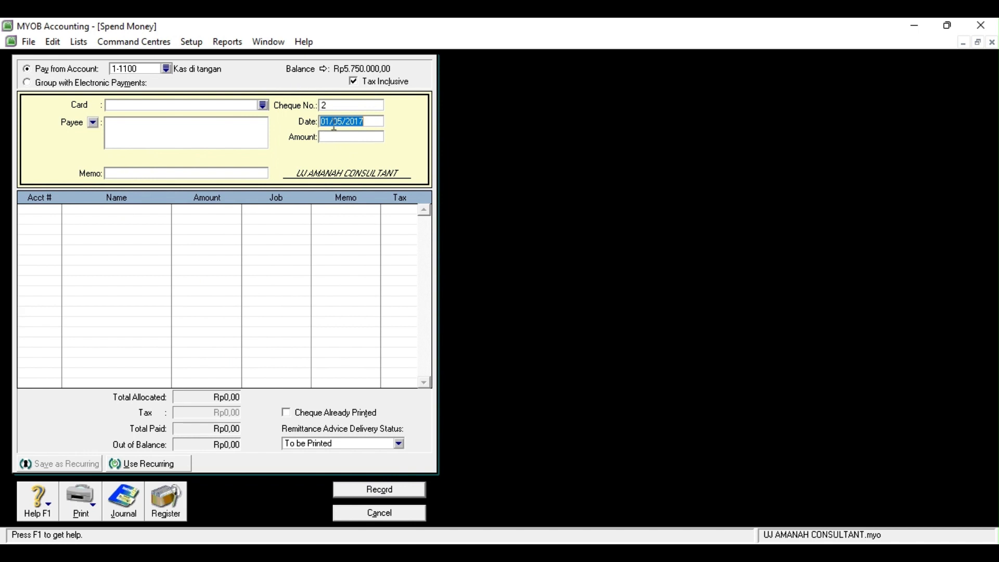
# Record 'Membayar biaya iklan' for Rp380.000 against 6-1200 Beban Iklan, then close Spend Money
pyautogui.click(146, 173)
pyautogui.write('Membayar biaya iklan')
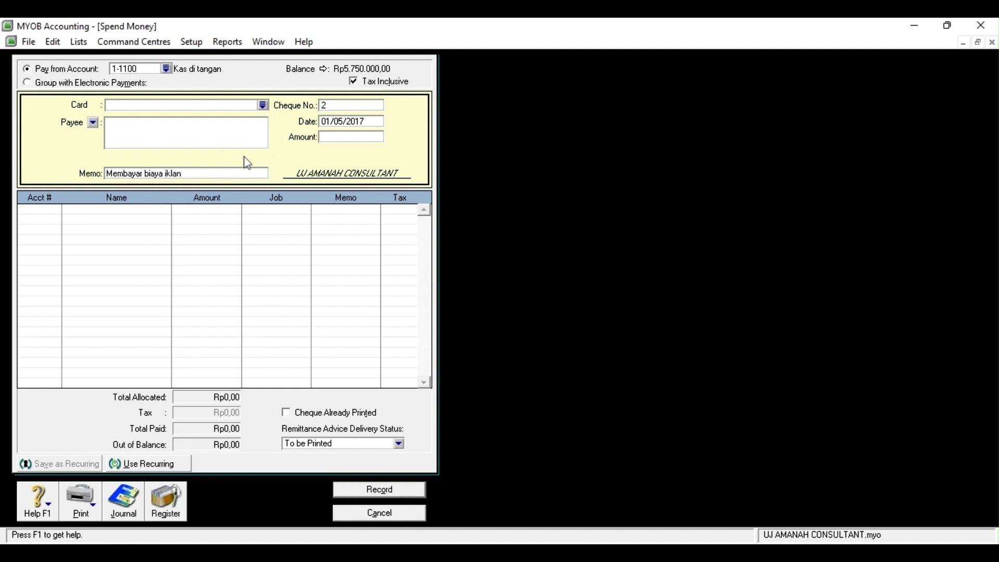
pyautogui.click(366, 136)
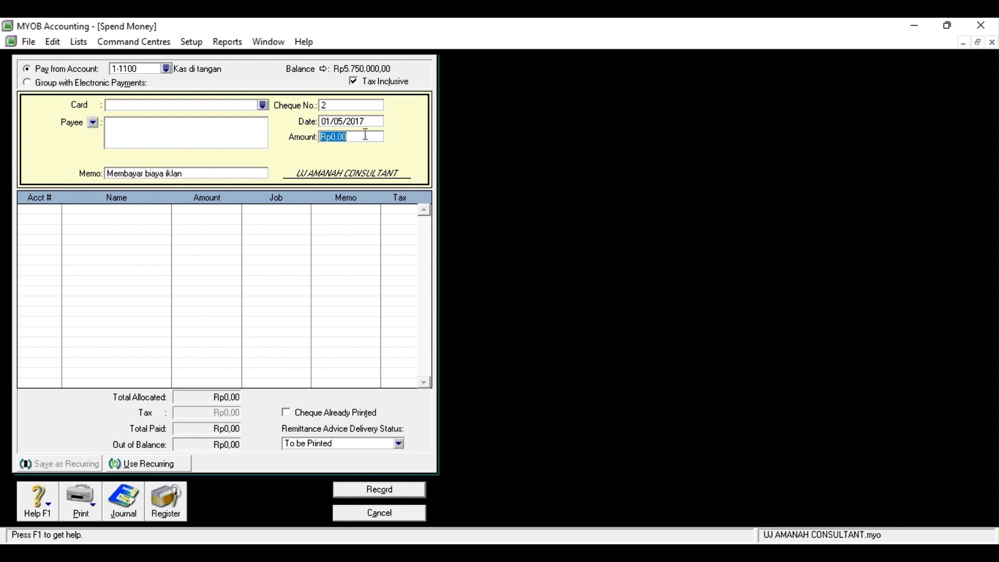
pyautogui.write('380000')
pyautogui.press('Tab')
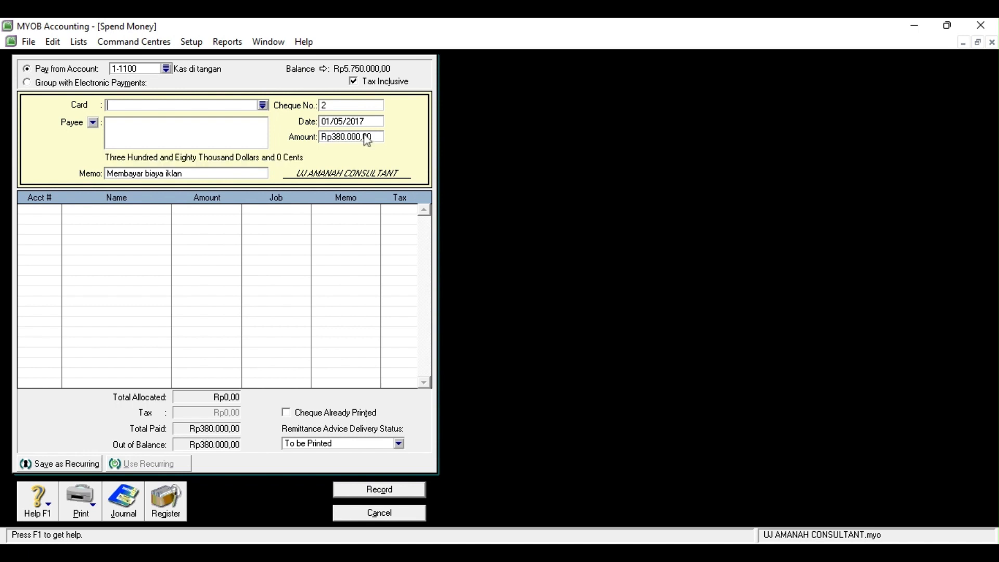
pyautogui.click(30, 209)
pyautogui.click(56, 210)
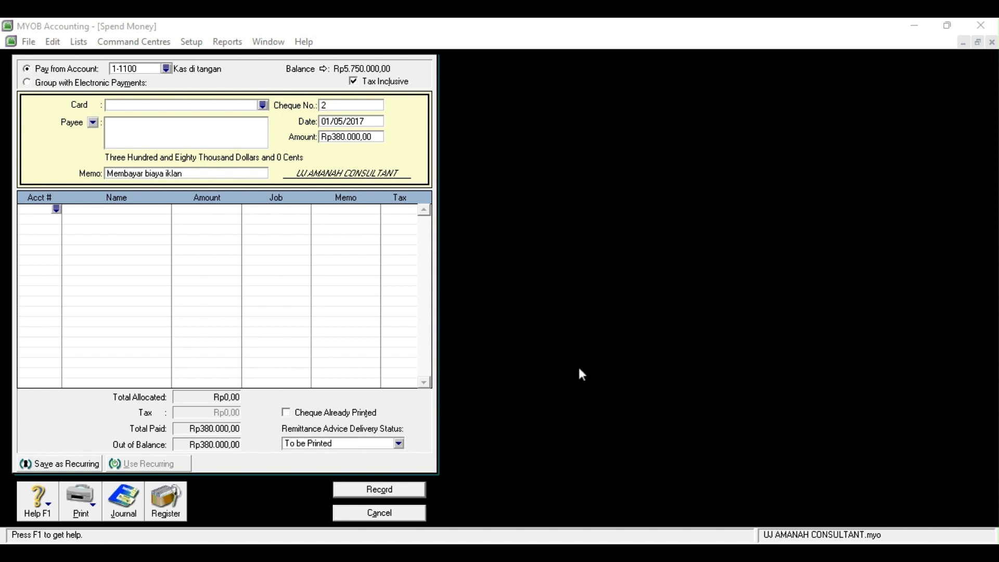
pyautogui.click(576, 383)
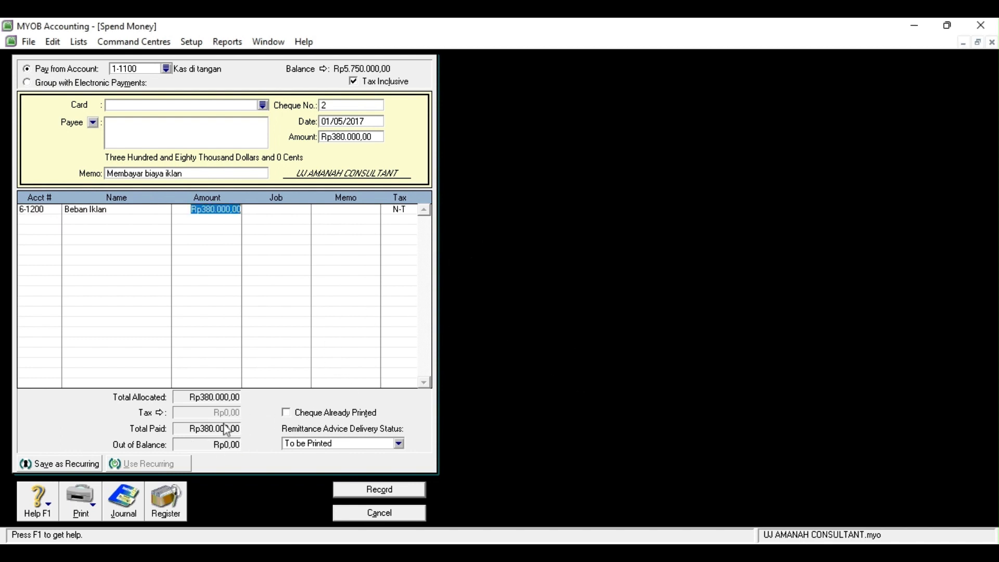
pyautogui.click(390, 489)
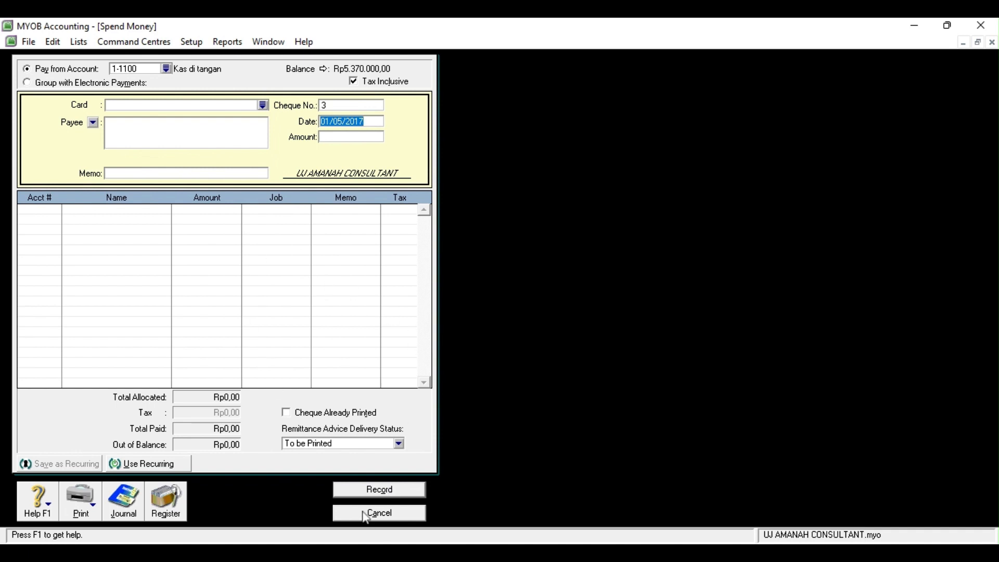
pyautogui.click(379, 514)
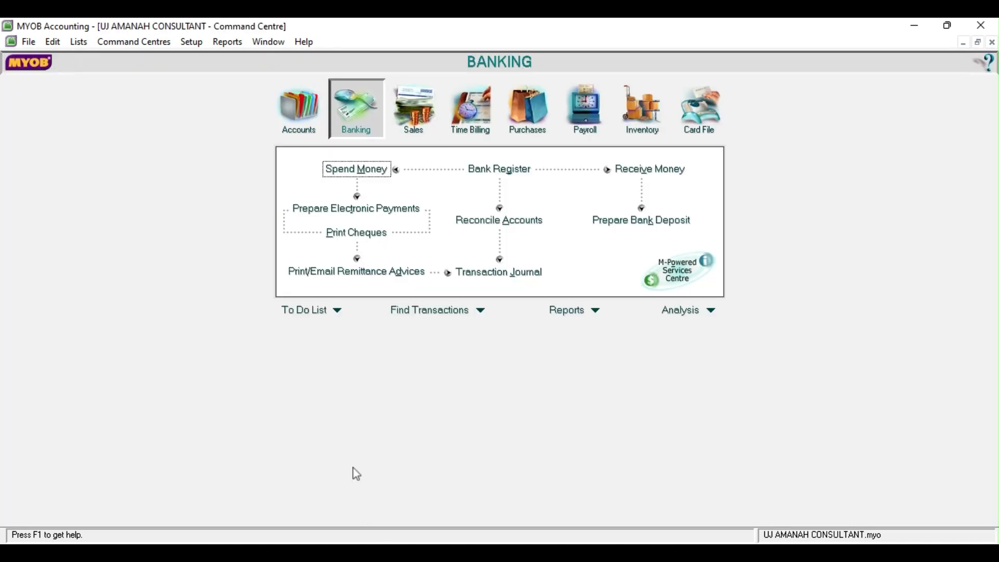
# Start a Receive Money entry into Bank Mandiri Cab. Wates dated 02/05/2017 from Fa Abadi
pyautogui.click(636, 172)
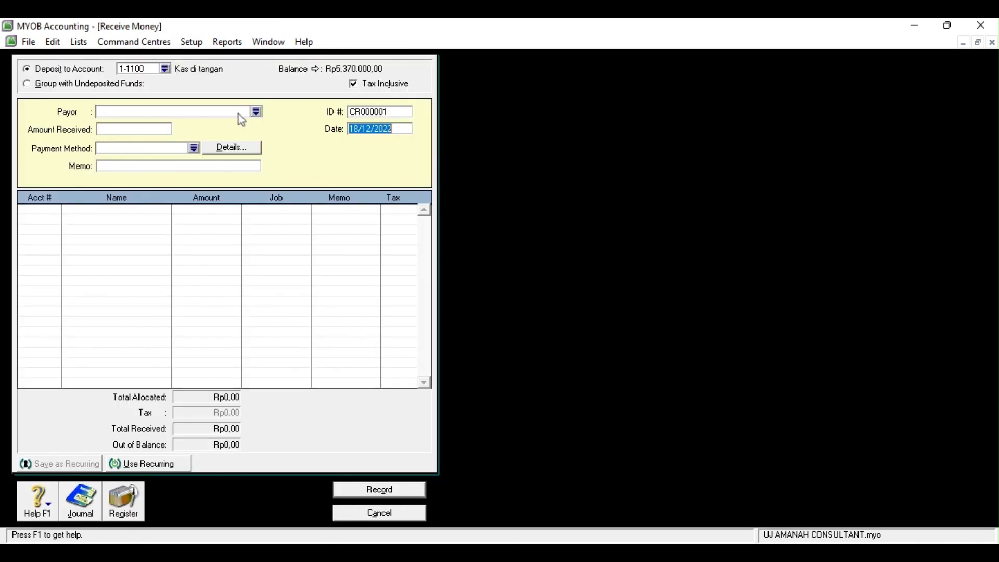
pyautogui.click(166, 69)
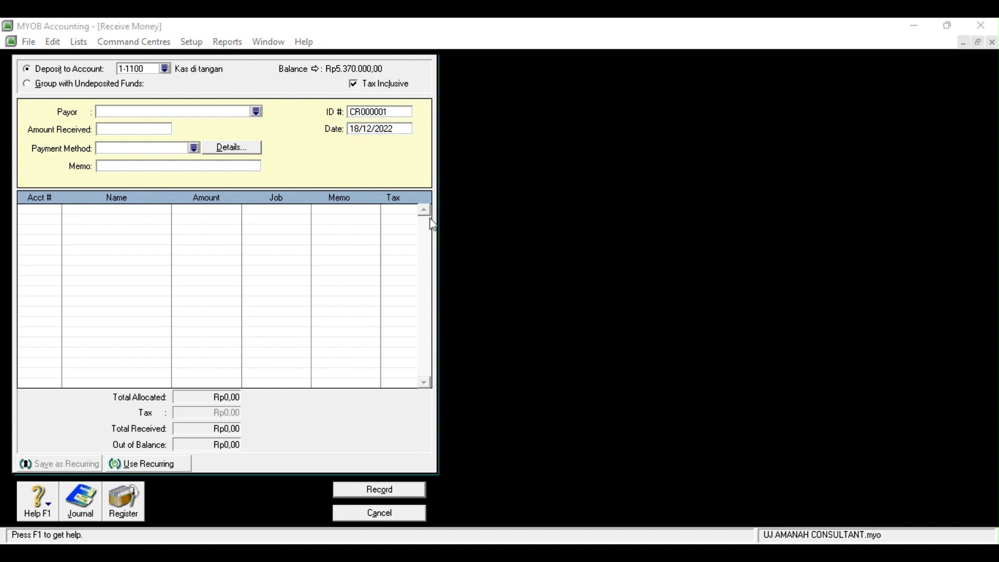
pyautogui.click(535, 376)
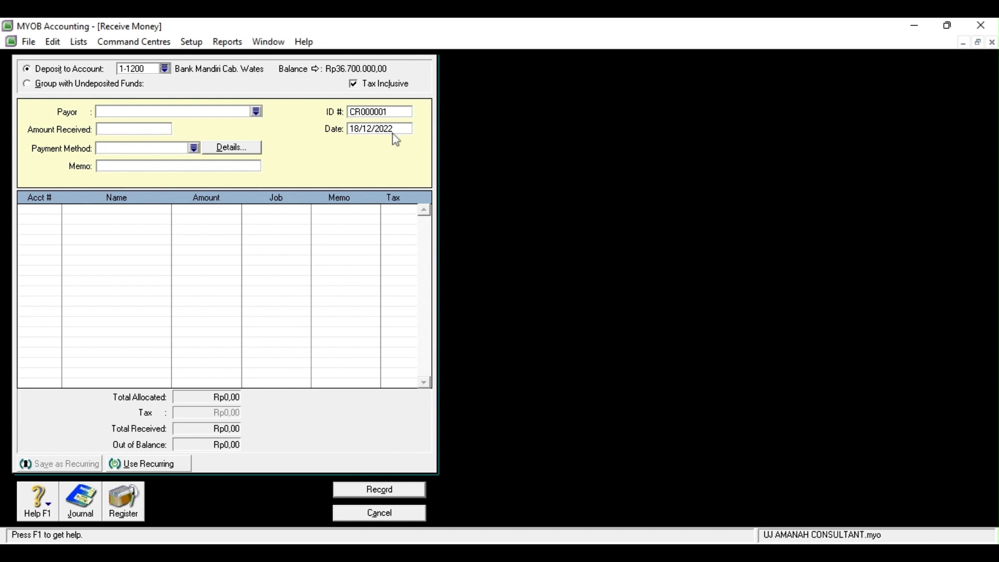
pyautogui.doubleClick(360, 130)
pyautogui.press('BackSpace')
pyautogui.write('2/5/2017')
pyautogui.click(119, 112)
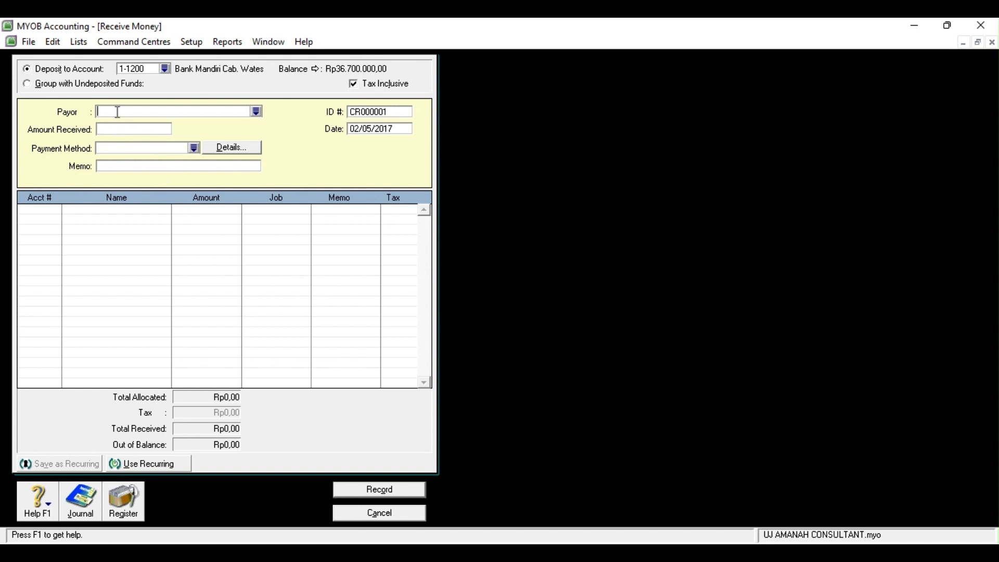
pyautogui.click(255, 113)
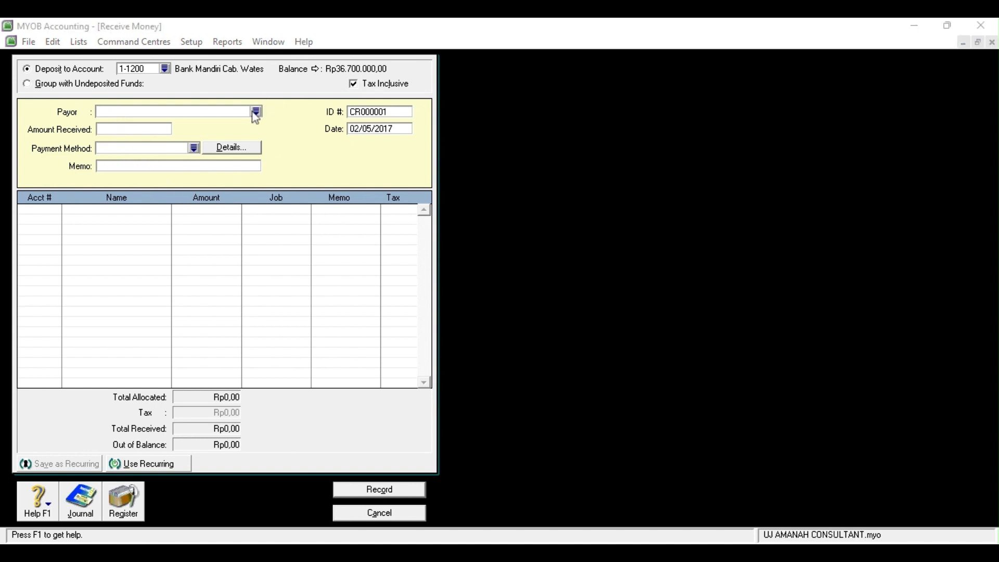
pyautogui.click(597, 384)
# Enter Rp2.500.000 as the amount received with payment method Cheque
pyautogui.click(152, 166)
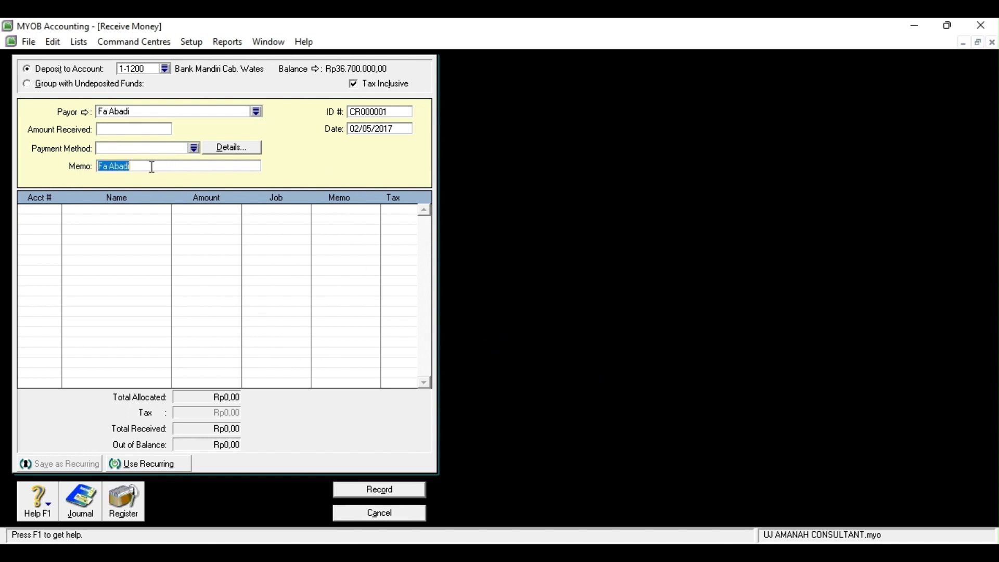
pyautogui.click(111, 129)
pyautogui.write('2500000')
pyautogui.press('Tab')
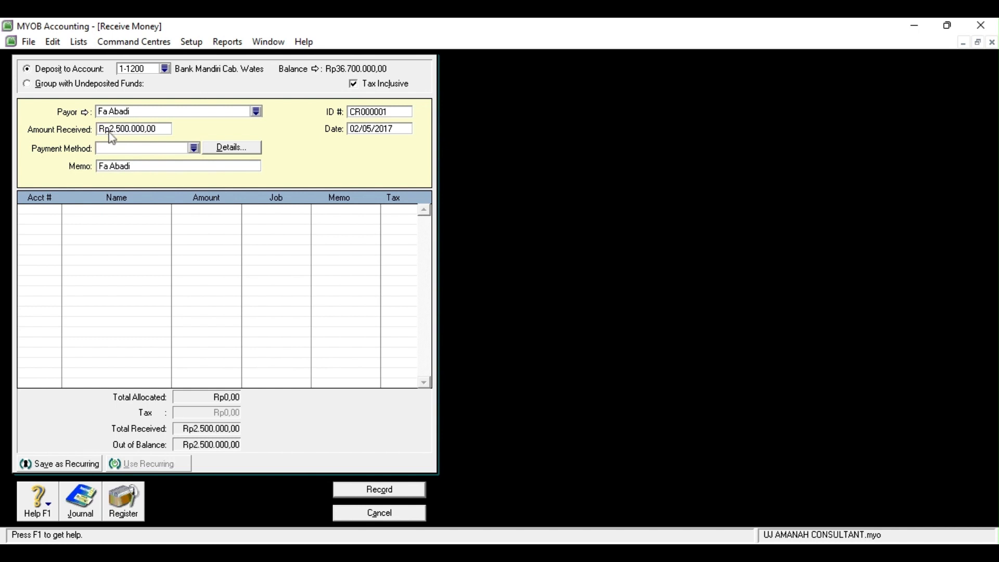
pyautogui.click(193, 149)
pyautogui.click(242, 146)
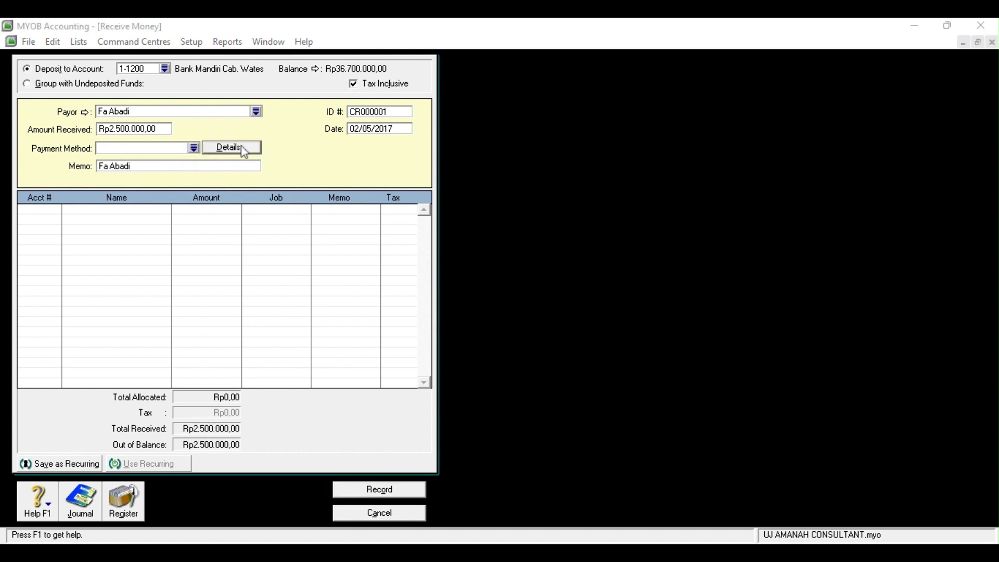
pyautogui.click(606, 252)
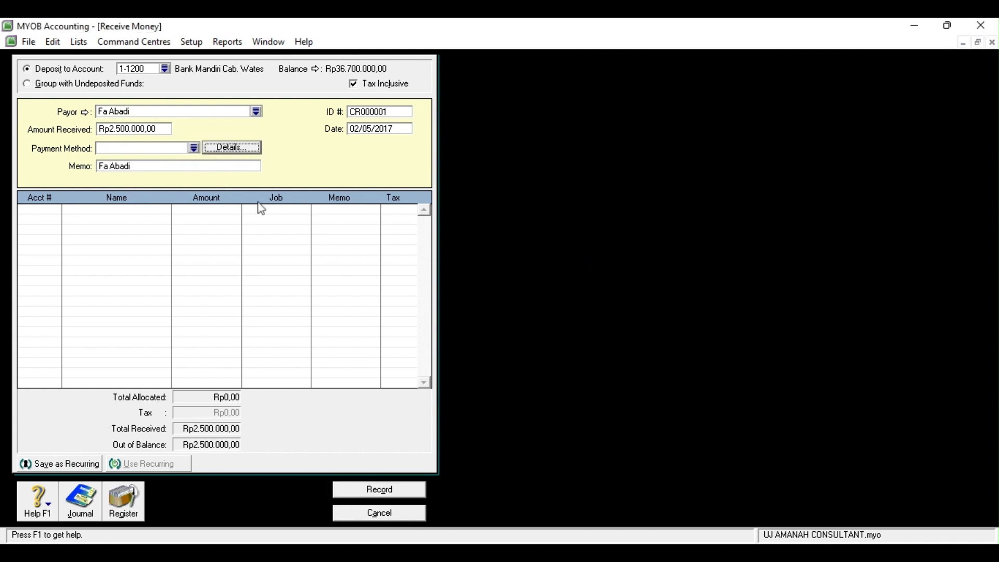
pyautogui.click(194, 148)
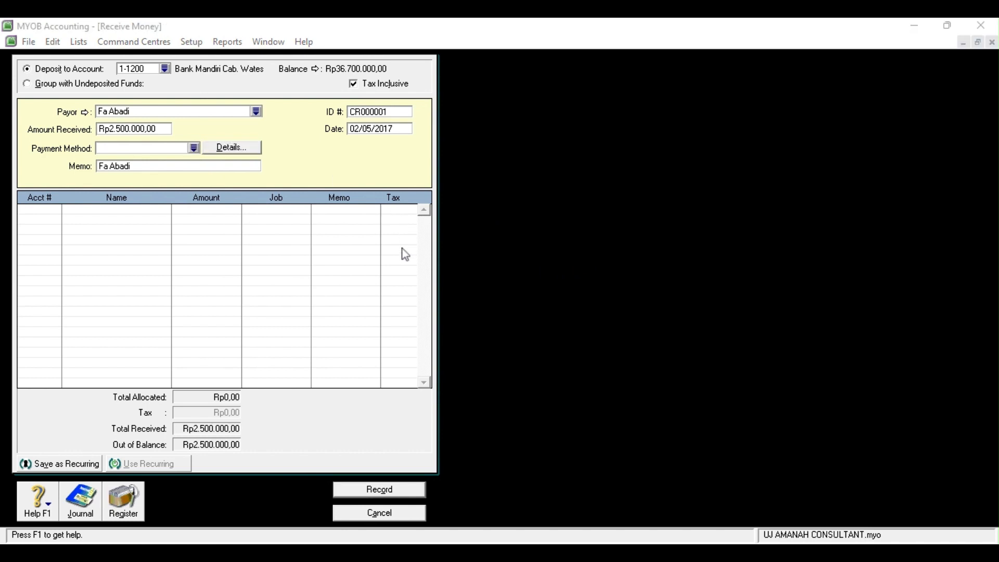
pyautogui.click(563, 376)
# Set memo 'Pelunasan Piutang', allocate the receipt to 1-1300 Piutang, and record it
pyautogui.click(135, 165)
pyautogui.press('BackSpace')
pyautogui.write('Pelunasan Piutang')
pyautogui.click(45, 209)
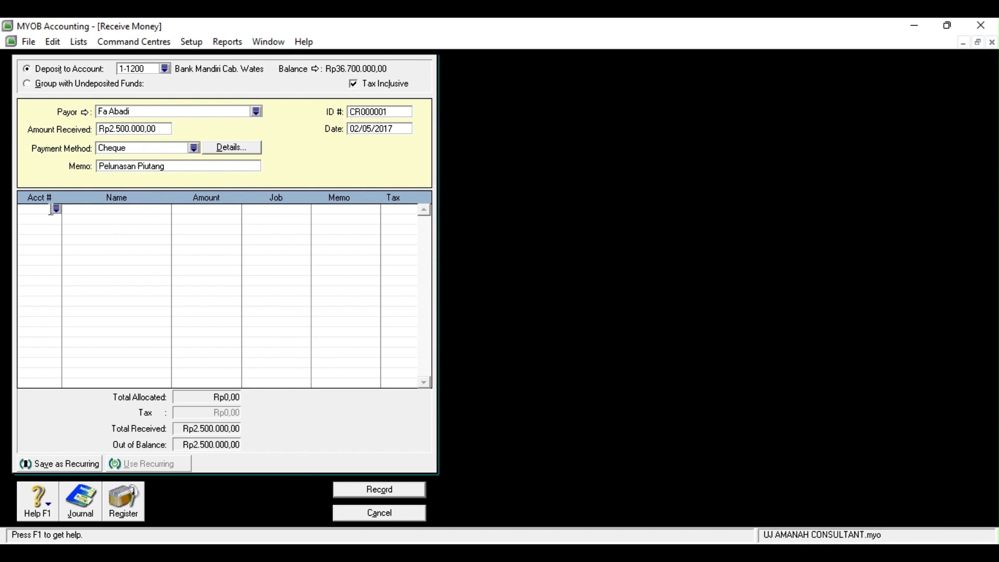
pyautogui.click(54, 210)
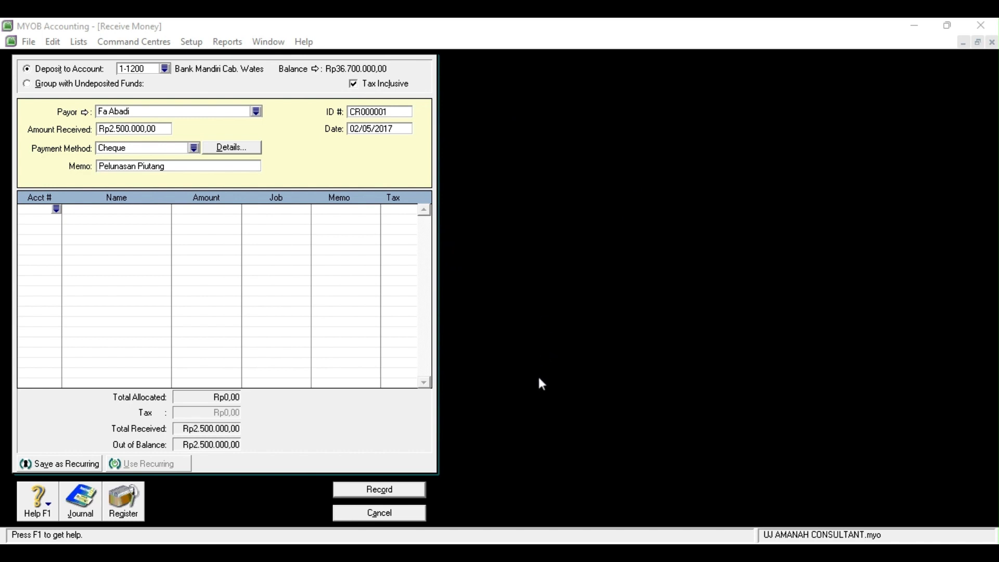
pyautogui.doubleClick(433, 331)
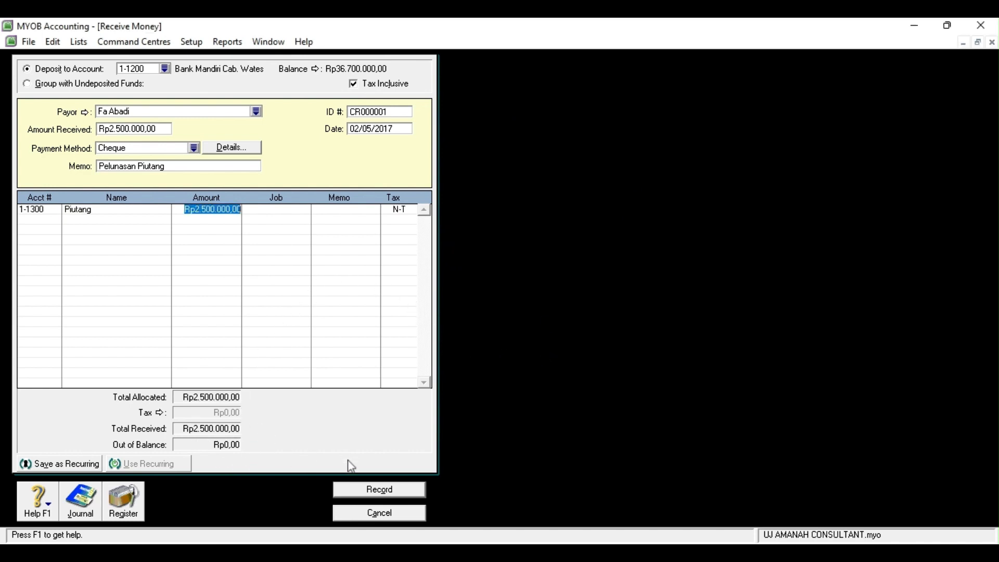
pyautogui.click(371, 491)
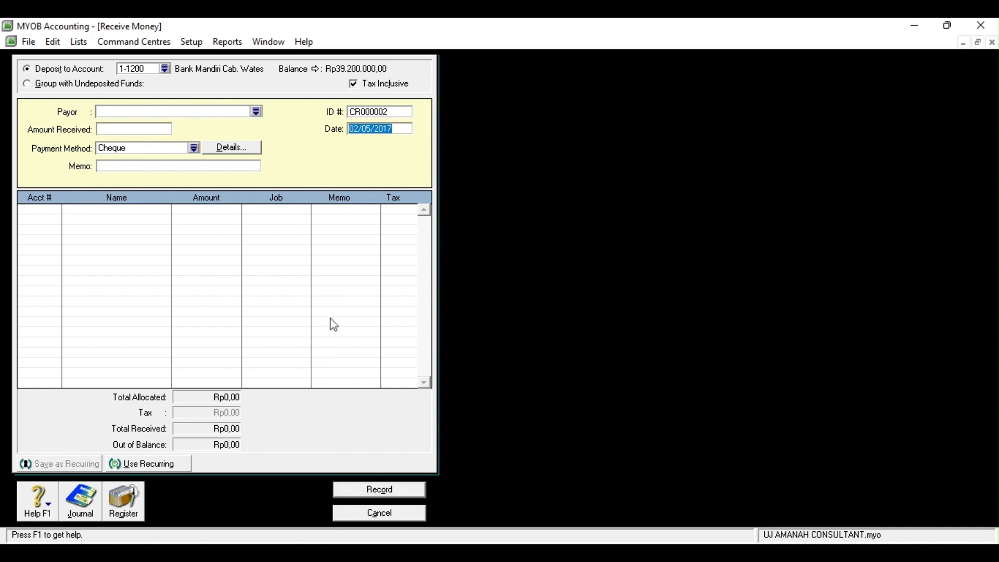
# Start a Rp3.400.000 Spend Money payment dated 03/05/2017 from Bank Mandiri Cab. Wates
pyautogui.click(406, 514)
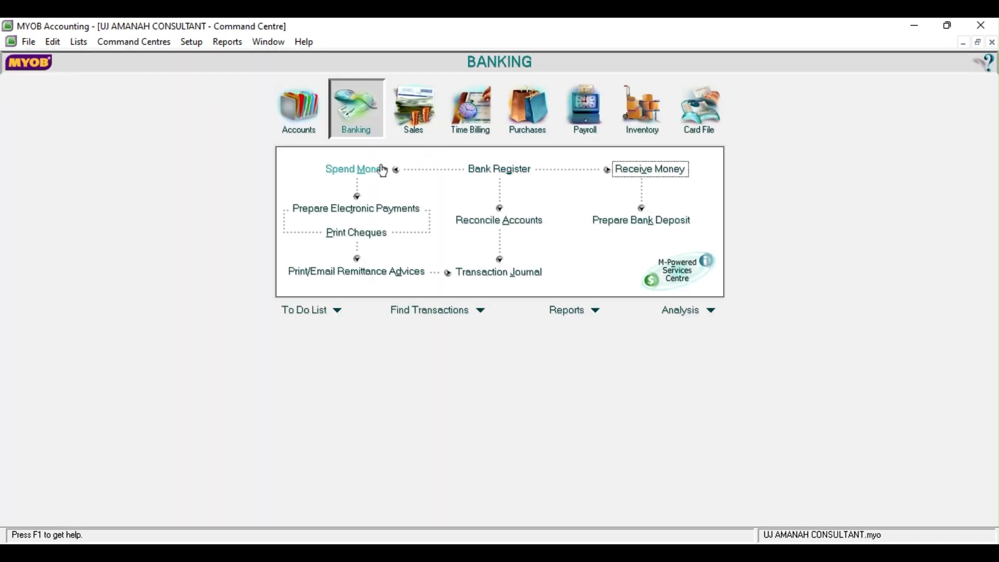
pyautogui.click(379, 172)
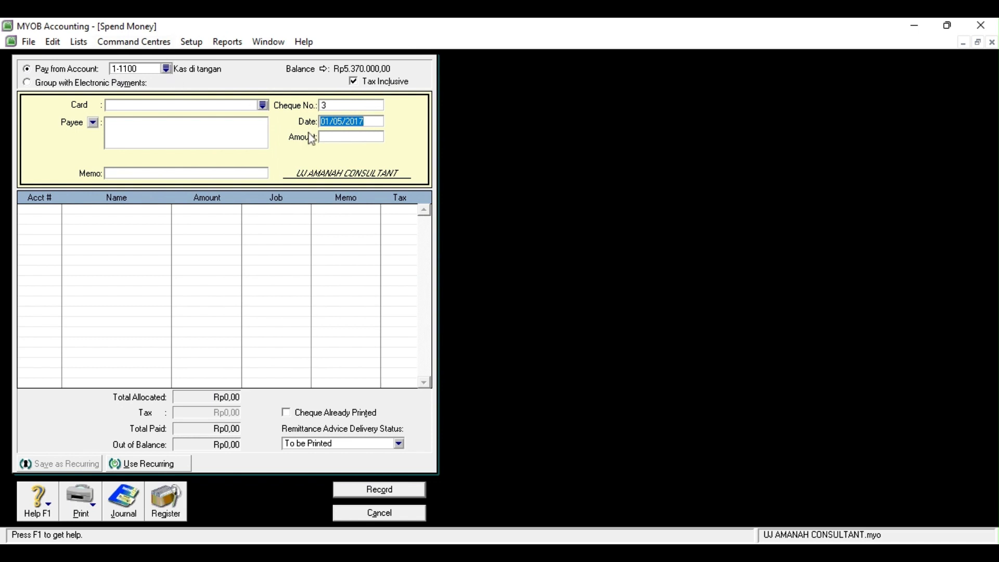
pyautogui.click(333, 121)
pyautogui.press('BackSpace')
pyautogui.write('3')
pyautogui.click(327, 135)
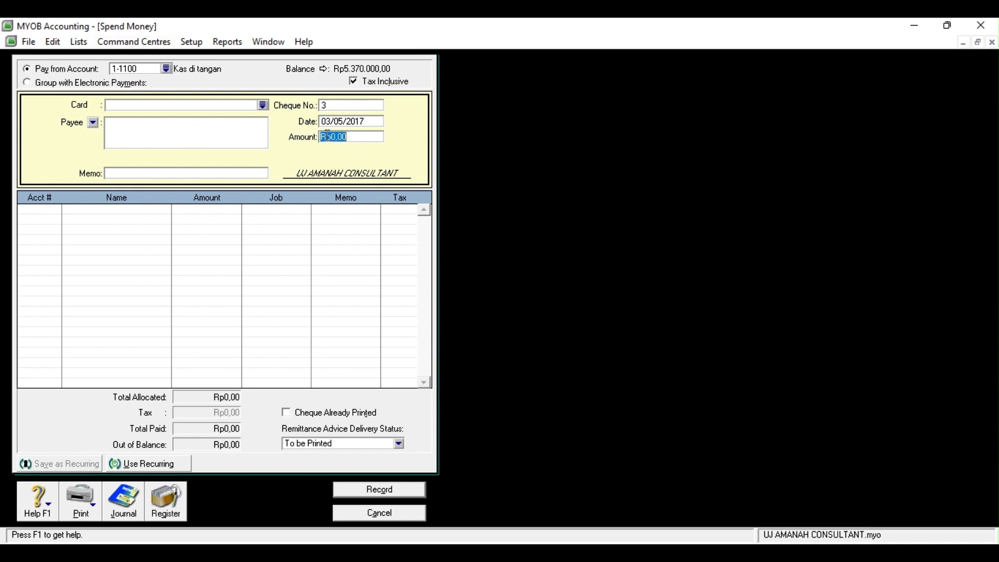
pyautogui.write('3400000')
pyautogui.press('Tab')
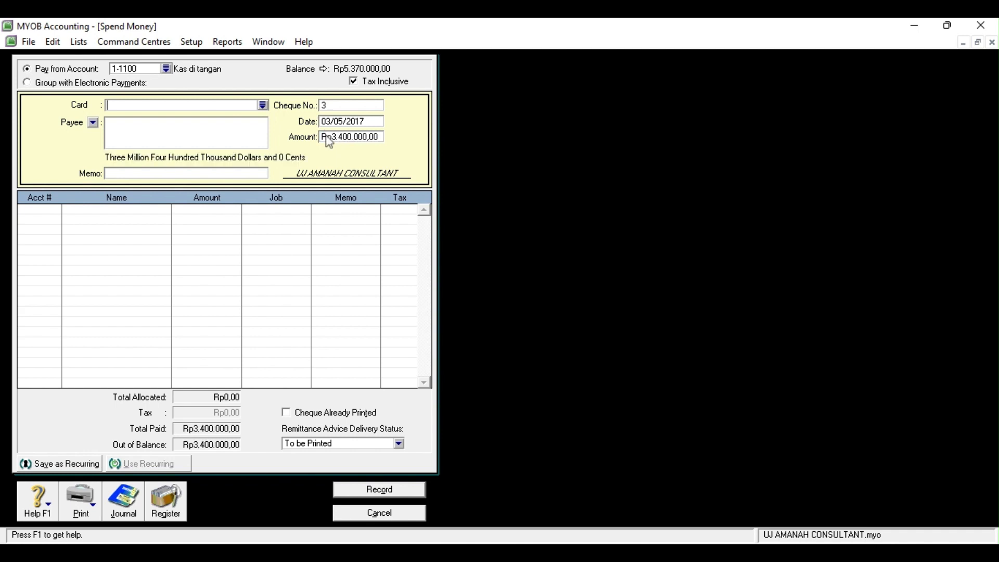
pyautogui.click(167, 68)
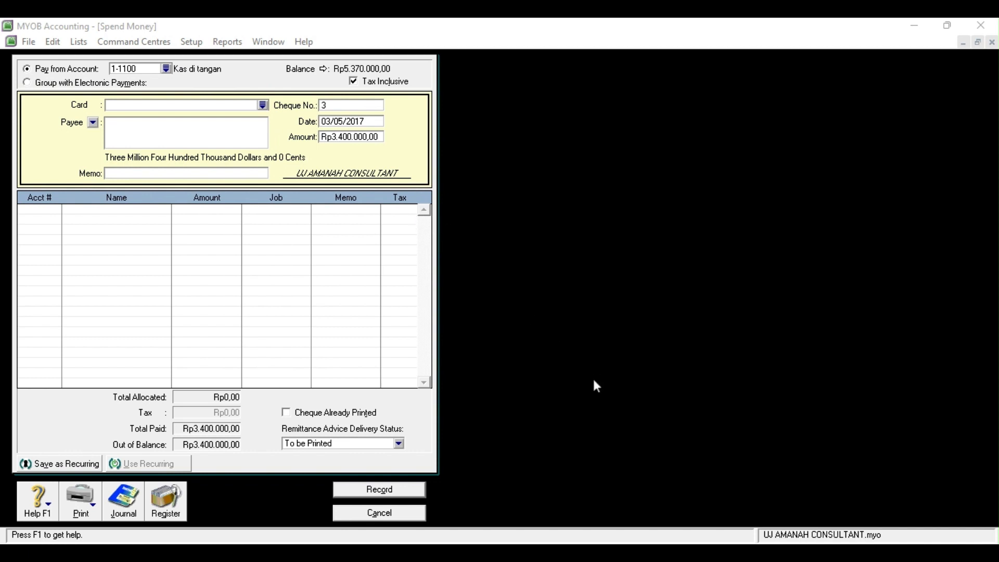
pyautogui.click(580, 385)
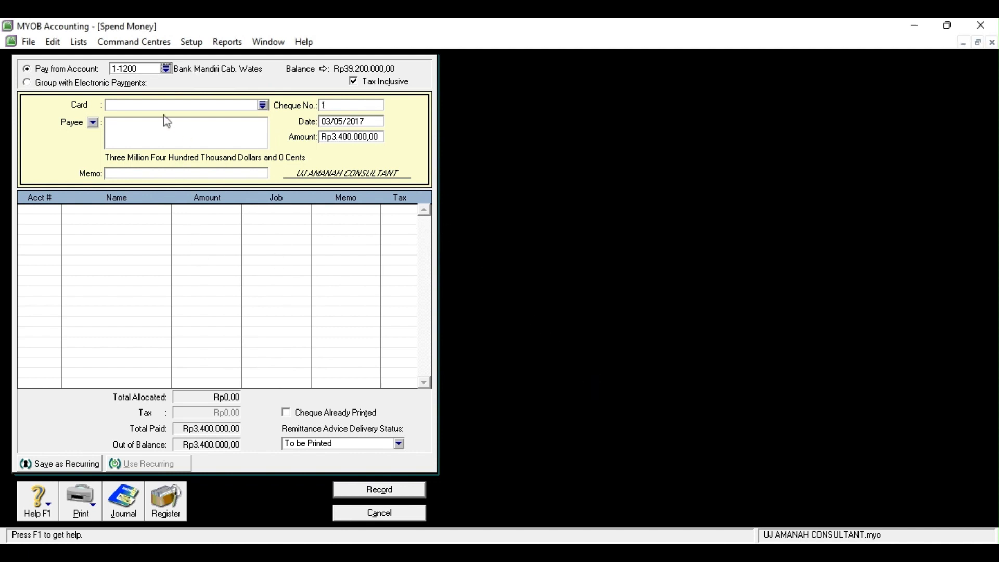
# Make Toko Murah the payee with memo 'Pelunasan Utang Usaha'
pyautogui.click(126, 175)
pyautogui.click(261, 106)
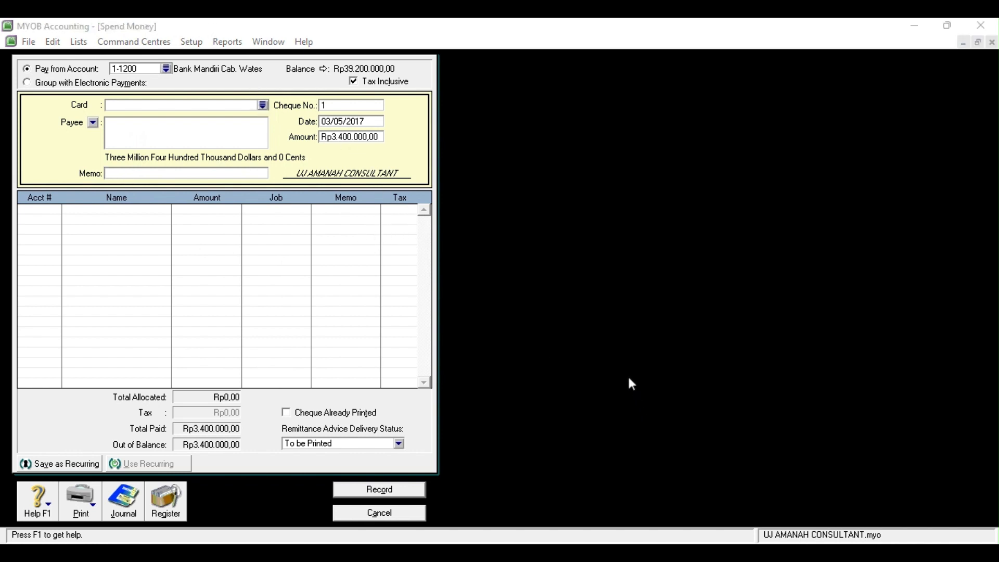
pyautogui.click(462, 342)
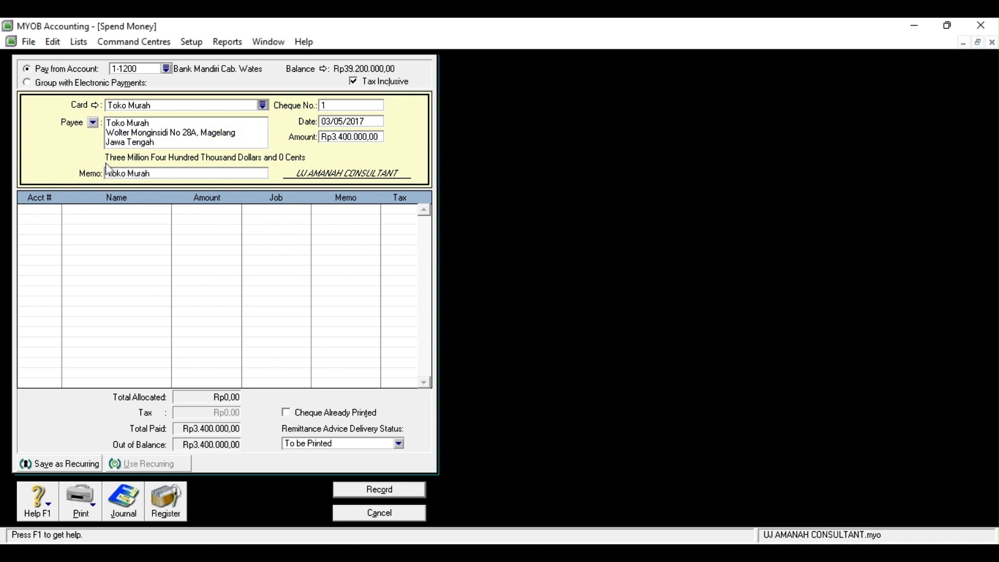
pyautogui.click(119, 172)
pyautogui.press('BackSpace')
pyautogui.write('Pelunasan ')
pyautogui.write('Utang UASA')
pyautogui.press('BackSpace')
pyautogui.press('BackSpace')
pyautogui.press('BackSpace')
pyautogui.write('saha')
# Allocate the payment to 2-1100 Utang Usaha and record it
pyautogui.click(37, 210)
pyautogui.click(58, 211)
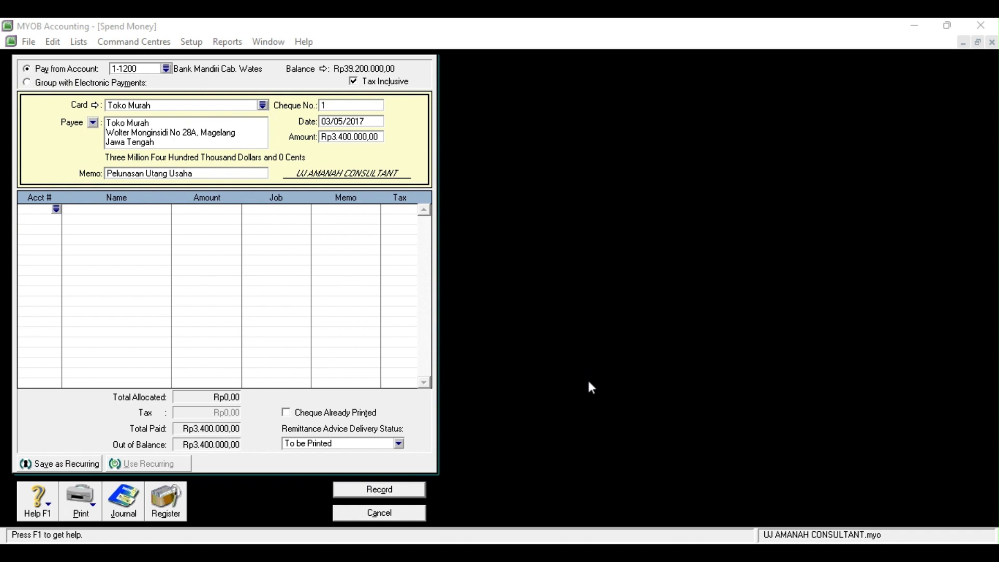
pyautogui.doubleClick(453, 338)
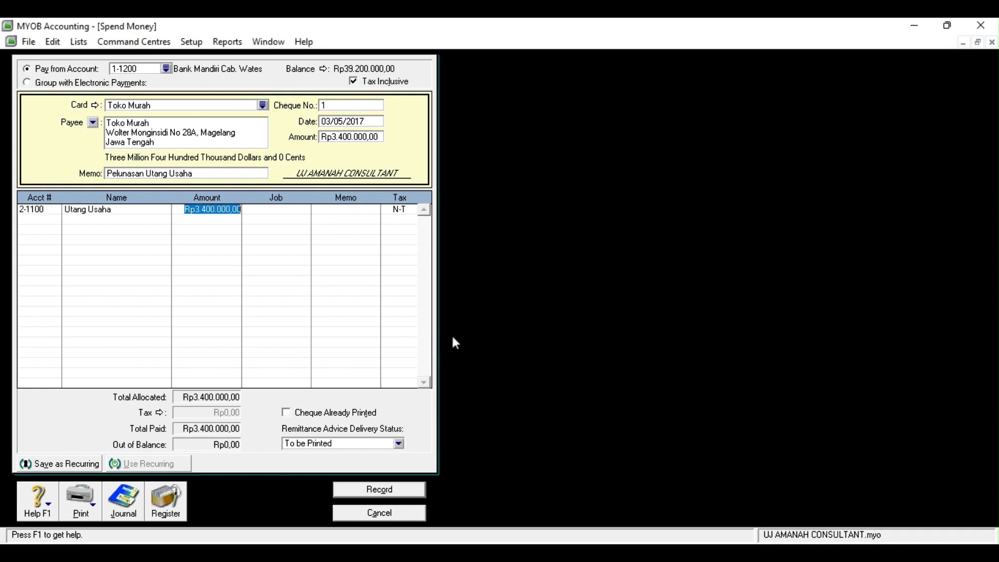
pyautogui.click(380, 489)
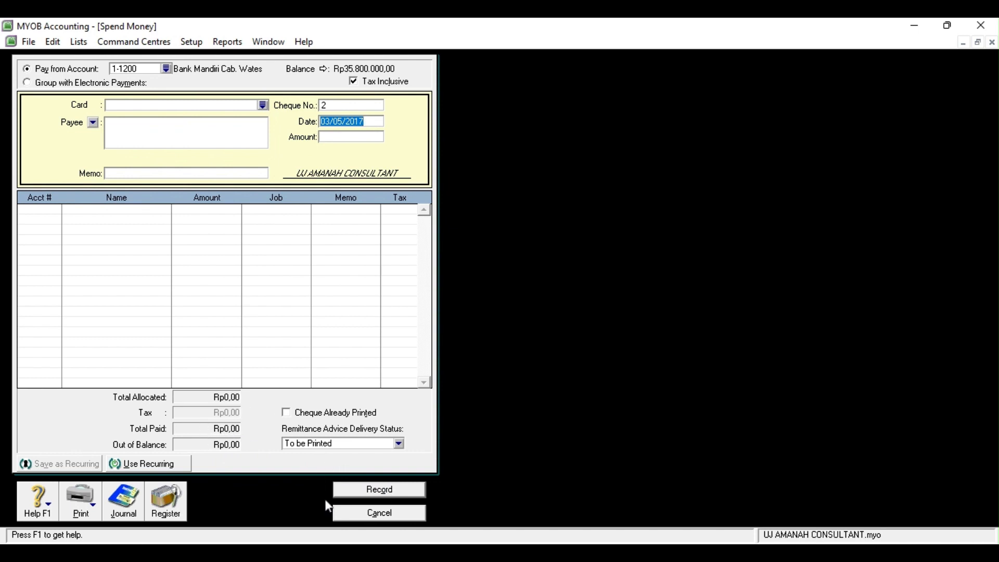
# Begin a Receive Money entry dated 04/05/2017 into Bank Mandiri Cab. Wates
pyautogui.click(345, 515)
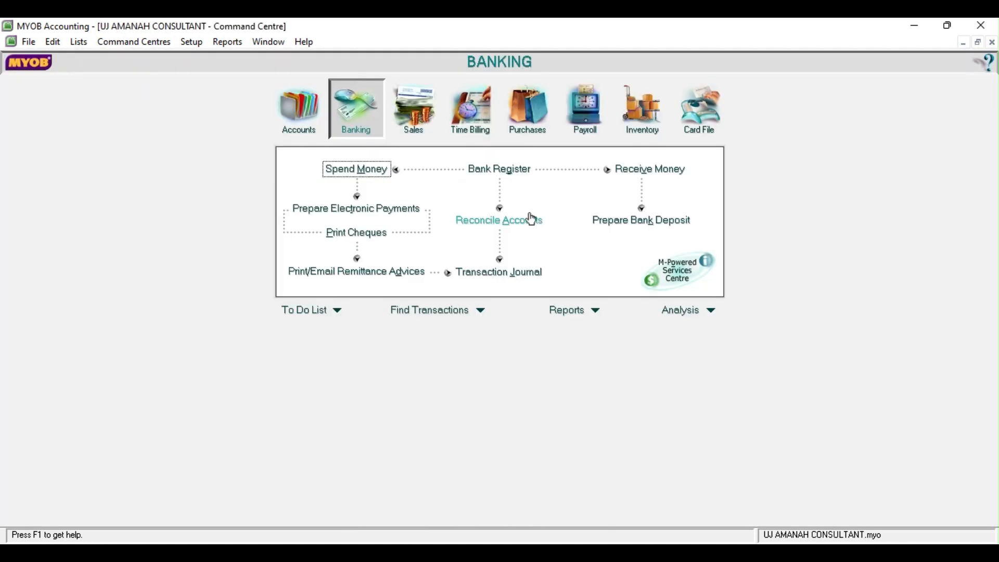
pyautogui.click(657, 177)
pyautogui.click(363, 128)
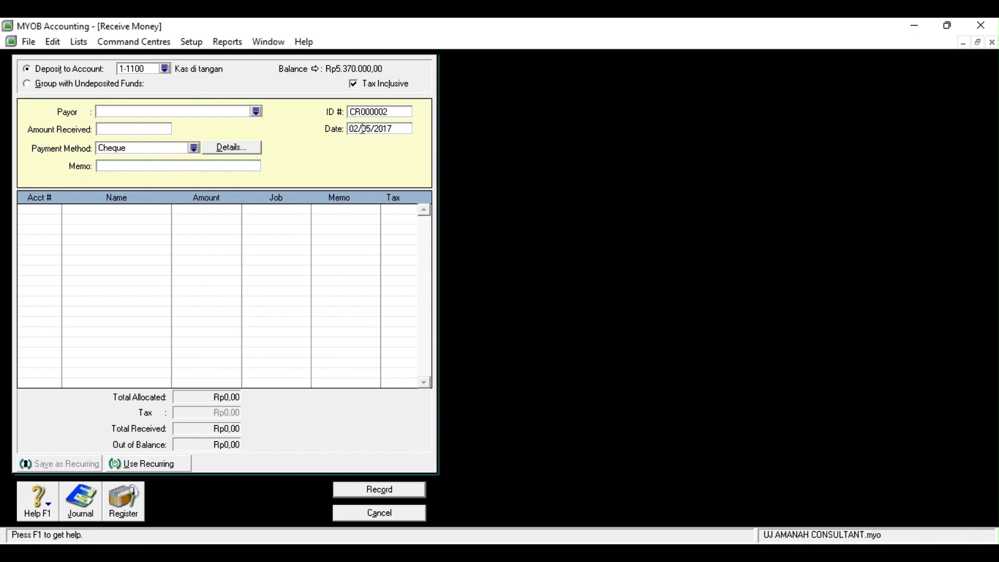
pyautogui.press('BackSpace')
pyautogui.write('4')
pyautogui.click(165, 69)
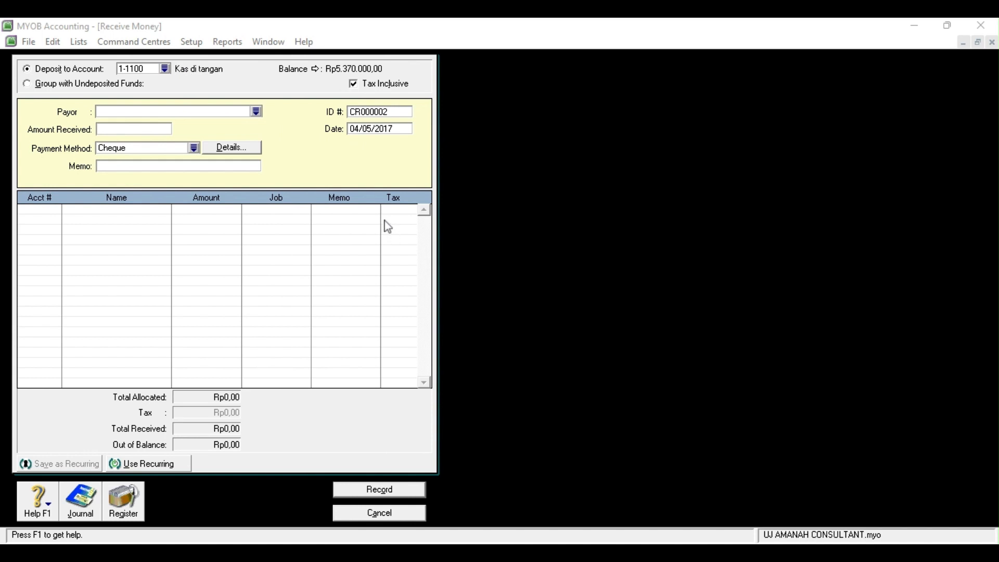
pyautogui.click(579, 374)
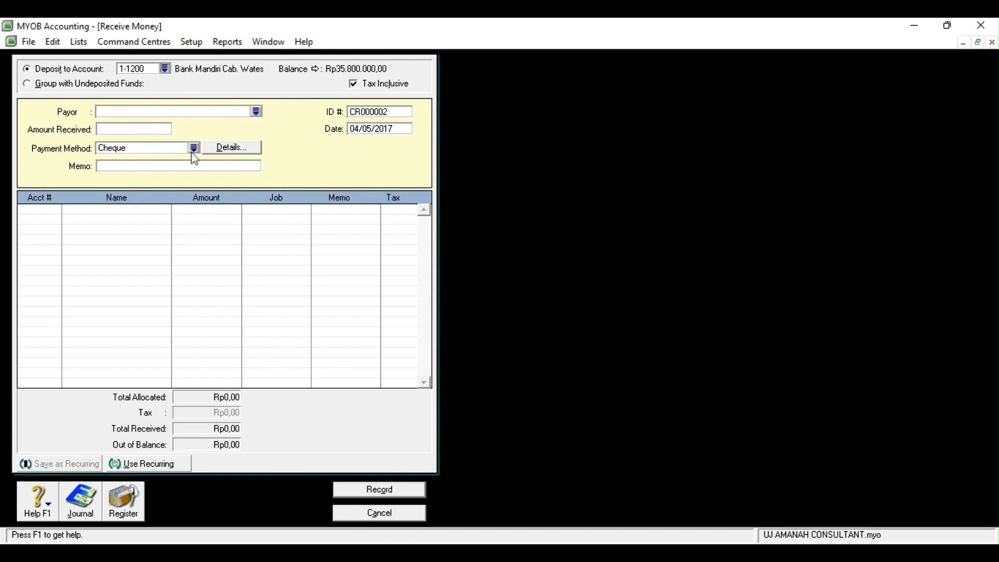
# Enter memo 'Jasa konsultan dari pelanggan' and amount Rp1.200.000
pyautogui.click(142, 163)
pyautogui.write('Jasa konsula')
pyautogui.press('BackSpace')
pyautogui.write('tan dari pelanggan')
pyautogui.click(105, 129)
pyautogui.write('1.200.000')
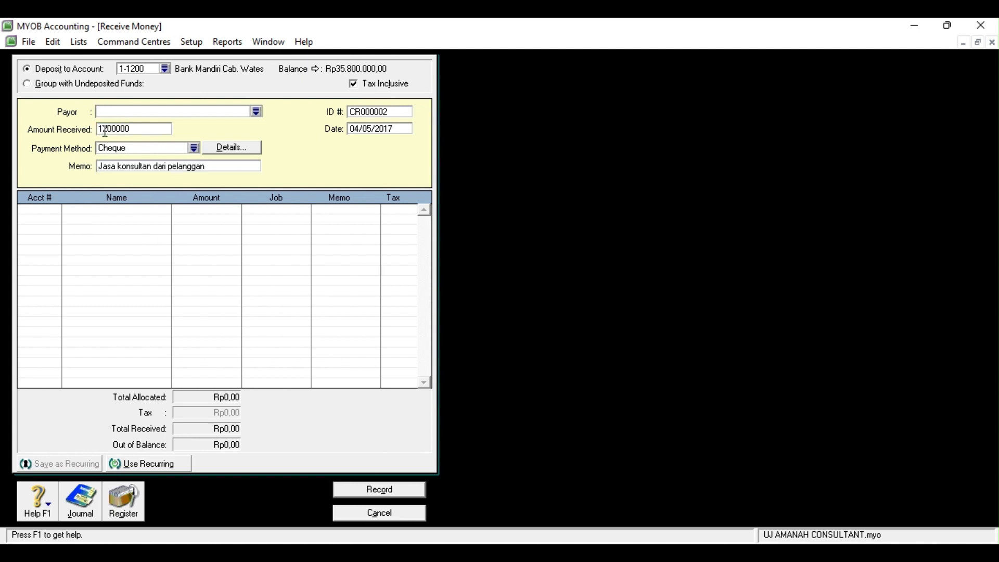
pyautogui.press('Tab')
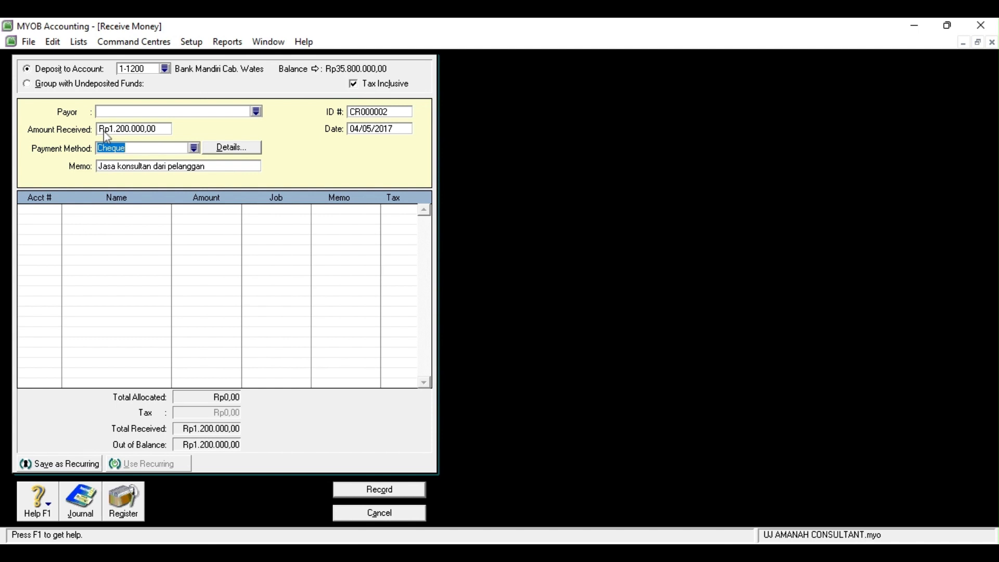
# Allocate the receipt to 4-1000 Pendapatan Jasa and record it
pyautogui.click(47, 214)
pyautogui.click(57, 210)
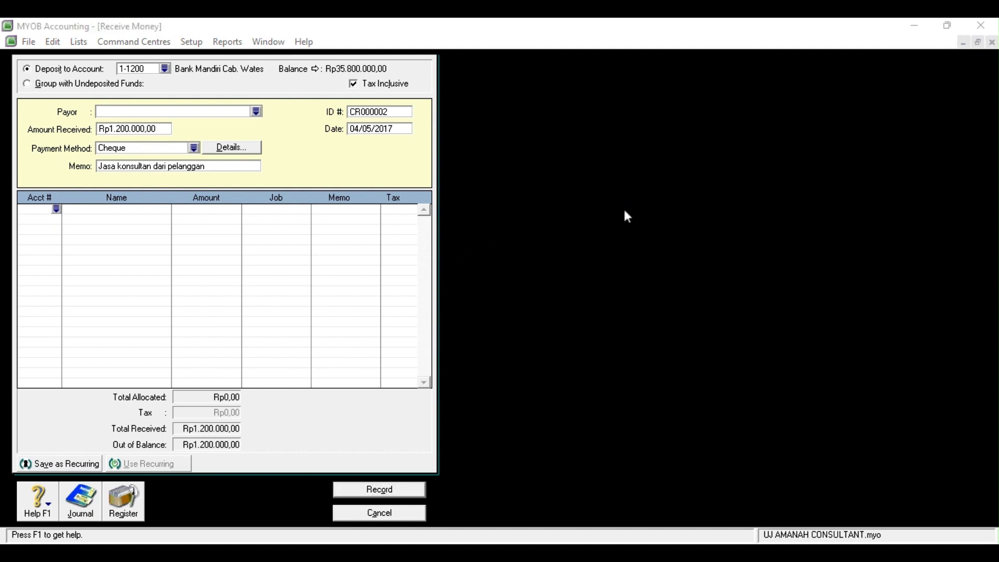
pyautogui.click(567, 377)
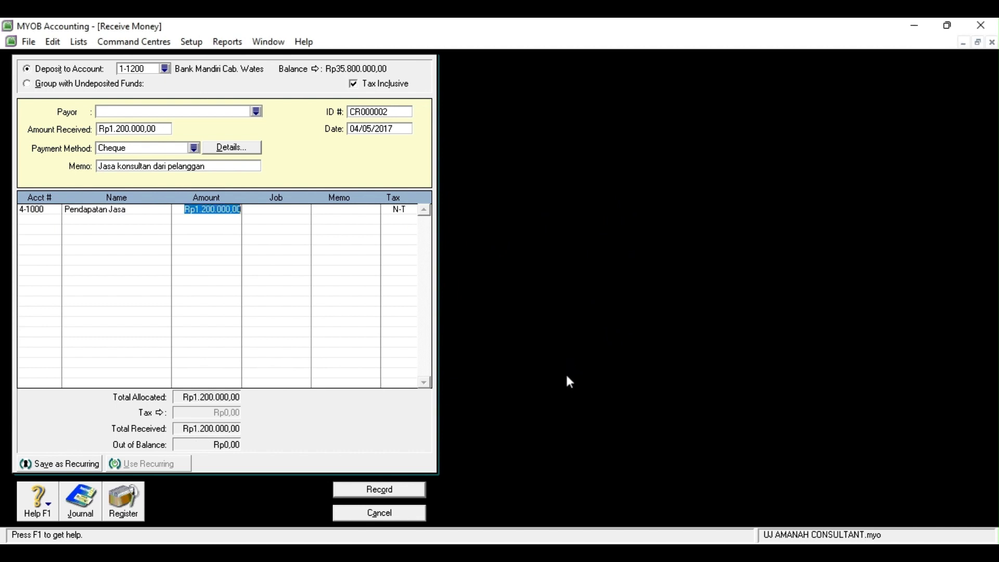
pyautogui.click(395, 492)
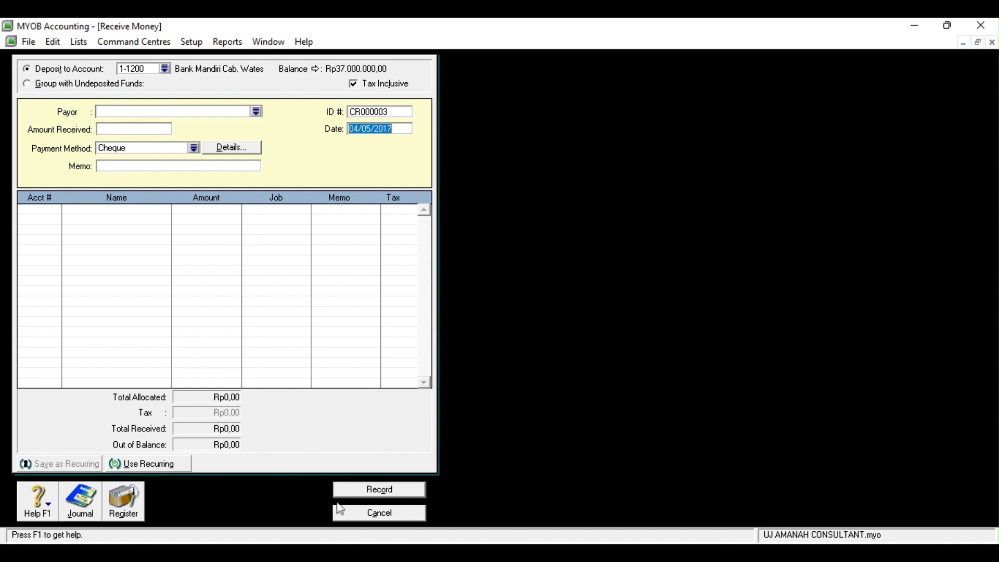
# Start a Spend Money payment from Bank Mandiri Cab. Wates (1-1200) dated 05/05/2017
pyautogui.click(354, 516)
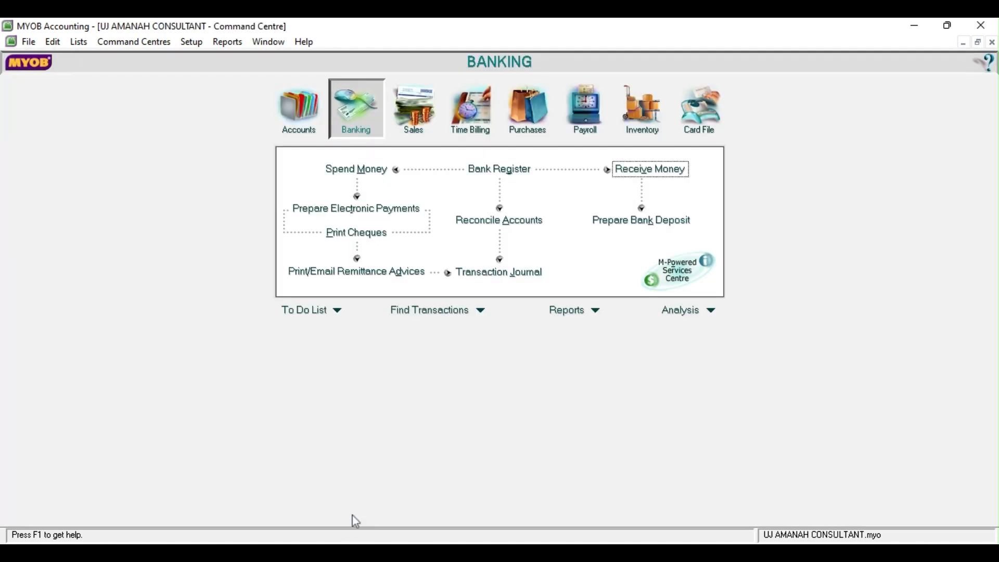
pyautogui.click(367, 176)
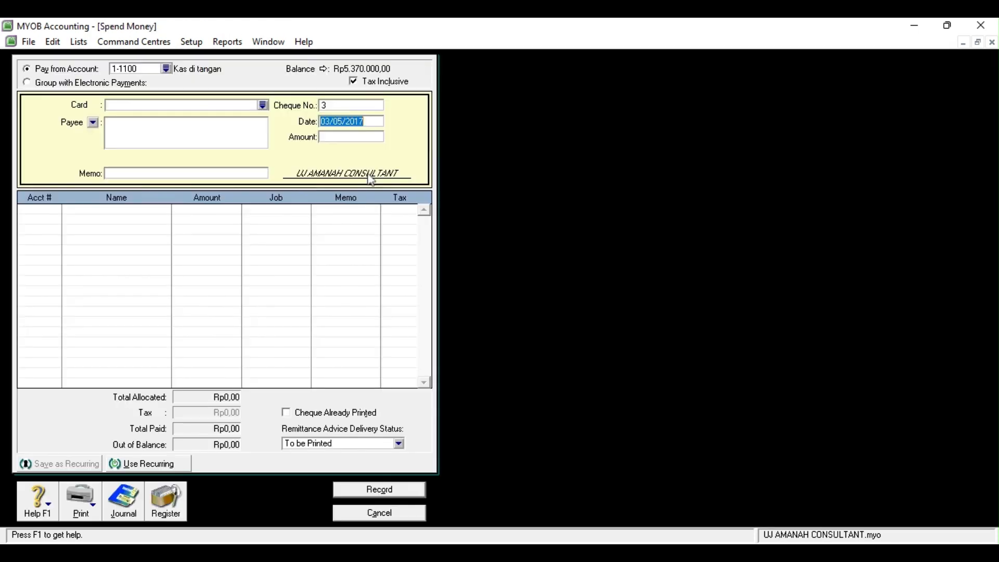
pyautogui.click(166, 69)
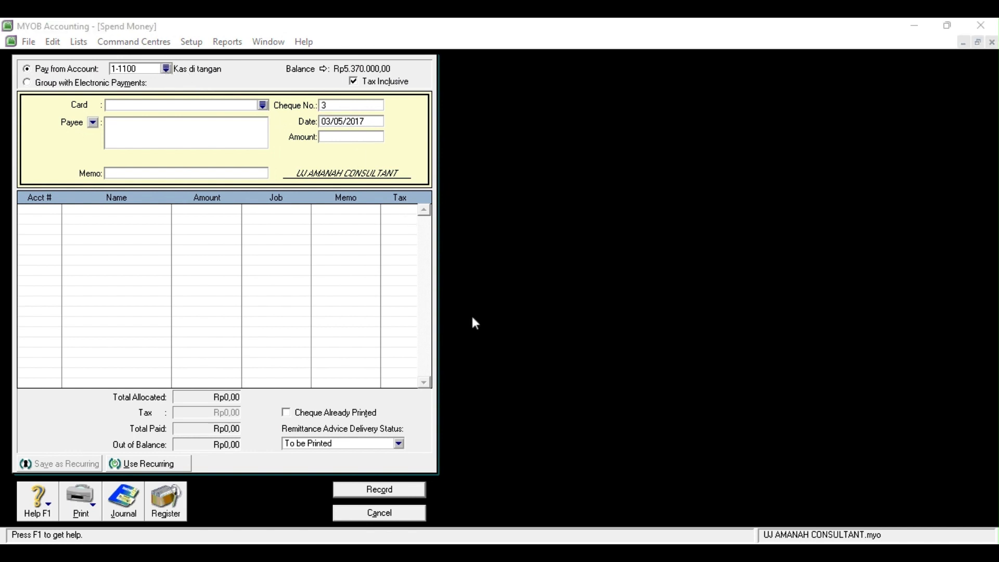
pyautogui.click(583, 378)
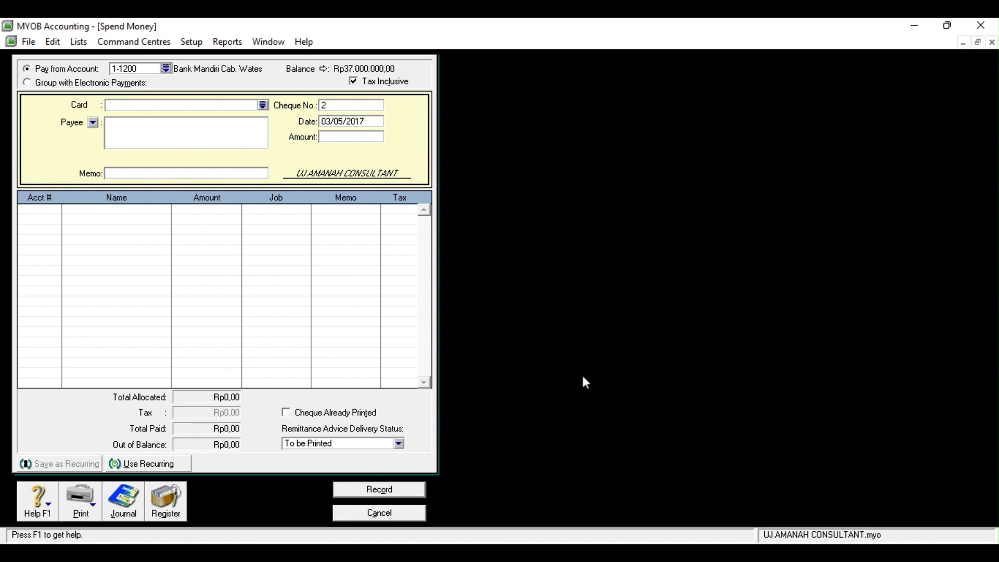
pyautogui.click(329, 121)
pyautogui.click(329, 121)
pyautogui.press('BackSpace')
# Enter a Rp2.800.000 payment to Toko Pojok with memo 'Pekunasan utang usaha'
pyautogui.click(338, 137)
pyautogui.write('2800000')
pyautogui.press('Tab')
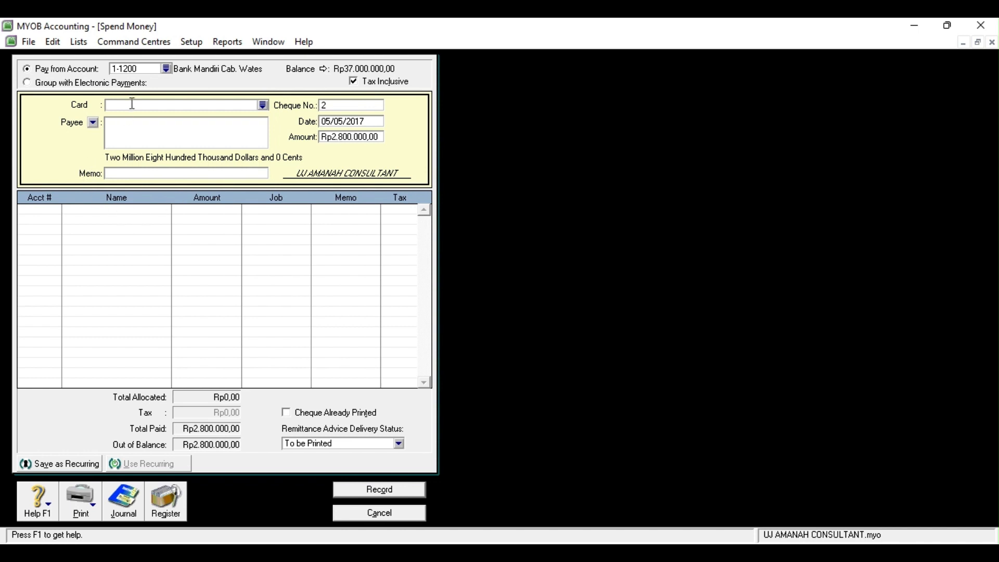
pyautogui.click(264, 106)
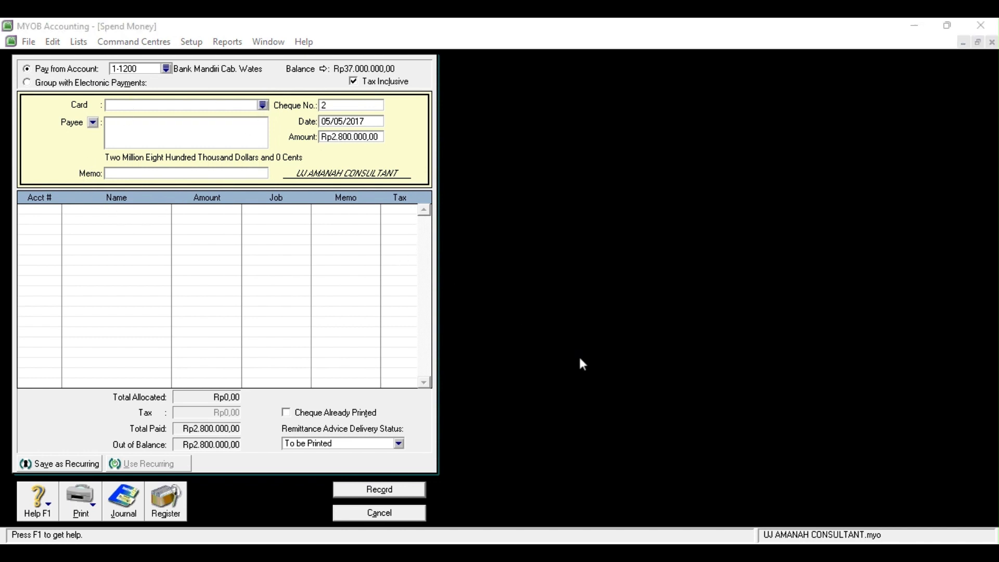
pyautogui.doubleClick(461, 342)
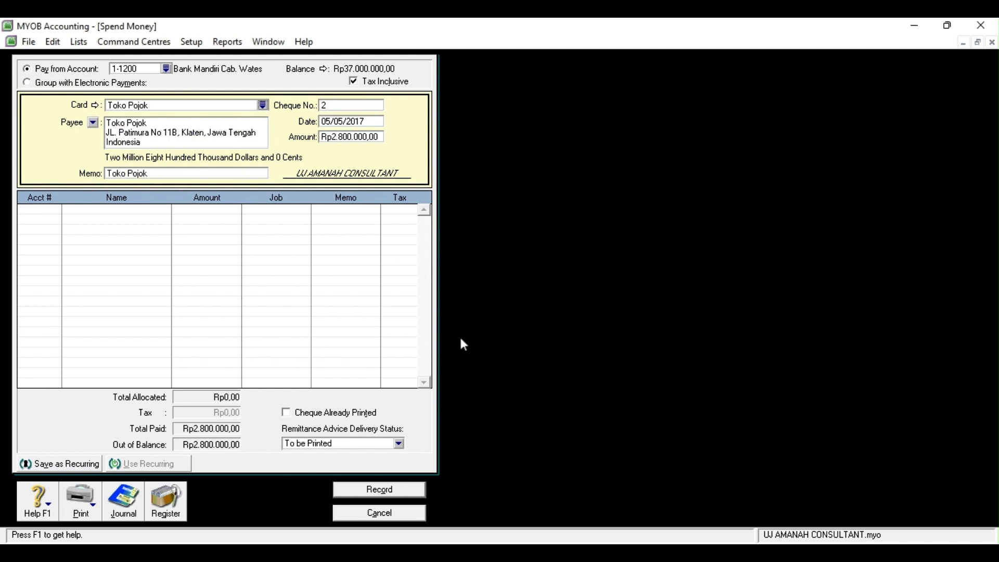
pyautogui.click(160, 173)
pyautogui.press('BackSpace')
pyautogui.write('Pek')
pyautogui.write('unasan utang usaha')
# Allocate the payment to 2-1100 Utang Usaha, record it and close the form
pyautogui.click(29, 209)
pyautogui.click(60, 211)
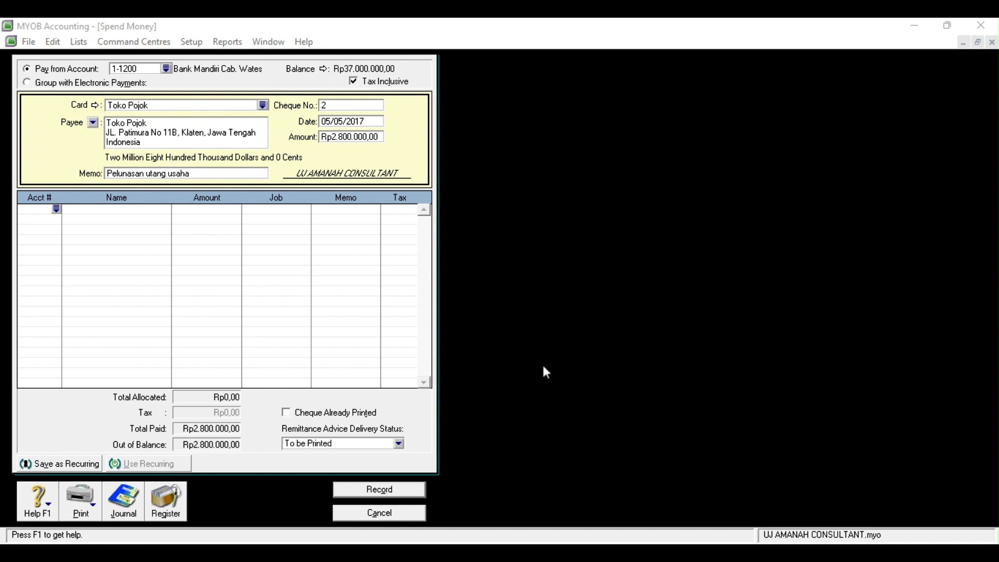
pyautogui.press('Return')
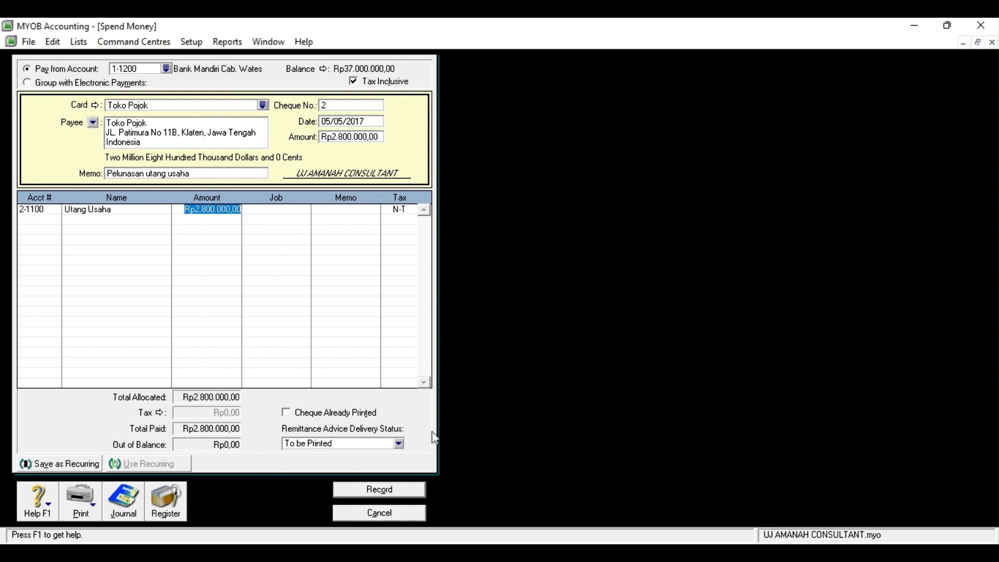
pyautogui.click(407, 491)
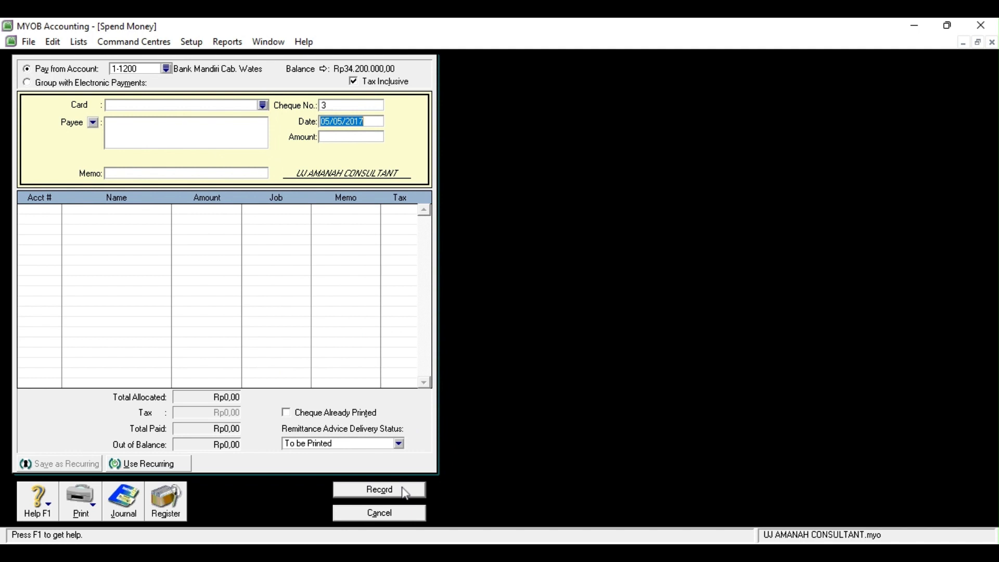
pyautogui.click(392, 515)
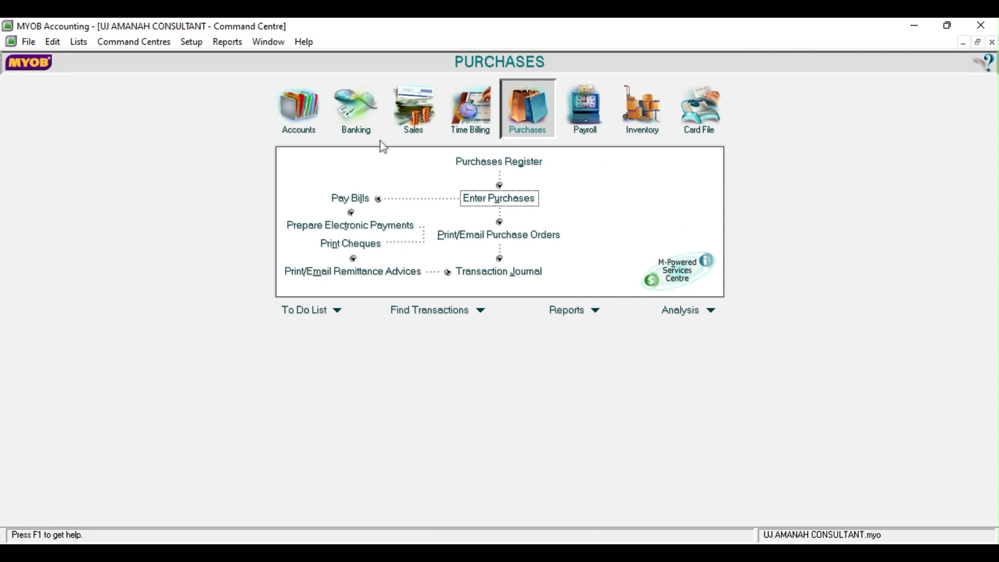
# Start a Receive Money entry dated 07/05/2017 with PT Barata as payor
pyautogui.click(351, 126)
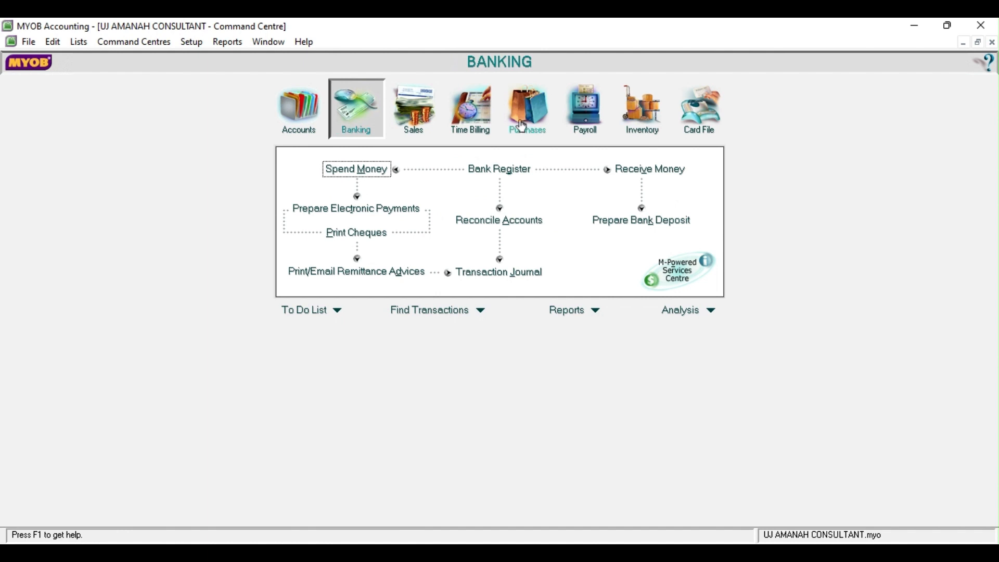
pyautogui.click(624, 172)
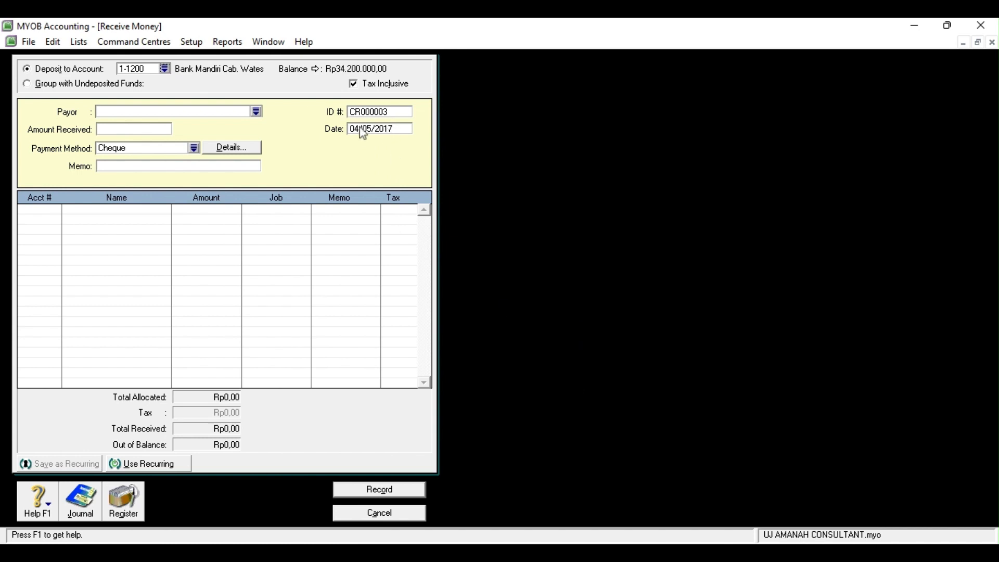
pyautogui.click(361, 128)
pyautogui.press('BackSpace')
pyautogui.write('7')
pyautogui.press('Tab')
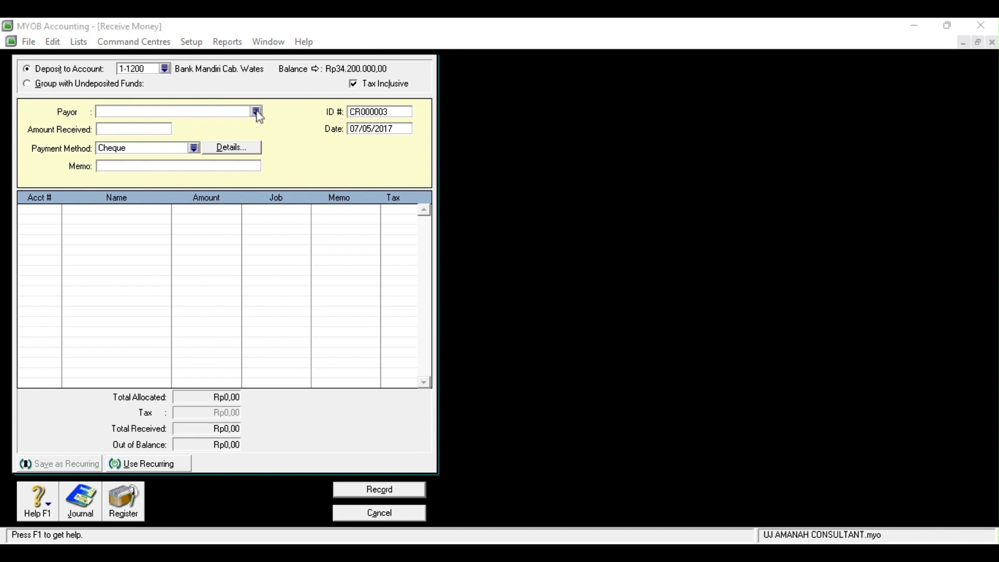
pyautogui.click(623, 382)
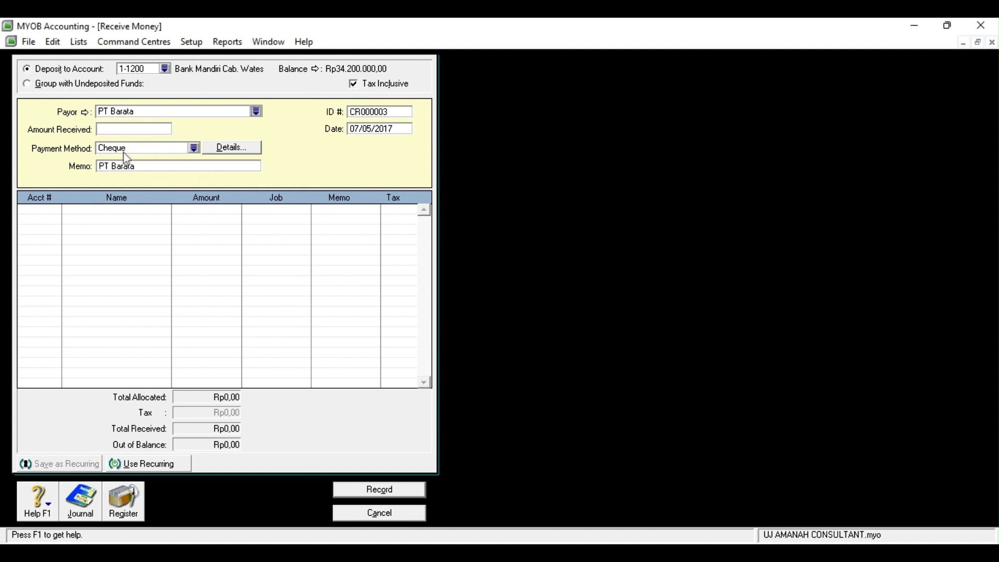
# Enter the Rp3.200.000 amount received and memo 'Pelunasan Piutang'
pyautogui.click(133, 129)
pyautogui.write('3200000')
pyautogui.press('Tab')
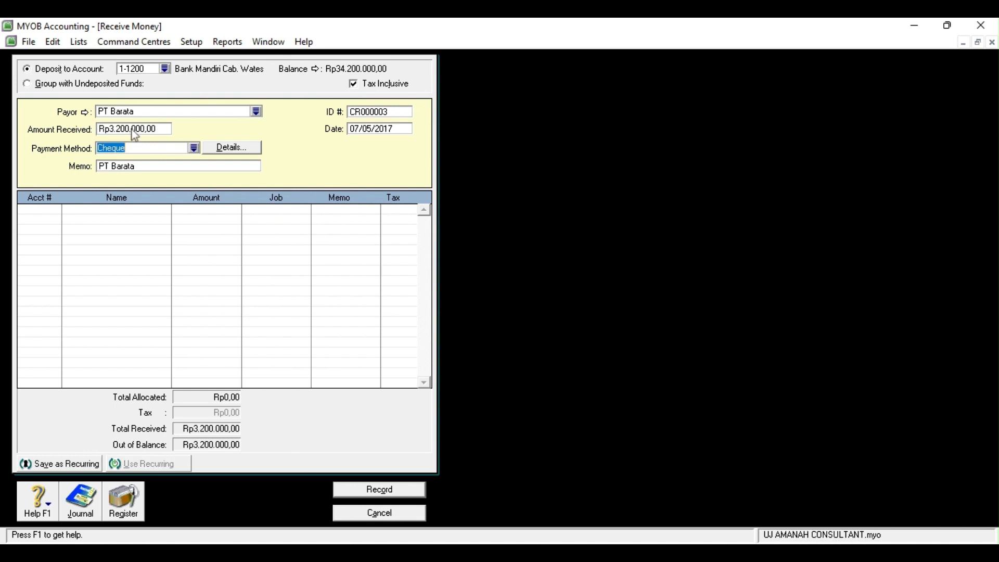
pyautogui.click(126, 167)
pyautogui.press('BackSpace')
pyautogui.write('Pelunasan Piutang')
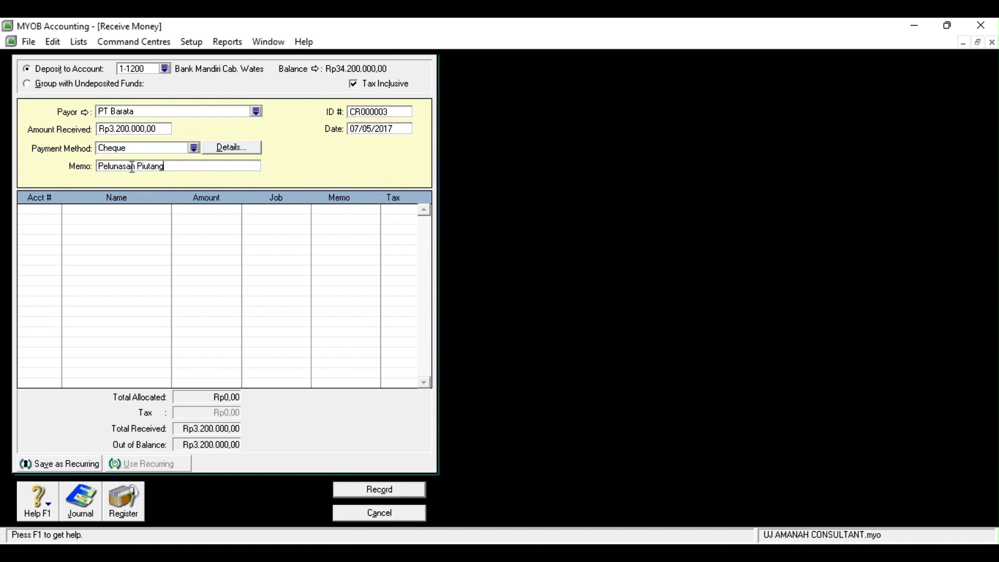
# Allocate the receipt to 1-1300 Piutang, record it and close the window
pyautogui.click(39, 210)
pyautogui.click(56, 211)
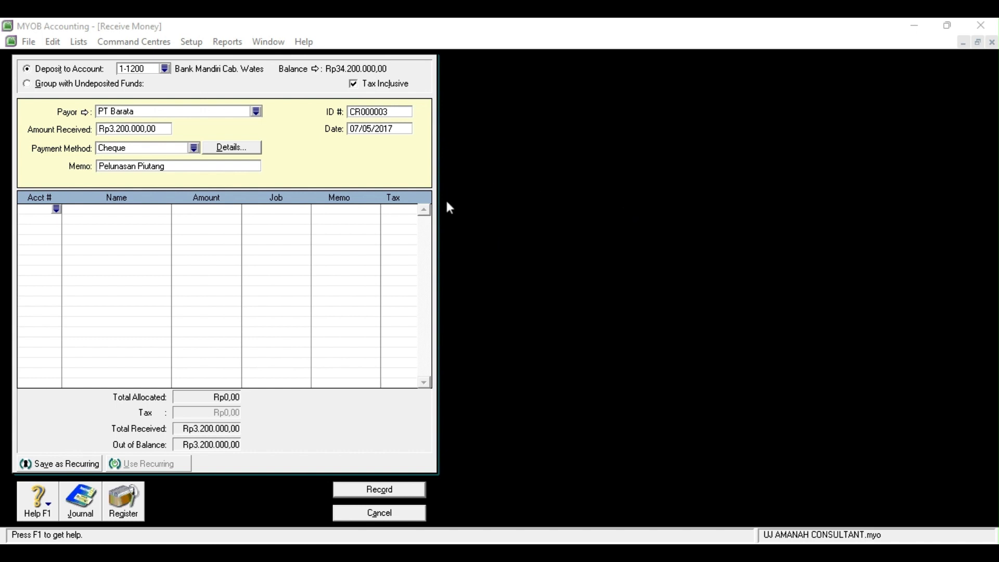
pyautogui.click(438, 333)
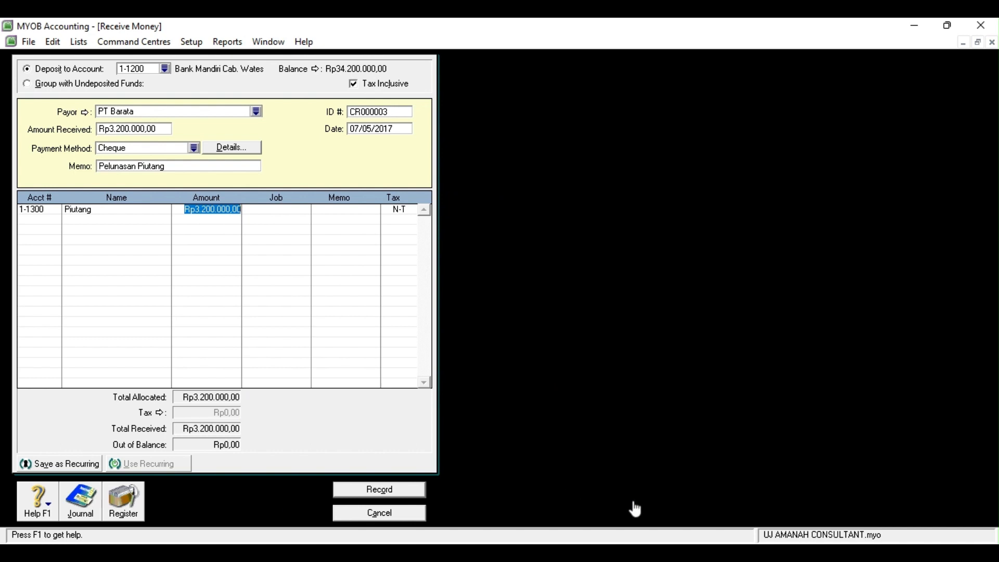
pyautogui.click(363, 492)
pyautogui.click(395, 512)
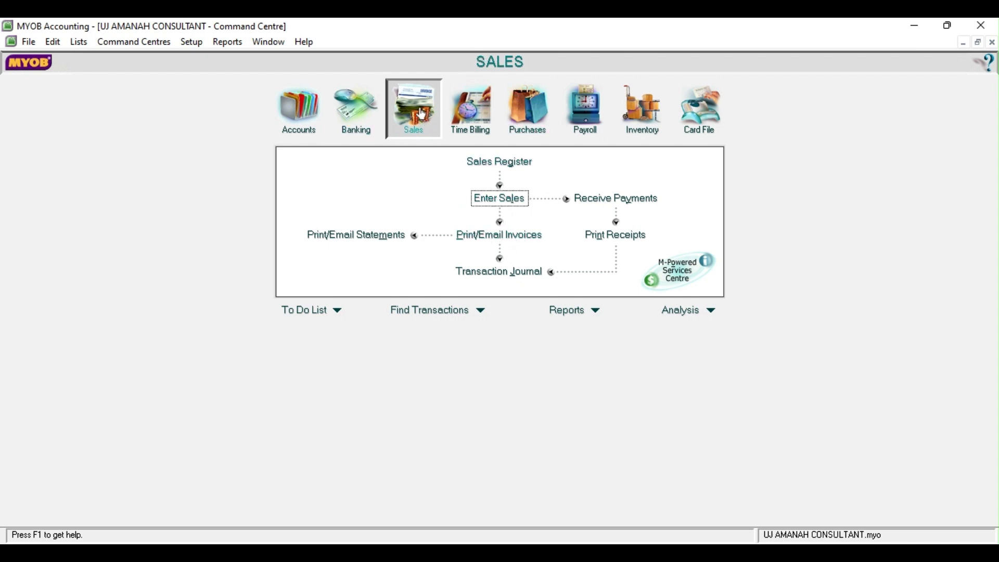
# Start a sales invoice for PT Barata dated 08/05/2017
pyautogui.click(500, 203)
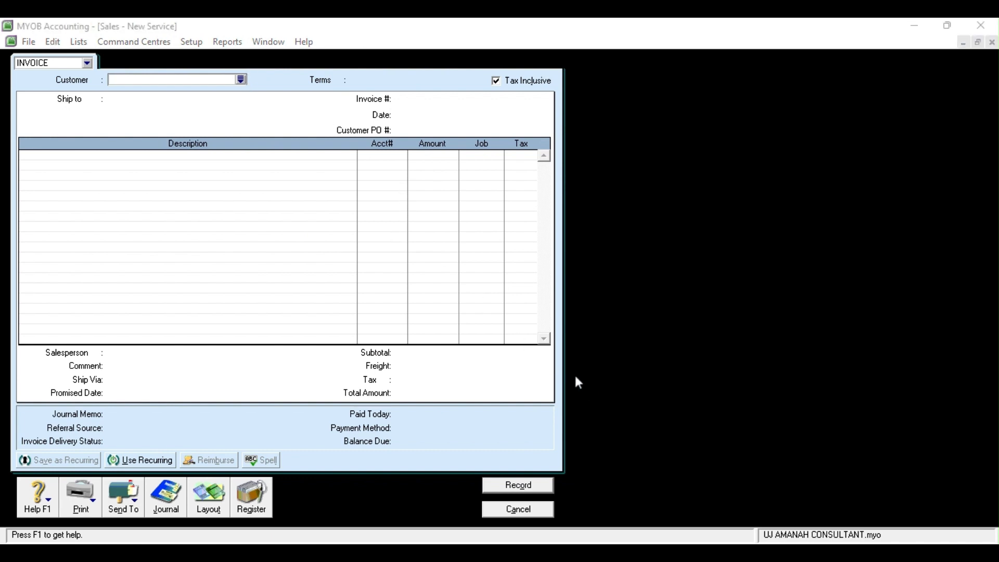
pyautogui.click(410, 114)
pyautogui.click(409, 114)
pyautogui.press('BackSpace')
pyautogui.write('8')
pyautogui.click(421, 113)
pyautogui.press('BackSpace')
pyautogui.press('BackSpace')
pyautogui.write('05')
pyautogui.click(445, 115)
pyautogui.press('BackSpace')
pyautogui.press('BackSpace')
pyautogui.write('1')
pyautogui.click(396, 156)
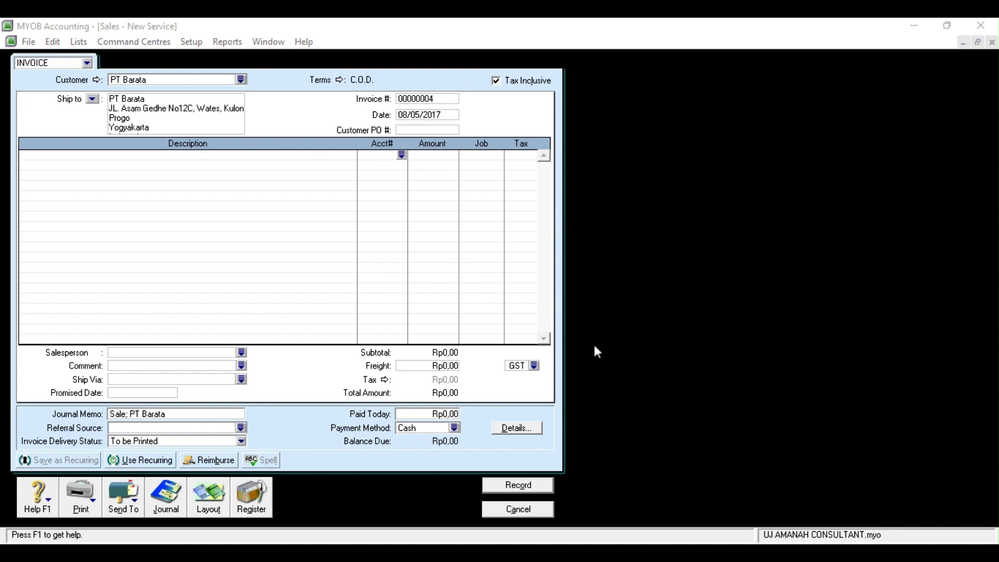
# Add lines 4-1000 at 4600000 and 1-1300 at -4600000, then record the invoice and close it
pyautogui.click(577, 380)
pyautogui.click(388, 166)
pyautogui.click(402, 166)
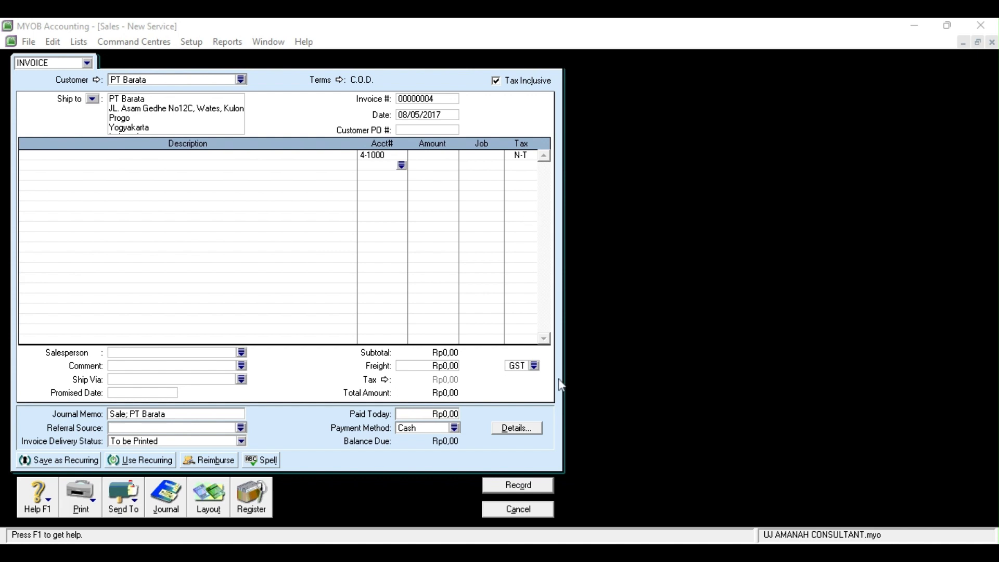
pyautogui.click(504, 333)
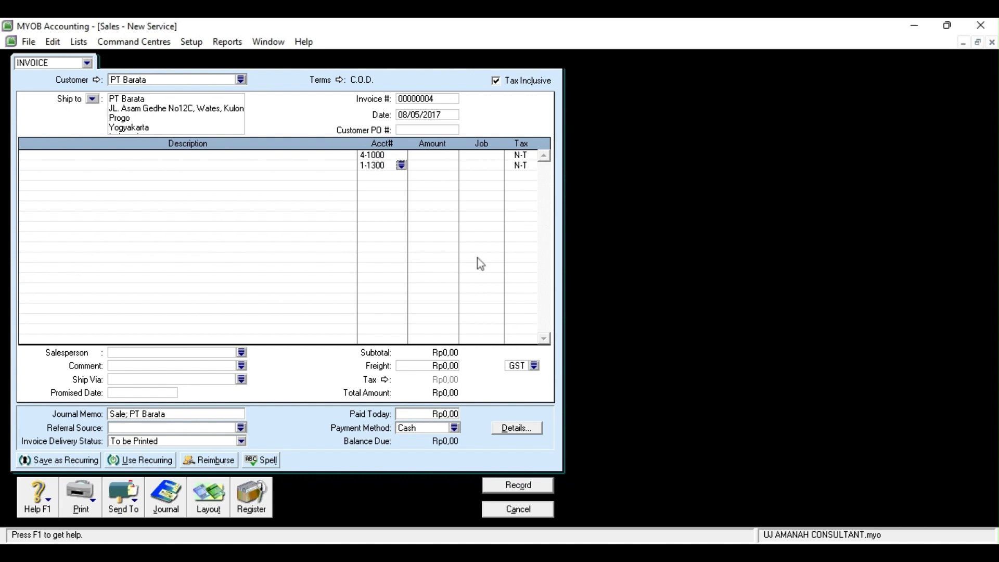
pyautogui.click(420, 154)
pyautogui.write('4600000')
pyautogui.click(428, 168)
pyautogui.write('-4600000')
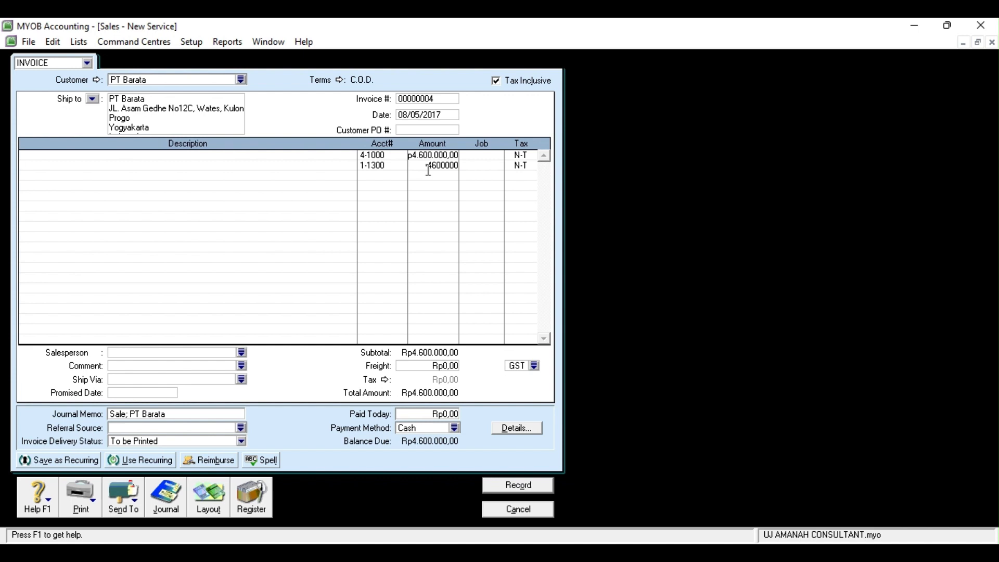
pyautogui.click(390, 170)
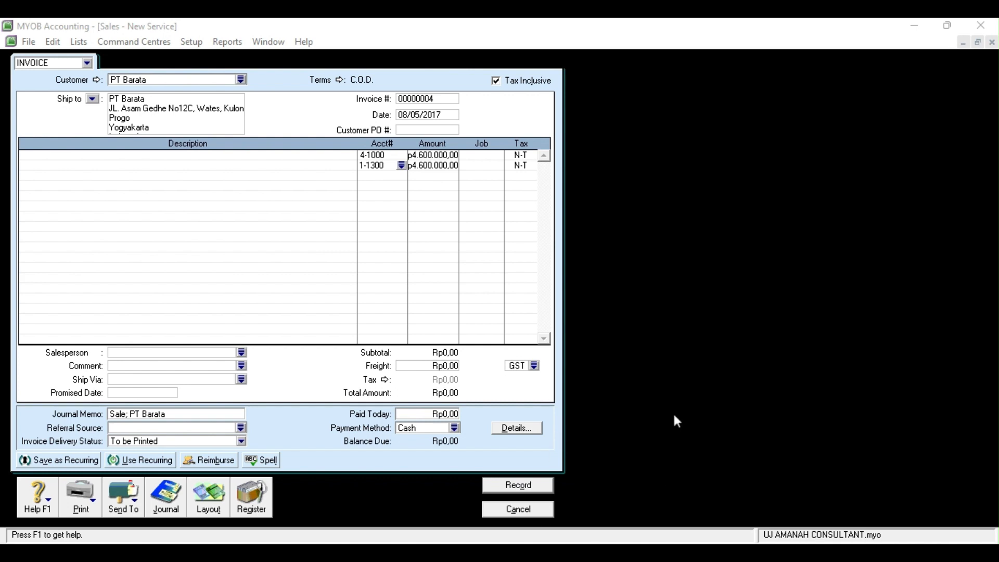
pyautogui.click(508, 486)
pyautogui.click(532, 510)
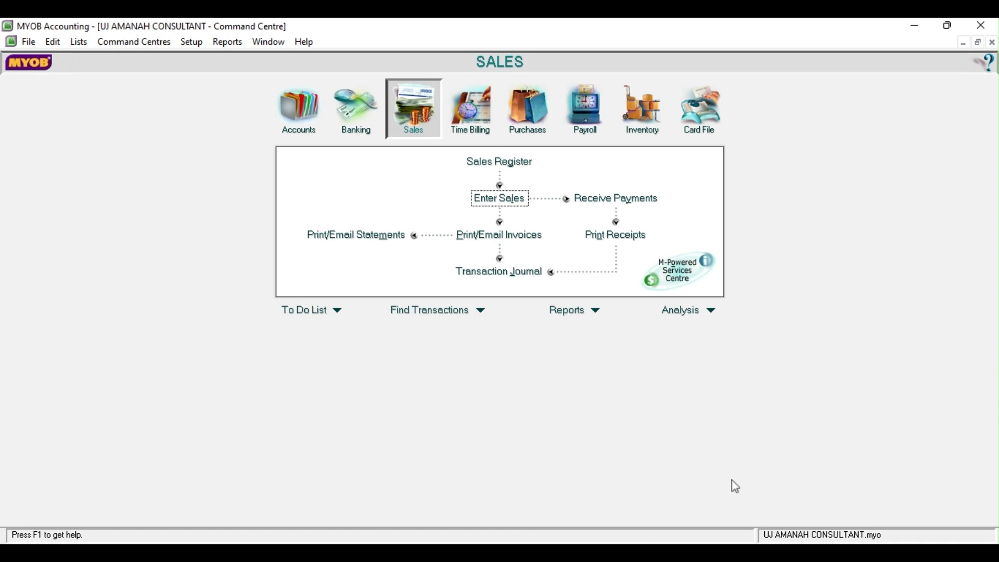
# Start another PT Barata sales invoice and set its date to 08/05/2017
pyautogui.click(654, 547)
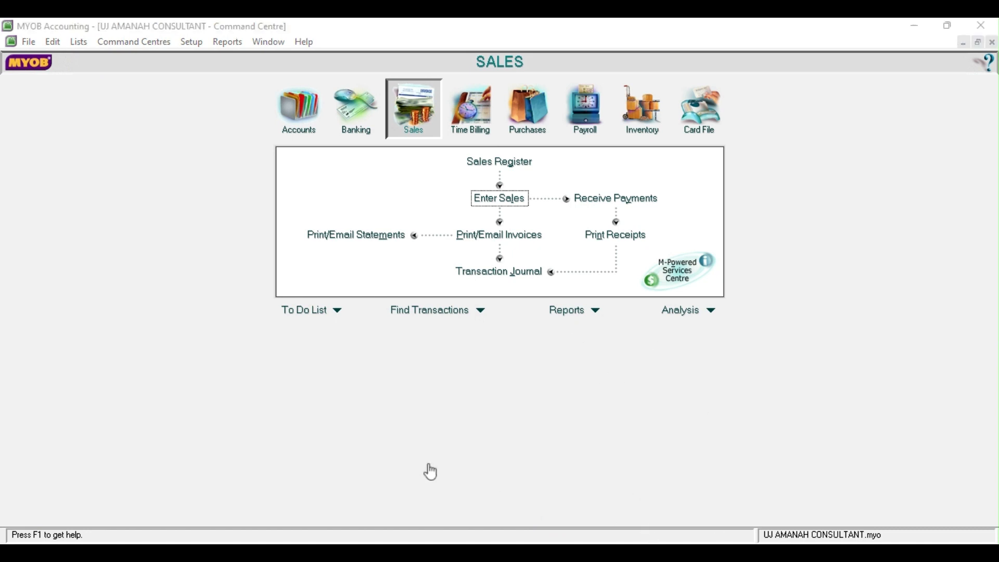
pyautogui.click(629, 500)
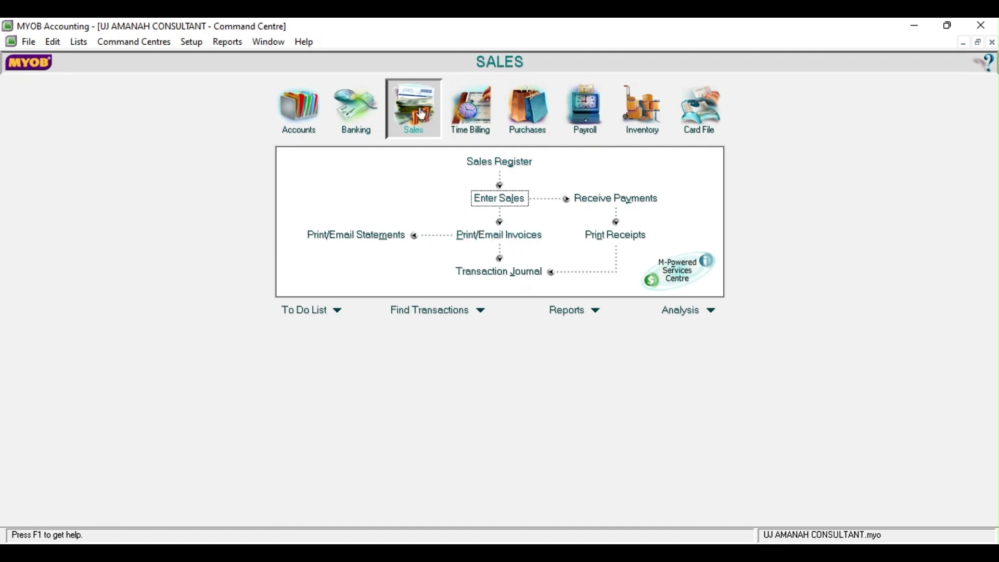
pyautogui.click(497, 199)
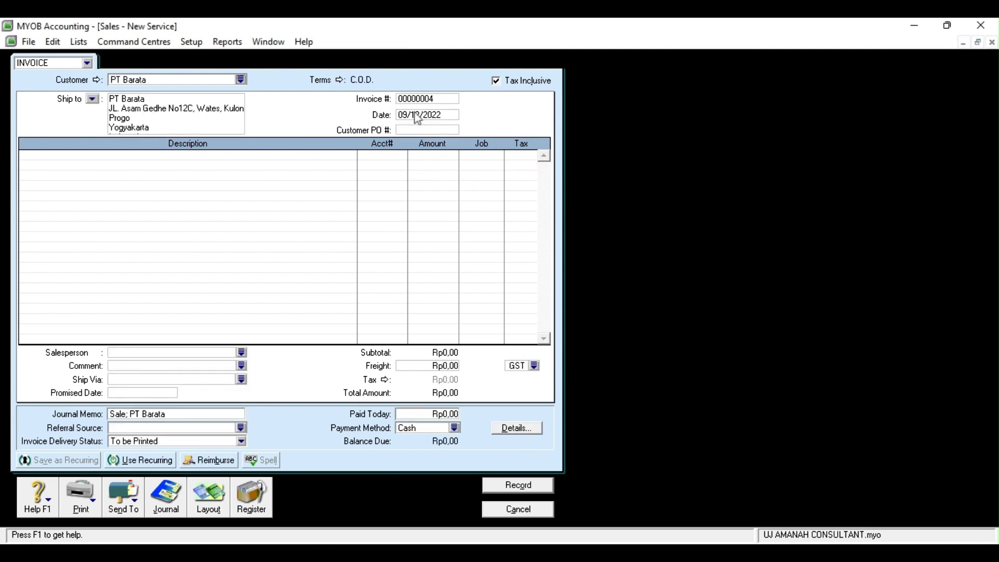
pyautogui.doubleClick(410, 114)
pyautogui.click(410, 114)
pyautogui.press('BackSpace')
pyautogui.write('8')
pyautogui.press('BackSpace')
pyautogui.press('BackSpace')
pyautogui.write('05')
pyautogui.press('BackSpace')
pyautogui.press('BackSpace')
pyautogui.press('BackSpace')
pyautogui.write('01')
pyautogui.click(395, 156)
# Fill invoice lines: 4-1000 with 4600000 and 1-1300 with -4600000
pyautogui.click(401, 156)
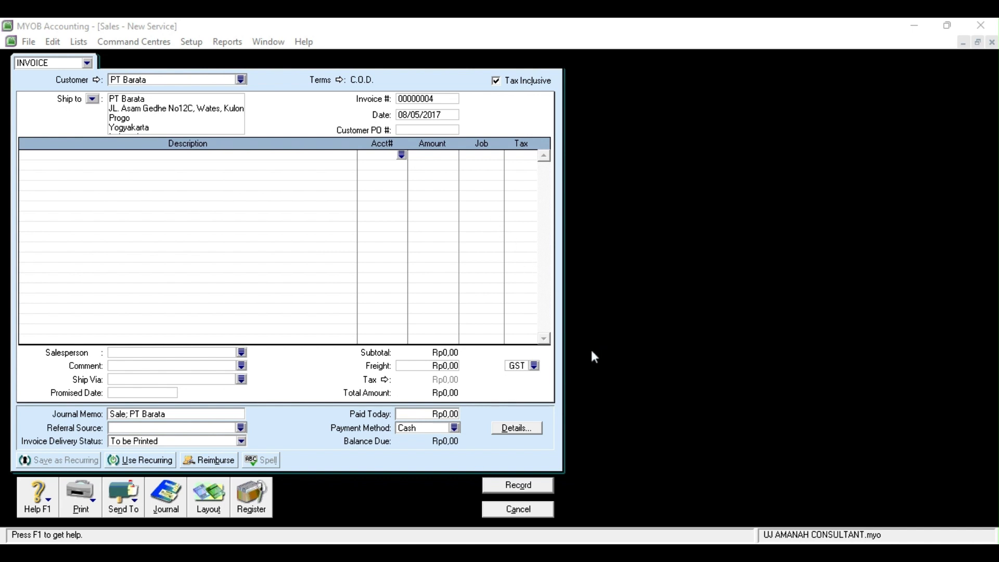
pyautogui.click(578, 380)
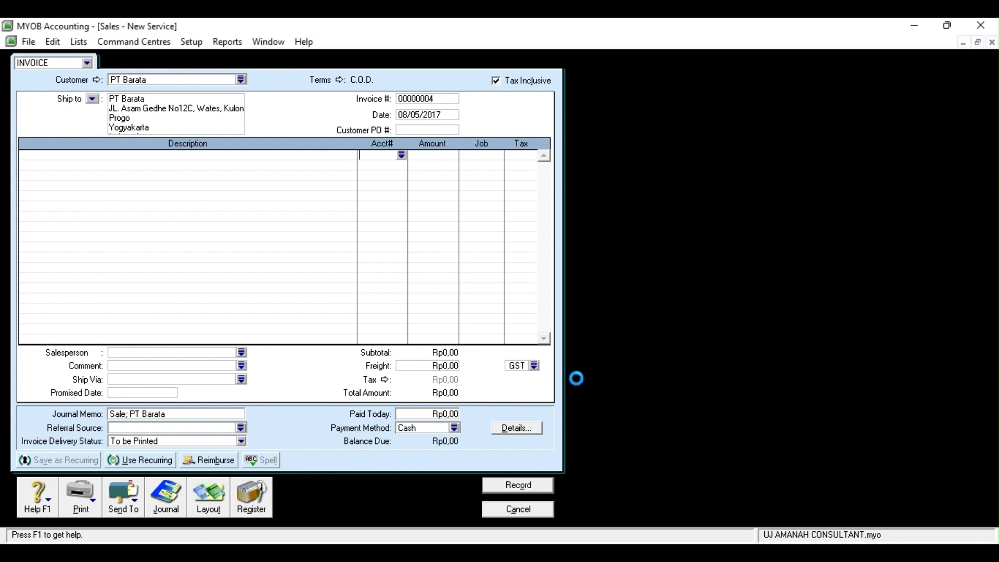
pyautogui.click(385, 164)
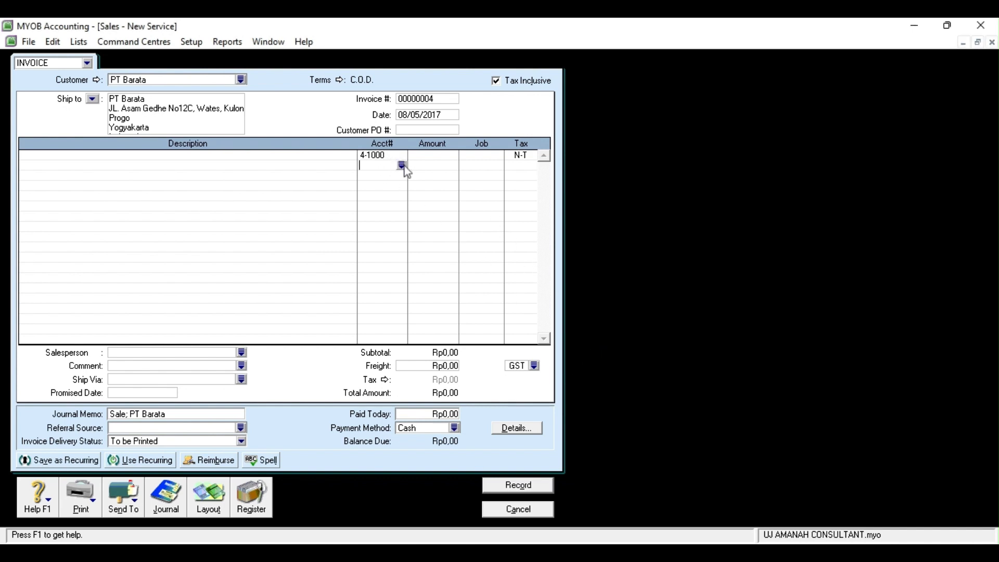
pyautogui.click(402, 166)
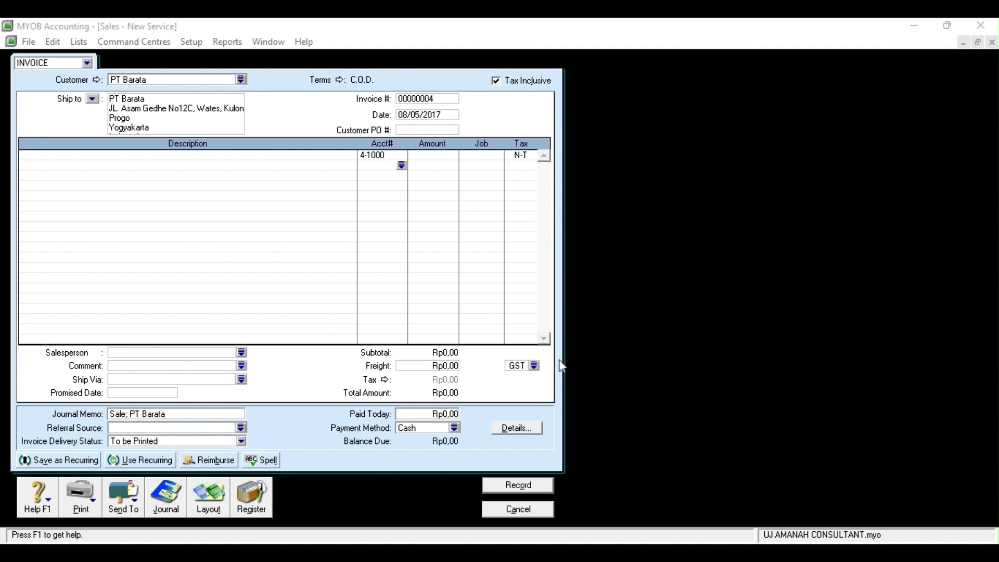
pyautogui.click(504, 333)
pyautogui.click(420, 155)
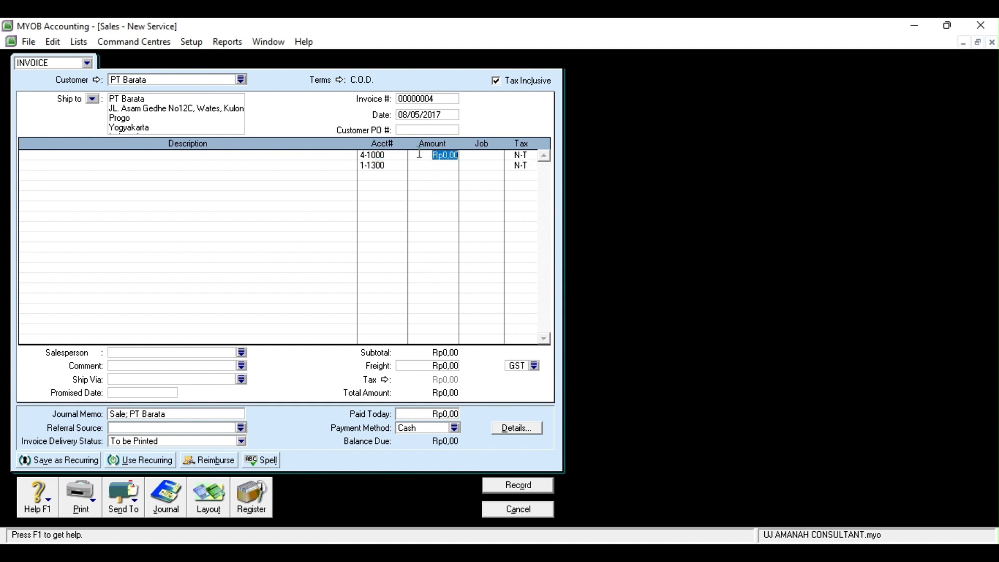
pyautogui.write('4600000')
pyautogui.click(428, 170)
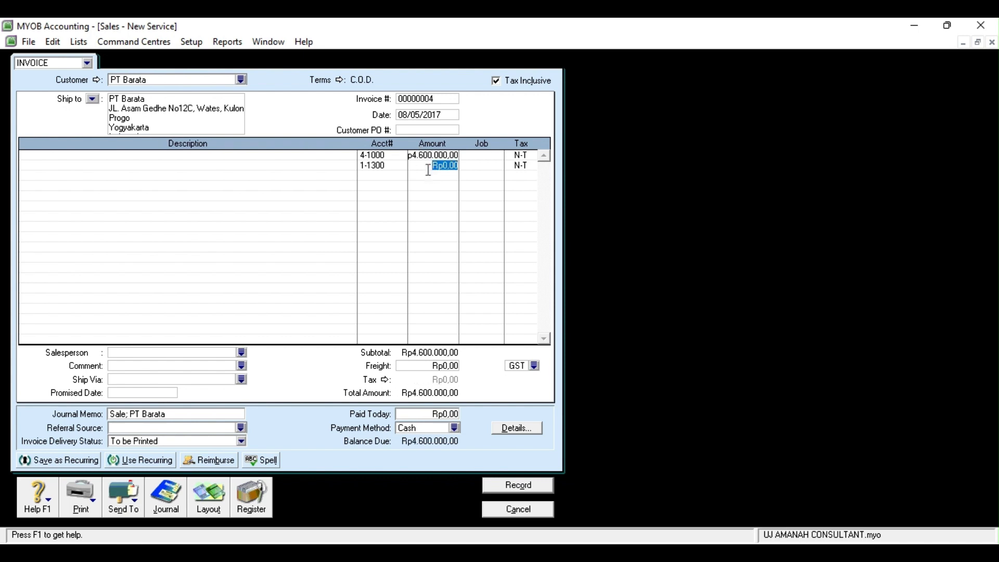
pyautogui.write('-4600000')
pyautogui.click(390, 170)
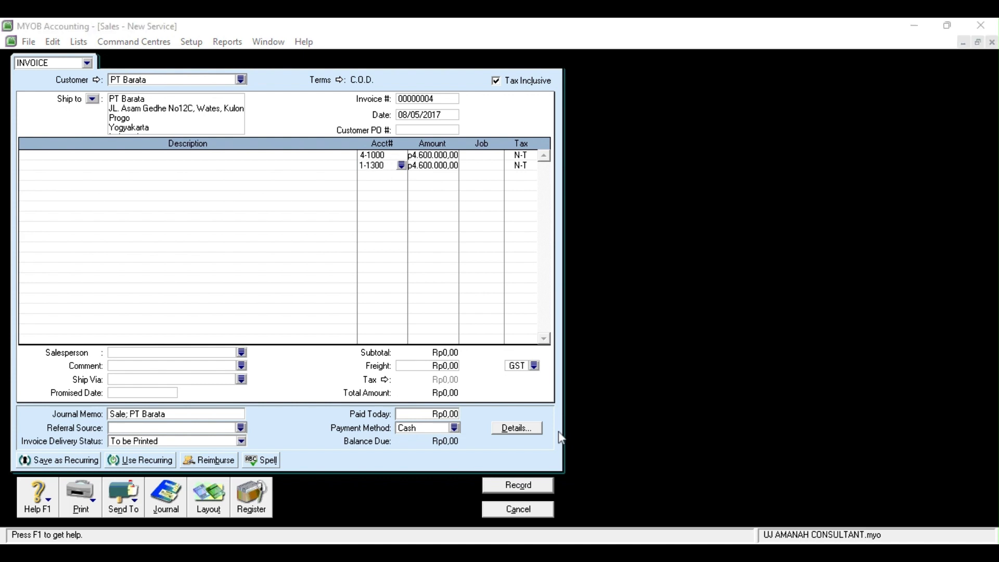
# Record the PT Barata invoice and close the sales window
pyautogui.click(670, 412)
pyautogui.click(509, 491)
pyautogui.click(533, 511)
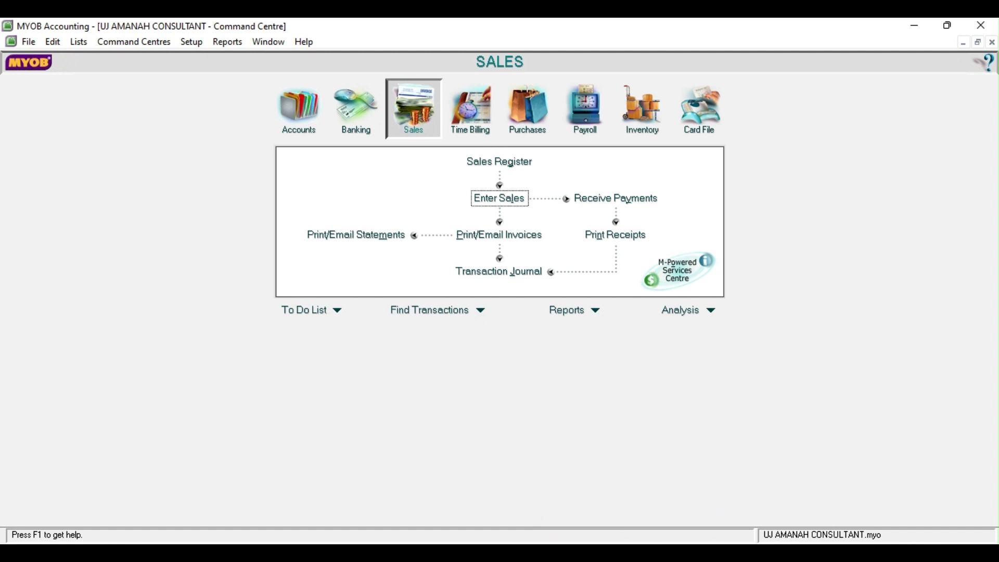
pyautogui.click(708, 553)
pyautogui.click(625, 341)
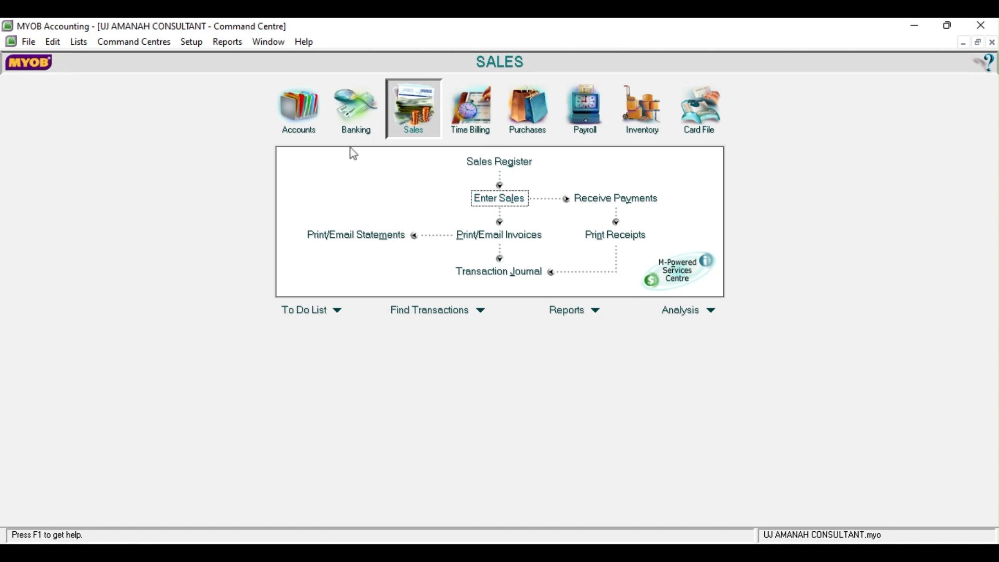
# Start a receipt into Bank Mandiri Cab. Wates from the customer, dated 09/05/2017
pyautogui.click(356, 110)
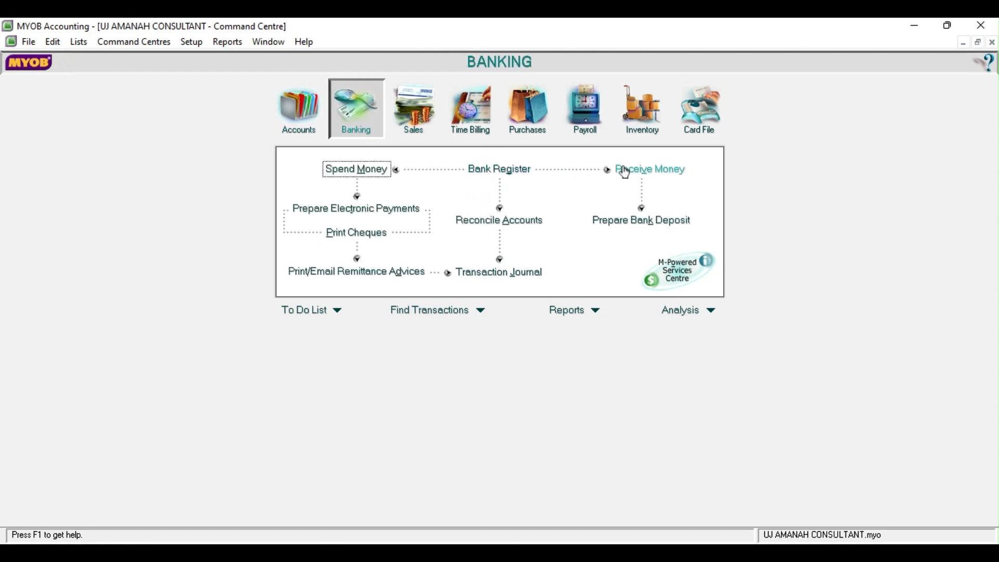
pyautogui.click(676, 170)
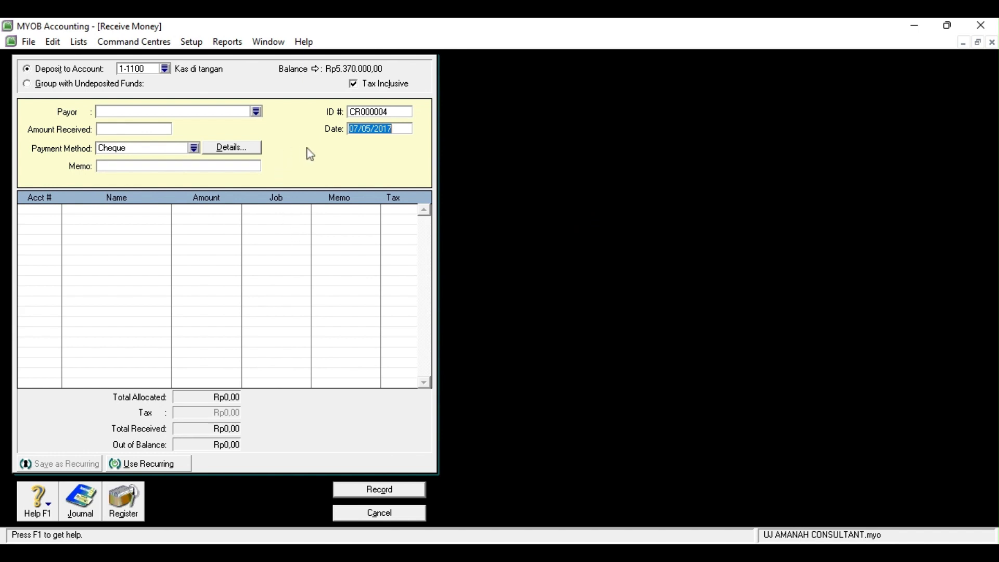
pyautogui.click(166, 68)
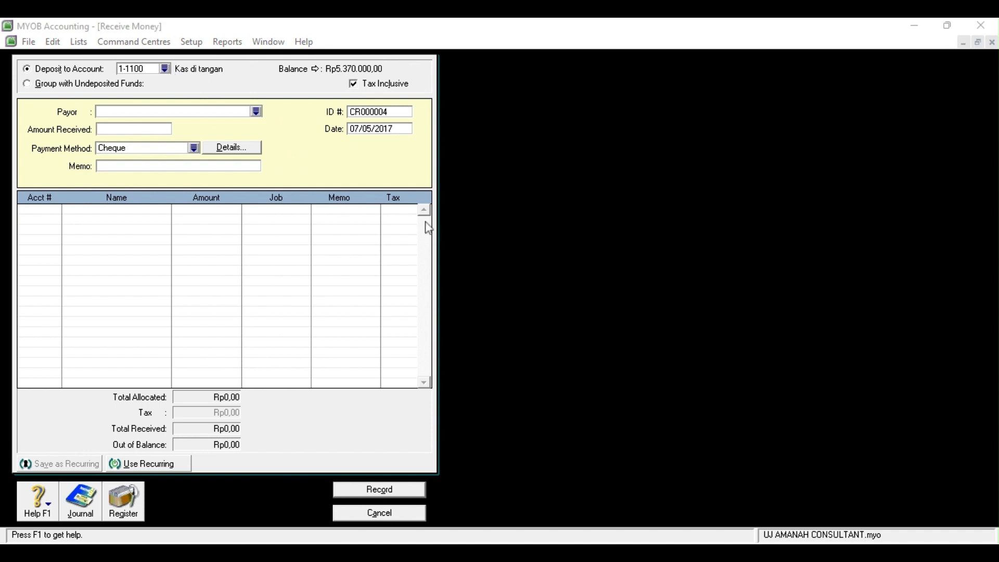
pyautogui.click(547, 378)
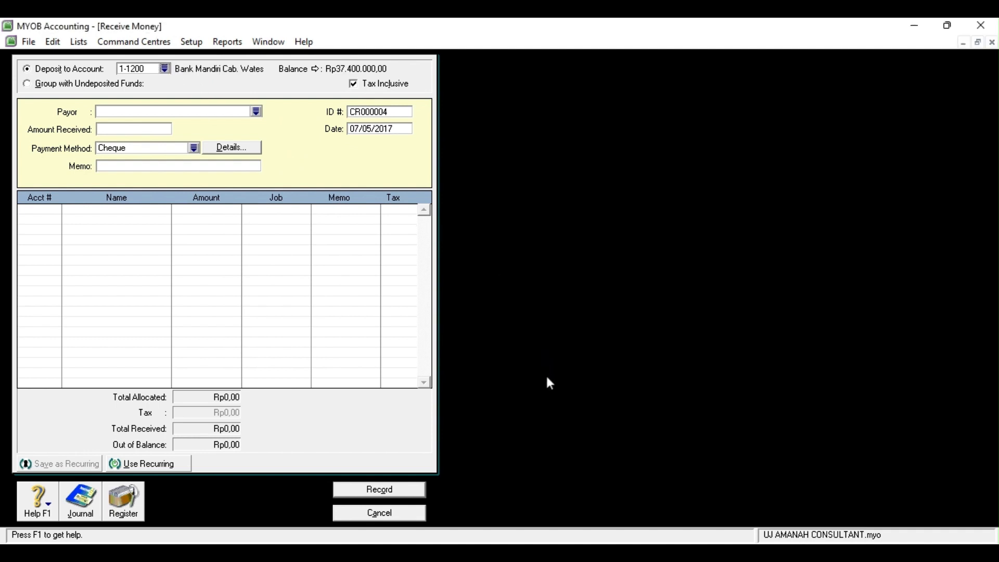
pyautogui.click(257, 113)
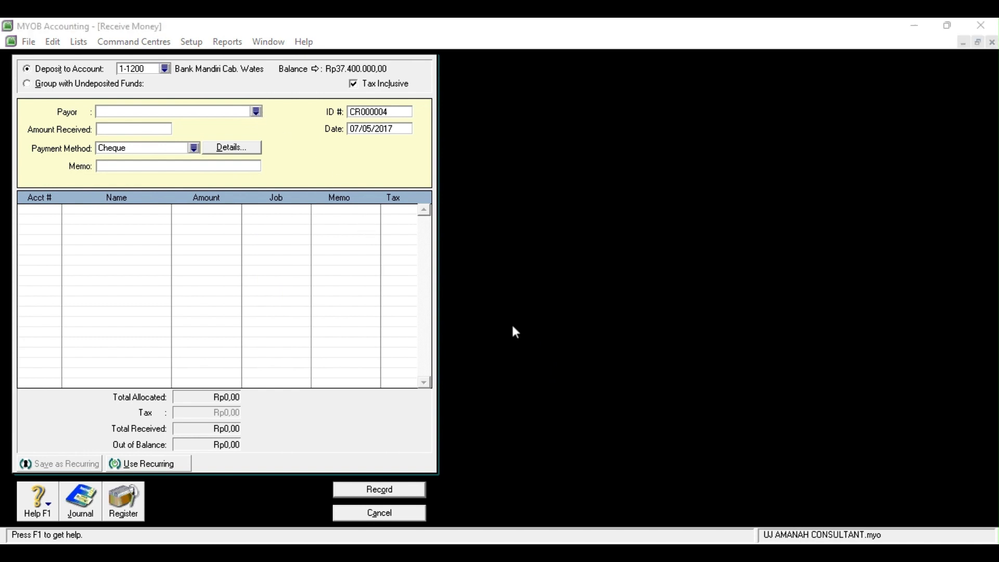
pyautogui.click(586, 380)
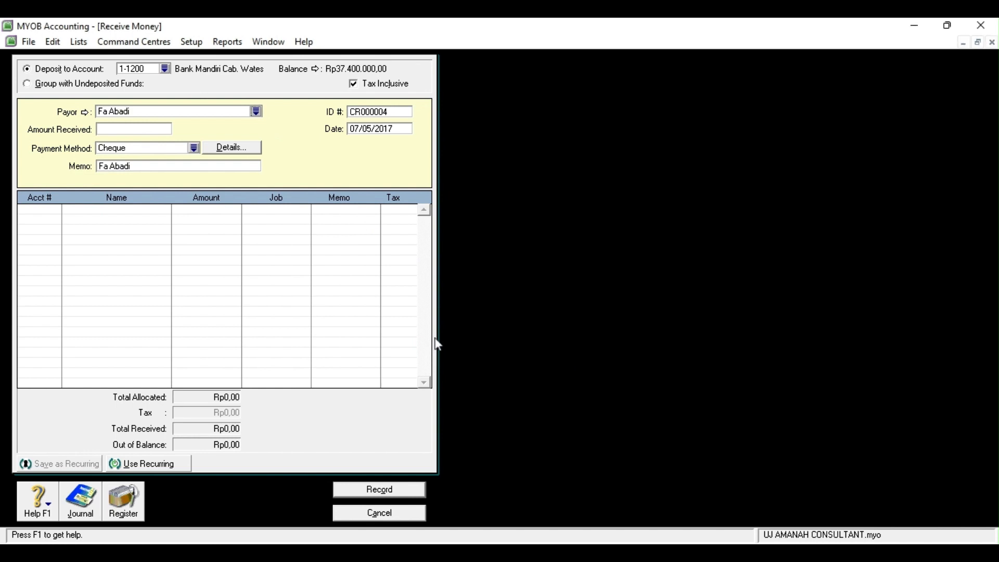
pyautogui.click(358, 128)
pyautogui.click(358, 128)
pyautogui.press('BackSpace')
pyautogui.write('9')
# Enter Rp1.300.000 received and allocate it to 4-1000 Pendapatan Jasa
pyautogui.click(161, 128)
pyautogui.write('1.300.000,00')
pyautogui.click(42, 207)
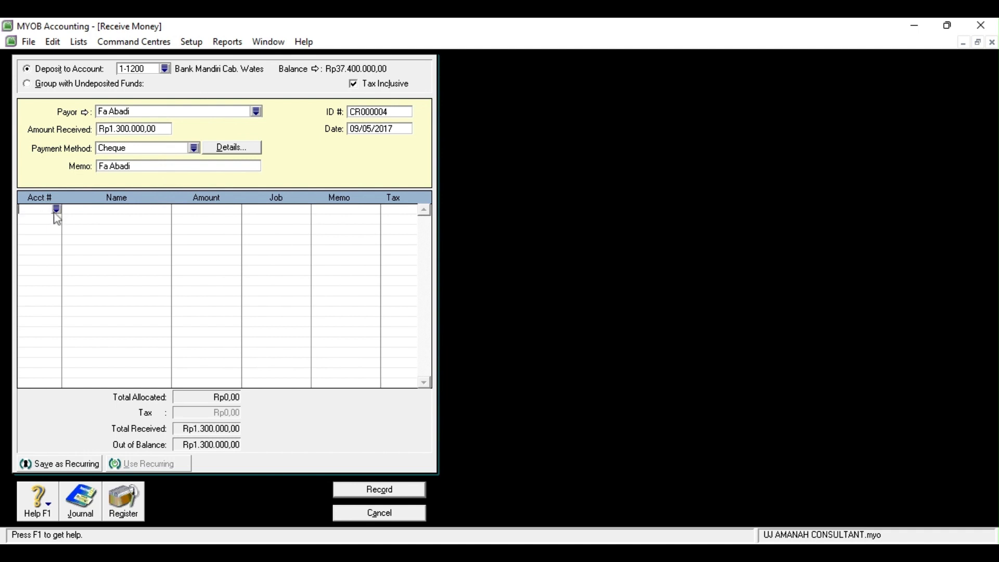
pyautogui.click(56, 209)
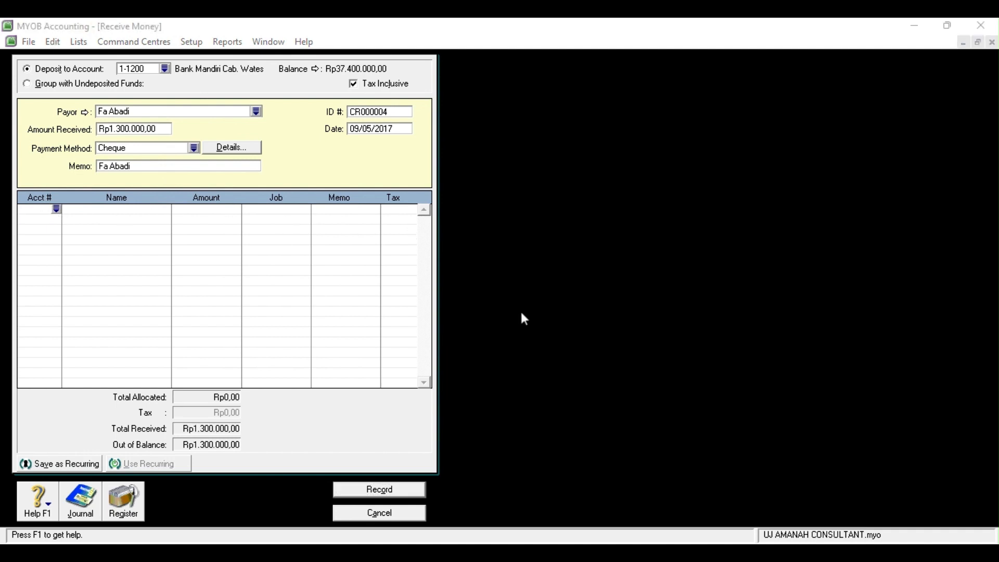
pyautogui.click(544, 386)
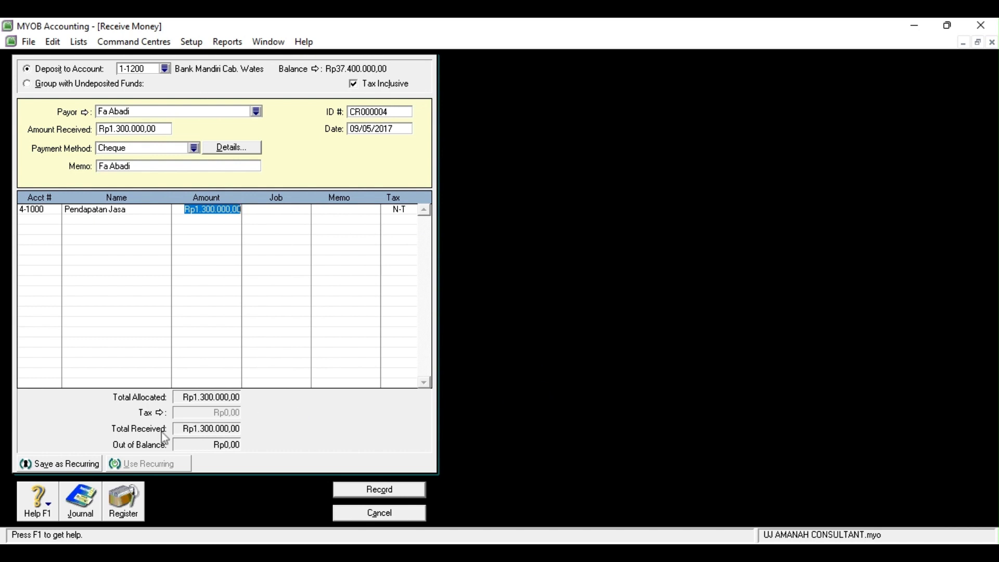
# Preview the journal entries, then record the Rp1.300.000 receipt and close the window
pyautogui.hotkey('ctrl', 'r')
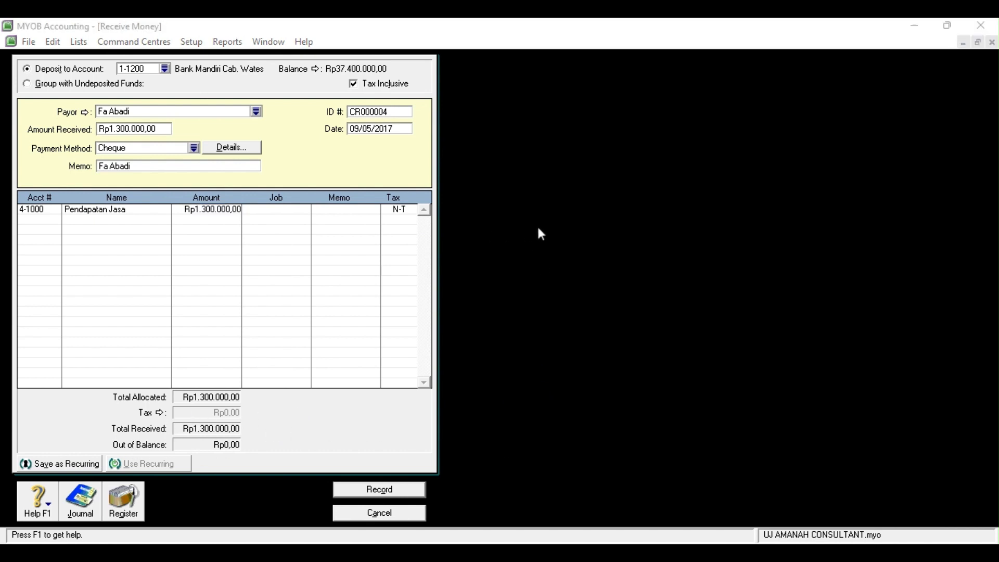
pyautogui.click(667, 413)
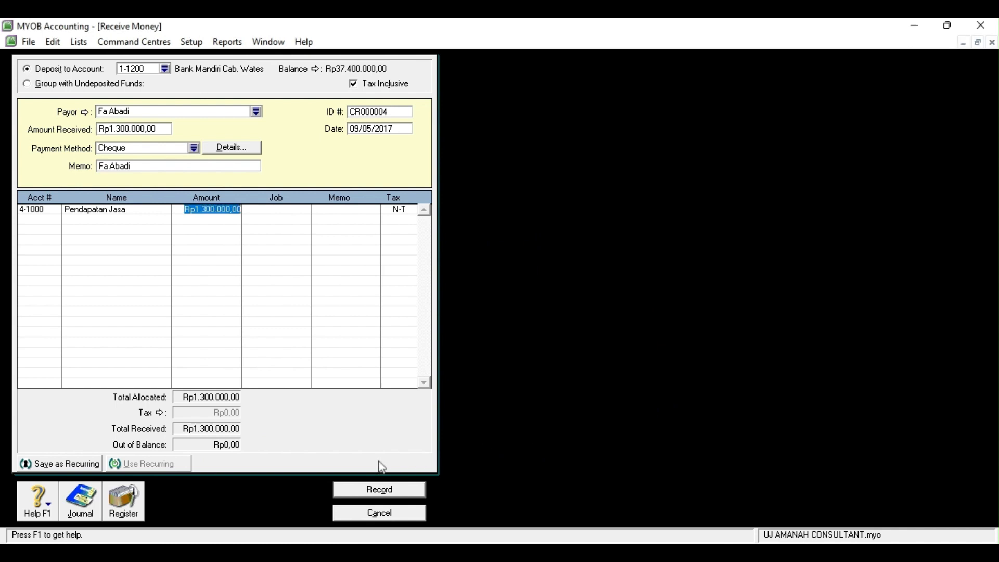
pyautogui.click(341, 488)
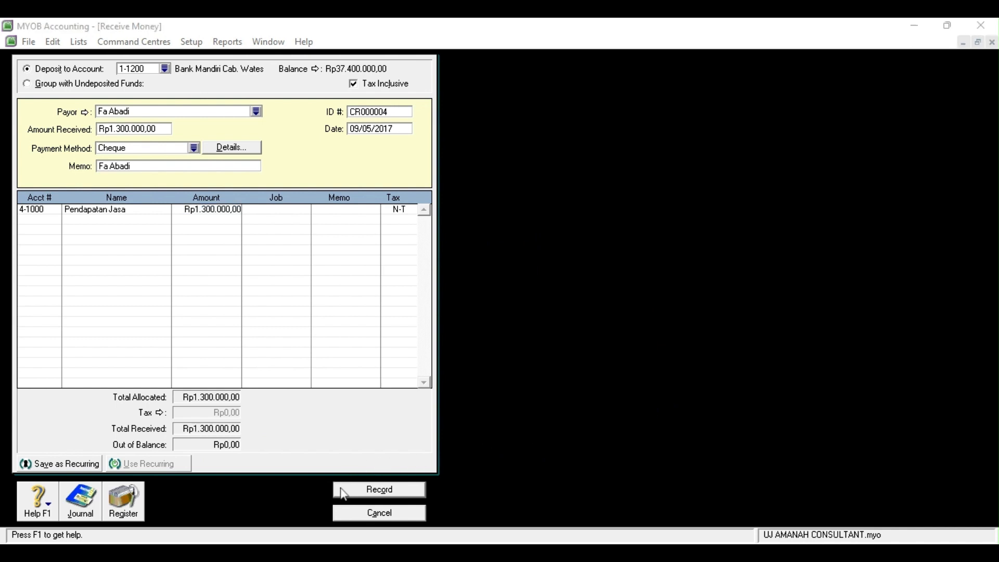
pyautogui.click(623, 510)
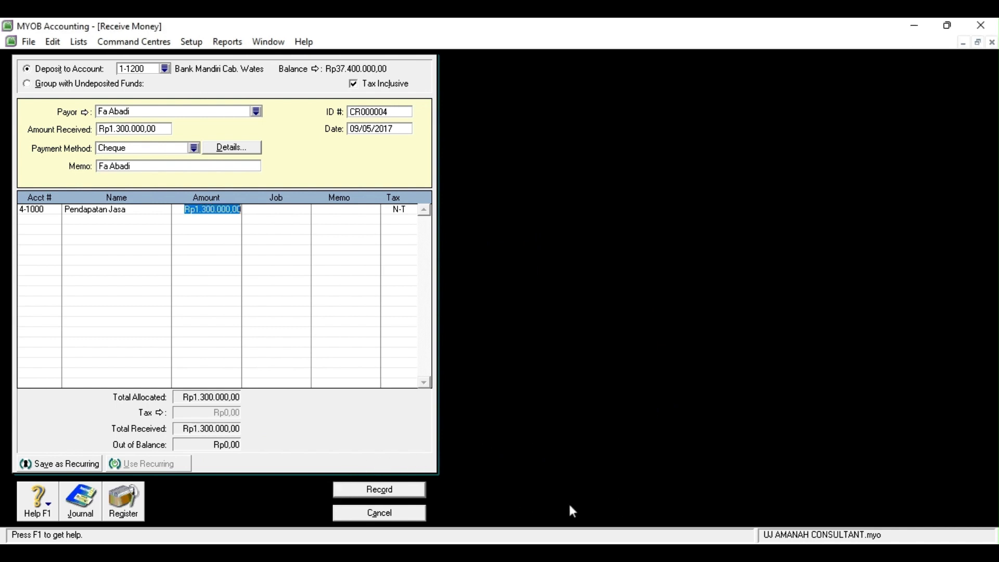
pyautogui.click(405, 495)
pyautogui.click(399, 517)
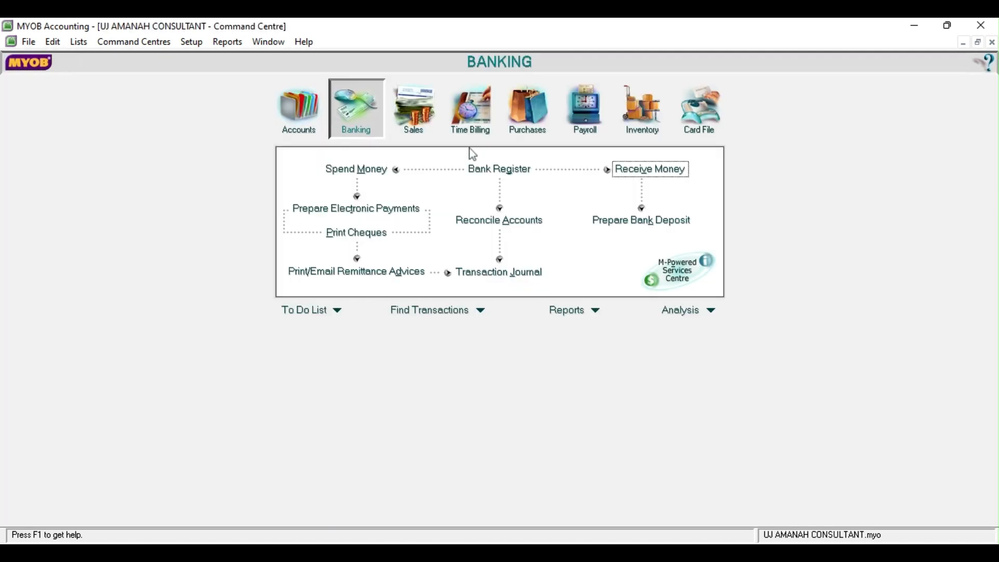
# Start a new sales invoice for the customer dated 09/05/2017
pyautogui.click(415, 109)
pyautogui.click(498, 200)
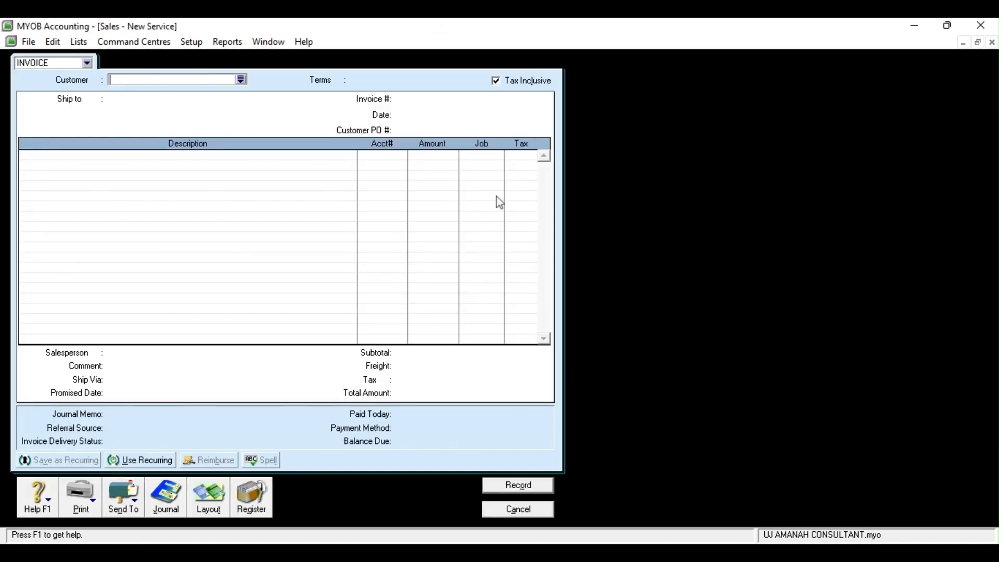
pyautogui.click(241, 79)
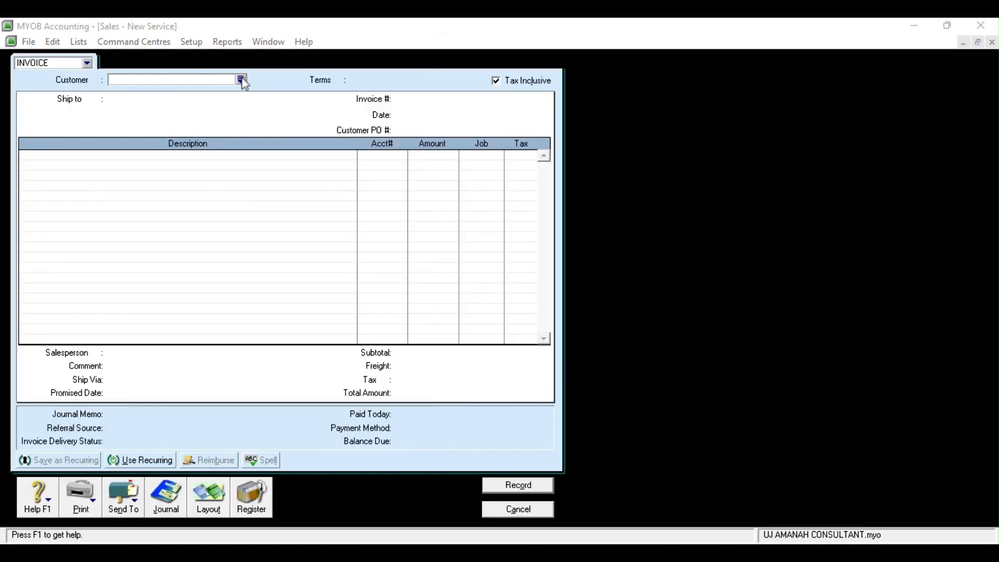
pyautogui.click(623, 381)
pyautogui.click(407, 115)
pyautogui.write('09/05/2017')
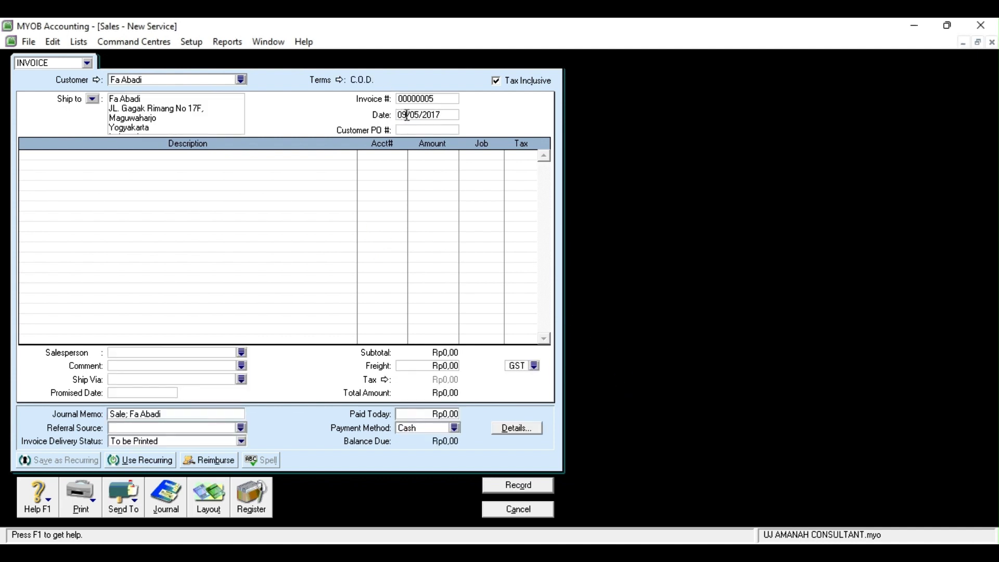
# Set the invoice line accounts to 4-1000 and 1-1300
pyautogui.click(386, 159)
pyautogui.click(405, 156)
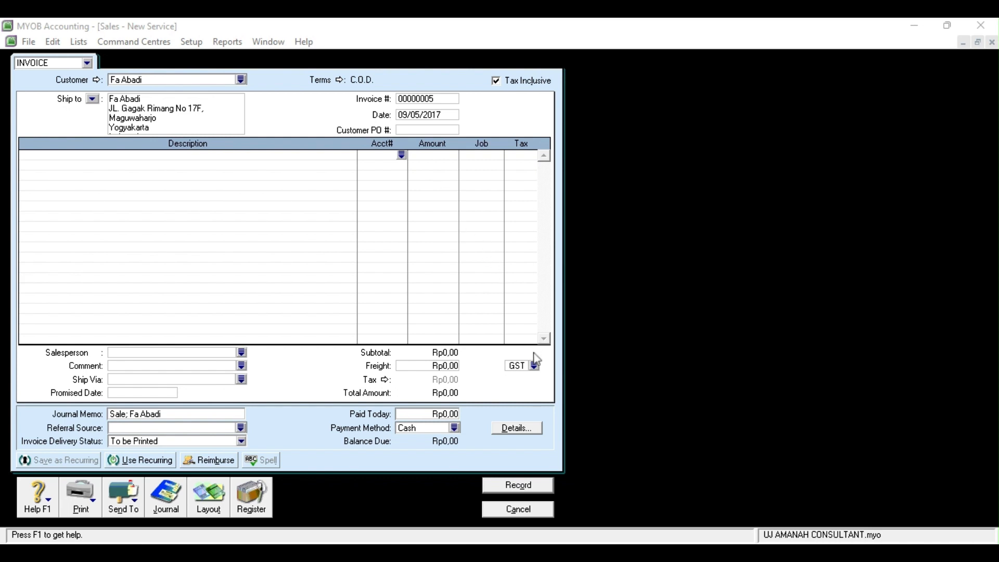
pyautogui.click(537, 372)
pyautogui.click(386, 167)
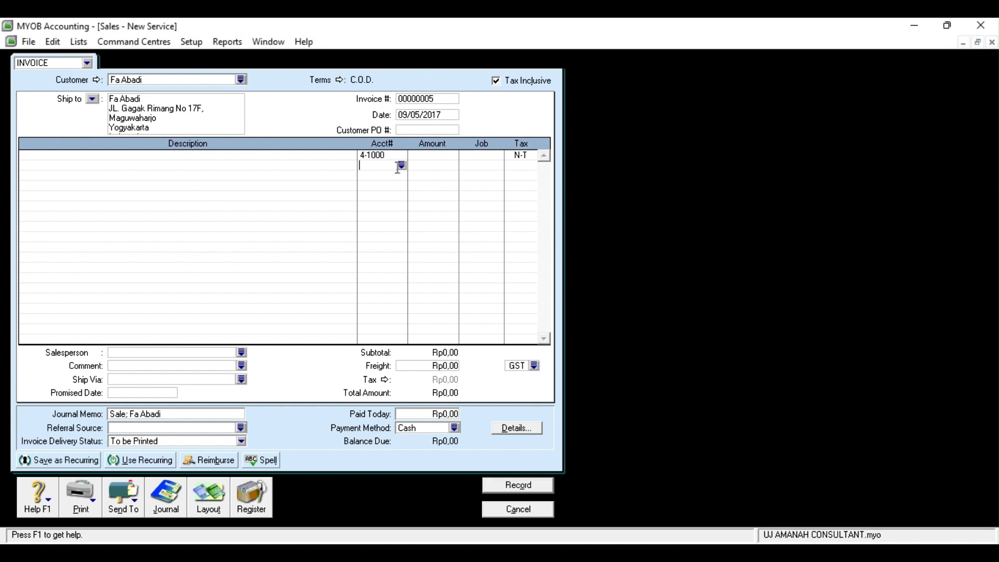
pyautogui.click(402, 166)
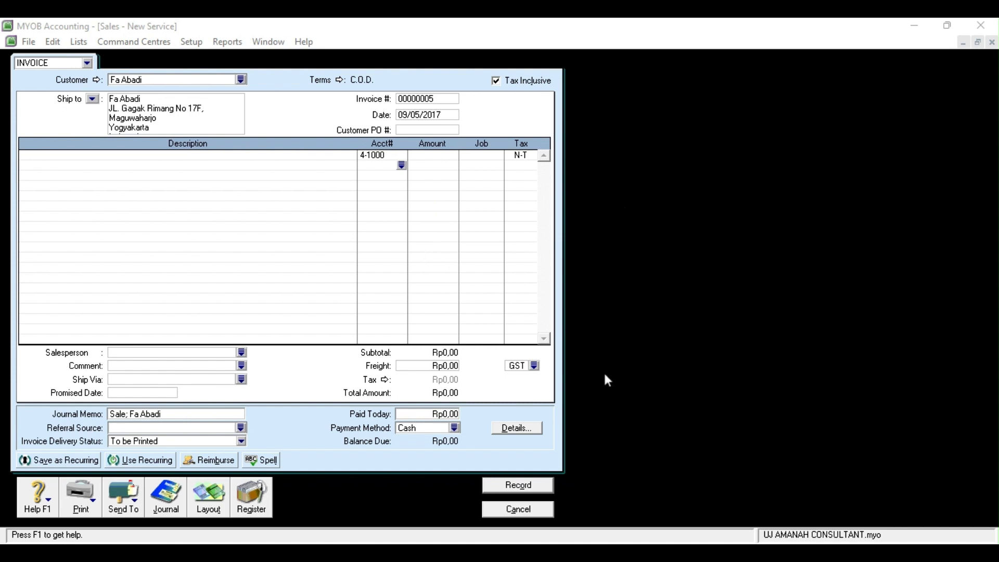
pyautogui.click(512, 336)
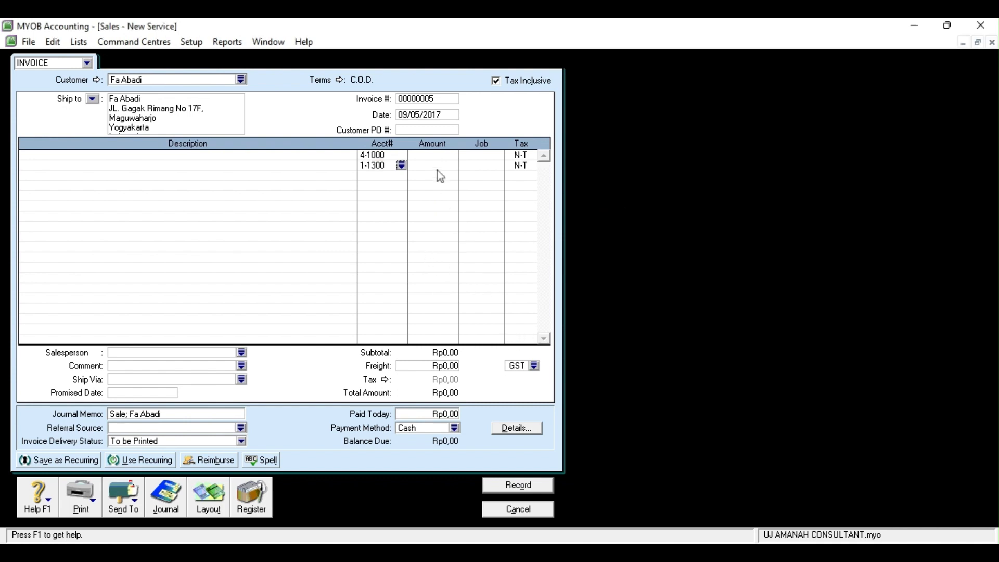
# Enter line amounts 1.000.000 and -1000000, then record and close the invoice
pyautogui.click(430, 155)
pyautogui.write('1.000.000,00')
pyautogui.click(429, 165)
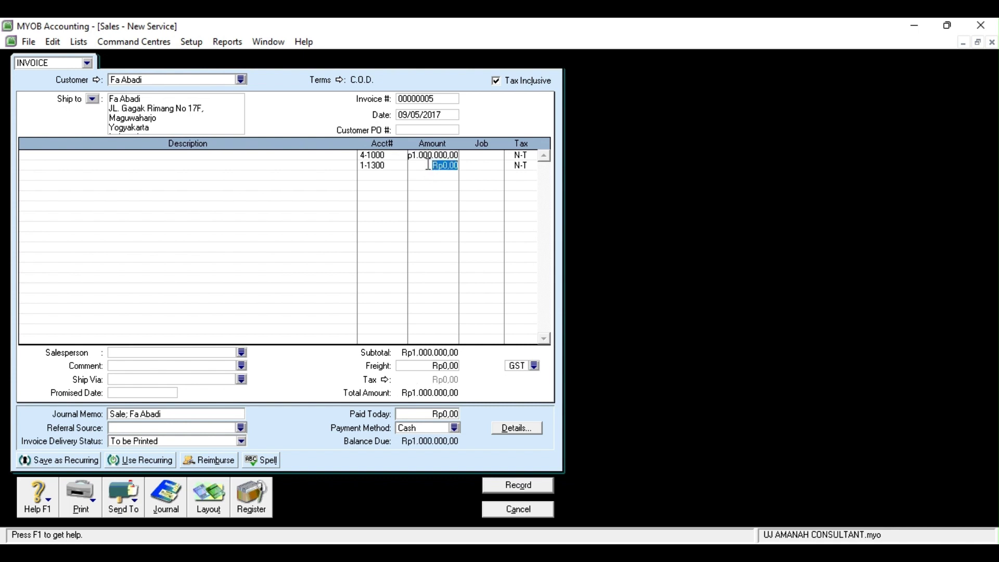
pyautogui.write('-1000000')
pyautogui.click(404, 177)
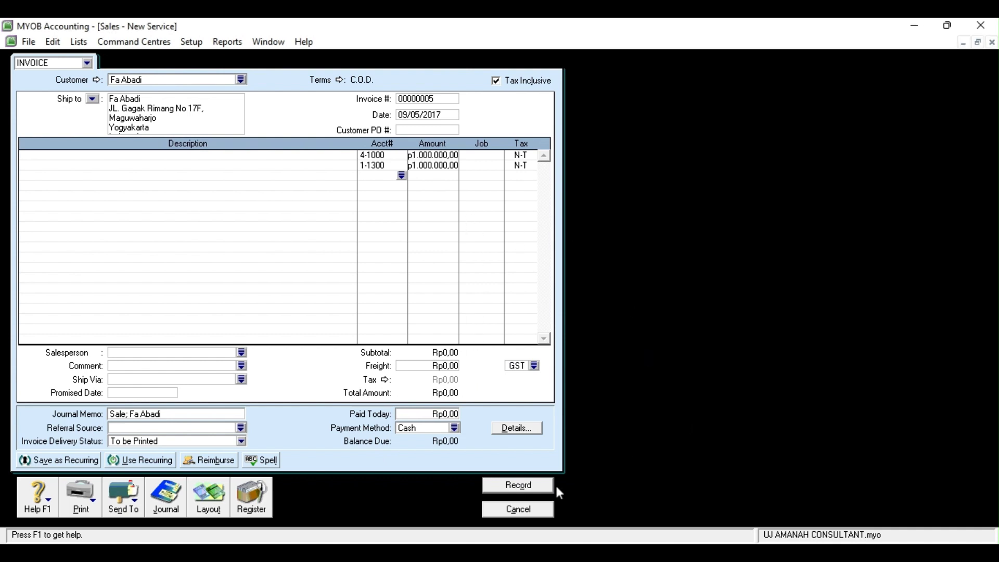
pyautogui.click(523, 487)
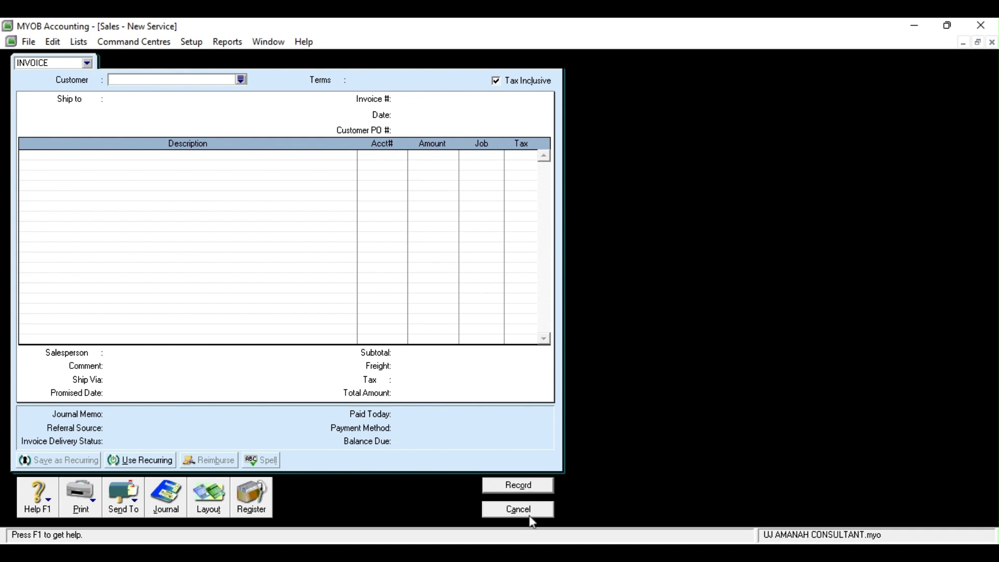
pyautogui.click(531, 508)
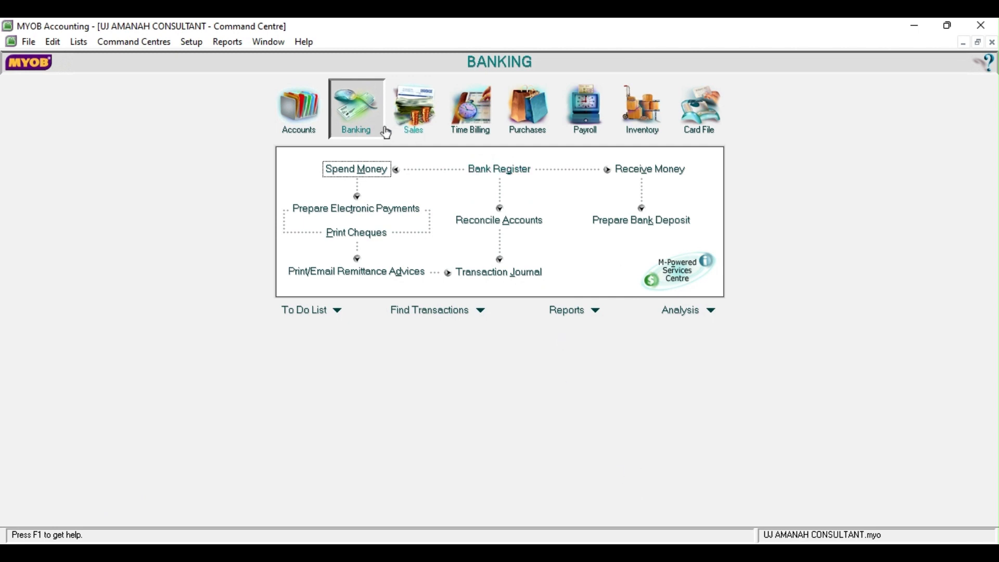
# Start a new cash payment, adjust its date and set the amount to Rp360.000
pyautogui.click(359, 172)
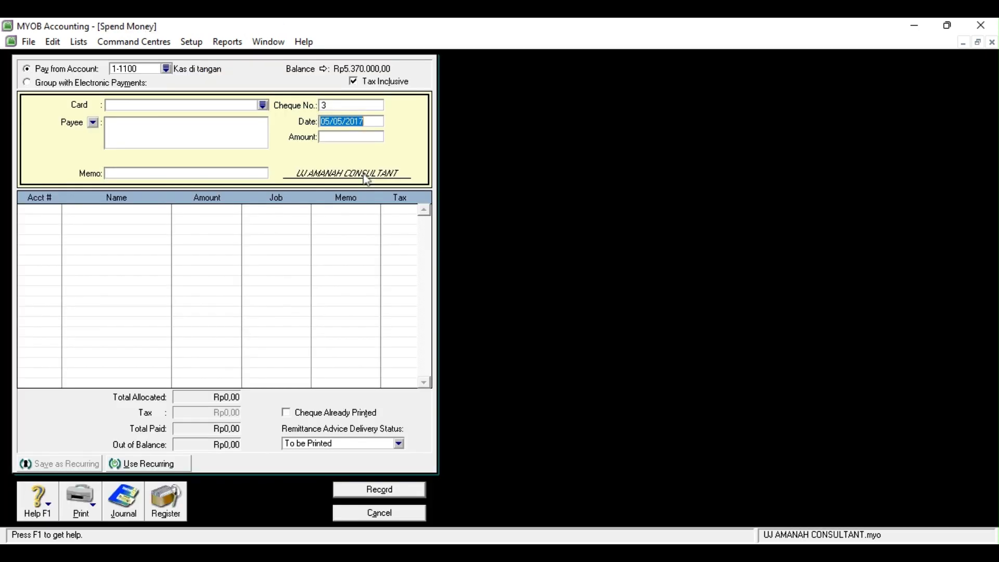
pyautogui.click(331, 123)
pyautogui.press('BackSpace')
pyautogui.press('BackSpace')
pyautogui.write('11')
pyautogui.write('3')
pyautogui.write('6')
pyautogui.press('BackSpace')
pyautogui.write('60.000')
pyautogui.press('Tab')
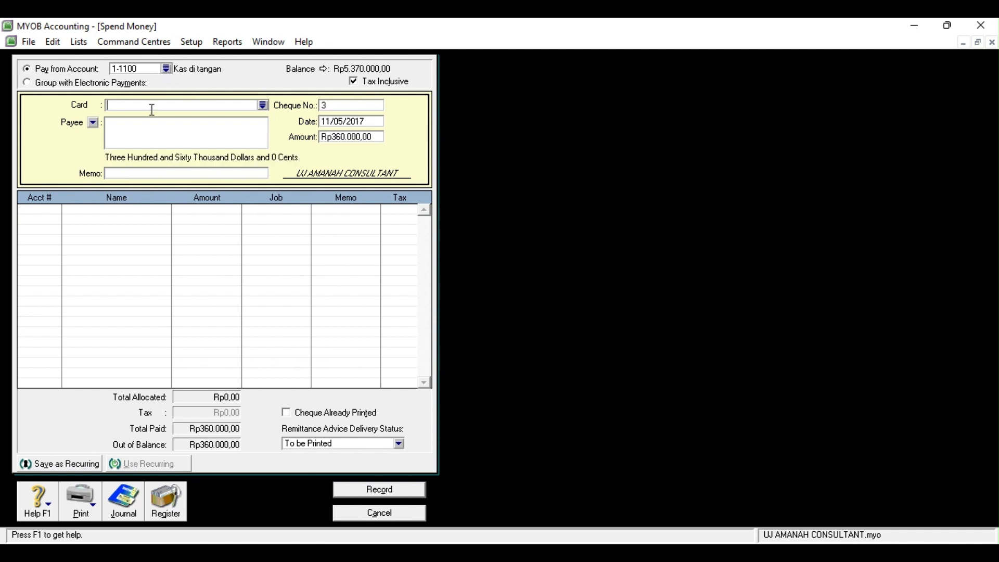
# Make Toko Pojok the payee with memo 'Dibeli perlengkapan'
pyautogui.click(260, 107)
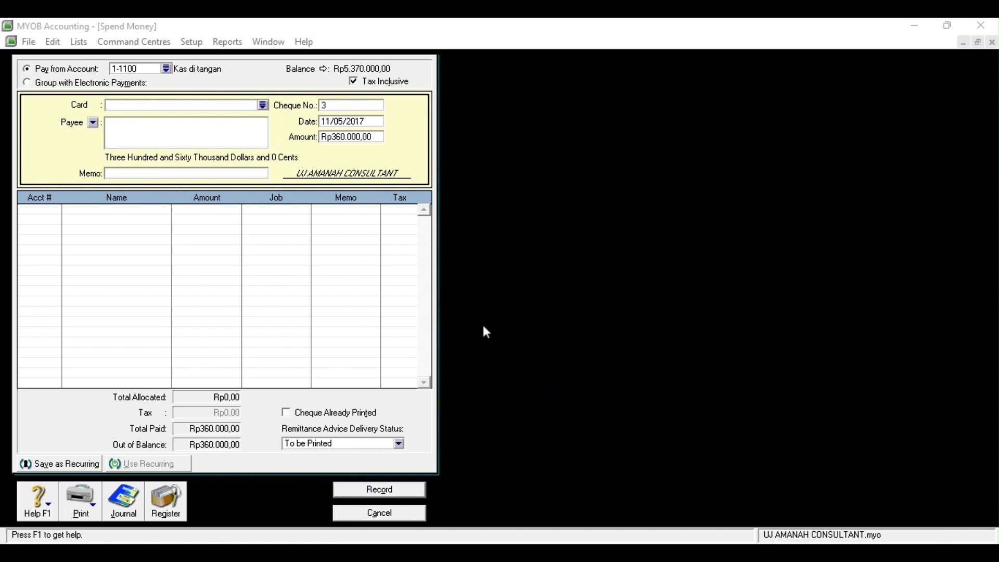
pyautogui.click(458, 338)
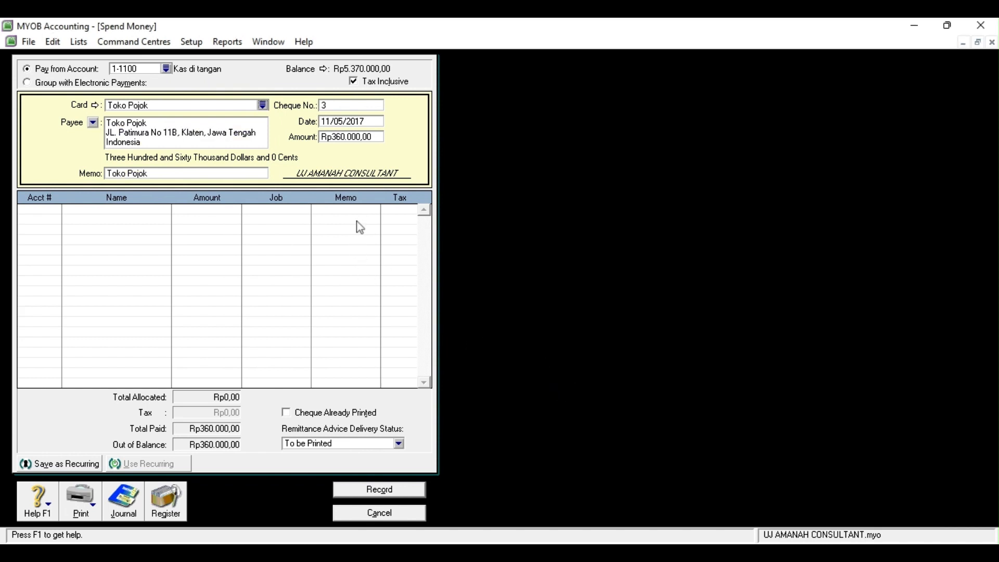
pyautogui.click(128, 174)
pyautogui.press('BackSpace')
pyautogui.write('Di')
pyautogui.write('ebe')
pyautogui.press('BackSpace')
pyautogui.press('BackSpace')
pyautogui.press('BackSpace')
pyautogui.write('beli perlengkapan')
# Allocate the payment to 1-1400 Perlengkapan, record it and close the form
pyautogui.click(39, 210)
pyautogui.click(57, 211)
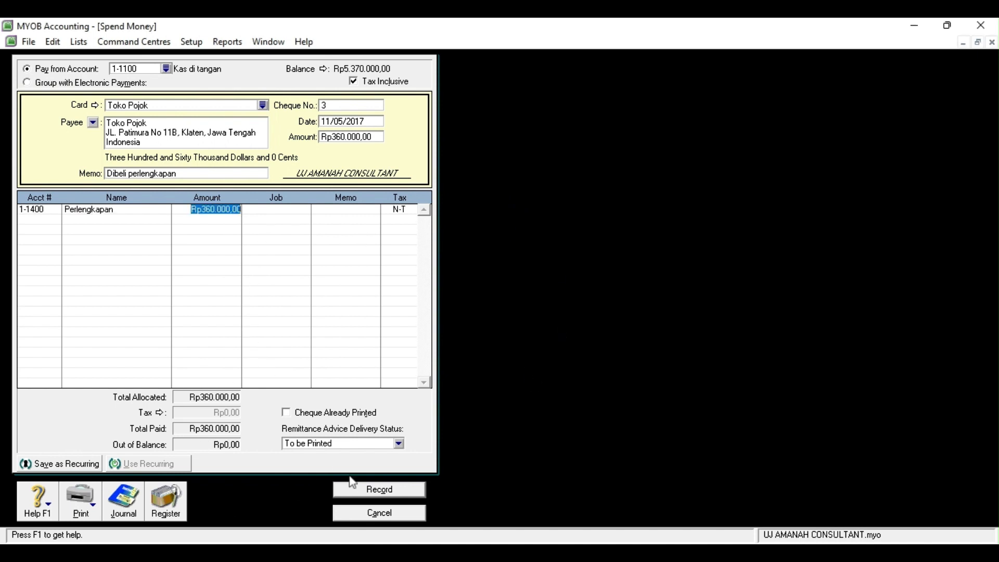
pyautogui.click(366, 491)
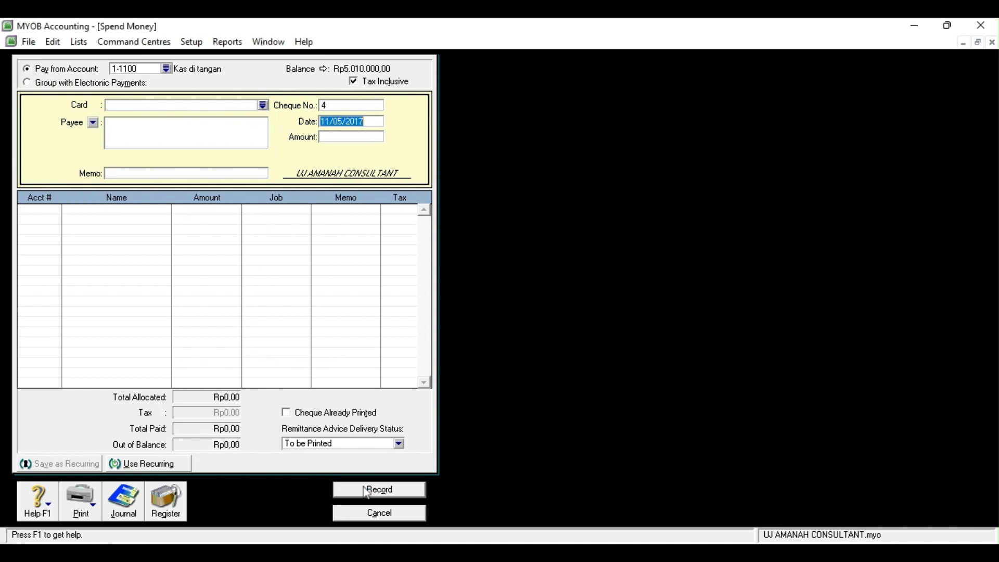
pyautogui.click(380, 515)
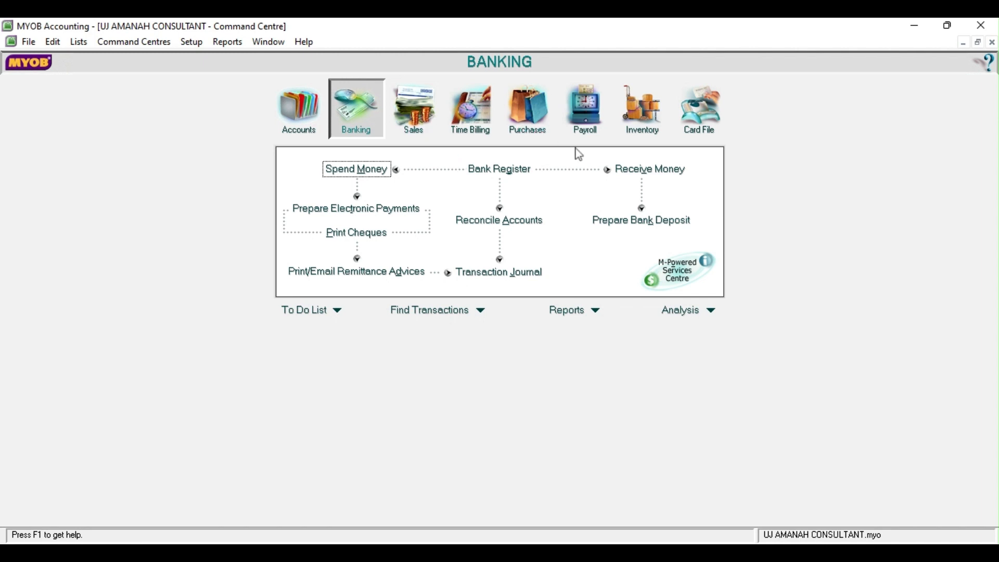
# Start a receipt dated 12/05/2017 into Bank Mandiri from payor PT Barata
pyautogui.click(624, 172)
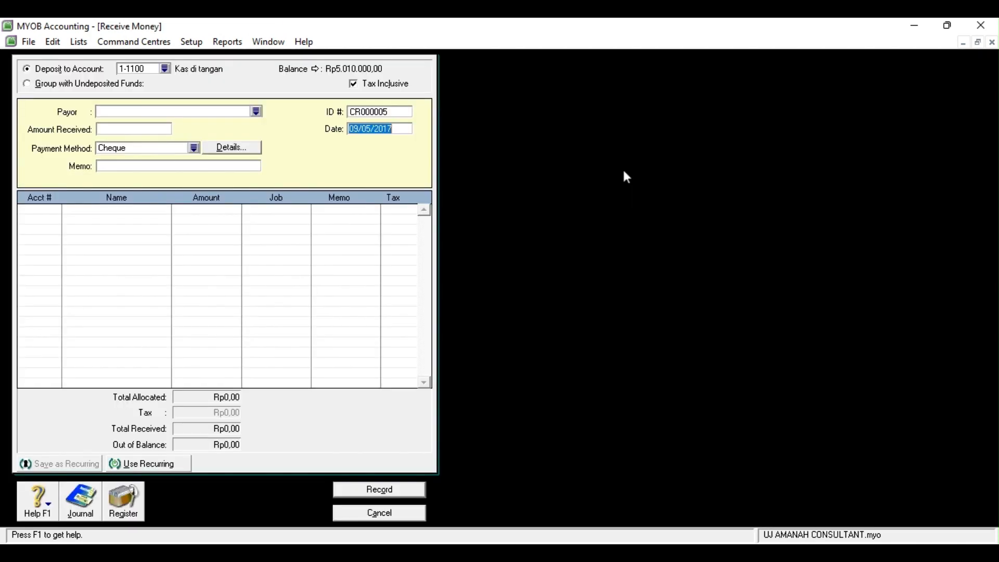
pyautogui.click(360, 128)
pyautogui.press('BackSpace')
pyautogui.press('BackSpace')
pyautogui.write('12')
pyautogui.click(457, 225)
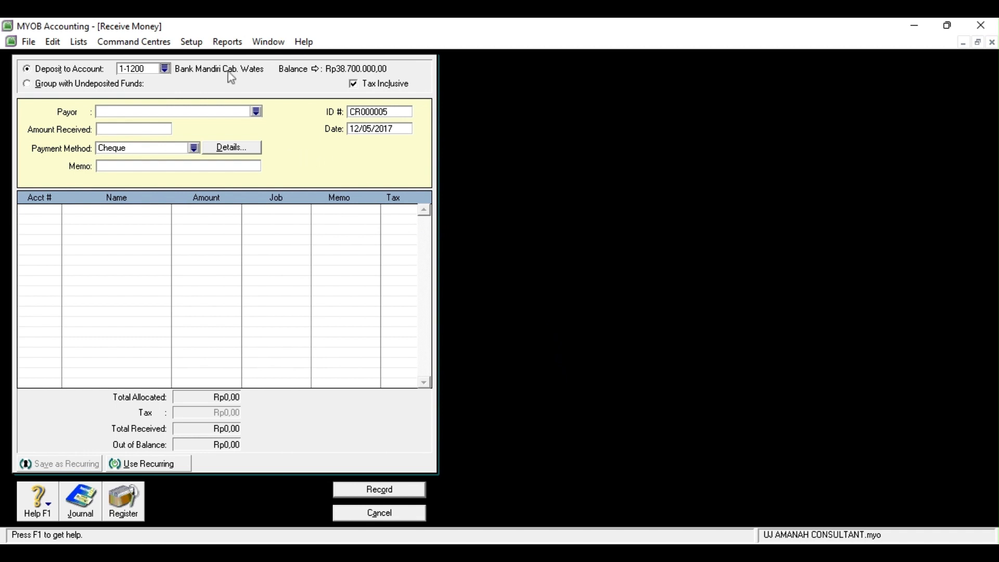
pyautogui.click(256, 112)
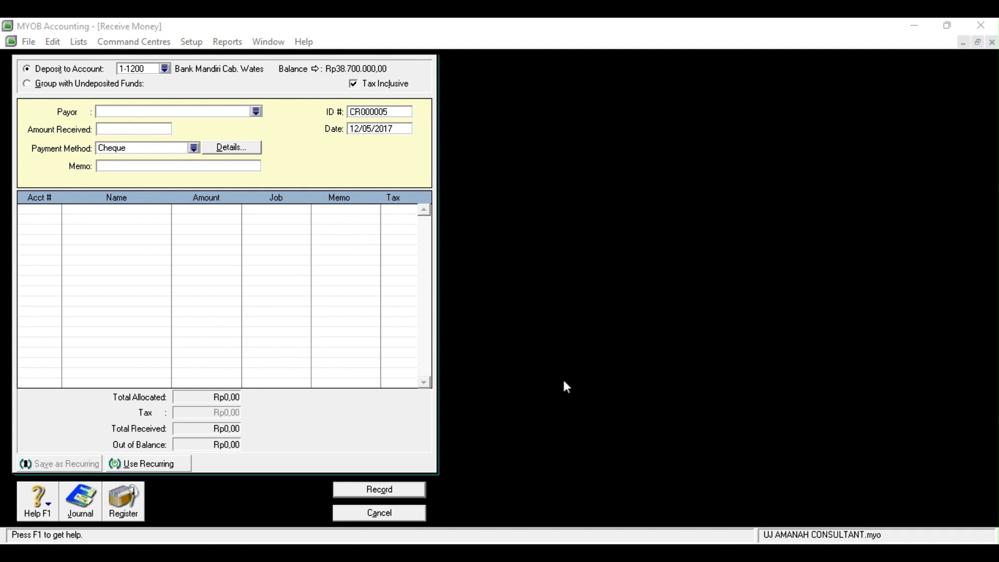
pyautogui.click(579, 376)
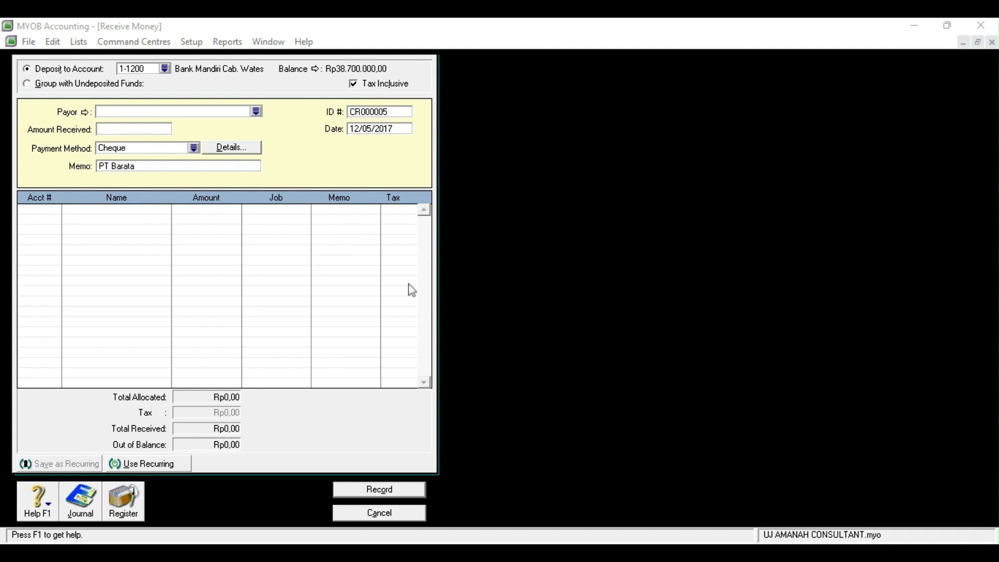
pyautogui.click(426, 339)
# Enter Rp4370000 received with memo 'pelunasan piutang'
pyautogui.click(109, 131)
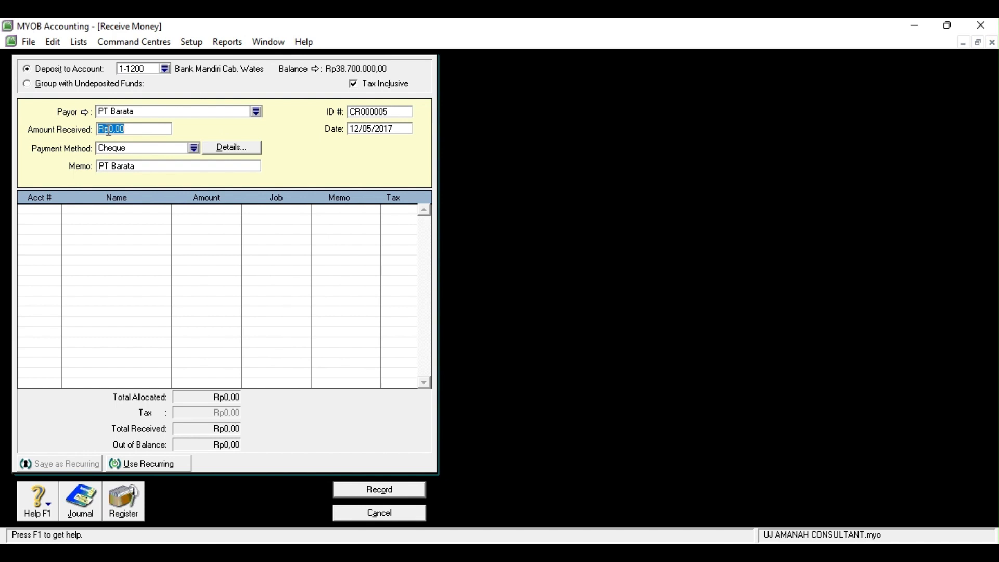
pyautogui.write('4370000')
pyautogui.press('Tab')
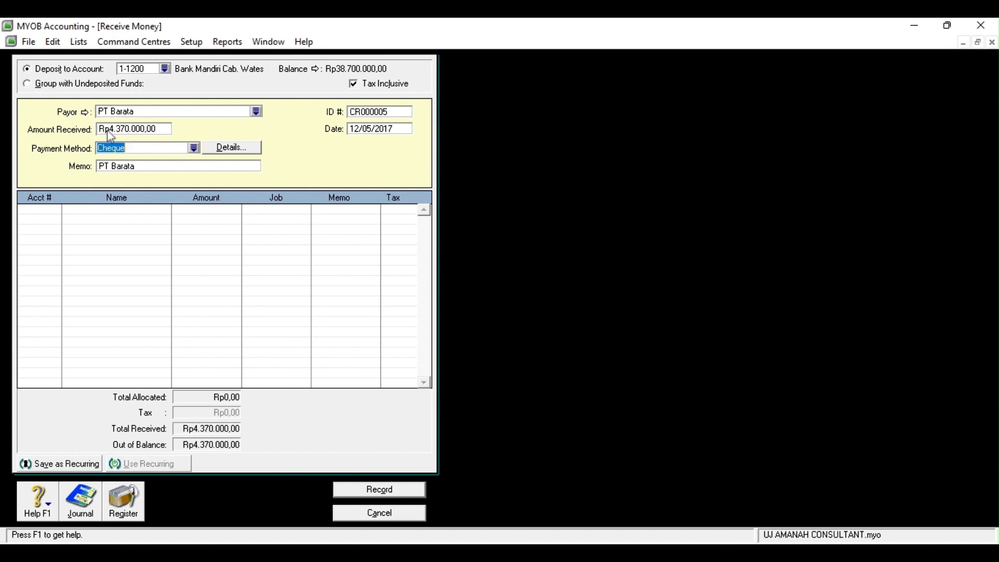
pyautogui.click(140, 166)
pyautogui.press('BackSpace')
pyautogui.write('peluns')
pyautogui.press('BackSpace')
pyautogui.write('asan piutang')
# Add allocation lines for Potongan Penjualan and Piutang 1-1300 at Rp4.600.000
pyautogui.click(38, 210)
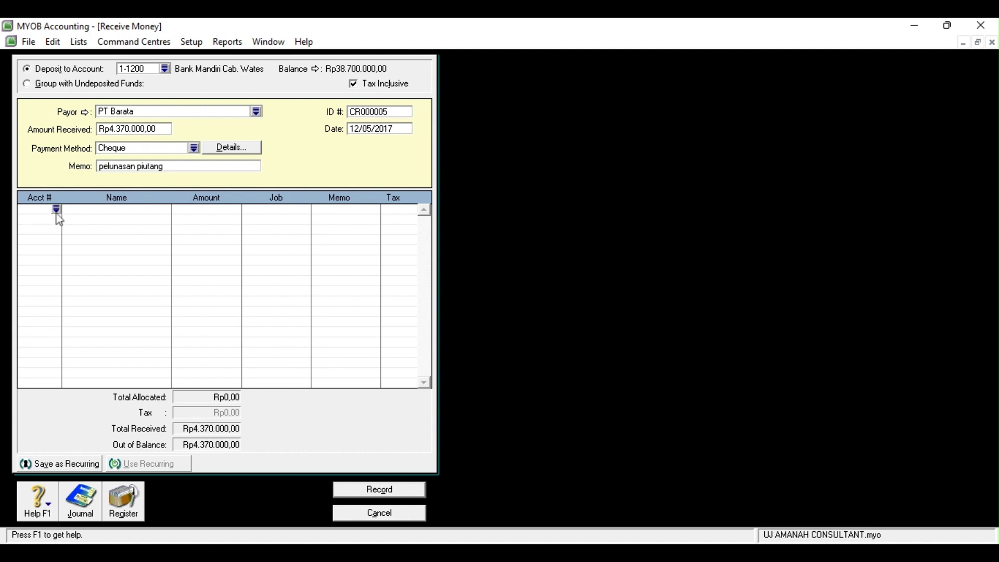
pyautogui.press('Return')
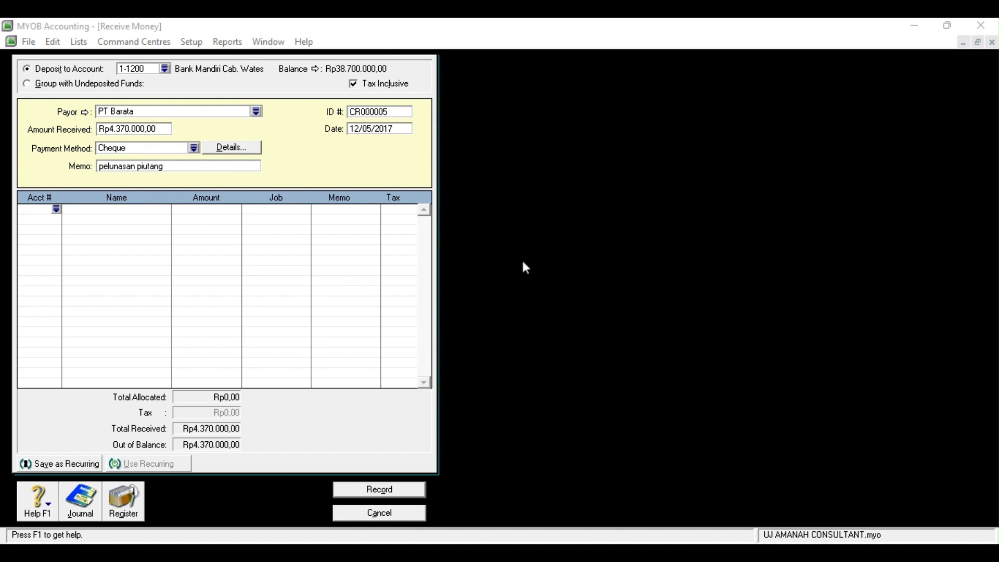
pyautogui.click(555, 378)
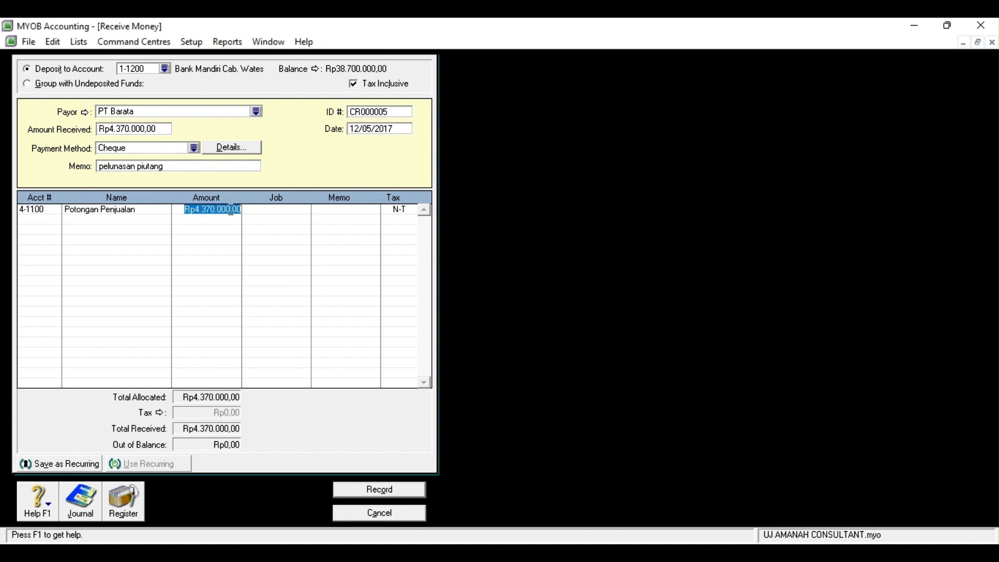
pyautogui.press('BackSpace')
pyautogui.press('Return')
pyautogui.press('Return')
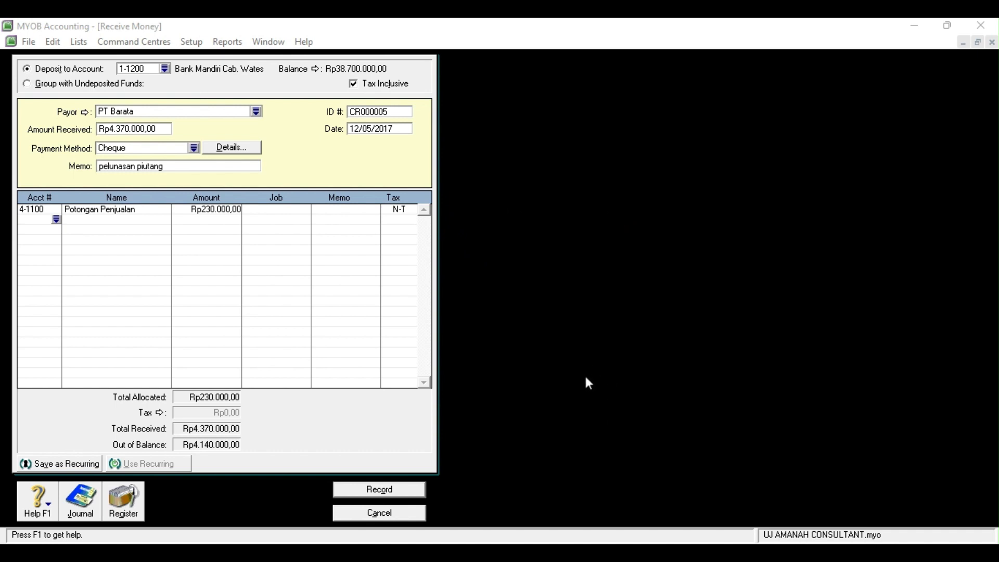
pyautogui.click(441, 336)
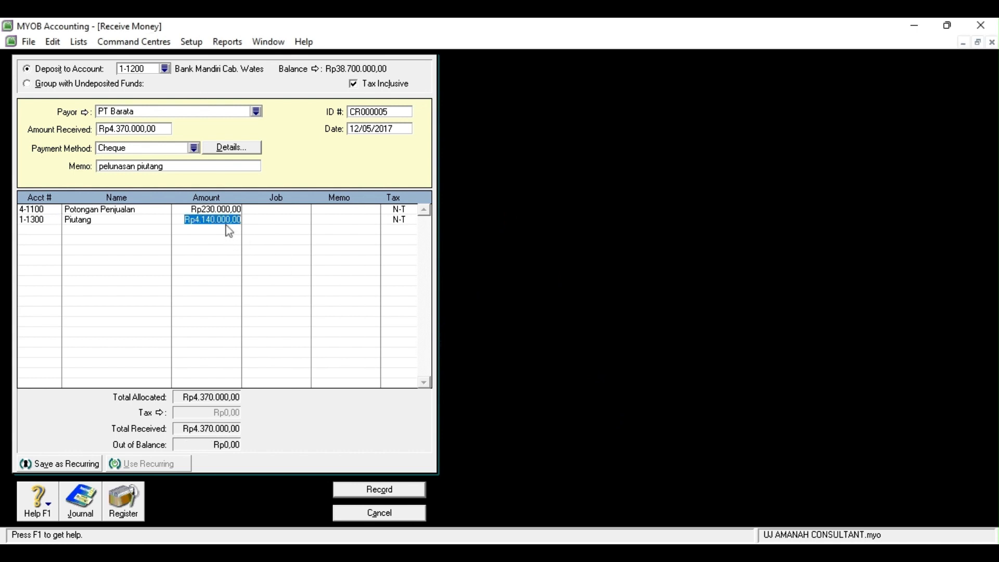
pyautogui.press('BackSpace')
pyautogui.click(113, 83)
pyautogui.write('4.600.00')
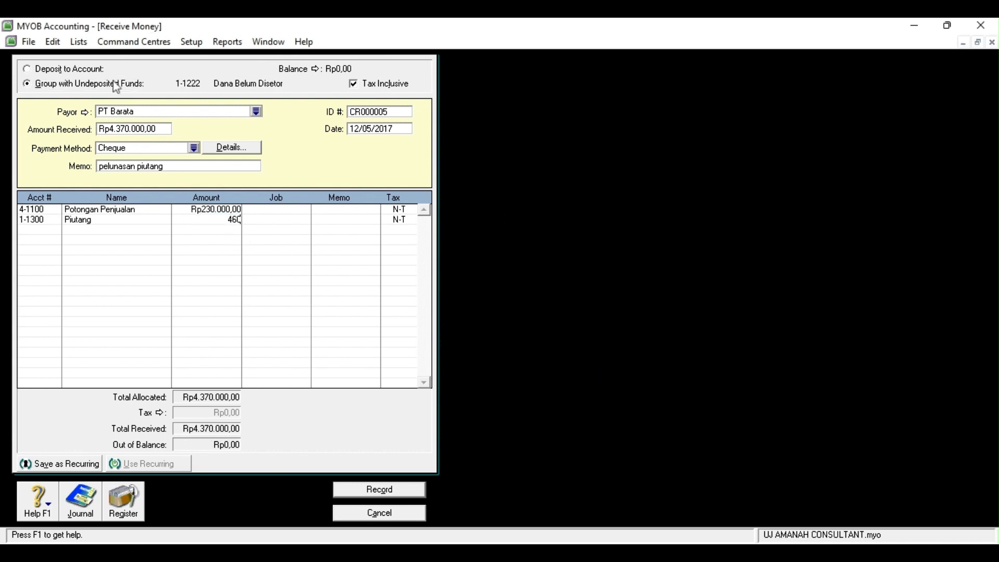
pyautogui.write('0000')
pyautogui.press('Return')
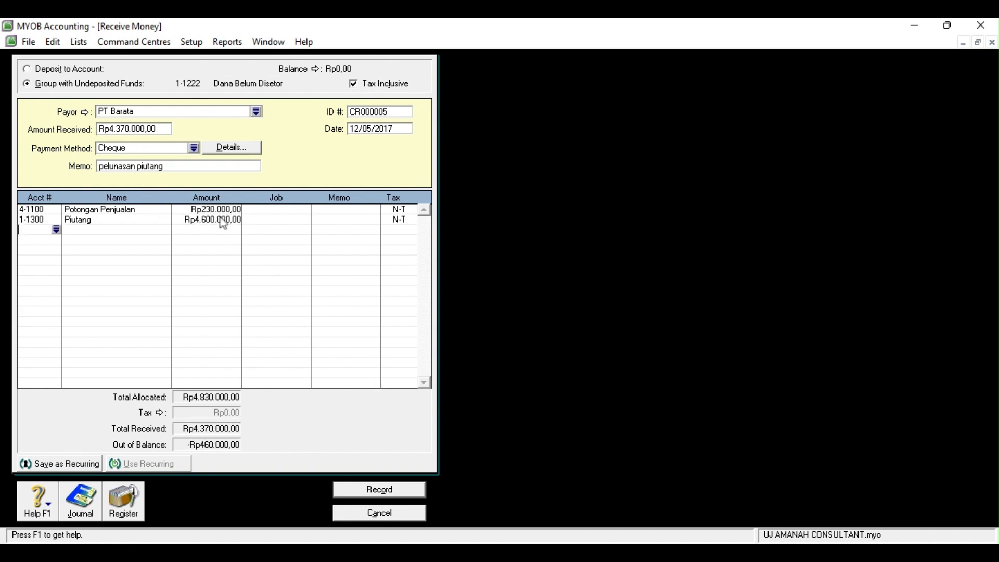
# Set the discount line to -Rp230.000, then record the receipt and close
pyautogui.click(202, 211)
pyautogui.write('-Rp23')
pyautogui.write('0.000')
pyautogui.press('Return')
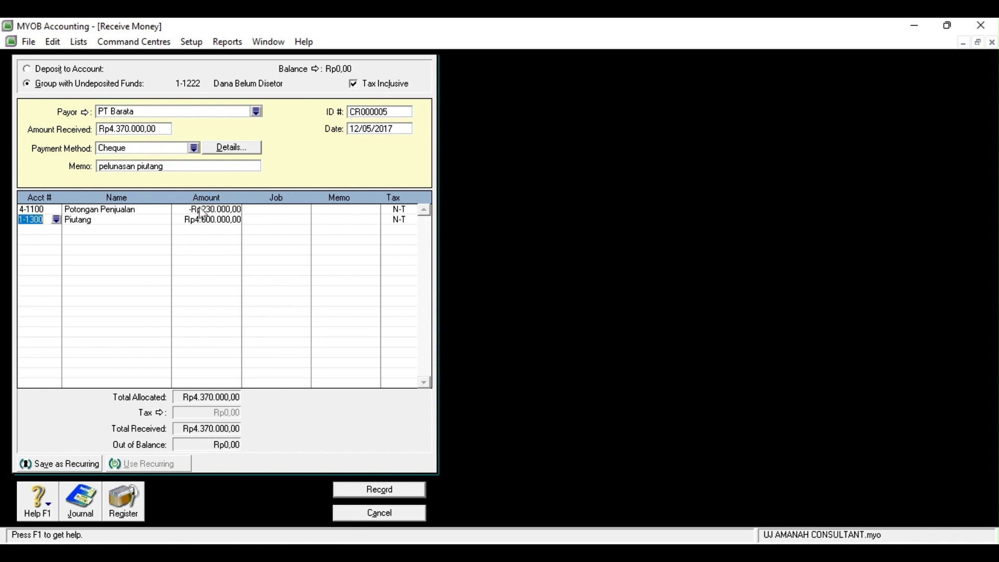
pyautogui.click(362, 492)
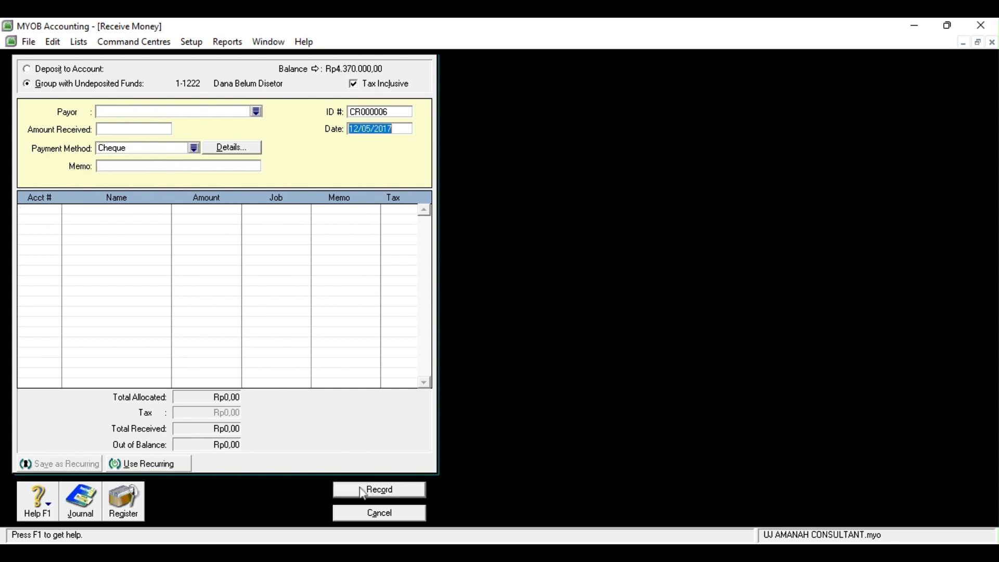
pyautogui.click(351, 512)
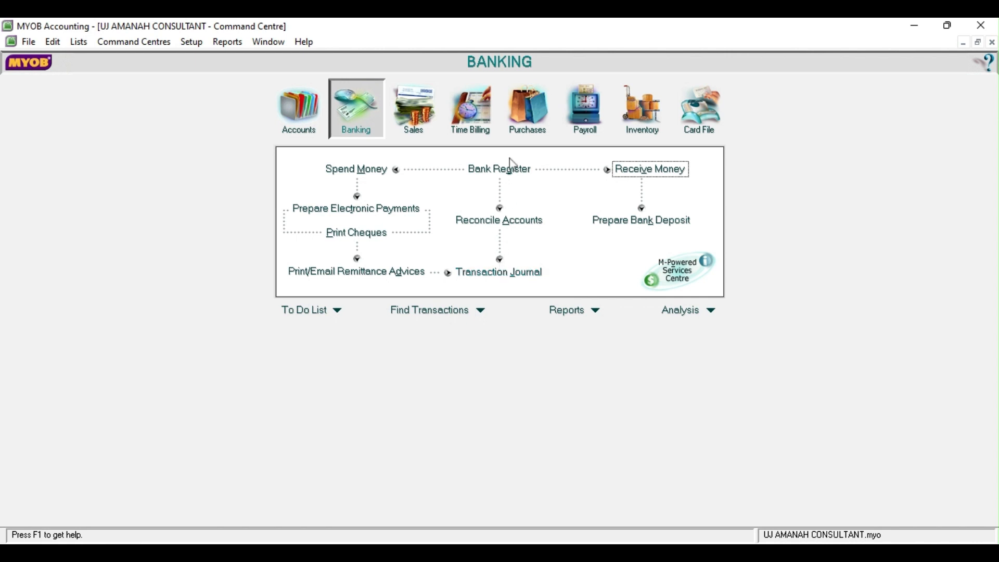
# Start a new purchase bill for Toko Pojok dated 13/05/2017
pyautogui.click(522, 130)
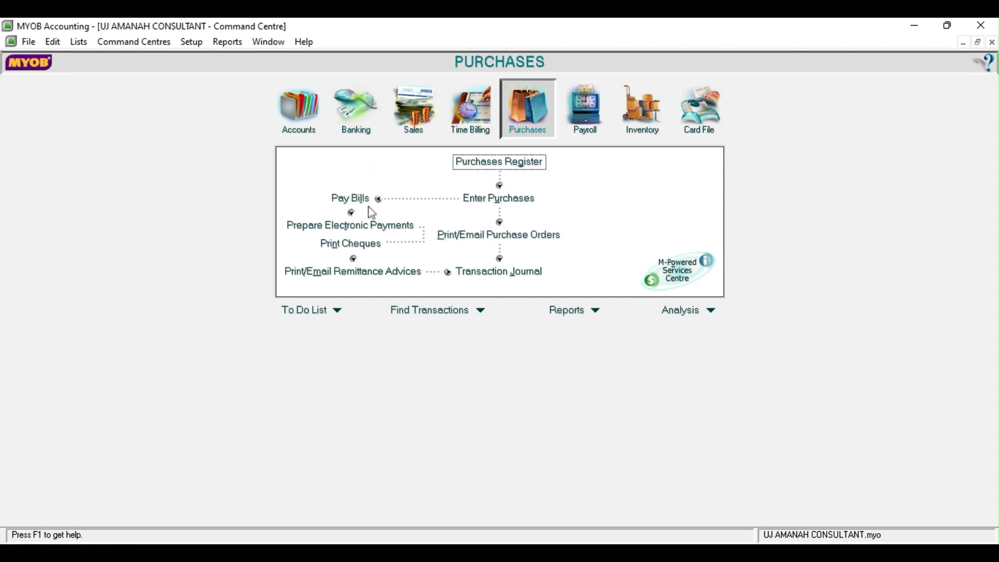
pyautogui.click(479, 202)
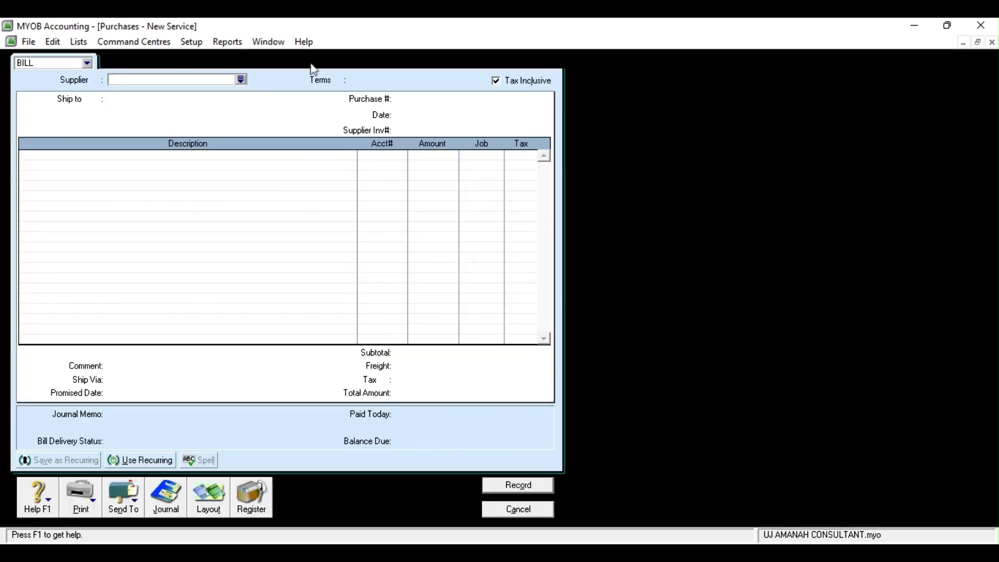
pyautogui.click(241, 80)
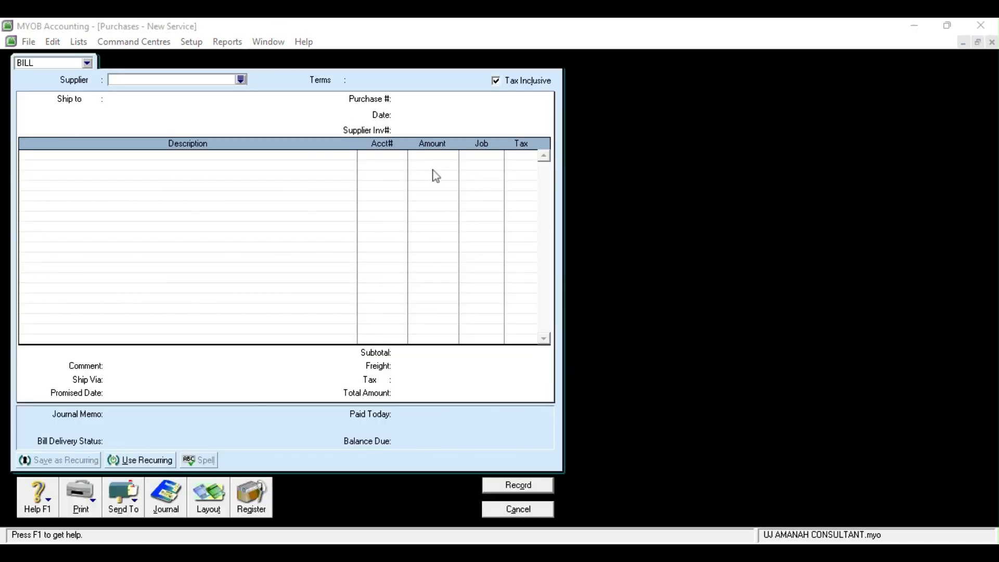
pyautogui.click(596, 376)
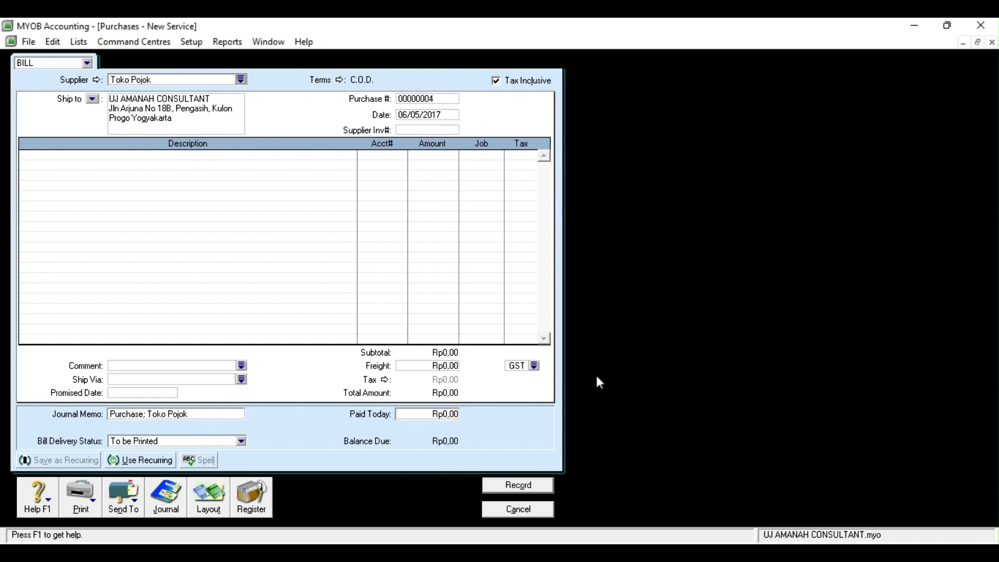
pyautogui.doubleClick(402, 115)
pyautogui.press('BackSpace')
pyautogui.write('13')
pyautogui.press('Tab')
# Set the bill line accounts to 1-2300 and 2-1100
pyautogui.click(397, 157)
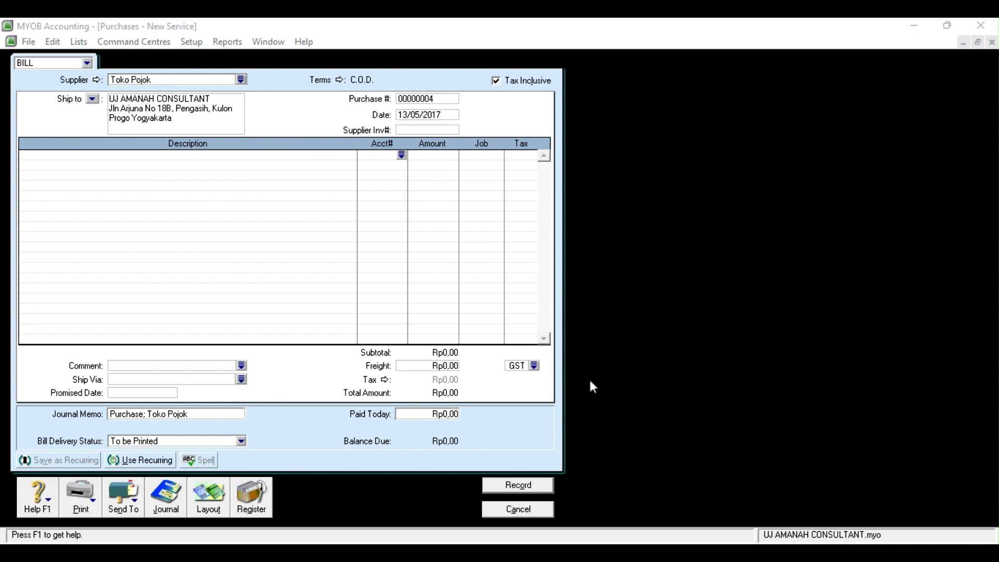
pyautogui.click(496, 342)
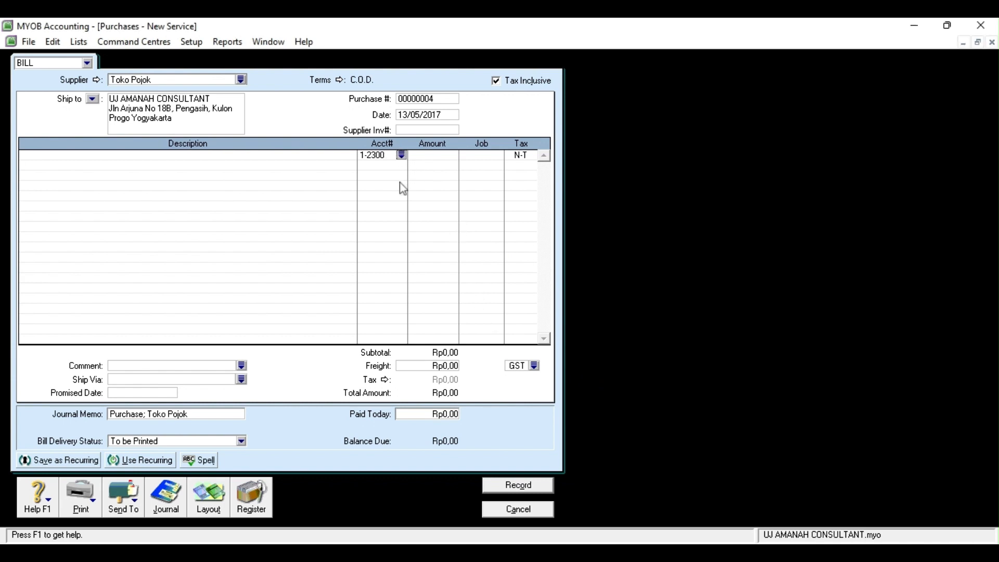
pyautogui.click(400, 166)
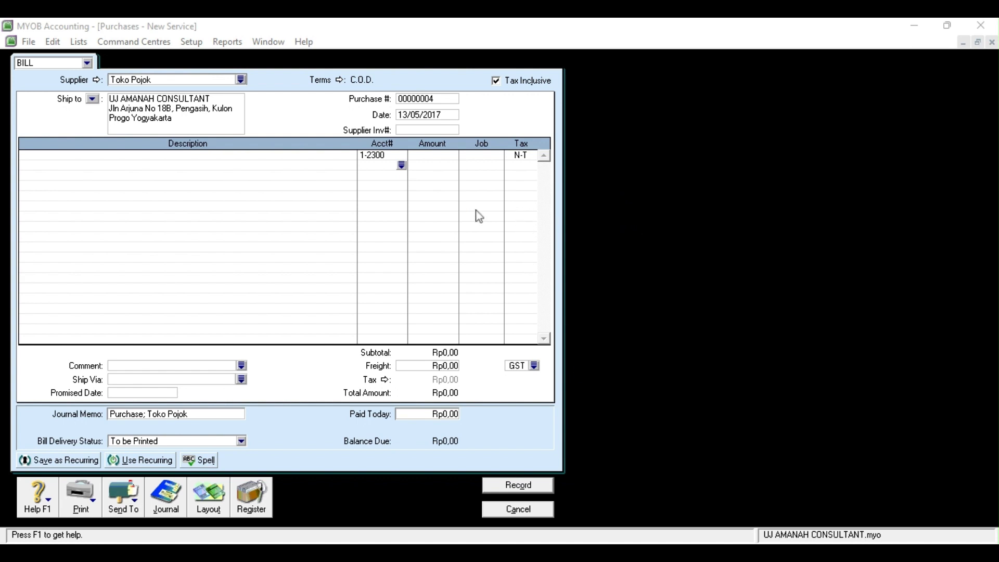
pyautogui.click(503, 340)
# Enter line amounts 1.250.000 and -1250000 on the bill
pyautogui.click(433, 155)
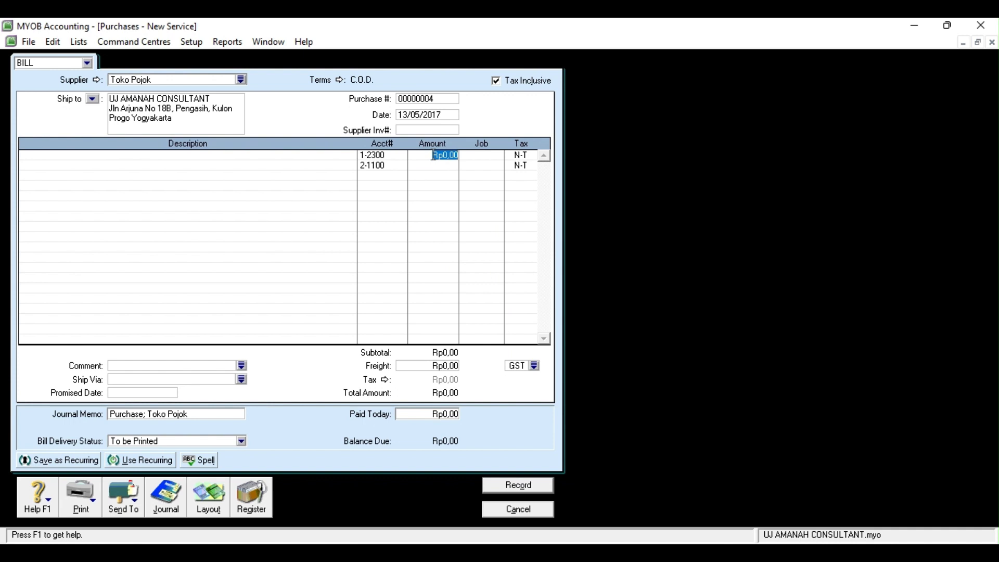
pyautogui.write('1.250.0')
pyautogui.write('00')
pyautogui.press('Tab')
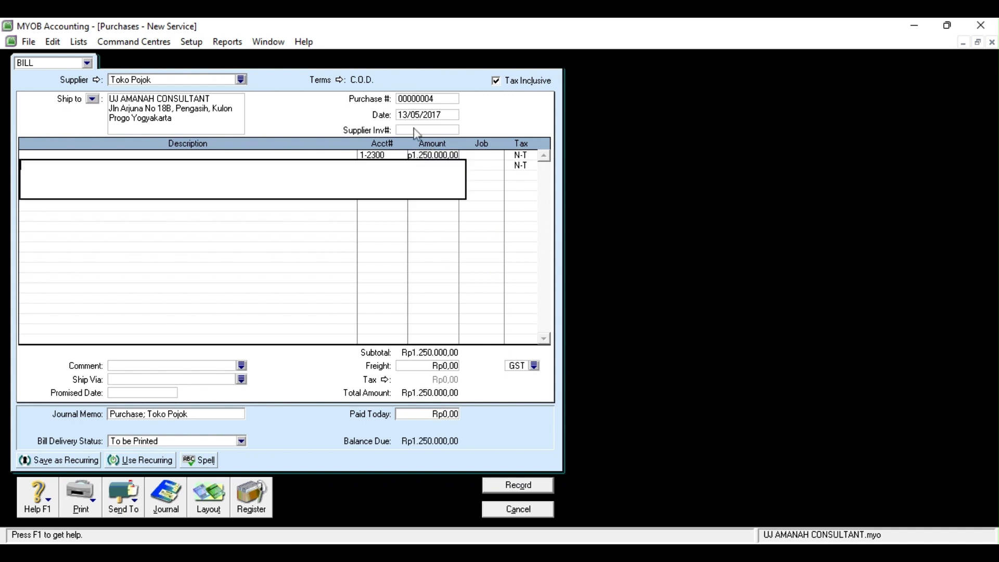
pyautogui.click(378, 154)
pyautogui.click(417, 158)
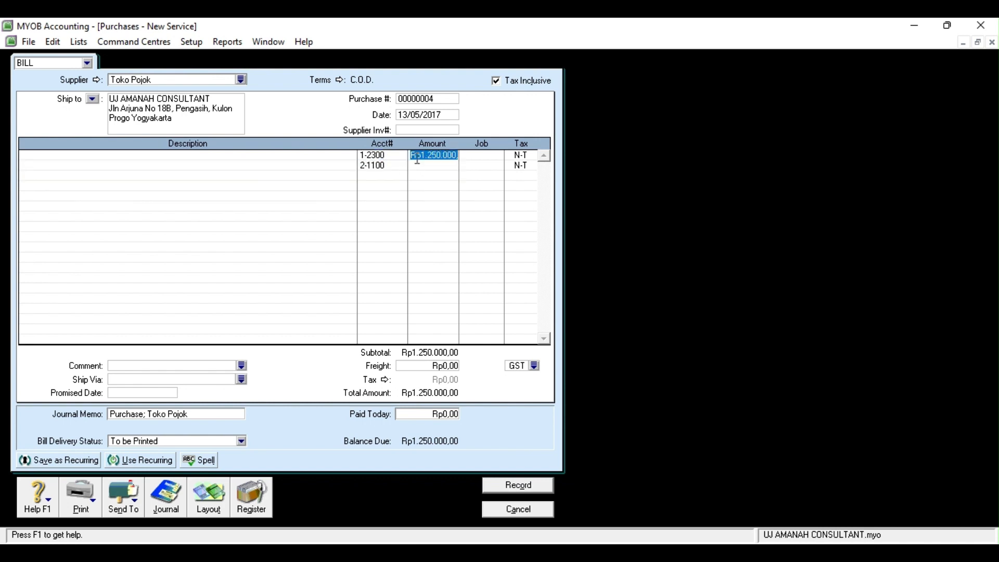
pyautogui.click(417, 165)
pyautogui.write('-1250000')
pyautogui.click(371, 156)
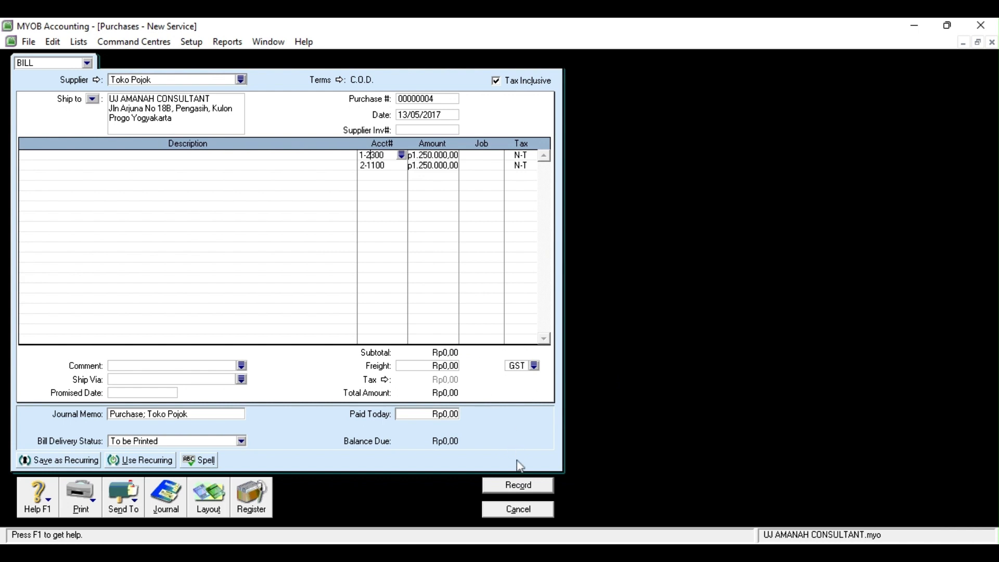
# Record the Toko Pojok bill, close the blank form and return to Banking
pyautogui.click(519, 486)
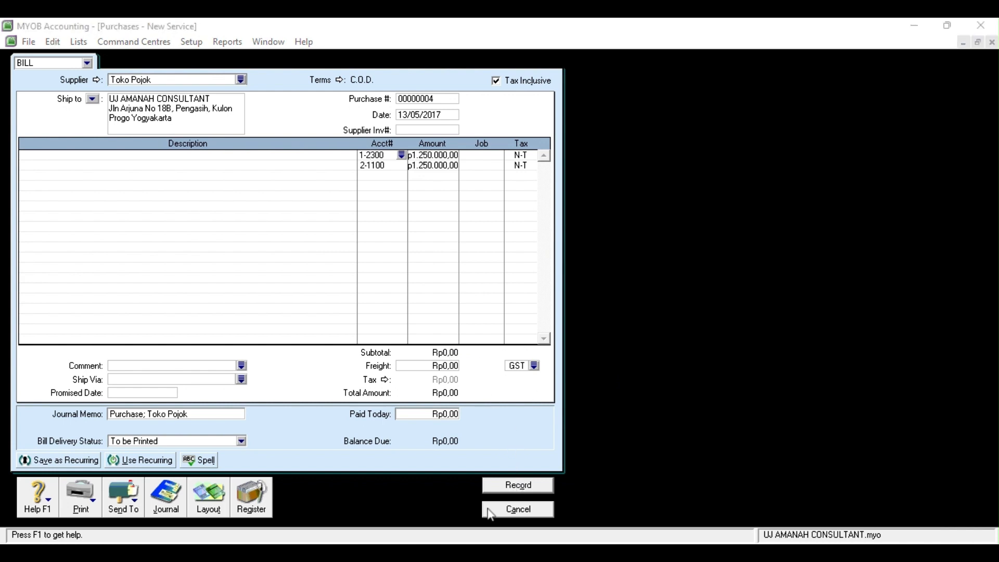
pyautogui.click(538, 486)
pyautogui.click(497, 512)
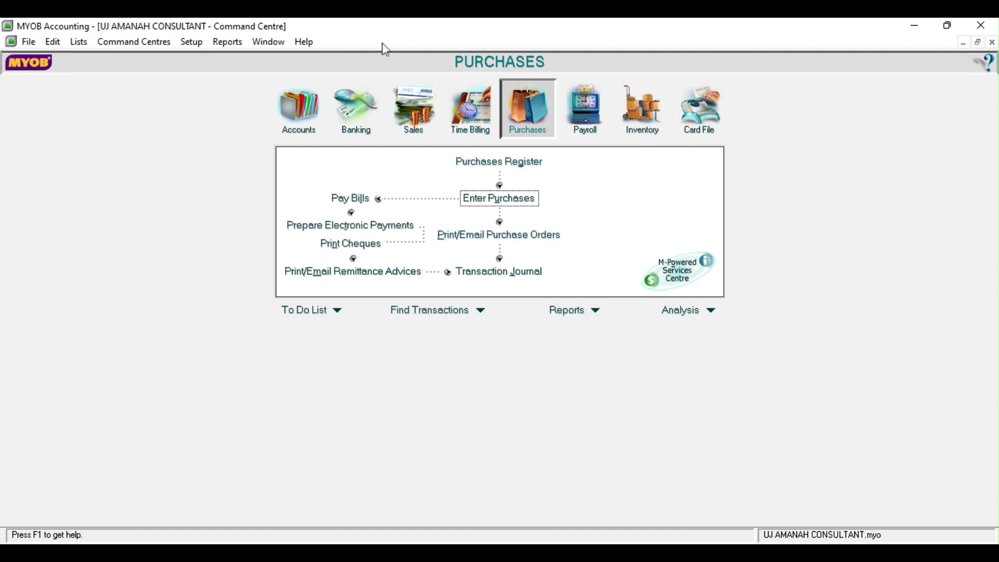
pyautogui.click(370, 109)
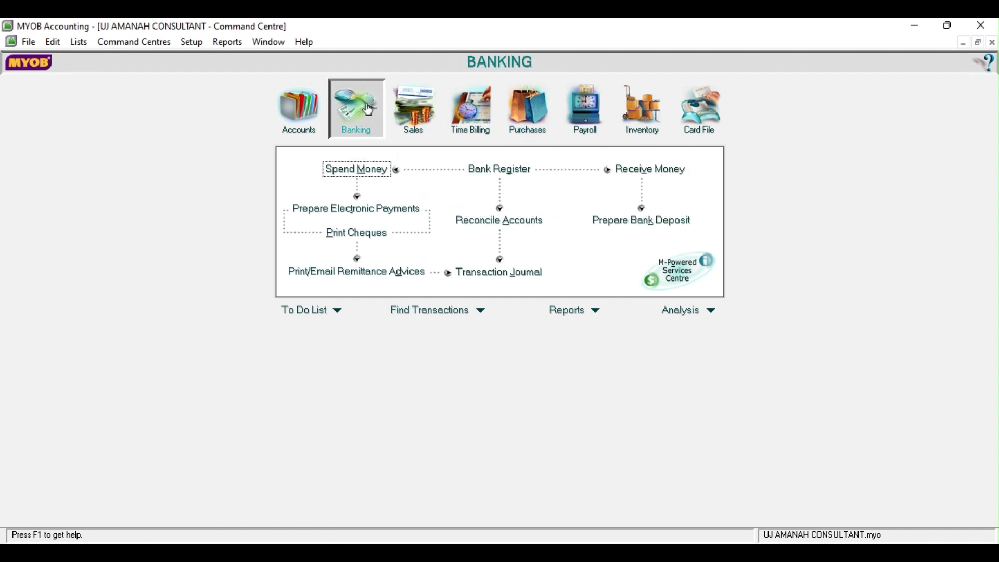
# Start a new cash payment dated 14/05/2017
pyautogui.click(377, 170)
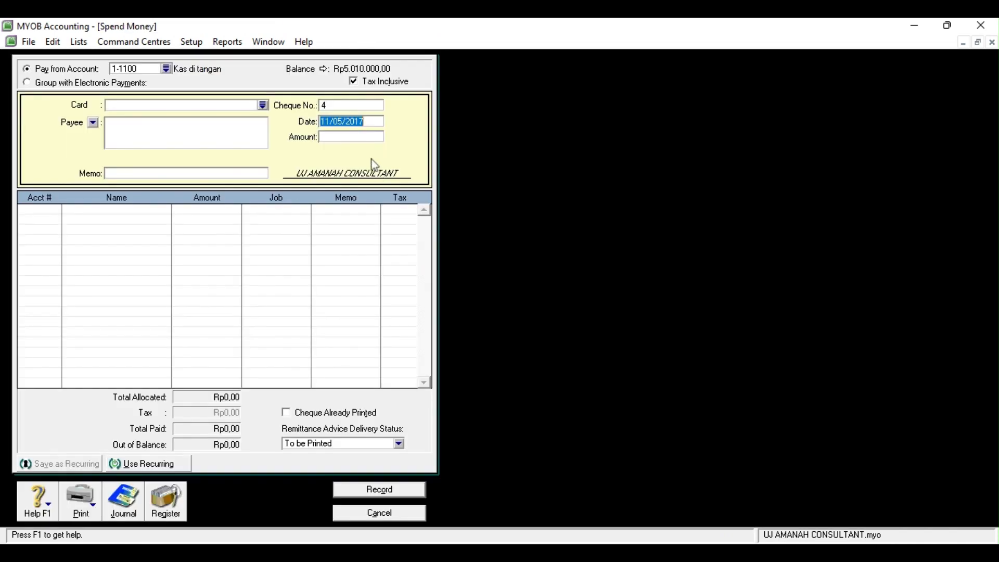
pyautogui.click(332, 121)
pyautogui.press('BackSpace')
pyautogui.write('4')
pyautogui.press('Tab')
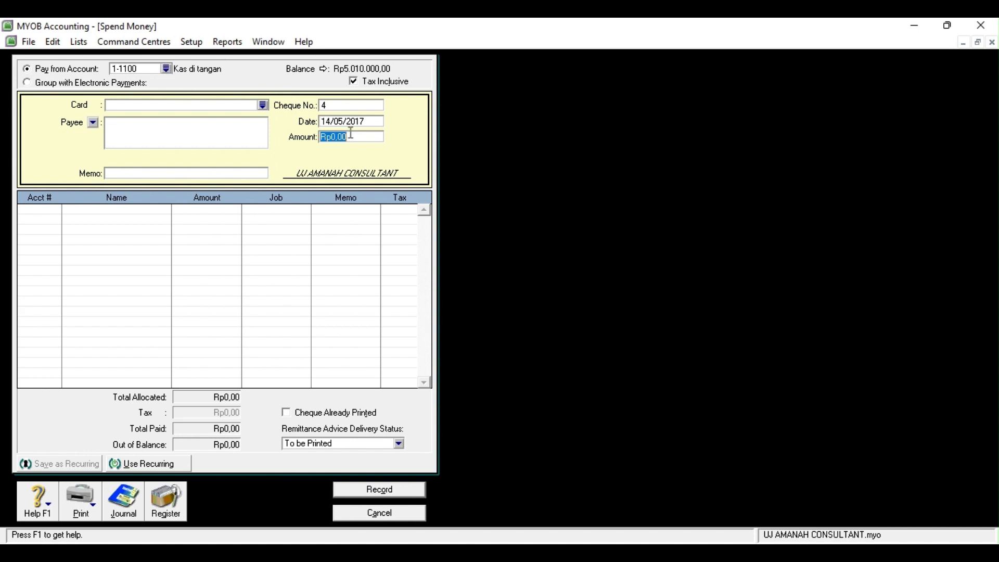
# Give the payment memo 'dibayar utang beban' and amount Rp1.300.000,00
pyautogui.click(116, 172)
pyautogui.write('utang')
pyautogui.press('BackSpace')
pyautogui.press('BackSpace')
pyautogui.press('BackSpace')
pyautogui.press('BackSpace')
pyautogui.press('BackSpace')
pyautogui.write('dibayar utang beban')
pyautogui.click(333, 137)
pyautogui.write('1300000')
pyautogui.press('Tab')
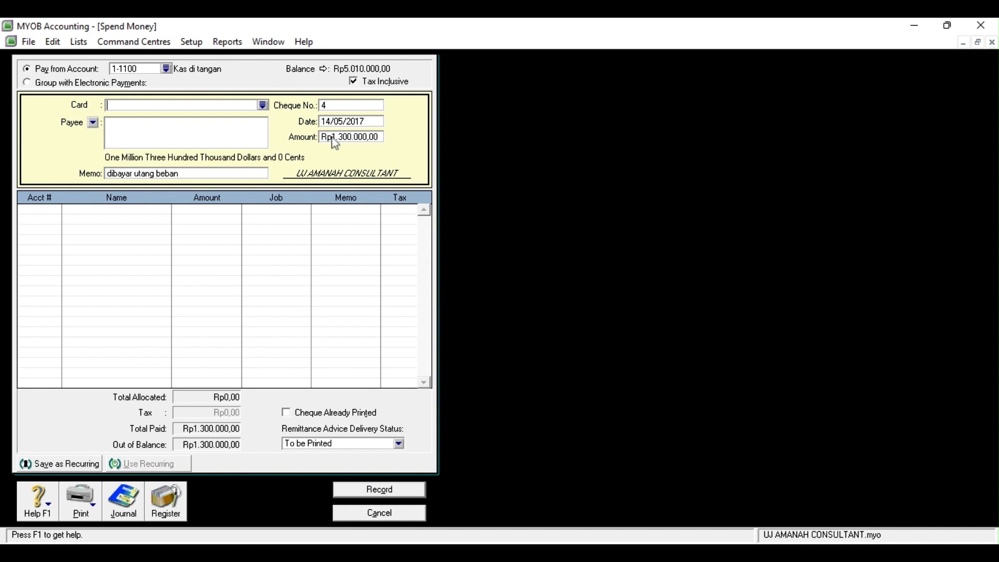
# Allocate the payment to 2-1300 Utang Beban, record it and close the window
pyautogui.click(36, 209)
pyautogui.click(56, 209)
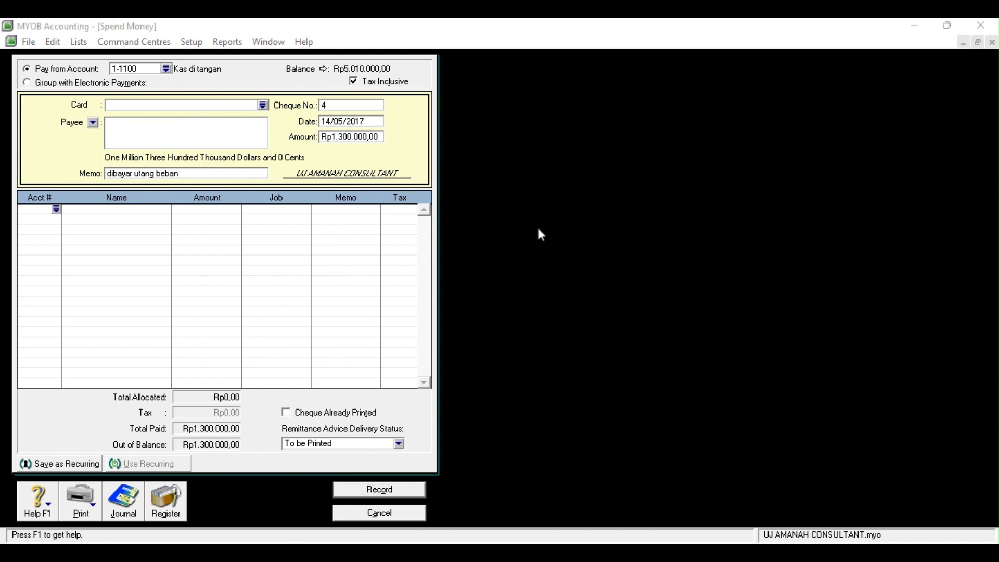
pyautogui.click(566, 377)
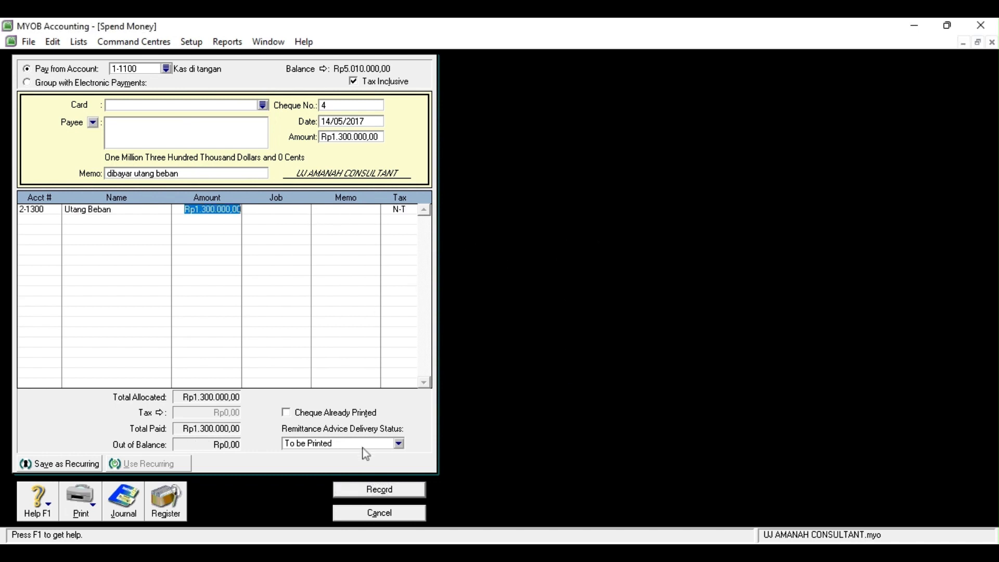
pyautogui.click(361, 488)
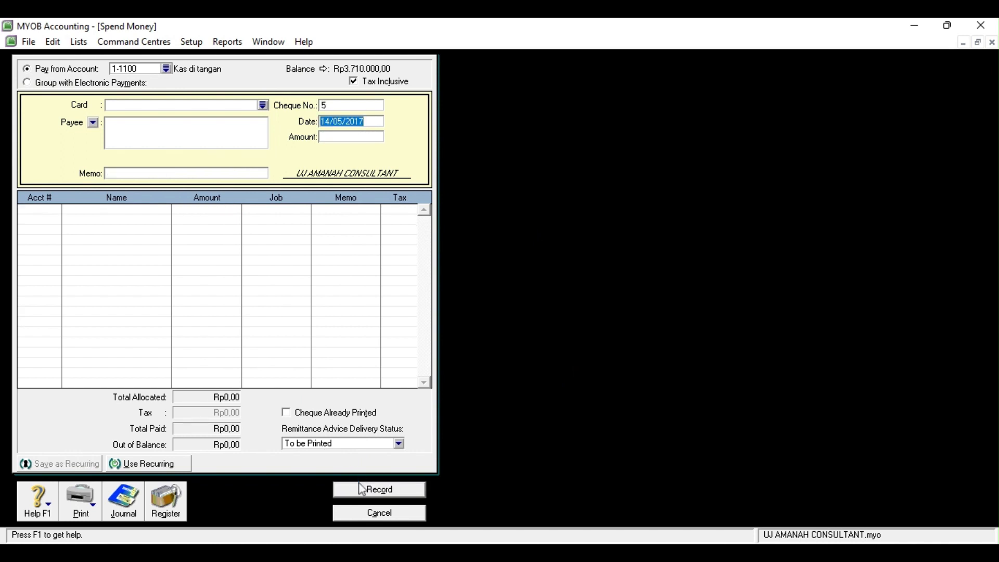
pyautogui.click(394, 513)
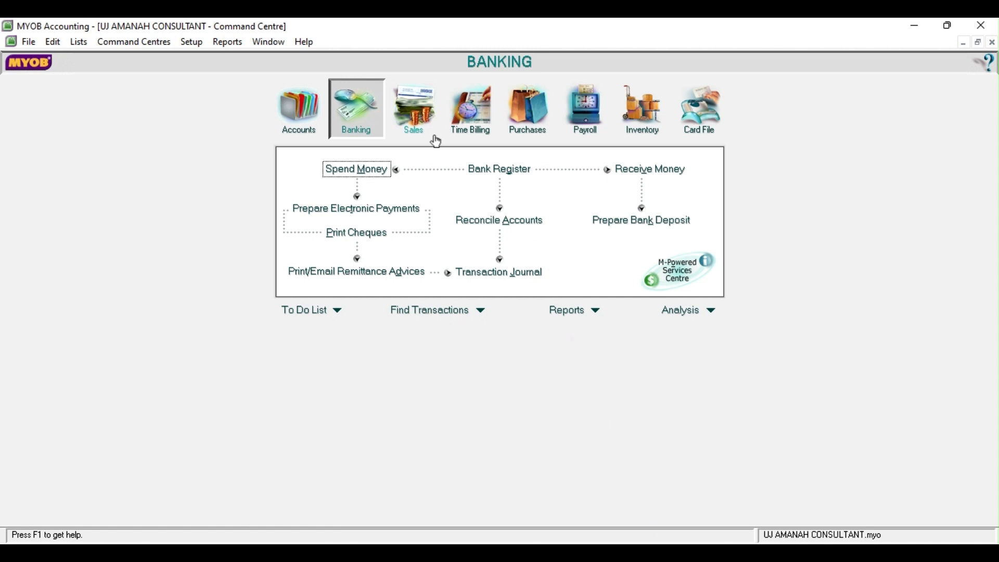
# Start a new receipt dated 15/05/2017 with CV Barokah as the payor
pyautogui.click(636, 171)
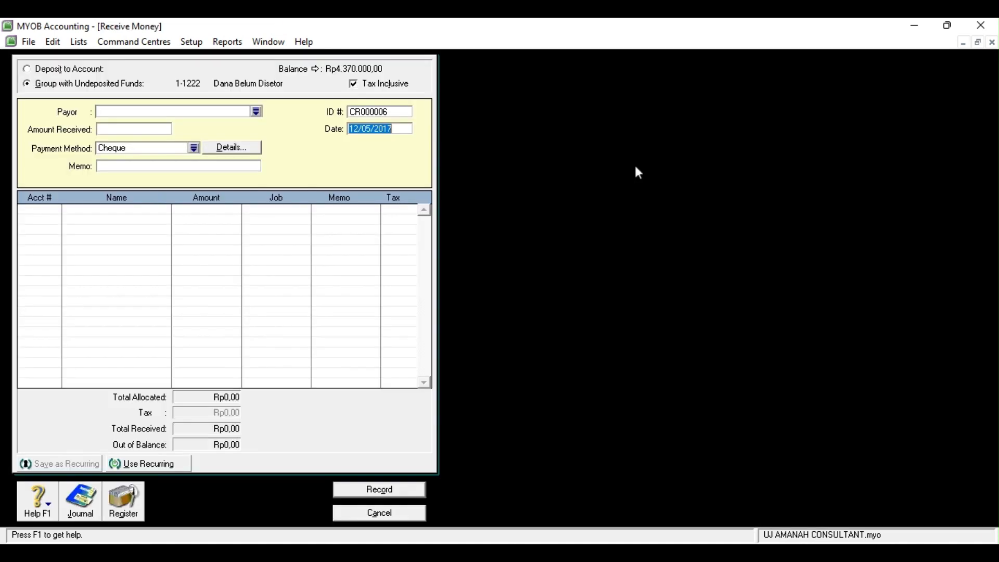
pyautogui.click(357, 129)
pyautogui.press('BackSpace')
pyautogui.write('5')
pyautogui.click(220, 112)
pyautogui.click(255, 113)
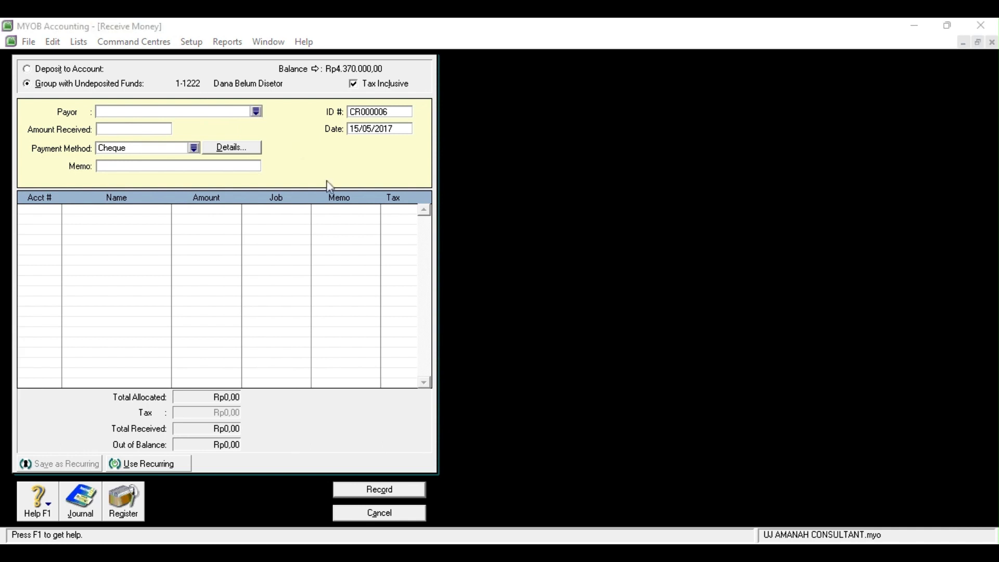
pyautogui.click(614, 375)
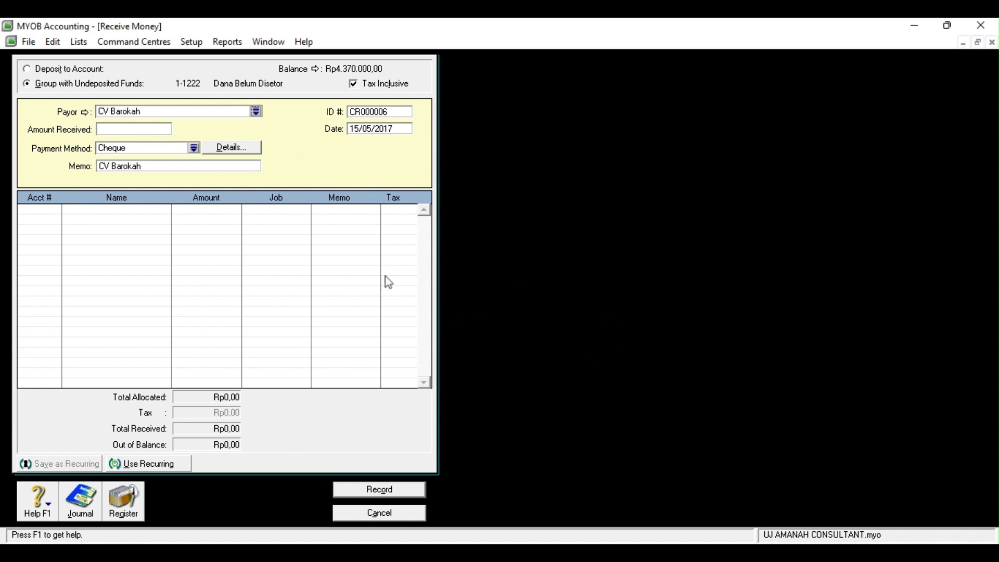
# Enter Rp1.600.000 with memo 'angsuran piutang' to 1-1300 Piutang, then record and close
pyautogui.click(109, 129)
pyautogui.write('1600000')
pyautogui.press('Tab')
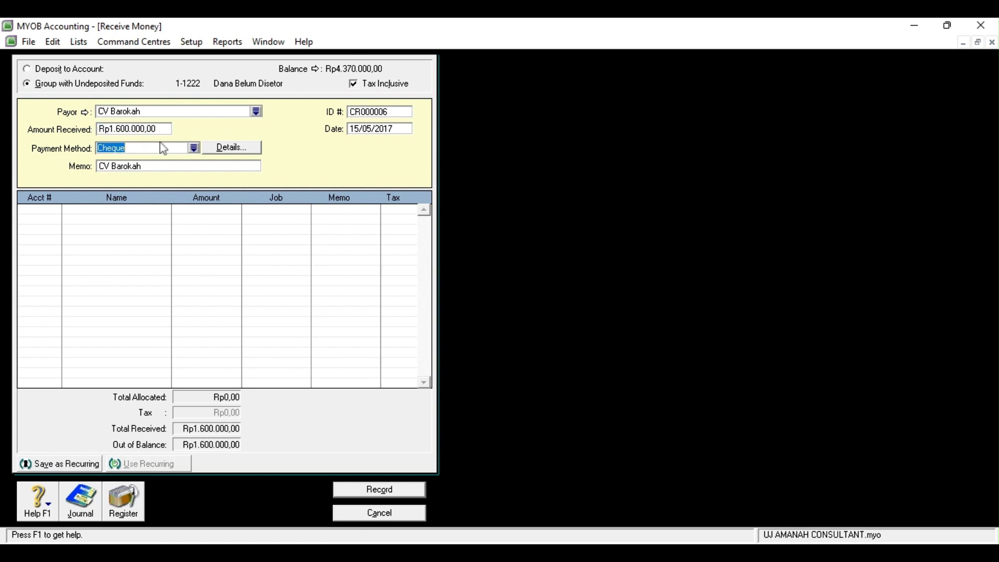
pyautogui.click(144, 163)
pyautogui.write('angsuran piutang')
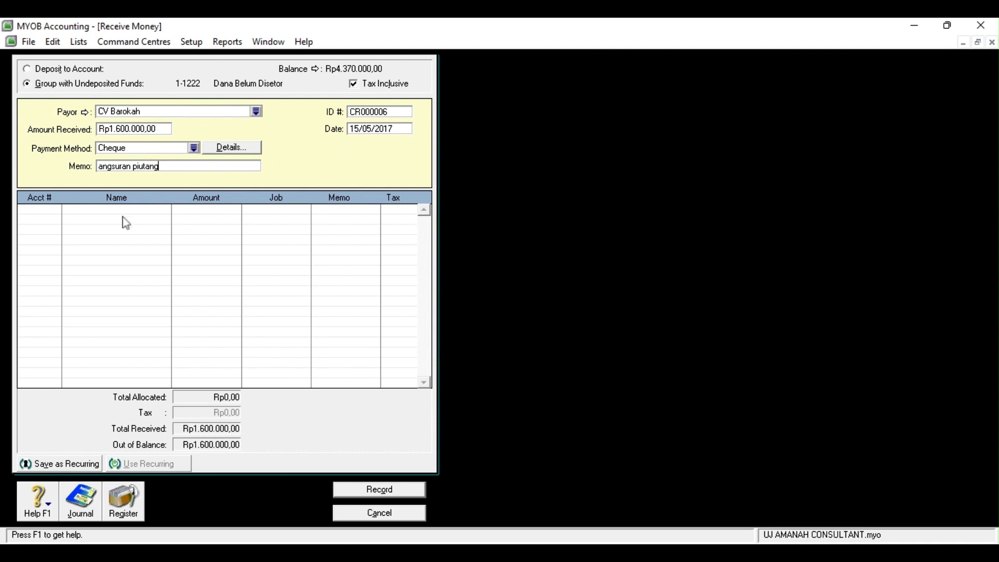
pyautogui.click(59, 219)
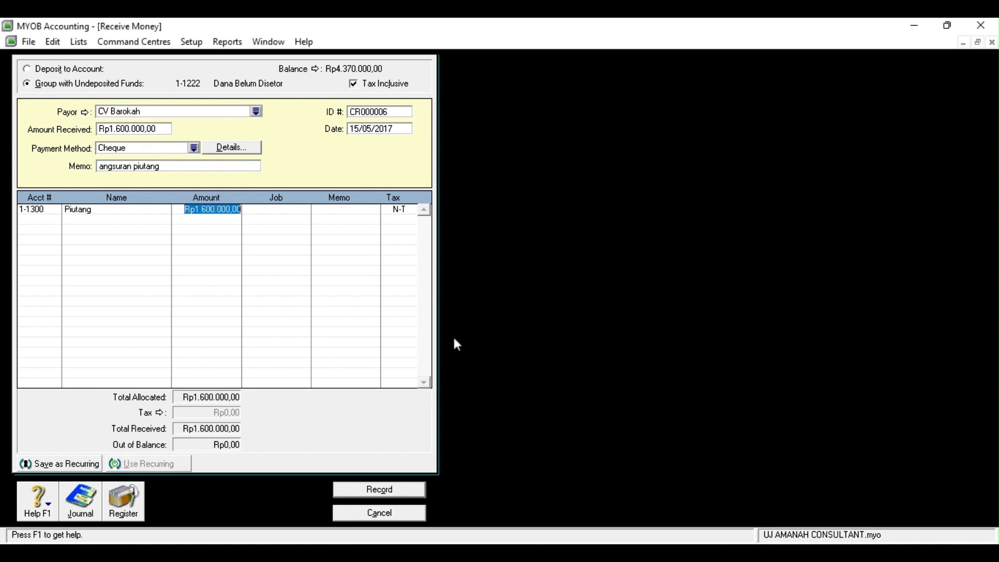
pyautogui.click(376, 497)
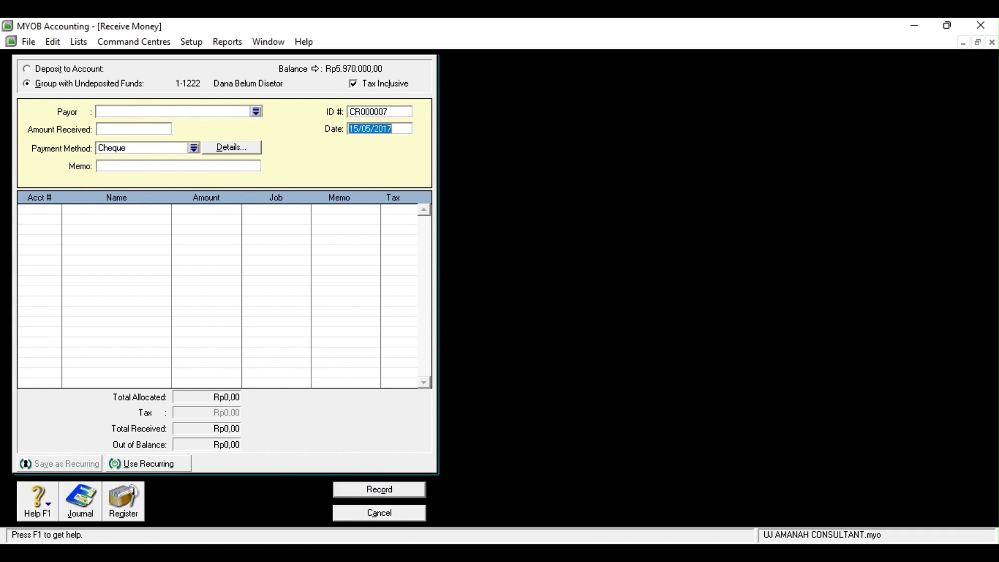
pyautogui.click(647, 553)
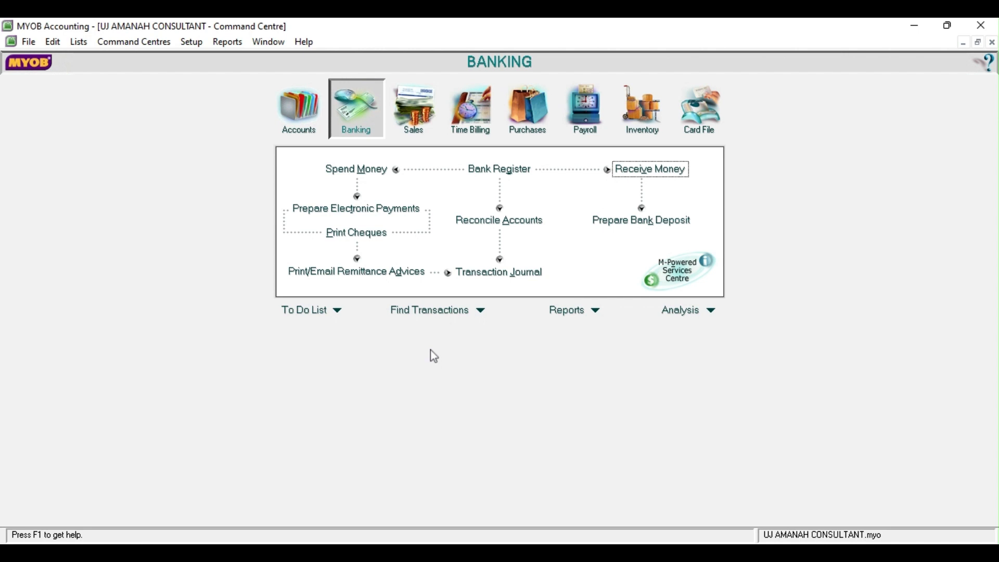
# Start a cash payment dated 16/05/2017 with memo 'biaya-biaya bulan mei'
pyautogui.click(371, 176)
pyautogui.click(331, 121)
pyautogui.press('BackSpace')
pyautogui.write('6/05/2017')
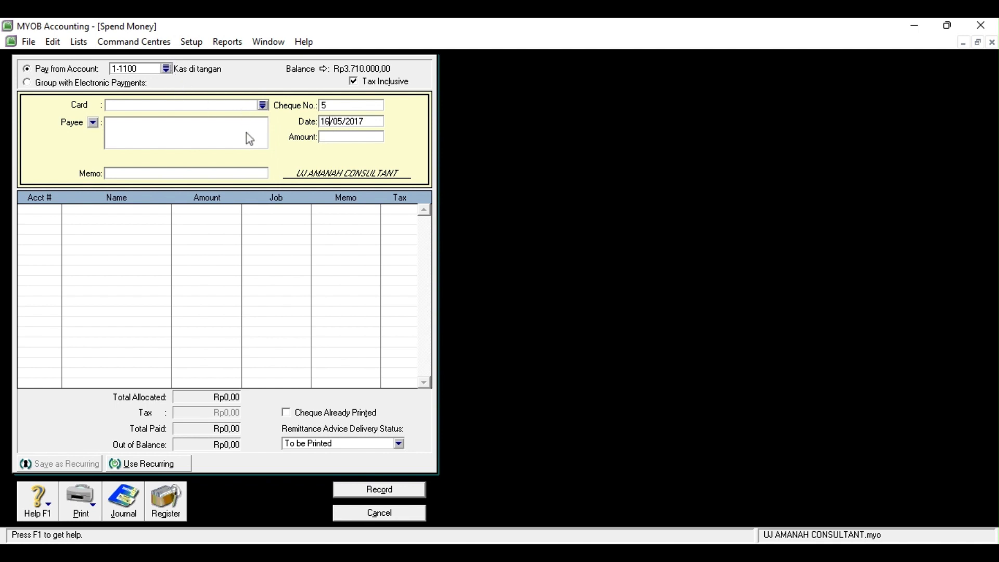
pyautogui.click(241, 174)
pyautogui.write('biaya-biaya bulan mei')
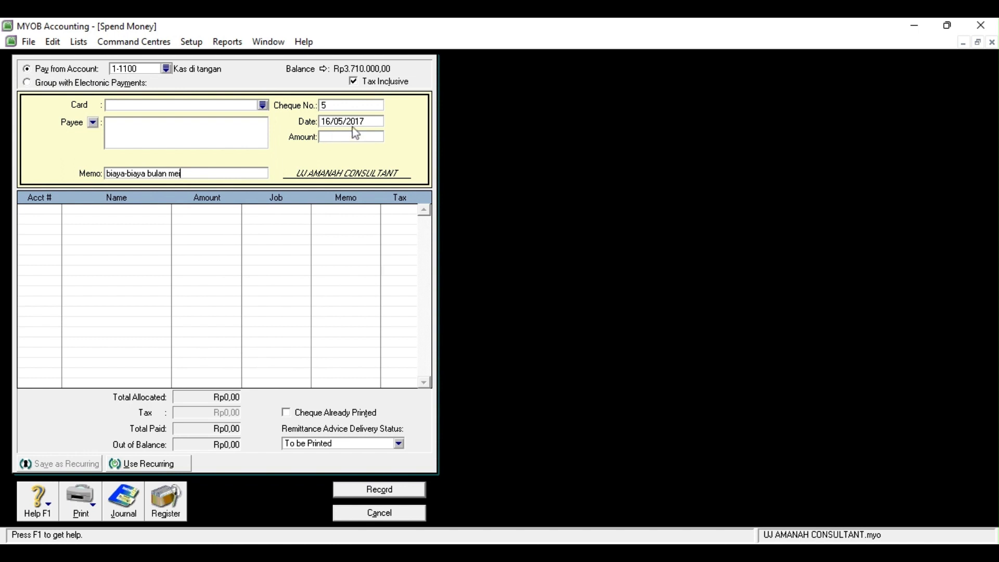
# Allocate lines to 6-3100 Beban Perawatan, 6-1500 Beban Listrik & Air and 6-1400 Beban Telepon
pyautogui.click(54, 211)
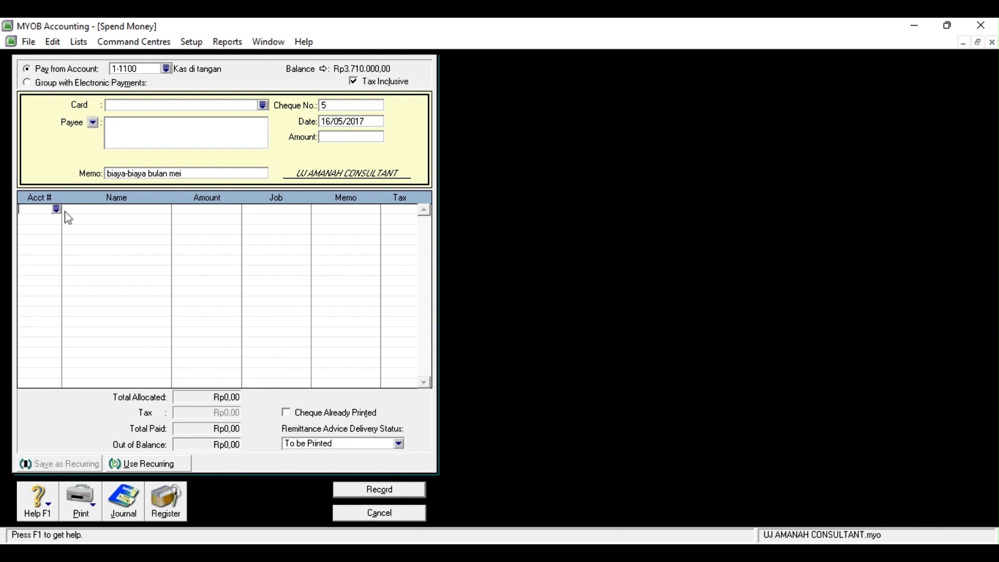
pyautogui.click(56, 209)
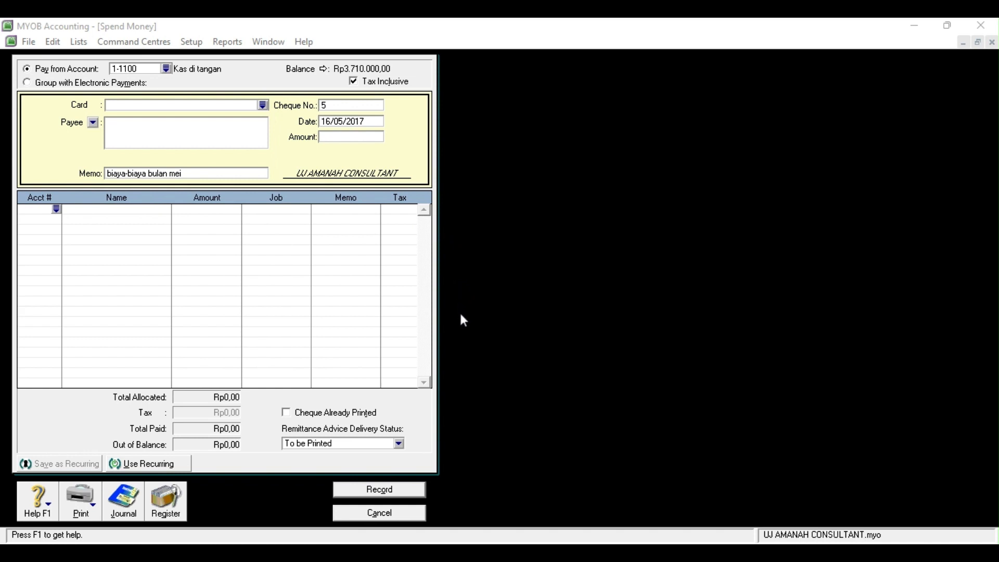
pyautogui.click(562, 387)
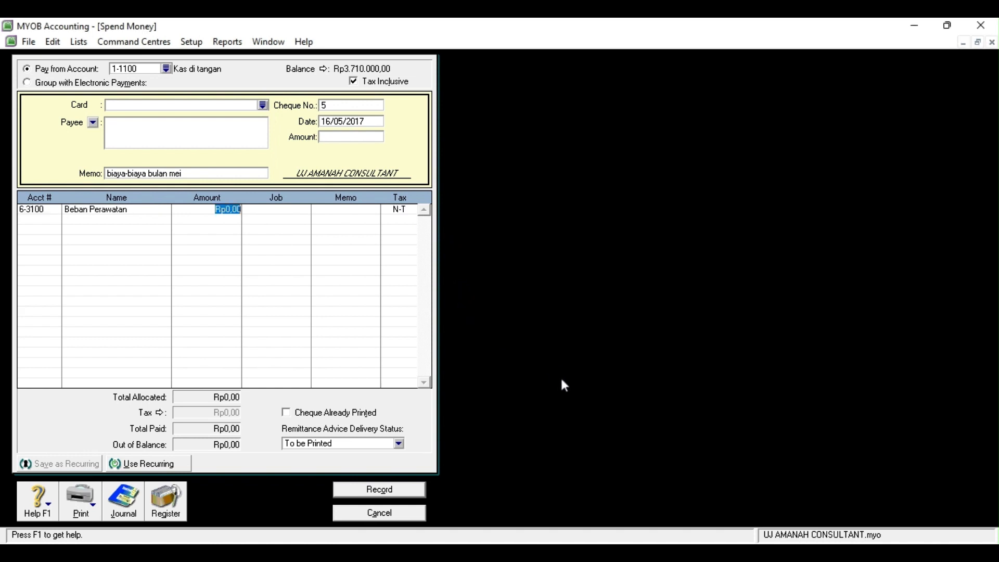
pyautogui.click(54, 220)
pyautogui.click(56, 220)
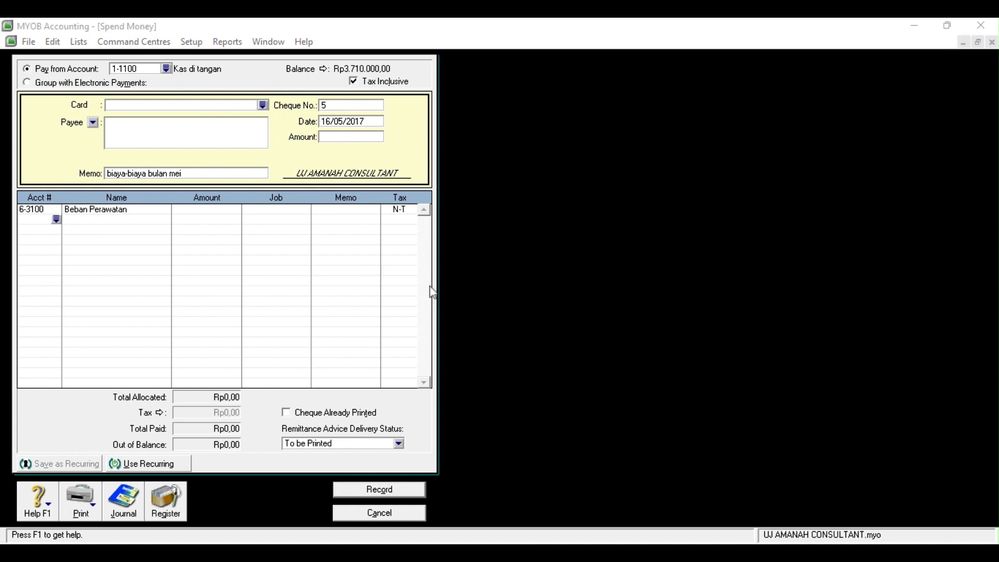
pyautogui.click(540, 385)
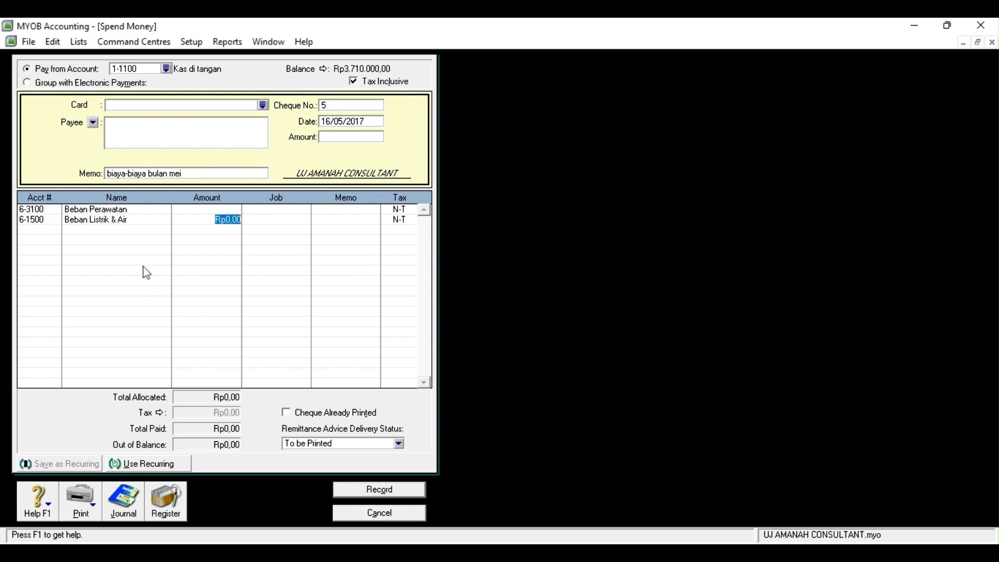
pyautogui.click(29, 229)
pyautogui.click(56, 230)
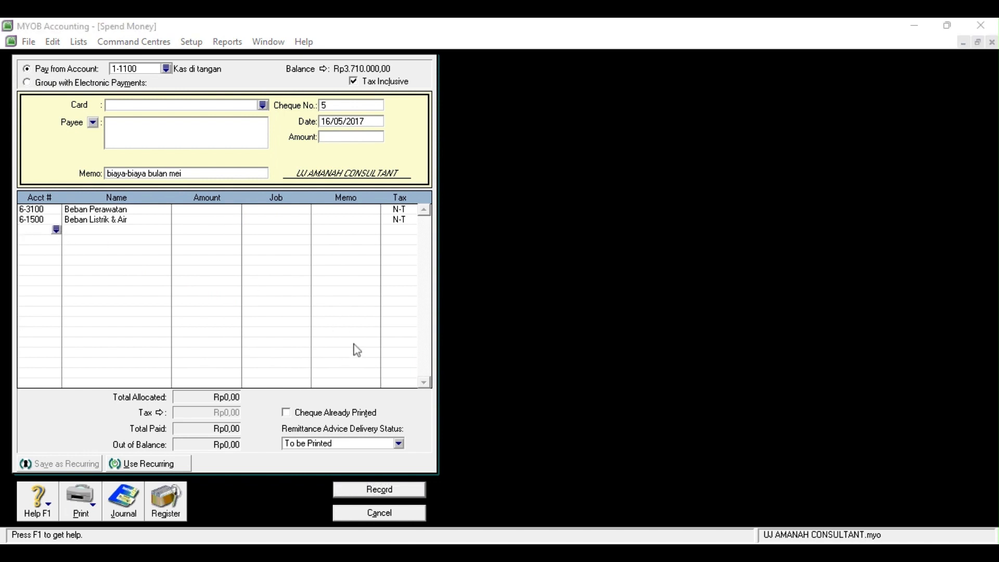
pyautogui.click(571, 381)
# Enter line amounts including Rp240.000 for Beban Telepon, totalling Rp770.000, and record the payment
pyautogui.click(222, 208)
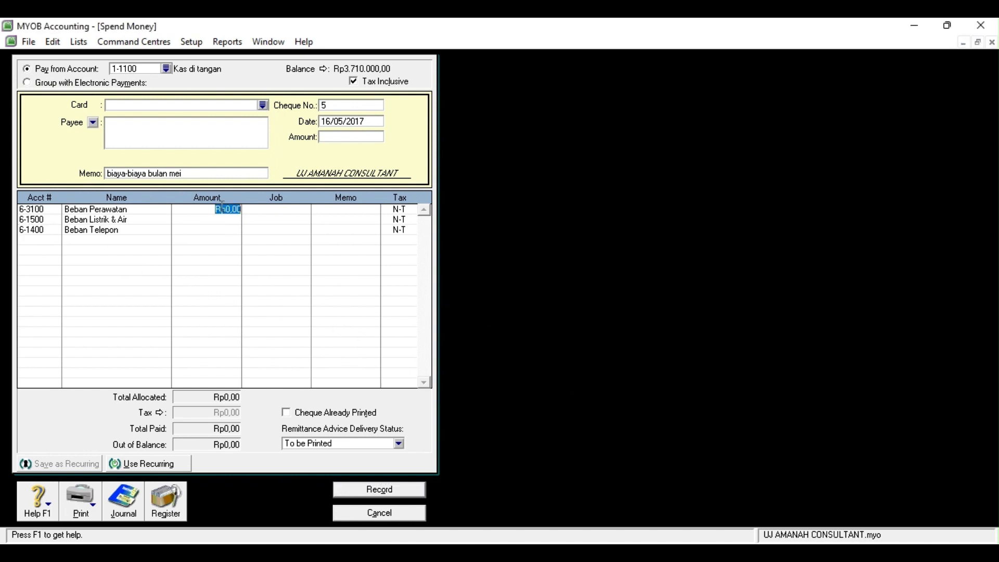
pyautogui.write('170000')
pyautogui.click(227, 220)
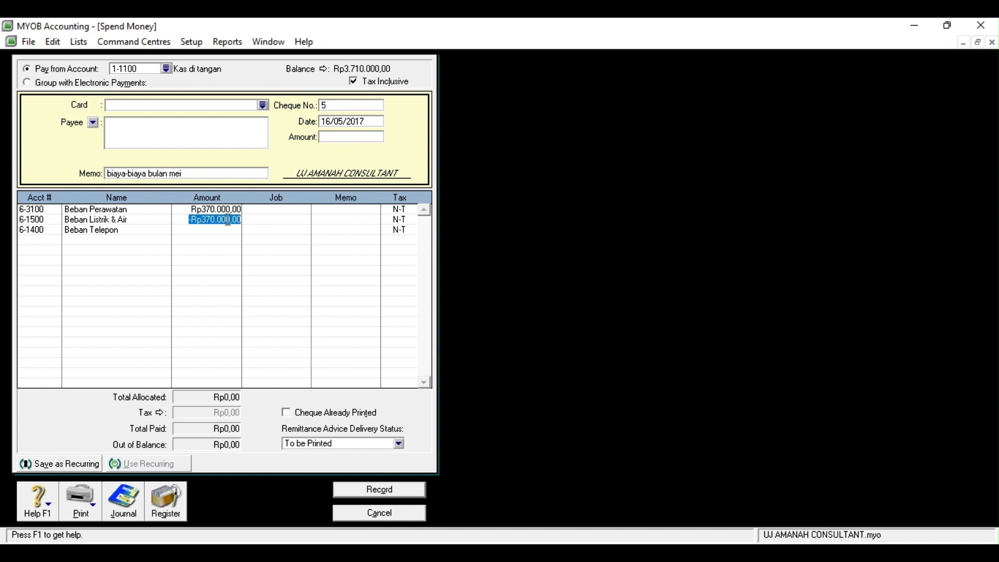
pyautogui.write('160000')
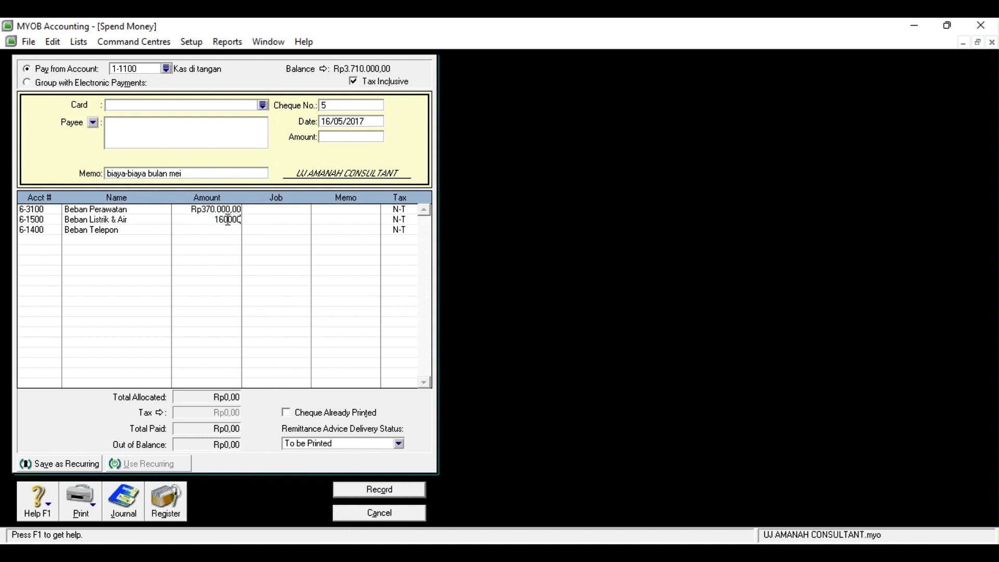
pyautogui.click(228, 230)
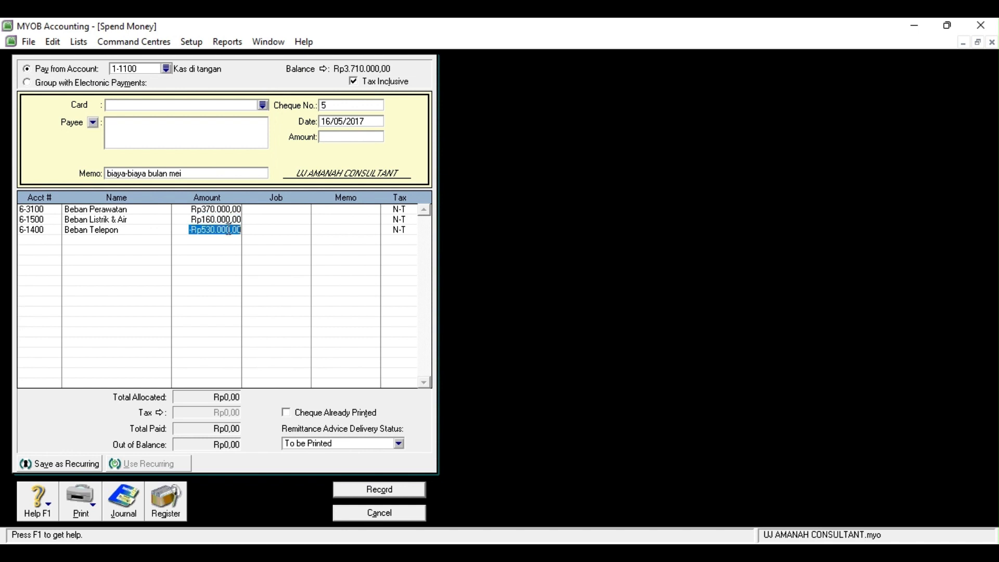
pyautogui.write('240000')
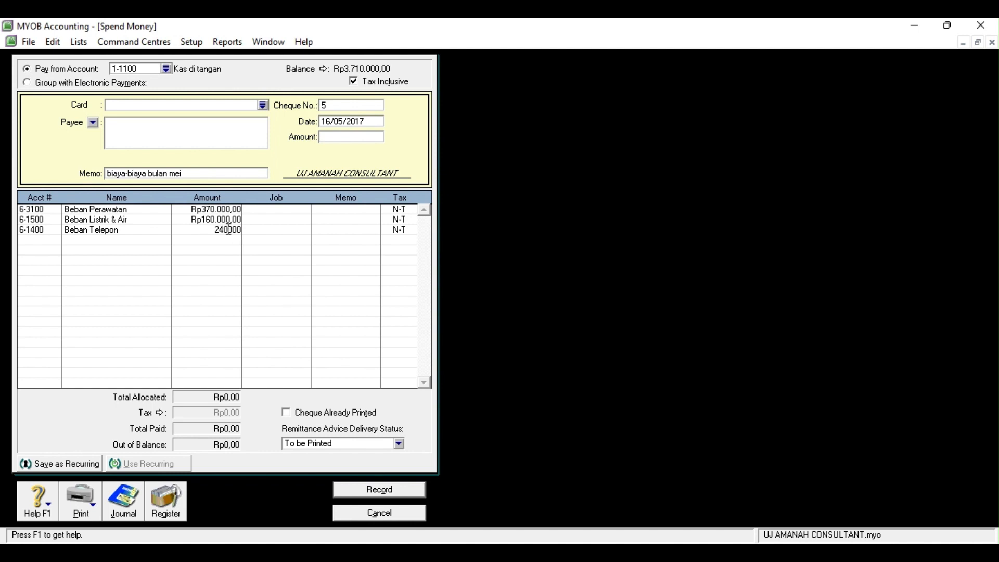
pyautogui.click(338, 138)
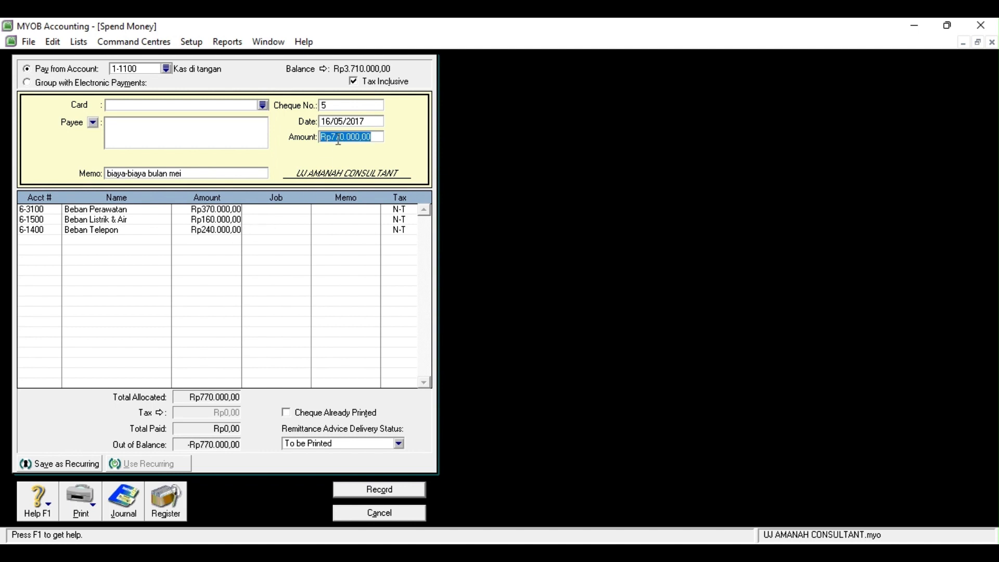
pyautogui.click(372, 137)
pyautogui.click(56, 242)
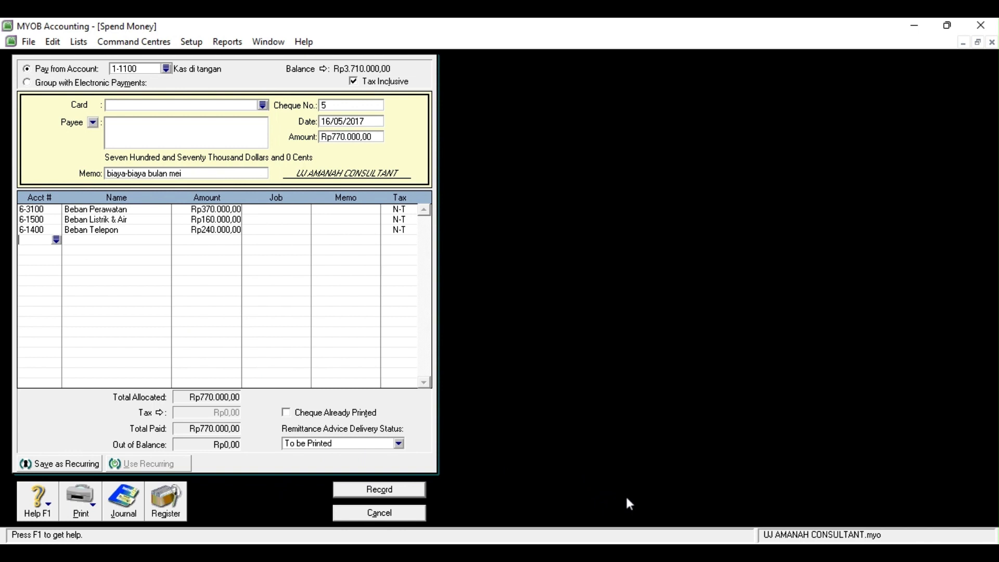
pyautogui.click(411, 490)
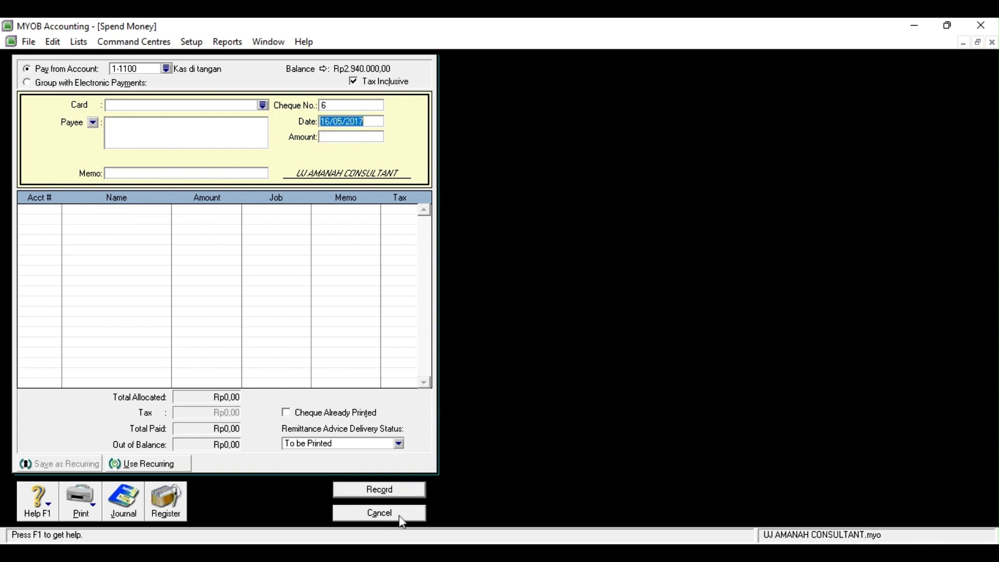
pyautogui.click(402, 519)
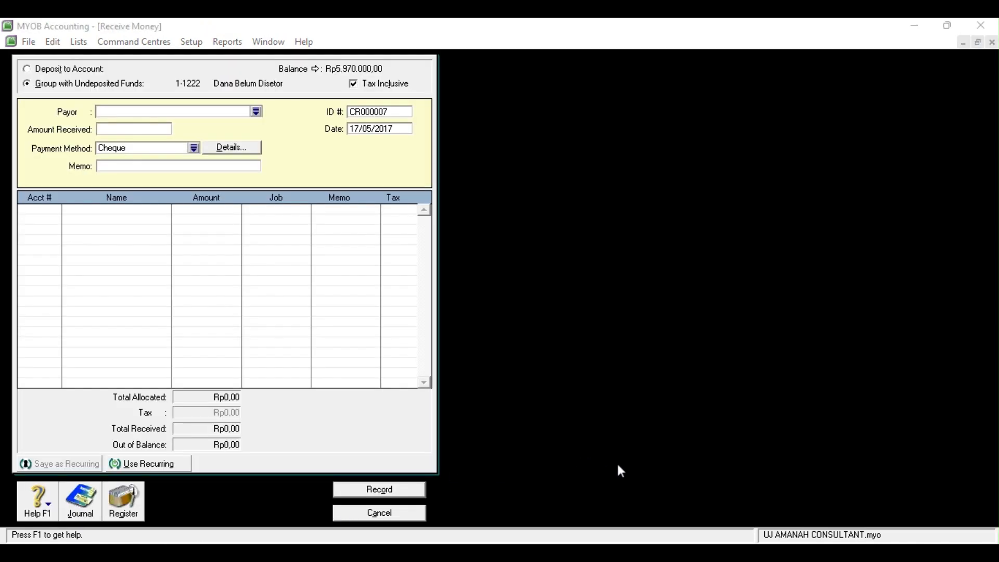
# Record PT Barata's Rp1.850.000 receipt, memo 'jasa konsultasi gedung', to 4-1000 Pendapatan Jasa
pyautogui.click(396, 520)
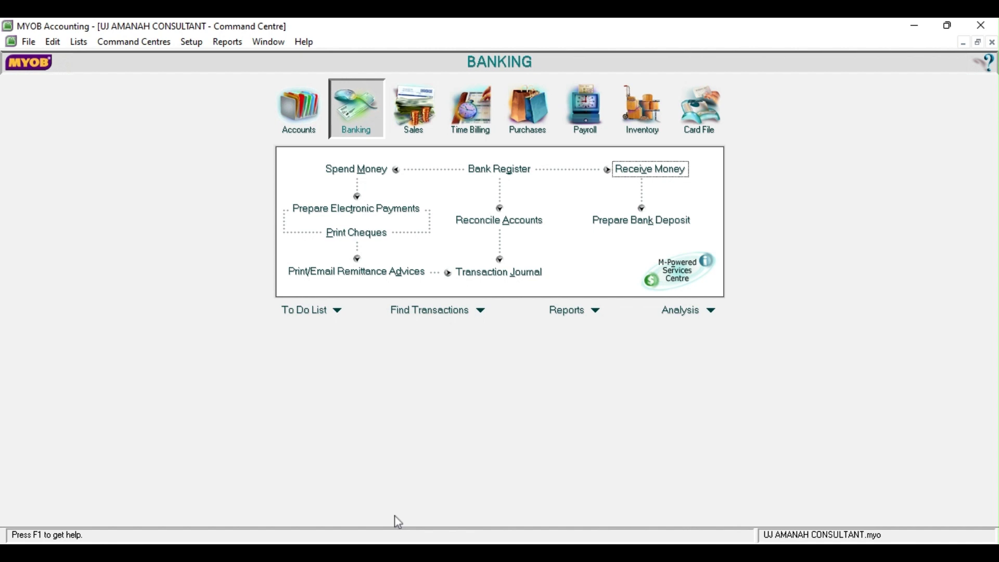
pyautogui.click(657, 170)
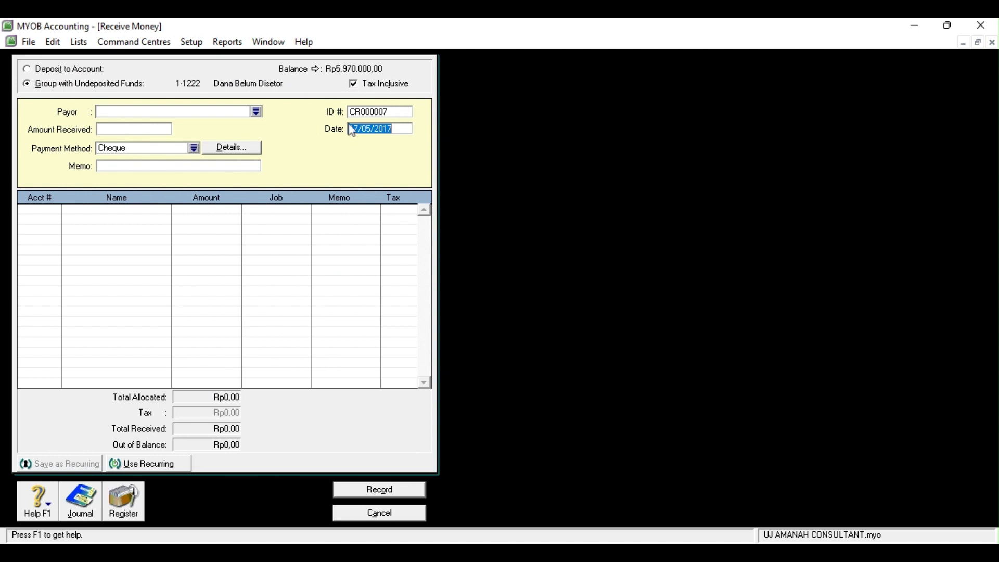
pyautogui.click(255, 112)
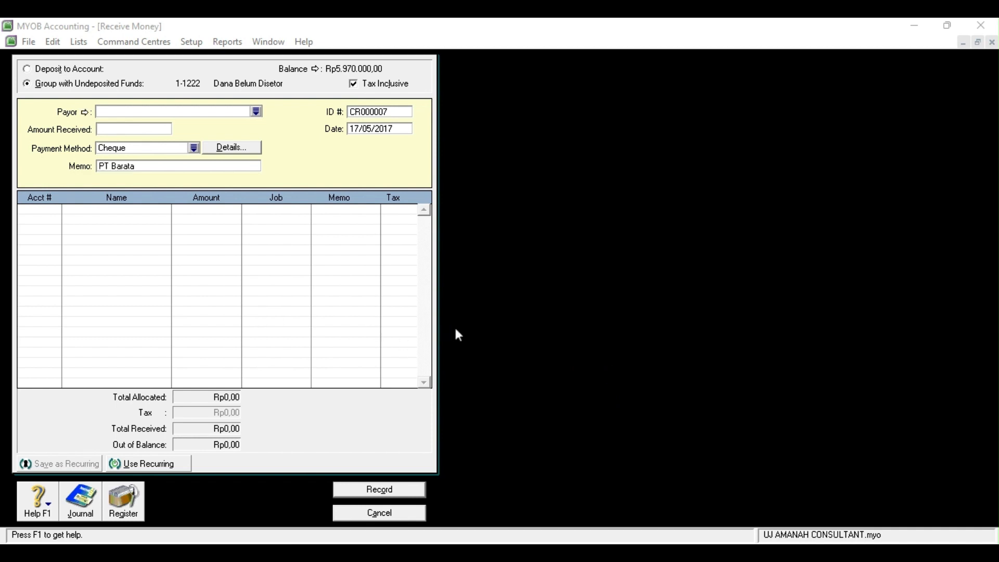
pyautogui.click(139, 133)
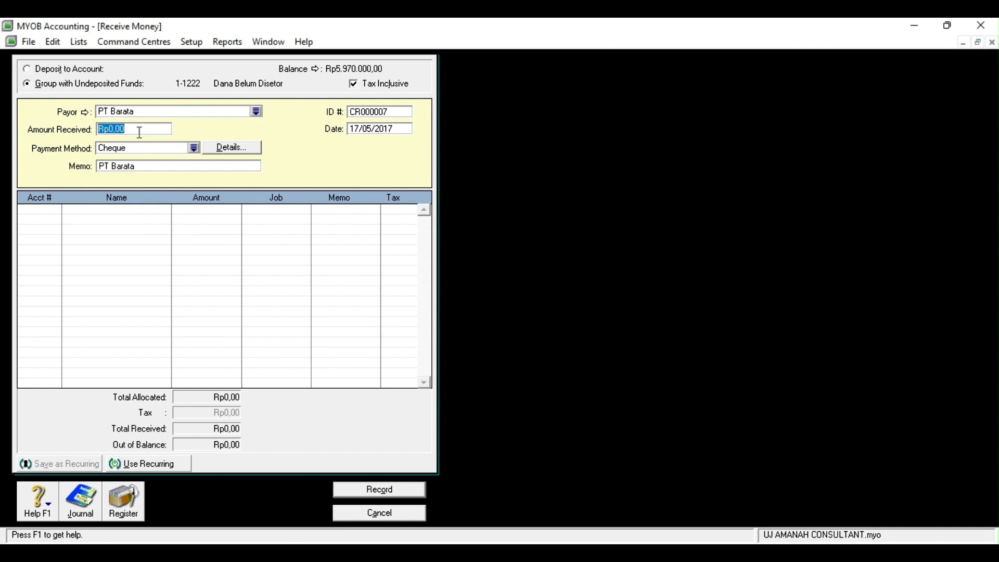
pyautogui.write('1850000')
pyautogui.click(137, 166)
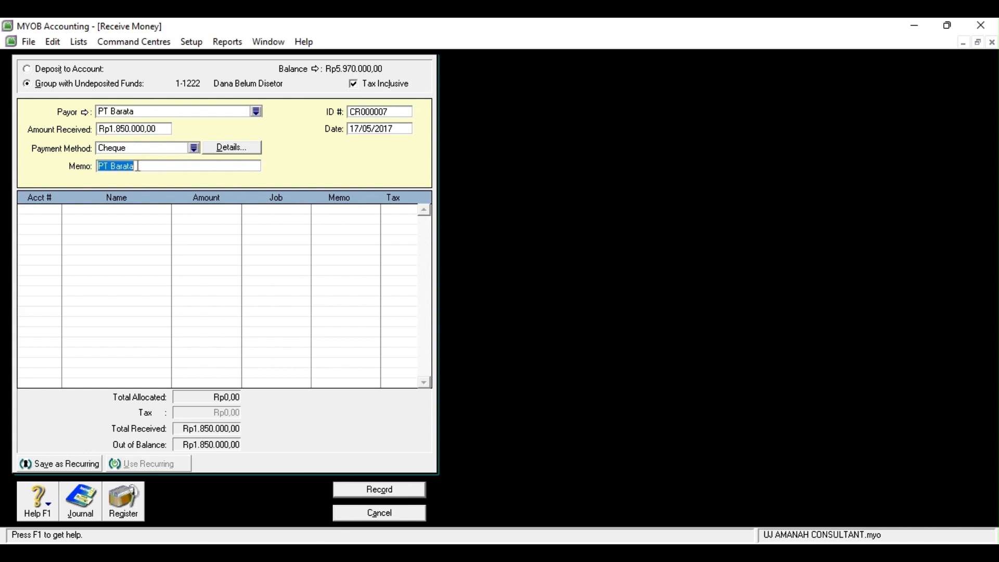
pyautogui.write('jasa konsultasi gedung')
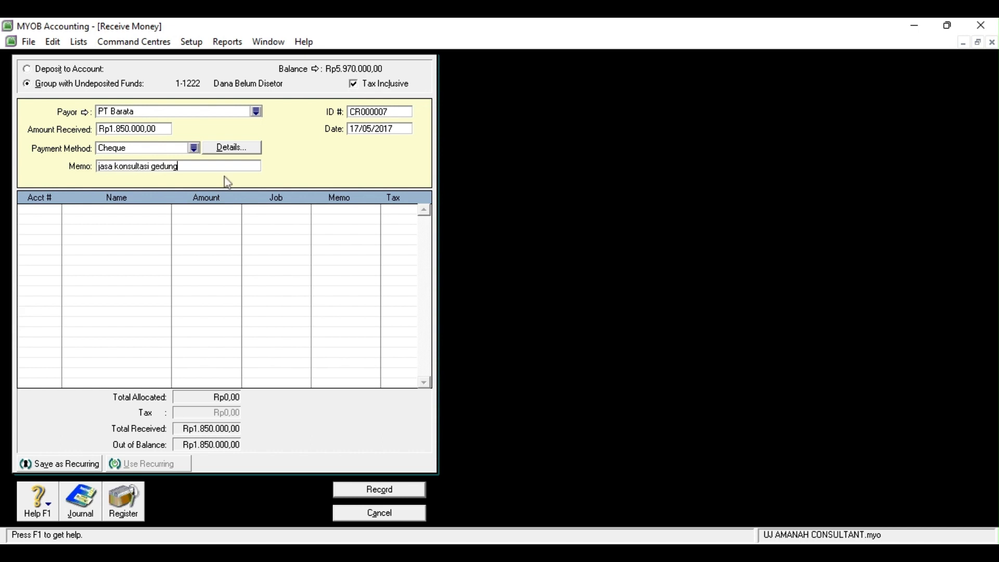
pyautogui.click(31, 208)
pyautogui.click(57, 209)
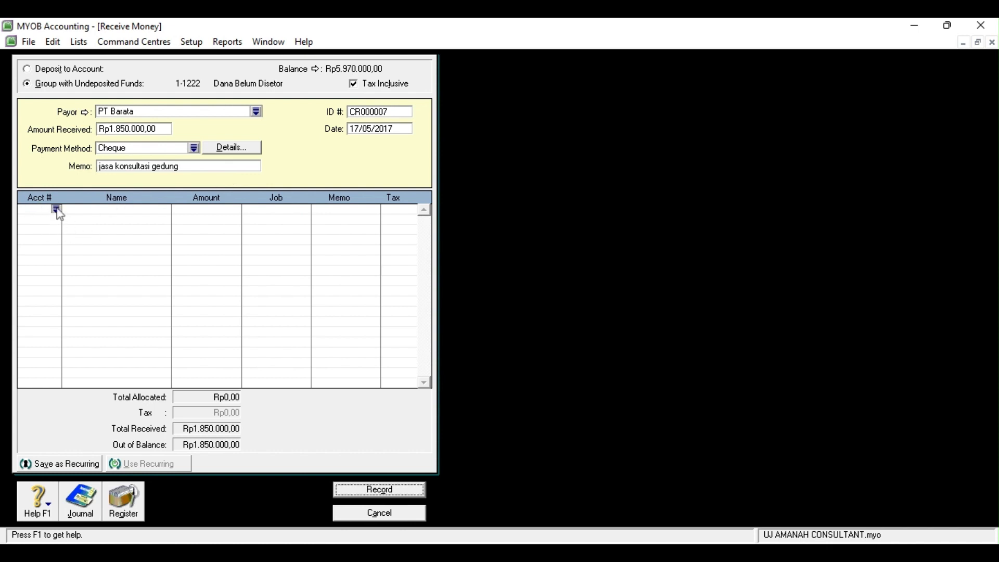
pyautogui.click(546, 379)
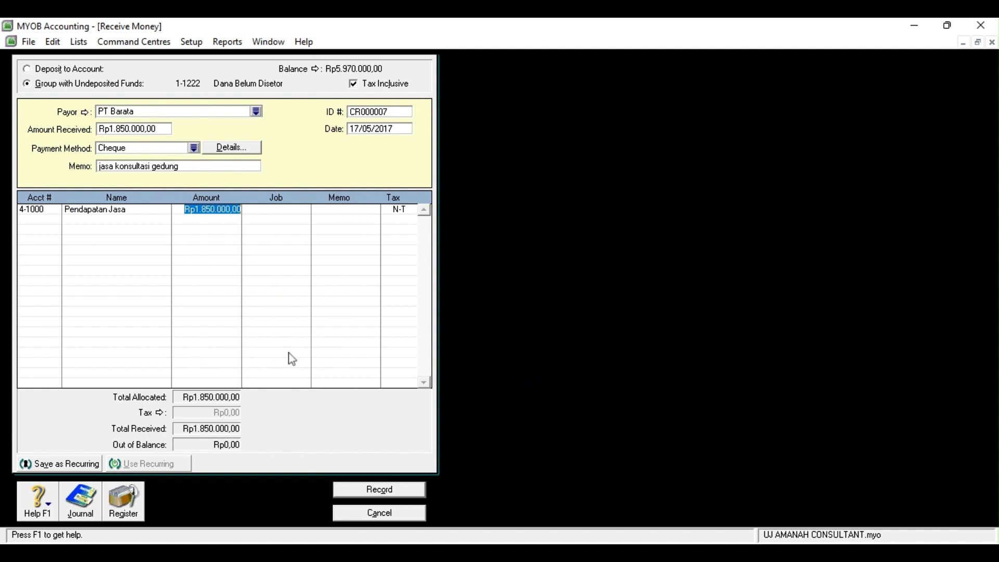
pyautogui.click(395, 495)
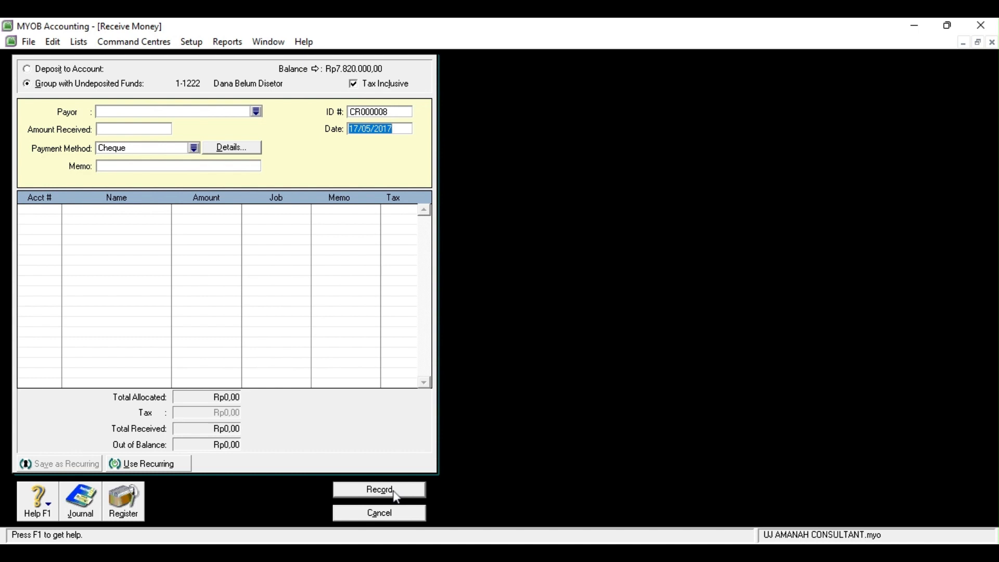
# Start a Rp2.650.000 cash payment with memo 'gaji karyawan dua minggu pertama'
pyautogui.click(415, 514)
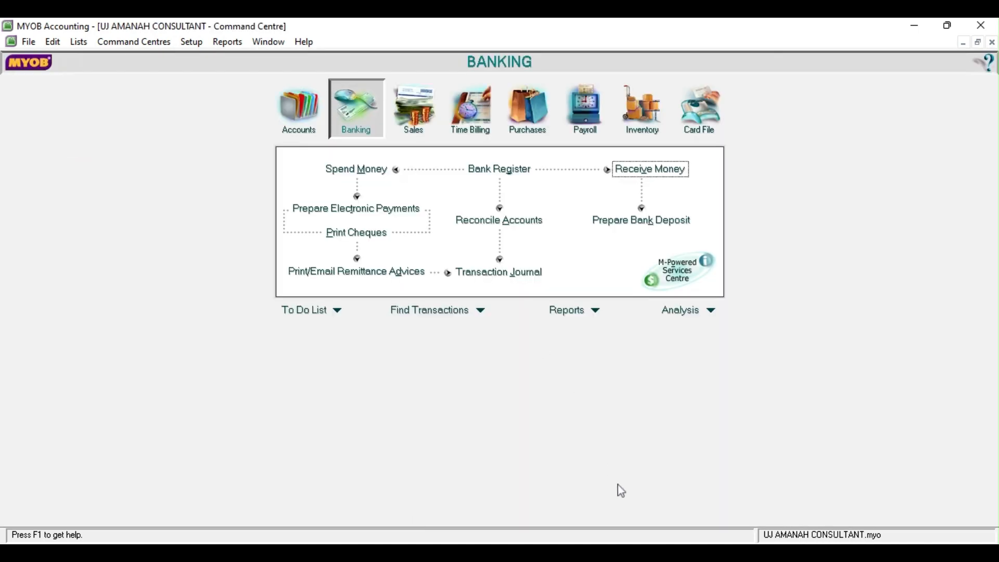
pyautogui.click(597, 551)
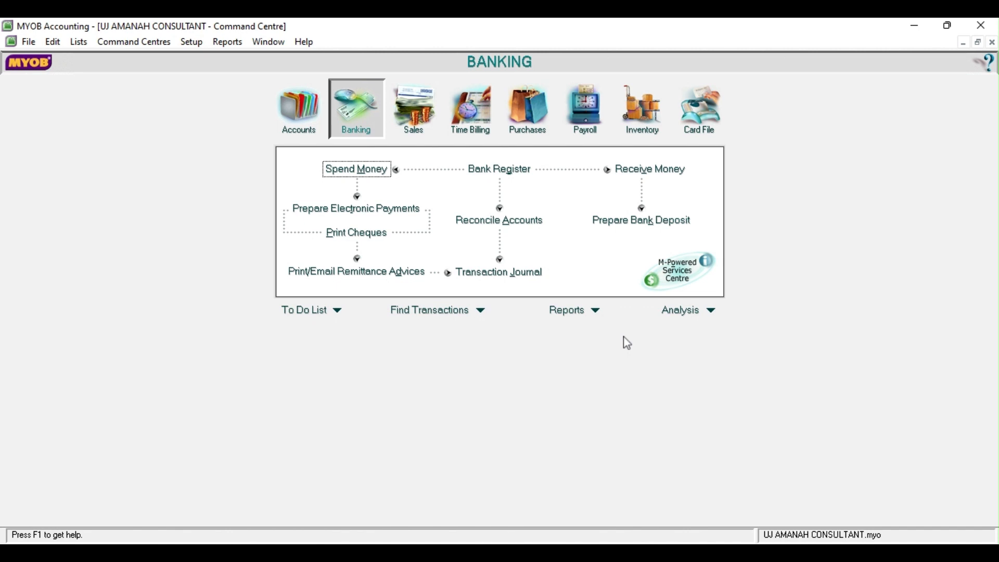
pyautogui.click(372, 170)
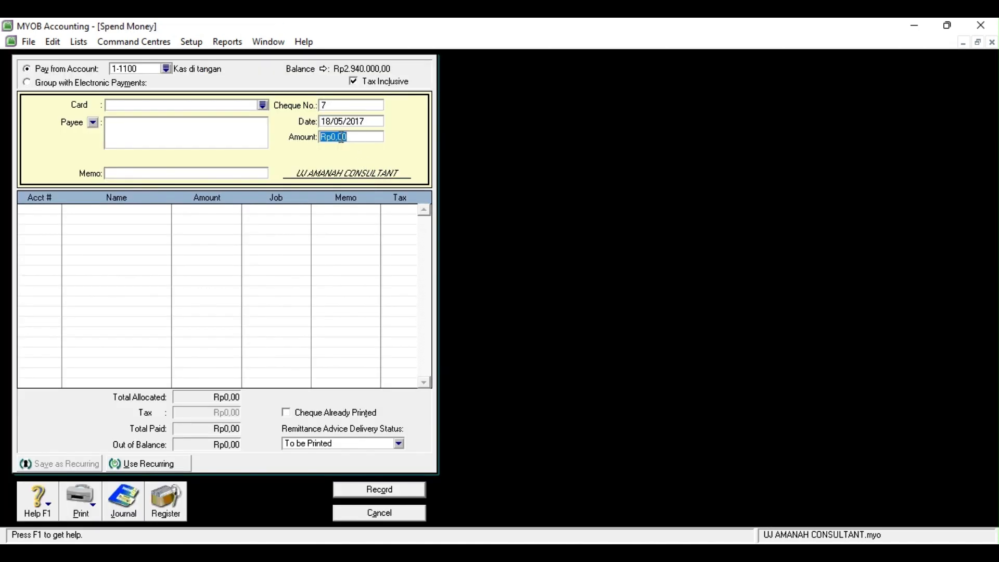
pyautogui.write('2650000')
pyautogui.click(217, 175)
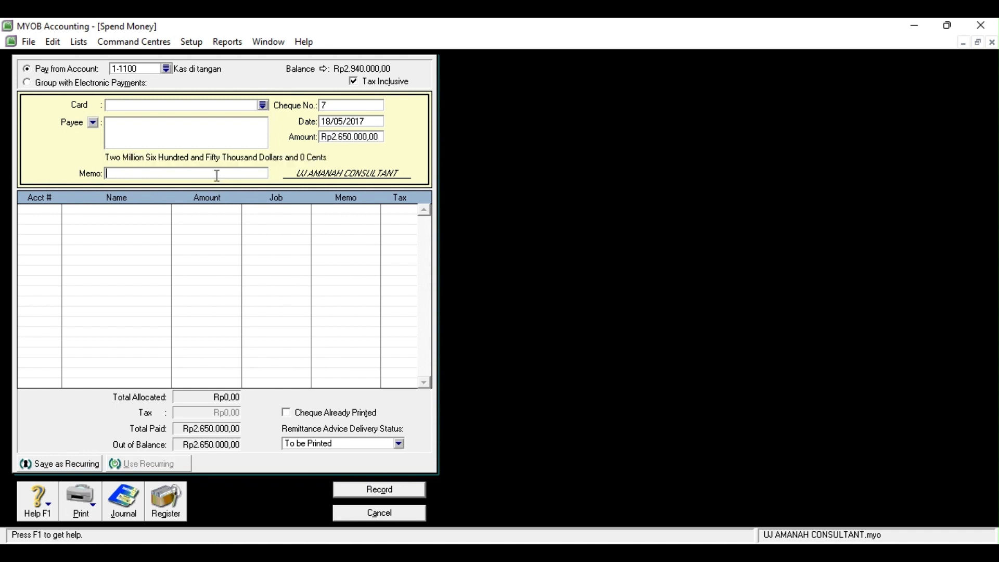
pyautogui.write('gaji karyawan')
pyautogui.write(' mi')
pyautogui.press('BackSpace')
pyautogui.press('BackSpace')
pyautogui.press('BackSpace')
pyautogui.write('dua minggu pertama')
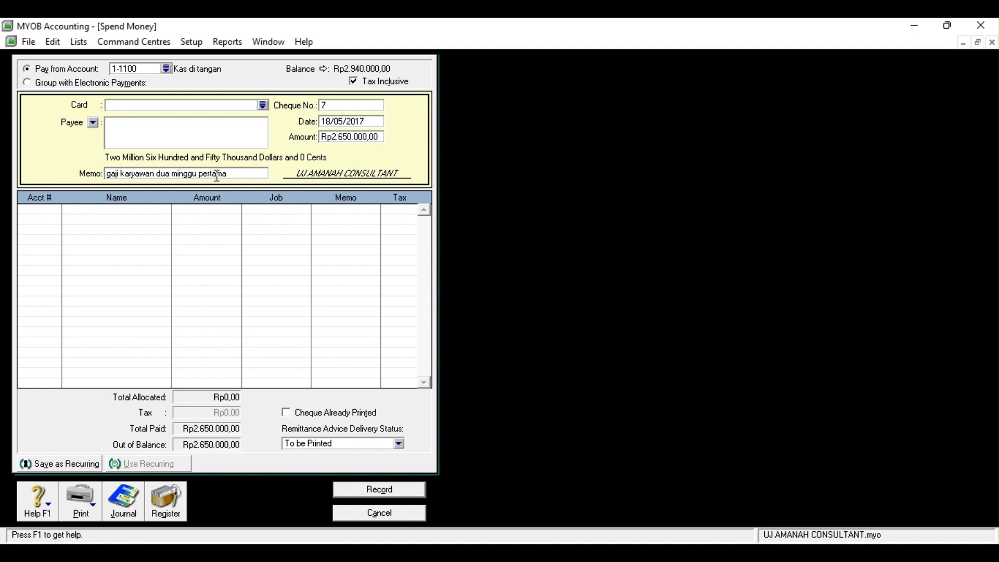
# Charge the wages payment to 6-1100 Beban Gaji, then record and close it
pyautogui.click(56, 210)
pyautogui.click(56, 211)
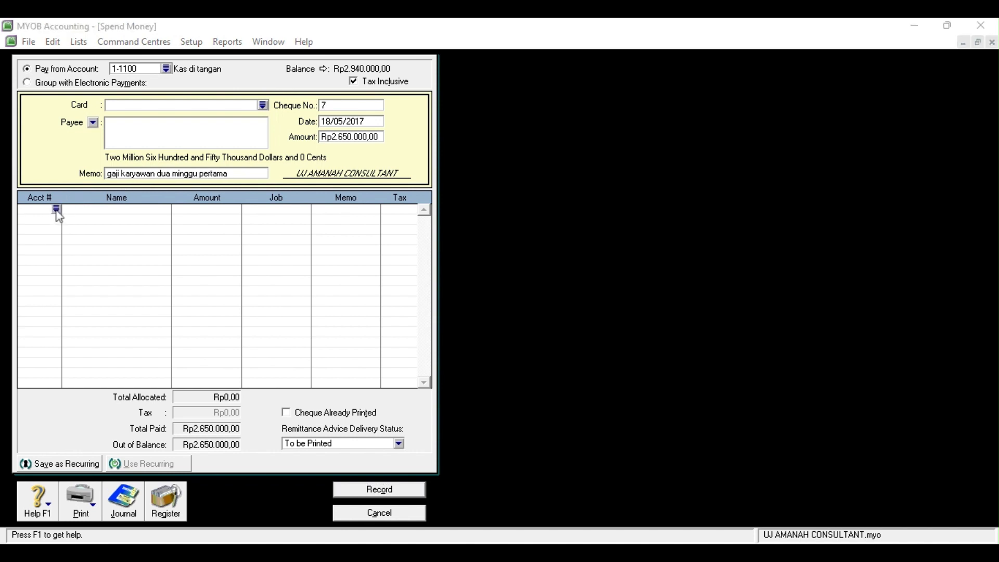
pyautogui.doubleClick(567, 384)
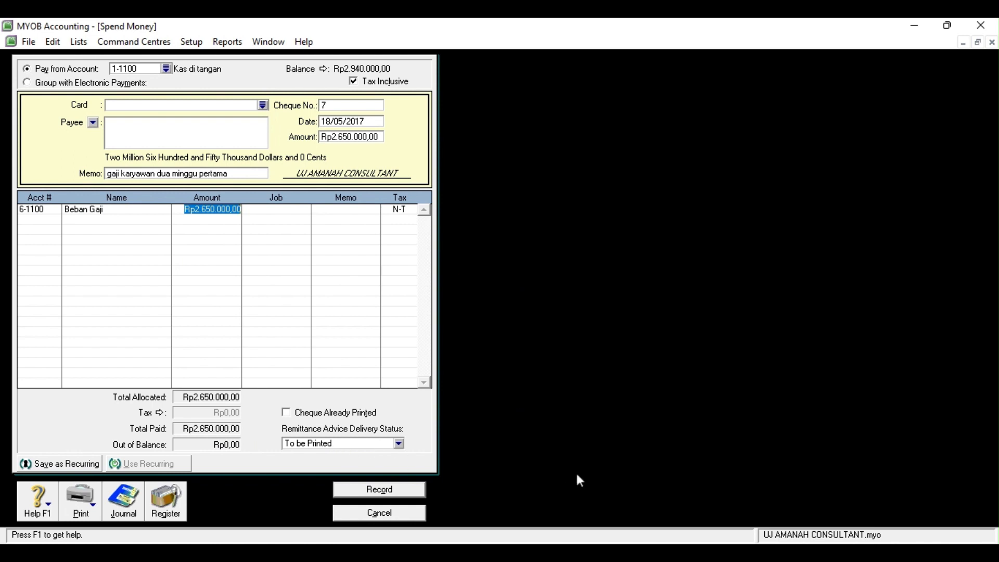
pyautogui.click(400, 494)
pyautogui.click(389, 515)
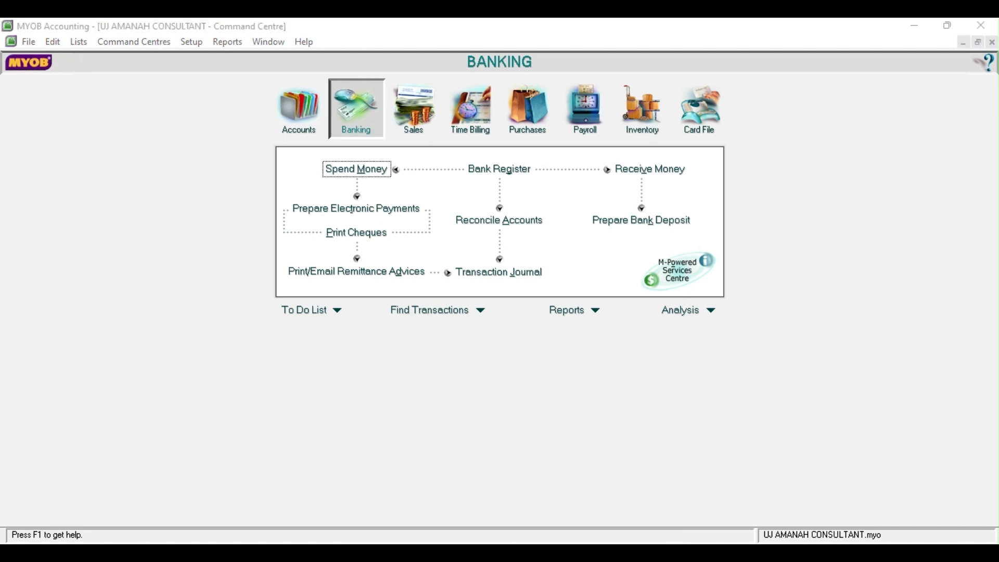
# Start a new receipt dated 19/05/2017 with CV Barokah as the payor
pyautogui.click(82, 507)
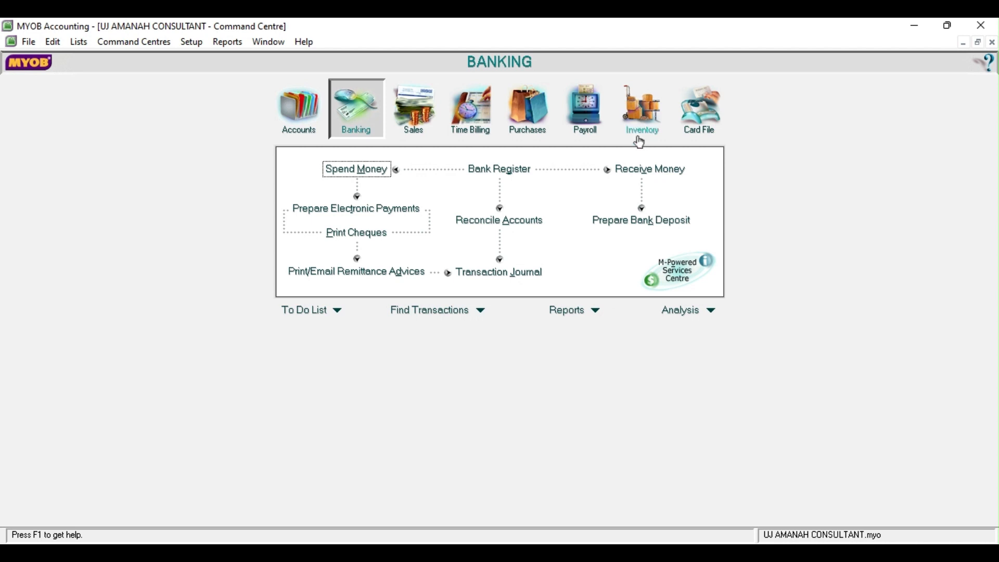
pyautogui.click(654, 171)
pyautogui.click(359, 129)
pyautogui.press('BackSpace')
pyautogui.write('8/05/2017')
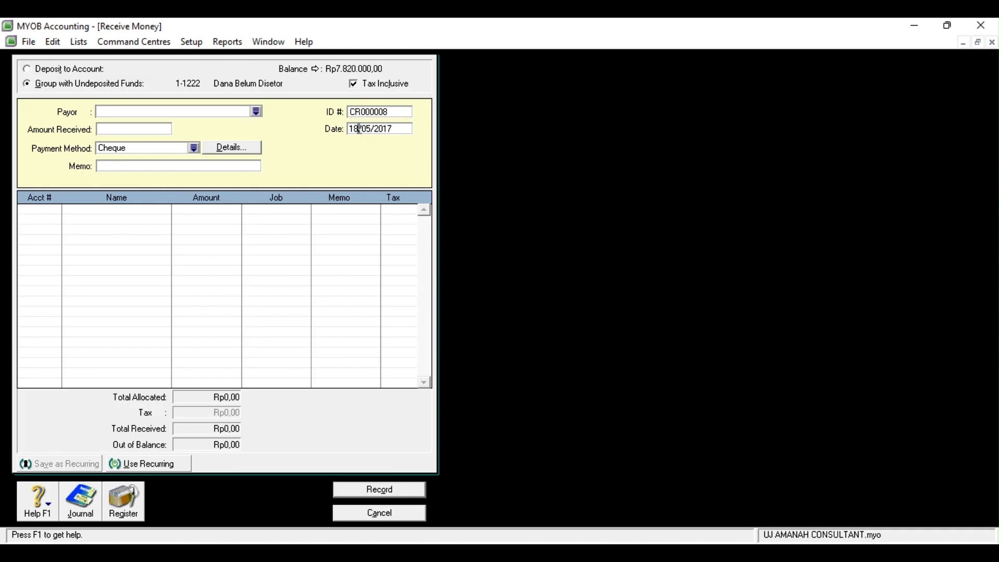
pyautogui.press('BackSpace')
pyautogui.write('9')
pyautogui.click(256, 111)
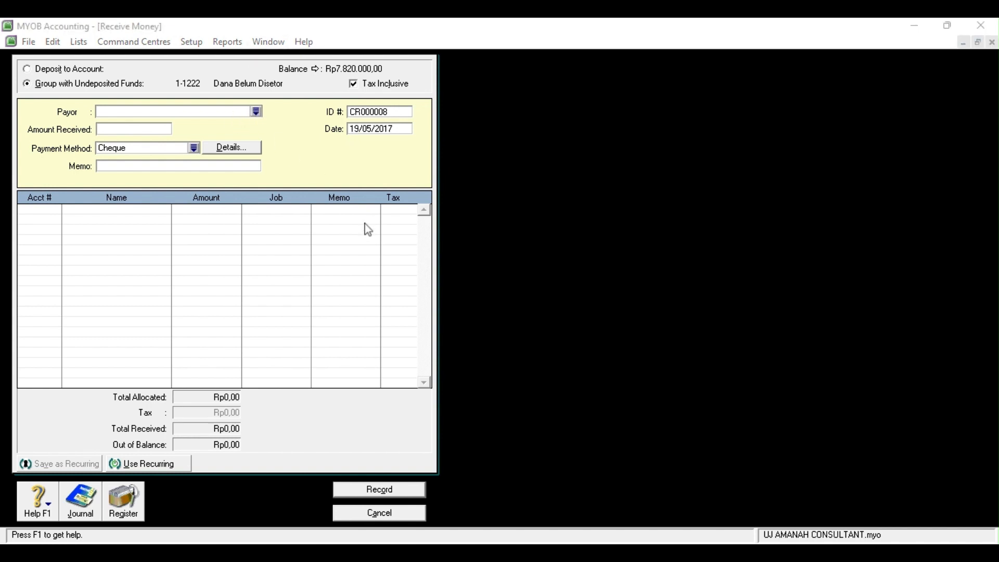
pyautogui.click(660, 384)
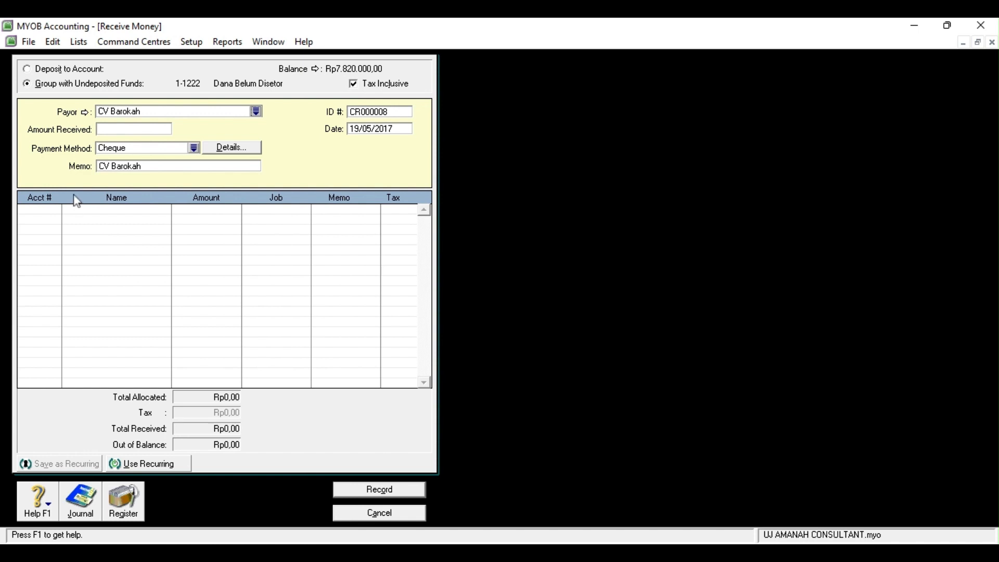
# Enter Rp1.500.000 with memo 'Jasa Konsultan' to 4-1000 Pendapatan Jasa, then record and close
pyautogui.click(142, 130)
pyautogui.write('1500000')
pyautogui.click(154, 167)
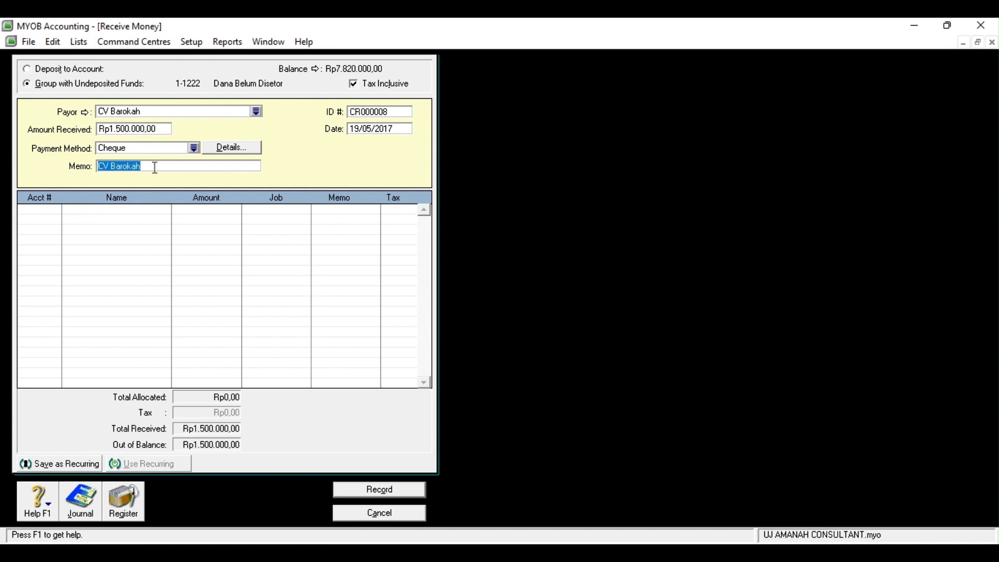
pyautogui.write('jasa k')
pyautogui.press('BackSpace')
pyautogui.press('BackSpace')
pyautogui.press('BackSpace')
pyautogui.press('BackSpace')
pyautogui.press('BackSpace')
pyautogui.press('BackSpace')
pyautogui.write('Jasa Konsultan')
pyautogui.click(50, 213)
pyautogui.click(57, 209)
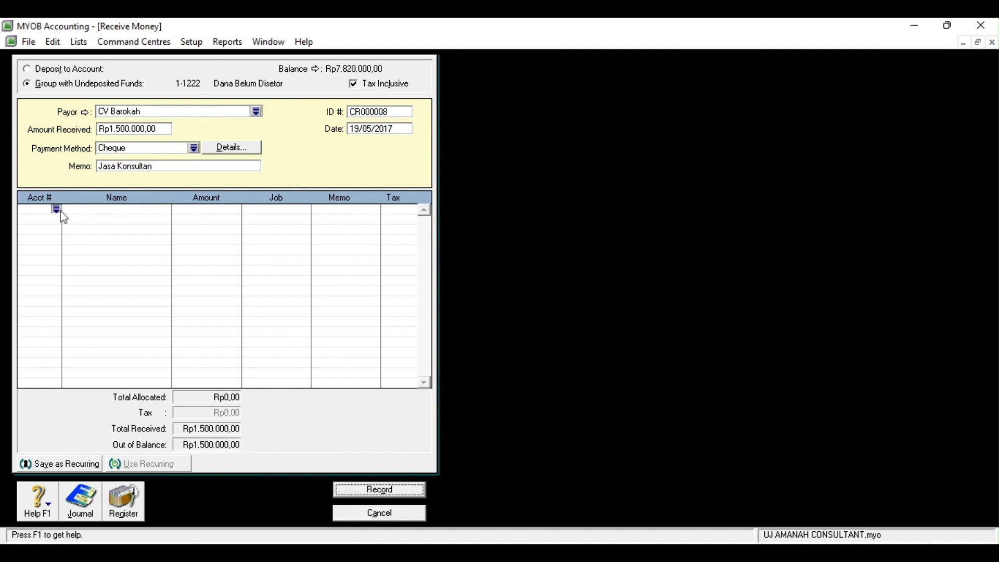
pyautogui.click(579, 376)
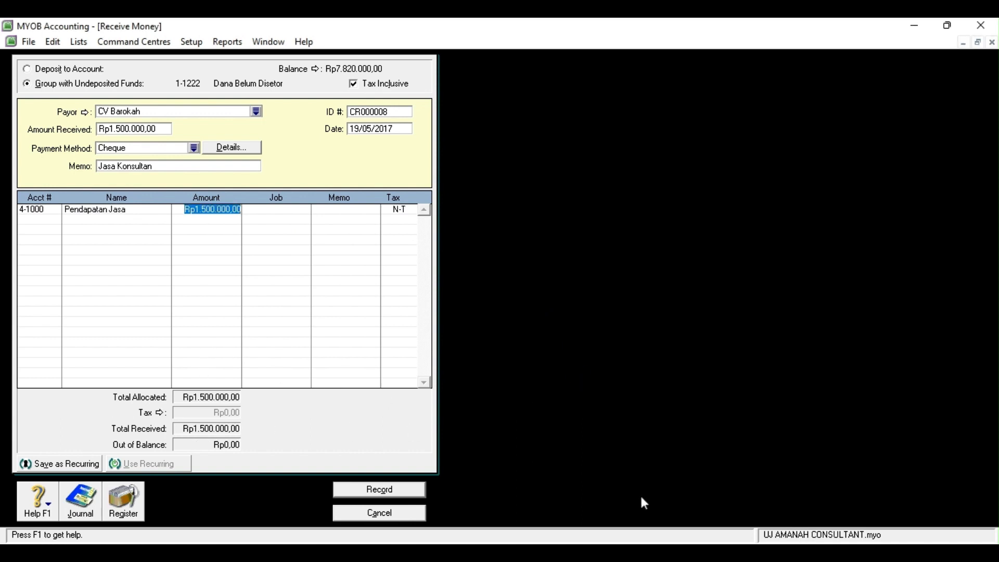
pyautogui.click(403, 494)
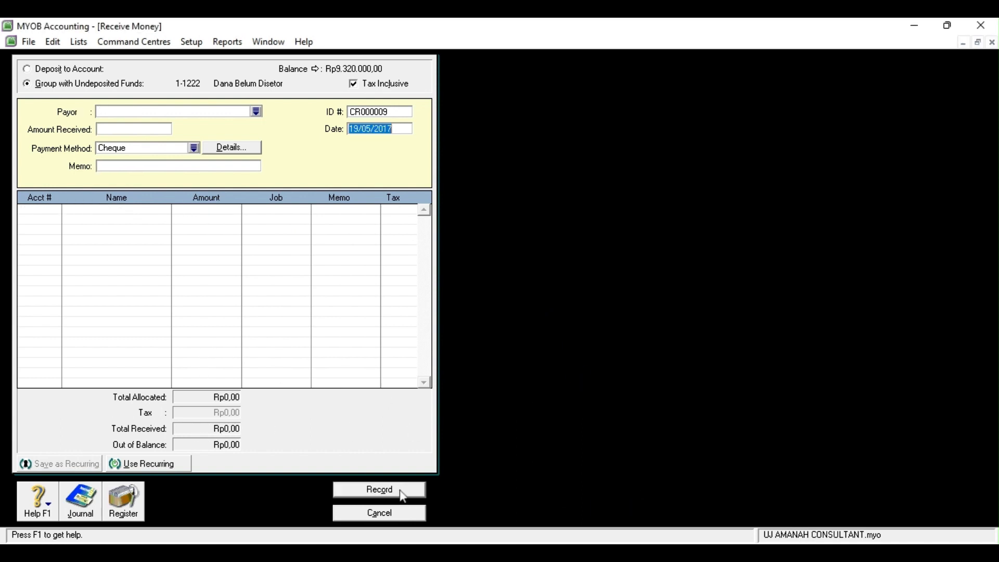
pyautogui.click(397, 514)
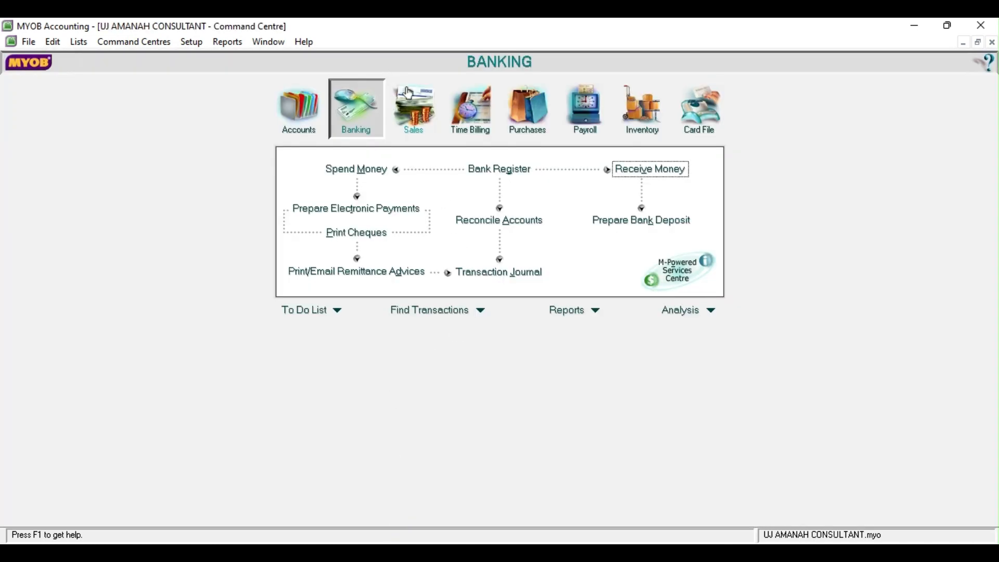
pyautogui.click(413, 110)
# Start a CV Barokah sale dated 19/05/2017 with lines for accounts 4-1000 and 1-1300
pyautogui.click(486, 201)
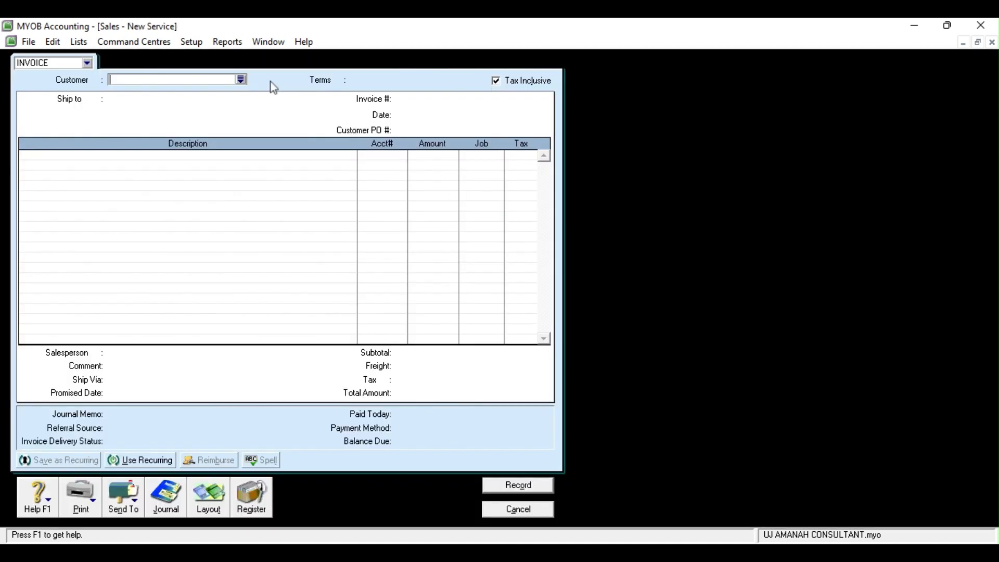
pyautogui.click(588, 375)
pyautogui.click(408, 114)
pyautogui.press('BackSpace')
pyautogui.press('BackSpace')
pyautogui.write('19')
pyautogui.click(393, 153)
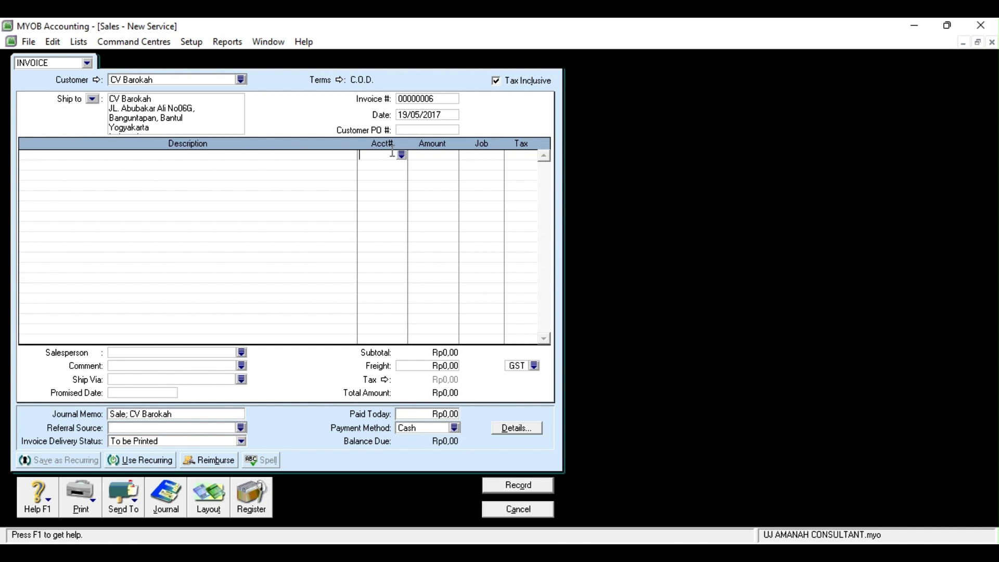
pyautogui.click(401, 155)
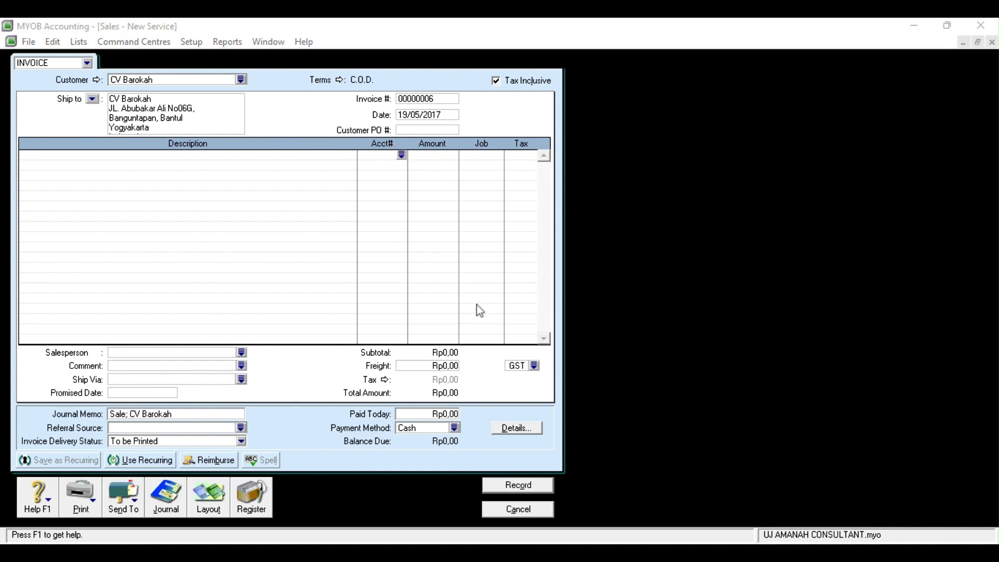
pyautogui.click(536, 378)
pyautogui.click(387, 163)
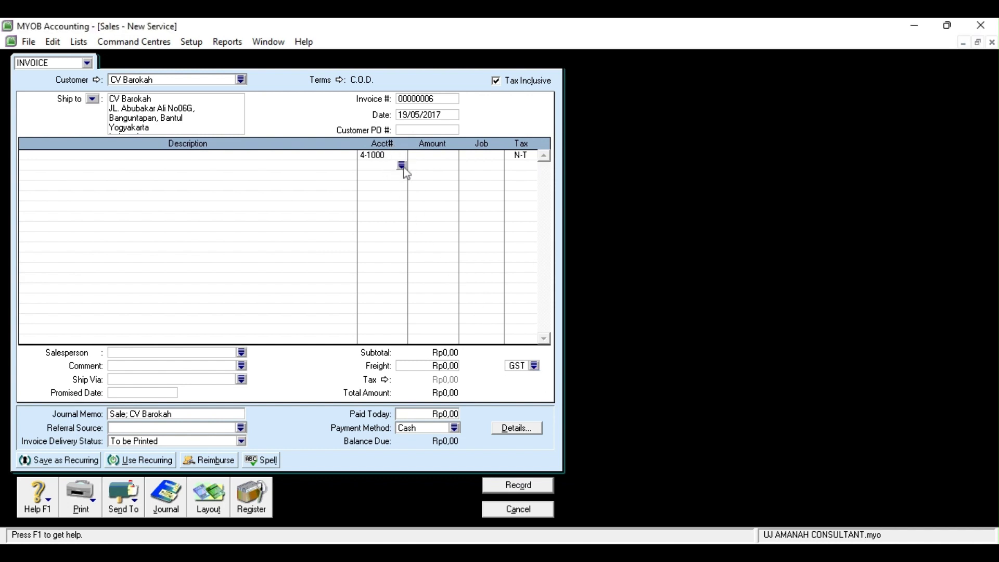
pyautogui.click(402, 167)
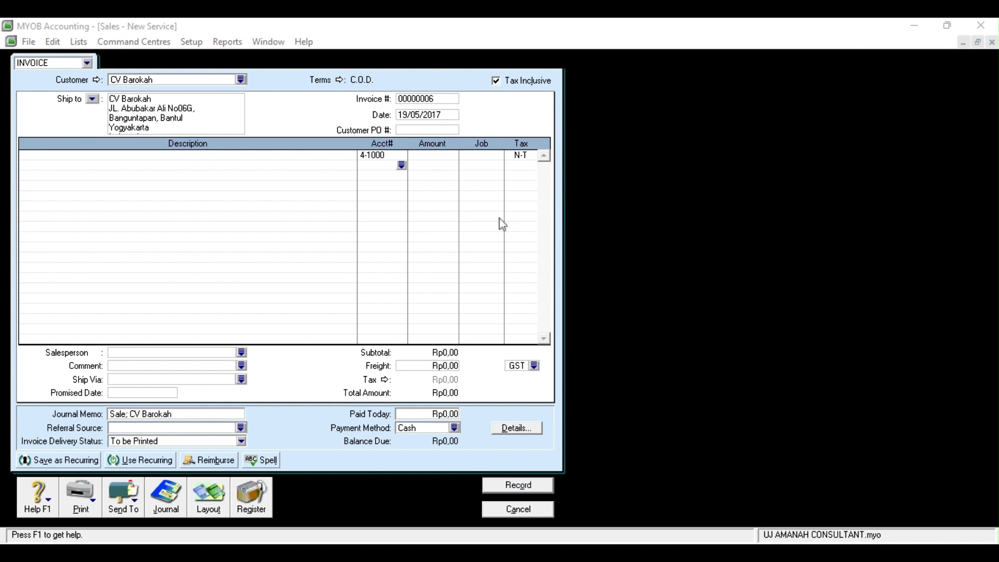
pyautogui.click(507, 344)
# Enter amounts 1300000 and -1300000, record the invoice, and return to Banking
pyautogui.click(438, 156)
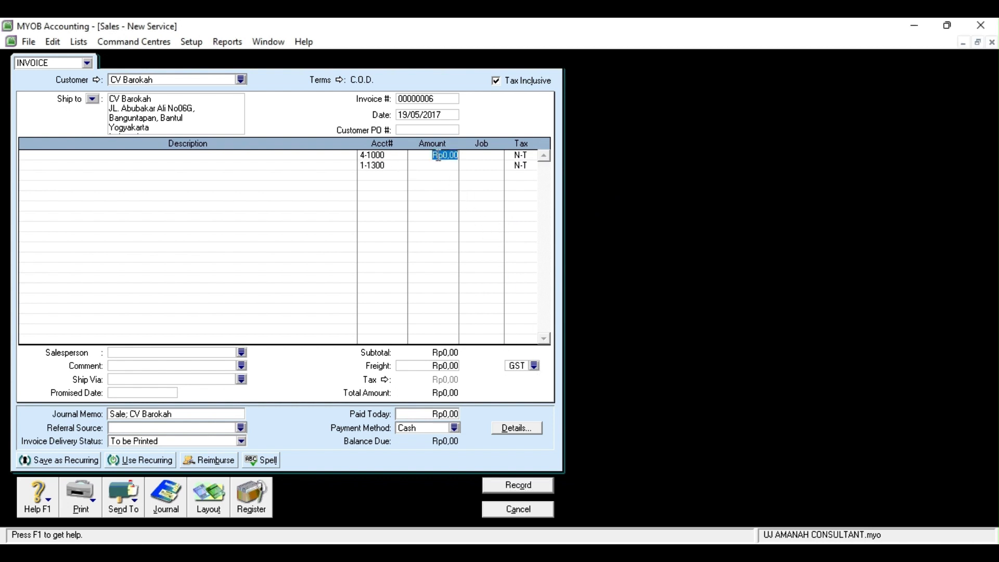
pyautogui.write('1300000')
pyautogui.click(449, 165)
pyautogui.write('-1300000')
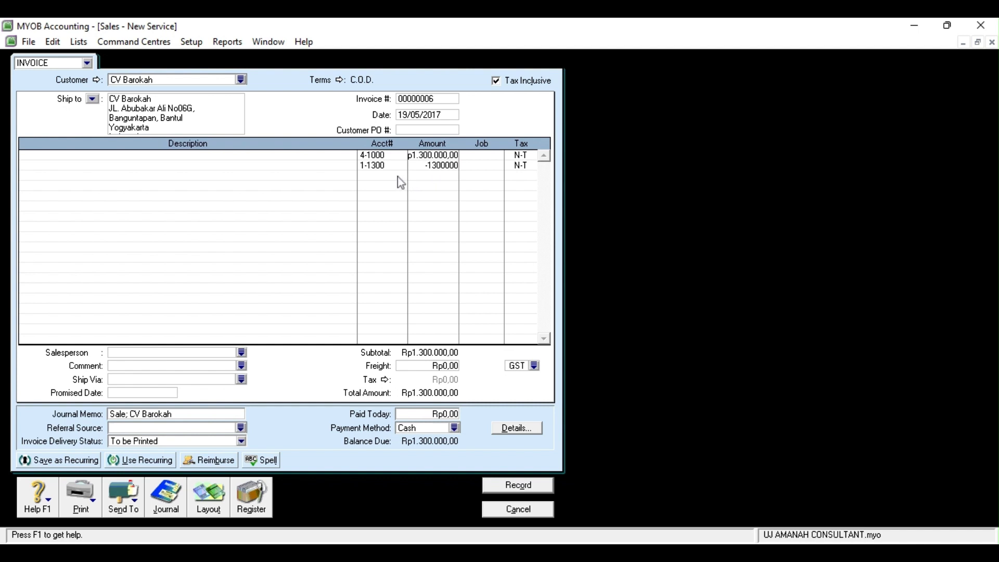
pyautogui.click(398, 176)
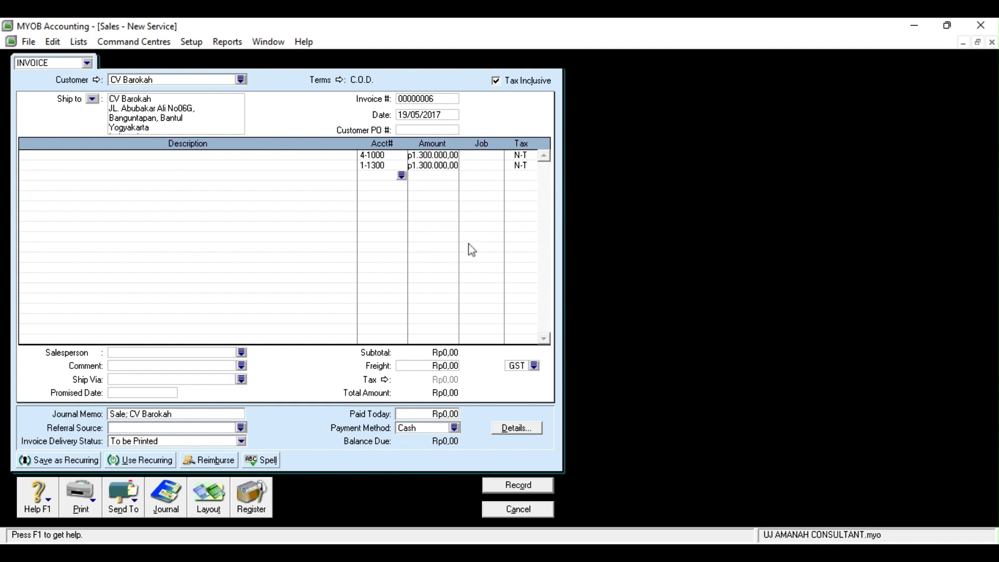
pyautogui.hotkey('alt', 'Tab')
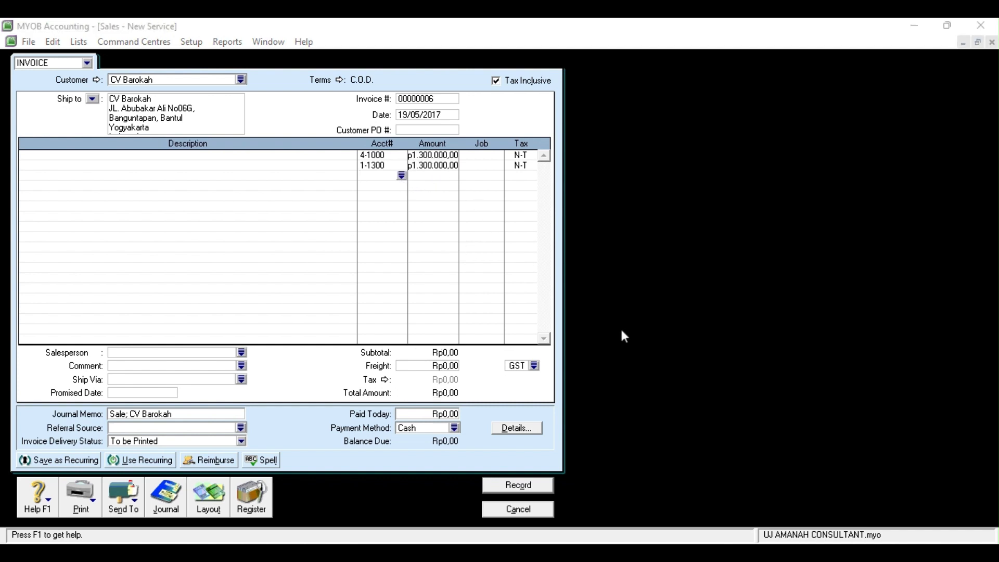
pyautogui.click(676, 410)
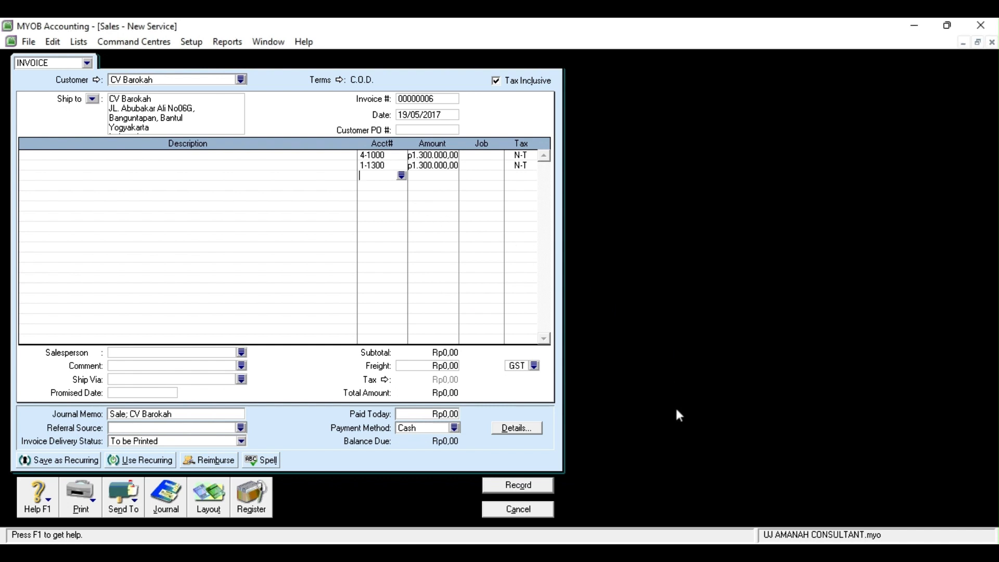
pyautogui.click(515, 487)
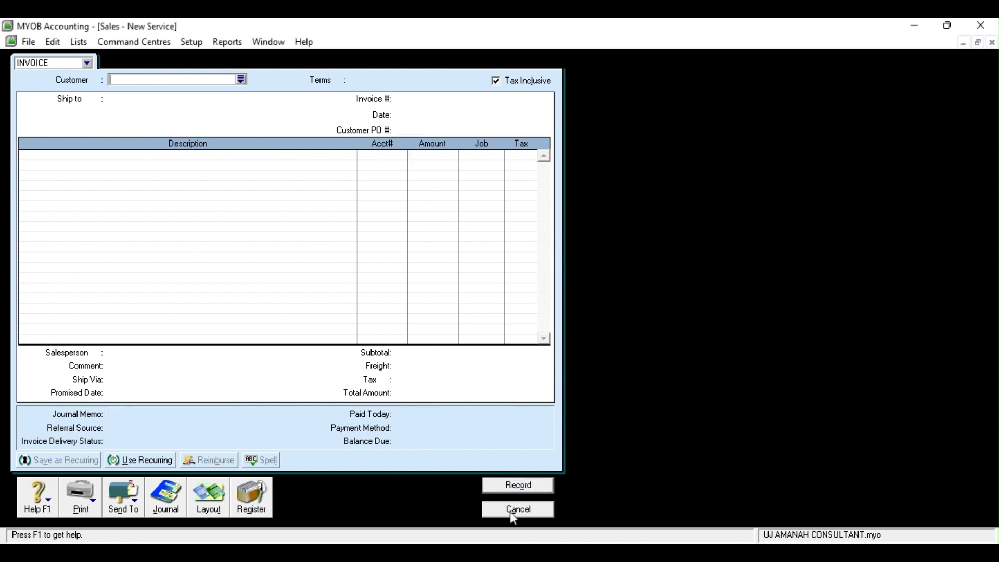
pyautogui.click(517, 510)
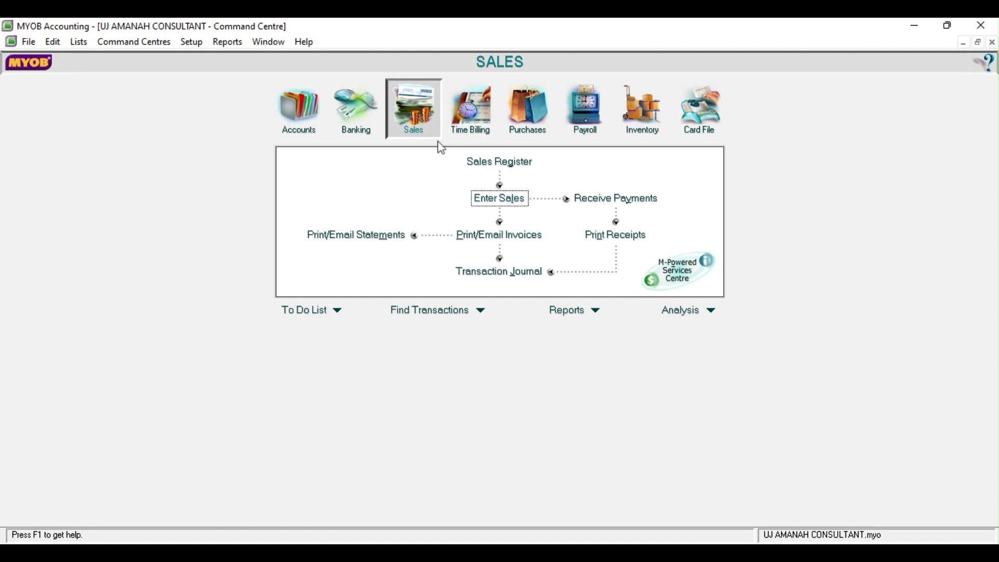
pyautogui.click(364, 133)
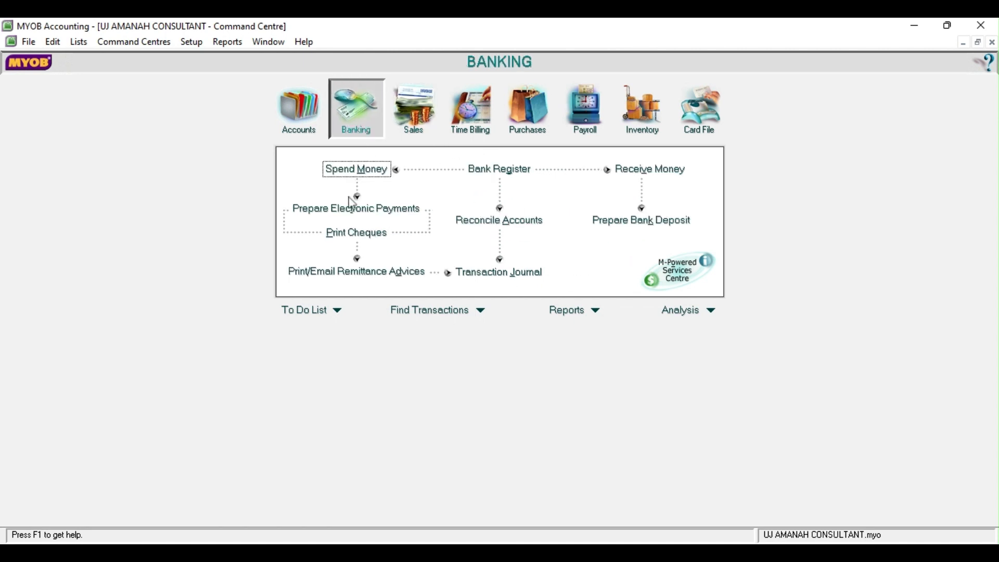
# Start a payment dated 20/05/2017 from the Bank Mandiri Cab. Wates account
pyautogui.click(353, 170)
pyautogui.click(331, 124)
pyautogui.press('BackSpace')
pyautogui.press('BackSpace')
pyautogui.write('20/05/2017')
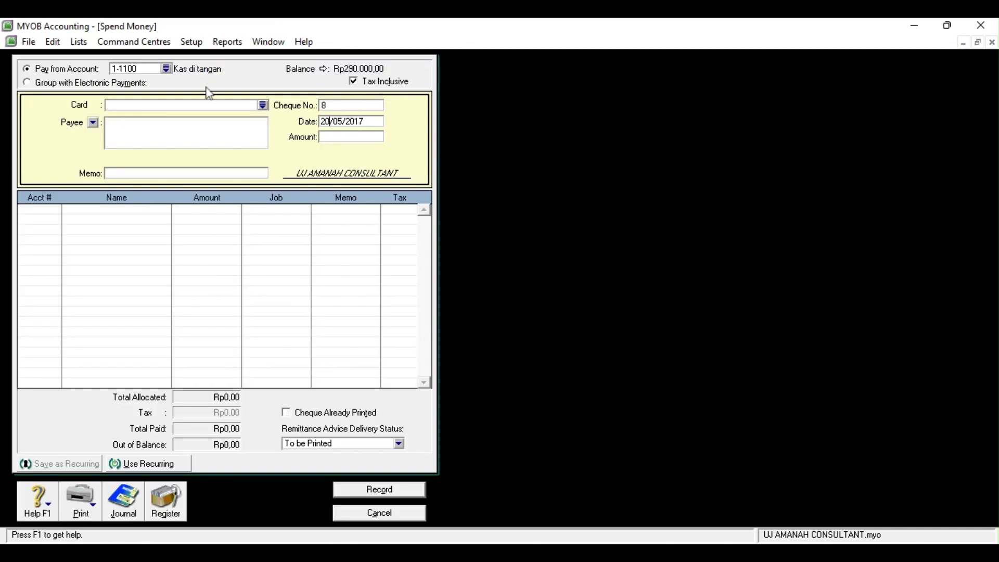
pyautogui.click(167, 73)
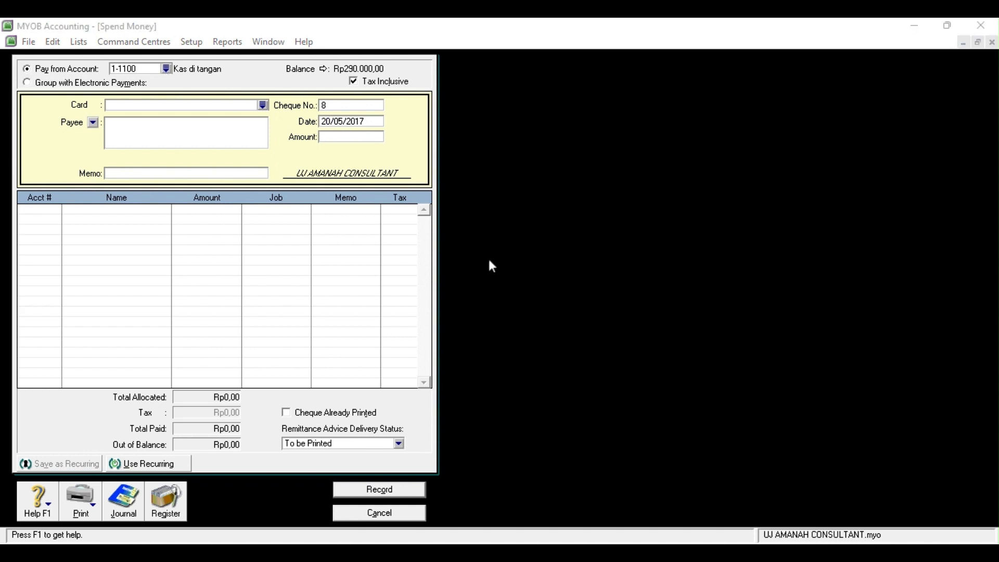
pyautogui.click(558, 386)
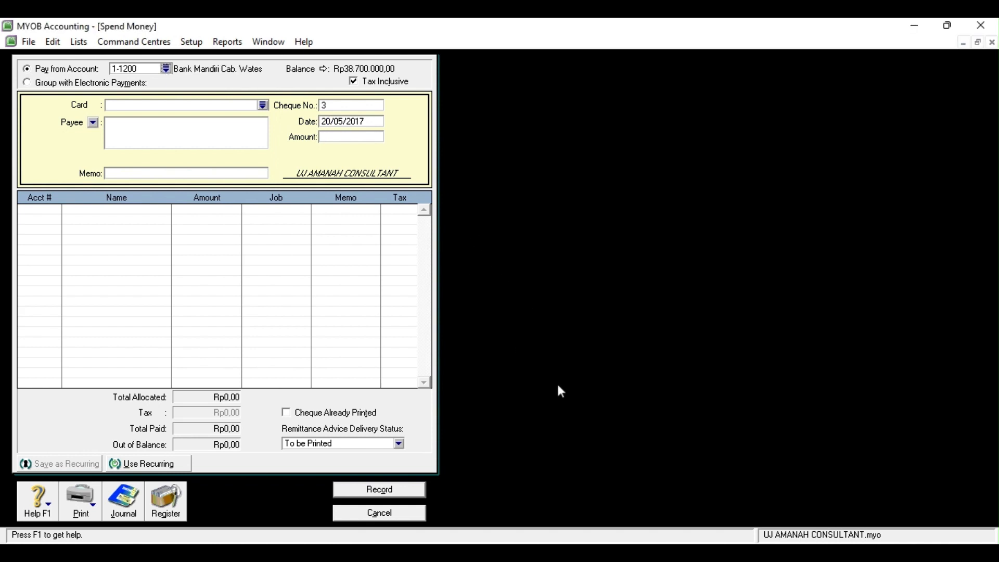
# Create the new supplier card Shinta Motor with Card ID S003
pyautogui.click(264, 105)
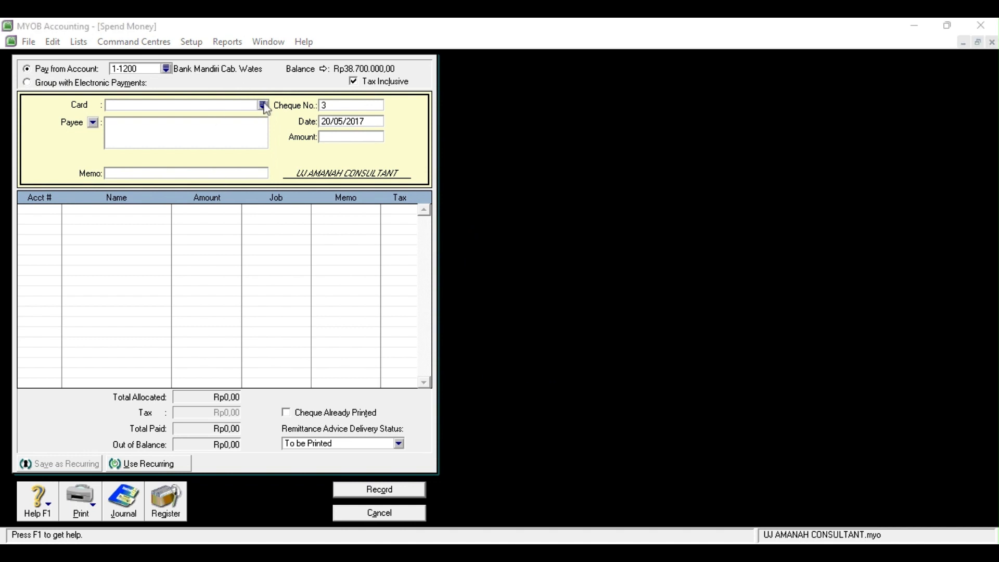
pyautogui.click(389, 390)
pyautogui.write('Shinta Motor')
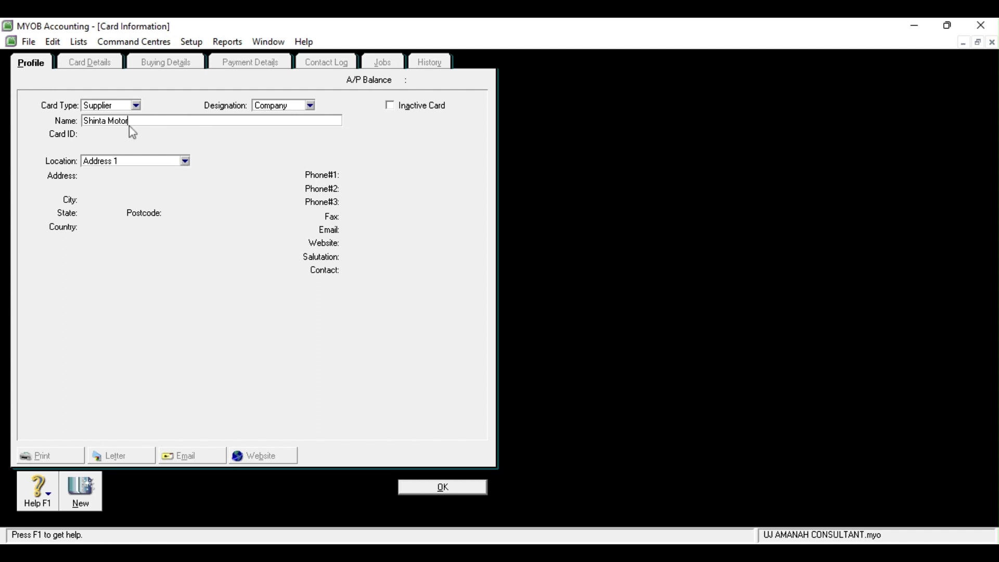
pyautogui.press('Tab')
pyautogui.write('S003')
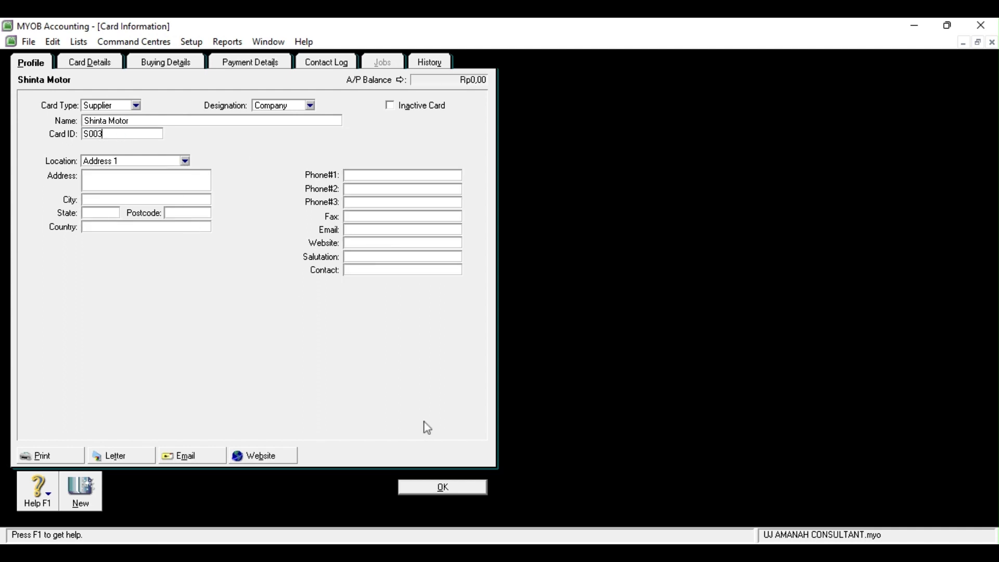
pyautogui.click(464, 486)
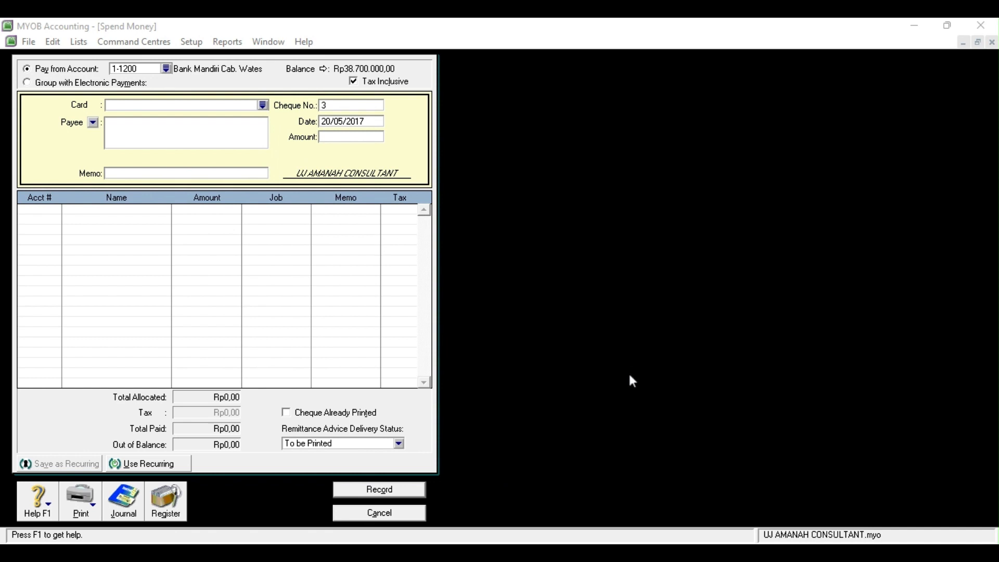
# Enter memo 'membeli sebuah kendaraan', Rp10.000.000 to 1-2200 Kendaraan, then record and close
pyautogui.click(242, 176)
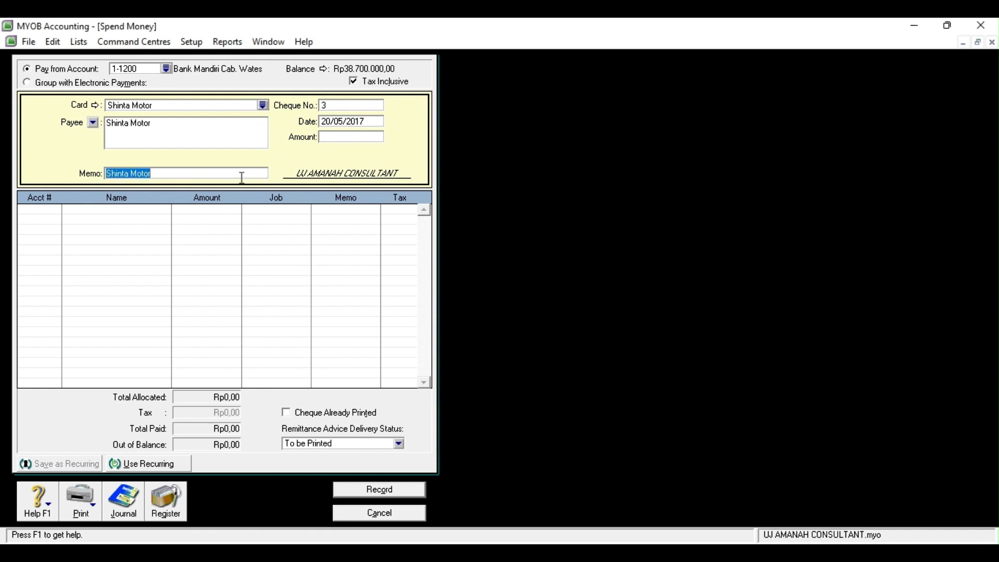
pyautogui.write('membeli sebuah ke')
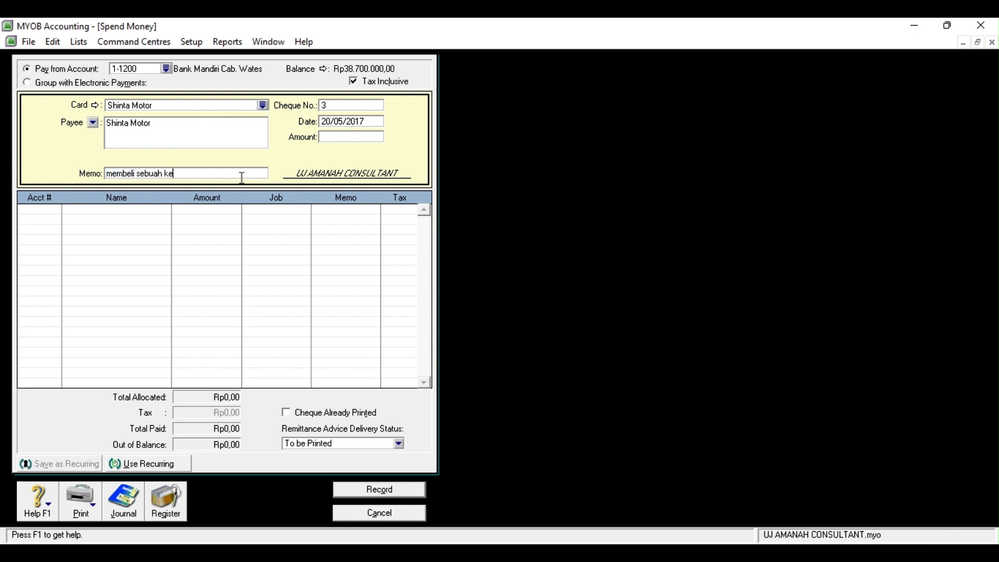
pyautogui.write('ndaraan')
pyautogui.click(333, 138)
pyautogui.write('10')
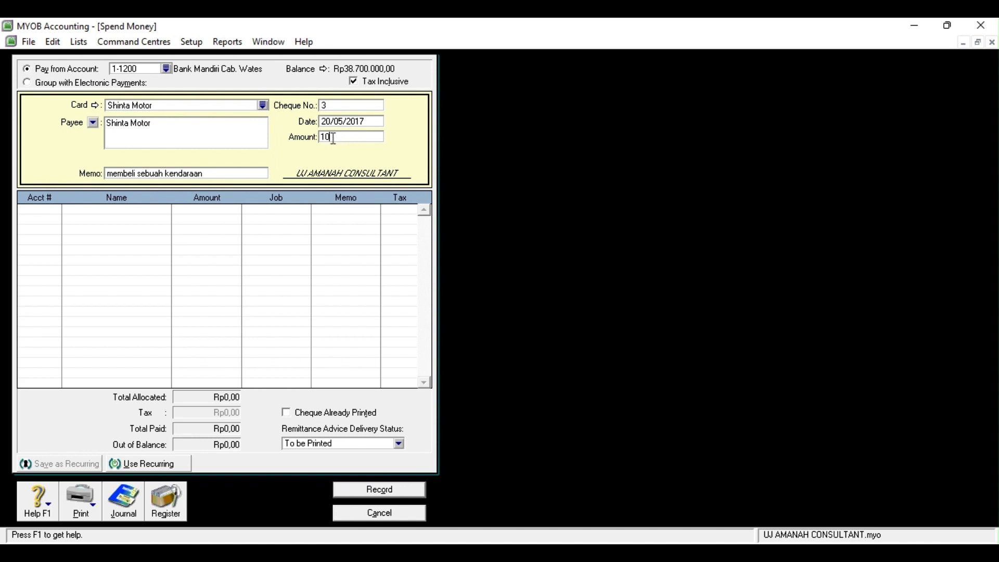
pyautogui.write('000000')
pyautogui.click(43, 217)
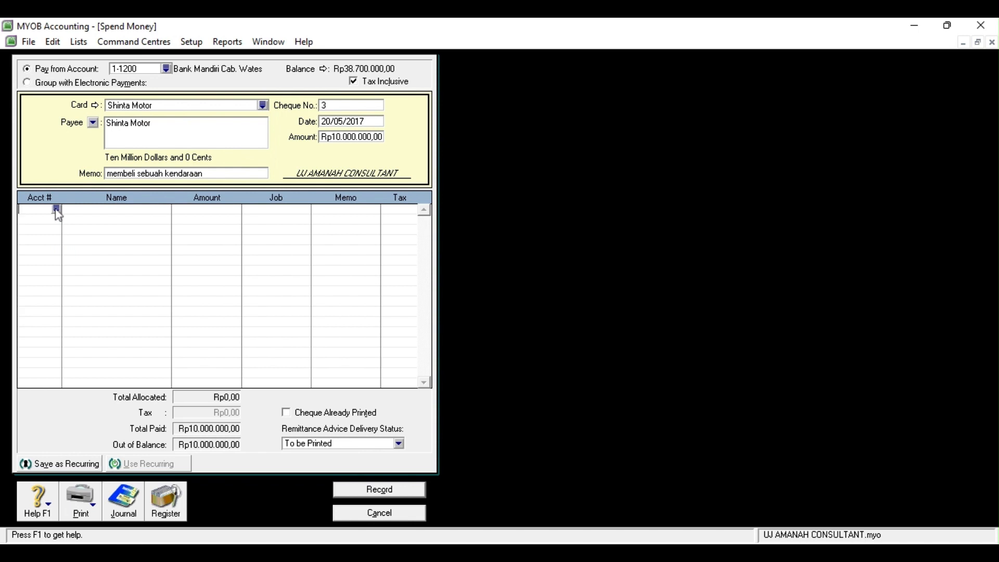
pyautogui.click(57, 209)
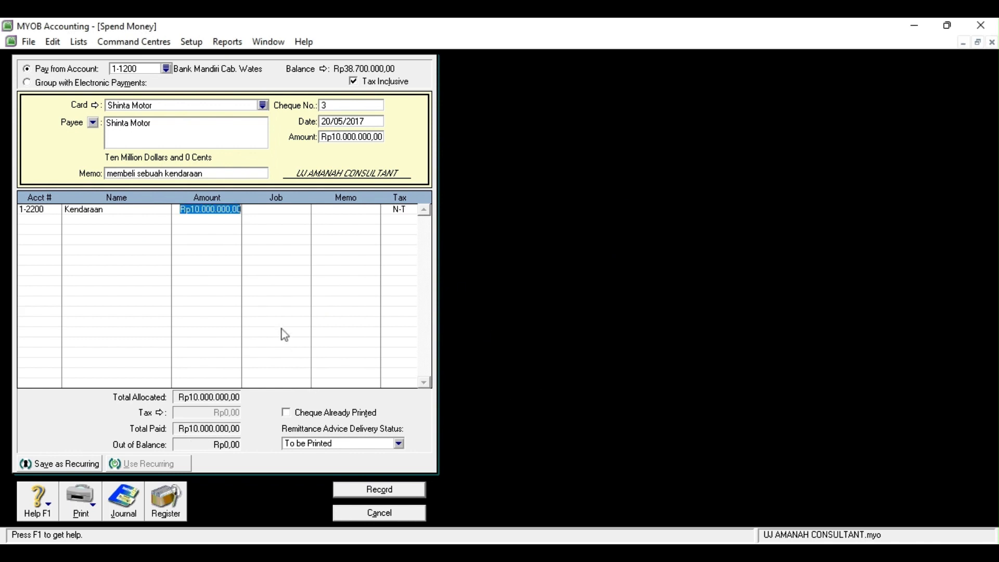
pyautogui.click(386, 491)
pyautogui.click(388, 514)
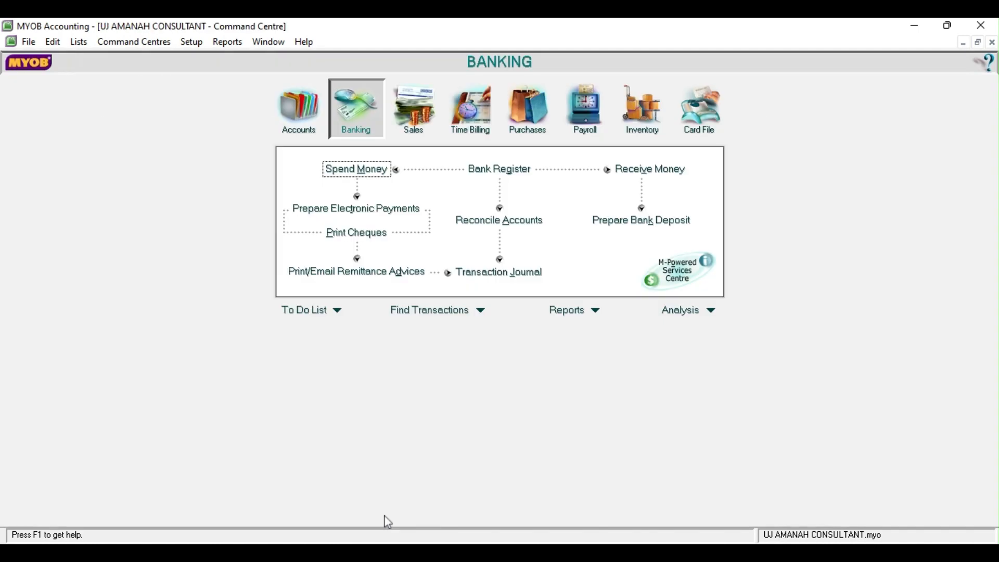
# Start a new purchase bill for supplier Shinta Motor dated 20/05/2017
pyautogui.click(547, 118)
pyautogui.click(501, 202)
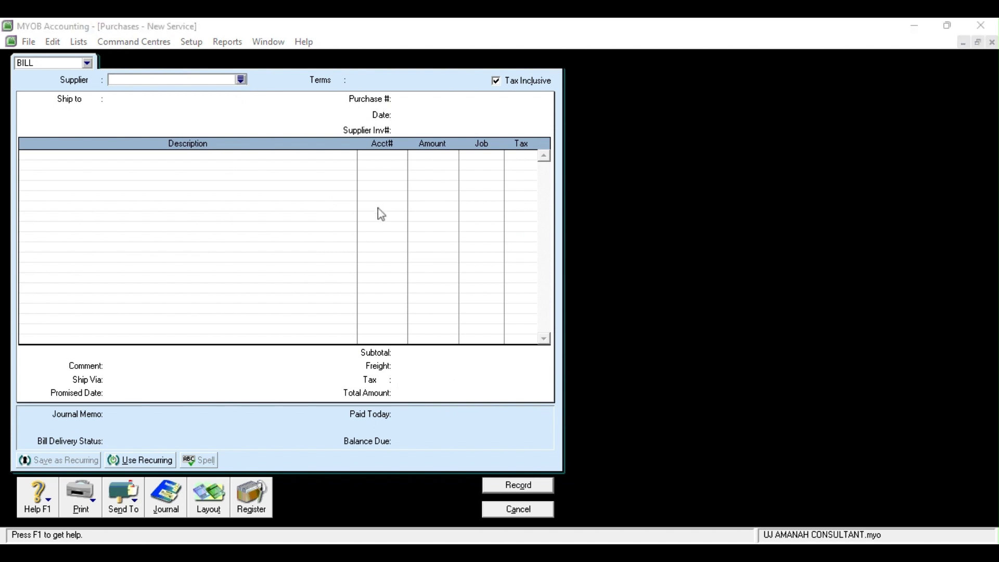
pyautogui.click(627, 380)
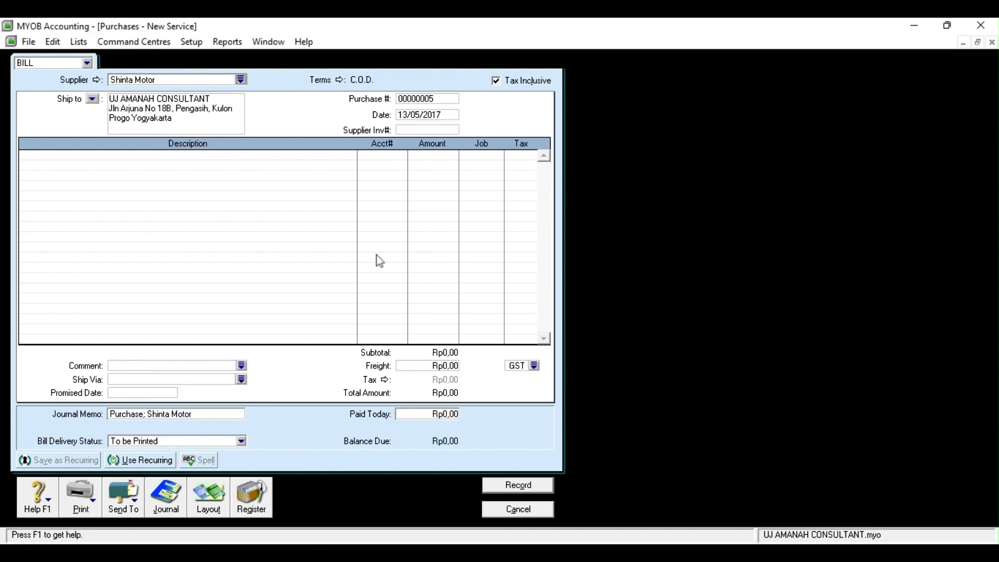
pyautogui.click(411, 117)
pyautogui.click(410, 115)
pyautogui.press('BackSpace')
pyautogui.press('BackSpace')
pyautogui.write('20')
# Enter bill lines on accounts 1-2200 and 2-1100, each for Rp8.700.000
pyautogui.click(393, 155)
pyautogui.click(401, 155)
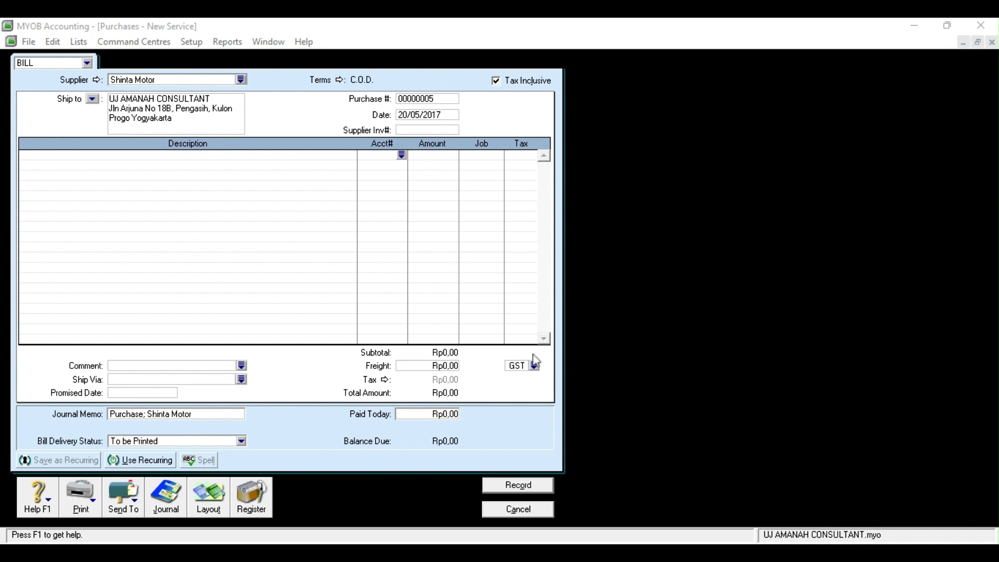
pyautogui.click(509, 340)
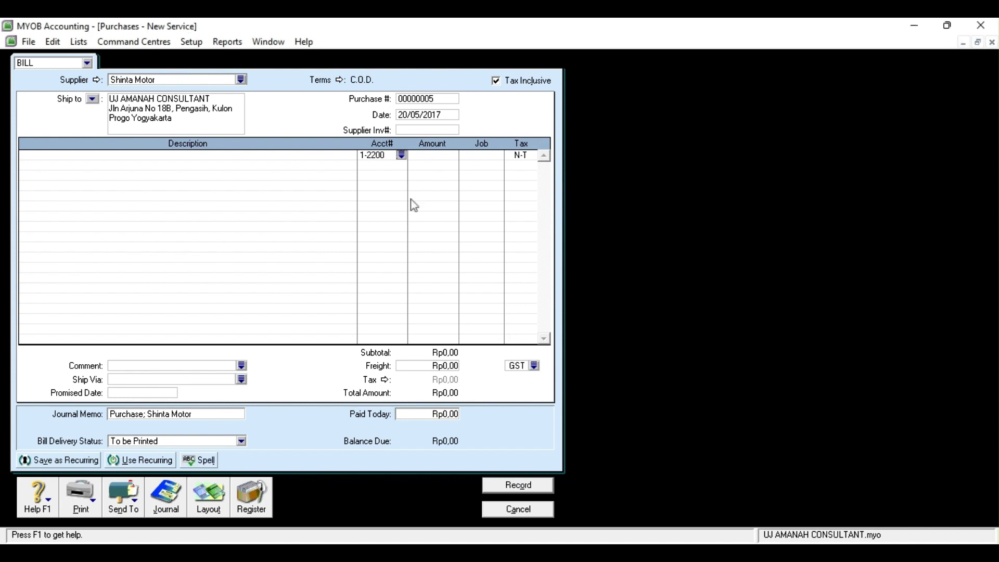
pyautogui.click(401, 166)
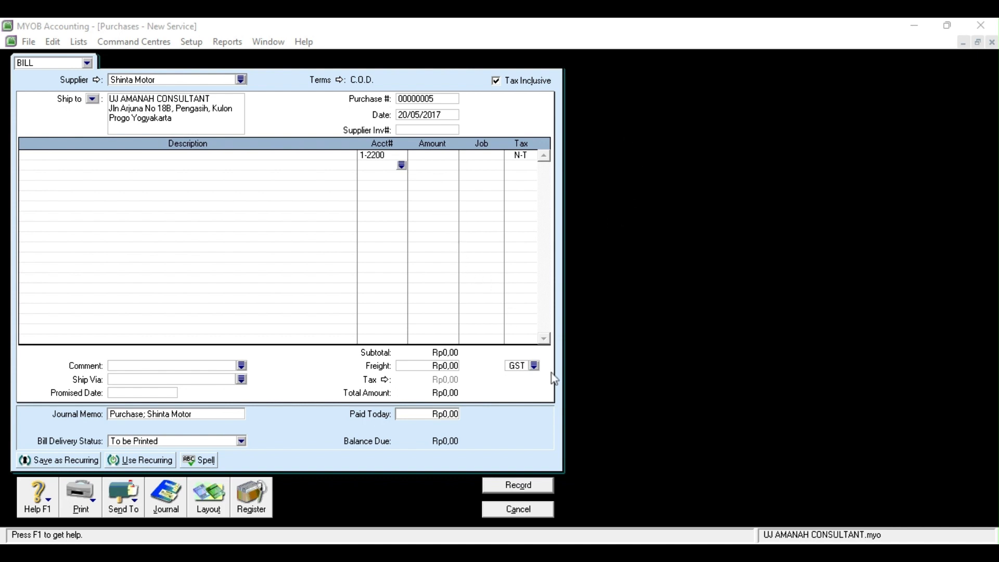
pyautogui.click(433, 155)
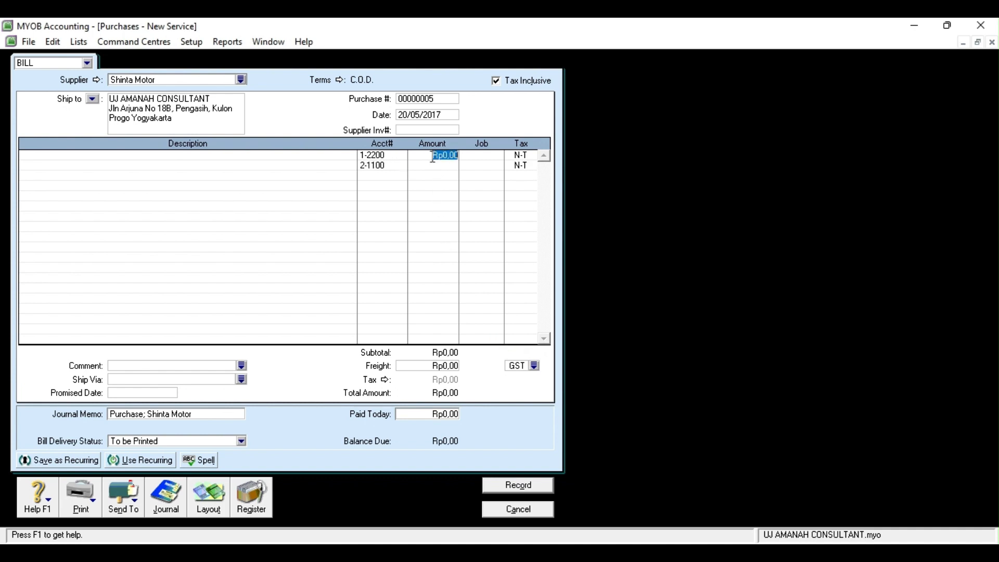
pyautogui.write('8.700.000')
pyautogui.click(433, 166)
pyautogui.press('BackSpace')
pyautogui.write('8700000')
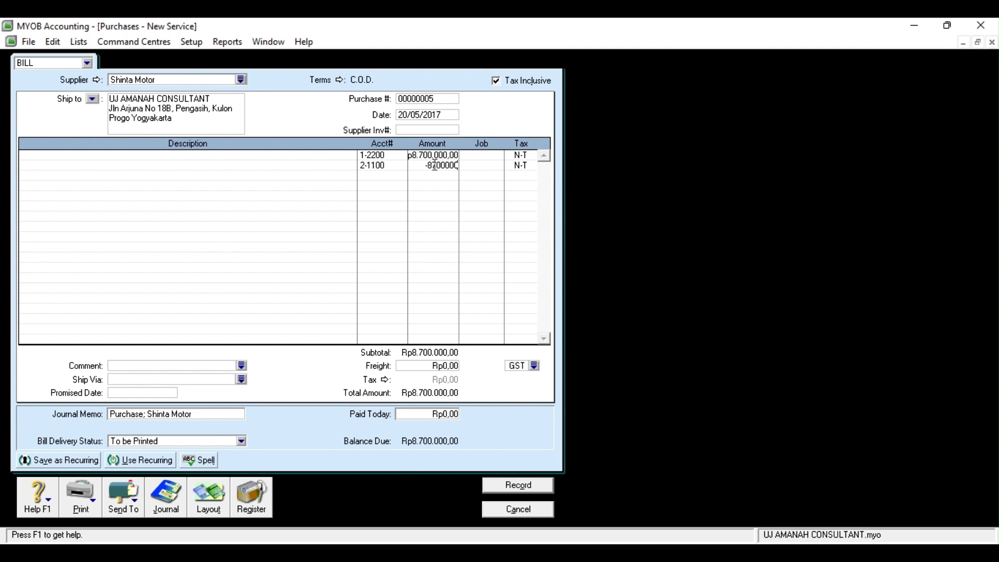
pyautogui.click(383, 176)
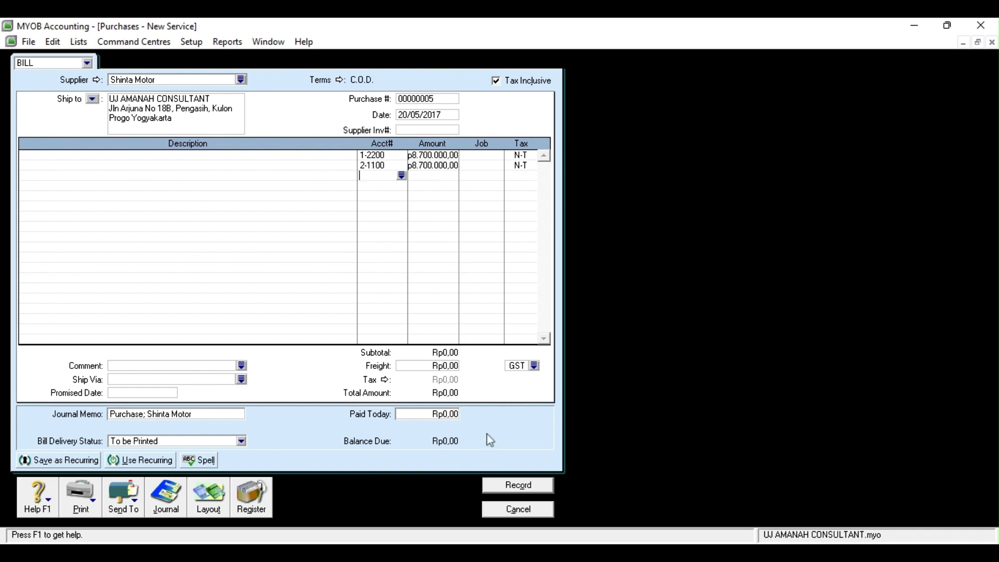
# Record the Shinta Motor bill and close the purchase form
pyautogui.hotkey('alt', 'Tab')
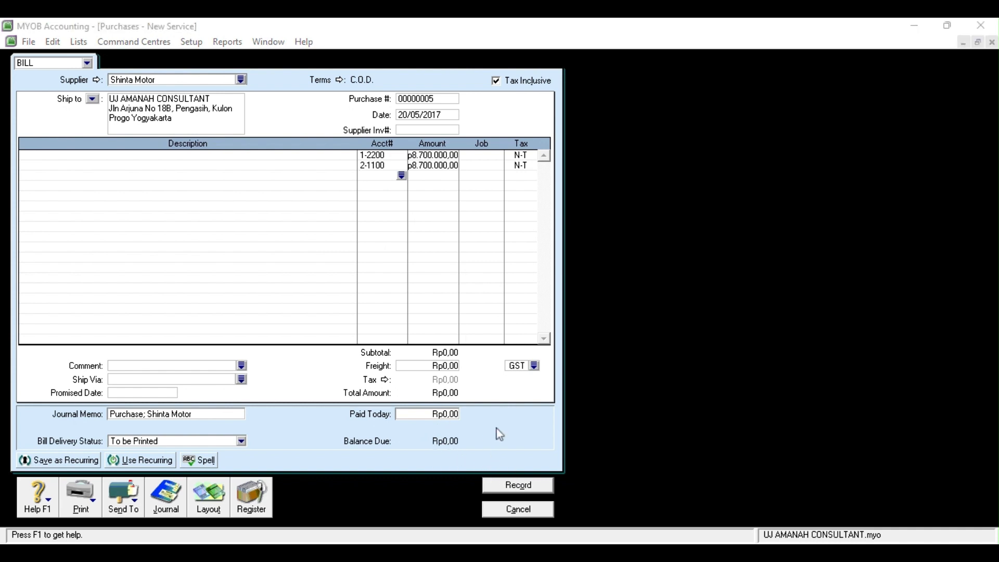
pyautogui.click(674, 415)
pyautogui.click(537, 486)
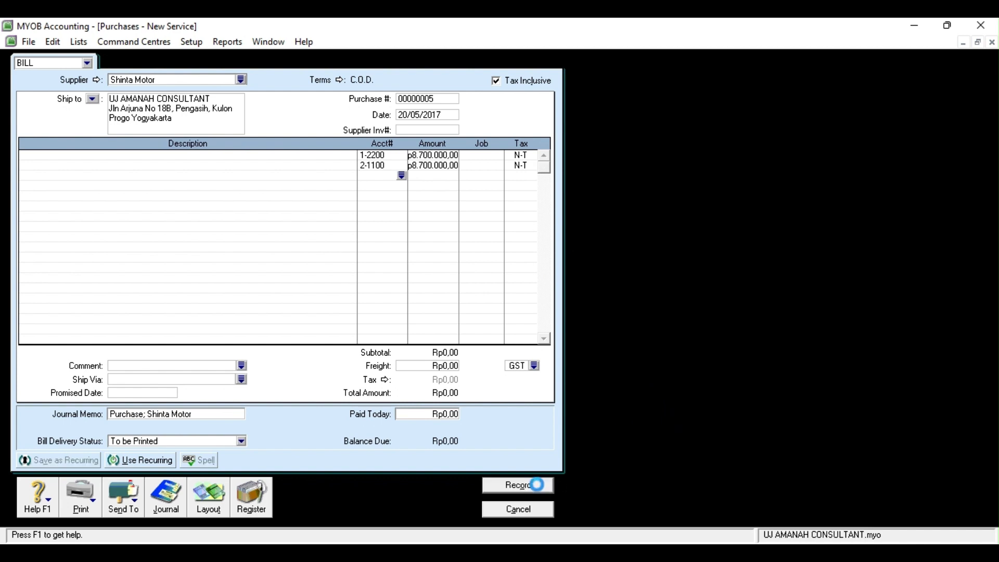
pyautogui.click(532, 509)
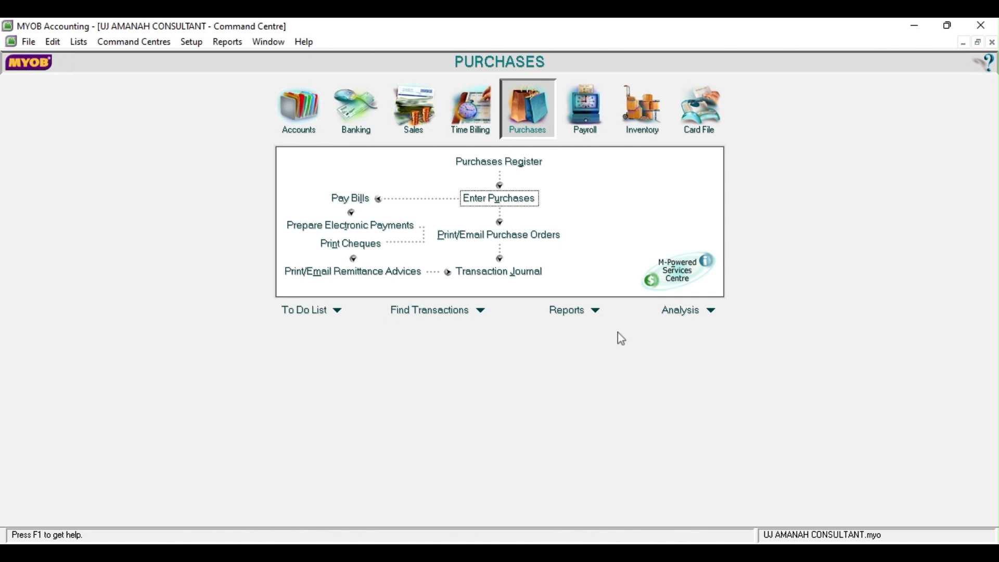
# Start a 21/05/2017 Spend Money payment from 1-1200 Bank Mandiri, memo 'membayar cicilan hutang kepada bank'
pyautogui.click(357, 109)
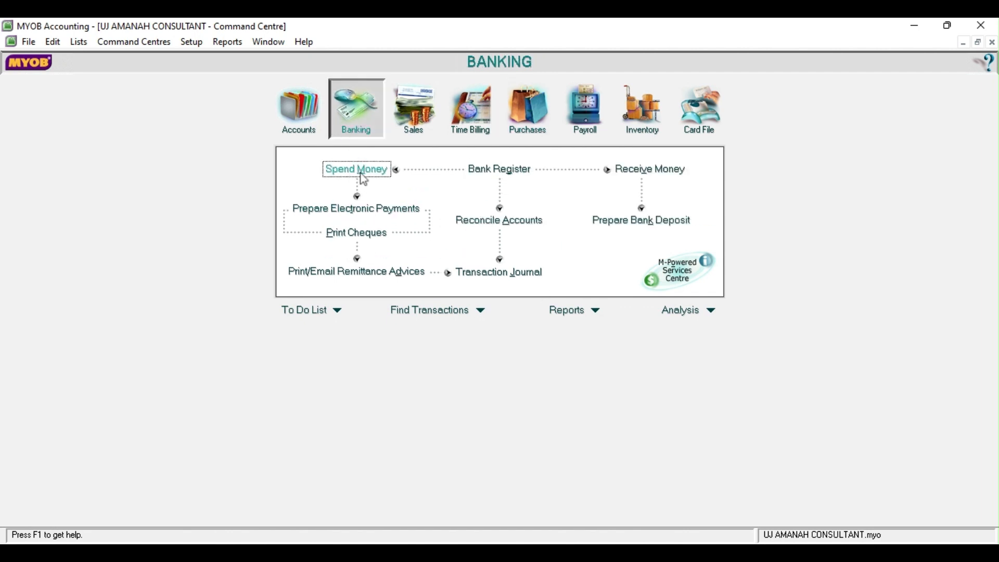
pyautogui.click(358, 170)
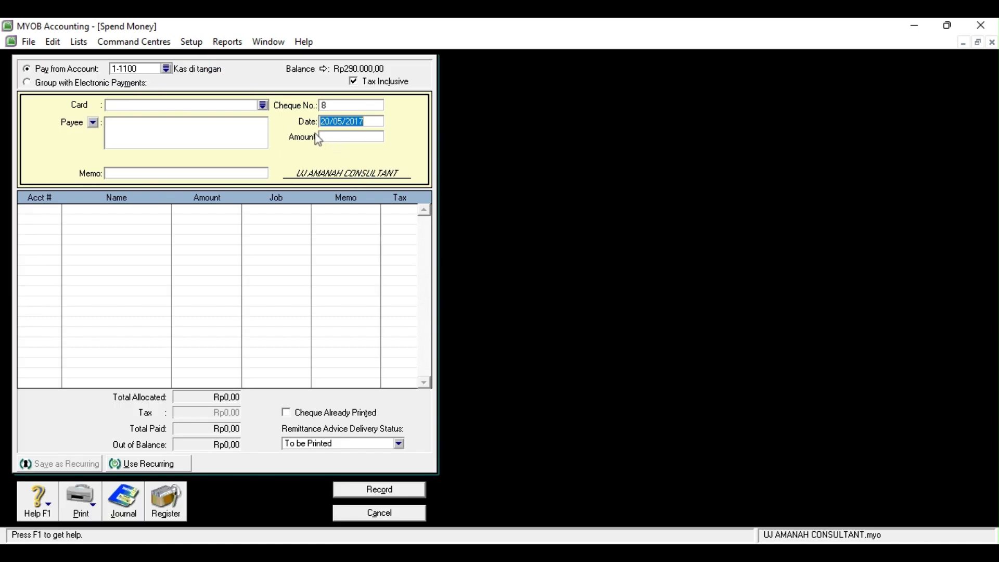
pyautogui.click(166, 69)
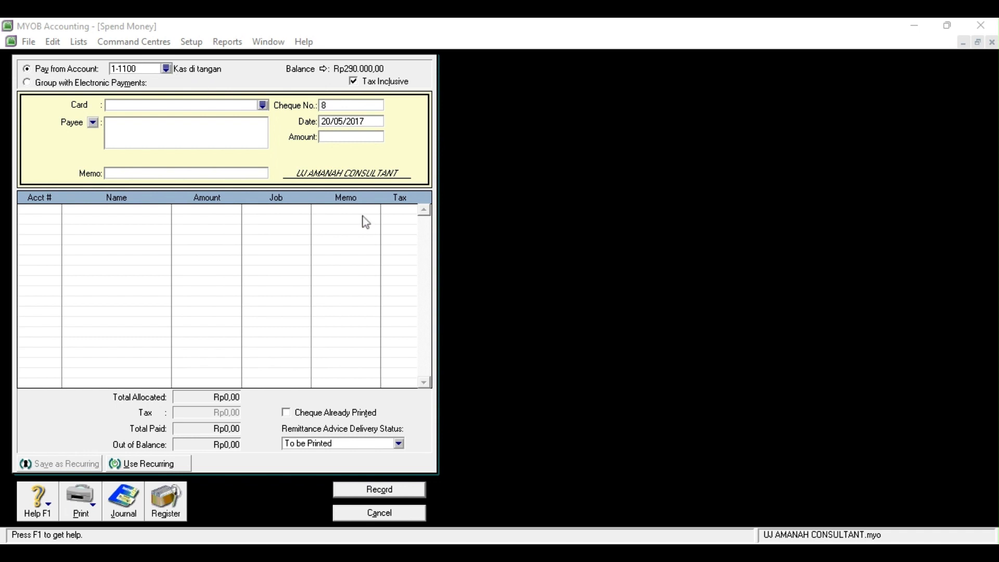
pyautogui.click(548, 386)
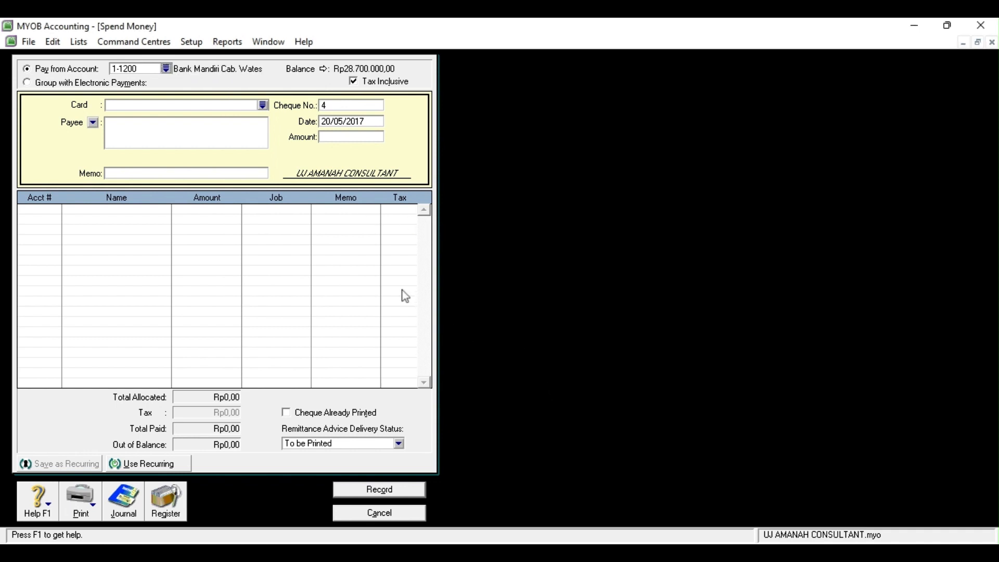
pyautogui.click(328, 123)
pyautogui.click(330, 121)
pyautogui.press('BackSpace')
pyautogui.write('1')
pyautogui.click(180, 173)
pyautogui.write('membayar cicilan hutang')
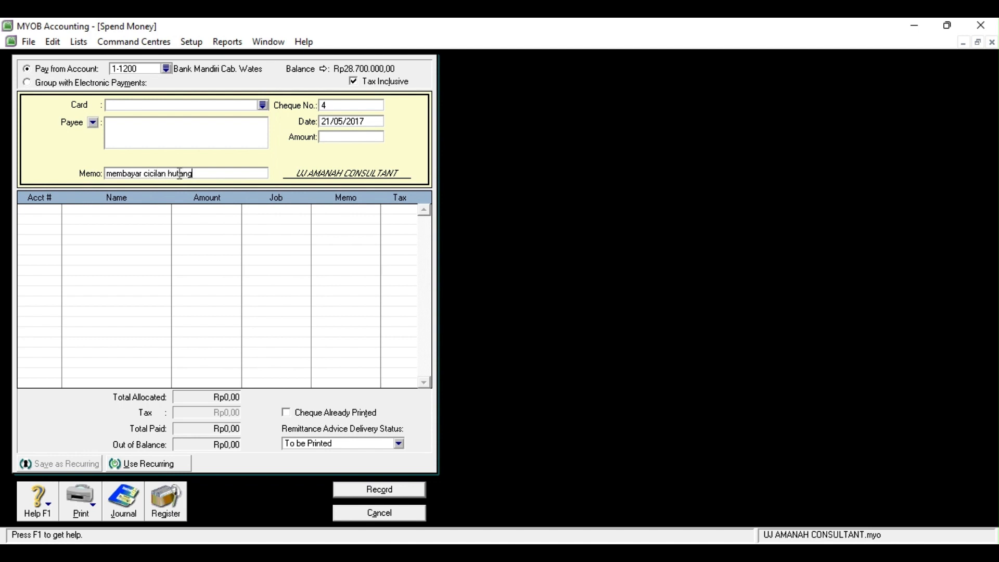
pyautogui.write(' kepada bank')
# Allocate Rp1.600.000 to 2-2100 Utang Bank and Rp45.000 to 9-1100 Beban Bunga
pyautogui.click(35, 213)
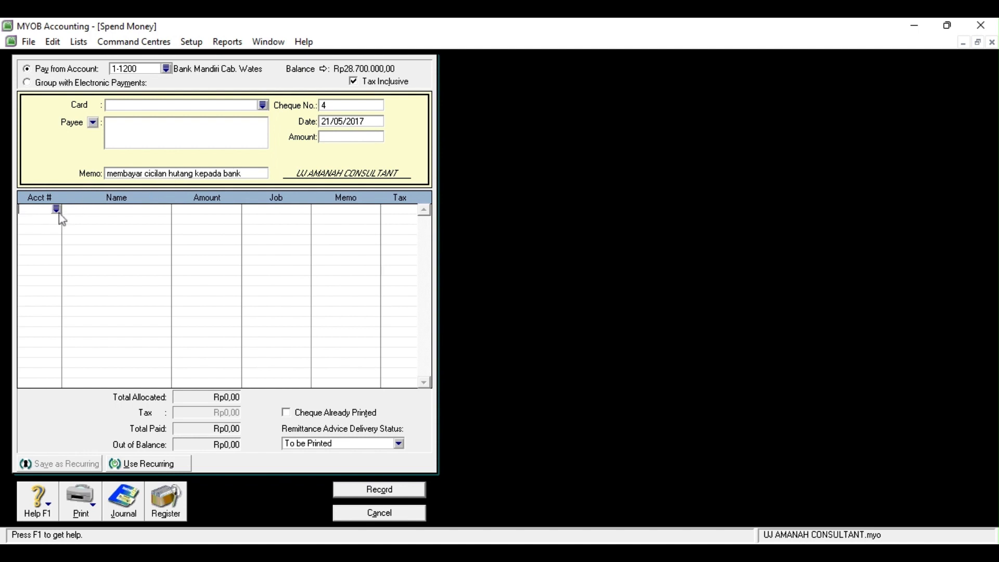
pyautogui.click(591, 264)
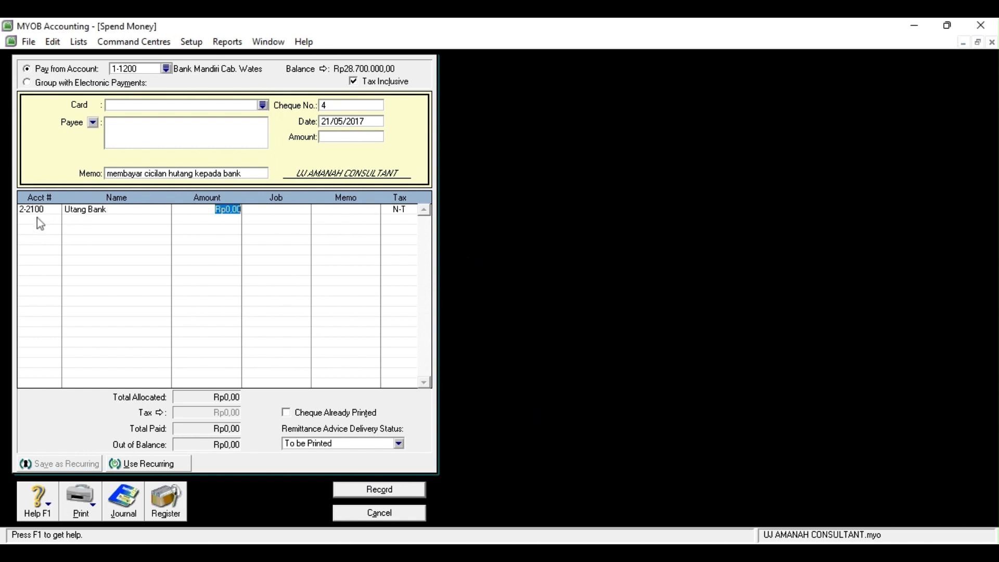
pyautogui.click(36, 219)
pyautogui.click(56, 220)
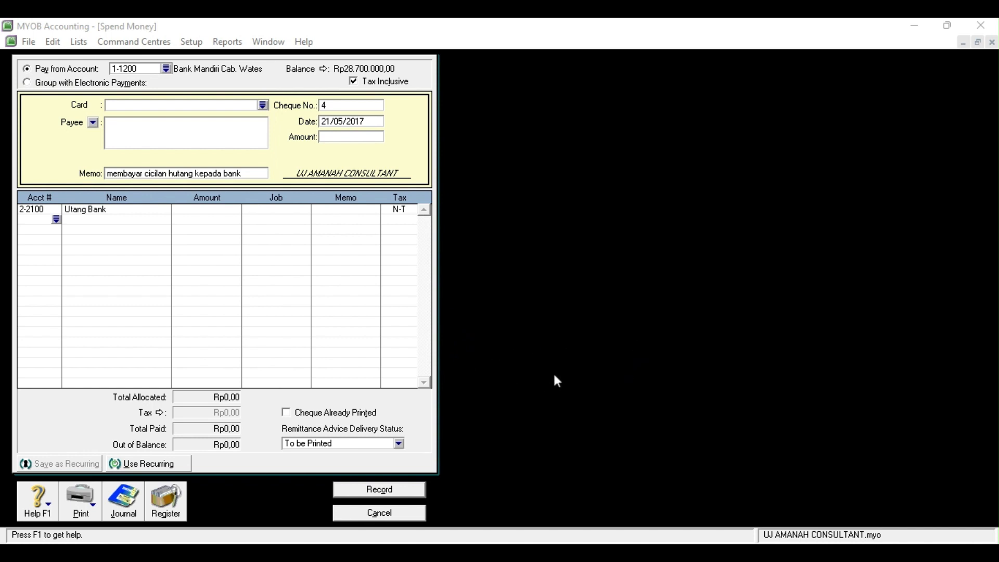
pyautogui.press('Return')
pyautogui.click(195, 210)
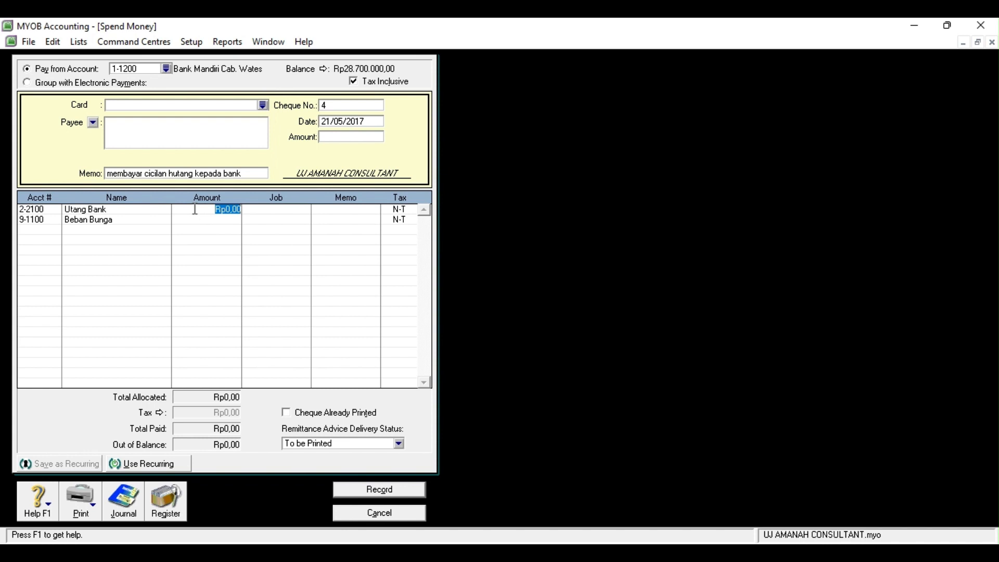
pyautogui.write('1600000')
pyautogui.click(202, 219)
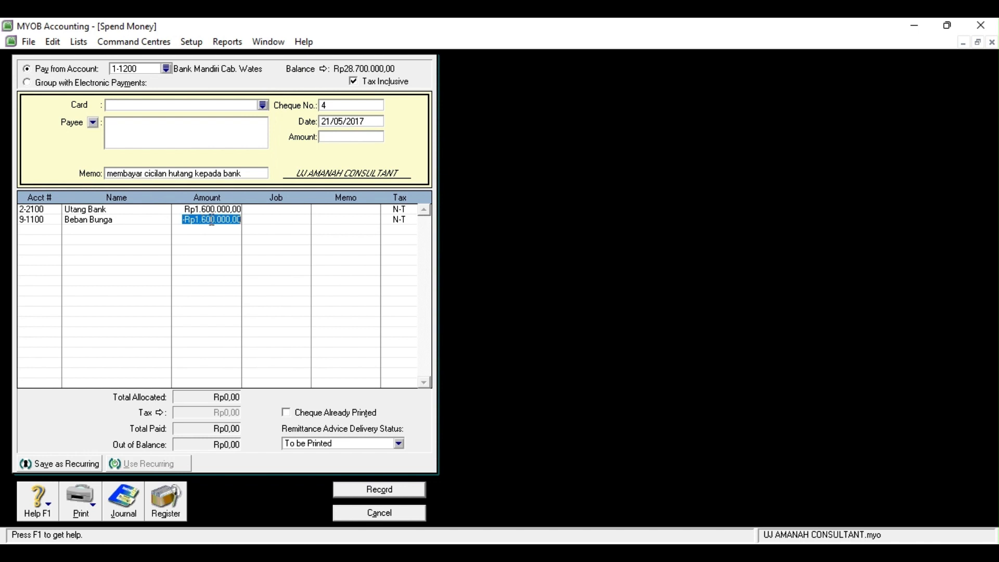
pyautogui.write('45000')
pyautogui.click(55, 230)
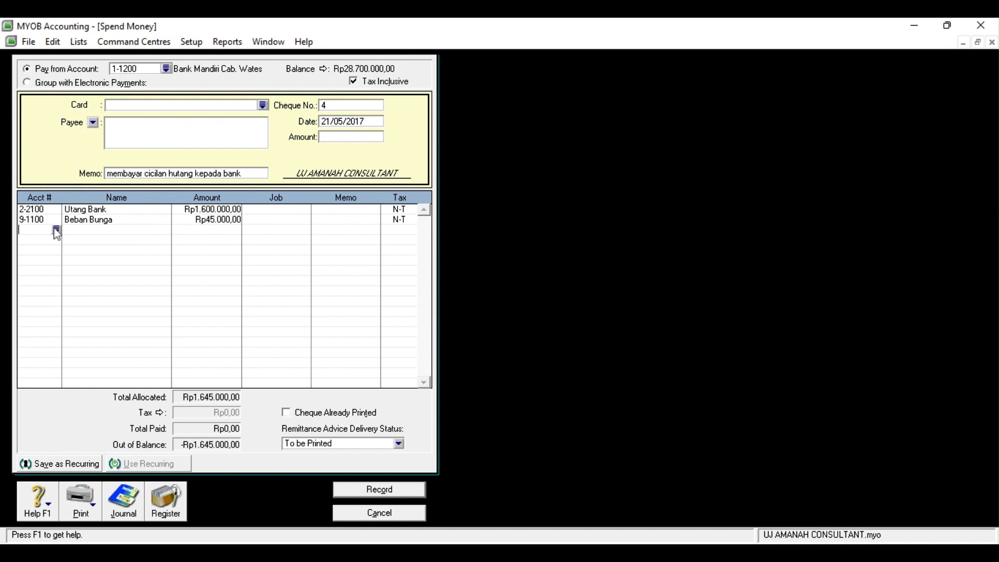
# Set the payment amount to Rp1.645.000, record it, and close the form
pyautogui.click(337, 138)
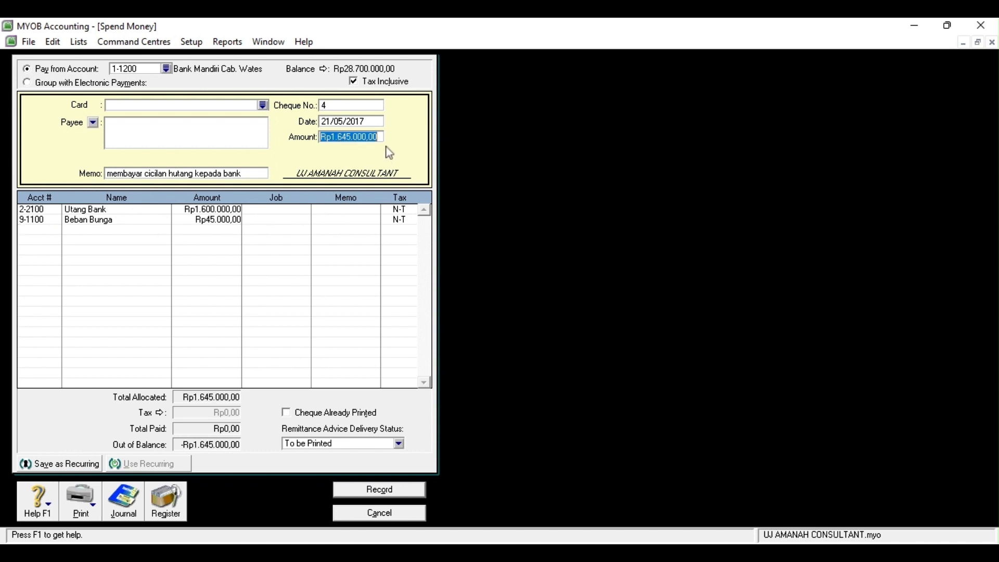
pyautogui.click(52, 235)
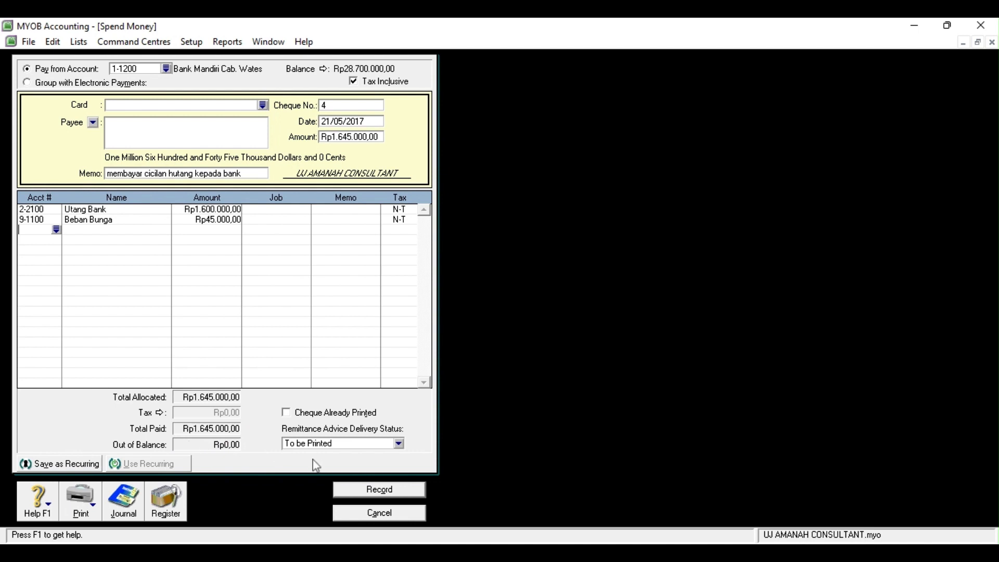
pyautogui.click(627, 502)
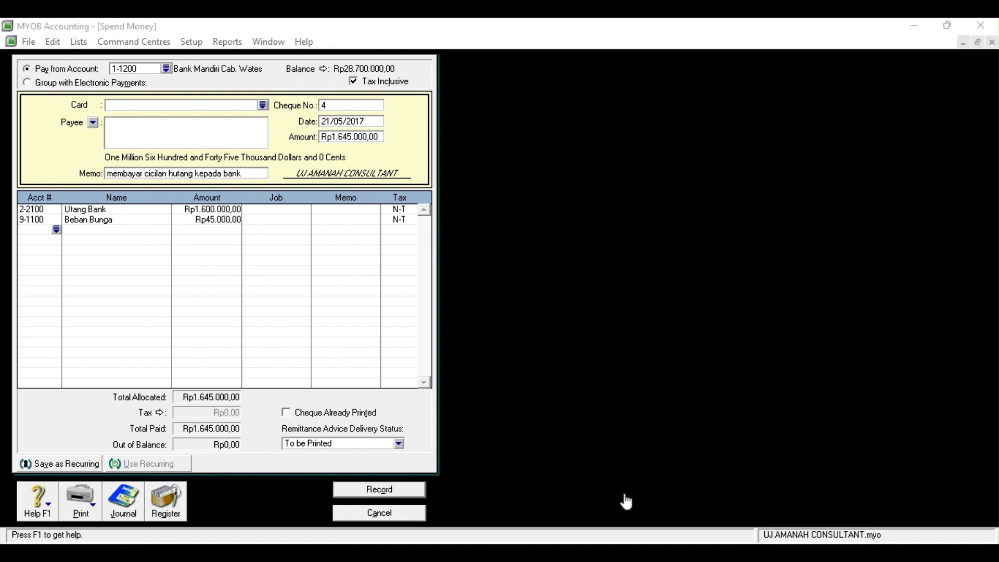
pyautogui.click(380, 492)
pyautogui.click(380, 491)
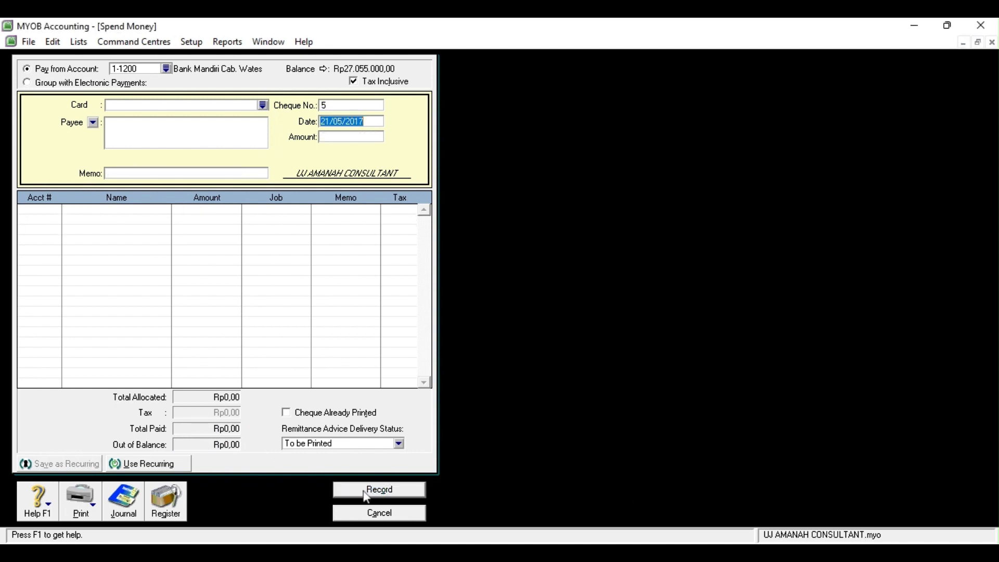
pyautogui.click(369, 514)
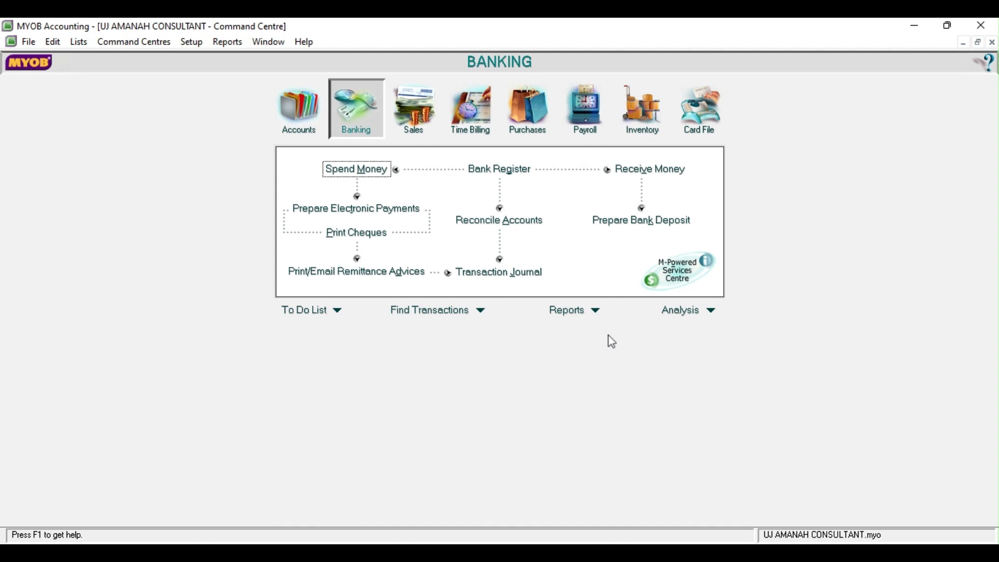
# Start a 22/05/2017 Spend Money payment from 1-1200 Bank Mandiri, memo 'pengisian kas perusahaan'
pyautogui.click(379, 176)
pyautogui.click(330, 121)
pyautogui.press('BackSpace')
pyautogui.write('22/05/2017')
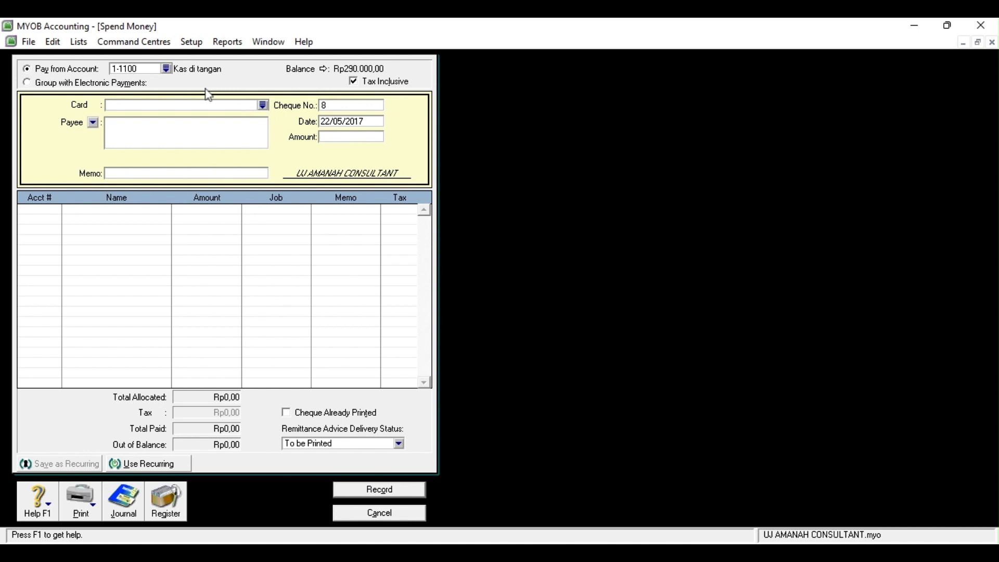
pyautogui.click(165, 67)
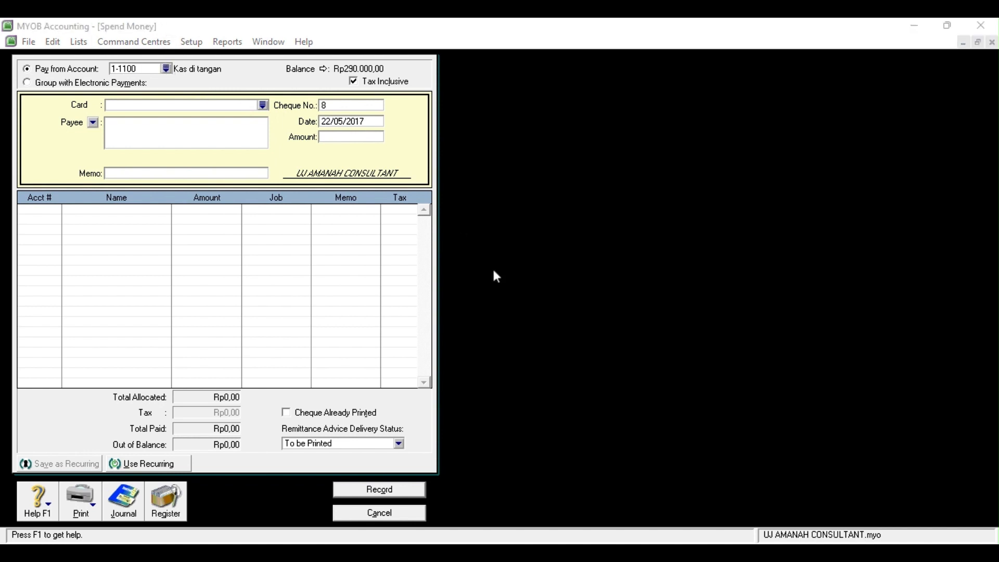
pyautogui.click(539, 373)
pyautogui.click(217, 175)
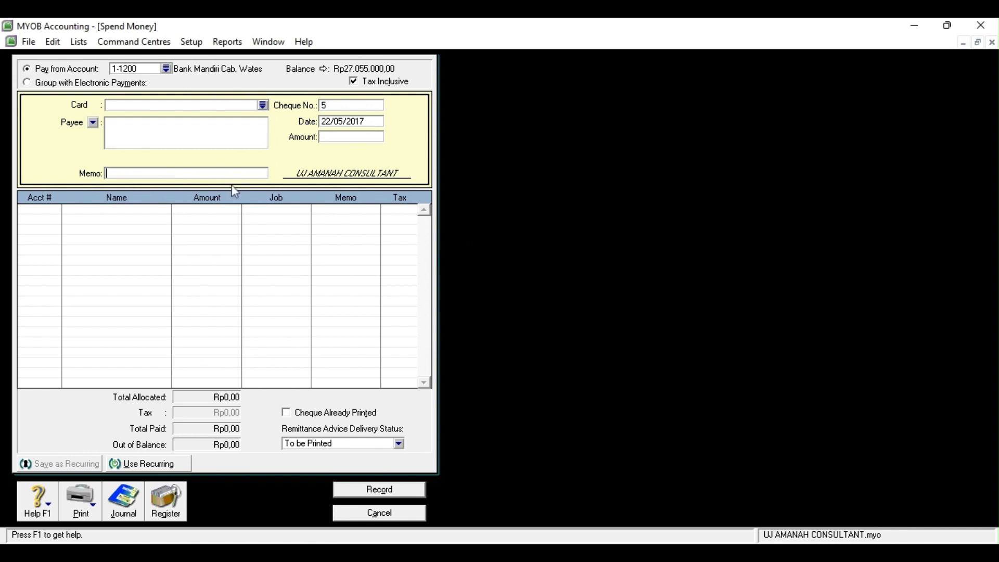
pyautogui.write('pengisian kas perusahaan')
# Allocate Rp3.500.000 to 1-1100 Kas di tangan, record the payment, and close the form
pyautogui.click(38, 208)
pyautogui.click(56, 212)
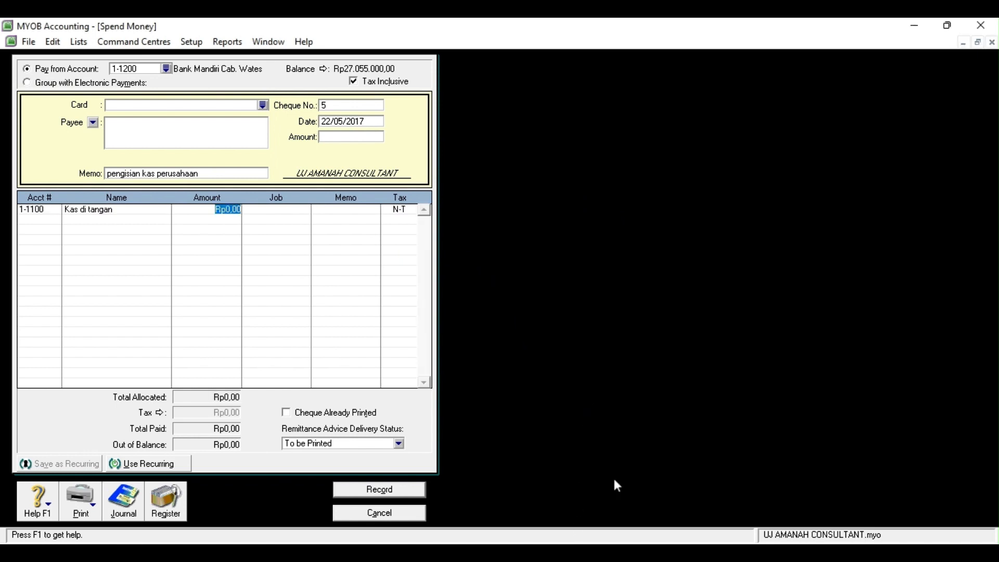
pyautogui.click(351, 136)
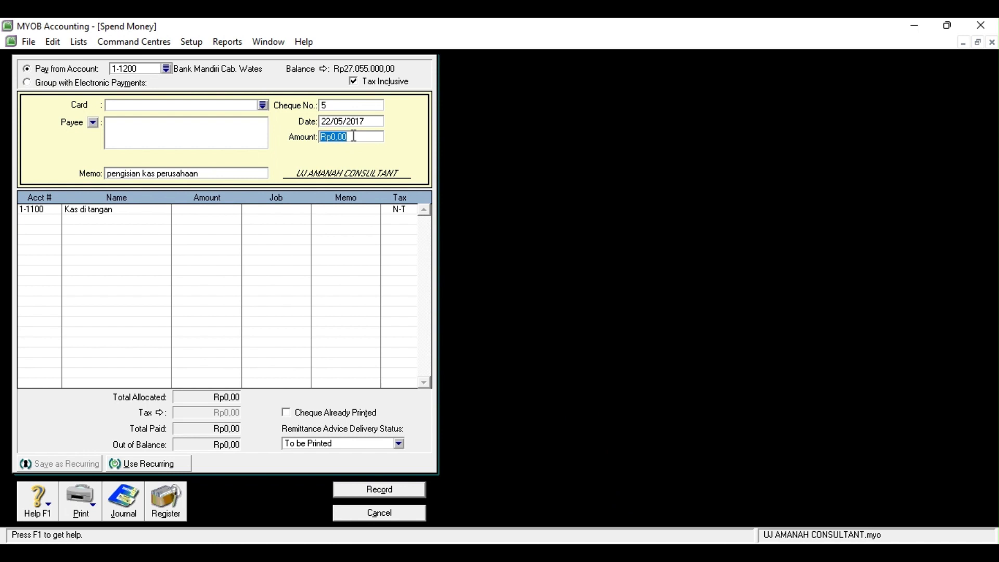
pyautogui.write('3500000')
pyautogui.click(203, 209)
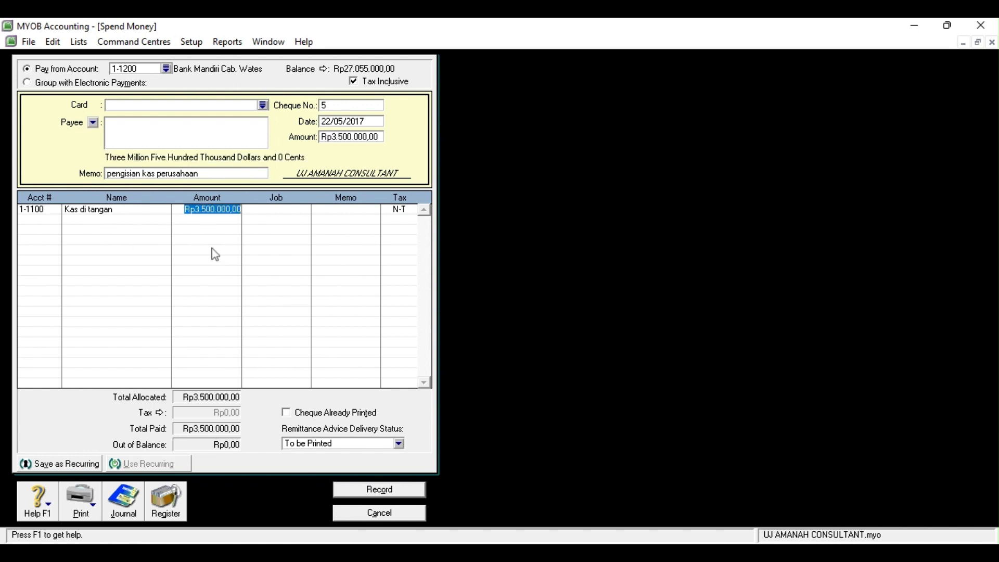
pyautogui.click(399, 492)
pyautogui.click(399, 515)
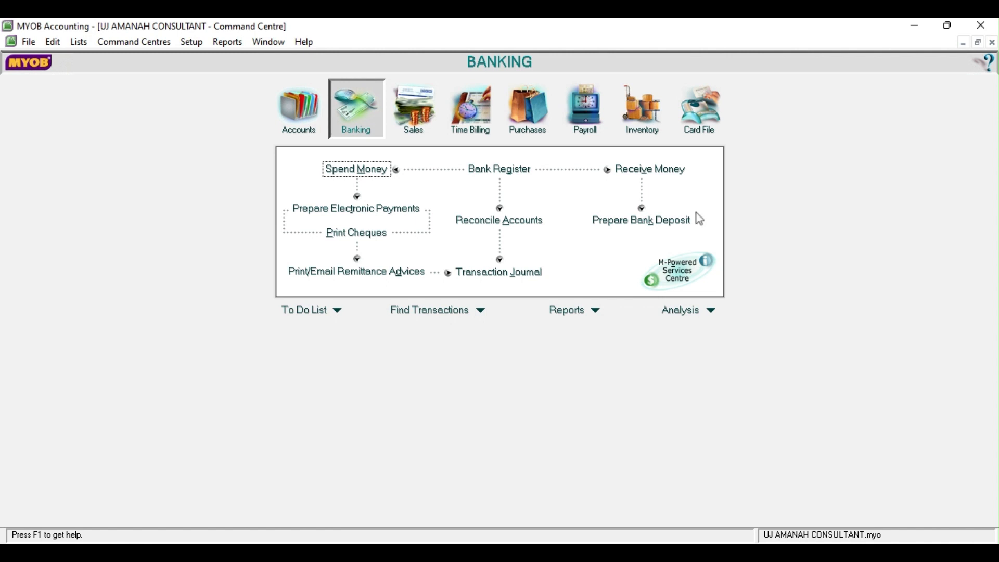
# Start a 23/05/2017 Receive Money entry of Rp1.780.000, memo 'jasa konsultasi dari pelanggan'
pyautogui.click(650, 169)
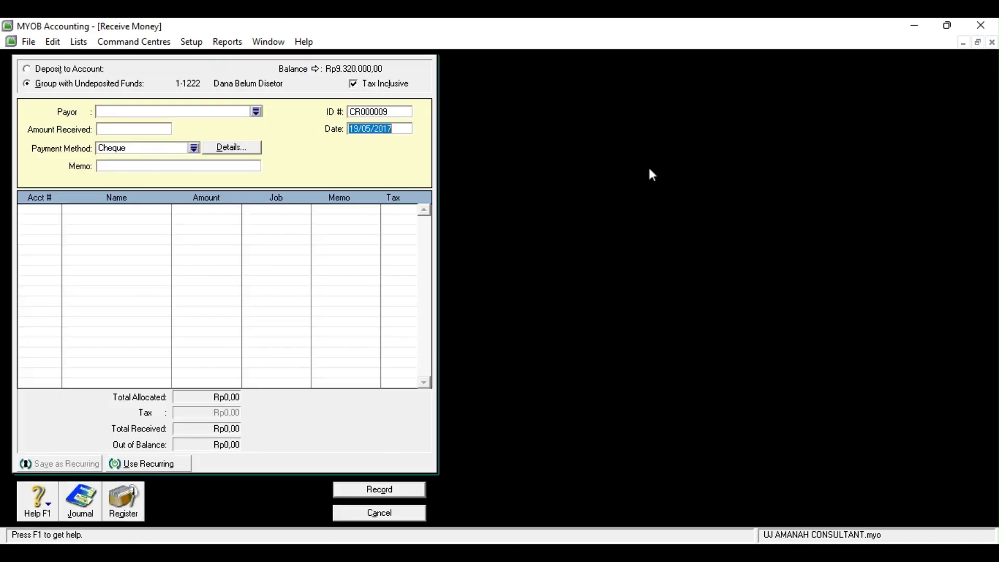
pyautogui.click(356, 128)
pyautogui.press('BackSpace')
pyautogui.press('BackSpace')
pyautogui.write('23')
pyautogui.click(154, 129)
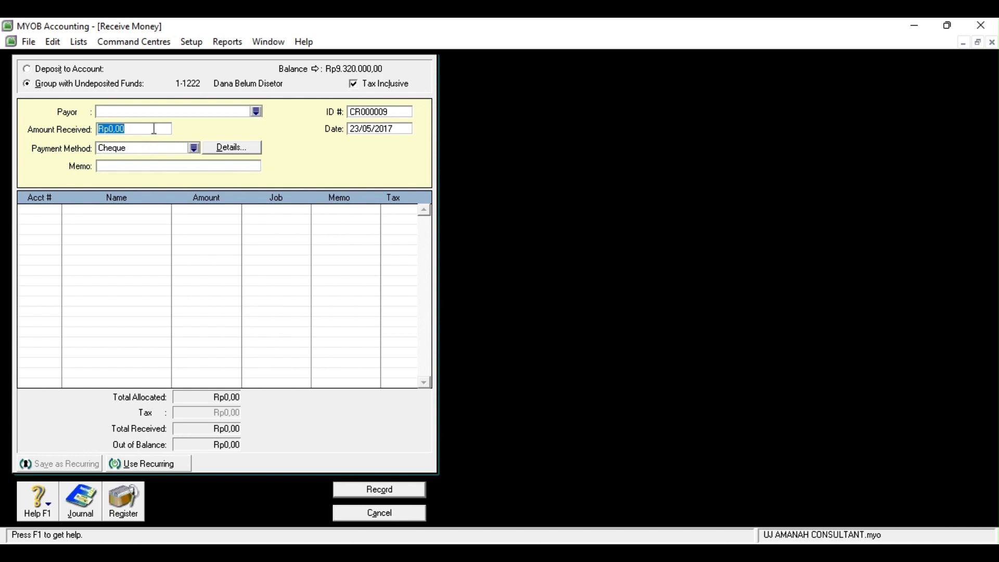
pyautogui.write('1780000')
pyautogui.click(150, 163)
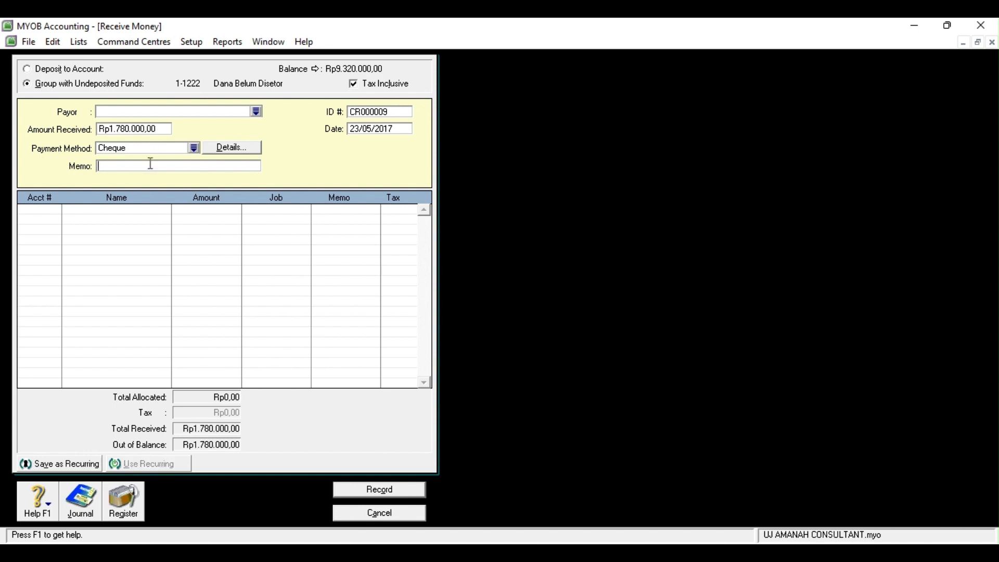
pyautogui.write('jasa konsultasi dari pelanggan')
# Allocate the receipt to 4-1000 Pendapatan Jasa, record it, and close the form
pyautogui.click(41, 212)
pyautogui.click(55, 212)
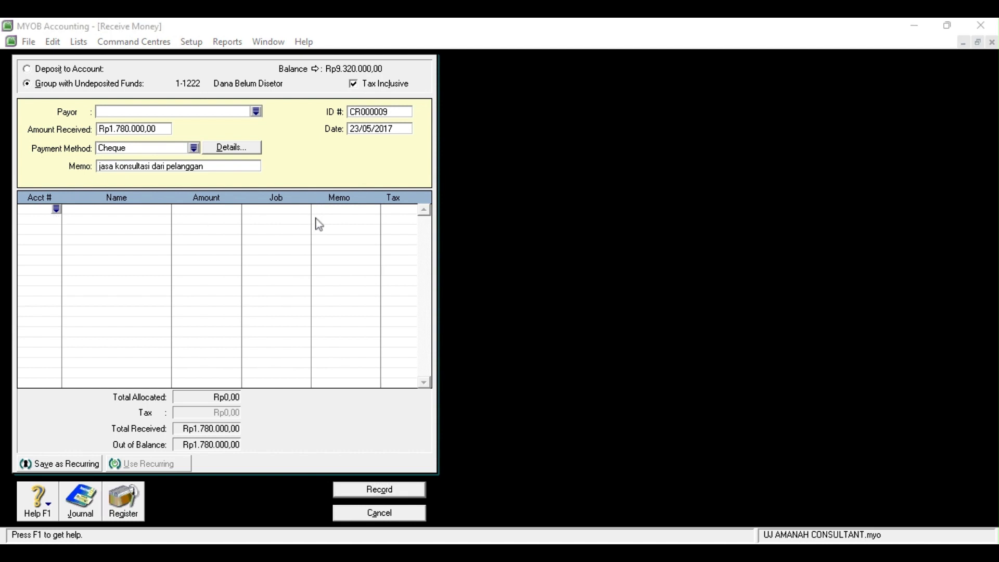
pyautogui.click(598, 385)
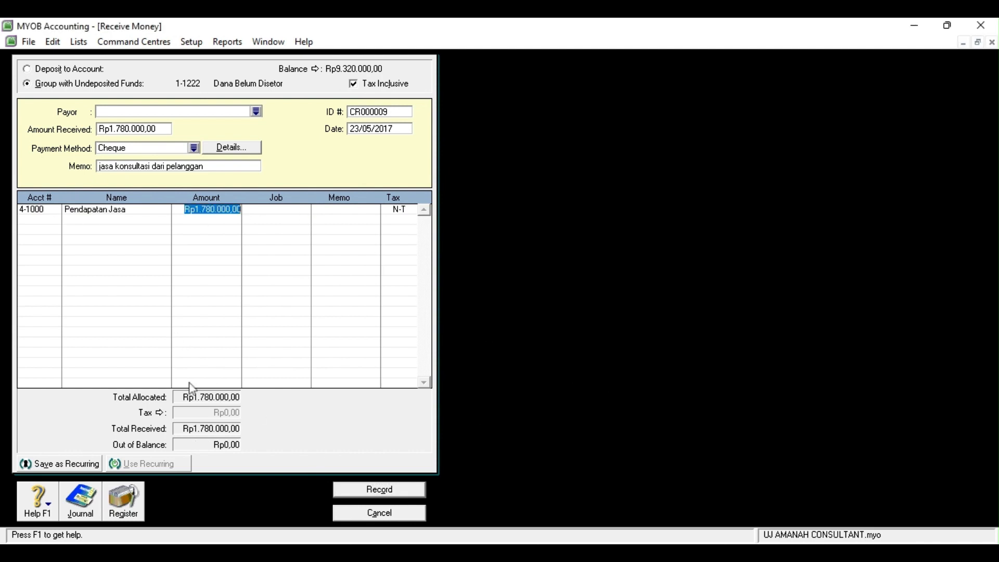
pyautogui.click(385, 492)
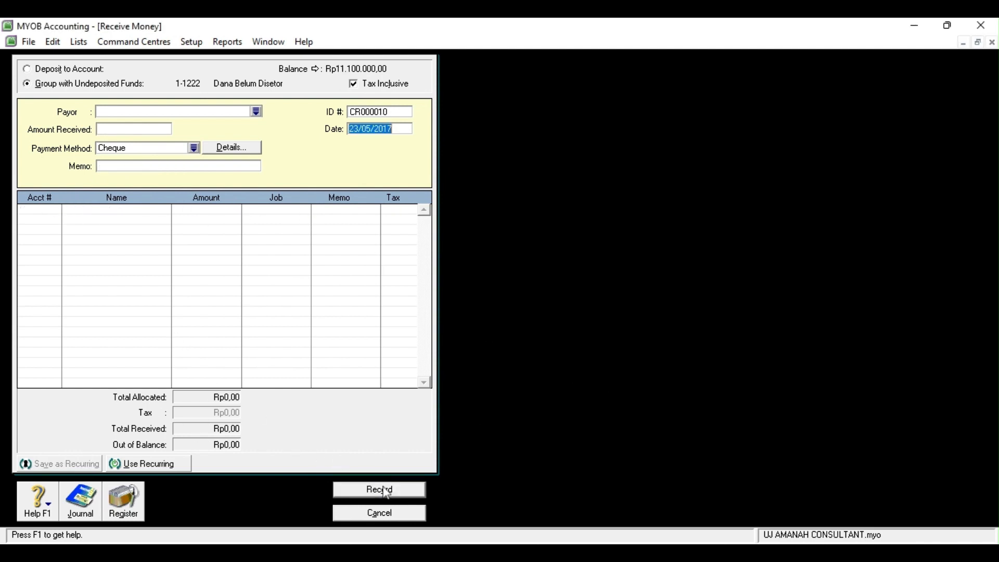
pyautogui.click(398, 514)
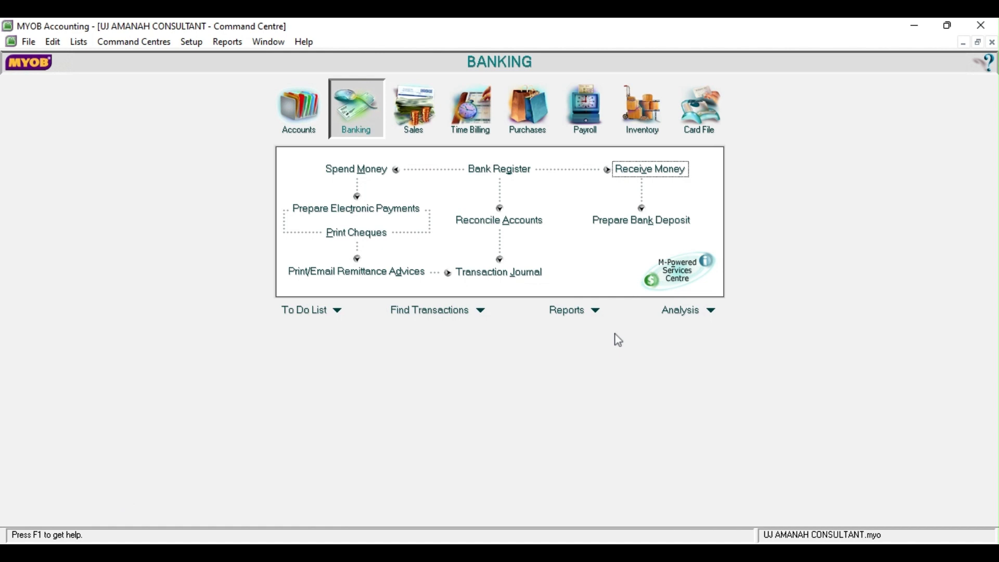
# Start a 24/05/2017 Spend Money payment to Toko Pojok, memo 'membeli perlengkapan'
pyautogui.click(363, 169)
pyautogui.click(329, 125)
pyautogui.press('BackSpace')
pyautogui.write('4/05/2017')
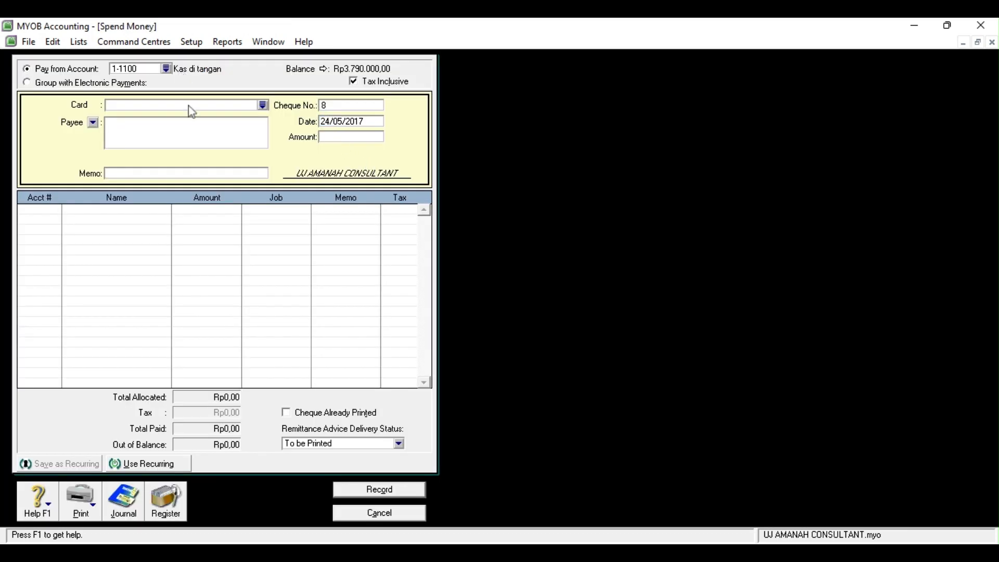
pyautogui.click(245, 173)
pyautogui.write('membeli perlengkapan')
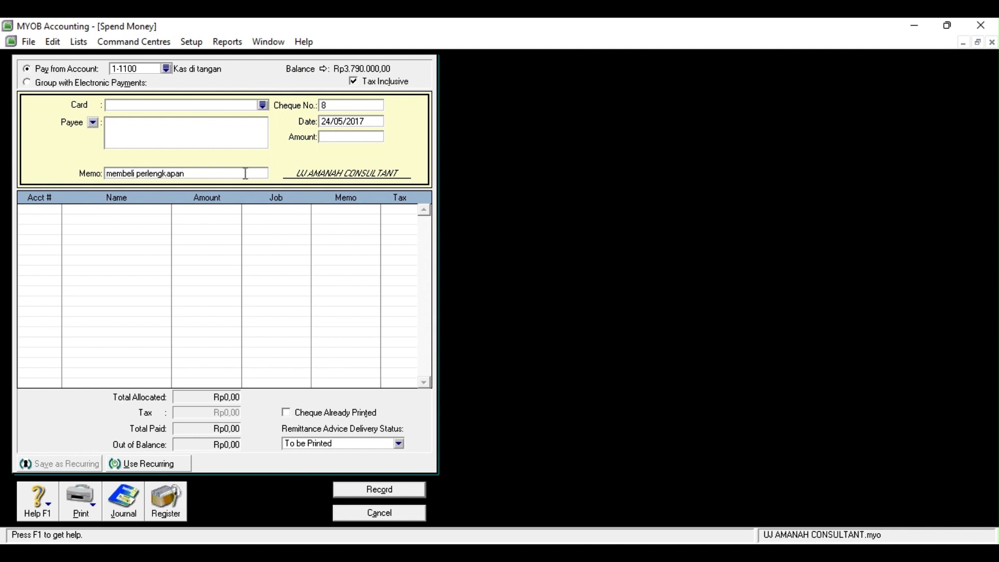
pyautogui.click(262, 106)
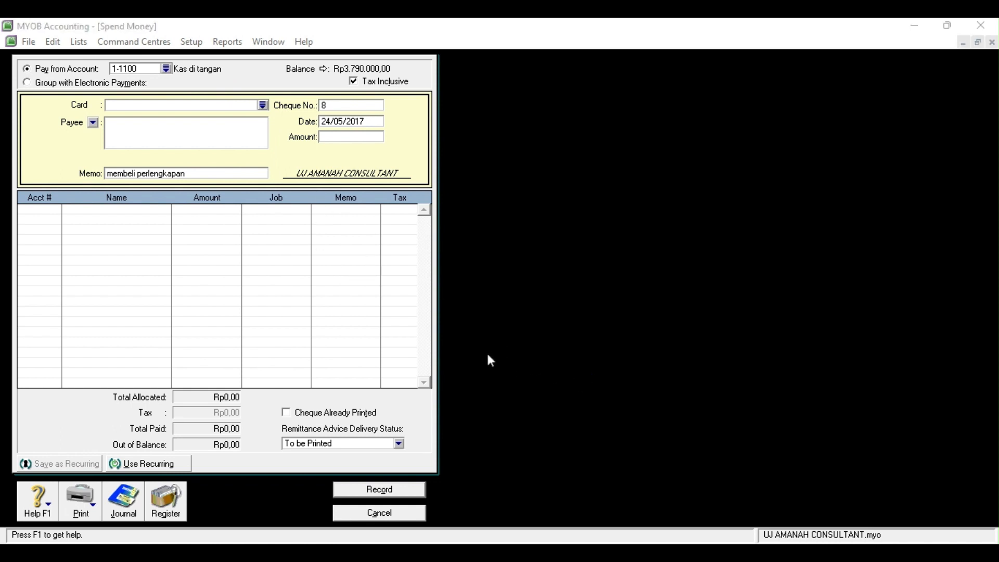
pyautogui.doubleClick(467, 344)
pyautogui.click(254, 174)
pyautogui.write('membeli perl')
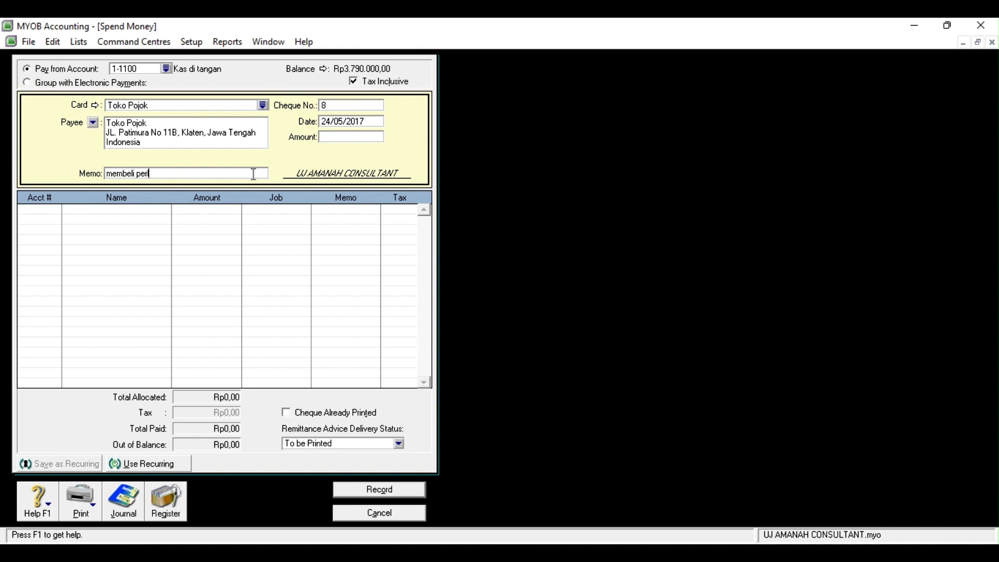
pyautogui.write('engkapan')
# Allocate Rp500.000 to 1-1400 Perlengkapan, record the payment, and close the form
pyautogui.click(332, 137)
pyautogui.click(40, 208)
pyautogui.click(56, 209)
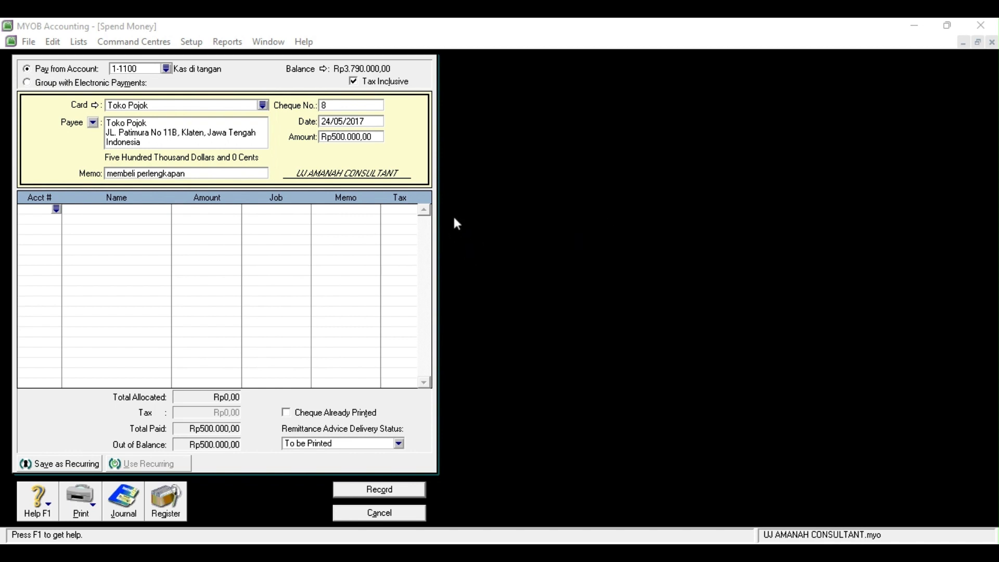
pyautogui.click(576, 383)
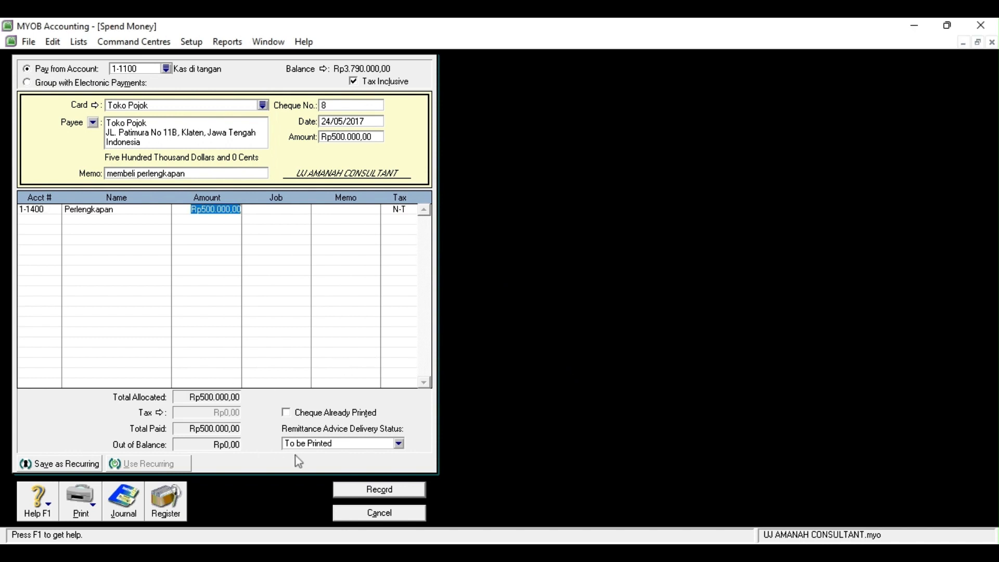
pyautogui.click(622, 498)
pyautogui.click(411, 489)
pyautogui.click(395, 514)
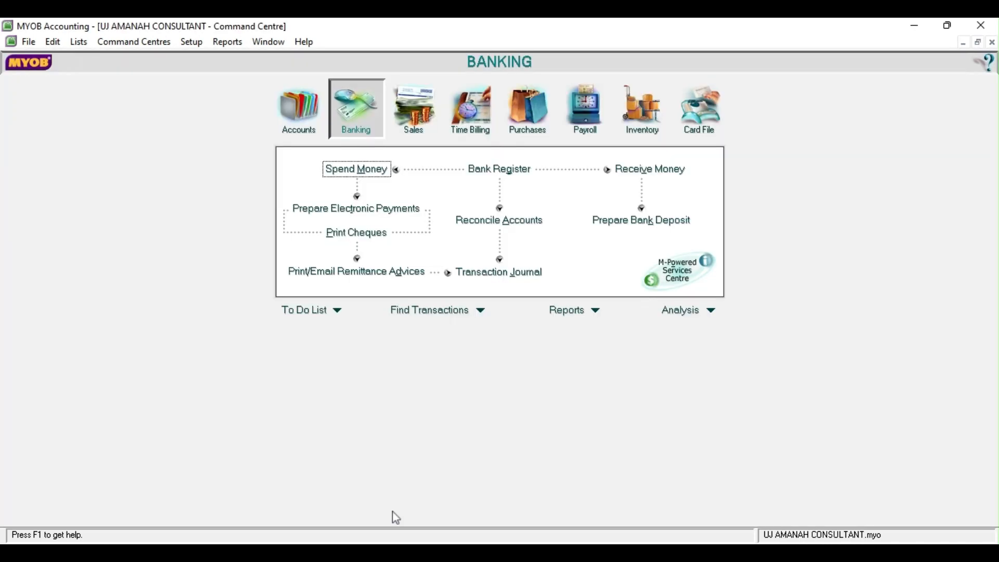
# Start a new purchase bill for supplier Toko Pojok dated 24/05/2017
pyautogui.click(515, 137)
pyautogui.click(501, 204)
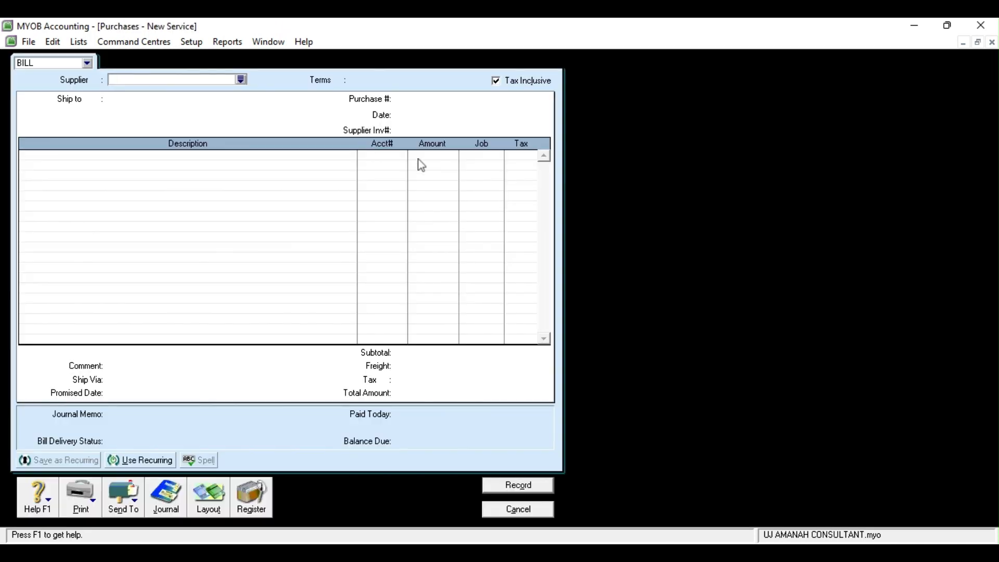
pyautogui.click(241, 80)
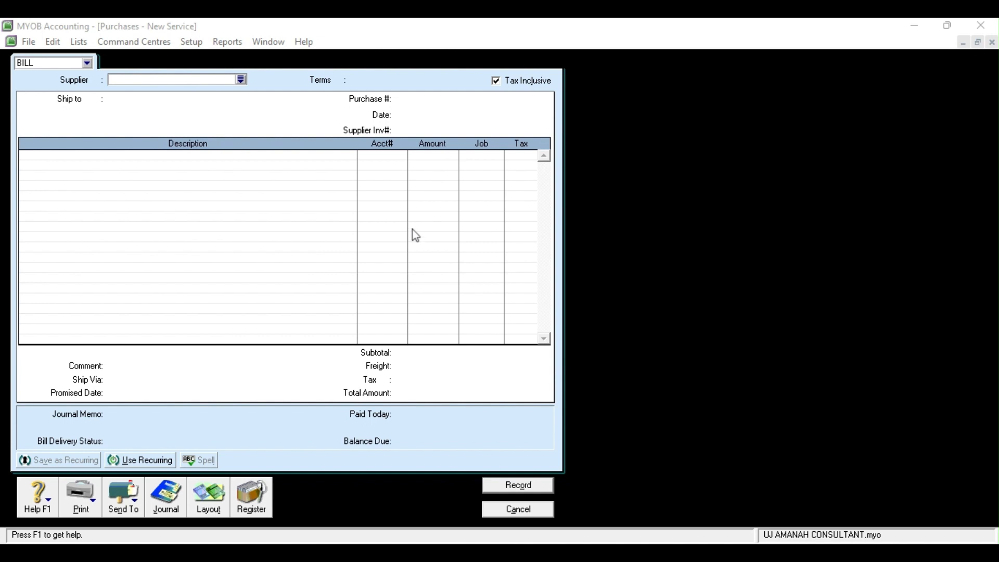
pyautogui.click(616, 386)
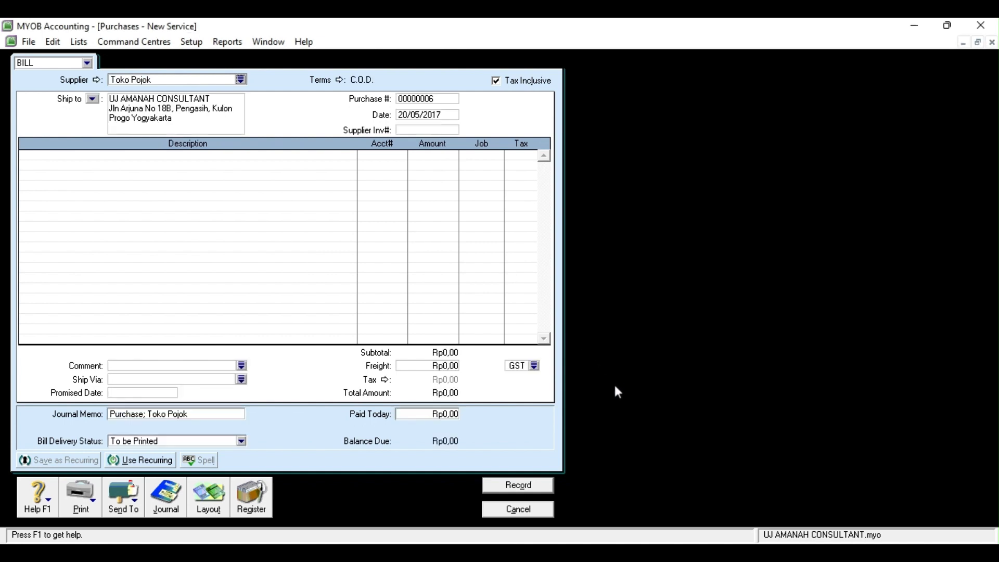
pyautogui.click(411, 114)
pyautogui.click(409, 114)
pyautogui.press('BackSpace')
pyautogui.write('4')
# Add bill lines 1-1400 for Rp250.000 and 2-1100 for -Rp250.000
pyautogui.click(397, 156)
pyautogui.click(401, 156)
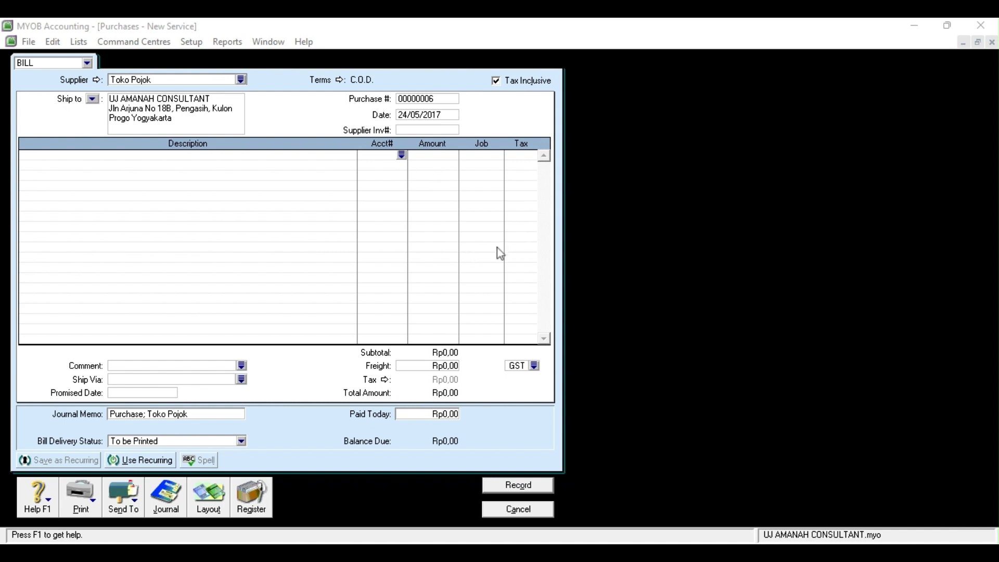
pyautogui.click(494, 340)
pyautogui.click(396, 167)
pyautogui.click(572, 254)
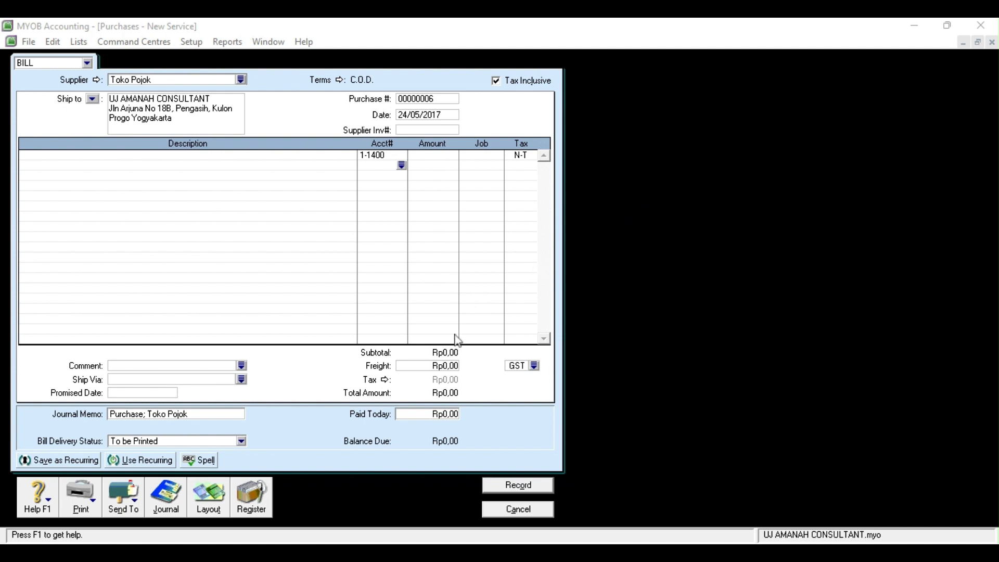
pyautogui.click(491, 334)
pyautogui.click(434, 155)
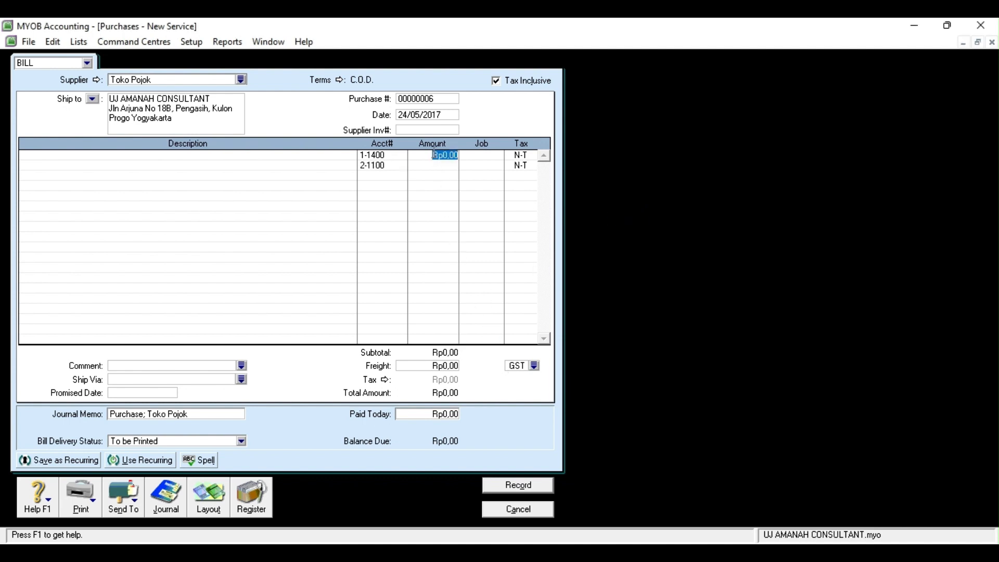
pyautogui.write('250000')
pyautogui.click(442, 166)
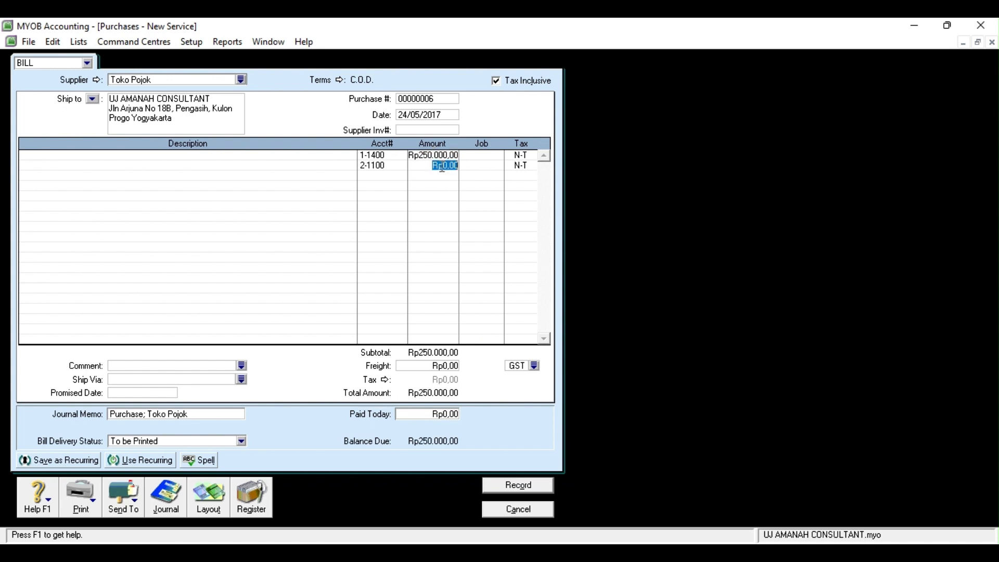
pyautogui.write('-250000')
pyautogui.click(376, 176)
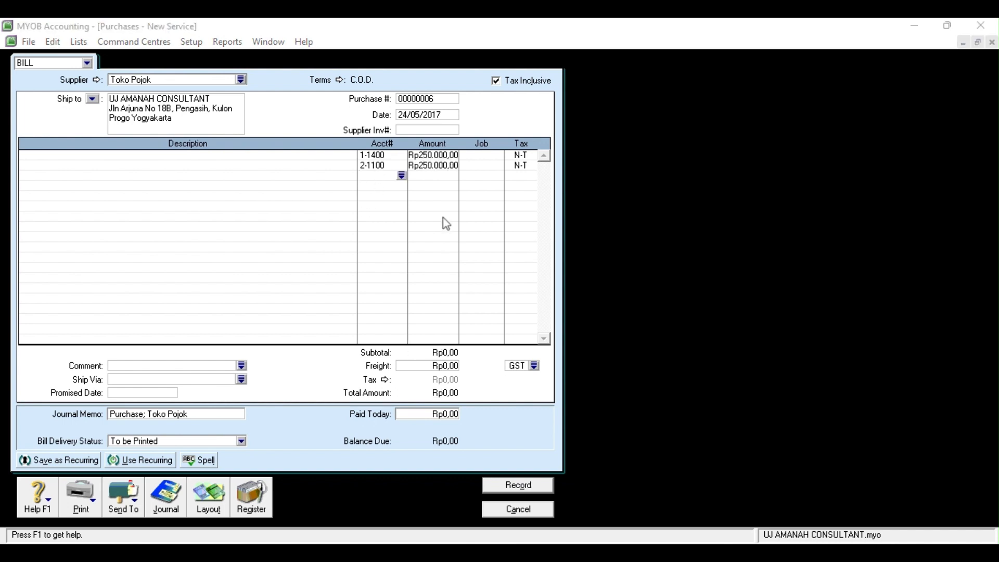
# Record the Toko Pojok bill and close the purchases form
pyautogui.click(709, 414)
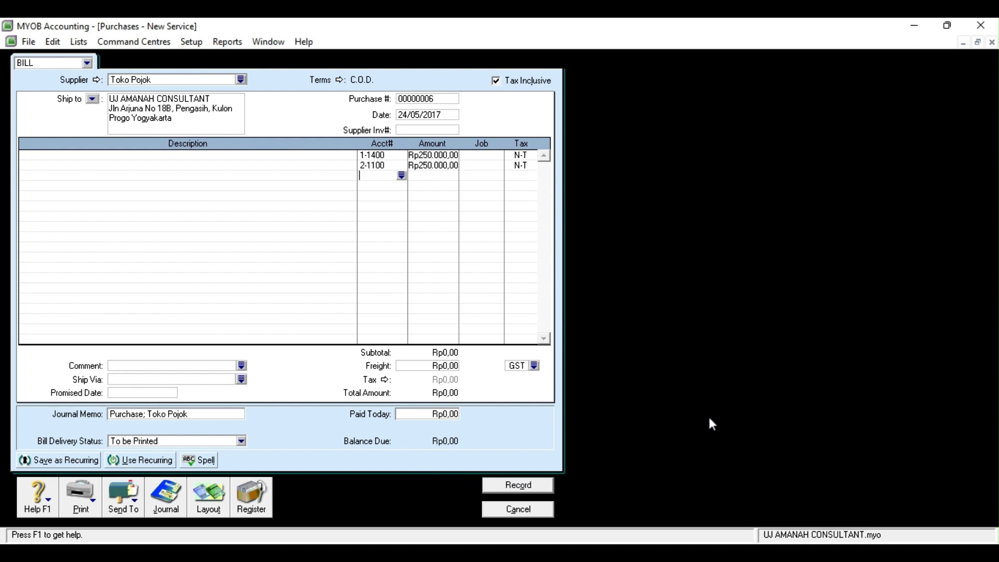
pyautogui.click(528, 484)
pyautogui.click(528, 509)
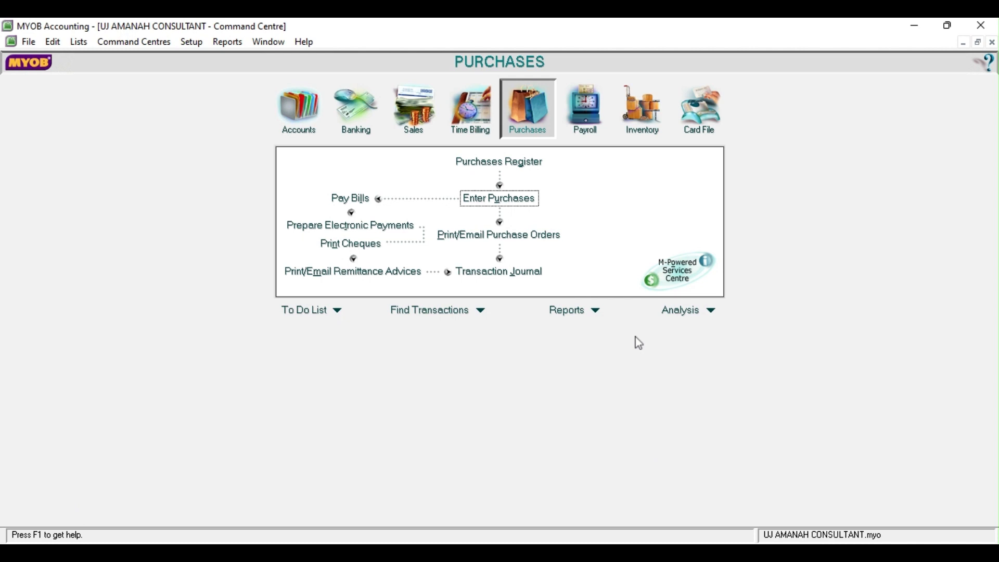
# Start a Receive Money entry from CV Barokah for Rp750.000 dated 25/05/2017
pyautogui.click(354, 130)
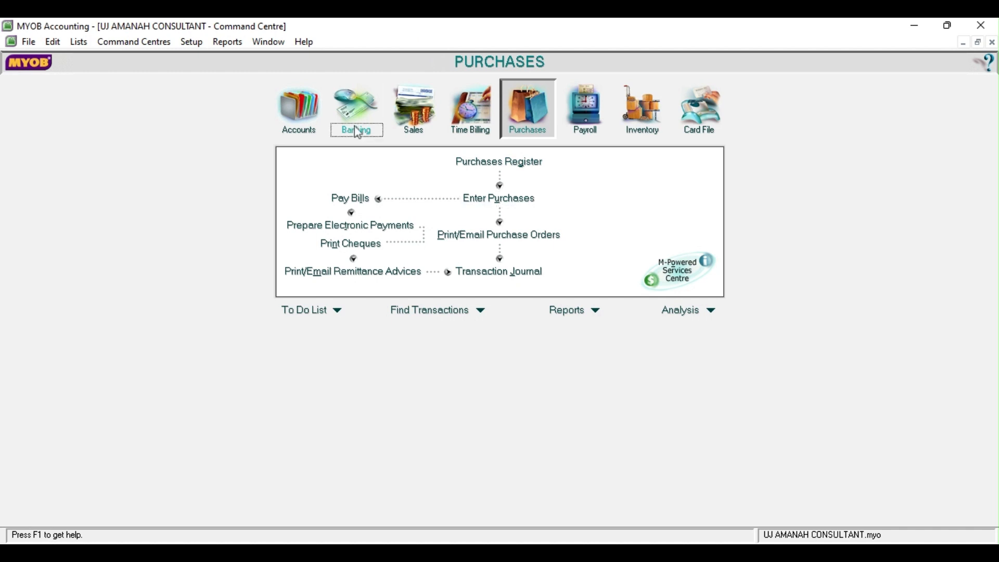
pyautogui.click(671, 167)
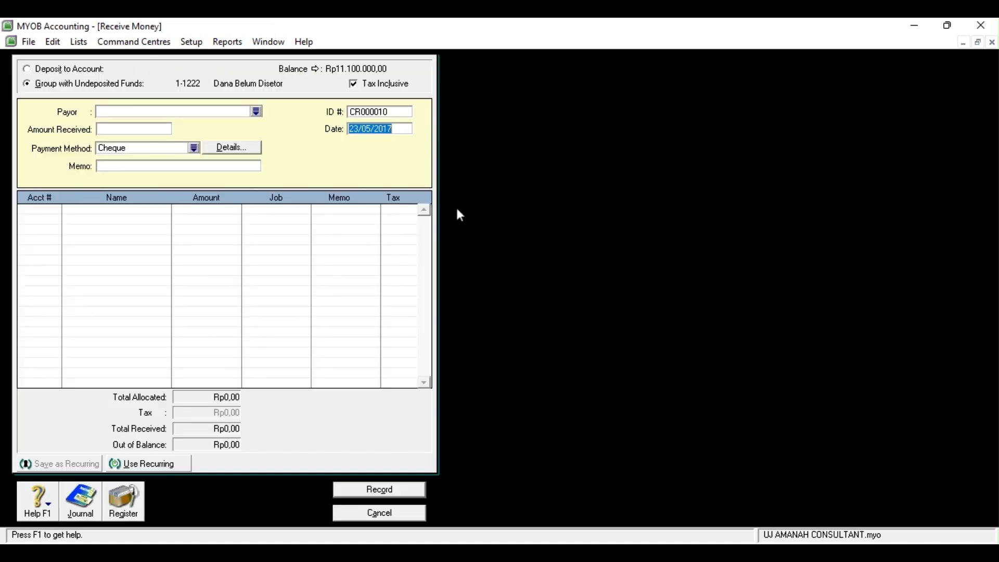
pyautogui.click(255, 112)
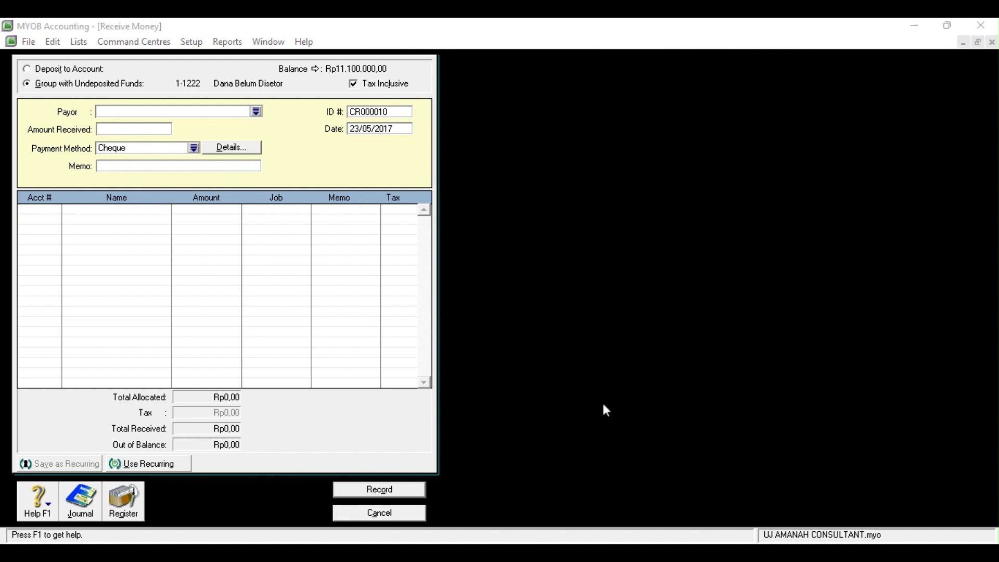
pyautogui.click(612, 379)
pyautogui.click(128, 127)
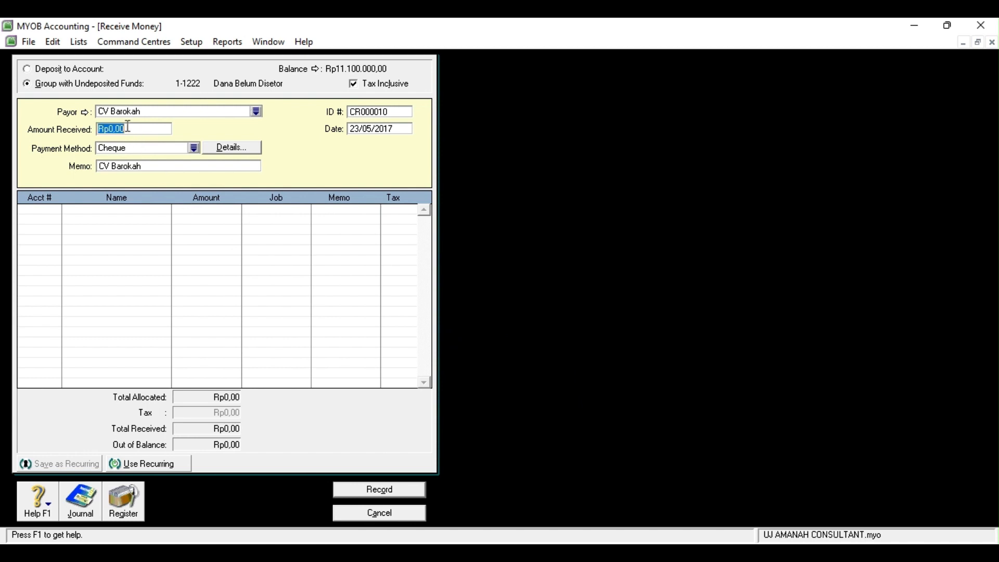
pyautogui.write('750000')
pyautogui.click(363, 126)
pyautogui.click(360, 126)
pyautogui.press('BackSpace')
pyautogui.write('5')
# Allocate the receipt to 1-1300 Piutang, set payment method Cash, and record it
pyautogui.click(54, 211)
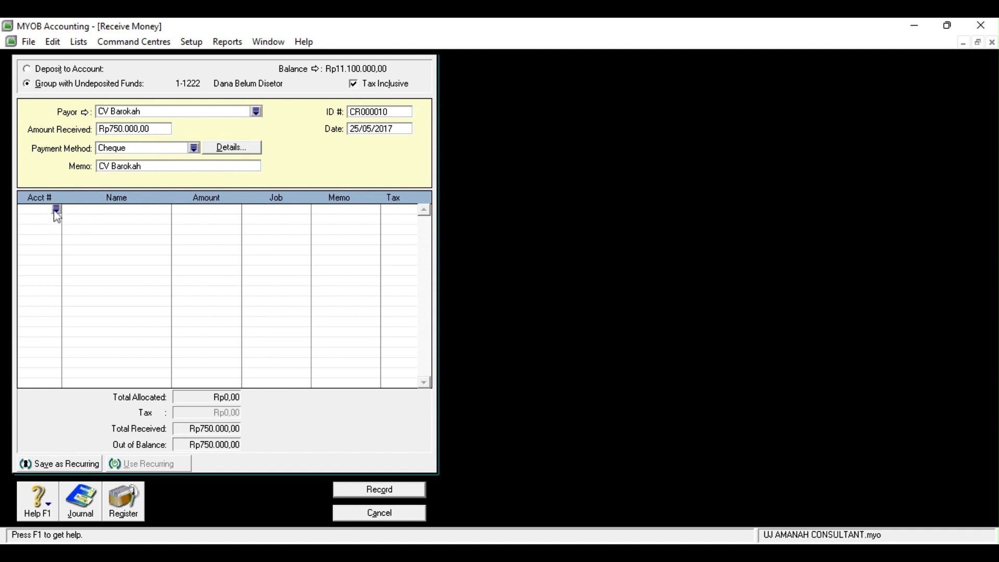
pyautogui.click(55, 211)
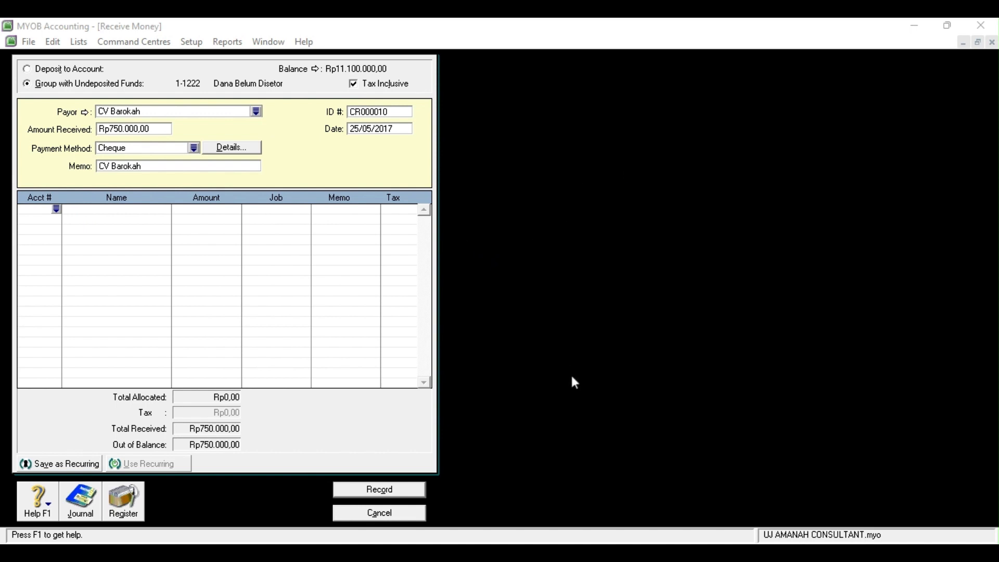
pyautogui.click(452, 344)
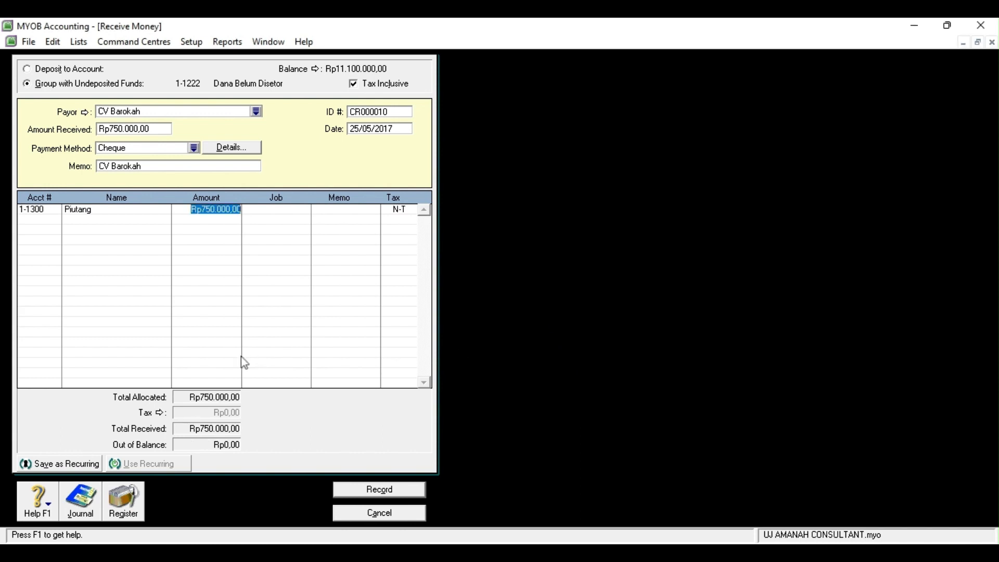
pyautogui.click(192, 148)
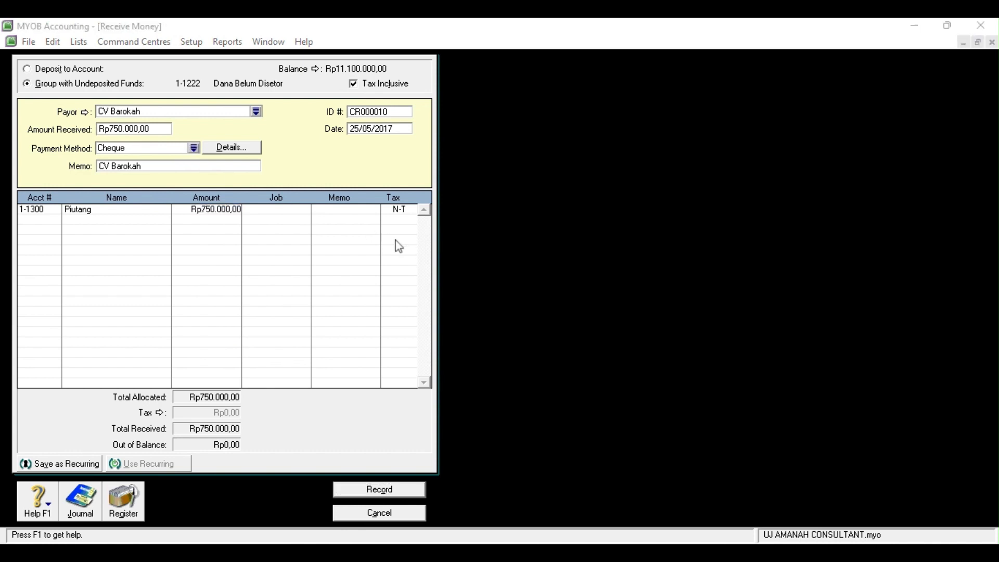
pyautogui.click(561, 377)
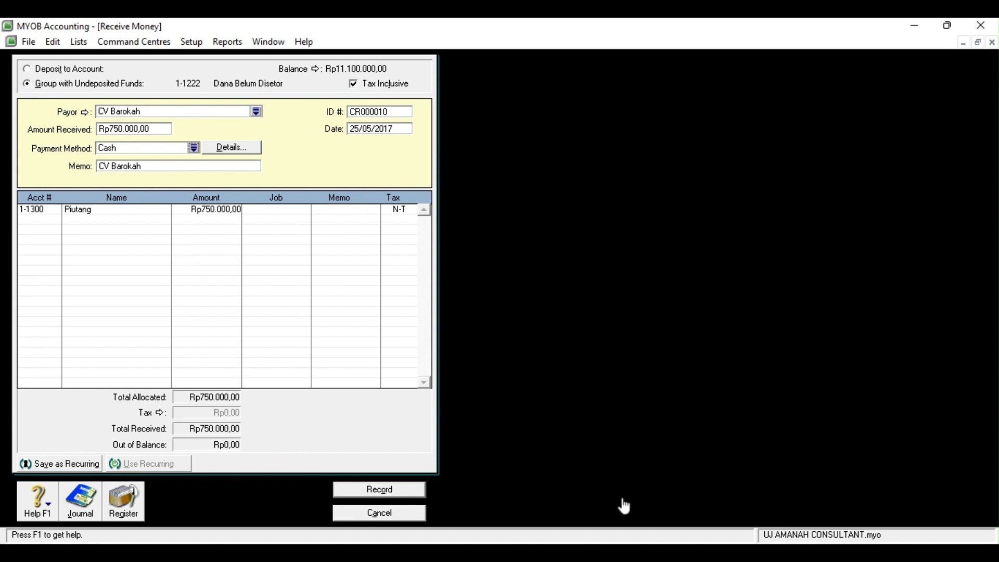
pyautogui.click(368, 493)
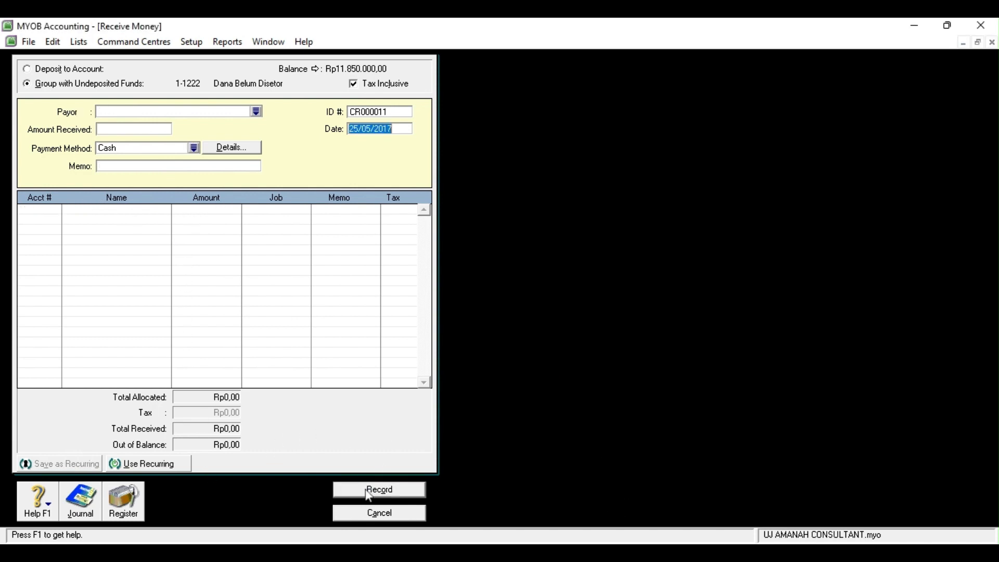
# Start a fresh 27/05/2017 receipt from PT Barata, memo 'jasa konsultan PT Barata'
pyautogui.click(416, 514)
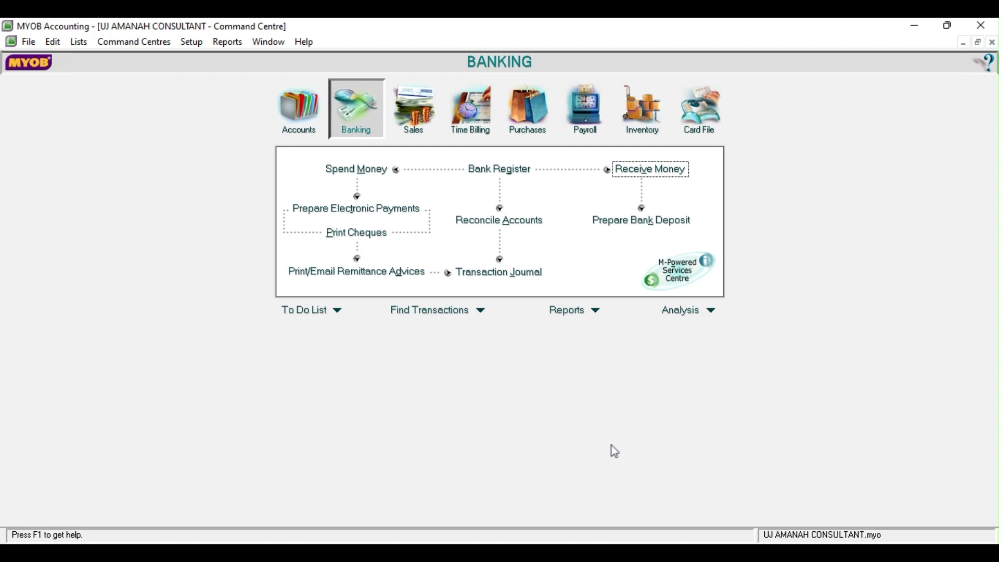
pyautogui.click(649, 169)
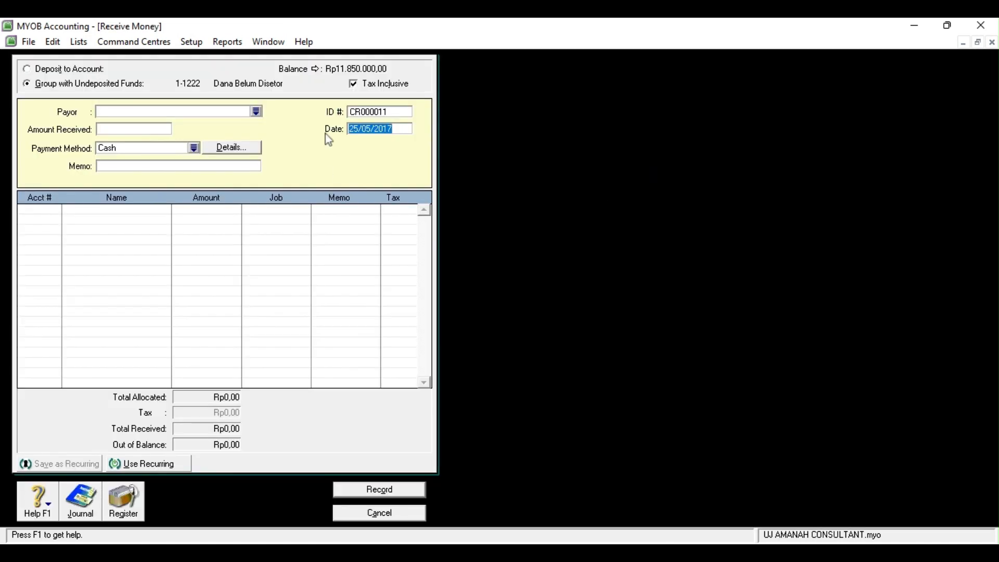
pyautogui.click(360, 130)
pyautogui.press('BackSpace')
pyautogui.write('7')
pyautogui.click(257, 112)
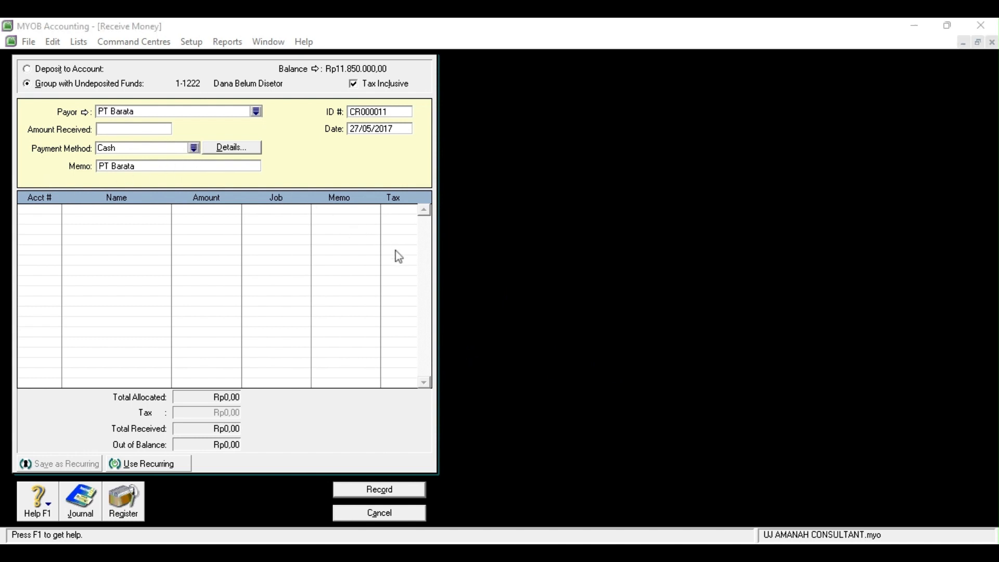
pyautogui.click(565, 383)
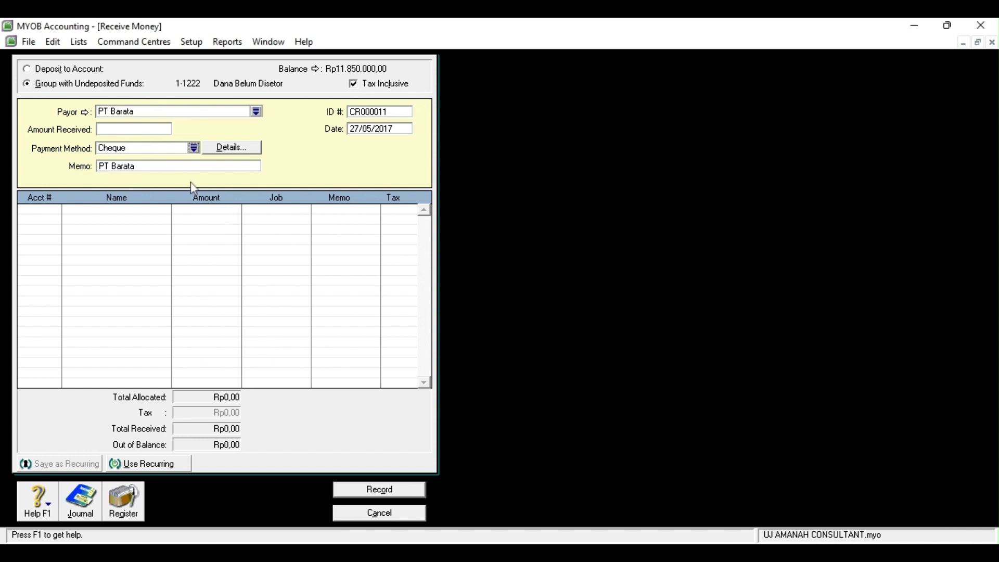
pyautogui.click(180, 165)
pyautogui.write('jasa konsultan PT Barata')
# Allocate Rp1.800.000 to 4-1000 Pendapatan Jasa, record the receipt, and close the form
pyautogui.click(33, 209)
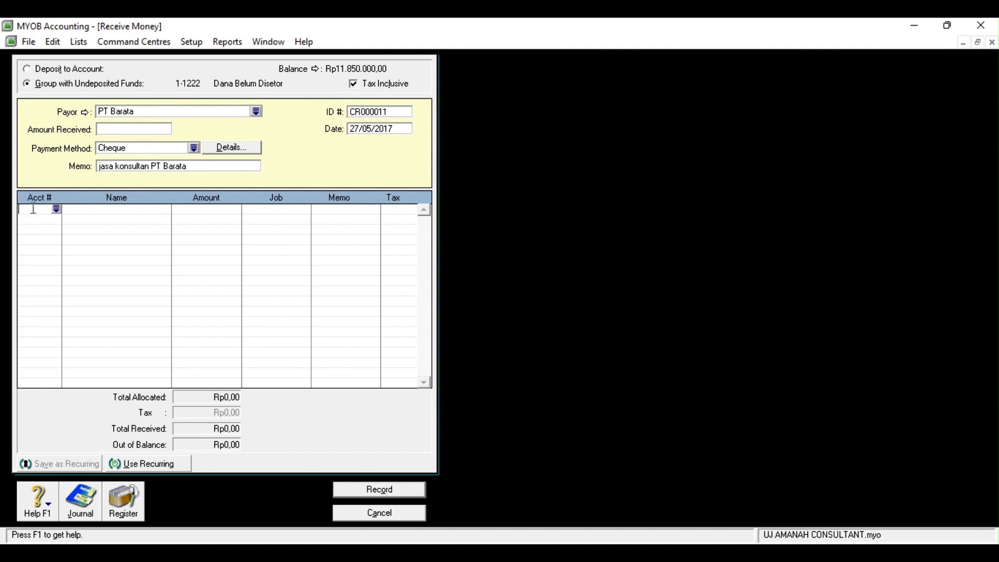
pyautogui.click(57, 210)
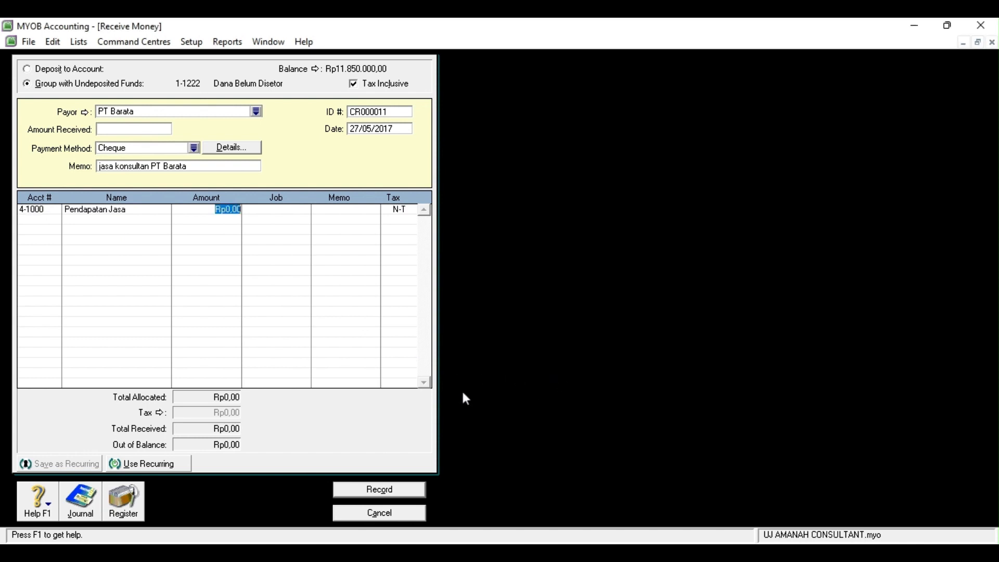
pyautogui.click(155, 130)
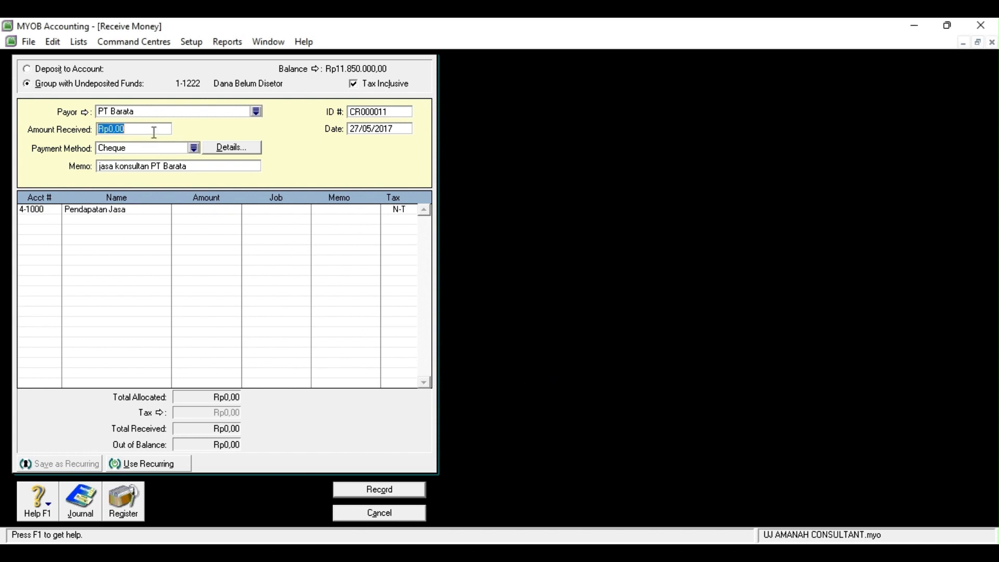
pyautogui.write('1800000')
pyautogui.click(58, 221)
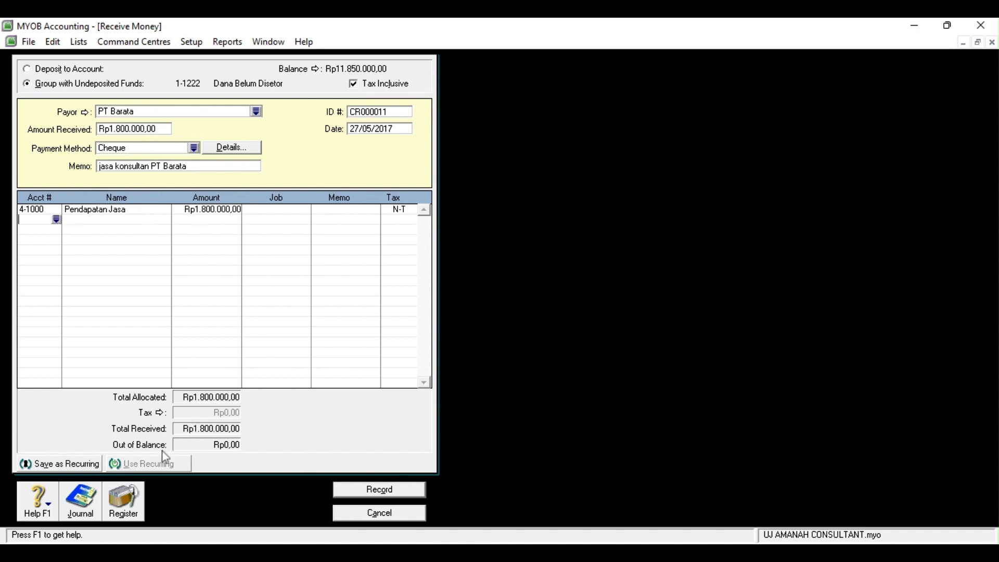
pyautogui.click(365, 490)
pyautogui.click(392, 513)
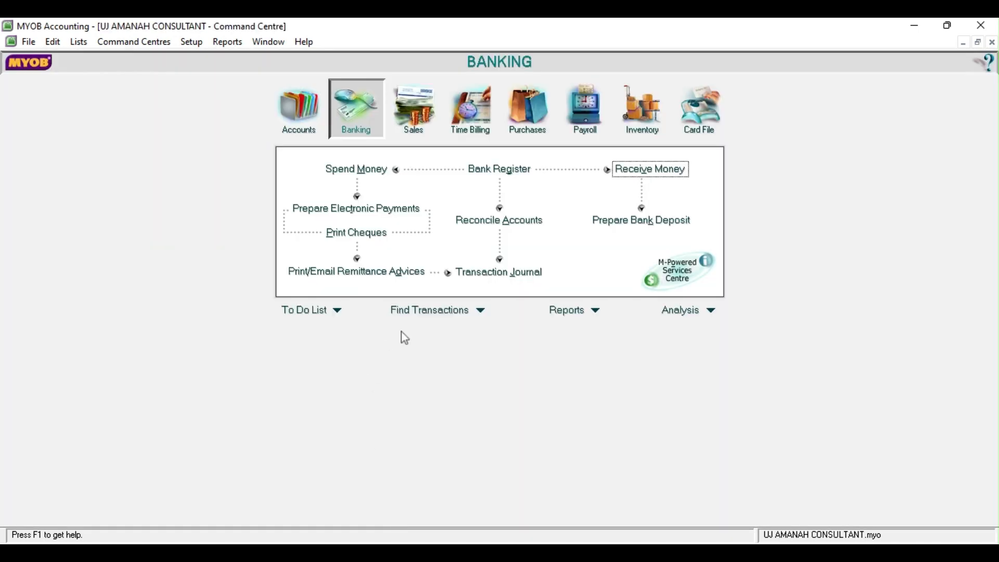
# Start a new sales invoice for customer PT Barata dated 27/05/2017
pyautogui.click(423, 102)
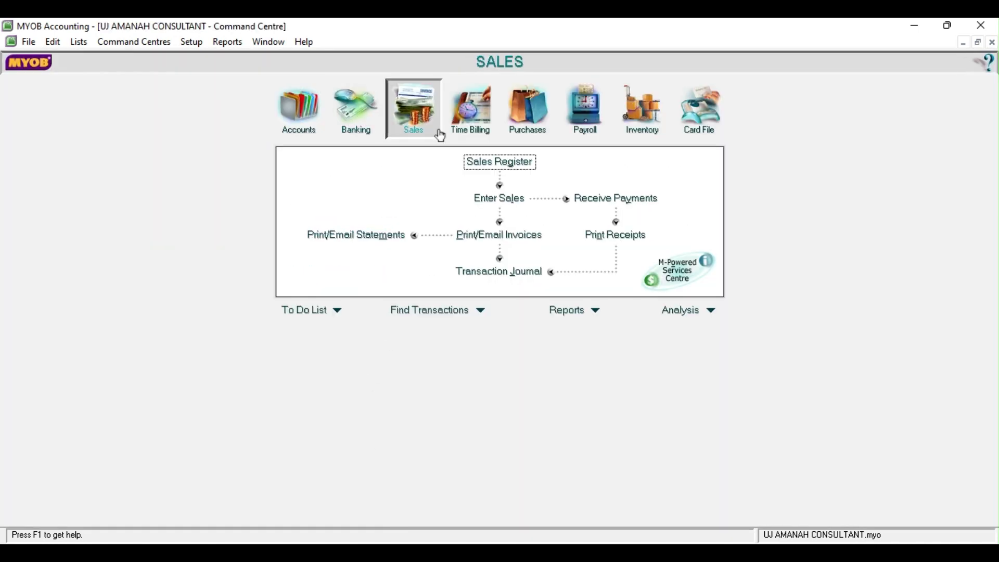
pyautogui.click(499, 200)
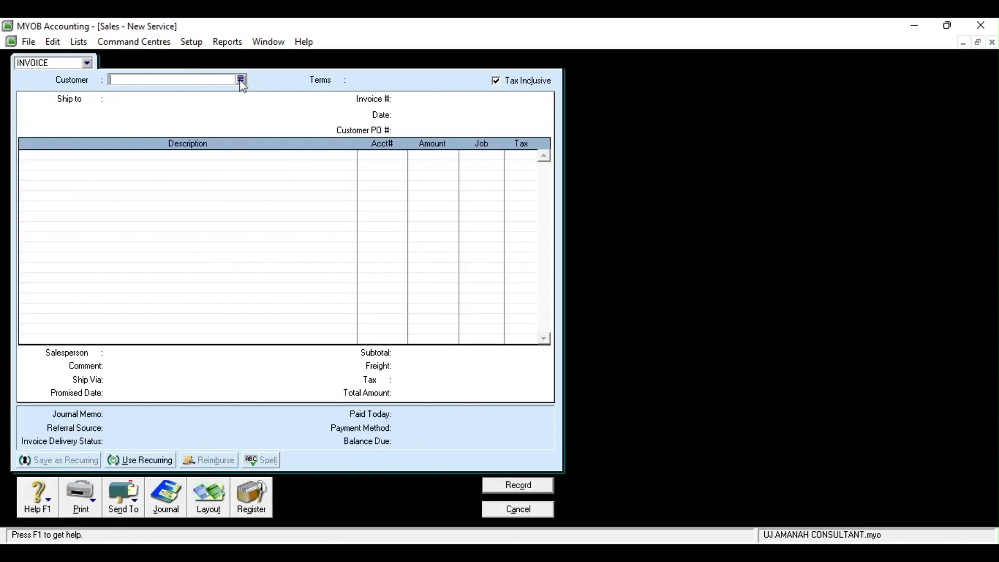
pyautogui.click(242, 80)
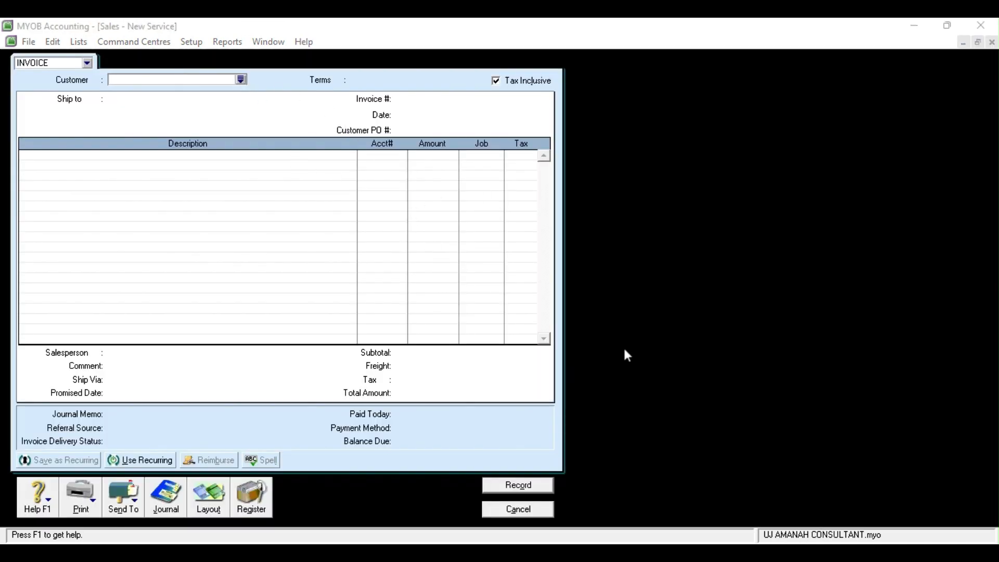
pyautogui.press('Return')
pyautogui.click(411, 114)
pyautogui.click(407, 114)
pyautogui.press('BackSpace')
pyautogui.press('BackSpace')
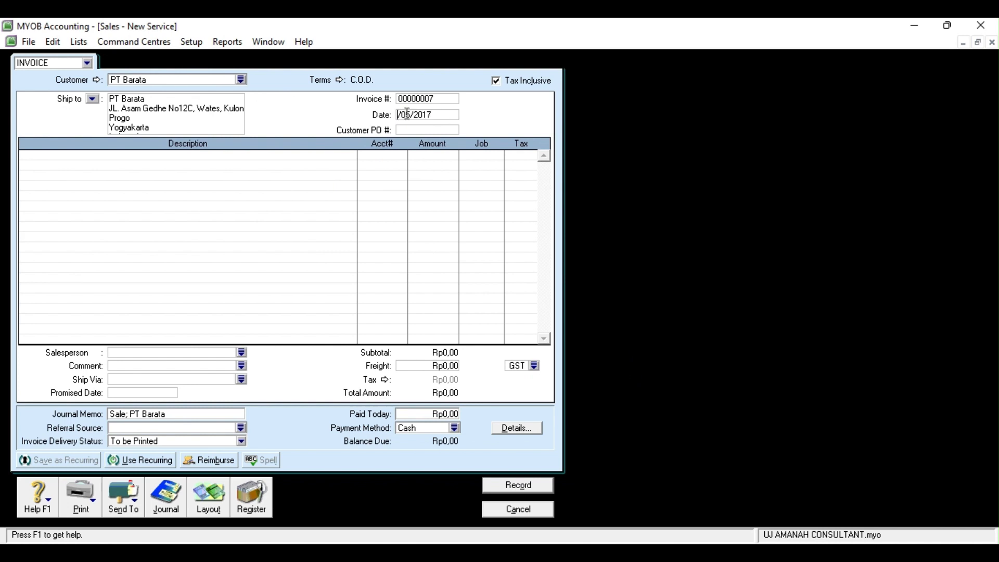
pyautogui.write('27')
# Add invoice lines 4-1000 for Rp1.400.000 and 1-1300 for -Rp1.400.000
pyautogui.click(394, 156)
pyautogui.click(404, 157)
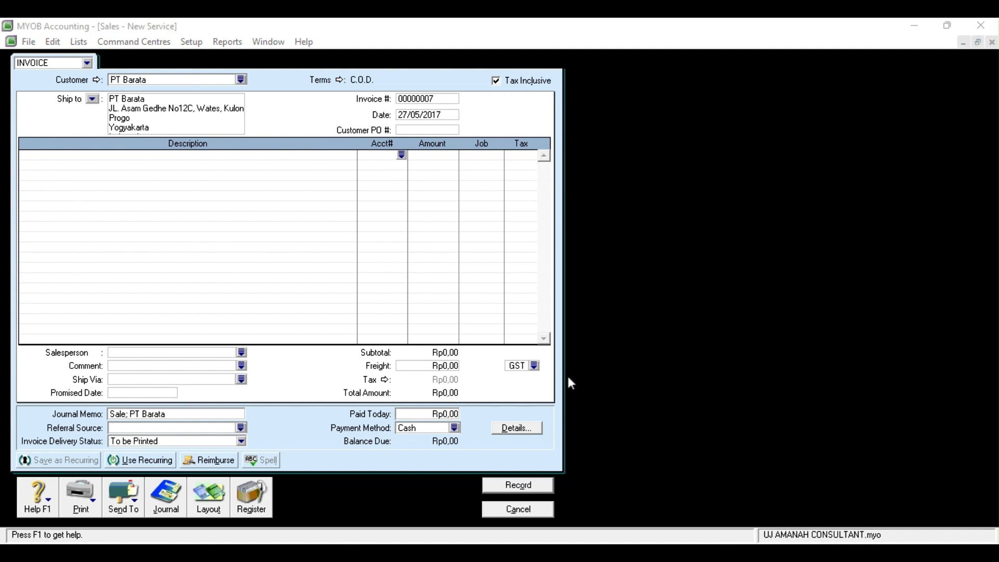
pyautogui.click(567, 373)
pyautogui.click(401, 169)
pyautogui.click(402, 167)
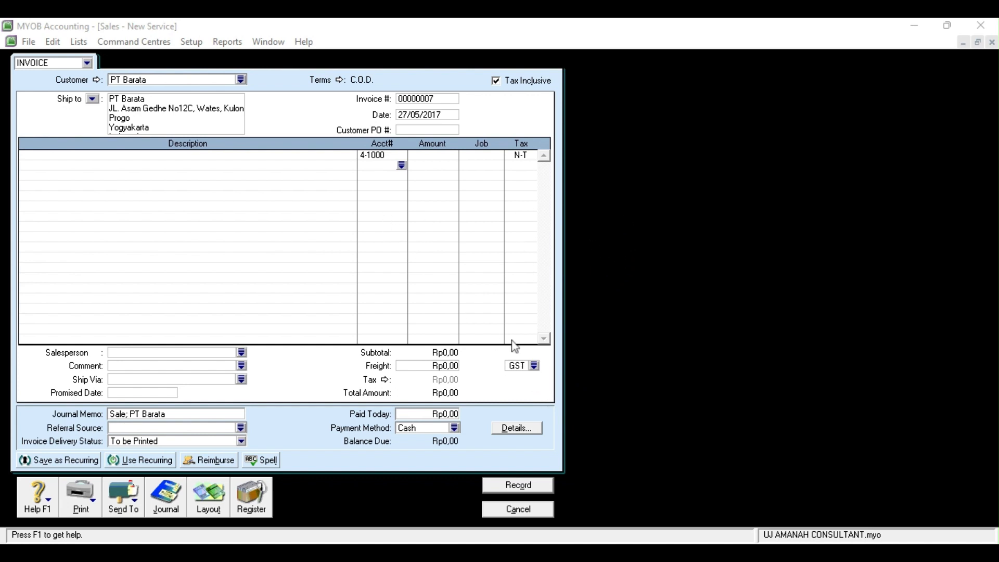
pyautogui.doubleClick(497, 342)
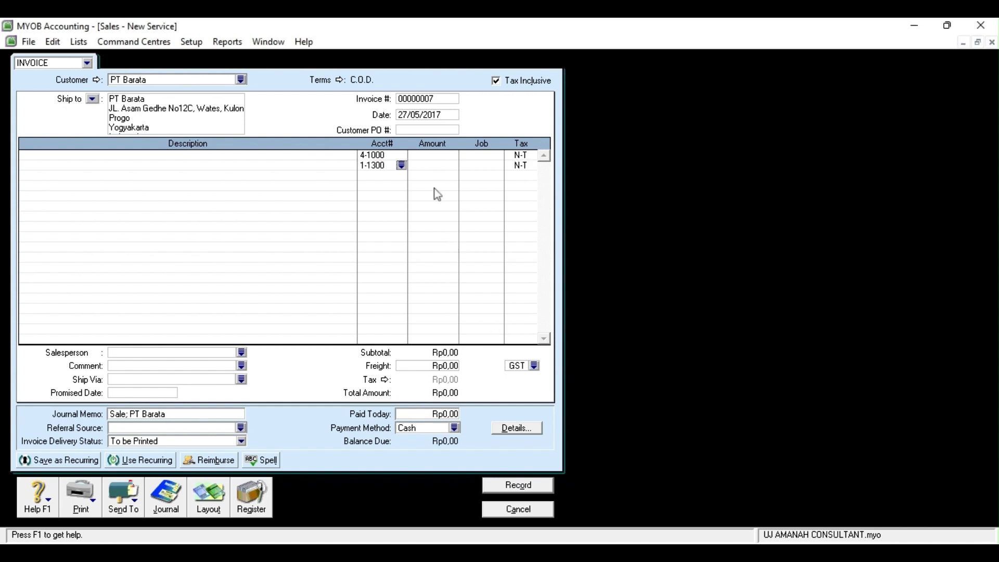
pyautogui.click(430, 159)
pyautogui.write('400000')
pyautogui.click(433, 165)
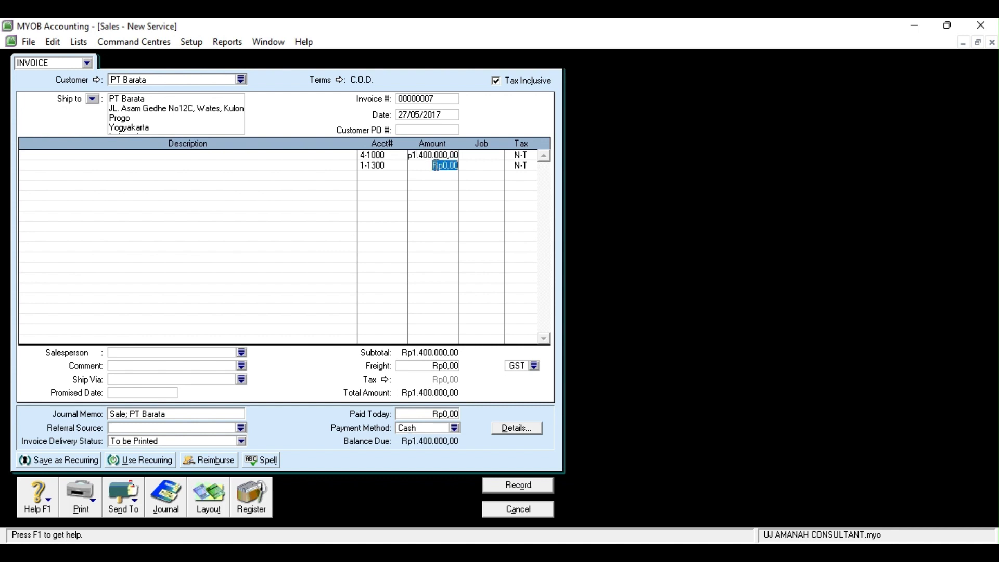
pyautogui.write('-1400000')
pyautogui.click(398, 178)
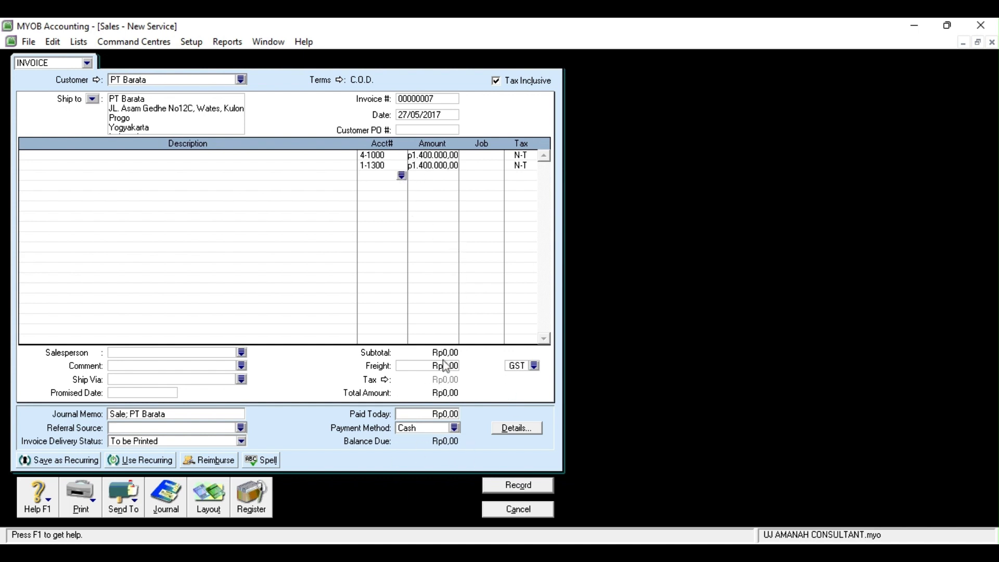
# Record the PT Barata invoice and close the sales form
pyautogui.hotkey('ctrl', 'r')
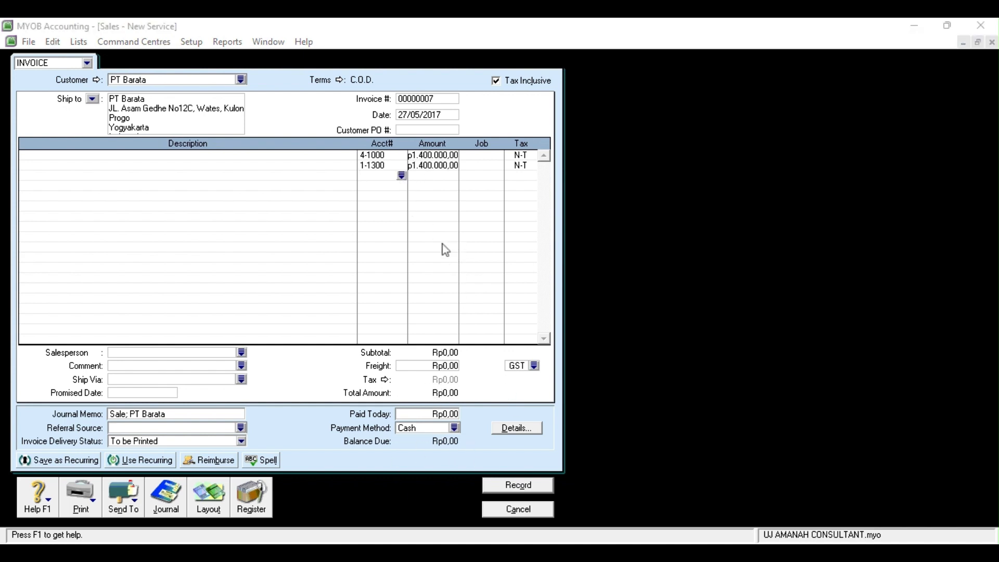
pyautogui.click(673, 413)
pyautogui.click(493, 485)
pyautogui.click(508, 512)
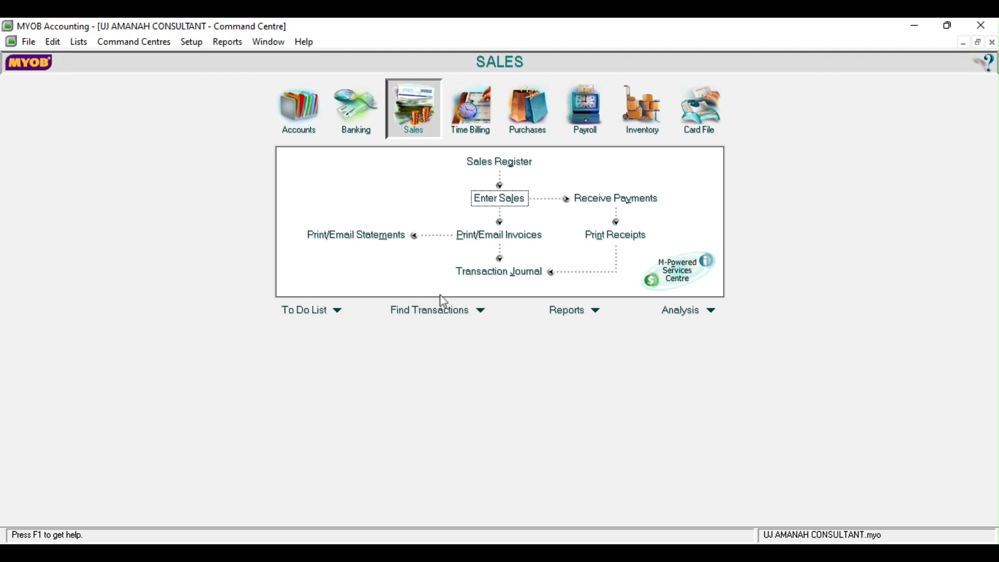
# Start a new Spend Money payment dated 28/05/2017
pyautogui.click(343, 131)
pyautogui.click(356, 175)
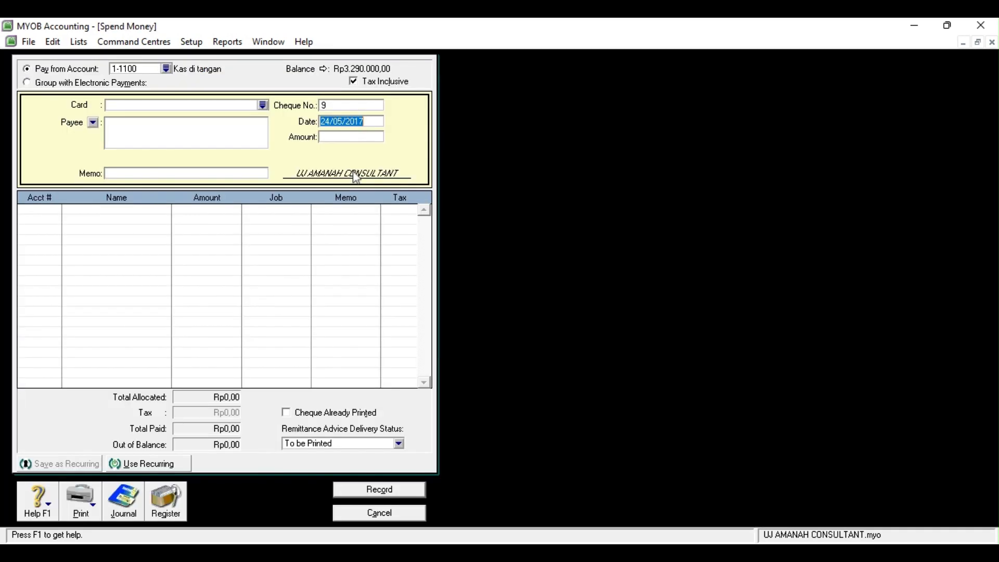
pyautogui.click(331, 122)
pyautogui.press('BackSpace')
pyautogui.write('8')
# Create supplier card 'Stasiun Televisi Local' with ID S004 and select it as payee
pyautogui.click(398, 398)
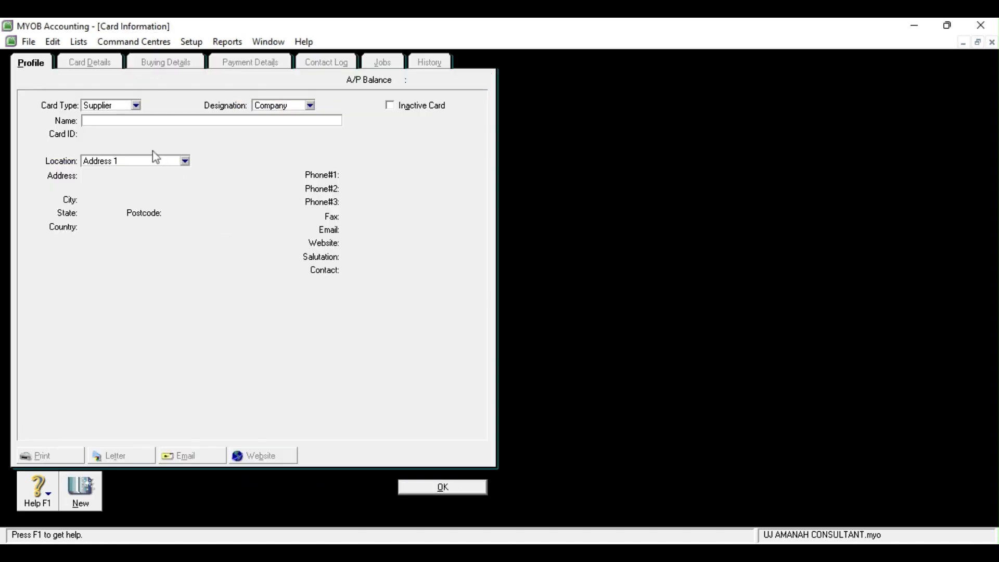
pyautogui.write('Stasiun Televisi Local')
pyautogui.press('Tab')
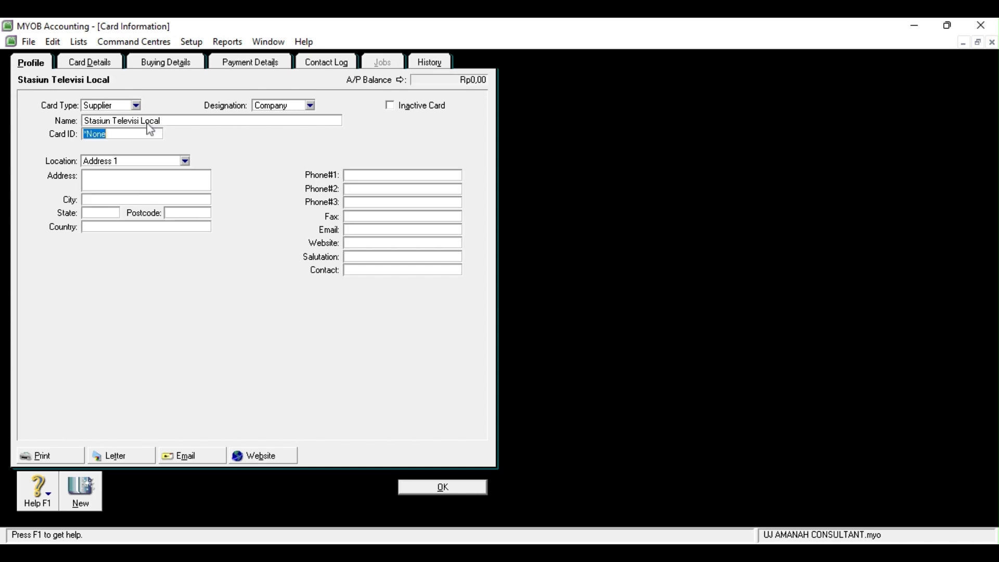
pyautogui.write('S004')
pyautogui.click(442, 487)
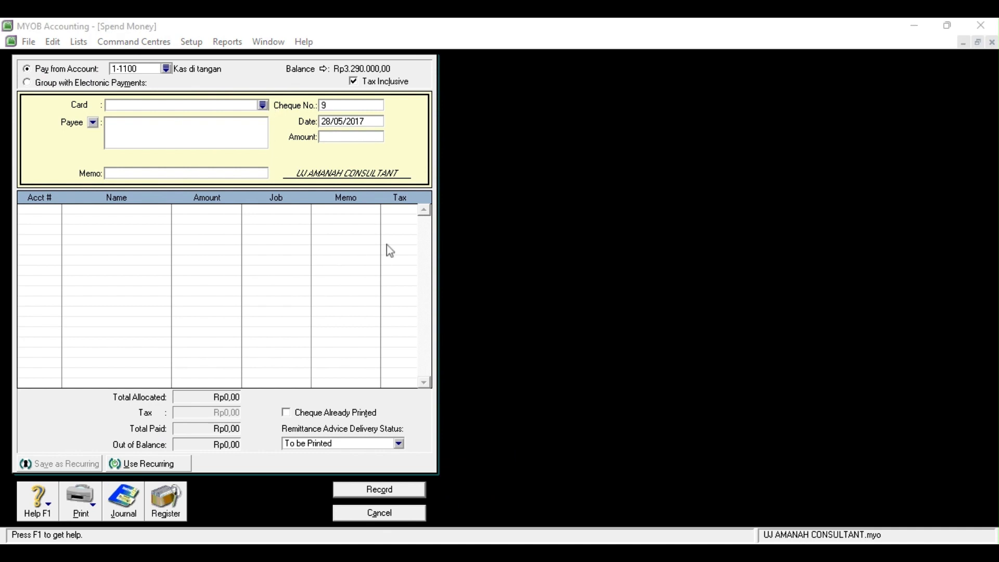
pyautogui.click(608, 376)
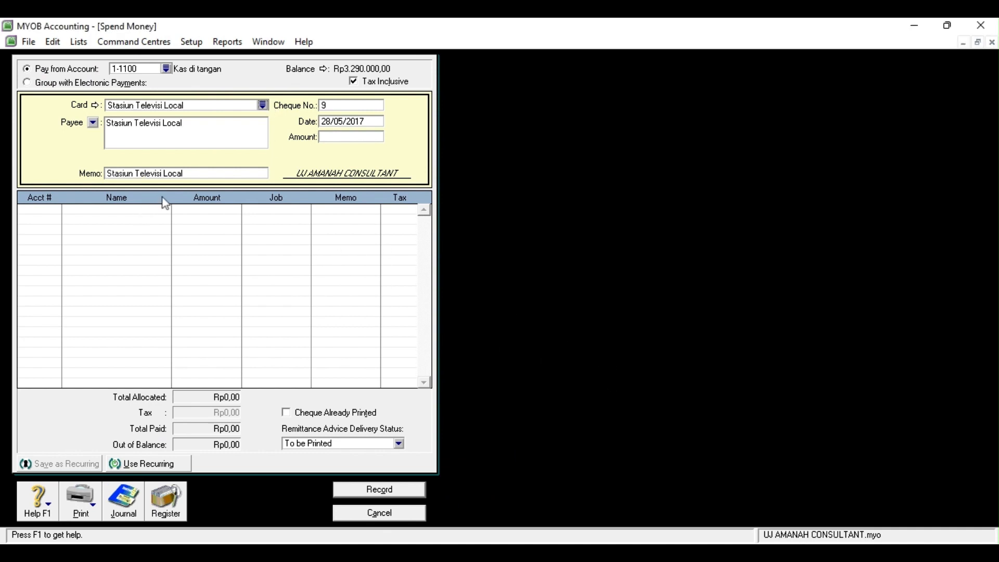
# Enter memo 'biaya iklan' and amount 670000, charge it to 6-1200 Beban Iklan, and record it
pyautogui.click(203, 174)
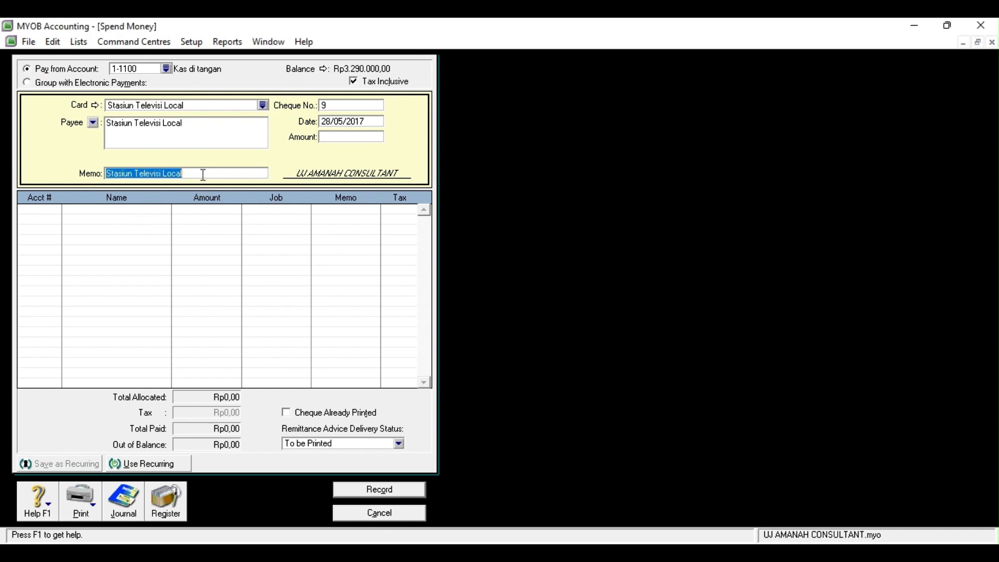
pyautogui.write('biaya iklan')
pyautogui.click(356, 137)
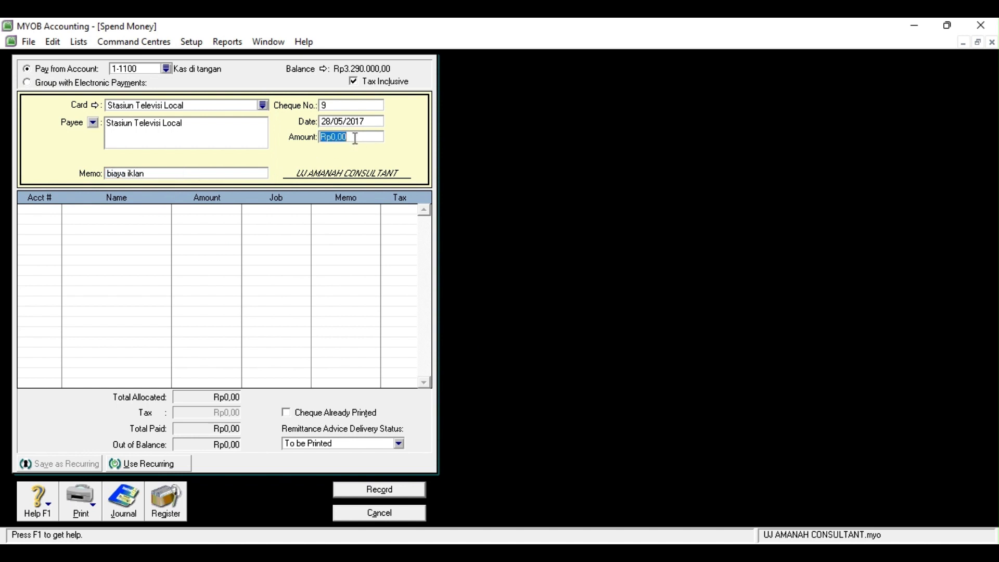
pyautogui.write('670000')
pyautogui.click(29, 211)
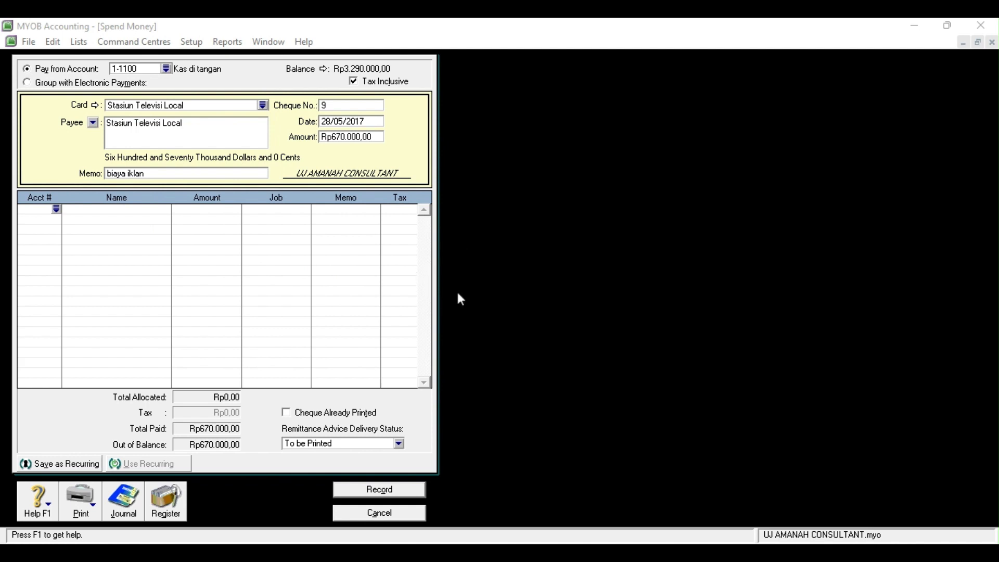
pyautogui.click(576, 378)
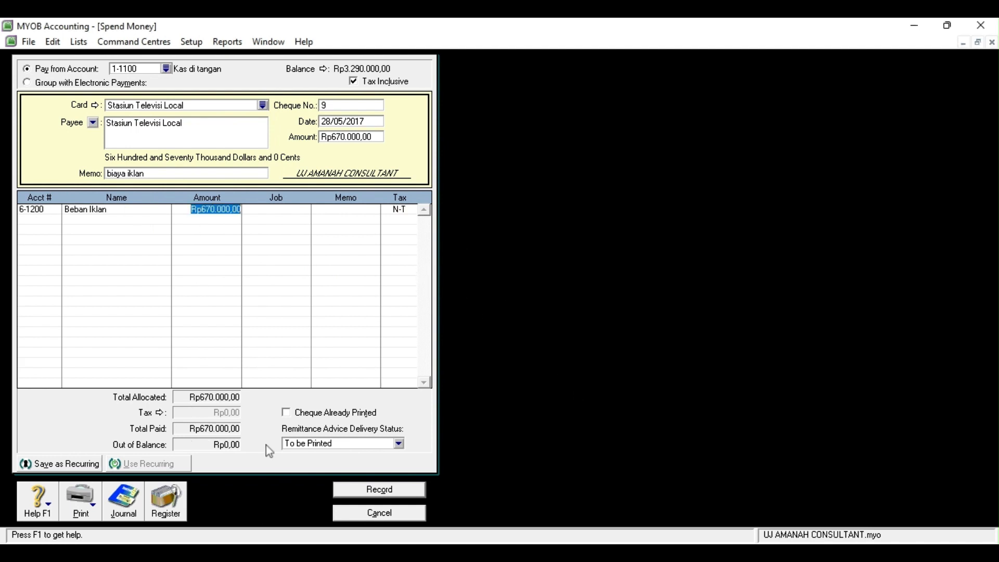
pyautogui.click(357, 491)
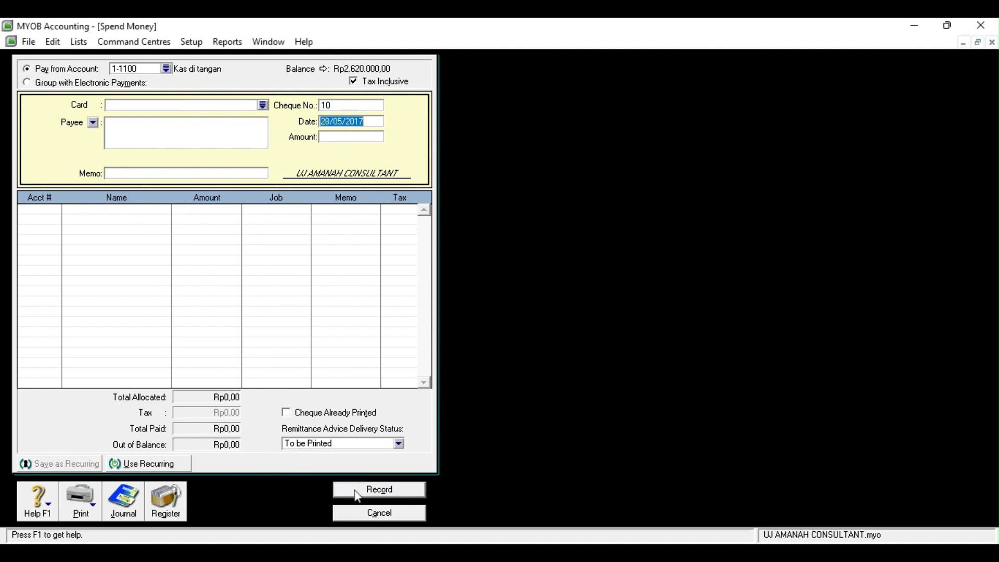
pyautogui.click(372, 513)
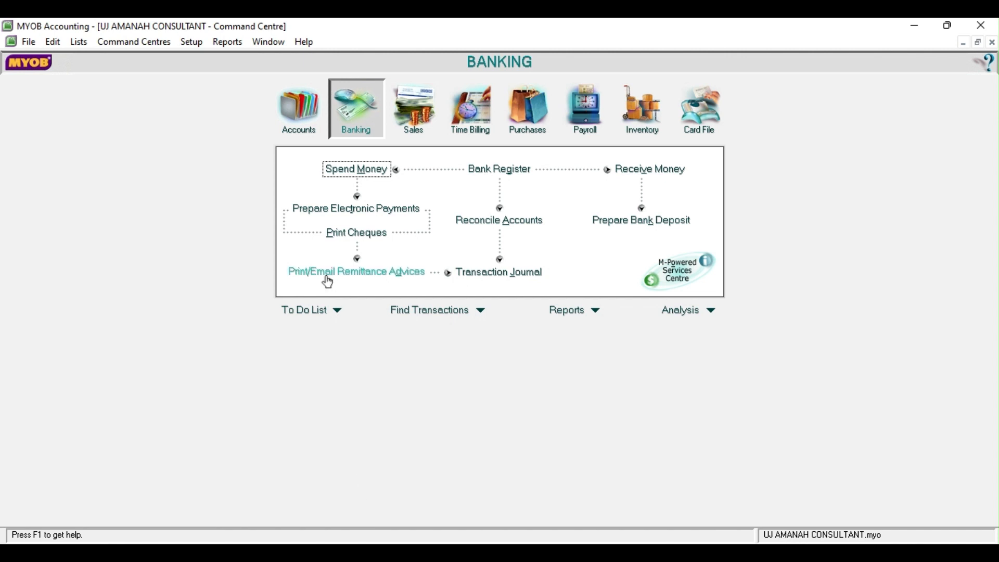
# Start a new cash payment dated 29/05/2017 with Shinta Motor as payee
pyautogui.click(368, 169)
pyautogui.click(329, 120)
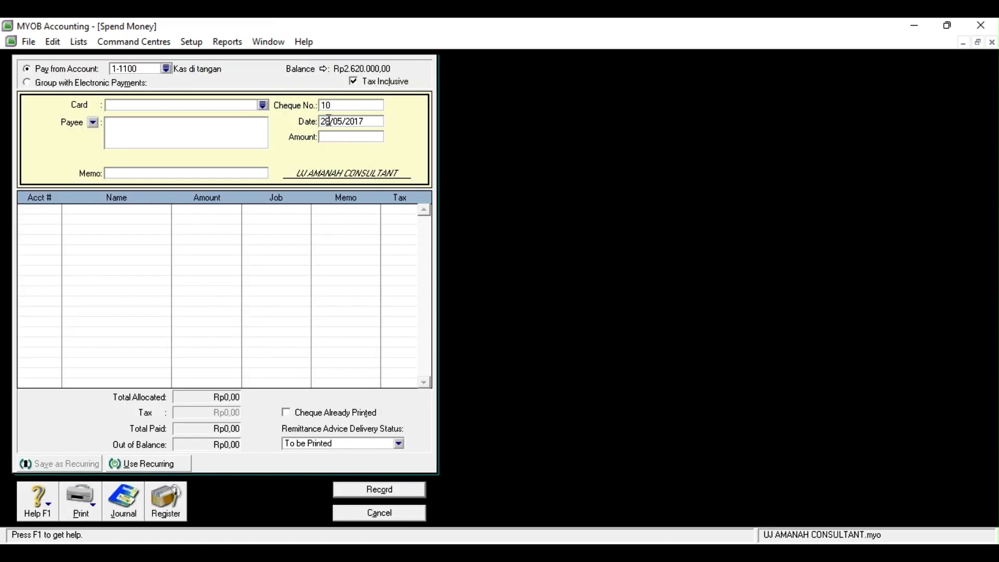
pyautogui.press('BackSpace')
pyautogui.write('9')
pyautogui.click(264, 107)
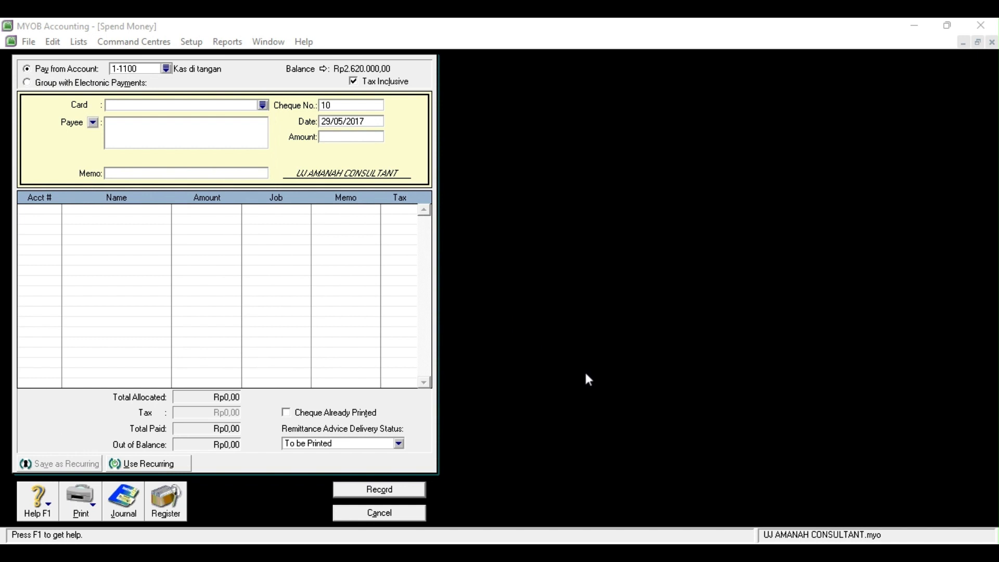
pyautogui.click(305, 233)
pyautogui.click(441, 341)
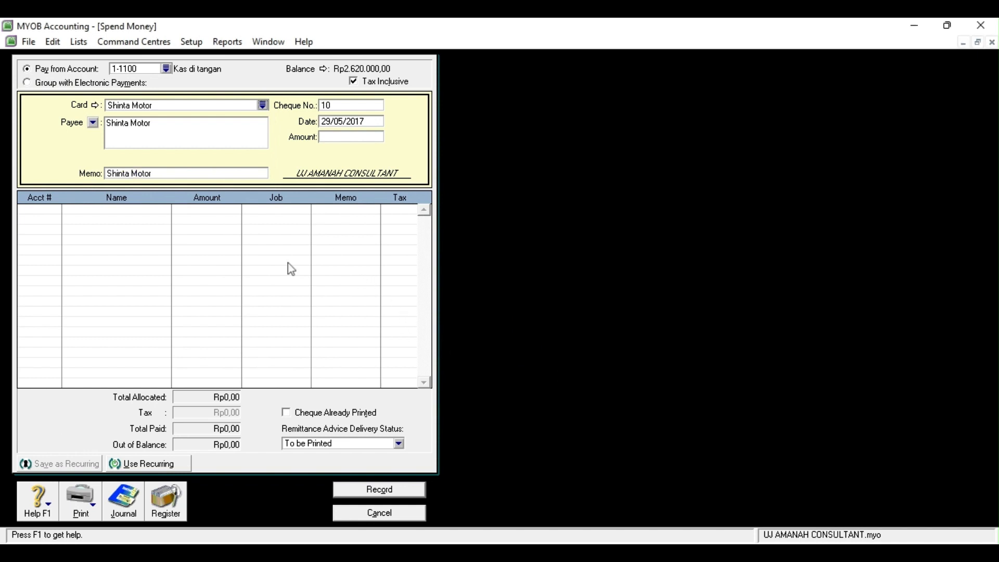
# Enter memo 'angsuran utang' and amount 4700000 against 2-1100 Utang Usaha, record it, and close the form
pyautogui.click(164, 173)
pyautogui.write('angsuran utang')
pyautogui.click(359, 138)
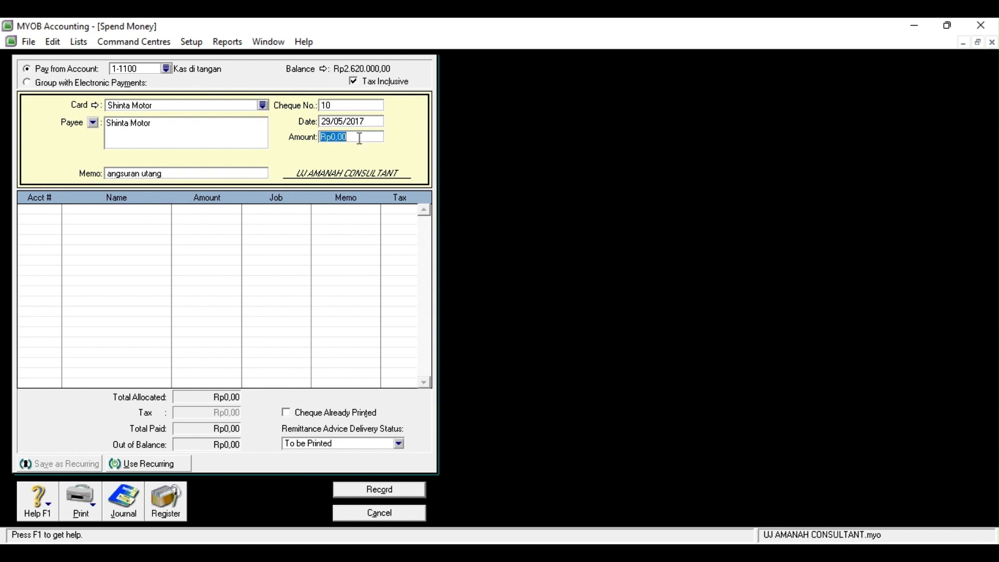
pyautogui.write('4700000')
pyautogui.click(45, 211)
pyautogui.click(57, 209)
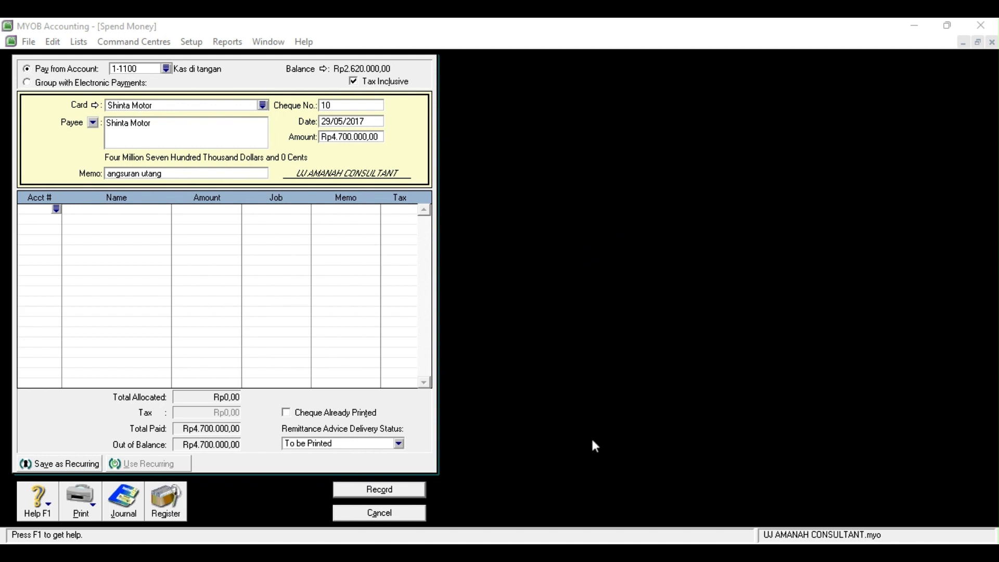
pyautogui.doubleClick(452, 336)
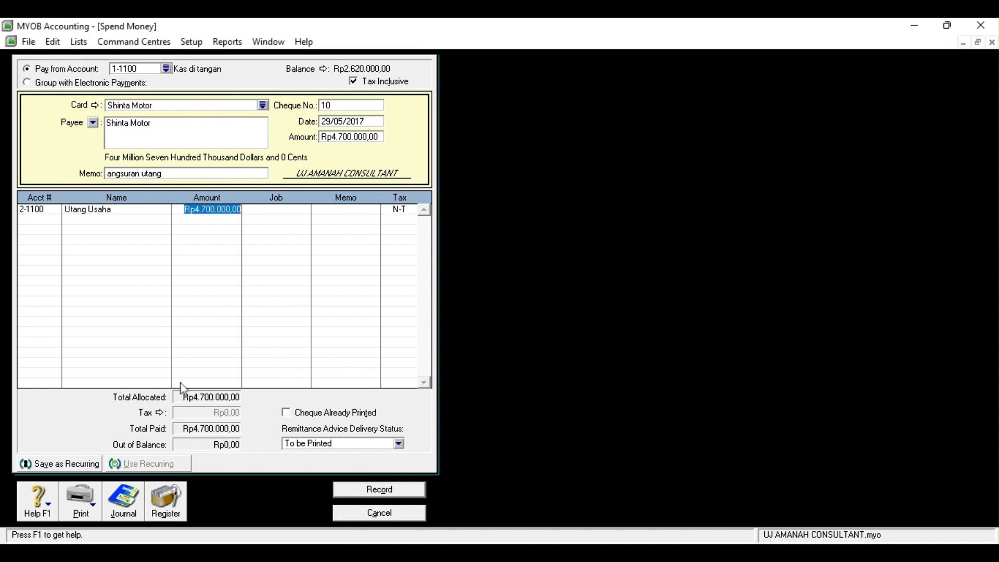
pyautogui.click(379, 489)
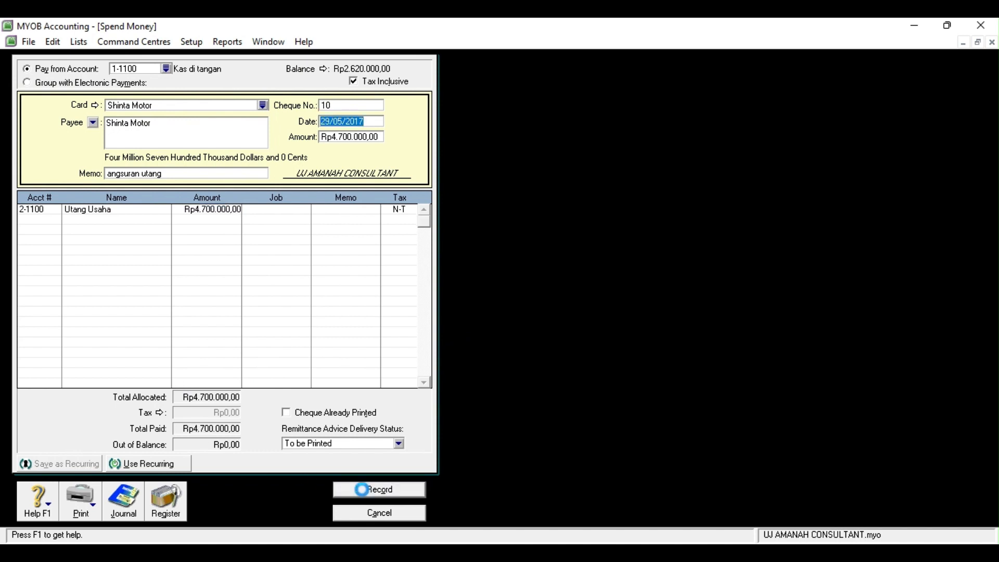
pyautogui.click(373, 514)
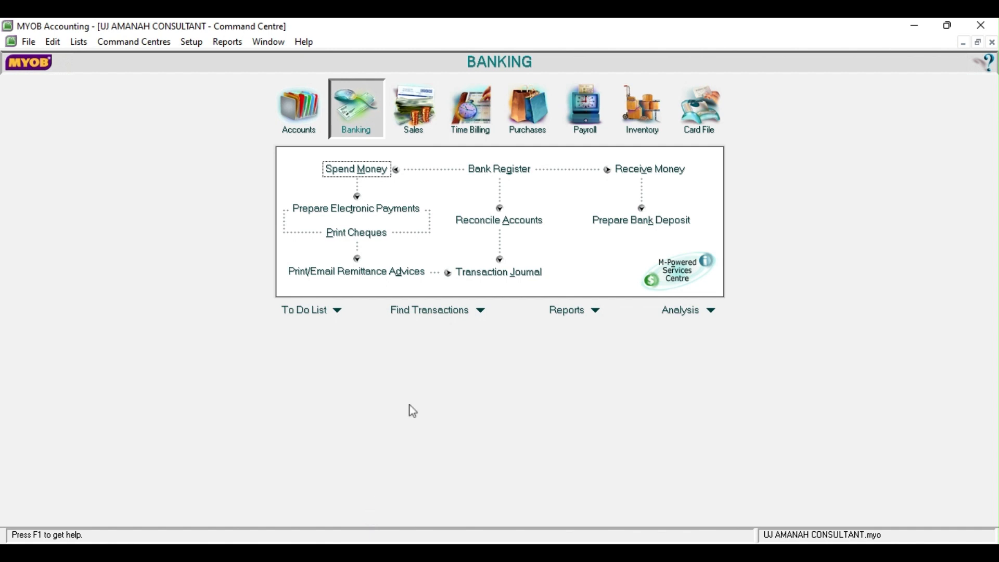
# Start a Receive Money entry dated 30/05/2017 from PT Barata with payment method Cash
pyautogui.click(626, 173)
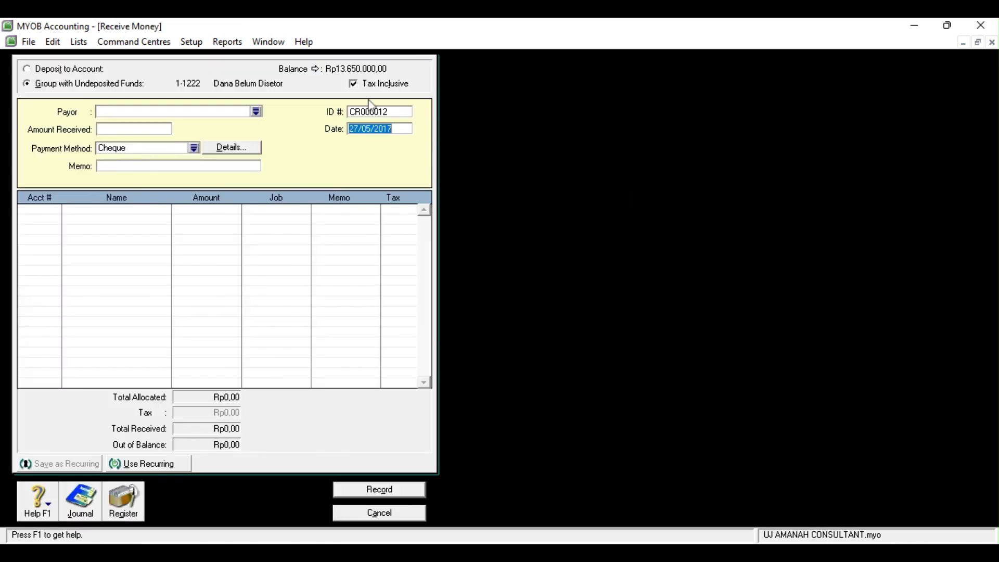
pyautogui.click(358, 127)
pyautogui.press('BackSpace')
pyautogui.press('BackSpace')
pyautogui.write('30')
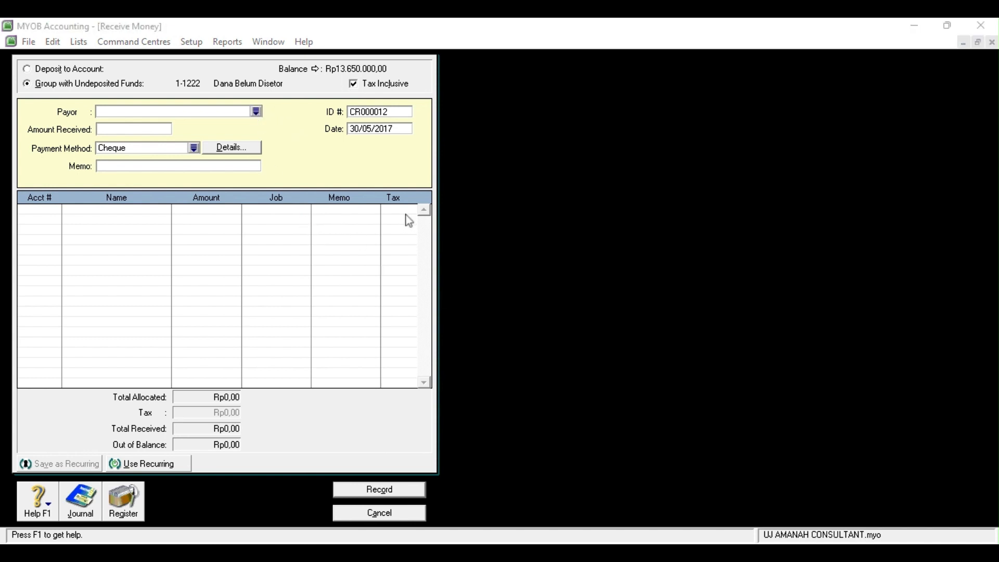
pyautogui.click(582, 381)
pyautogui.click(474, 337)
pyautogui.click(140, 130)
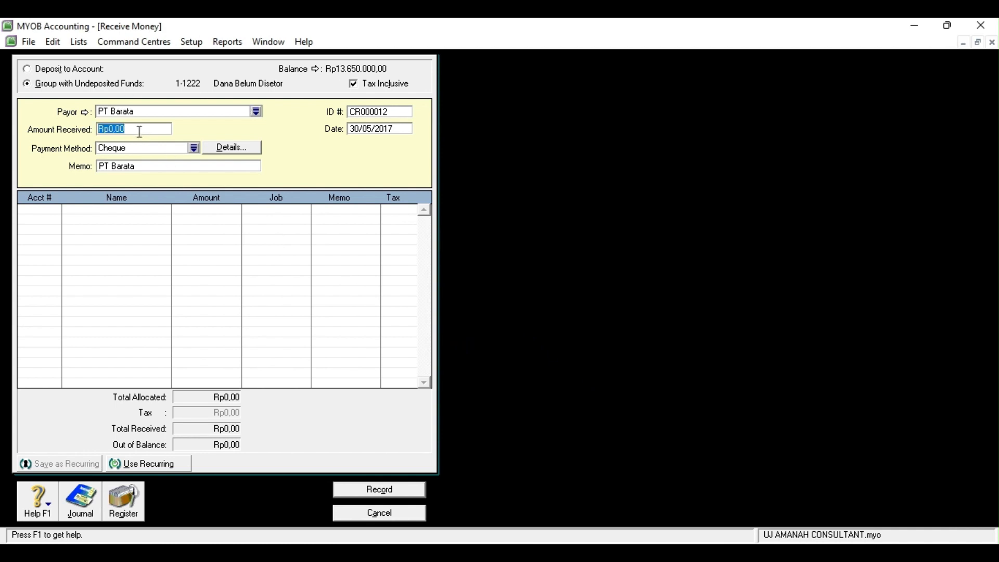
pyautogui.click(194, 148)
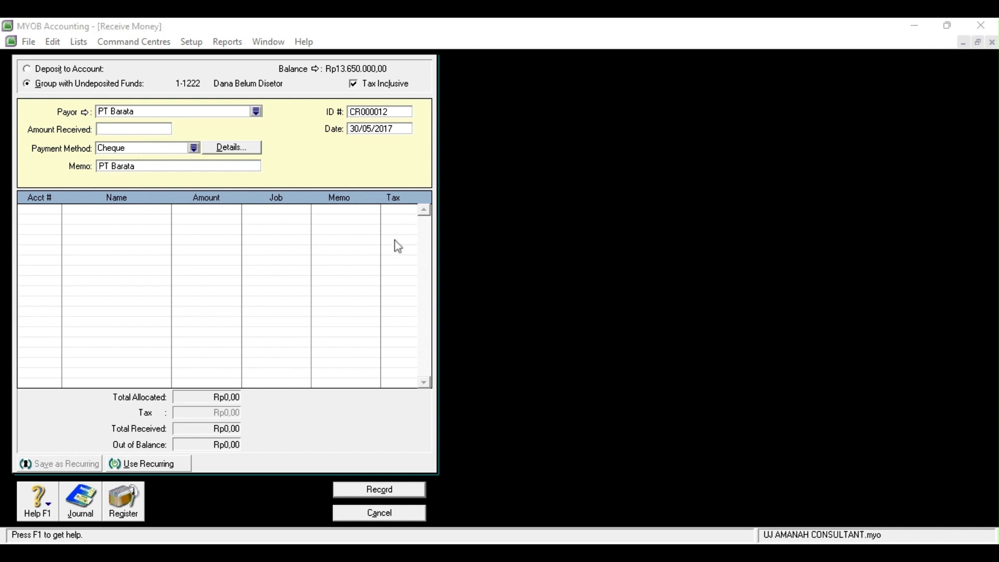
pyautogui.click(552, 377)
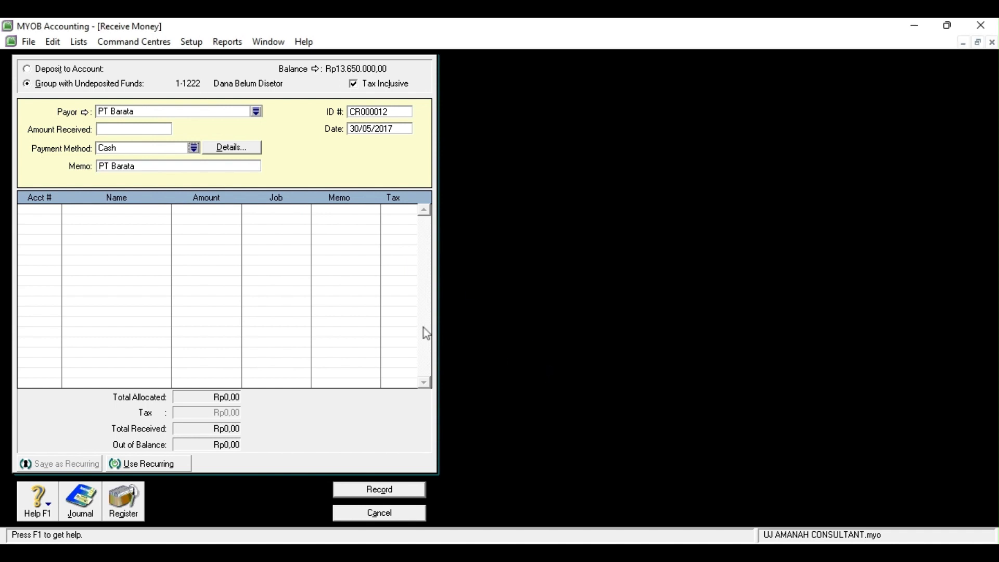
# Enter amount 500000 and memo 'angsuran piutang' against 1-1300 Piutang, record it, and close the form
pyautogui.click(153, 125)
pyautogui.write('500000')
pyautogui.click(149, 166)
pyautogui.press('BackSpace')
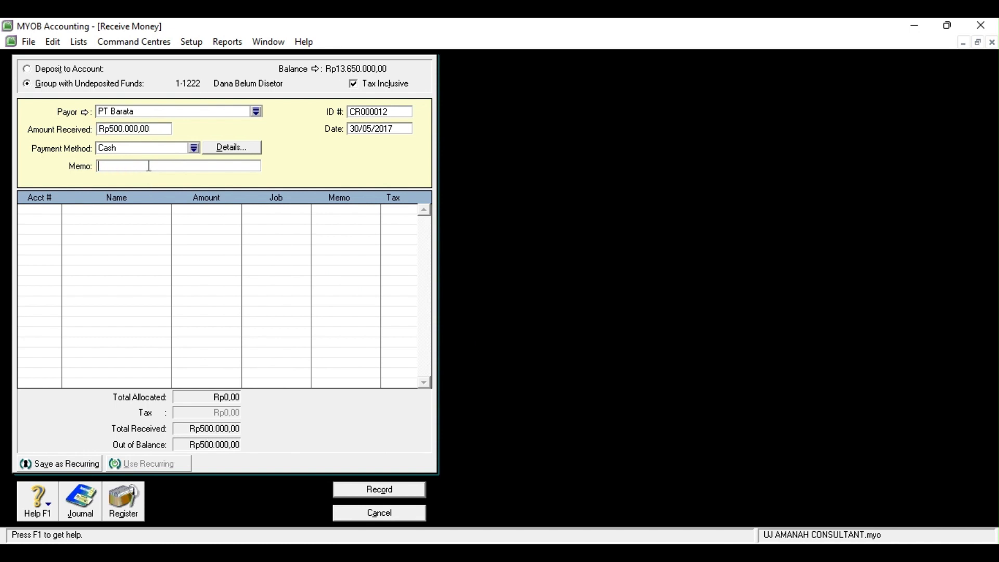
pyautogui.write('angsuran piutang')
pyautogui.click(55, 214)
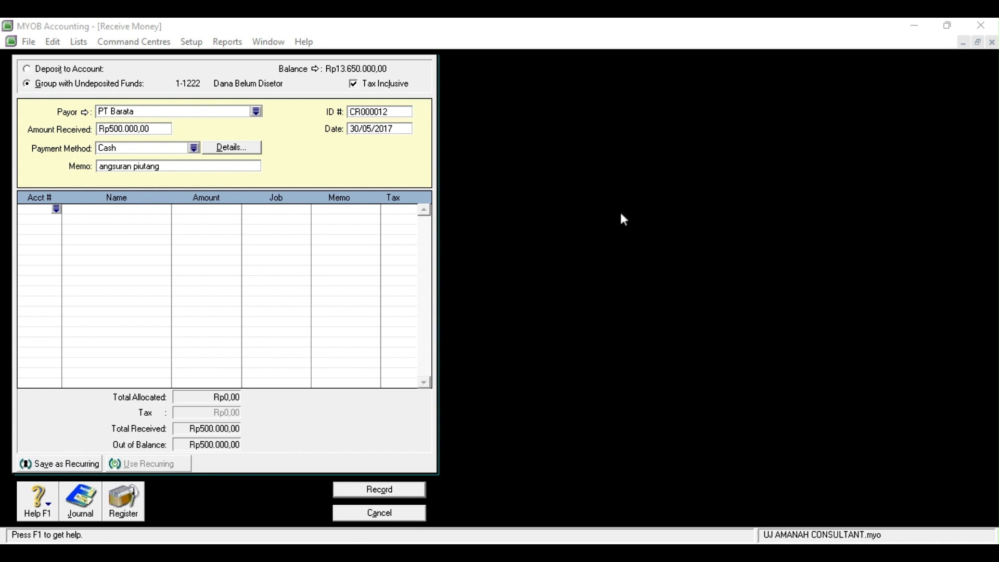
pyautogui.click(436, 346)
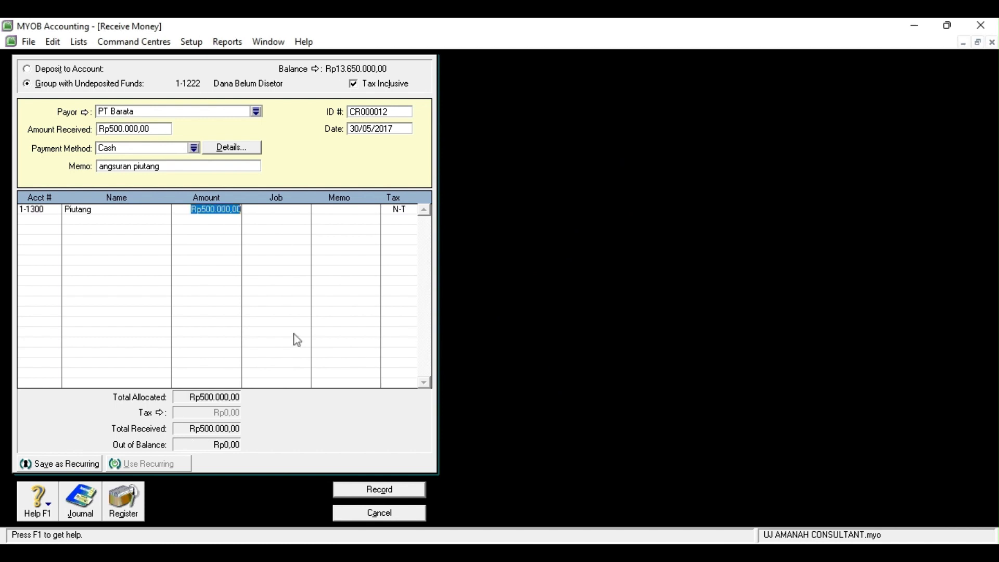
pyautogui.click(371, 491)
pyautogui.click(372, 512)
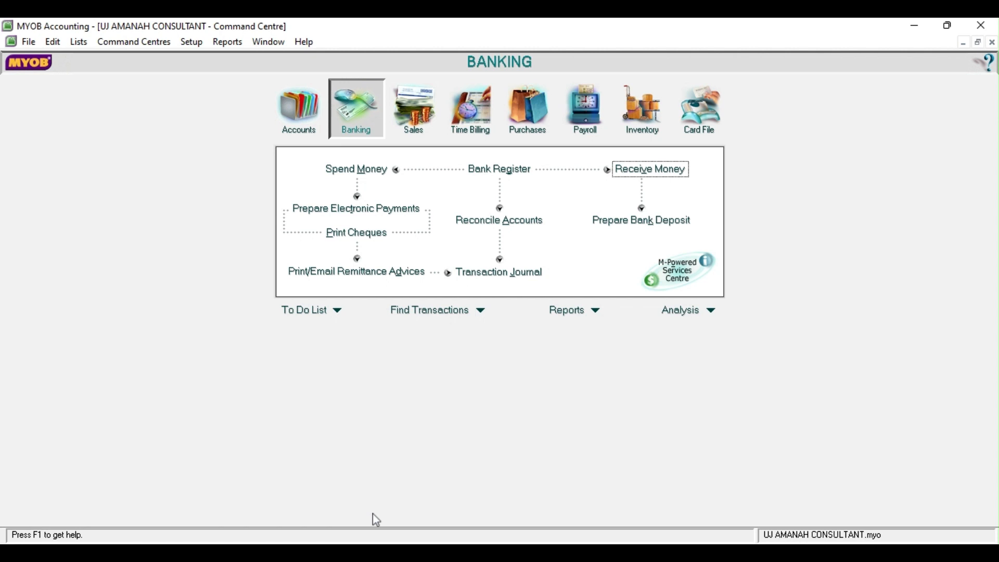
# Start a cash payment dated 31/05/2017 for Rp2.850.000 with memo 'gaji karyawan dua minggu kedua'
pyautogui.click(369, 172)
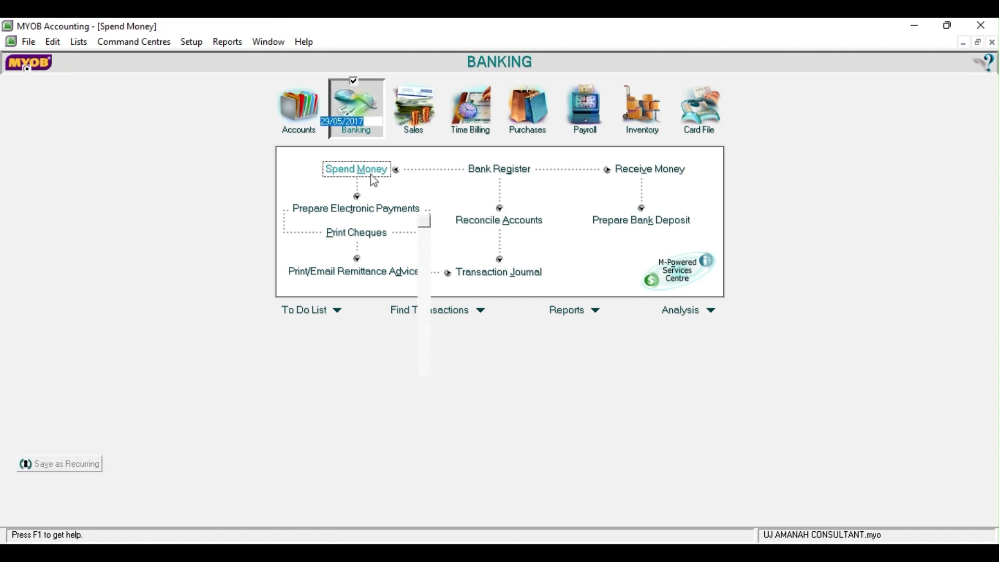
pyautogui.click(332, 120)
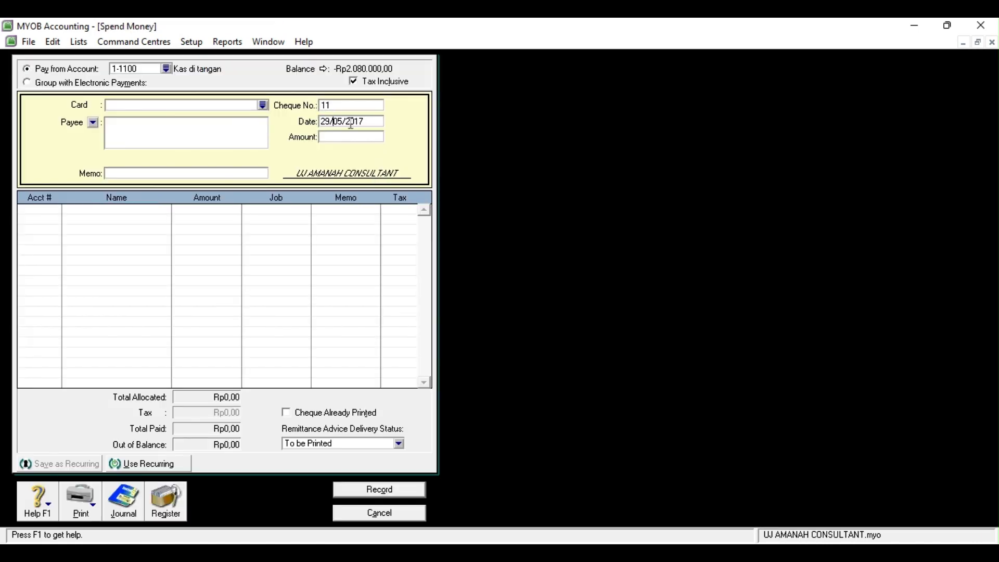
pyautogui.press('BackSpace')
pyautogui.press('BackSpace')
pyautogui.write('31')
pyautogui.click(326, 139)
pyautogui.write('2350000')
pyautogui.click(241, 174)
pyautogui.write('g')
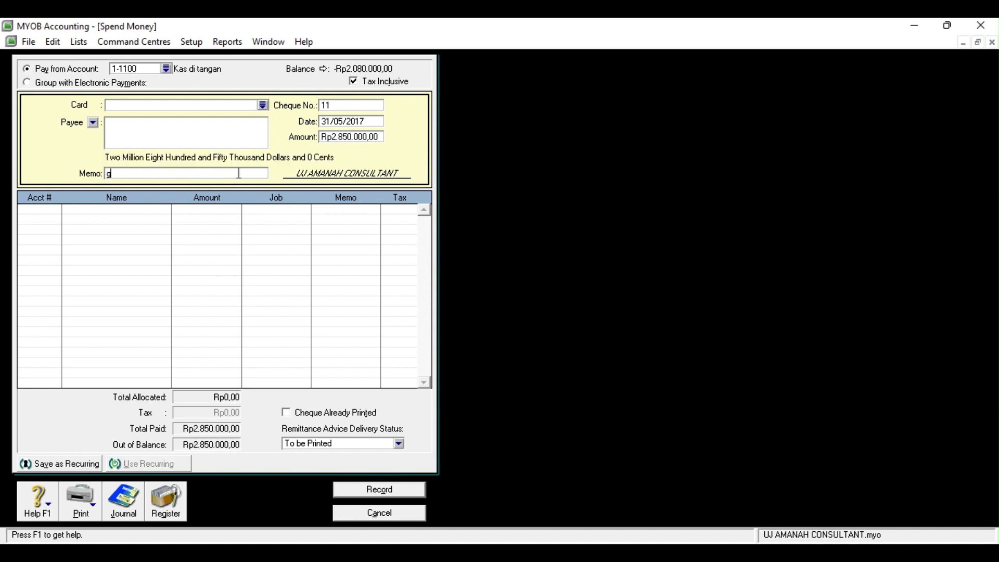
pyautogui.write('aji karyawan dua minggu kedua')
# Charge the wages to 6-1100 Beban Gaji, record it, and go to the Accounts command centre
pyautogui.click(34, 210)
pyautogui.click(56, 210)
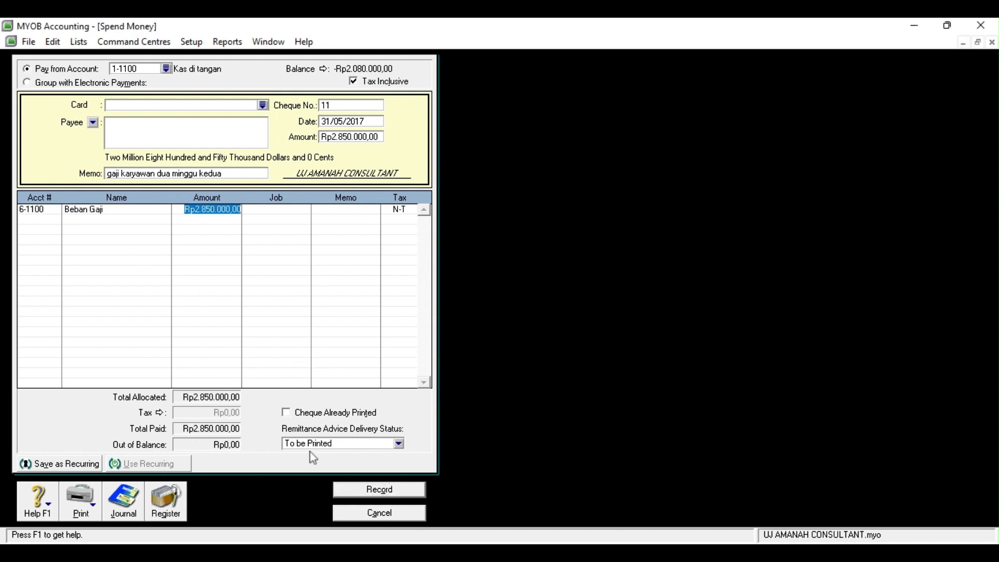
pyautogui.click(360, 493)
pyautogui.click(369, 514)
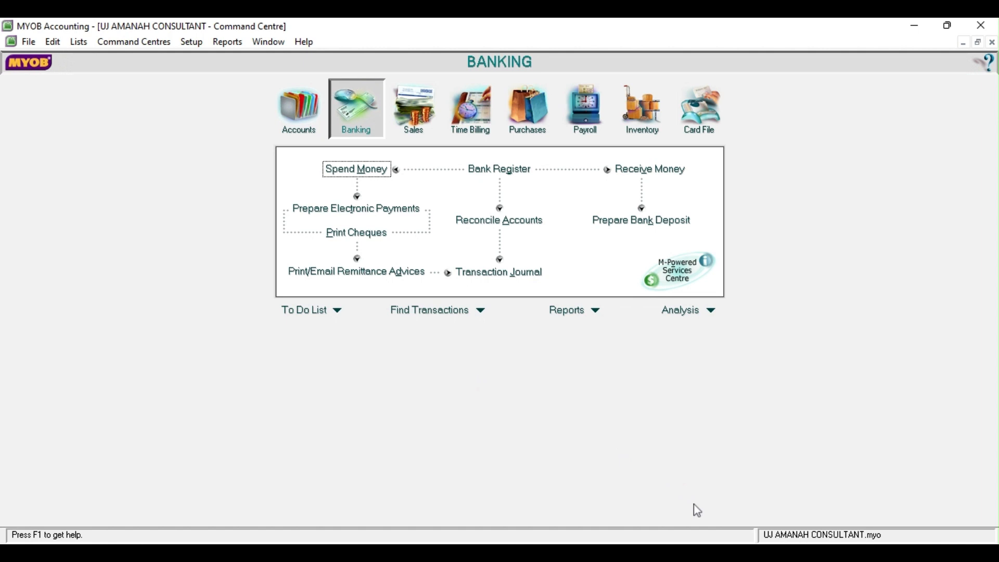
pyautogui.click(420, 553)
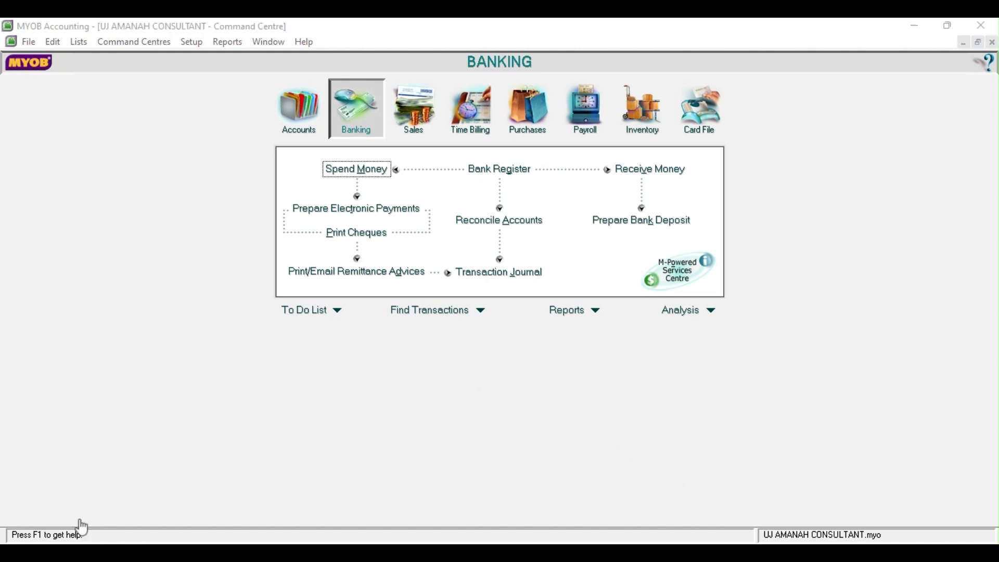
pyautogui.hotkey('ctrl', '1')
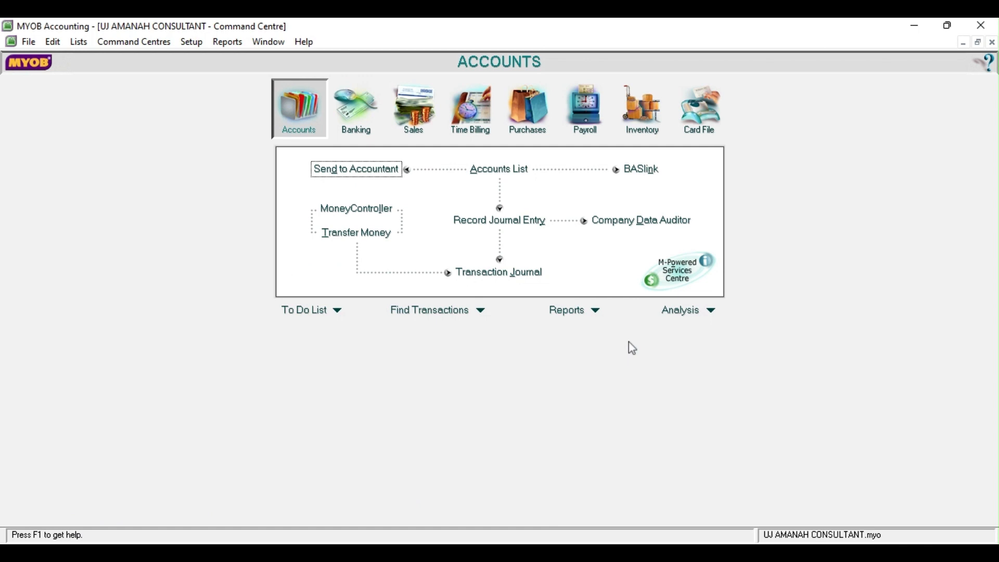
# Start a journal entry dated 31/05/2017 with memo 'Penyesuaian' and first account 6-1300 Beban Perlengkapan
pyautogui.click(503, 221)
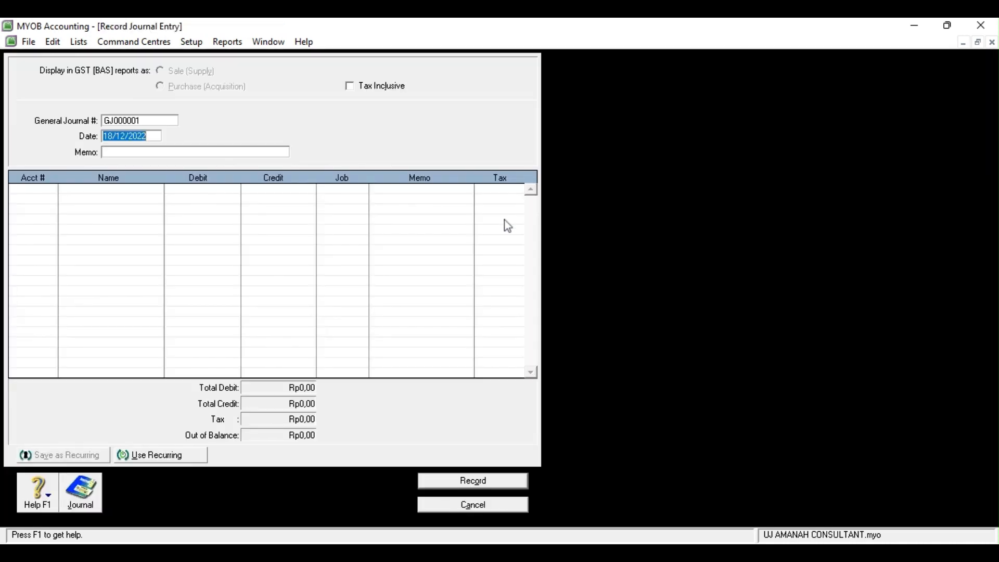
pyautogui.write('31/05/2017')
pyautogui.click(118, 152)
pyautogui.write('Pe')
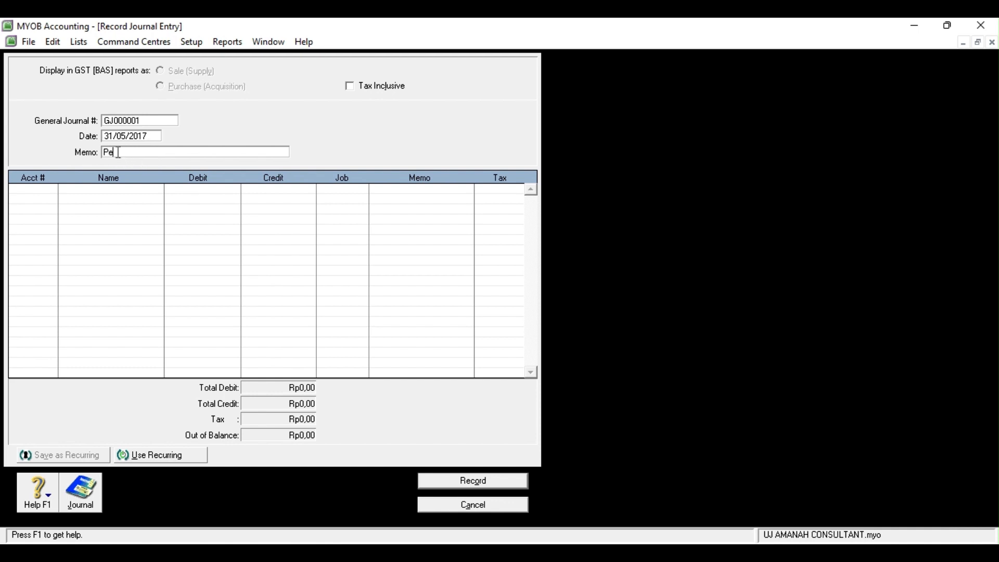
pyautogui.write('nyesuaian')
pyautogui.click(34, 193)
pyautogui.click(53, 190)
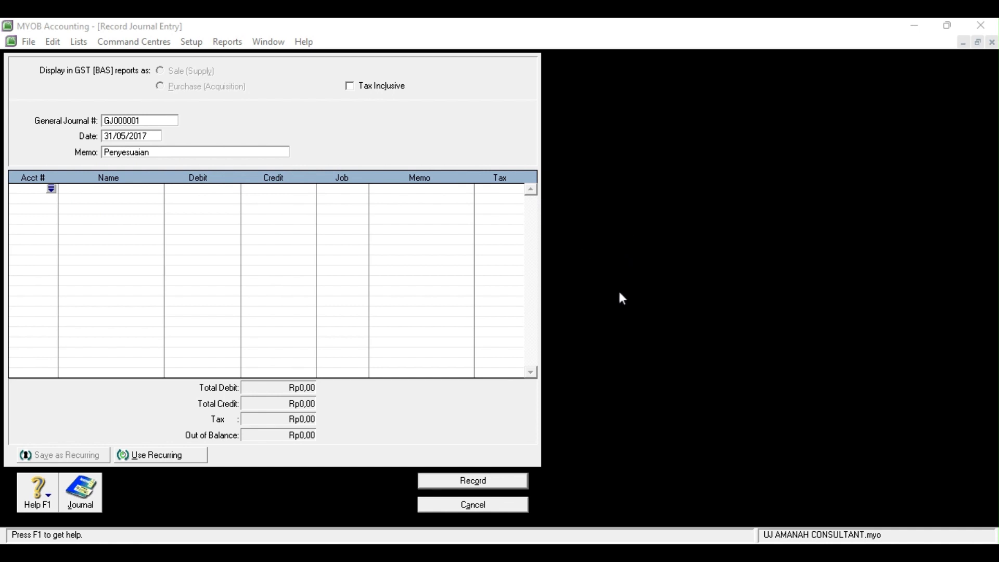
pyautogui.click(543, 378)
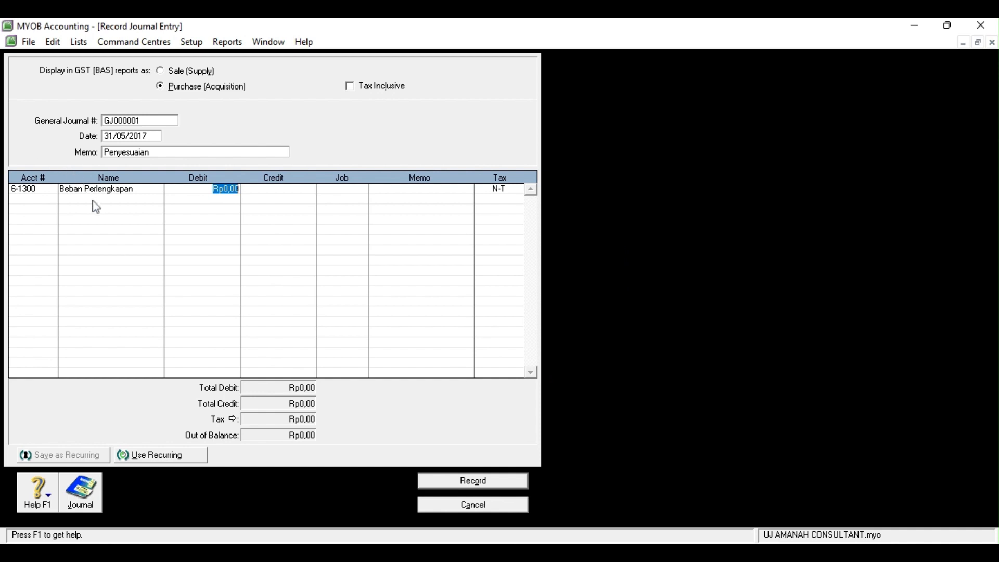
# Add 1-1400 Perlengkapan, balance both lines at Rp1.060.000, and record the journal
pyautogui.click(51, 202)
pyautogui.click(51, 202)
pyautogui.write('1')
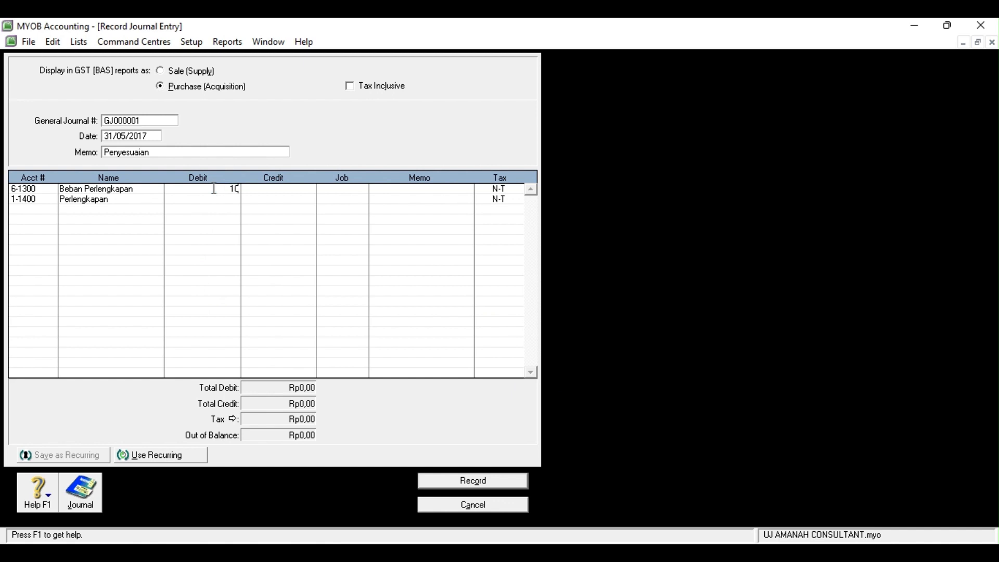
pyautogui.write('.060.000')
pyautogui.click(257, 198)
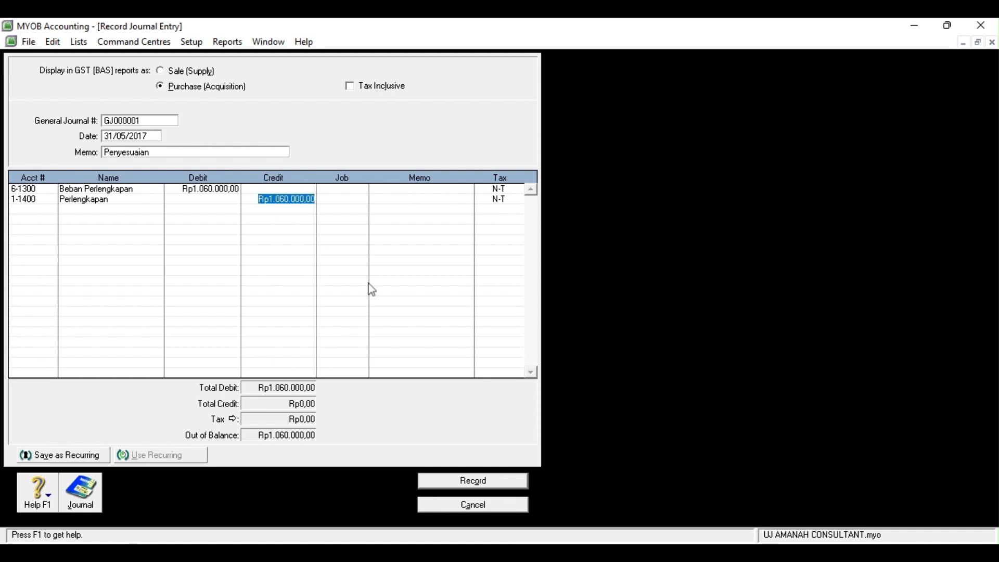
pyautogui.click(50, 208)
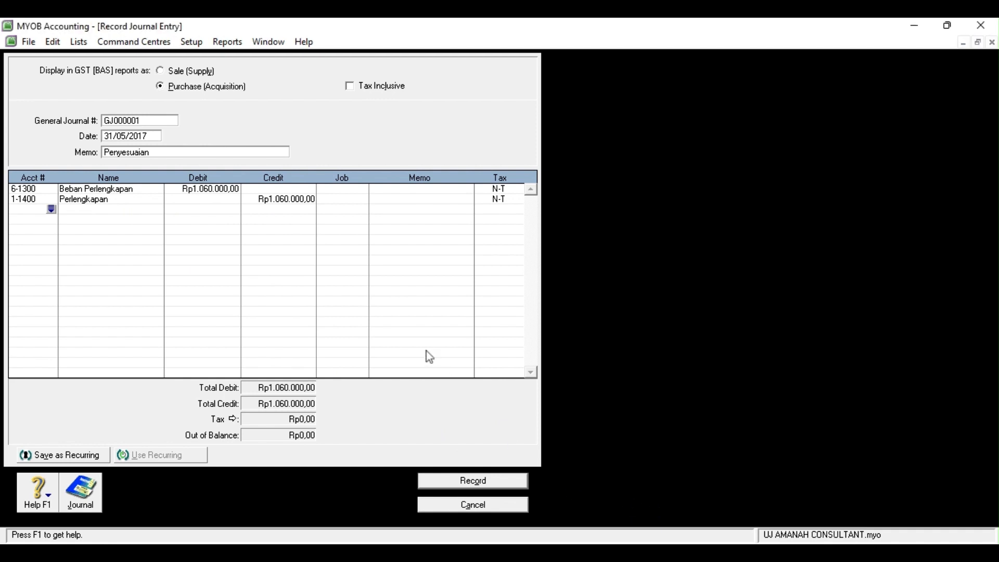
pyautogui.click(479, 485)
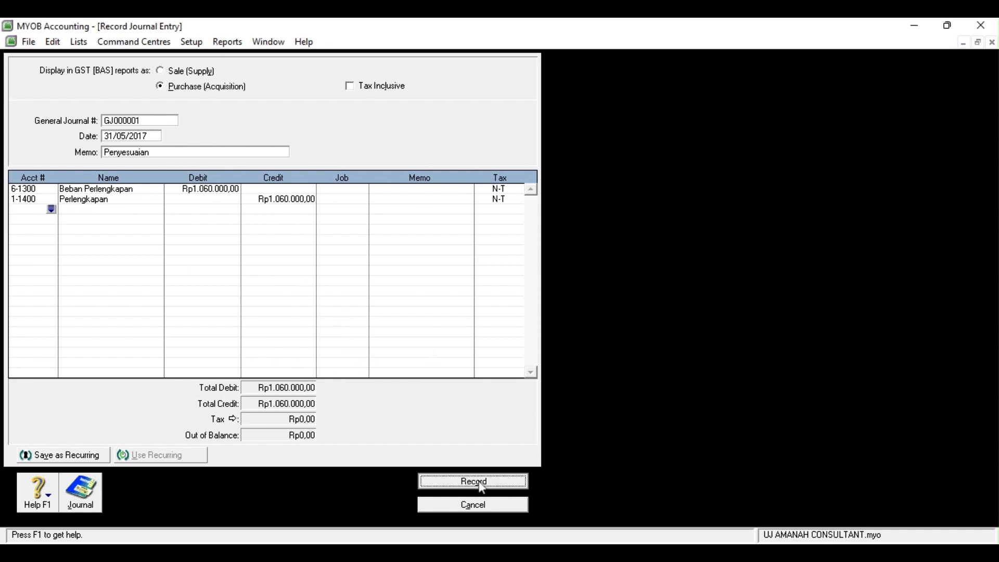
pyautogui.click(472, 508)
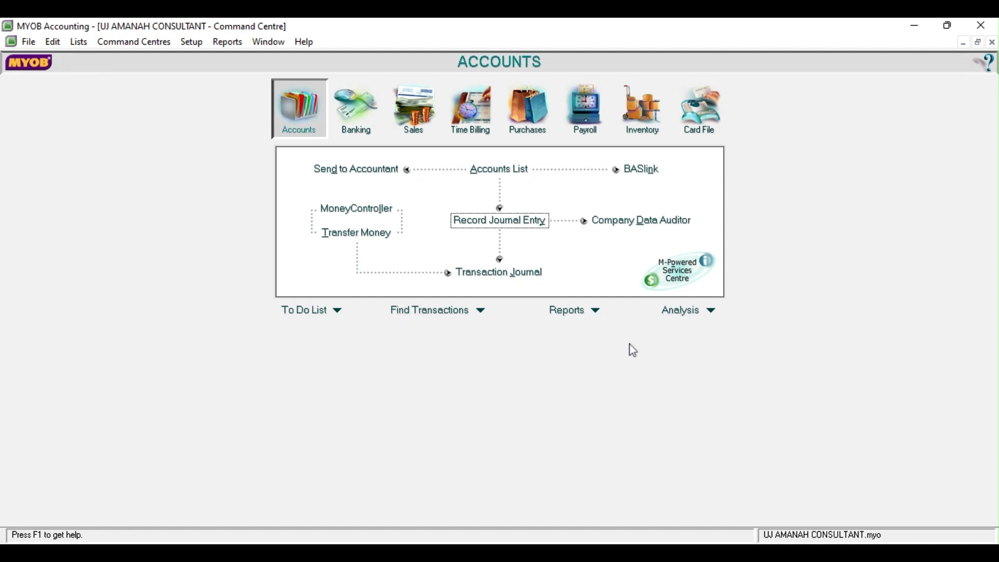
# Start a journal entry with memo 'Penyesuaian' and first account 6-1600 Beban Asuransi
pyautogui.click(509, 222)
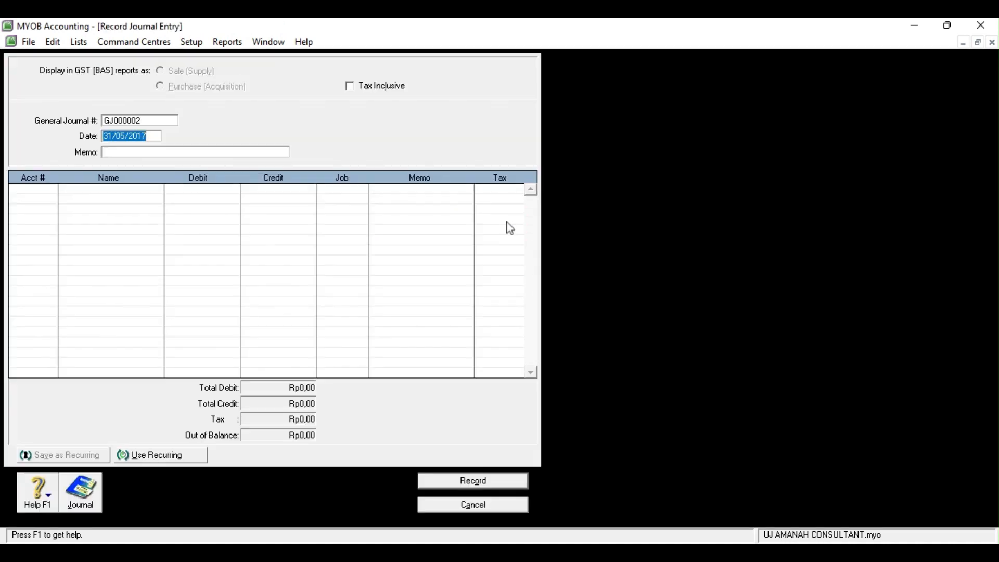
pyautogui.click(178, 150)
pyautogui.write('Penyesu')
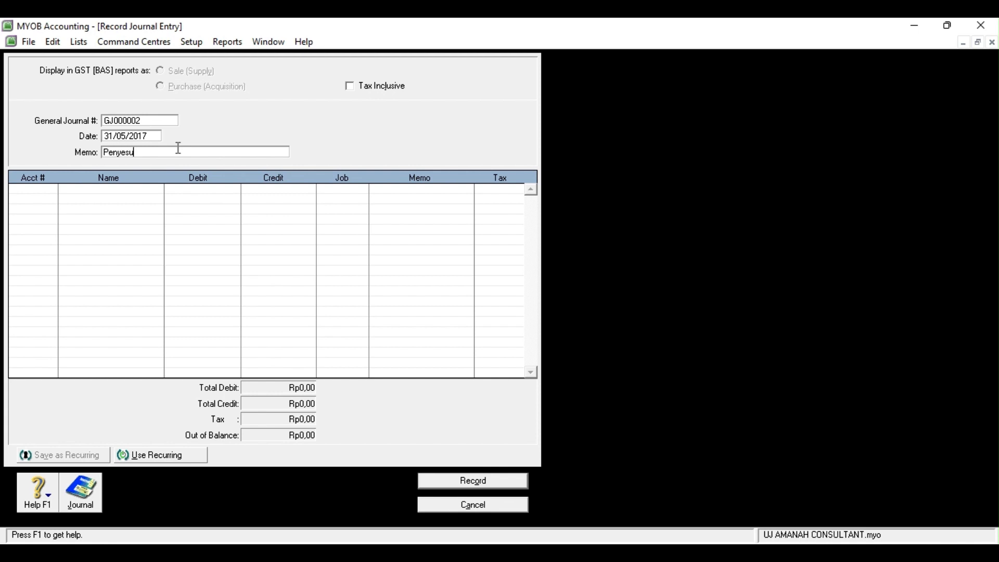
pyautogui.write('aian')
pyautogui.click(34, 188)
pyautogui.click(52, 190)
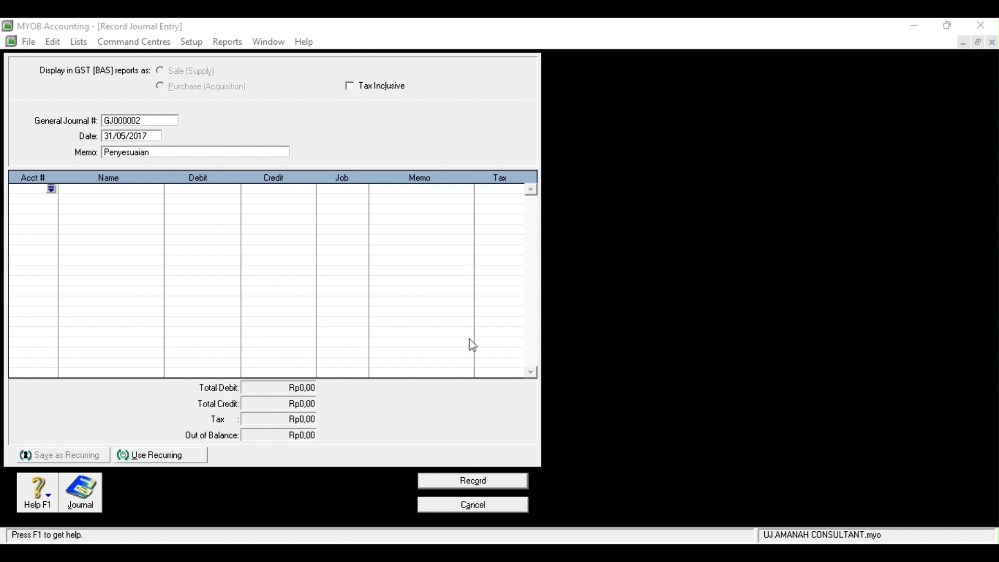
pyautogui.click(542, 379)
# Credit 1-1500 Asuransi Dibayar di Muka against the Rp400.000 debit, balance the entry, and record it
pyautogui.click(30, 198)
pyautogui.click(51, 201)
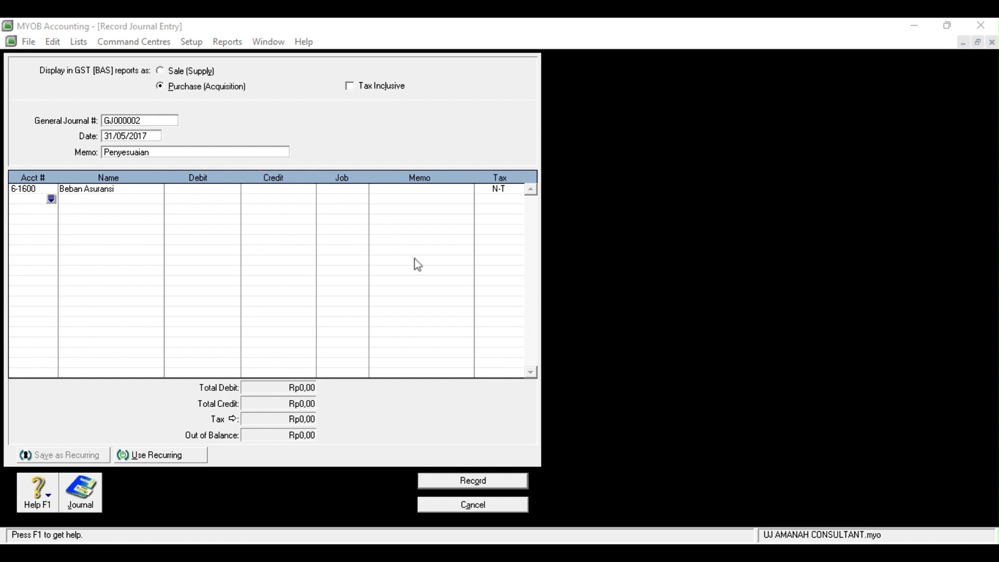
pyautogui.click(574, 376)
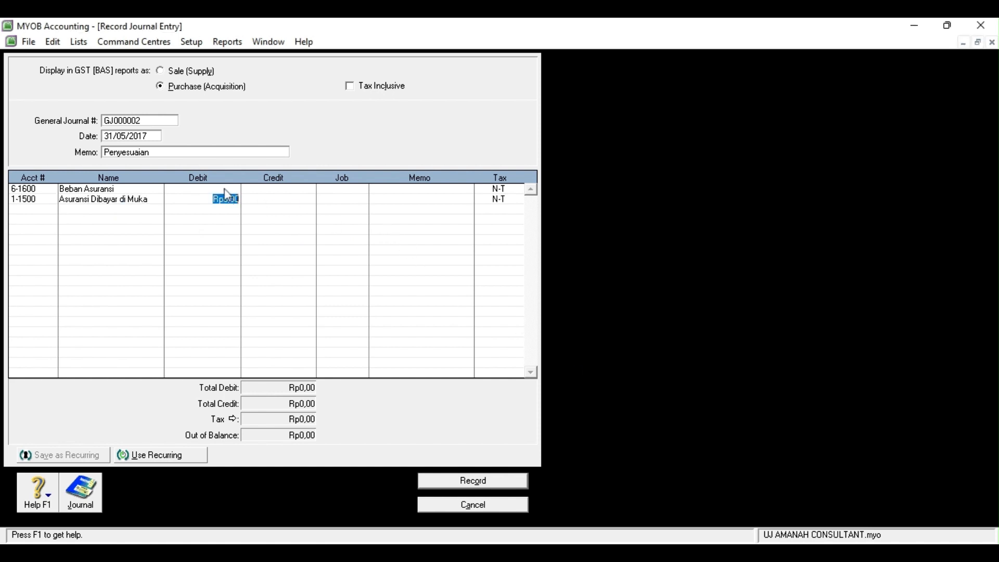
pyautogui.write('400000')
pyautogui.click(257, 200)
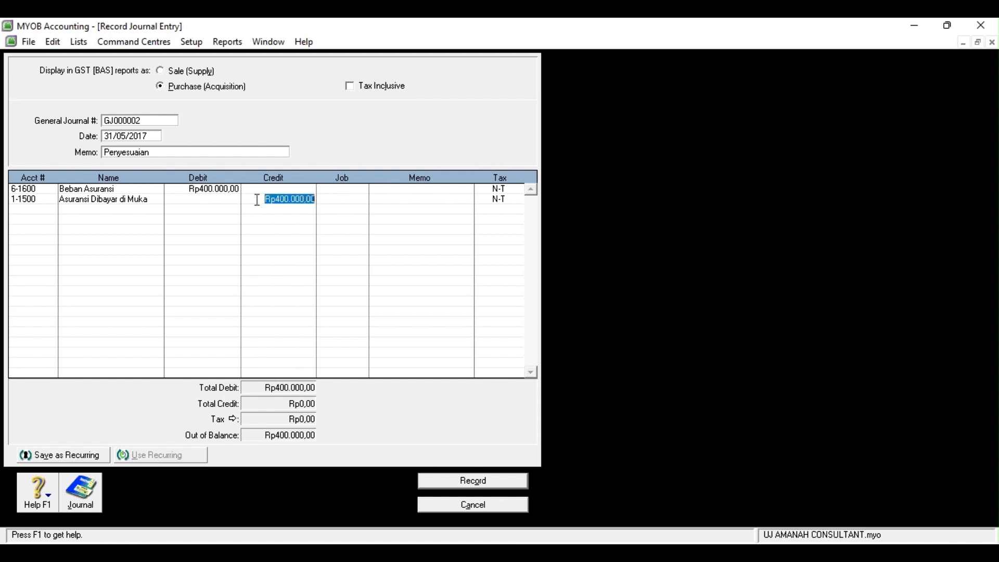
pyautogui.click(32, 208)
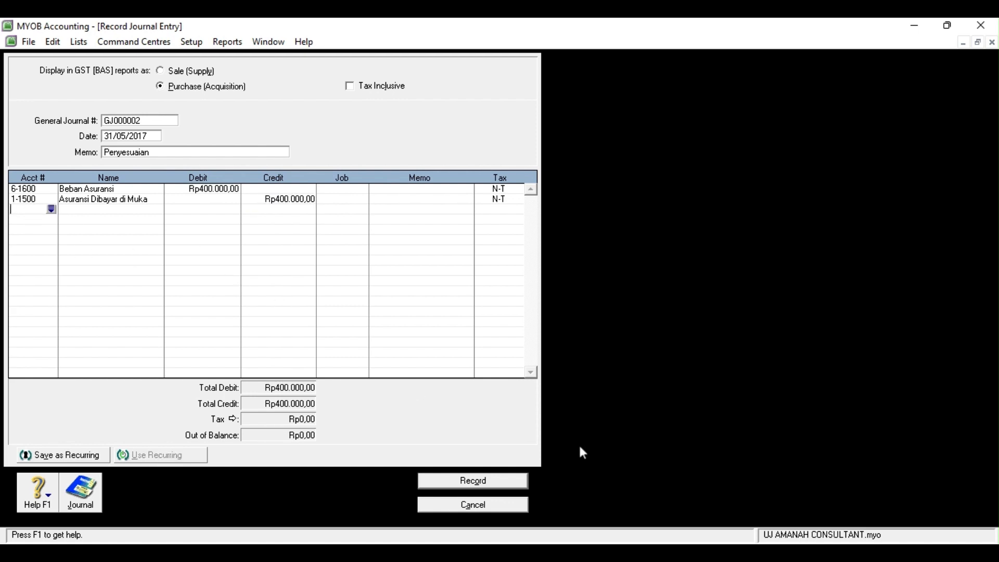
pyautogui.click(517, 485)
pyautogui.click(499, 507)
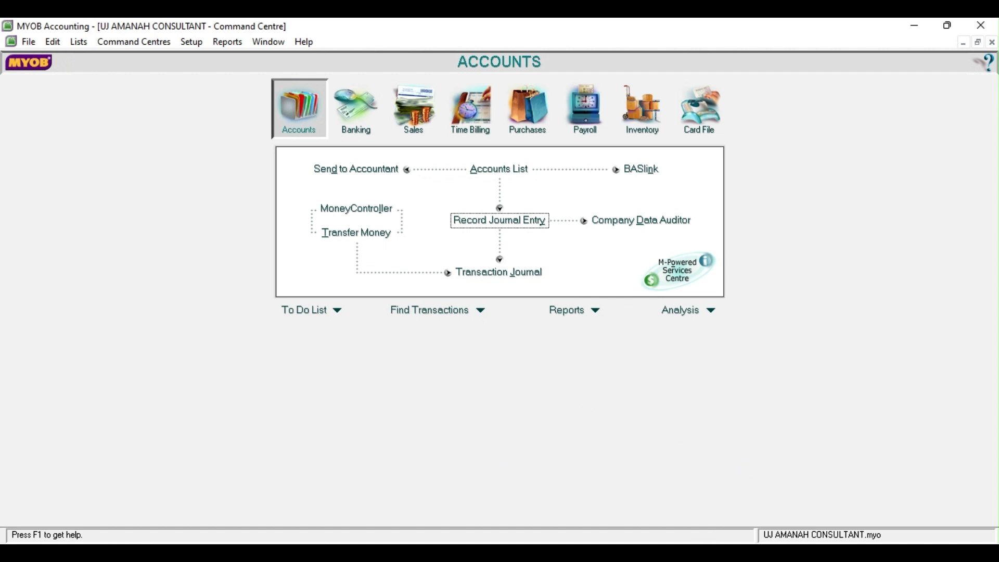
# Debit 6-4100 Beban Penyusutan Rp530.000 and add accumulated depreciation lines 1-2110, 1-2210 and 1-2310
pyautogui.click(498, 219)
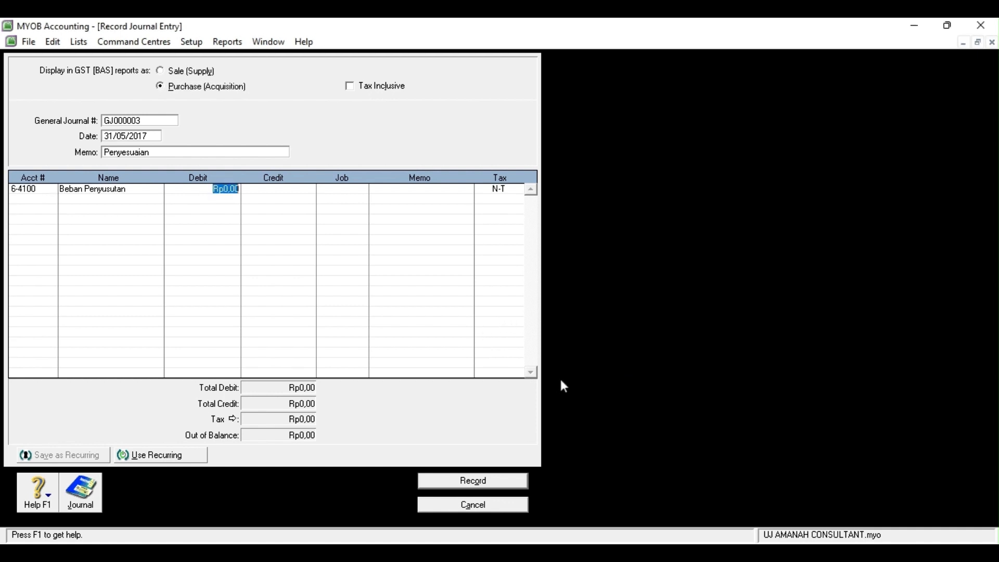
pyautogui.write('530000')
pyautogui.click(56, 199)
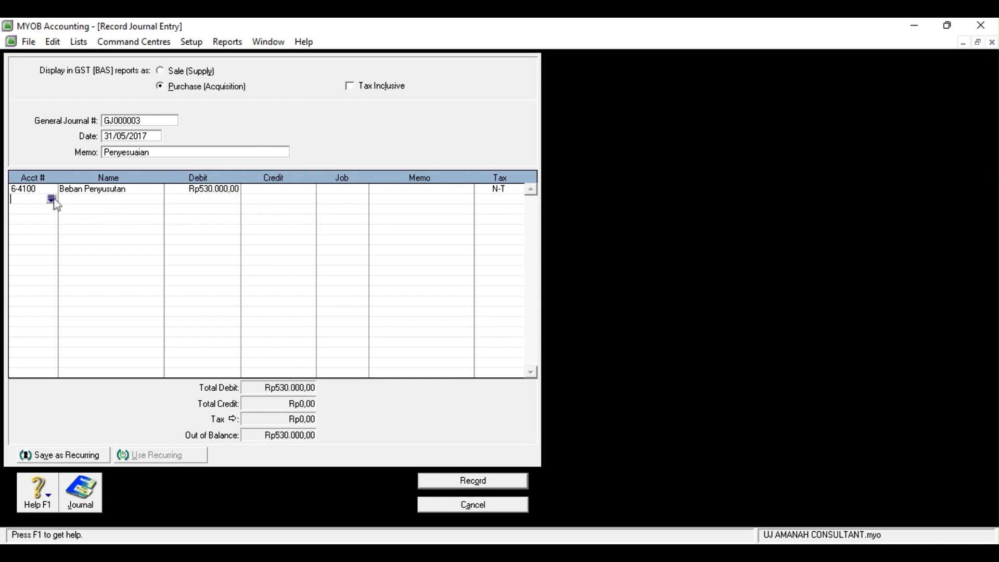
pyautogui.click(55, 199)
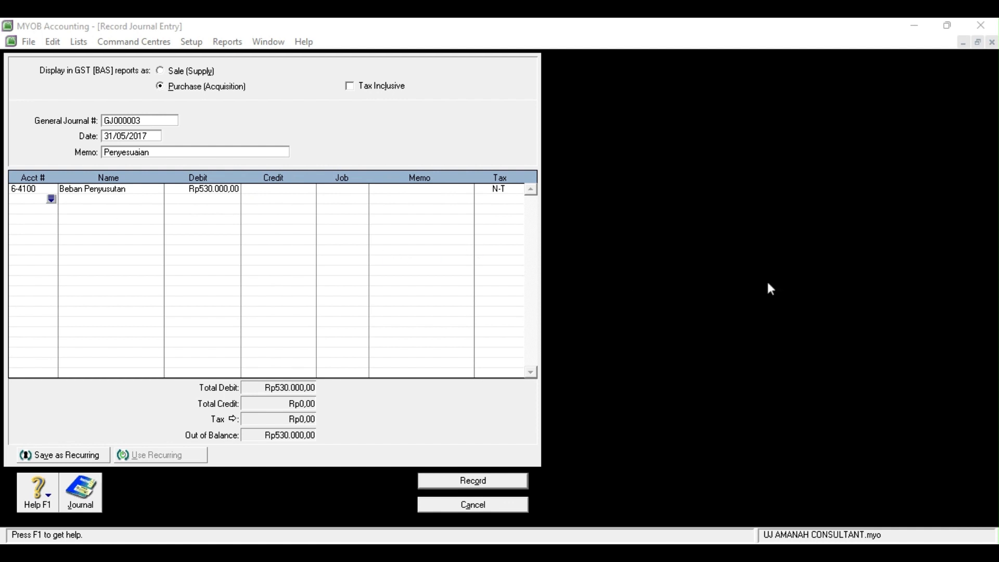
pyautogui.click(549, 371)
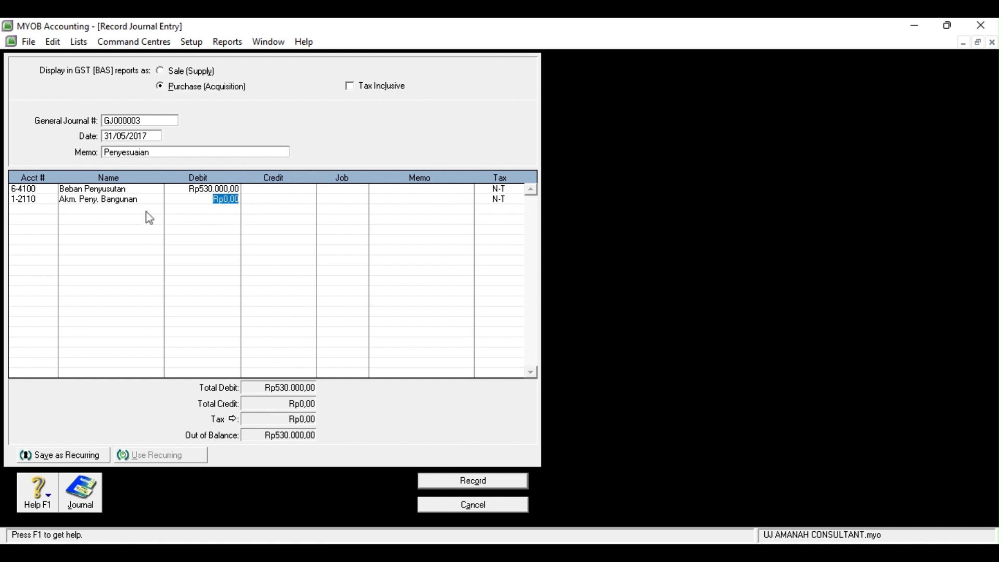
pyautogui.click(53, 211)
pyautogui.click(53, 211)
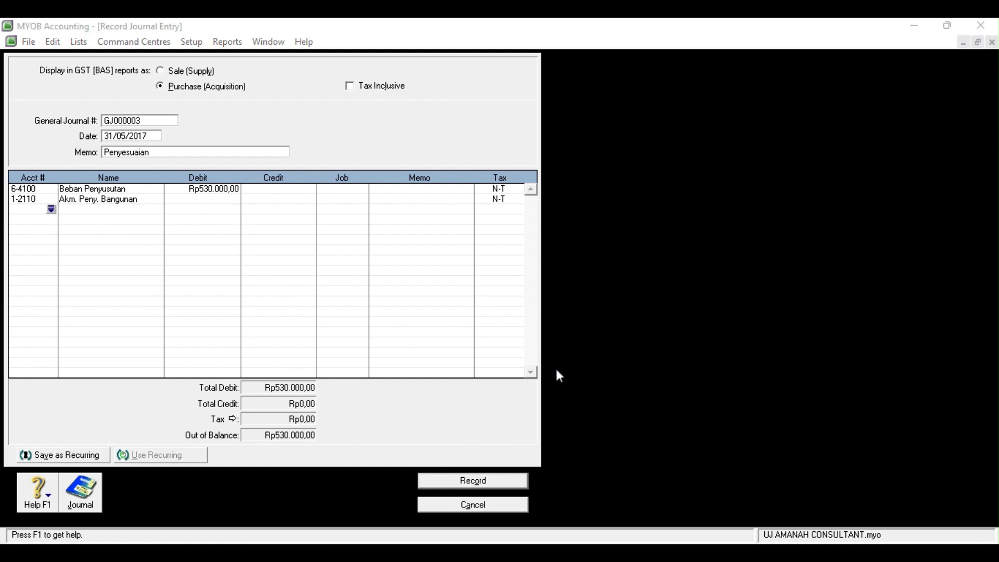
pyautogui.click(555, 371)
pyautogui.click(44, 219)
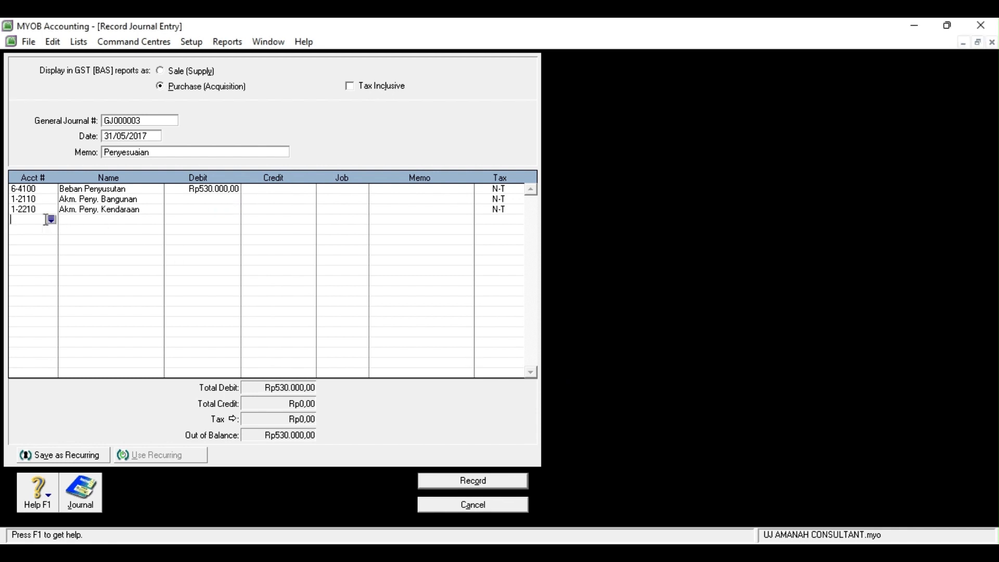
pyautogui.click(51, 220)
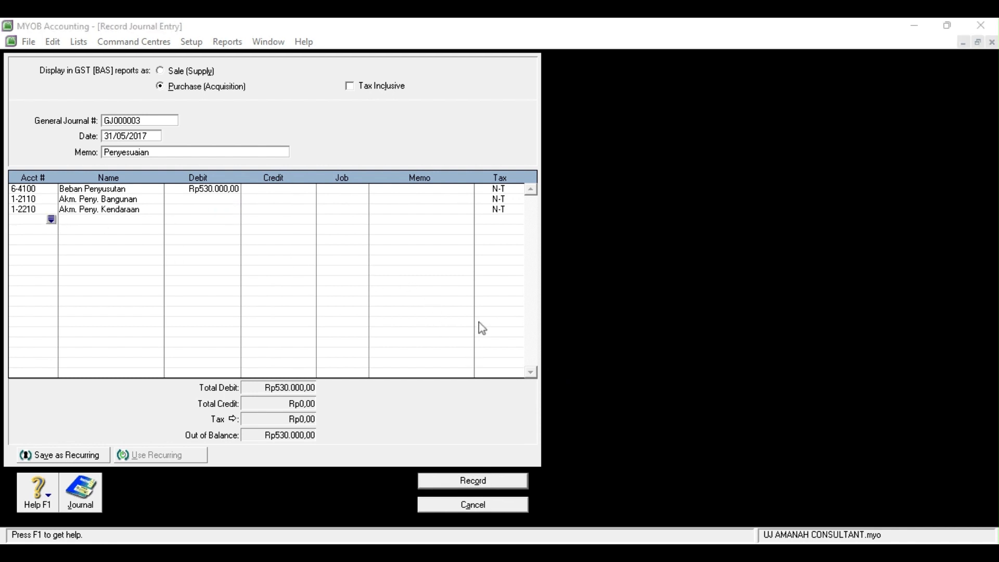
pyautogui.click(562, 379)
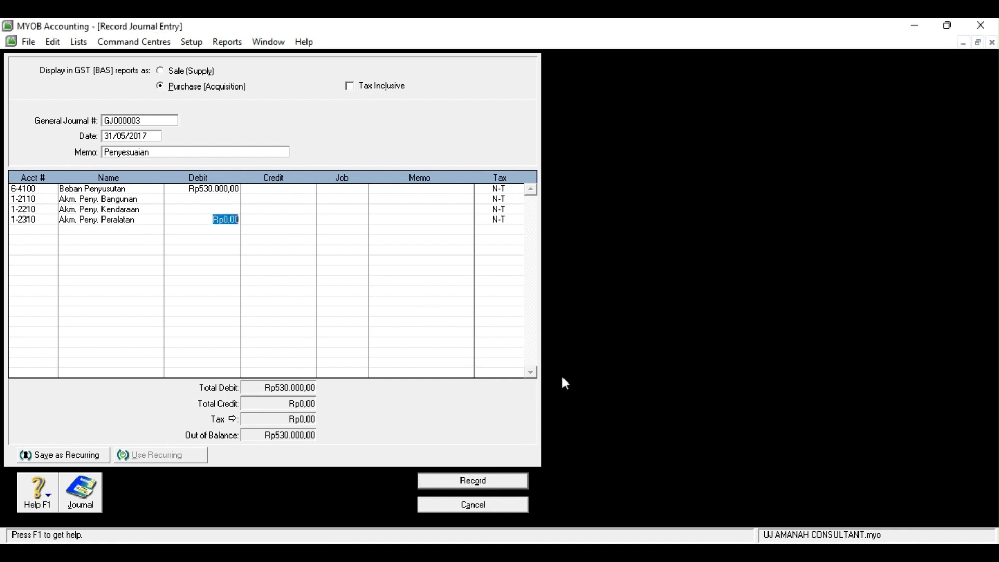
# Credit 250.000, 150.000 and 130.000 to the three depreciation accounts and record the journal
pyautogui.click(281, 199)
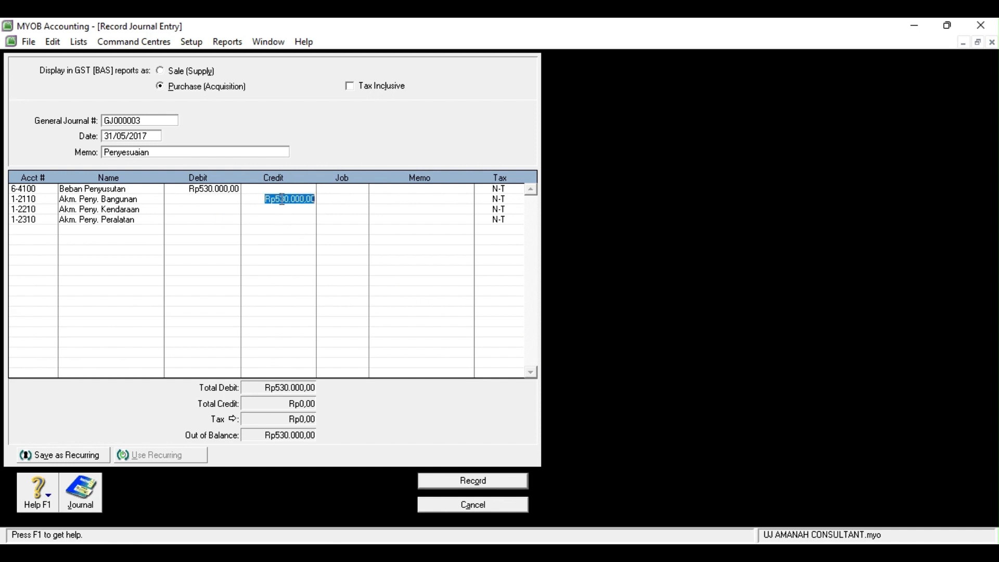
pyautogui.write('250.000')
pyautogui.click(281, 210)
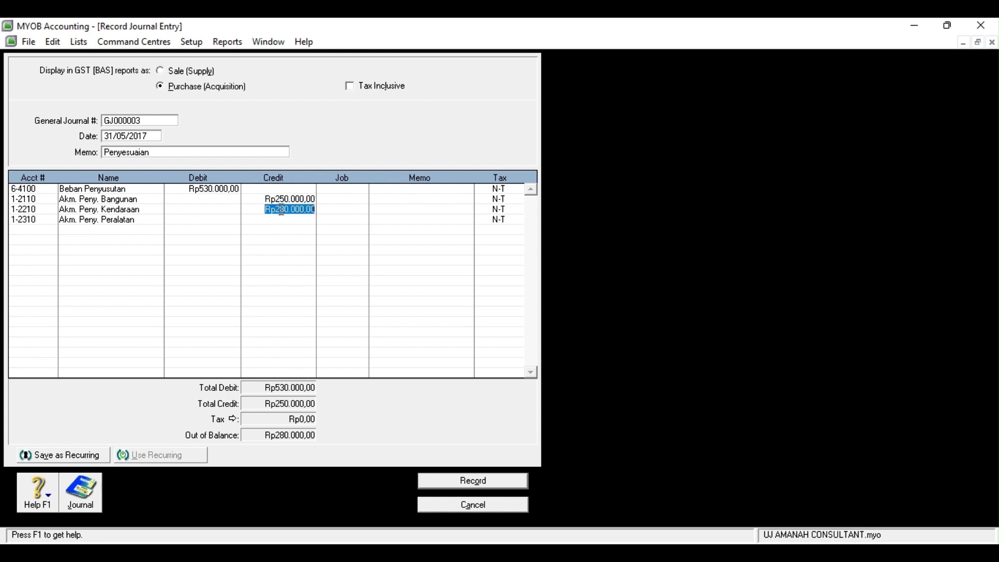
pyautogui.write('150000')
pyautogui.click(286, 220)
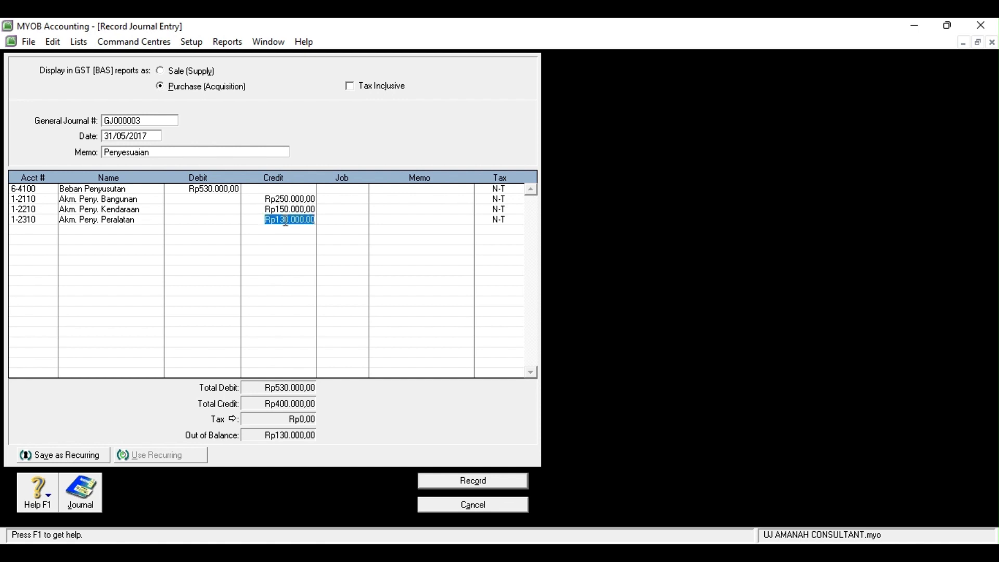
pyautogui.click(33, 232)
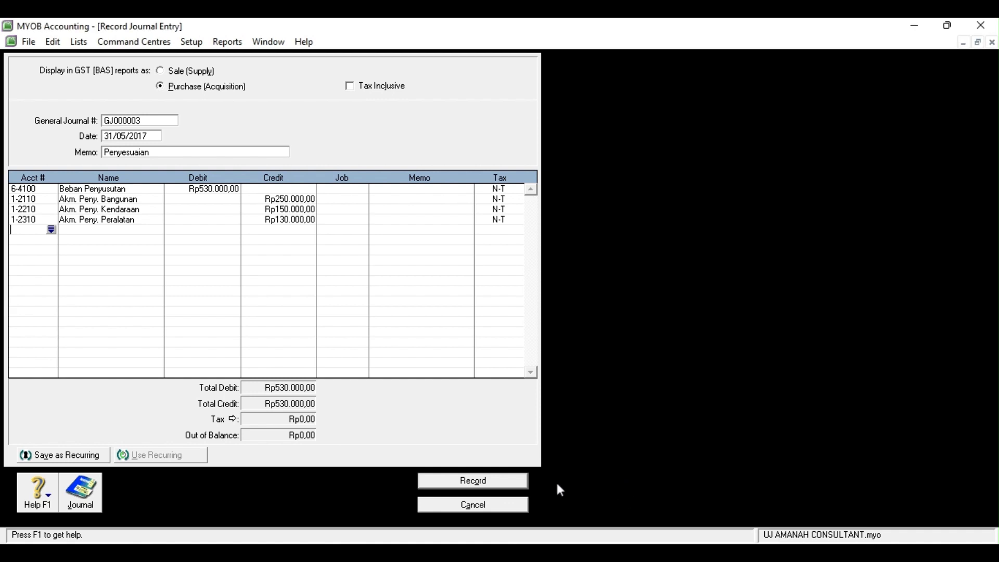
pyautogui.click(487, 483)
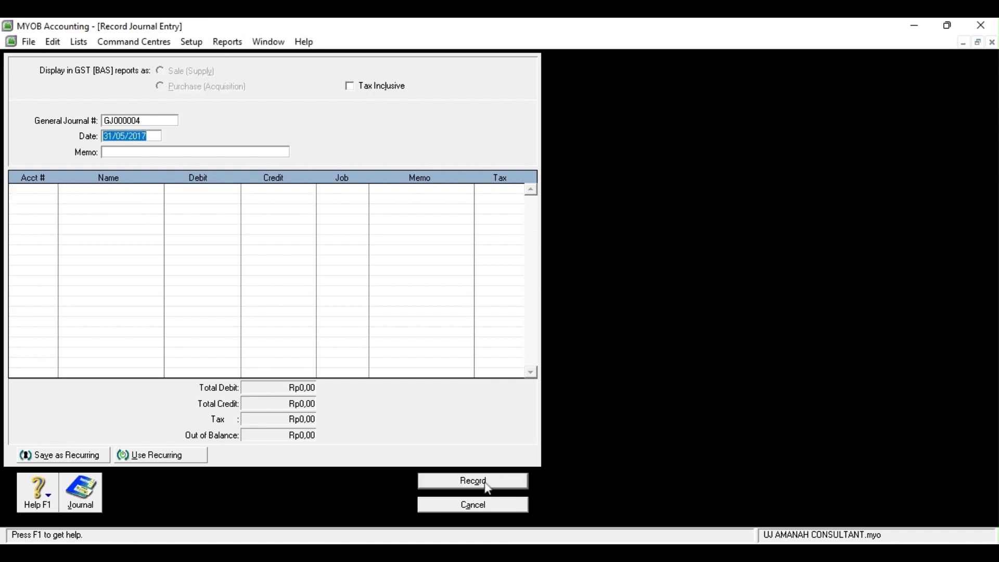
# Open a fresh journal entry with memo 'Penyesuaian'
pyautogui.click(488, 505)
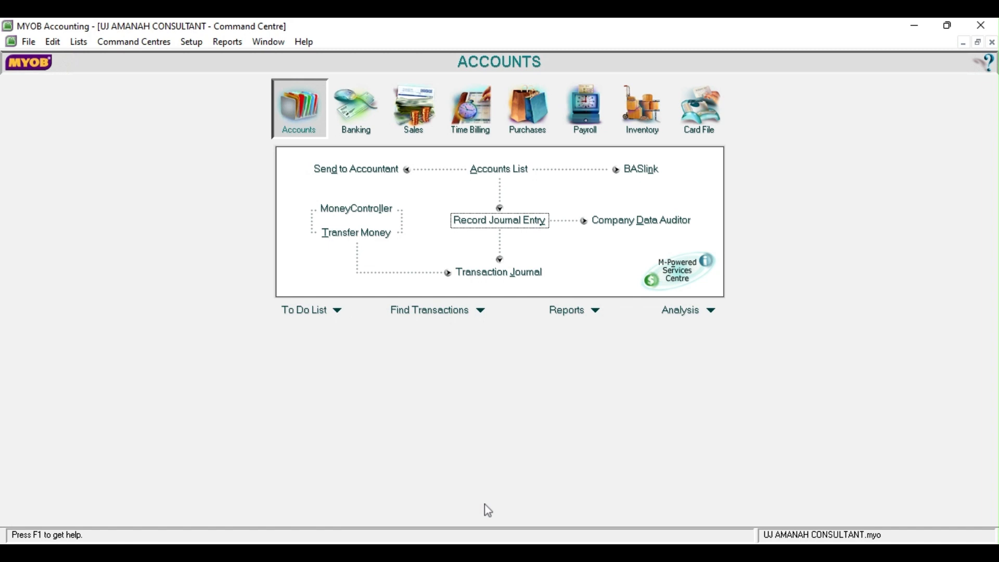
pyautogui.click(174, 557)
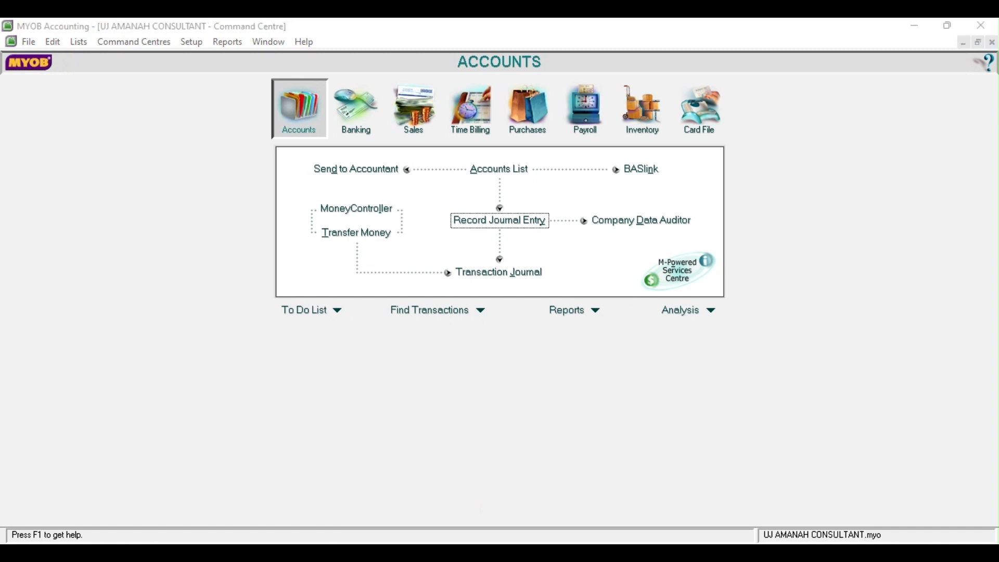
pyautogui.click(594, 313)
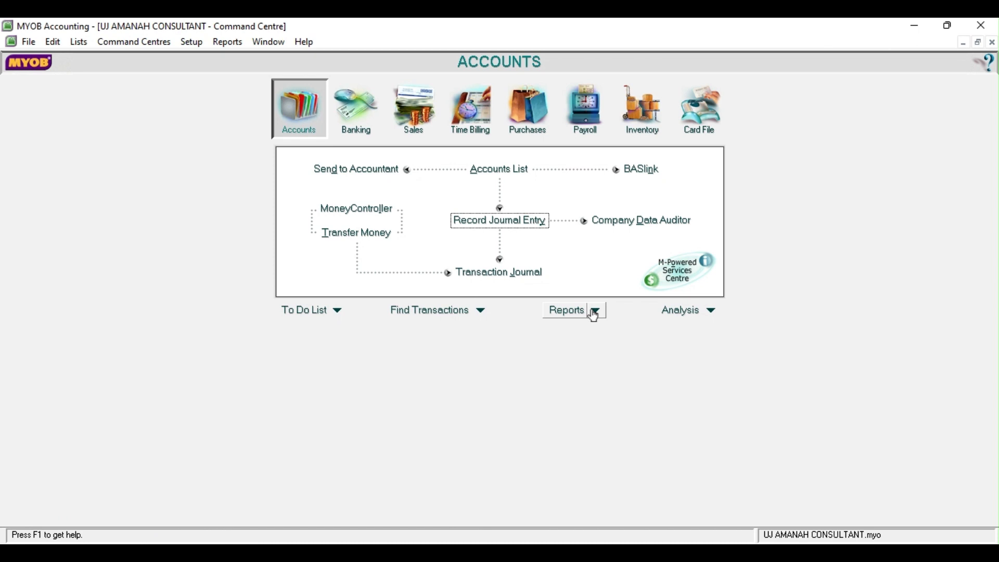
pyautogui.click(530, 224)
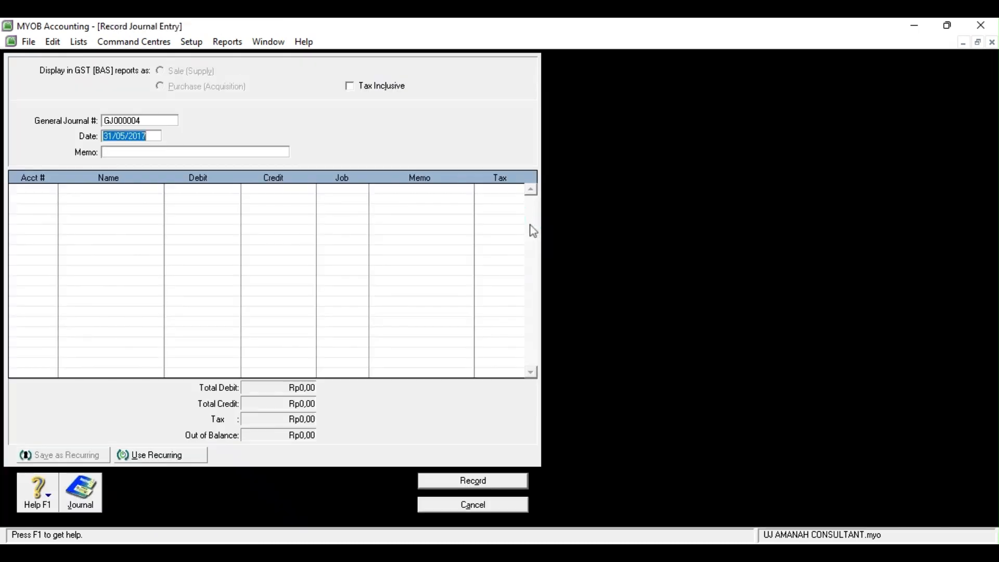
pyautogui.click(218, 153)
pyautogui.write('Peny')
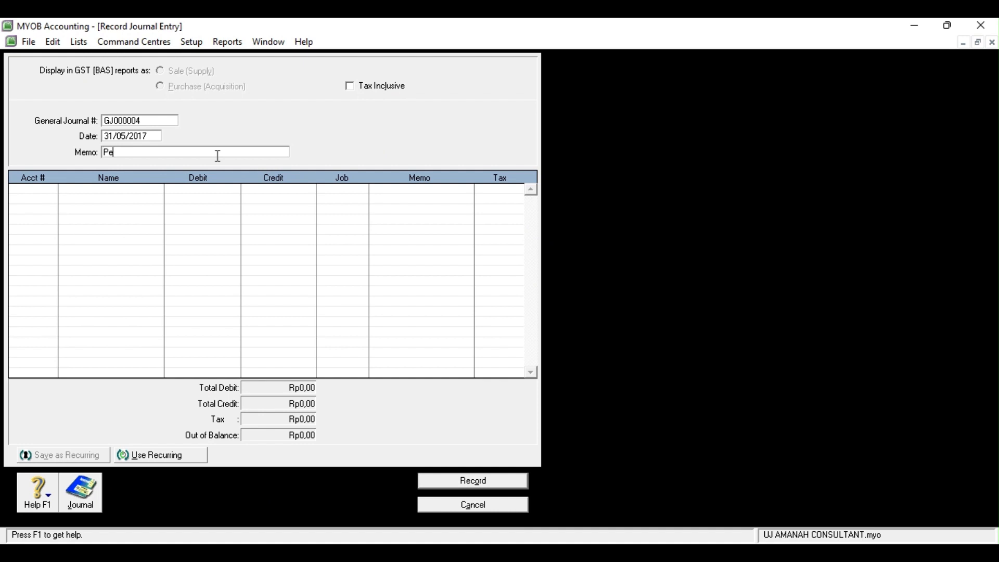
pyautogui.write('esuaian')
# Debit 6-5100 Beban Operasi Lainnya and credit 2-1300 Utang Beban Rp480.000, then record
pyautogui.click(51, 191)
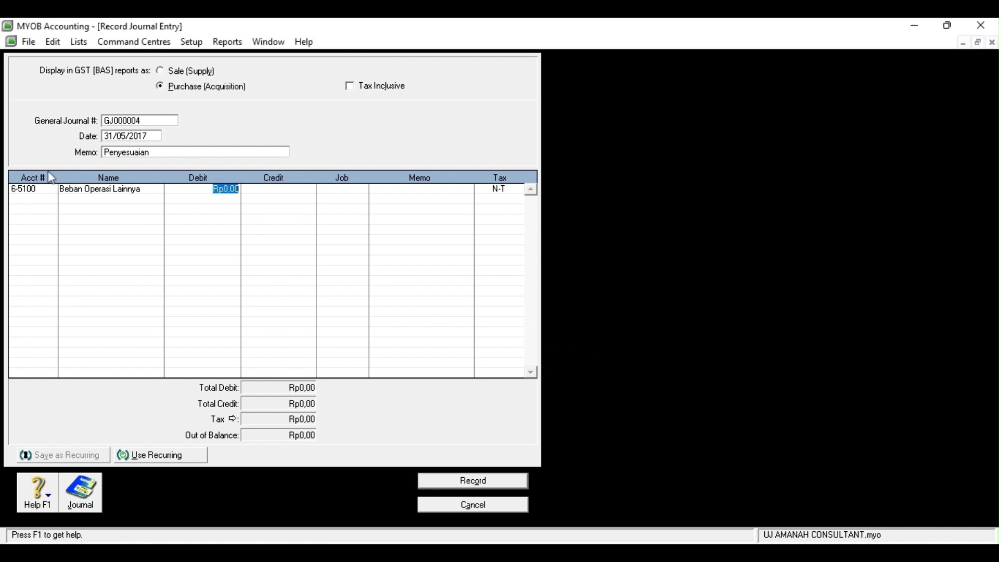
pyautogui.click(47, 201)
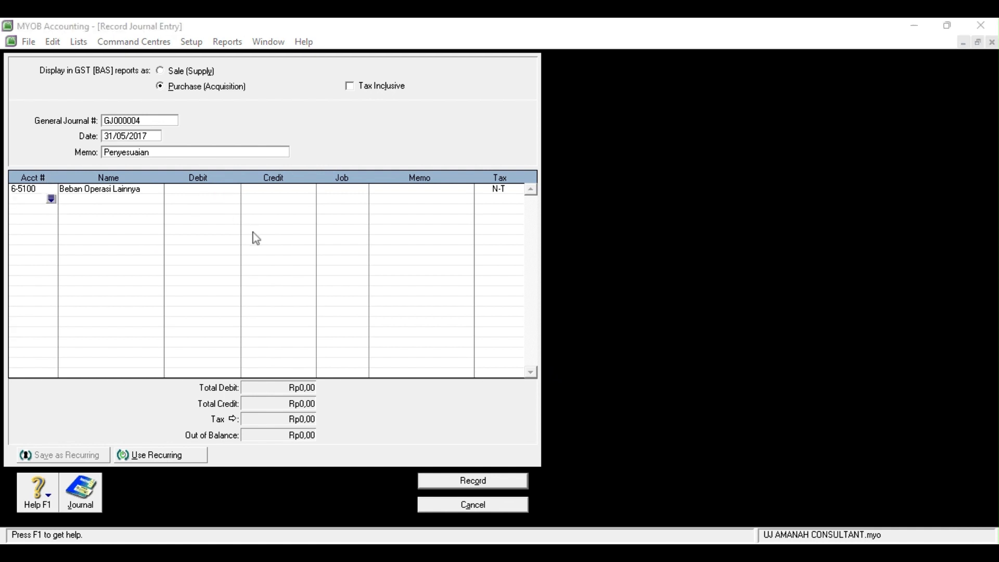
pyautogui.click(550, 388)
pyautogui.click(226, 195)
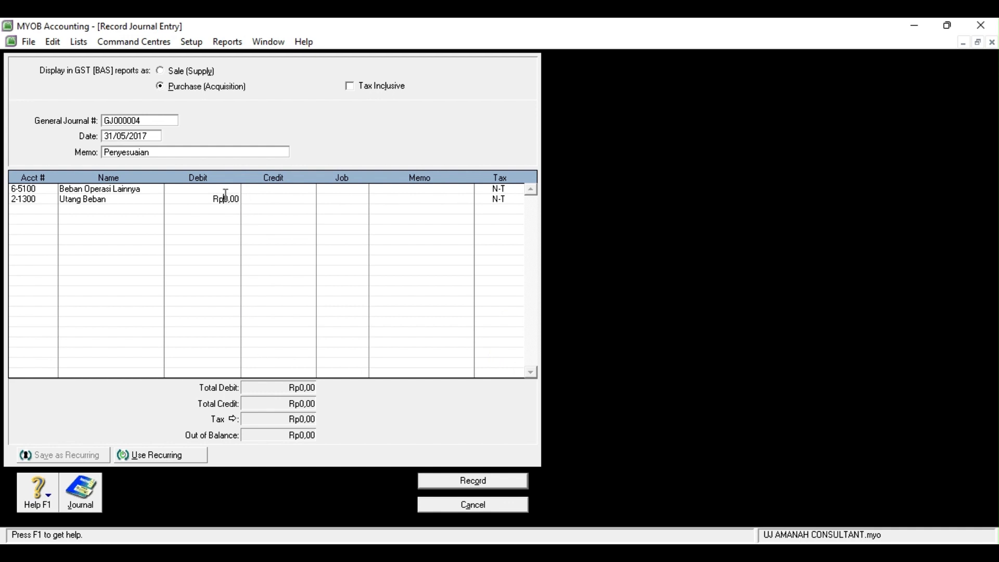
pyautogui.click(225, 191)
pyautogui.write('480000')
pyautogui.press('Return')
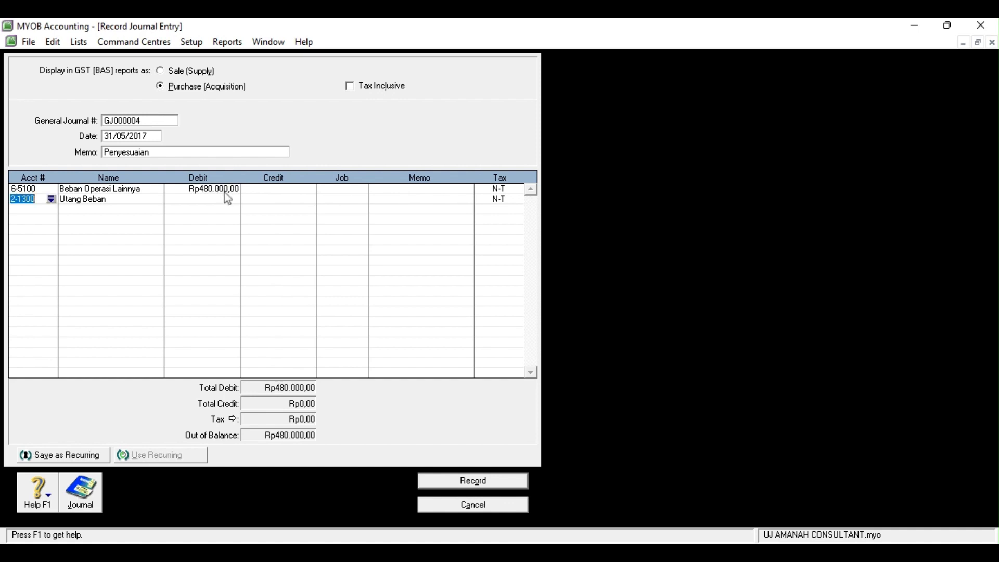
pyautogui.click(250, 203)
pyautogui.click(49, 209)
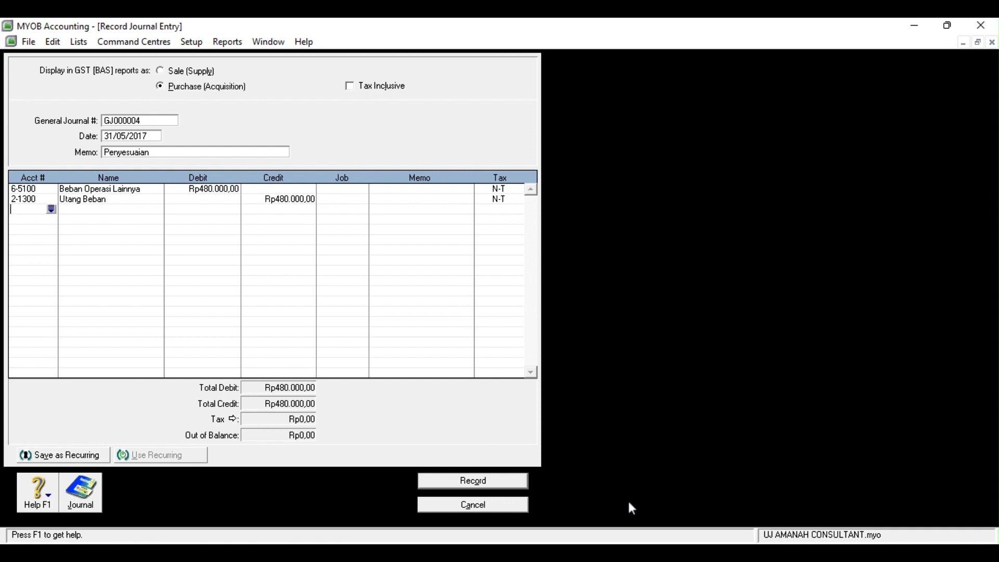
pyautogui.click(527, 483)
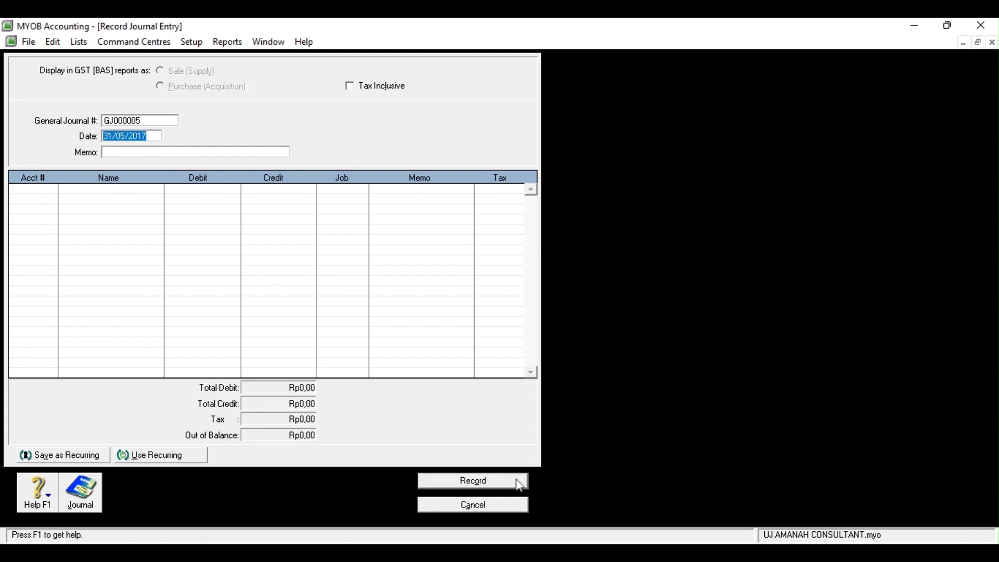
# Start a fresh journal entry with the memo 'Penyesuaian'
pyautogui.click(507, 506)
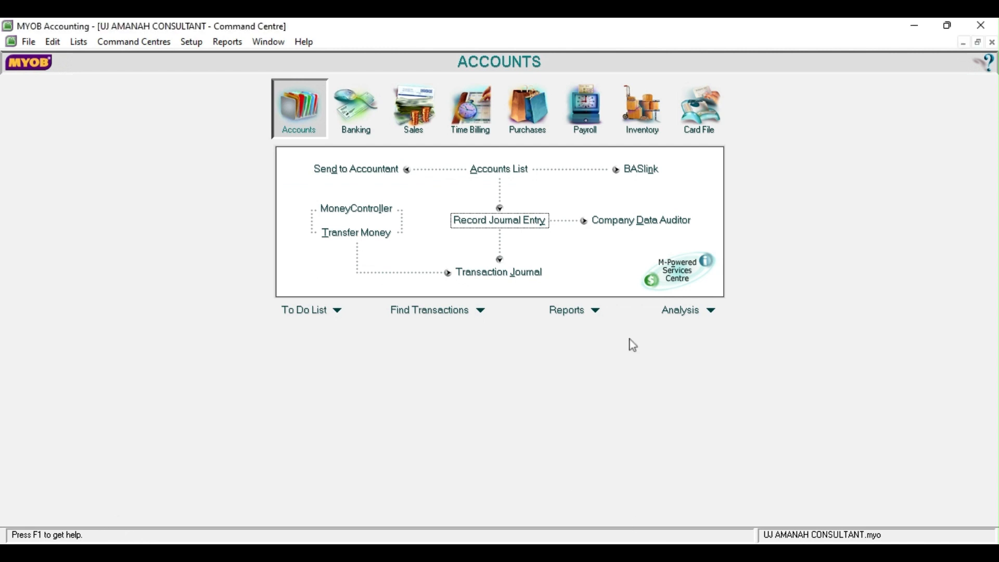
pyautogui.click(520, 220)
pyautogui.click(255, 154)
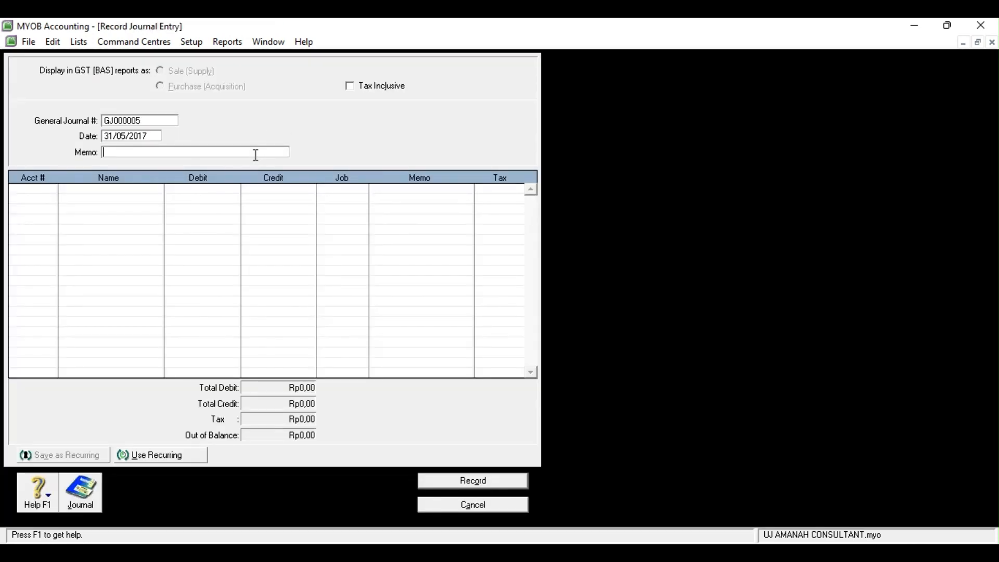
pyautogui.write('Penyesuaian')
# Put Bank Mandiri Cab. Wates, Beban Adm. Bank and Pendapatan Bunga on the three journal lines
pyautogui.click(28, 191)
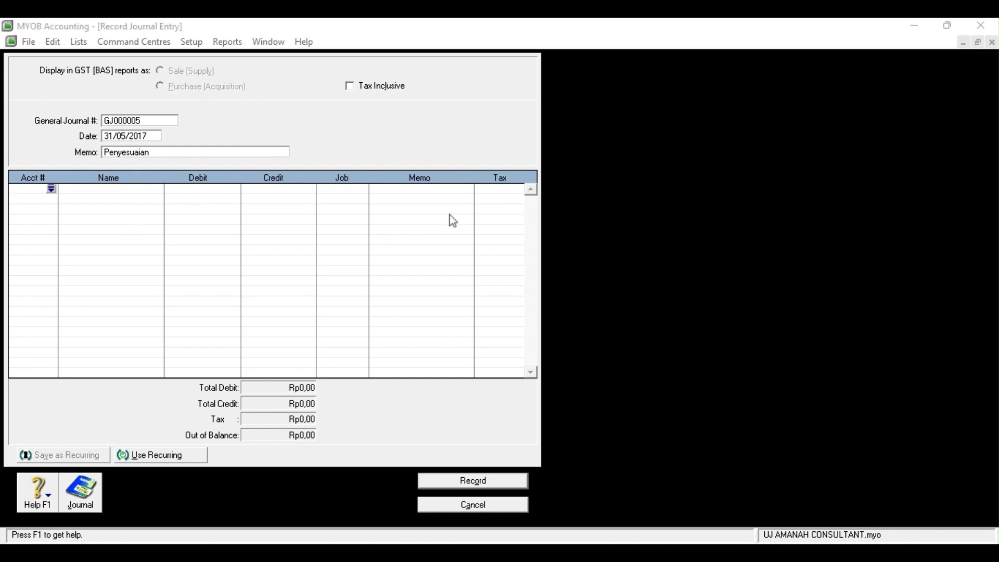
pyautogui.click(547, 377)
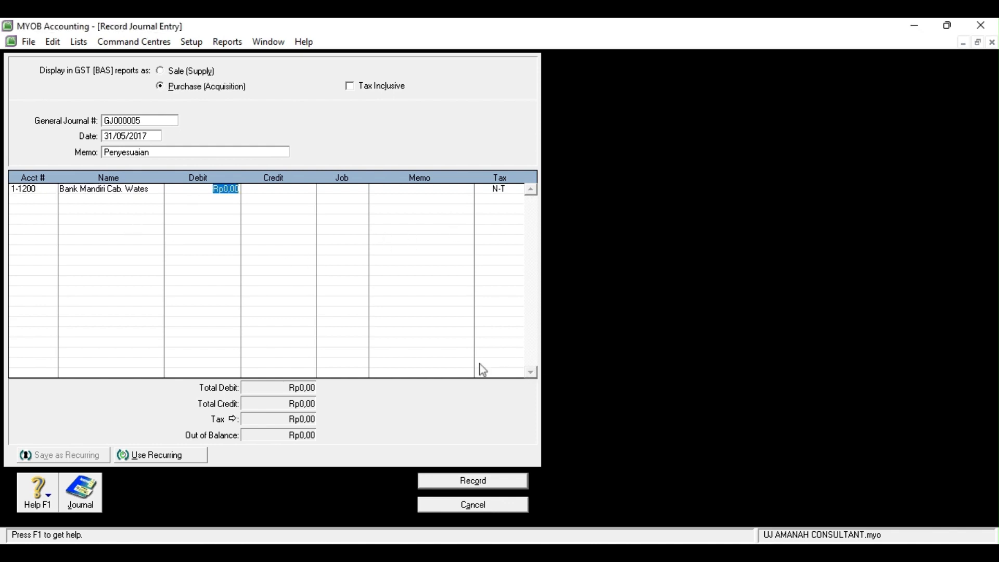
pyautogui.click(51, 200)
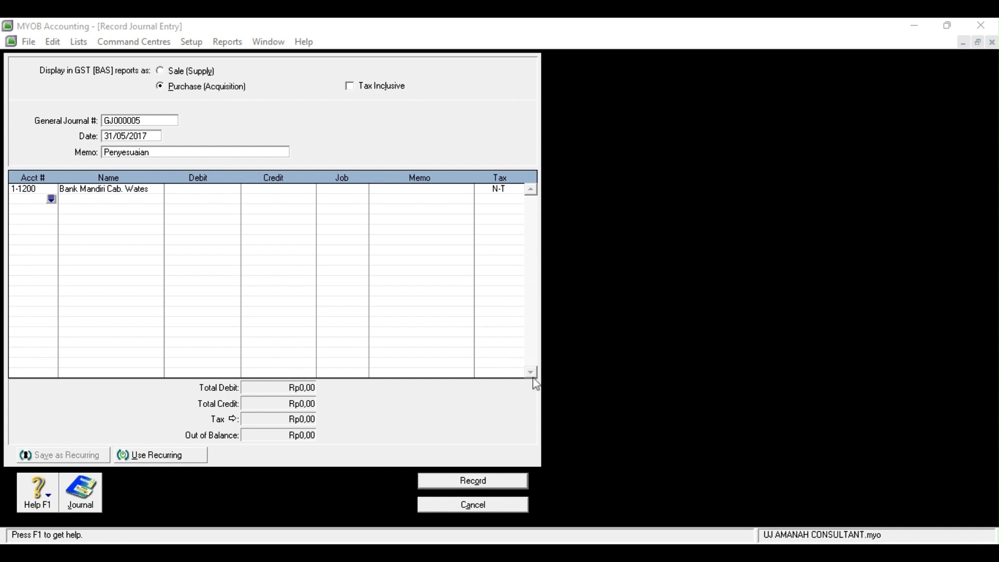
pyautogui.click(547, 389)
pyautogui.click(27, 209)
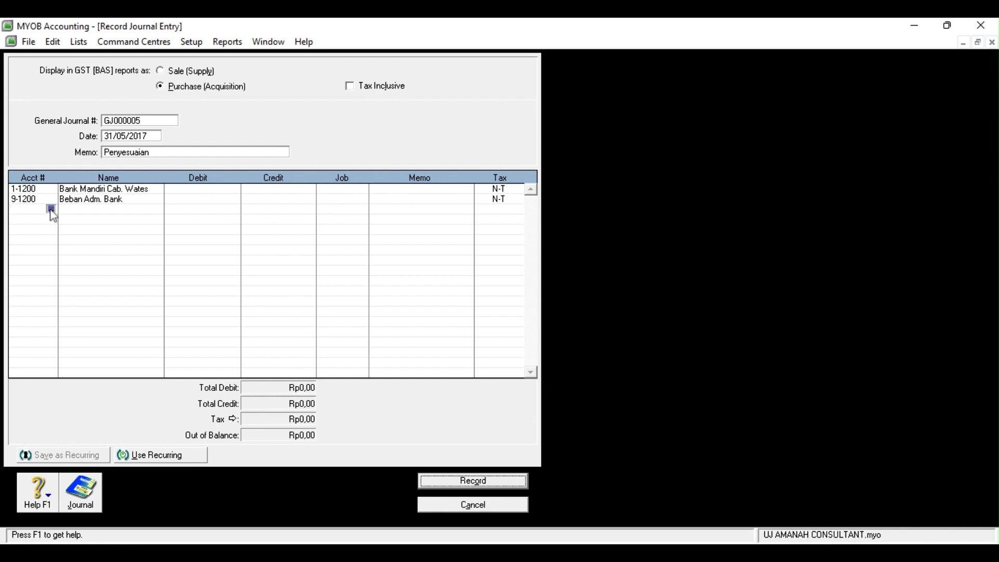
pyautogui.click(50, 210)
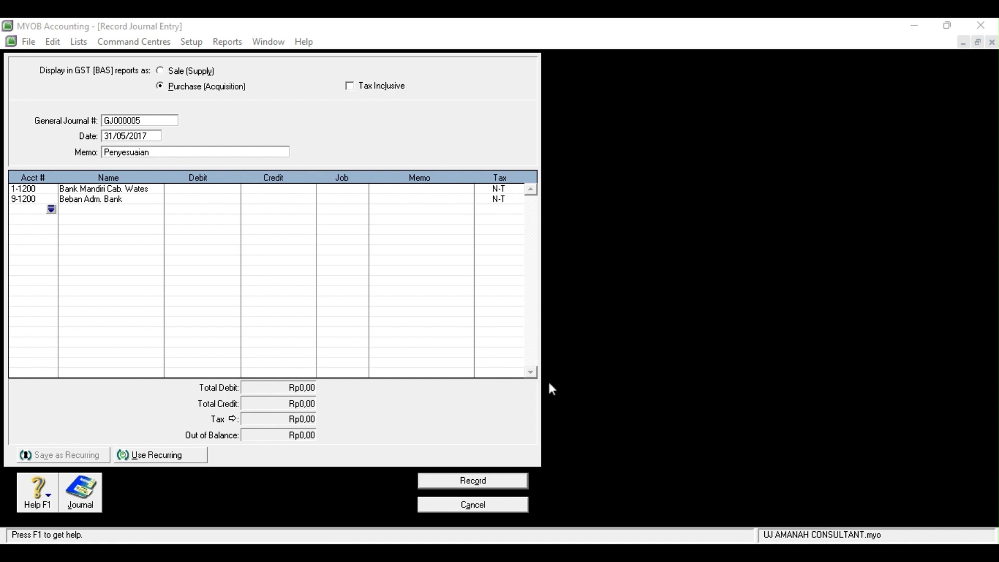
# Debit Bank Mandiri Rp19.000 and Beban Adm. Bank Rp29.500, credit Pendapatan Bunga Rp48.500, and record
pyautogui.click(210, 189)
pyautogui.write('19000')
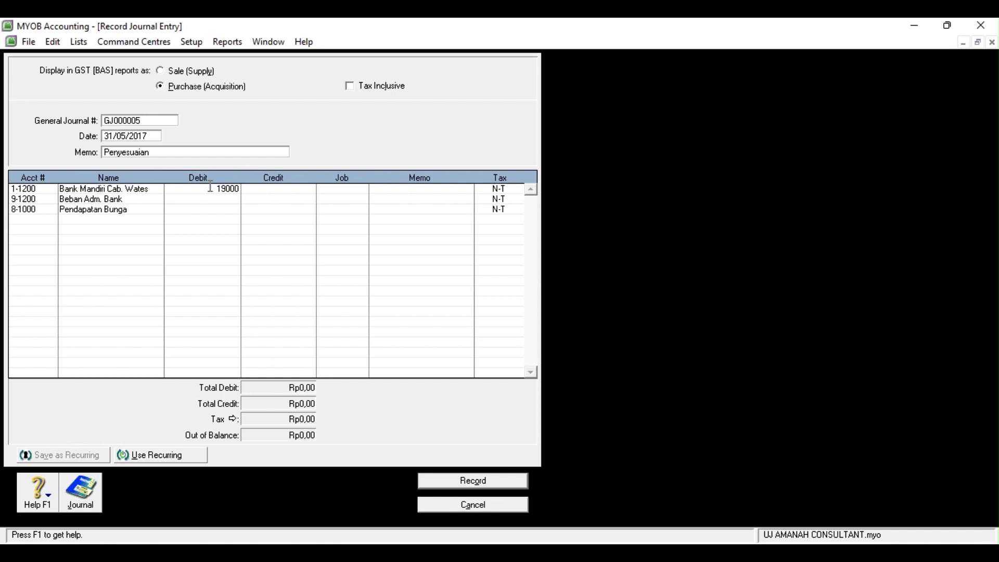
pyautogui.press('Return')
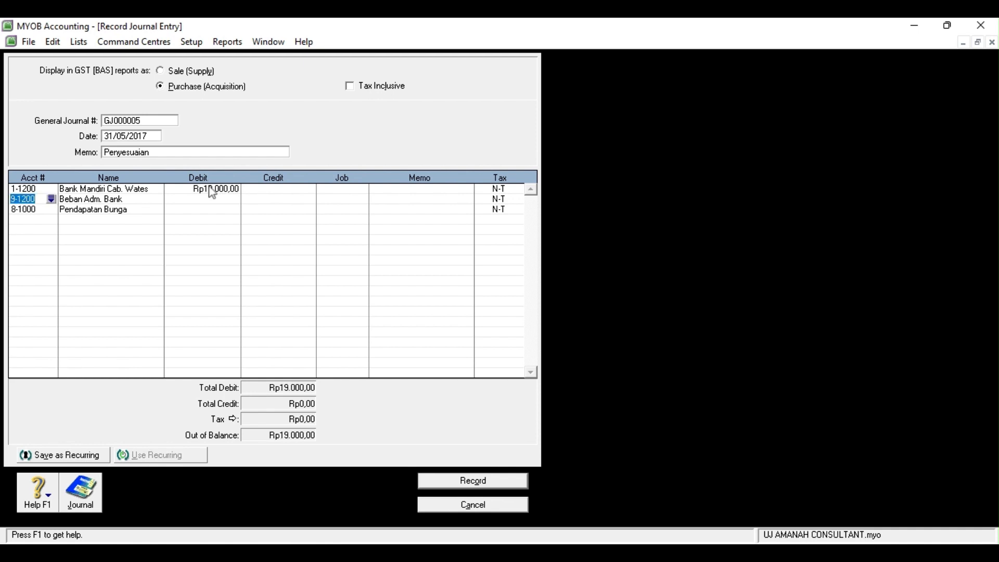
pyautogui.click(217, 200)
pyautogui.write('25')
pyautogui.write('500')
pyautogui.press('Return')
pyautogui.click(260, 210)
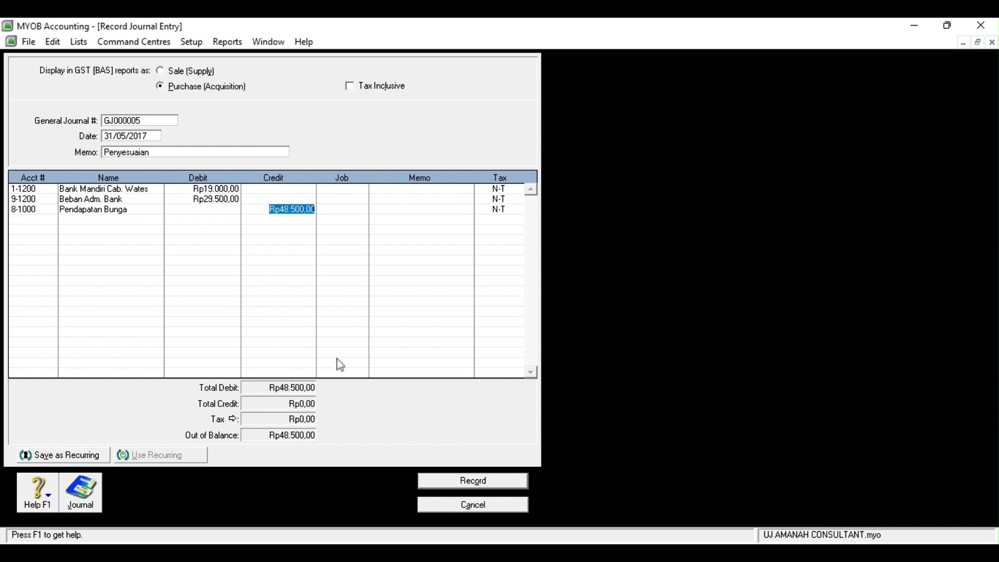
pyautogui.click(38, 227)
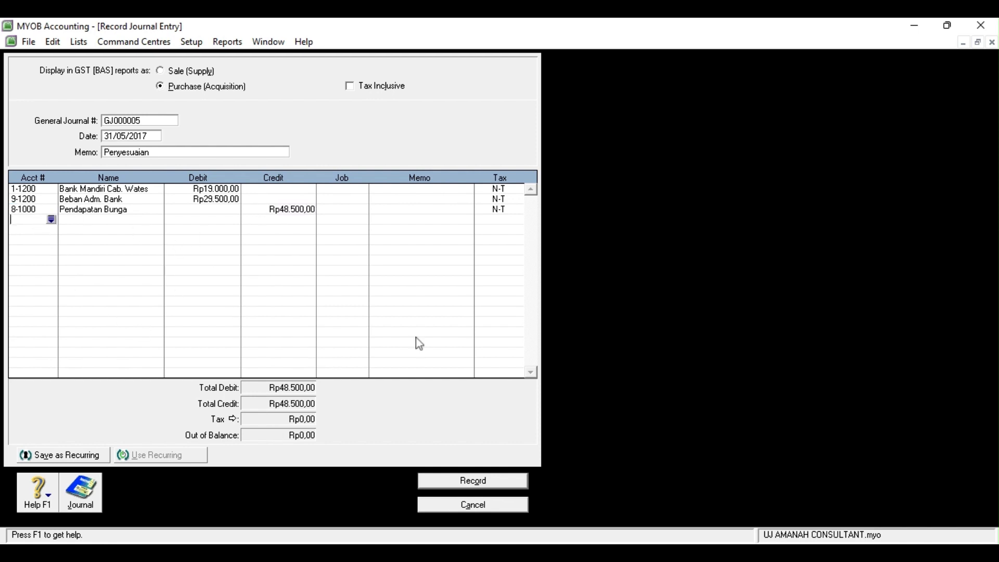
pyautogui.click(631, 504)
pyautogui.click(467, 480)
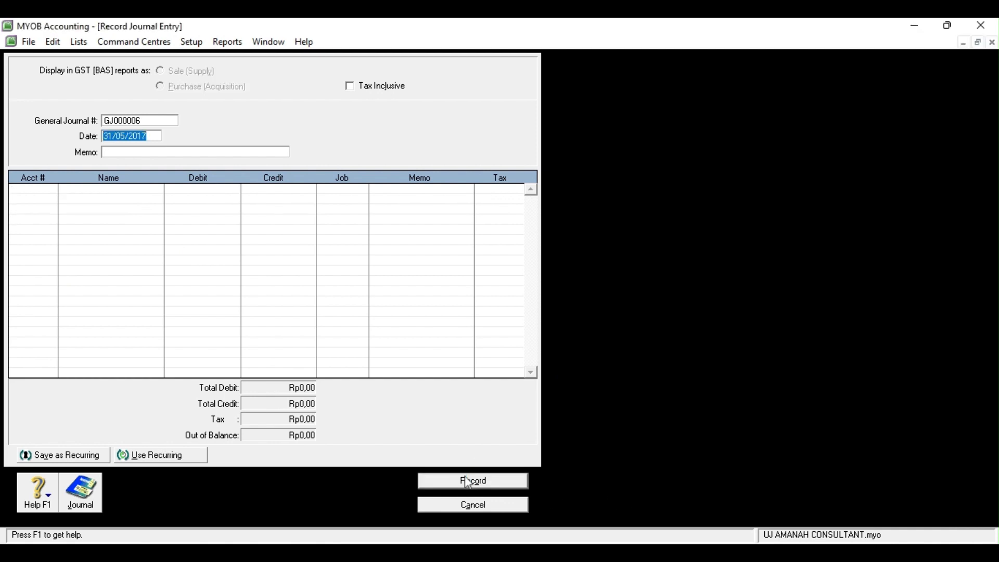
# Cancel the Record Journal Entry form and bring up the Index to Reports
pyautogui.click(474, 506)
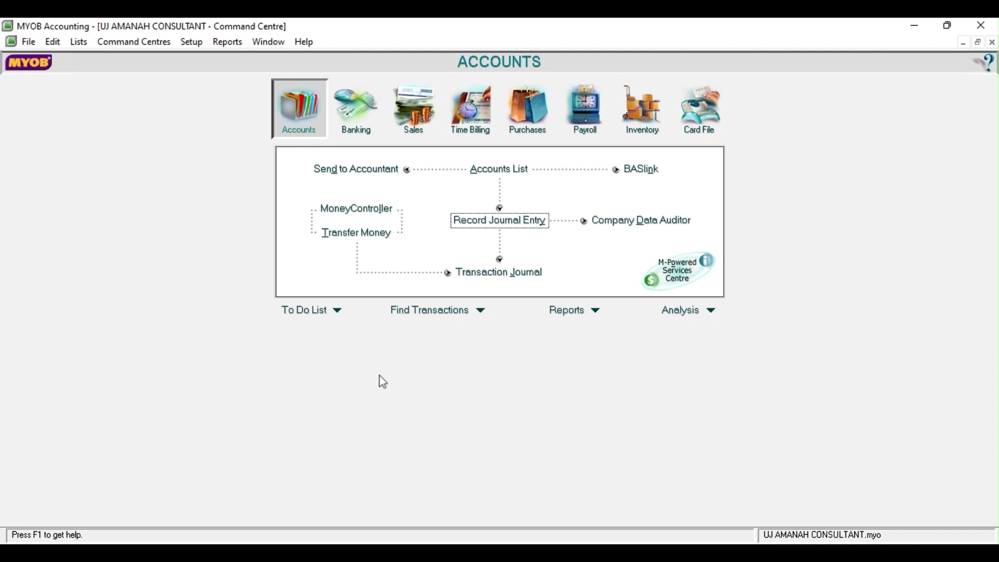
pyautogui.click(242, 62)
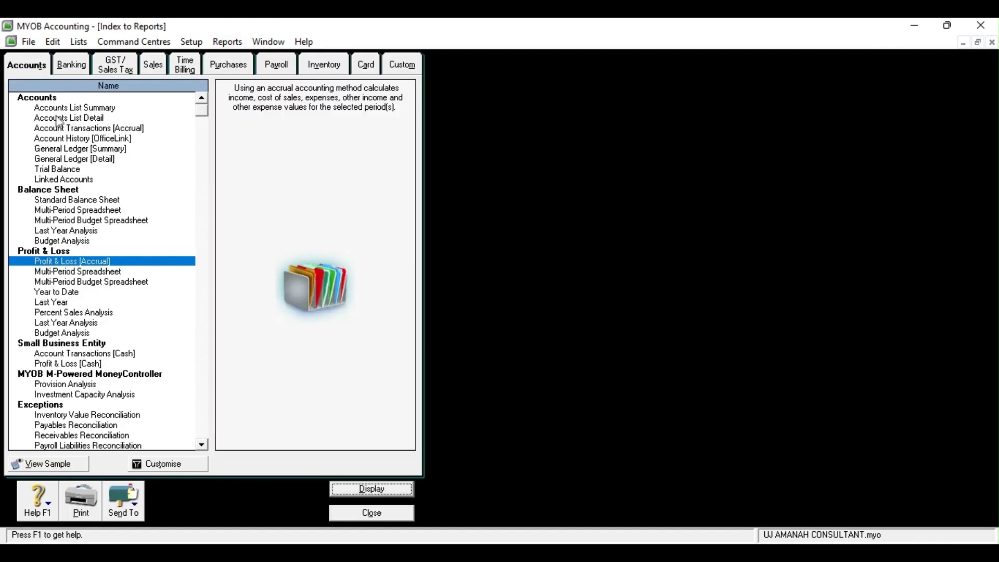
pyautogui.click(64, 171)
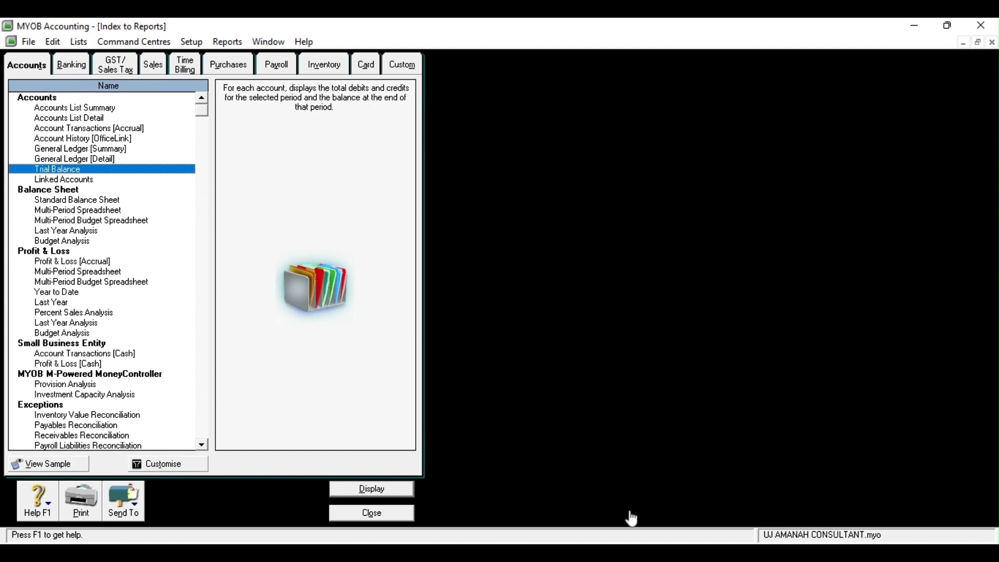
pyautogui.click(391, 489)
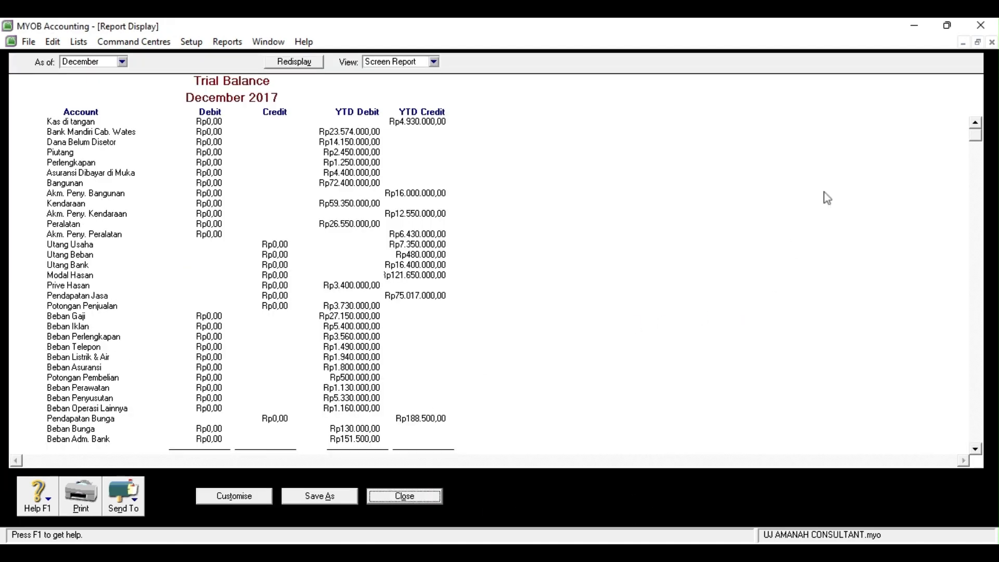
pyautogui.click(974, 451)
pyautogui.click(975, 451)
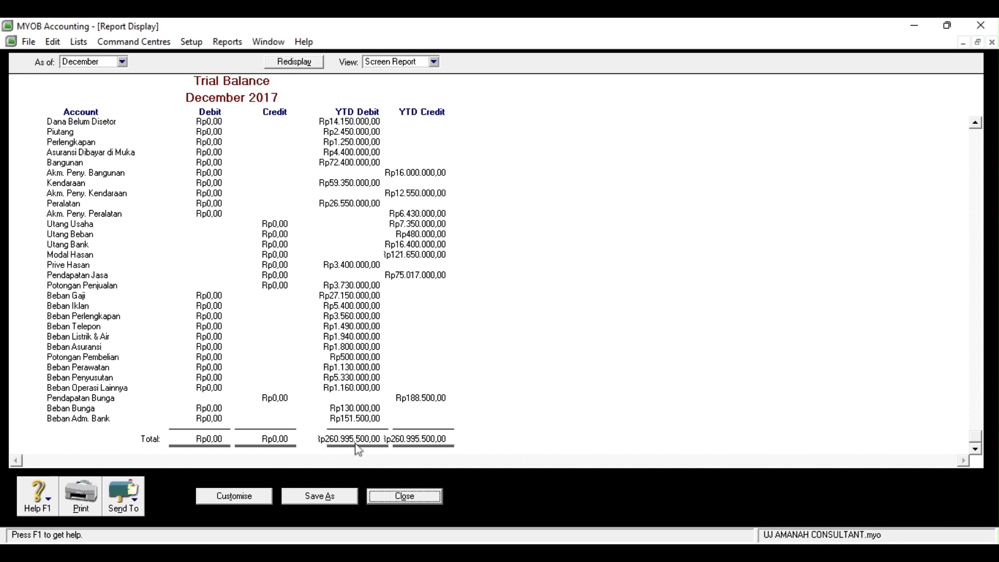
pyautogui.click(404, 496)
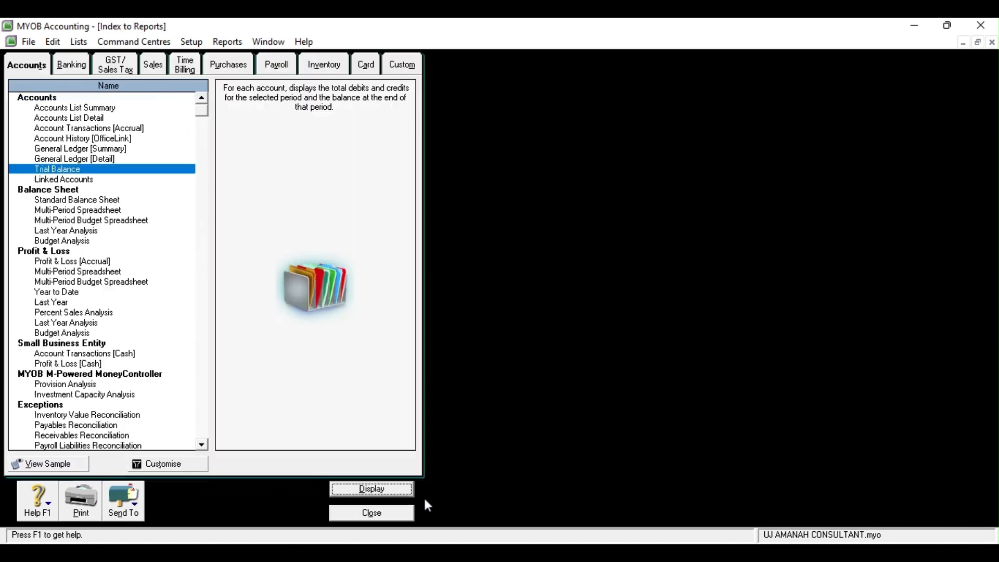
# Display the Profit & Loss [Accrual] report showing Rp7.684.000,00 net profit, then close it and the report index
pyautogui.click(58, 261)
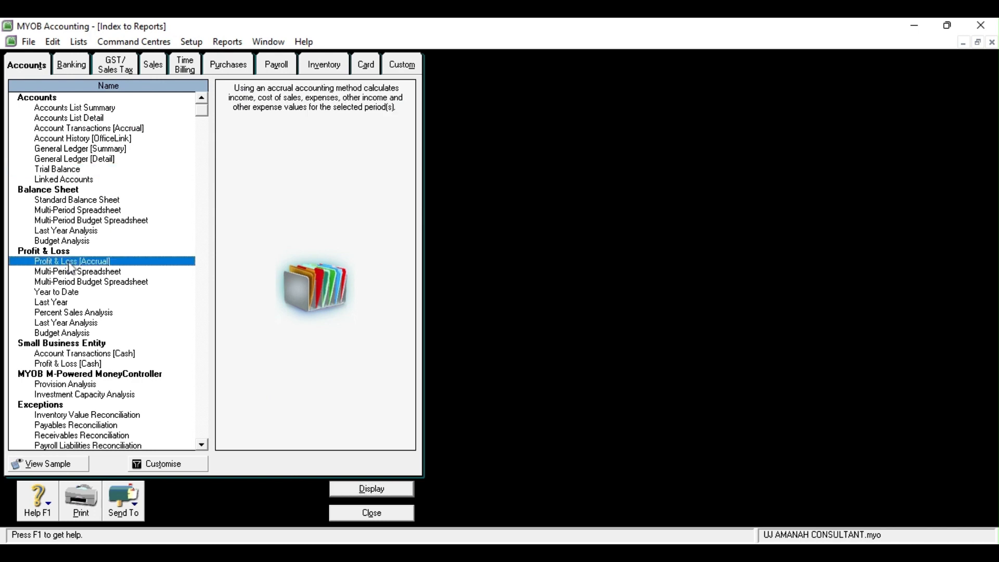
pyautogui.click(367, 490)
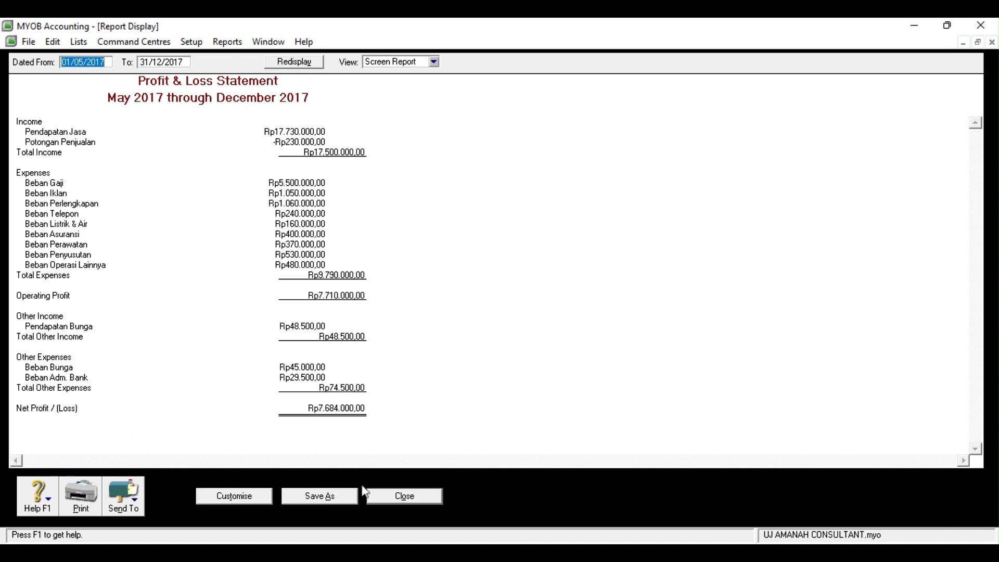
pyautogui.click(411, 498)
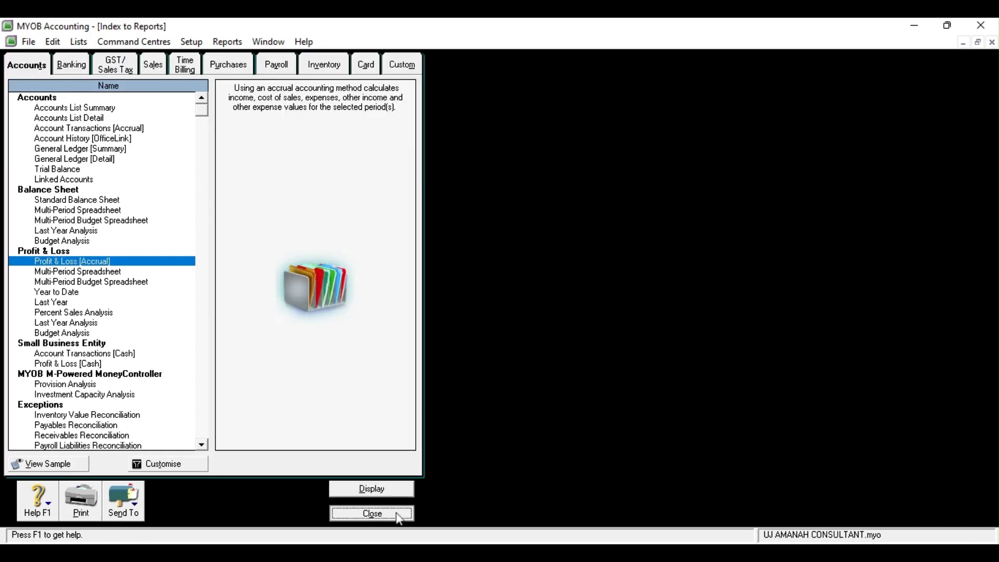
pyautogui.click(372, 513)
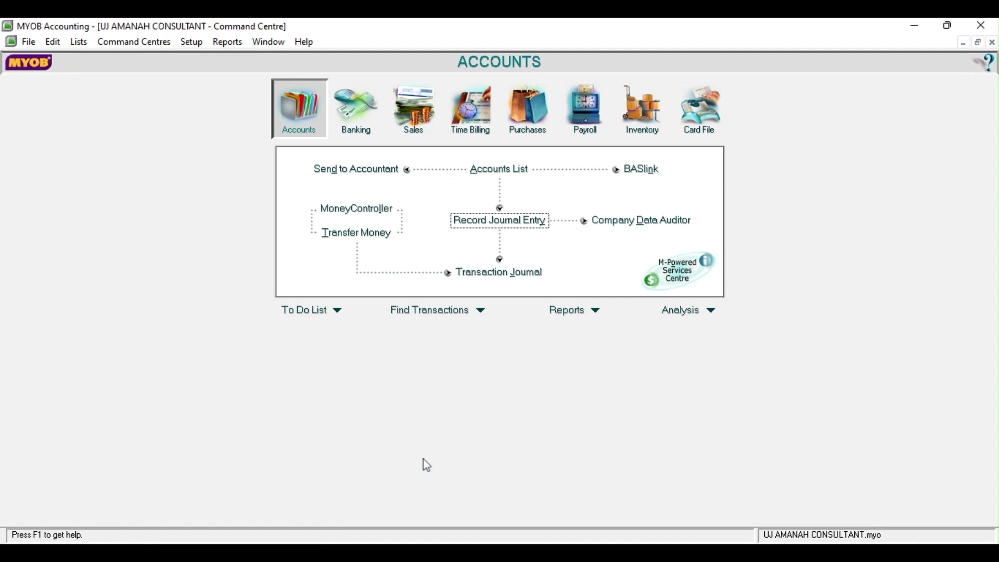